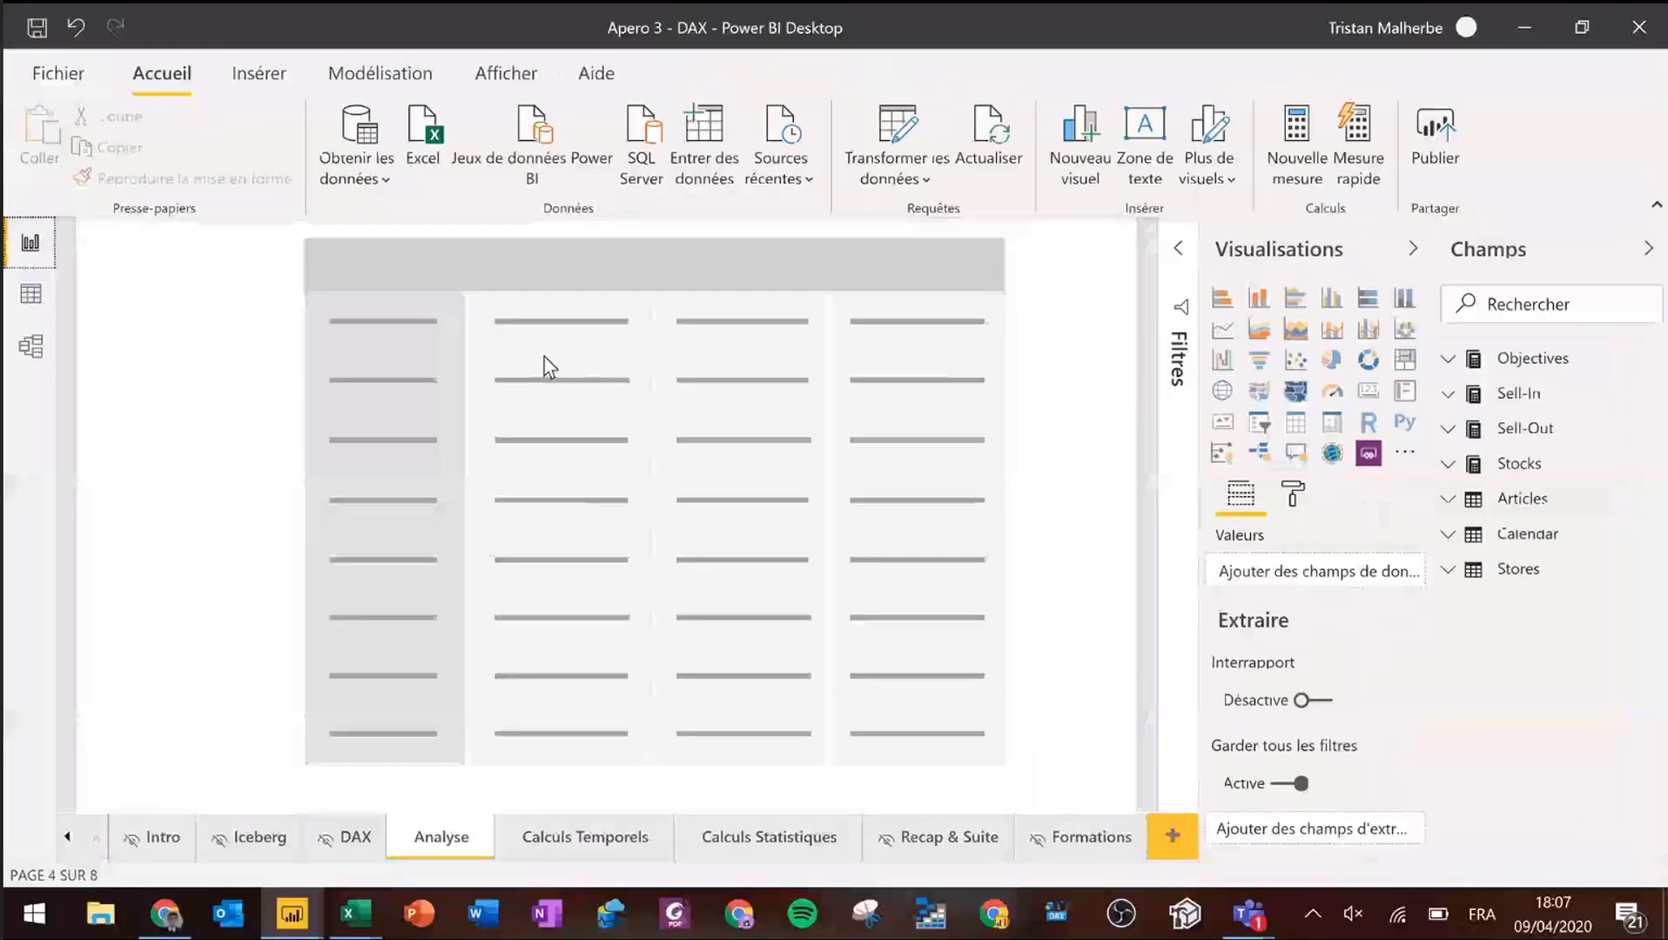
- Look over the relationships in the Sell-Out - Objectives diagram, and widen the fields area in the report view
{"action": "left_click", "coordinate": [30, 346]}
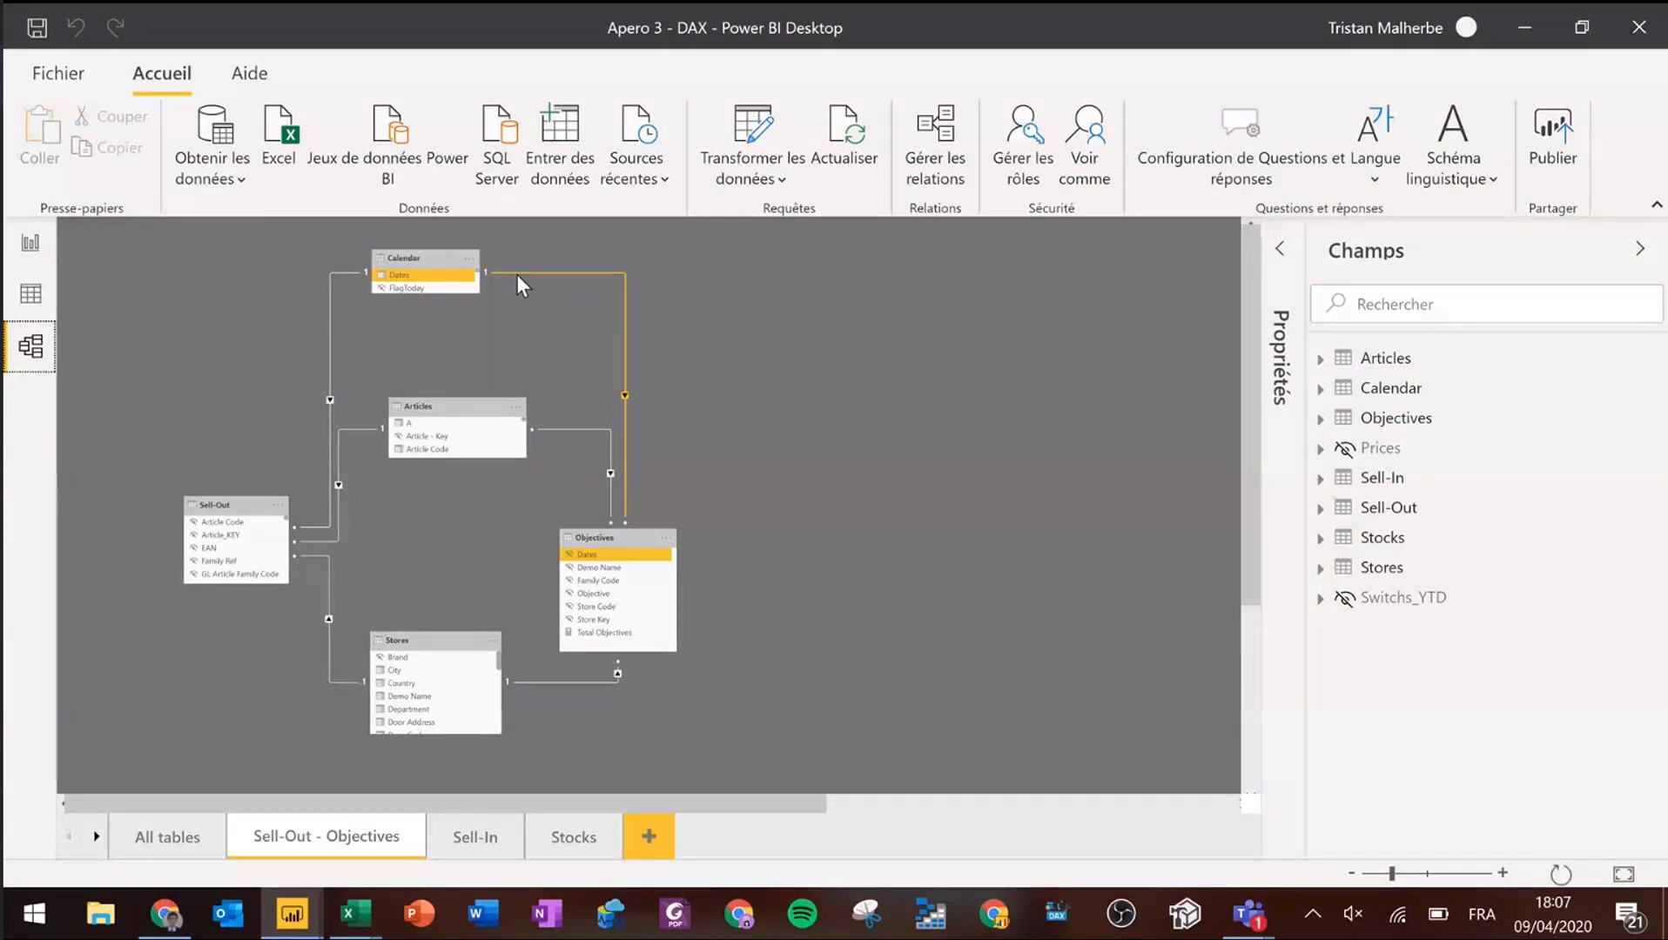
{"action": "left_click", "coordinate": [31, 244]}
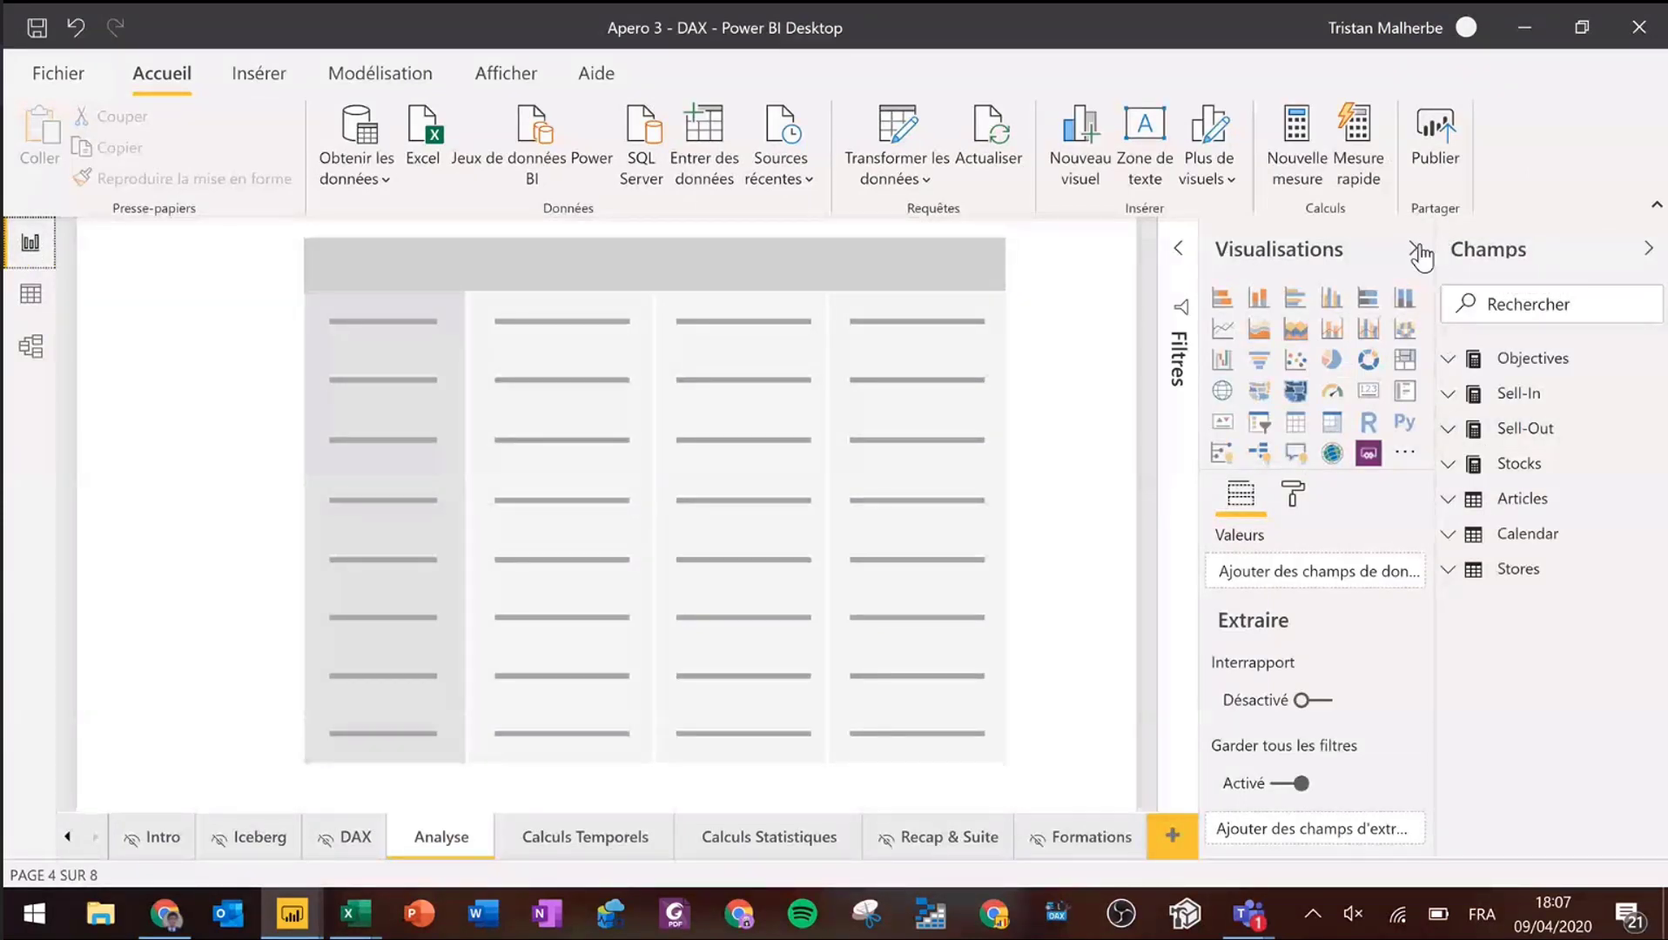
{"action": "left_click_drag", "start_coordinate": [1421, 255], "coordinate": [1338, 255]}
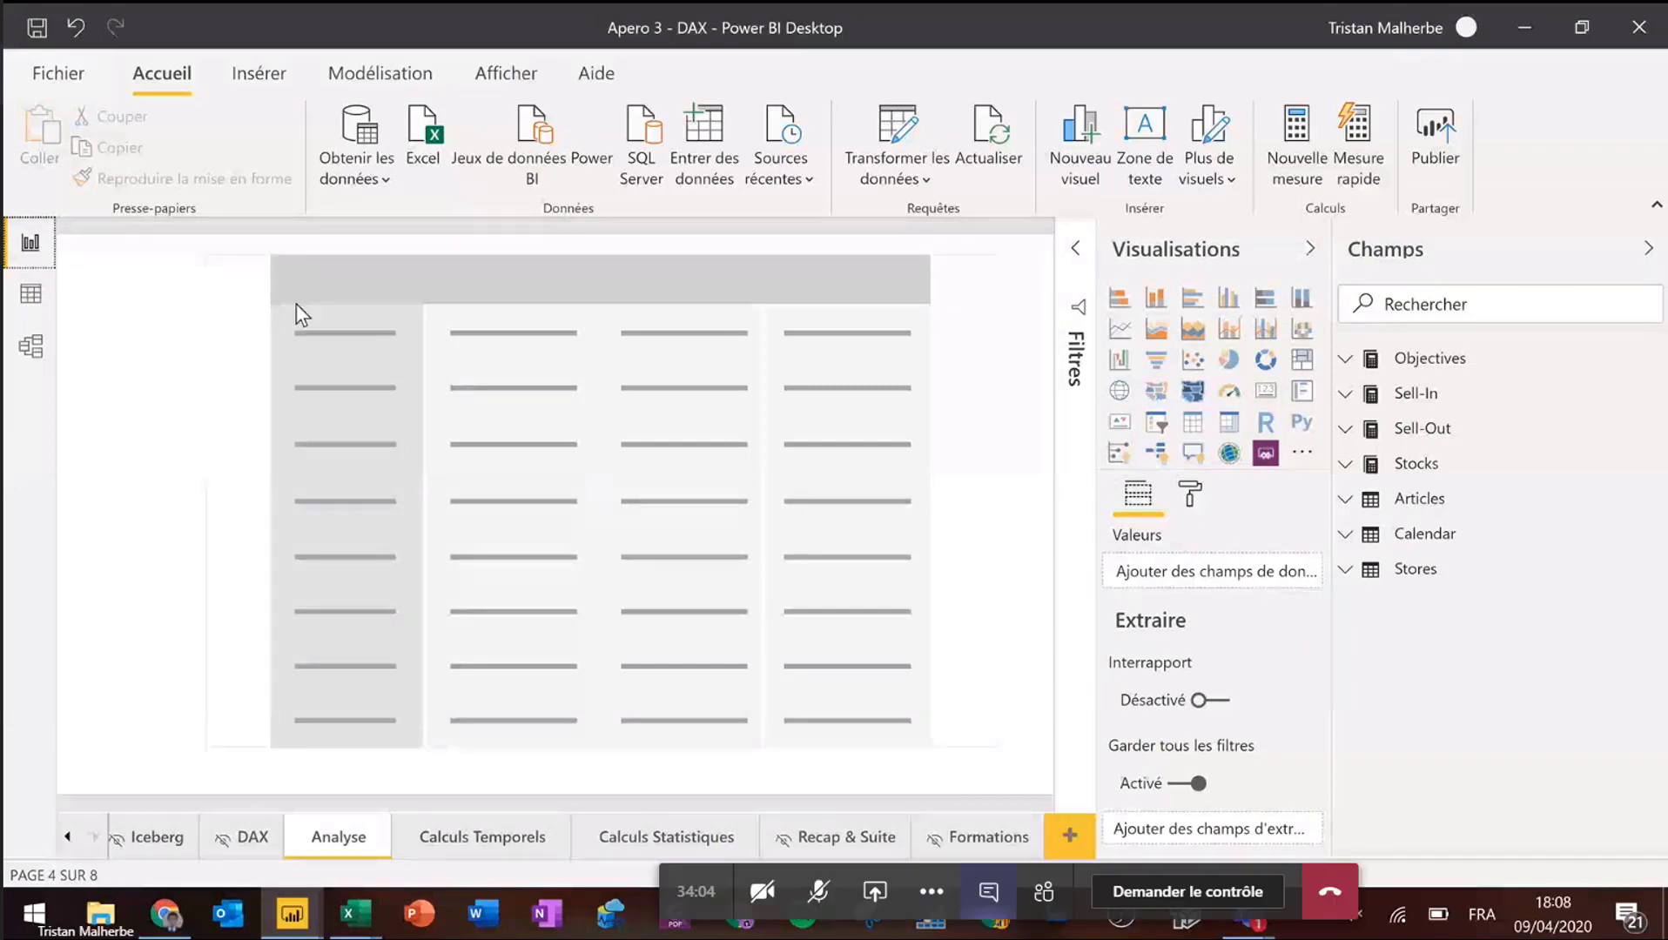
- Open the Sell-Out table's data and examine its Quantity, Store Code, EAN and Order Date columns
{"action": "left_click", "coordinate": [52, 311]}
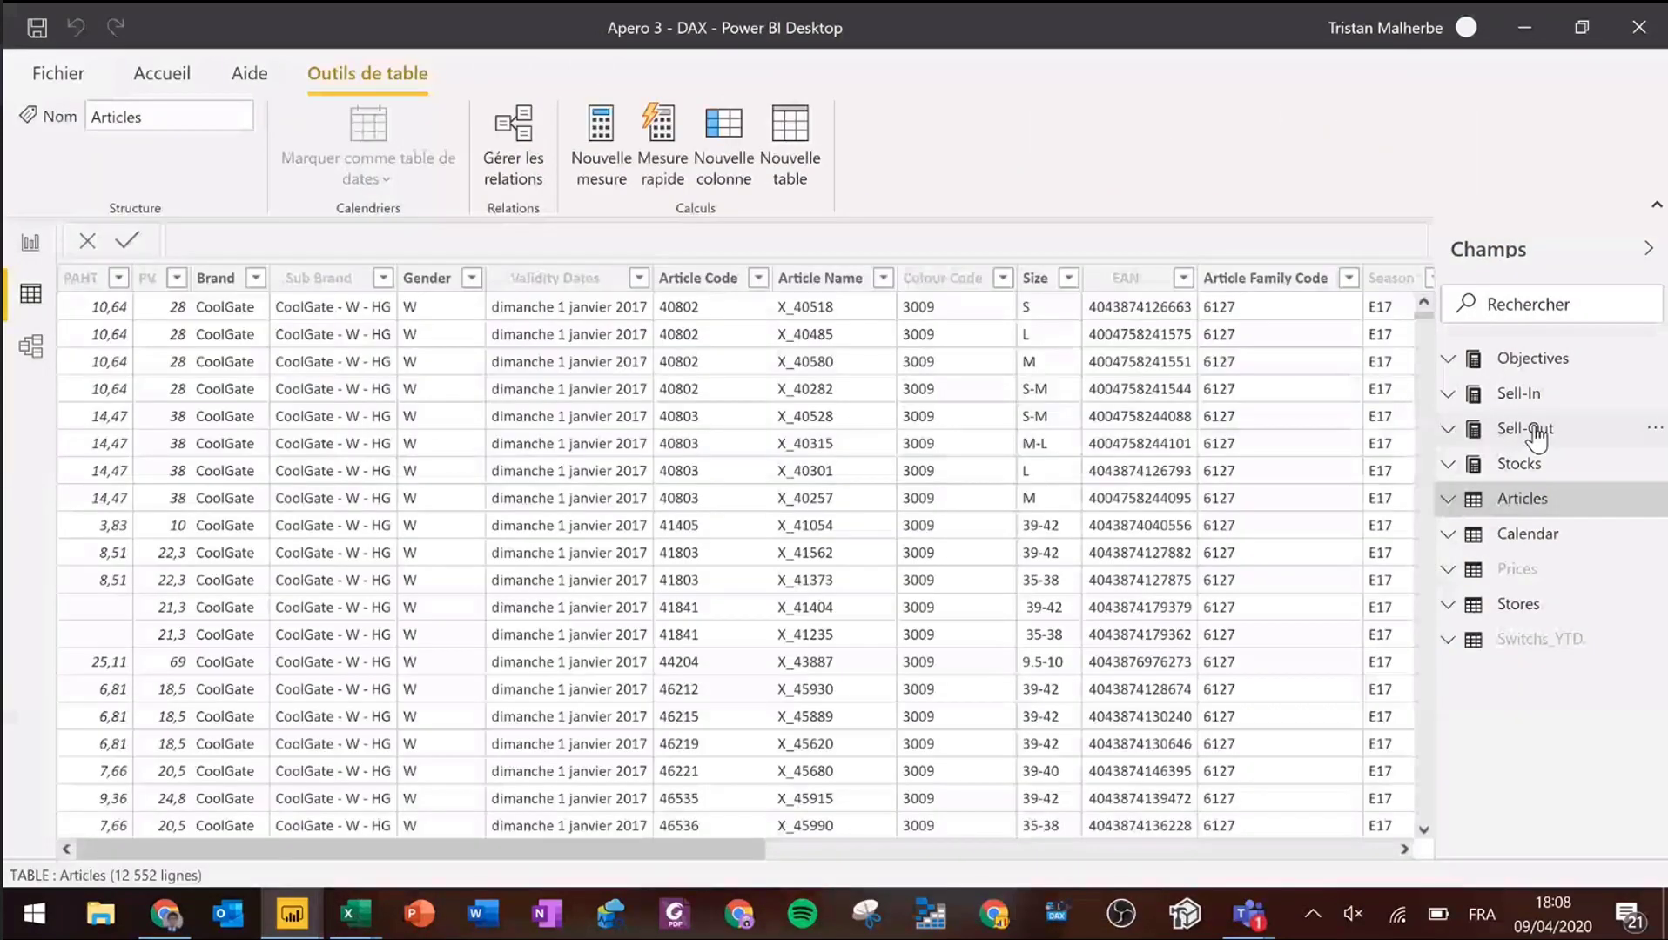
{"action": "left_click", "coordinate": [1528, 431]}
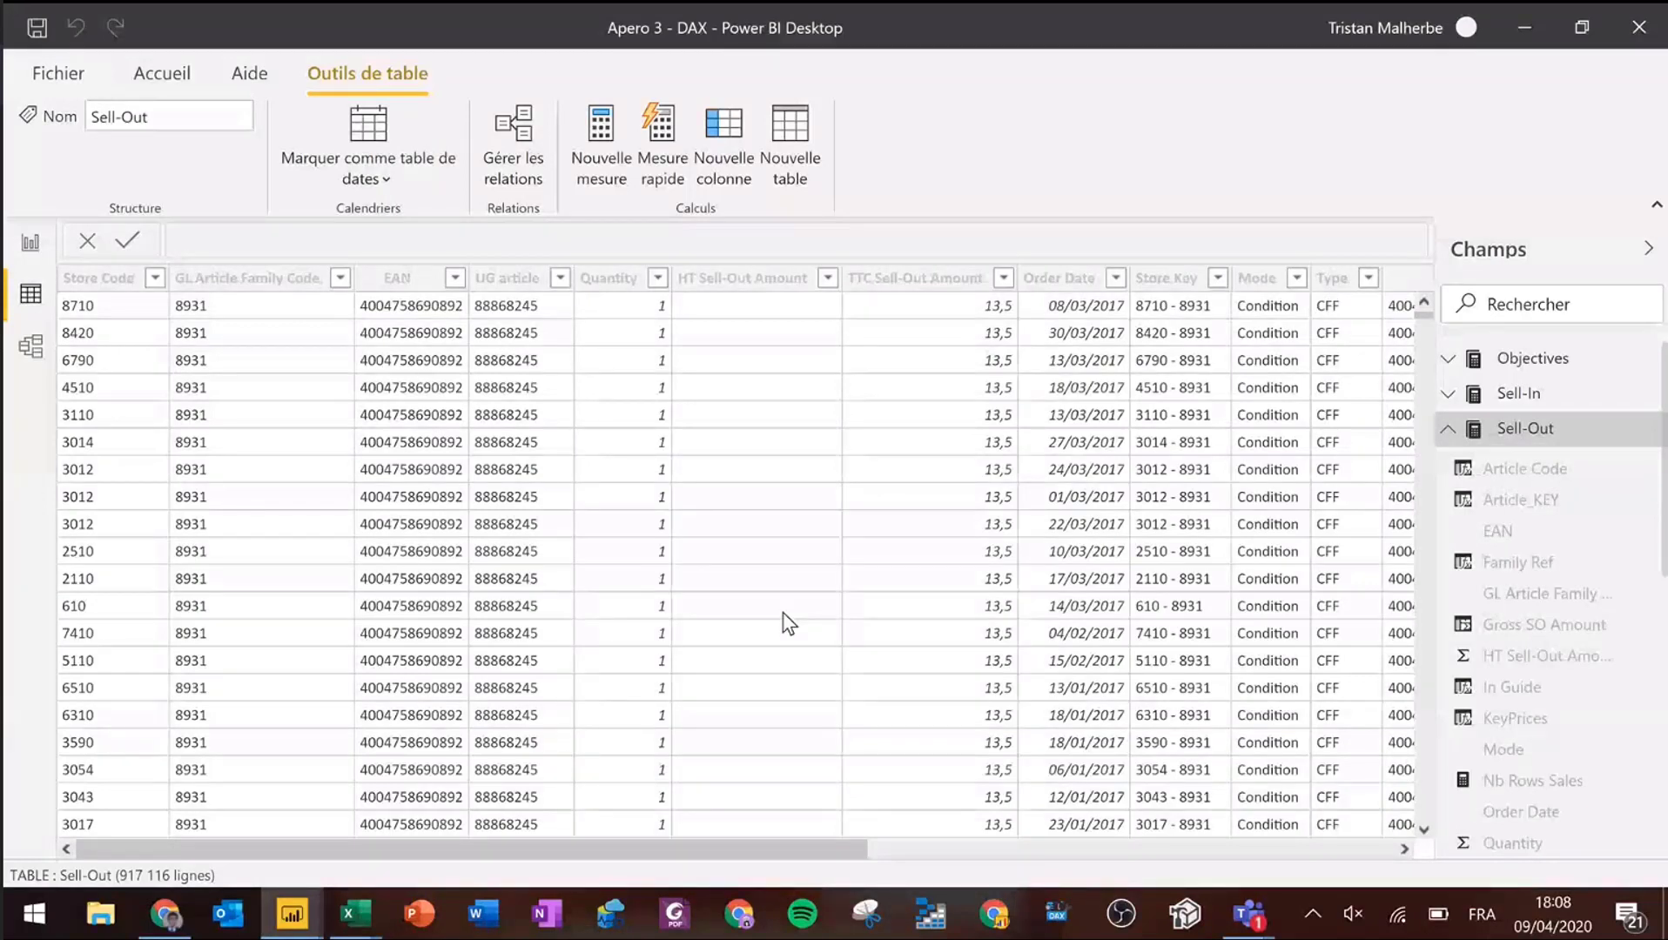
{"action": "left_click", "coordinate": [607, 287]}
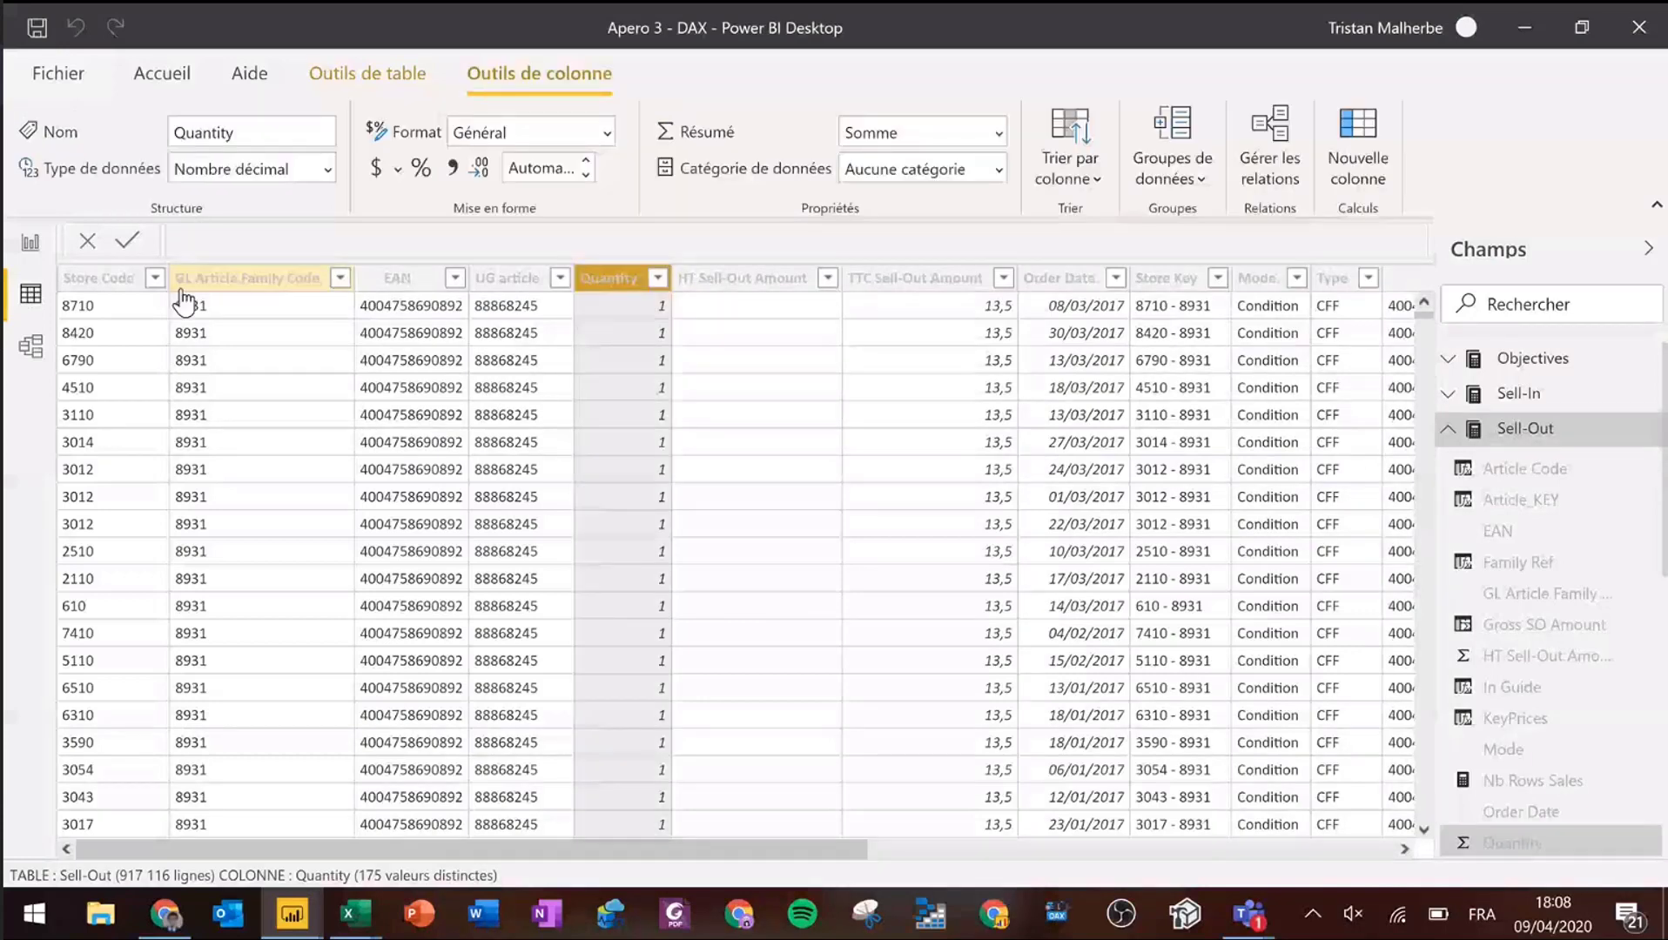
{"action": "left_click", "coordinate": [135, 286]}
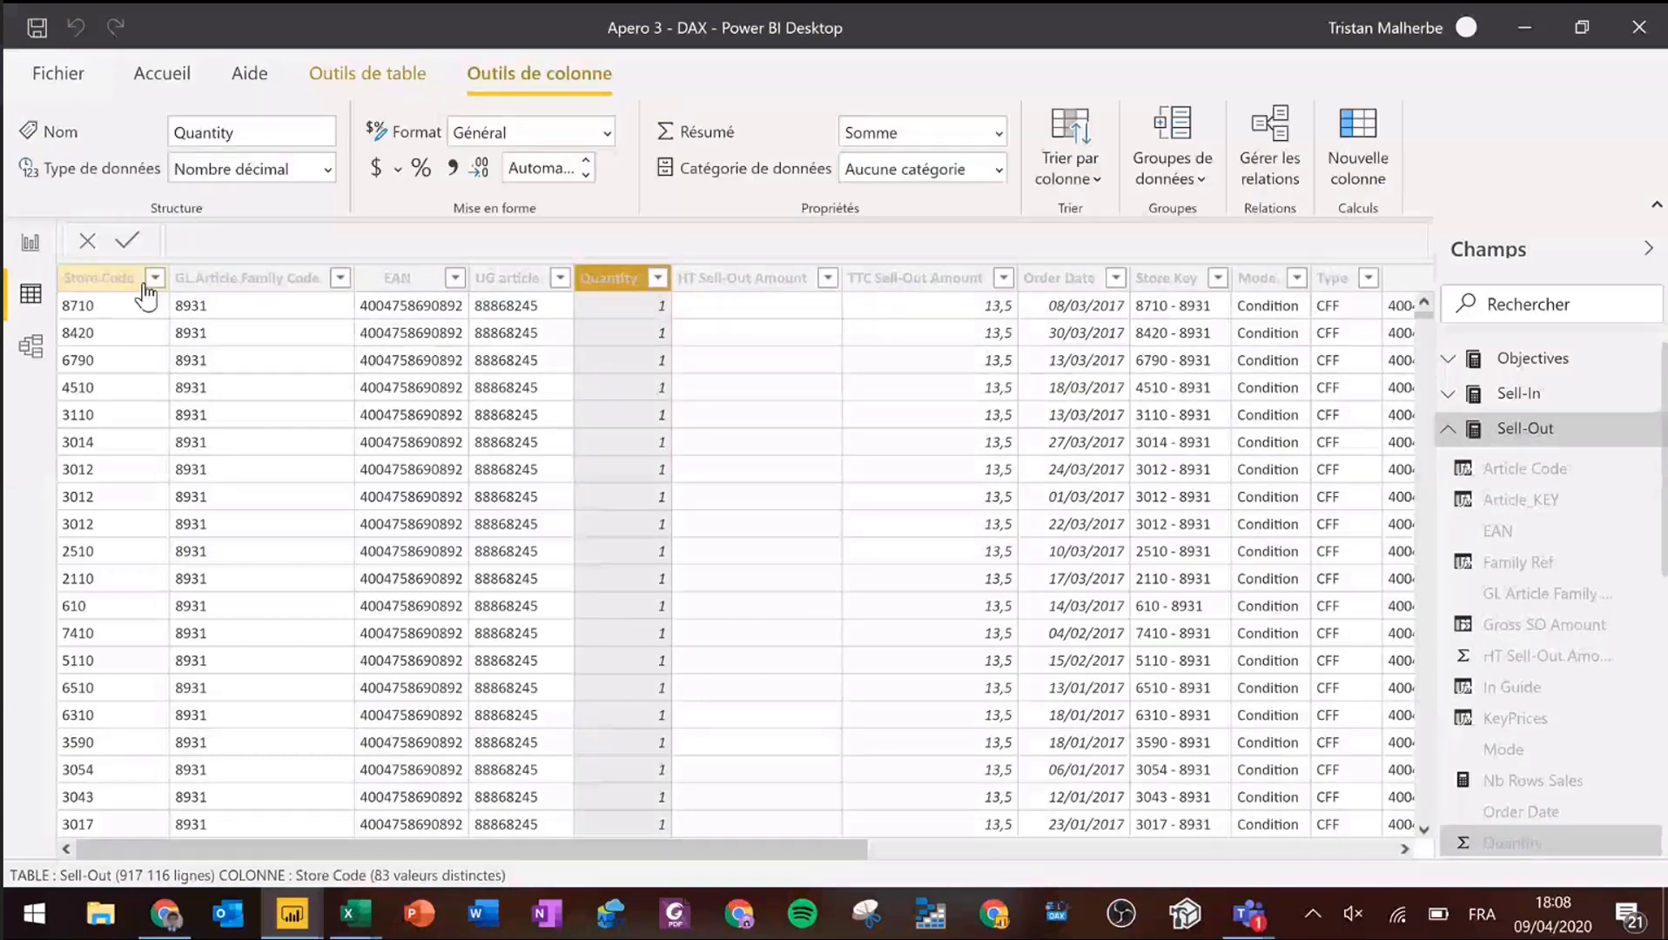
{"action": "left_click", "coordinate": [403, 290]}
{"action": "left_click", "coordinate": [1064, 289]}
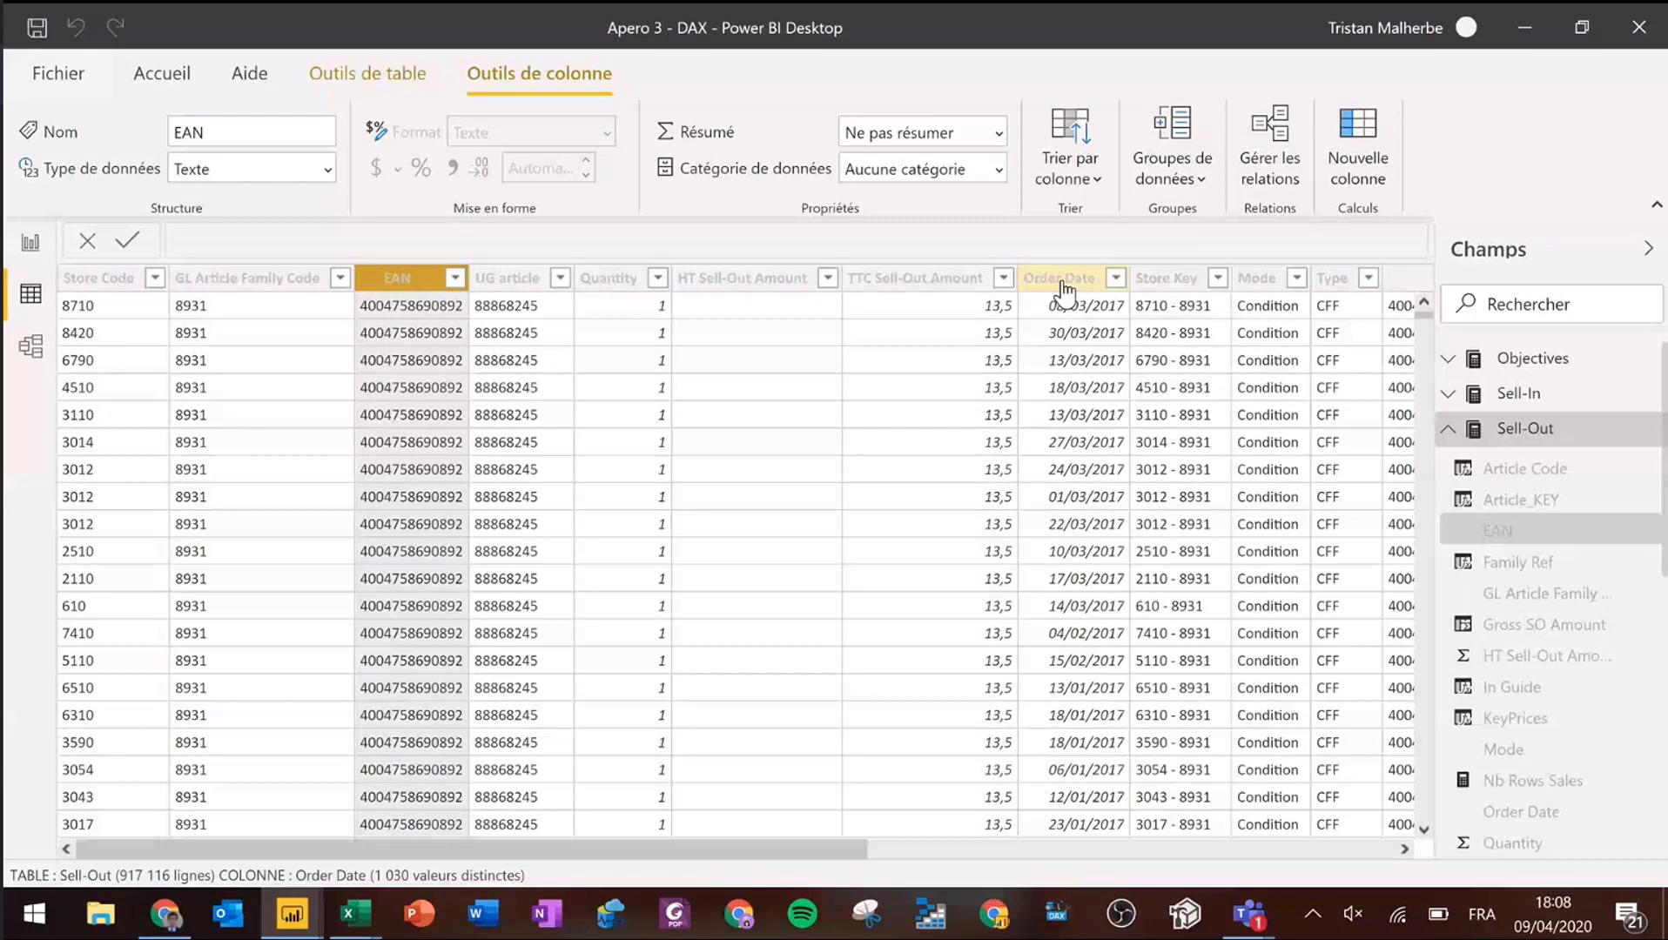
{"action": "left_click", "coordinate": [607, 283]}
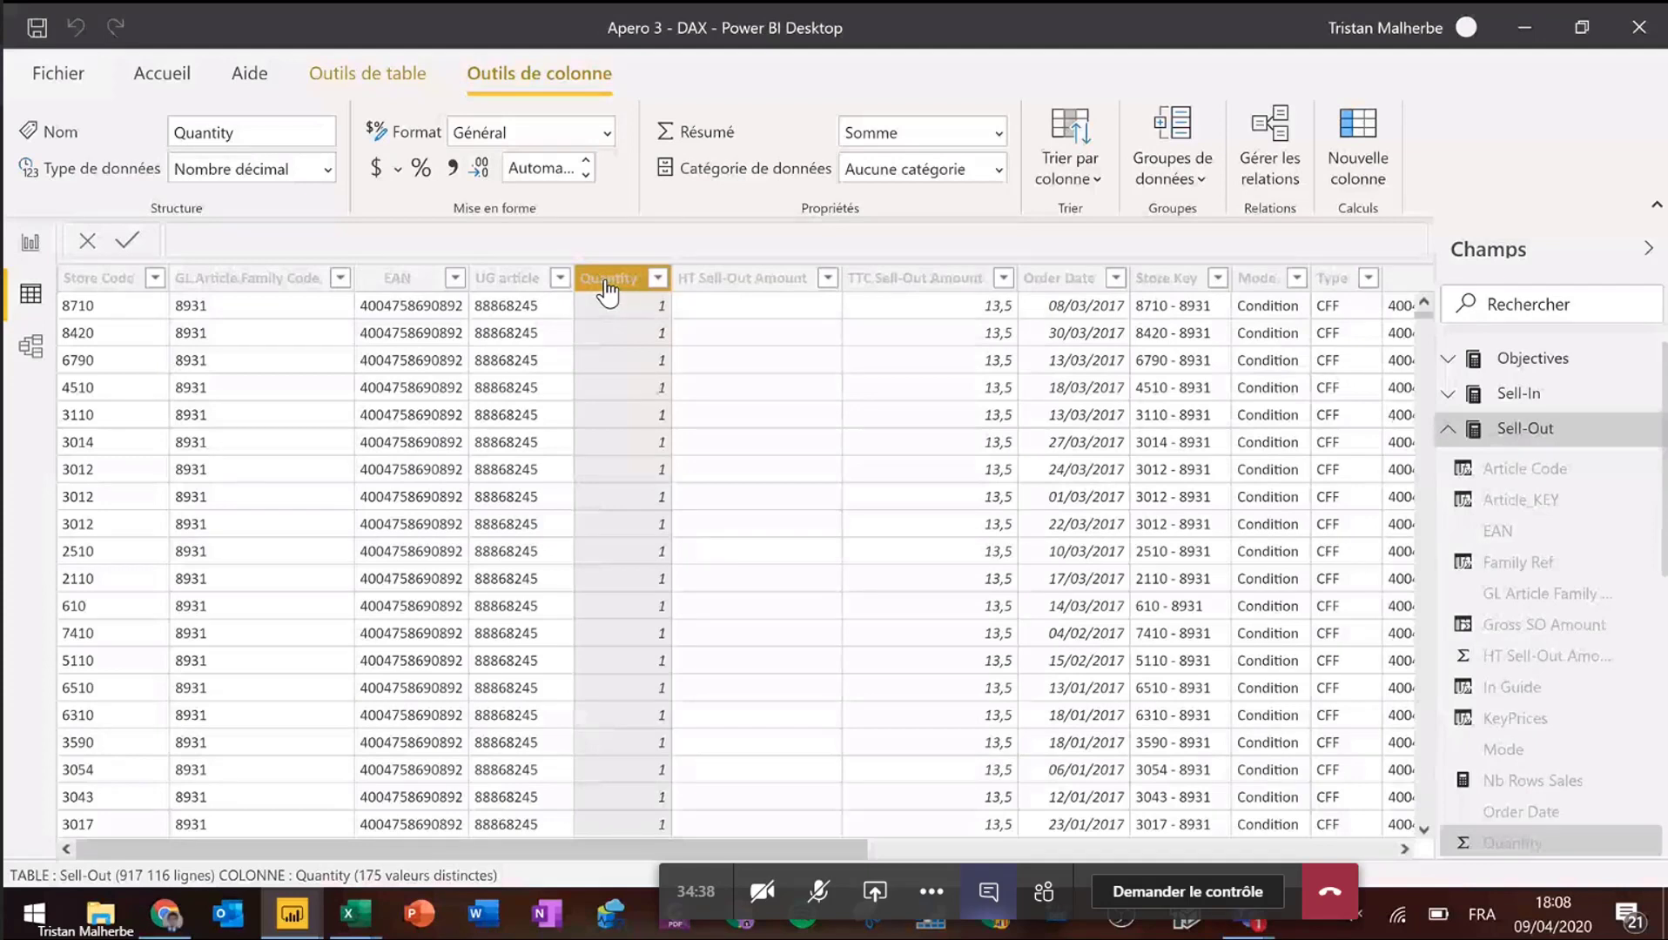
{"action": "left_click", "coordinate": [819, 895]}
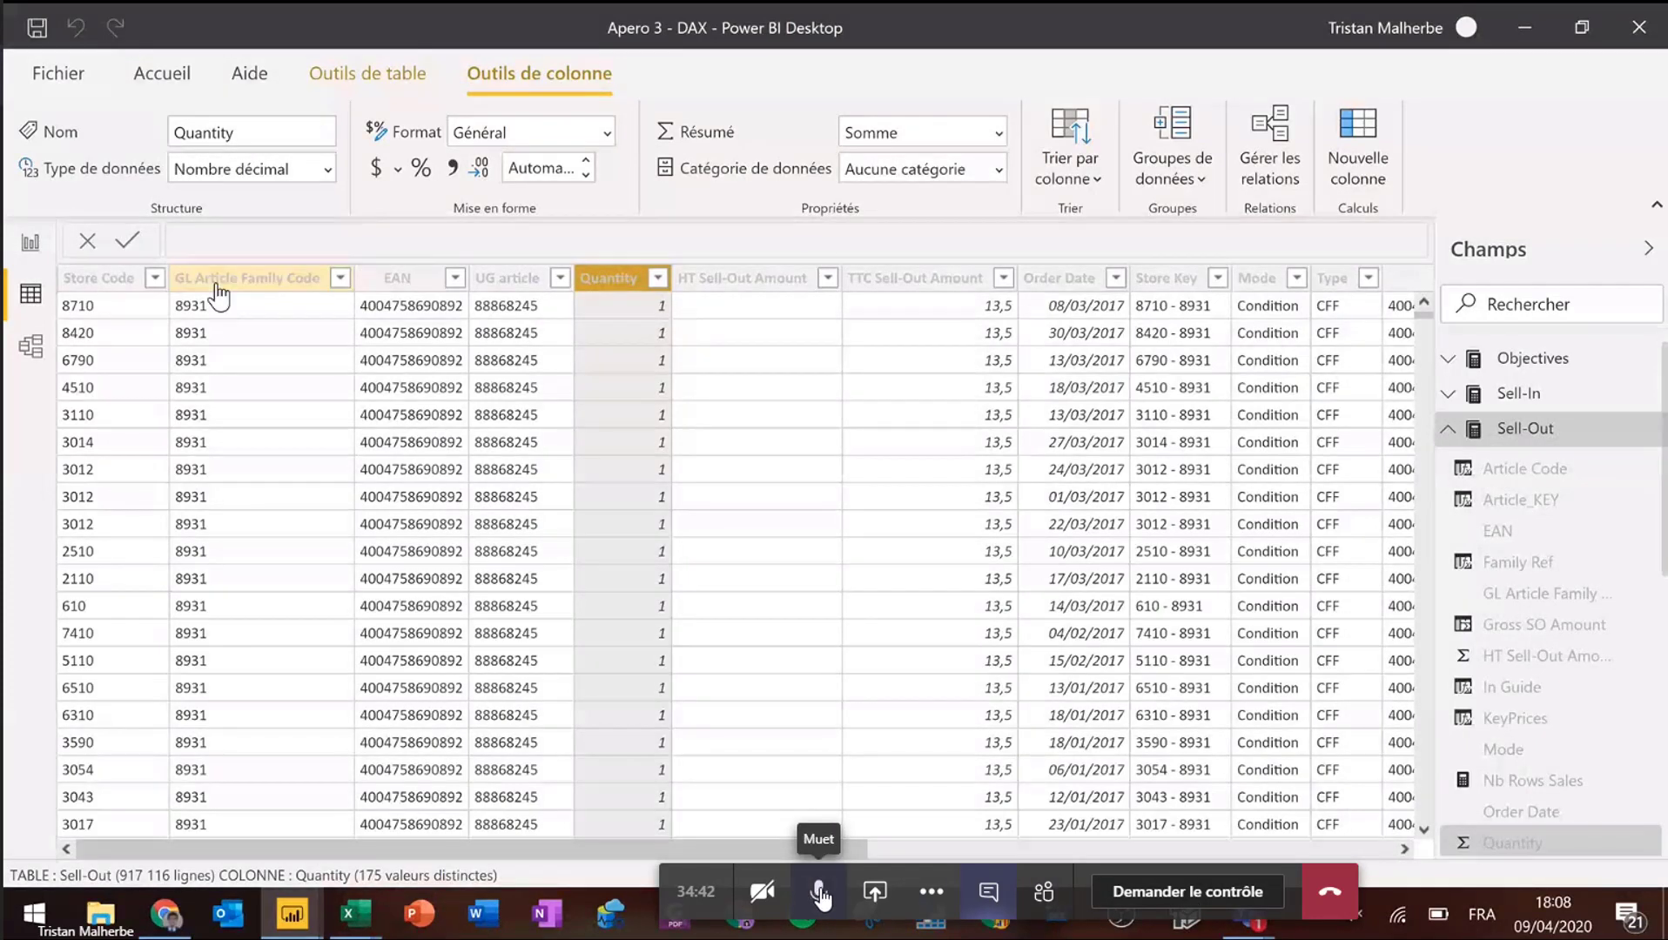
- Return to the Analyse report page and add a new measure to the Sell-Out table
{"action": "left_click", "coordinate": [27, 248]}
{"action": "right_click", "coordinate": [1434, 432]}
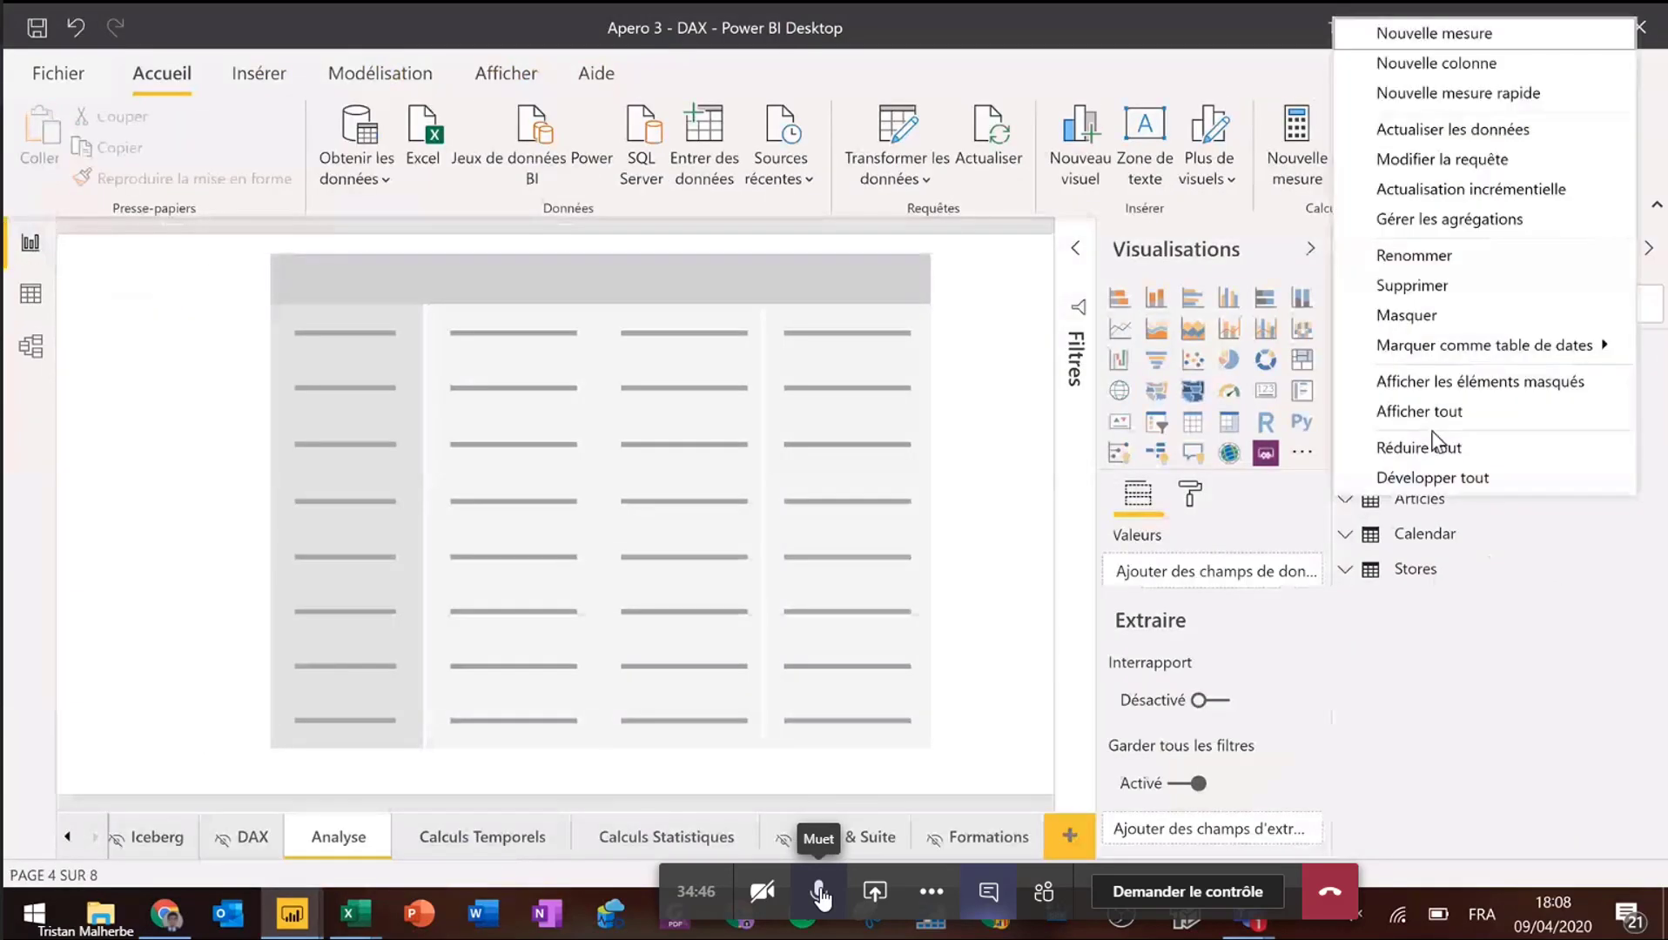
{"action": "key", "text": "ctrl+1"}
{"action": "left_click", "coordinate": [1010, 34]}
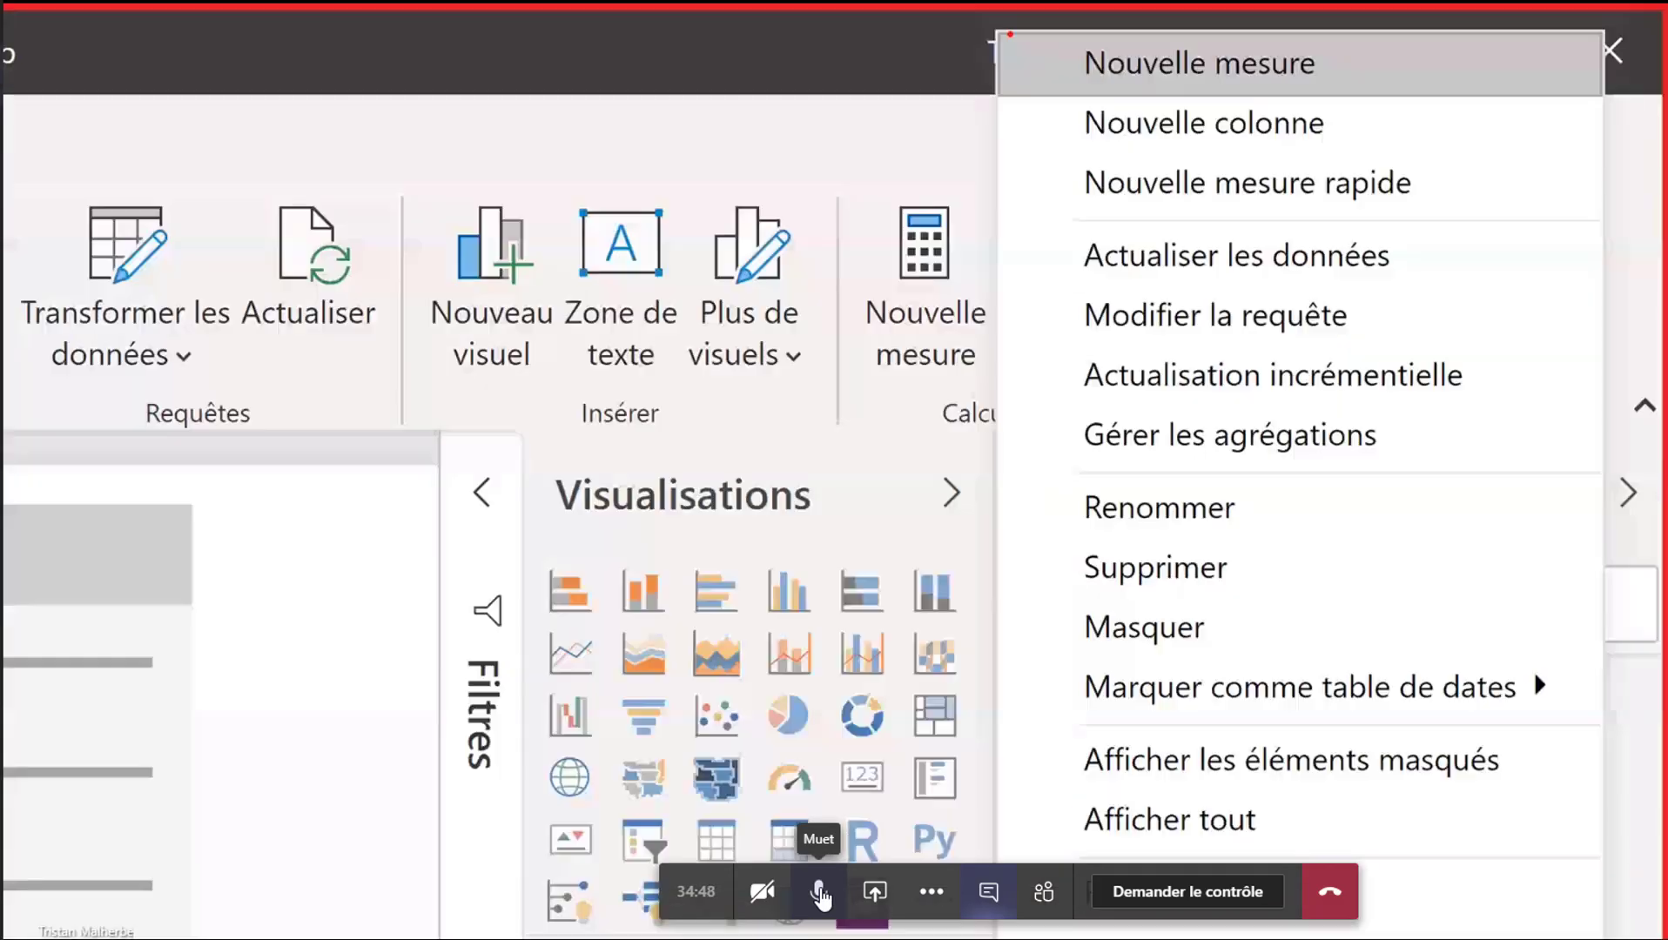
{"action": "left_click_drag", "start_coordinate": [1021, 23], "coordinate": [1448, 109]}
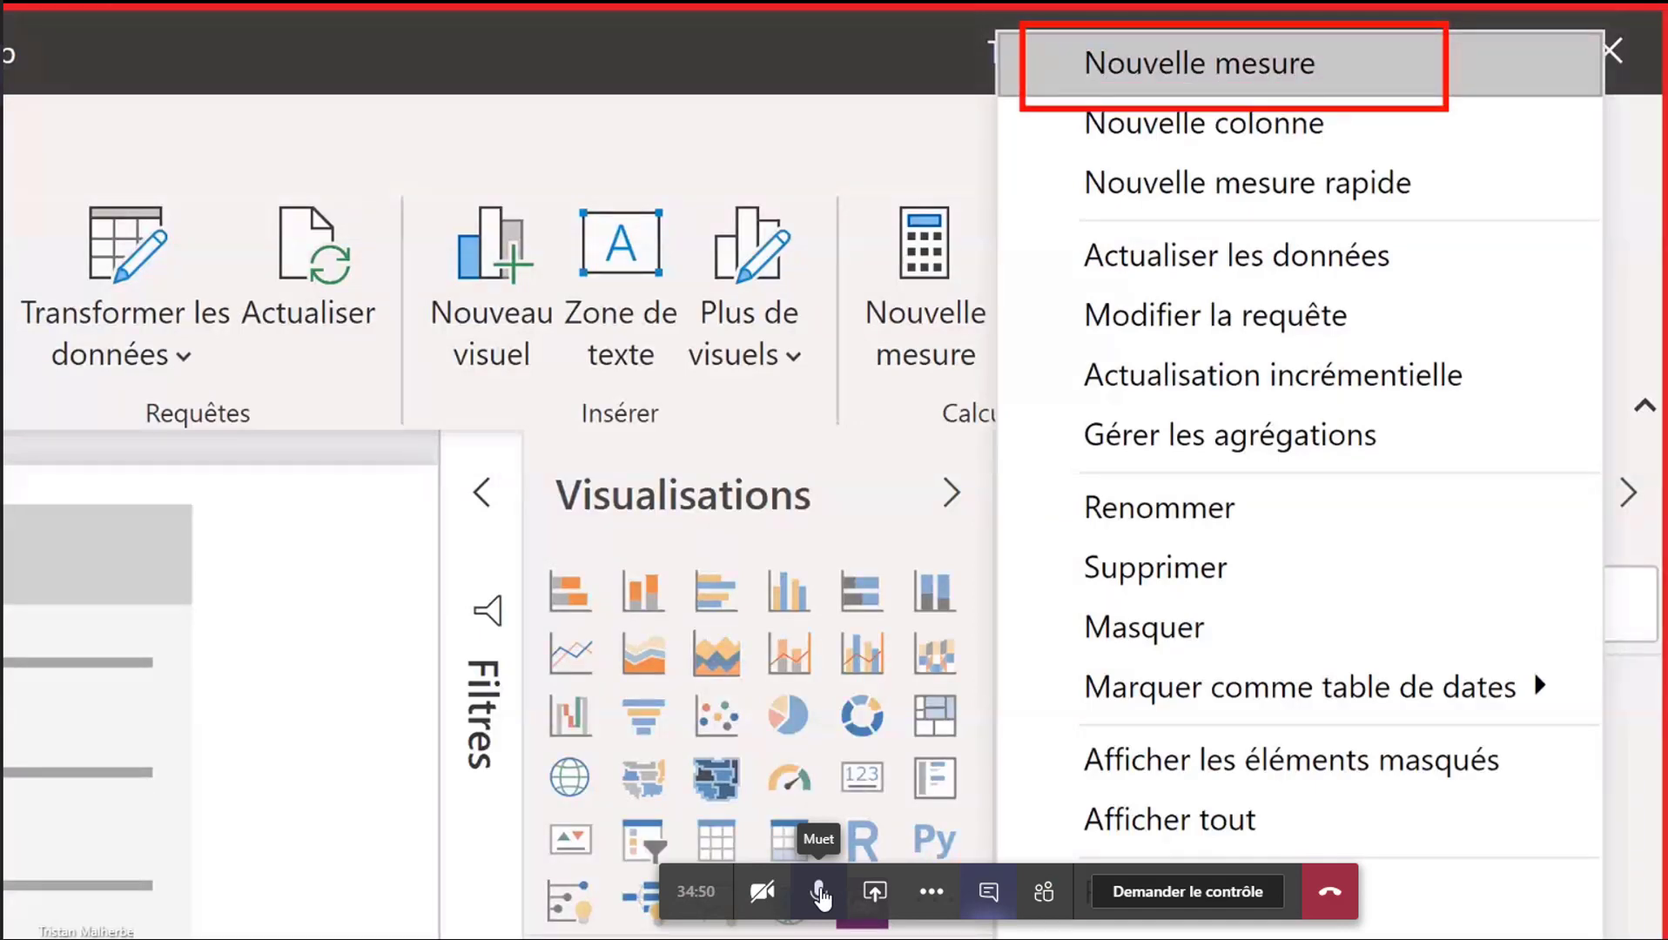
{"action": "key", "text": "Escape"}
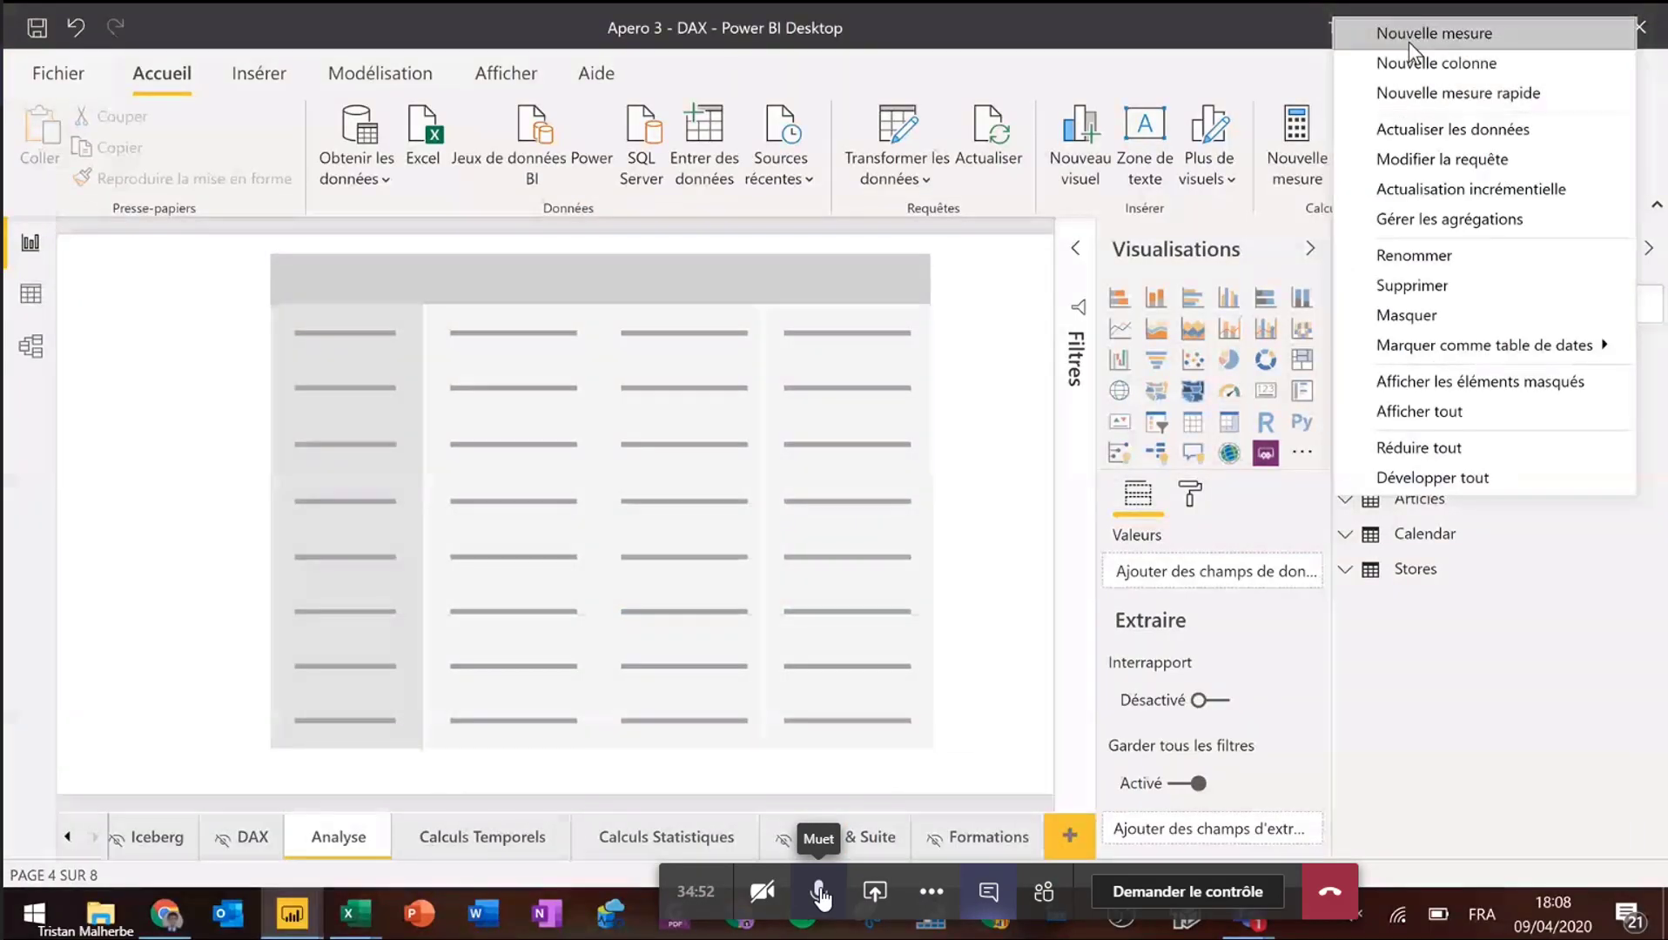
{"action": "key", "text": "Escape"}
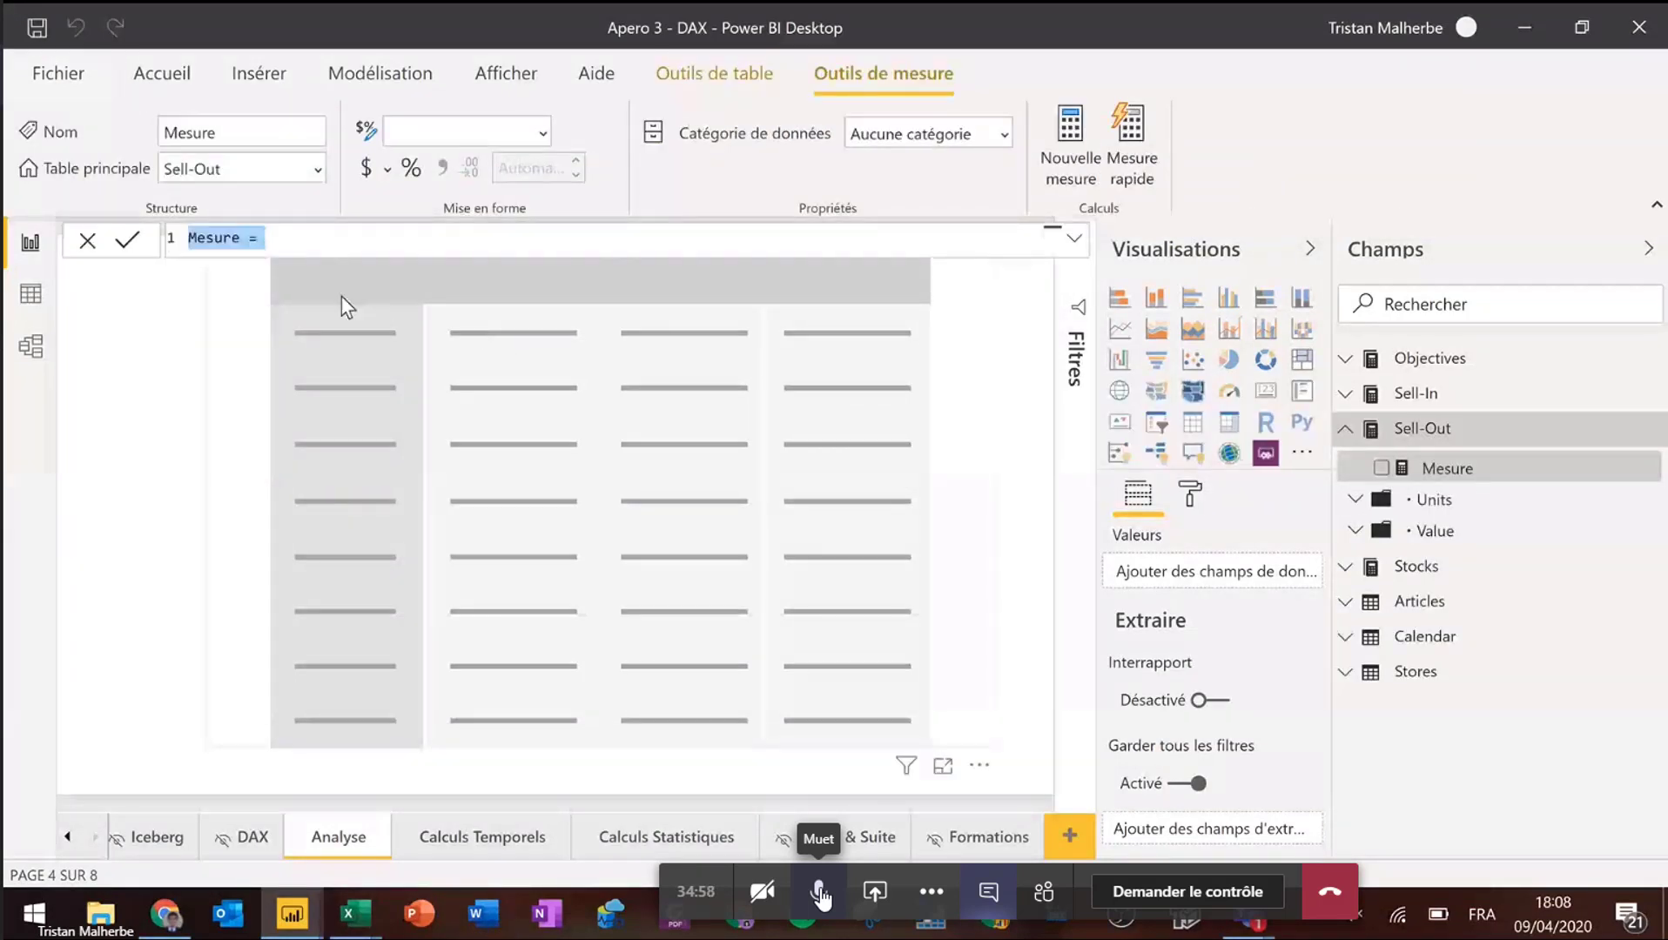
- Name the new measure Total Sales and begin its formula with the SUM function
{"action": "type", "text": "Total S"}
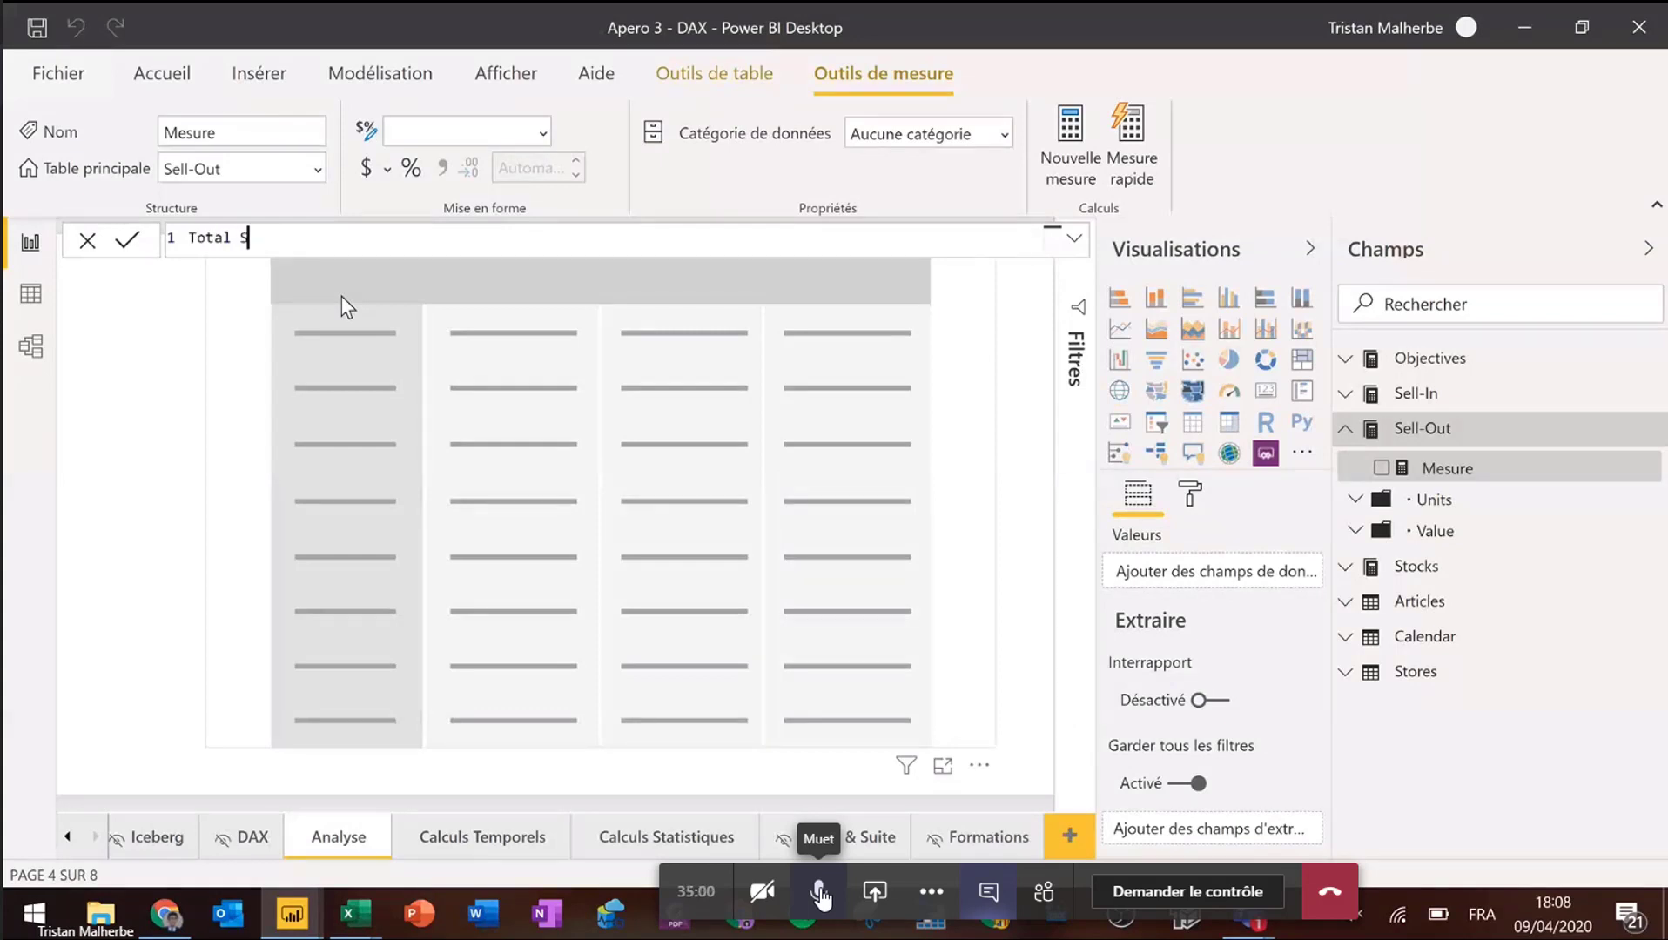
{"action": "type", "text": "ales"}
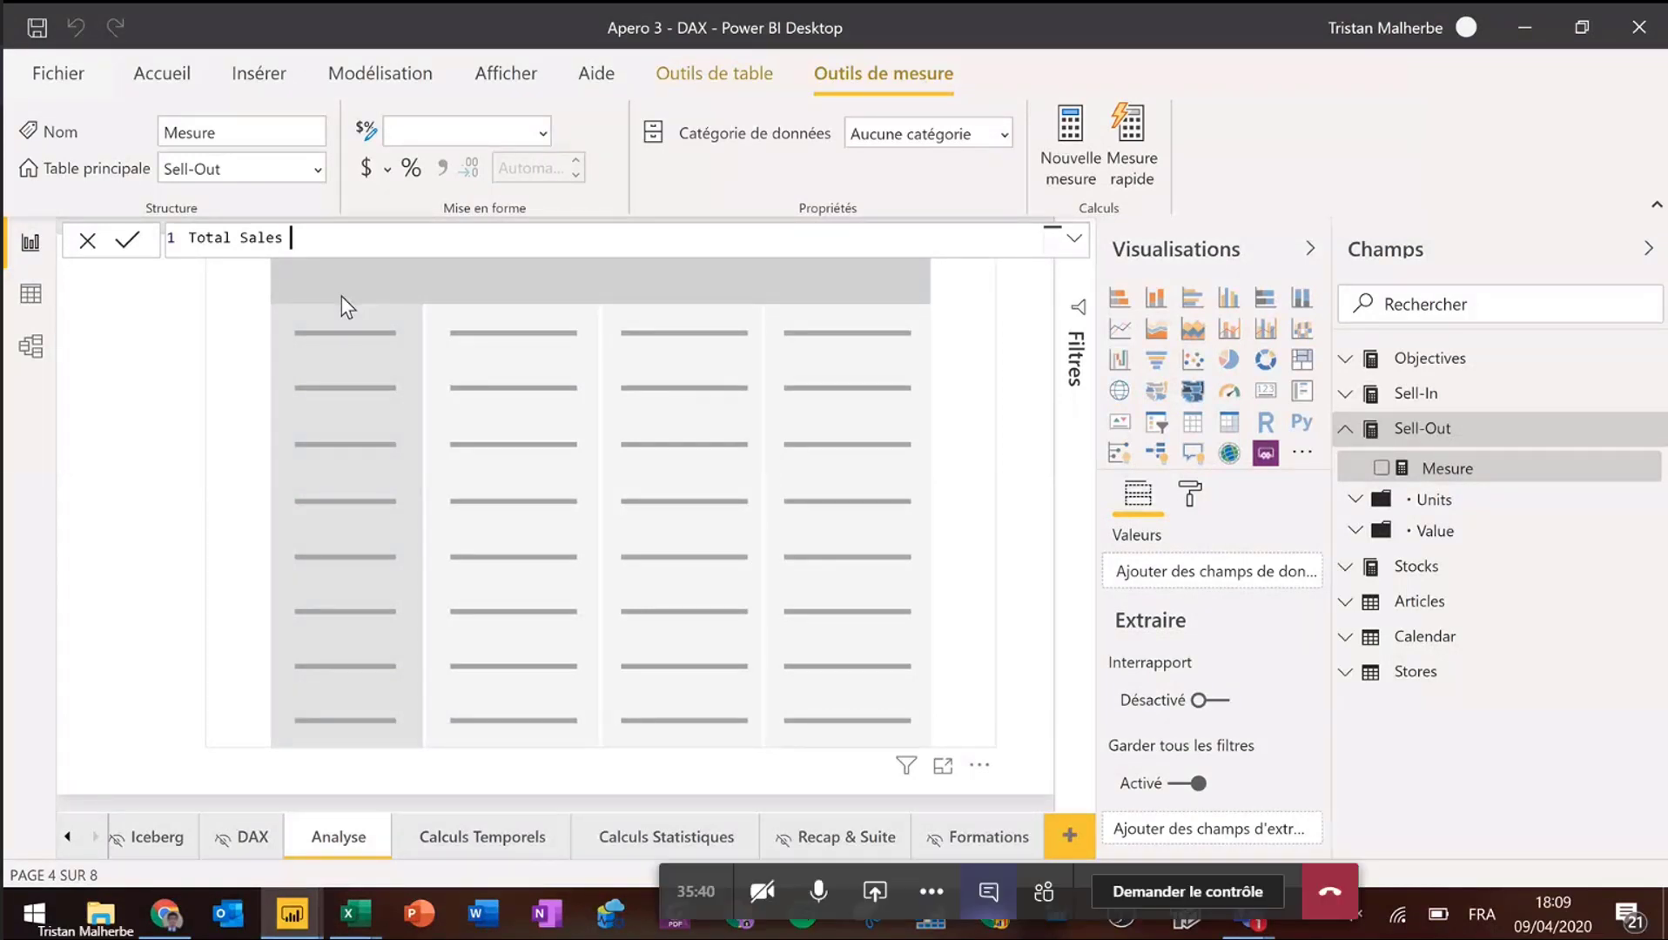
{"action": "type", "text": "= S"}
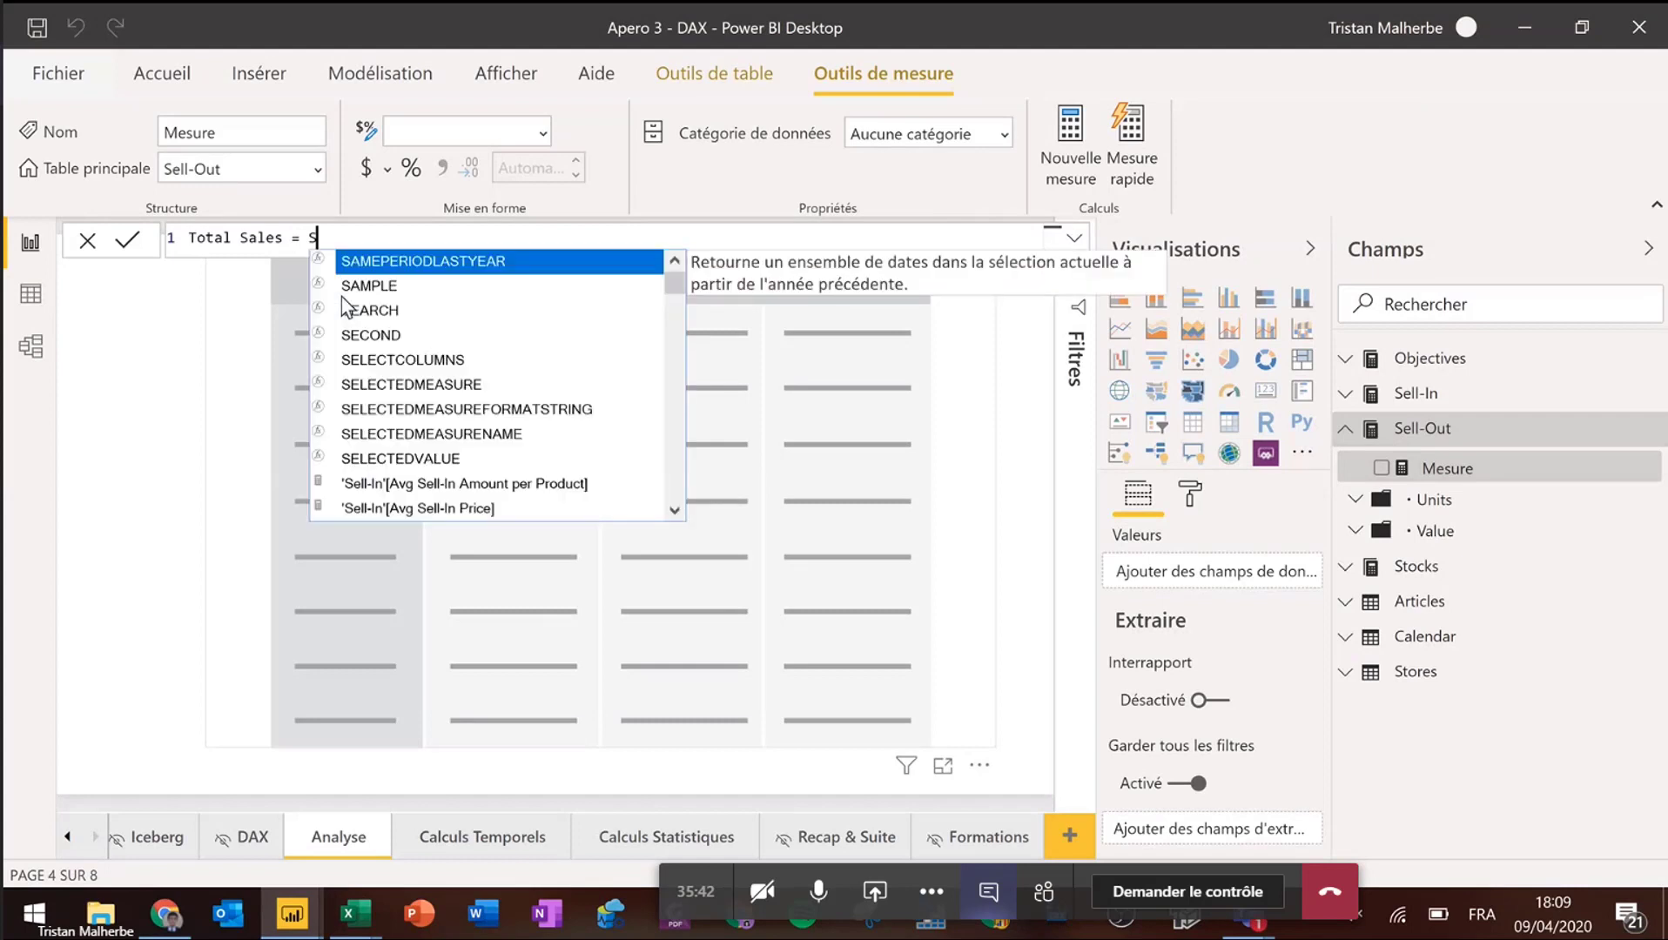
{"action": "type", "text": "U"}
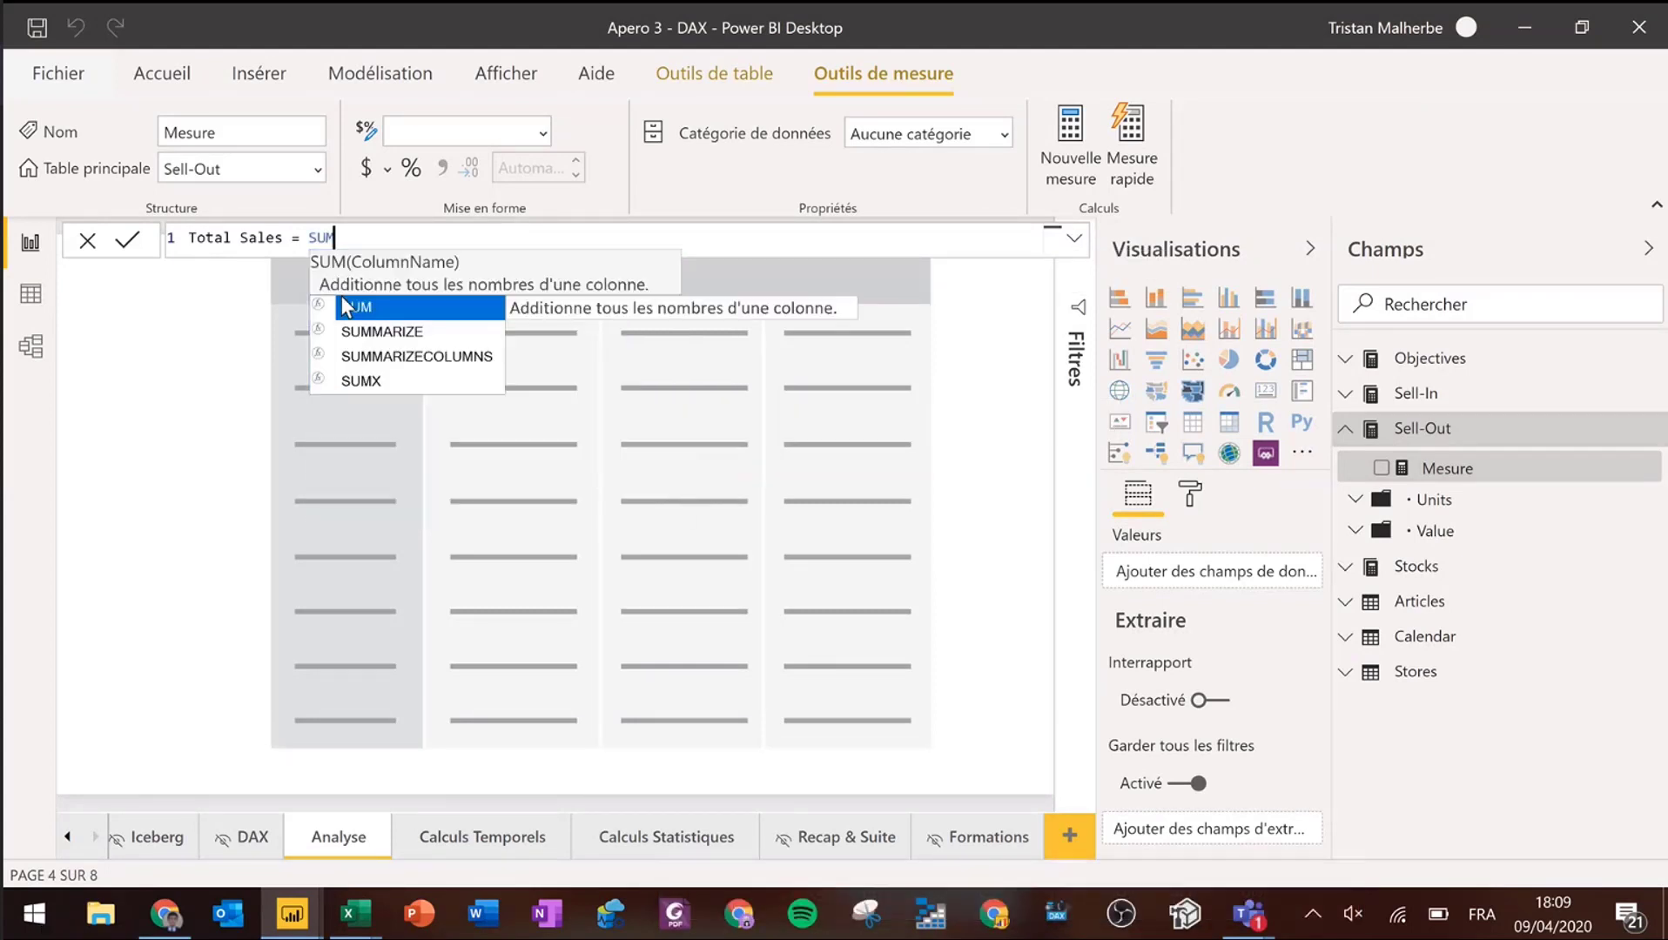
{"action": "type", "text": "M("}
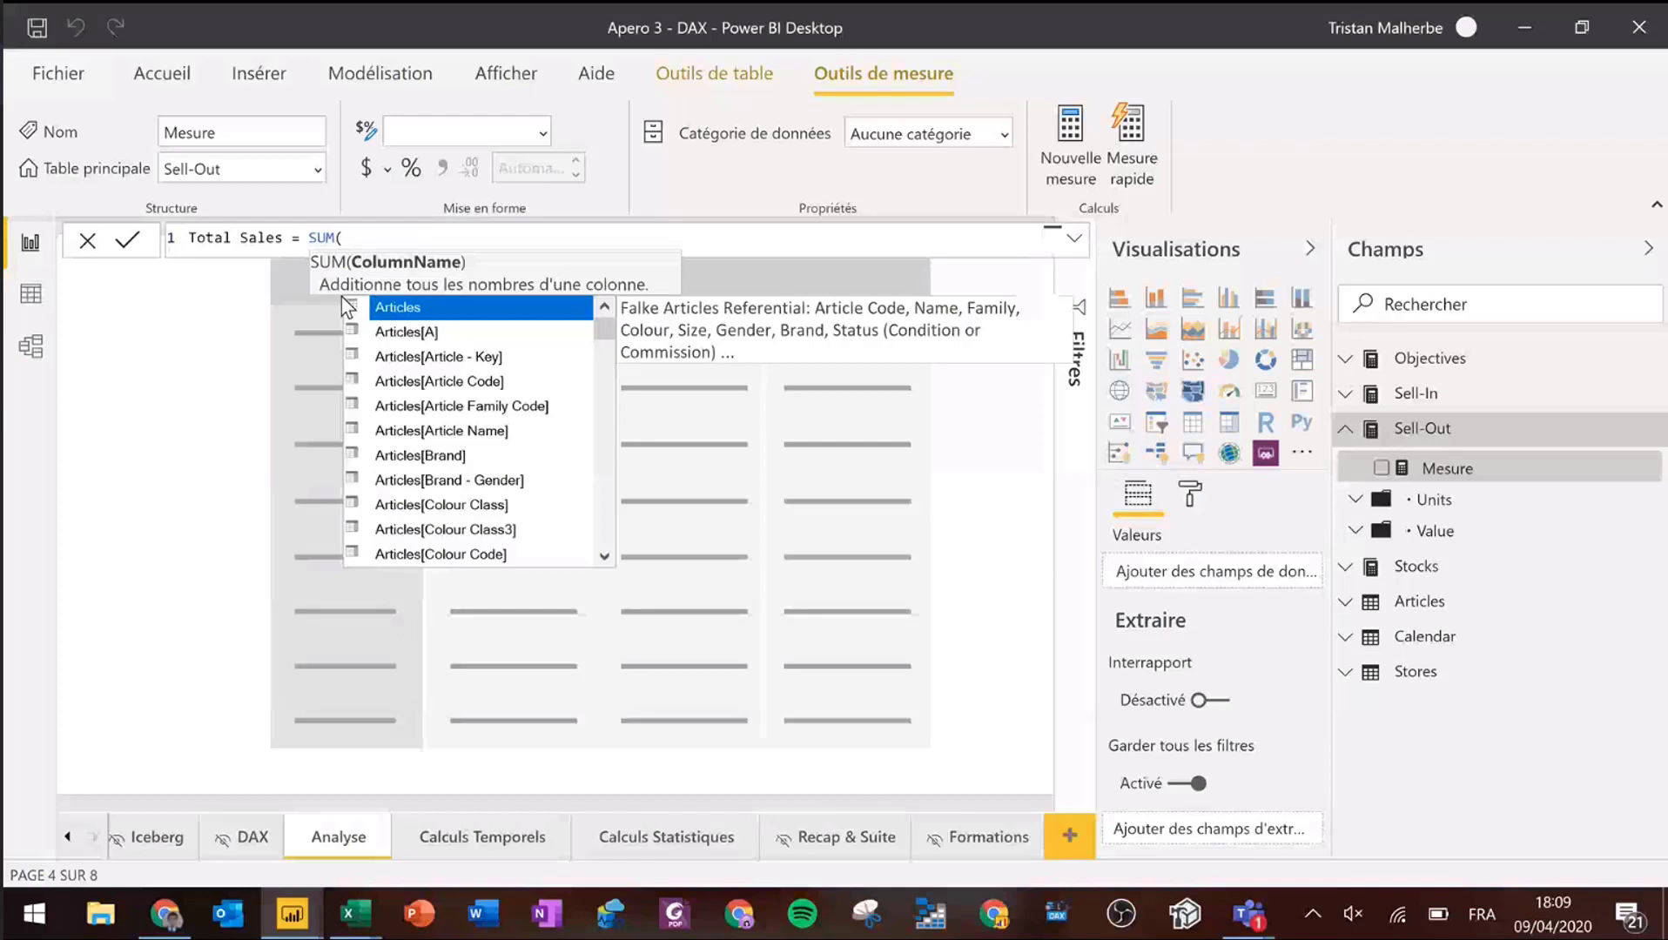
{"action": "type", "text": "amount"}
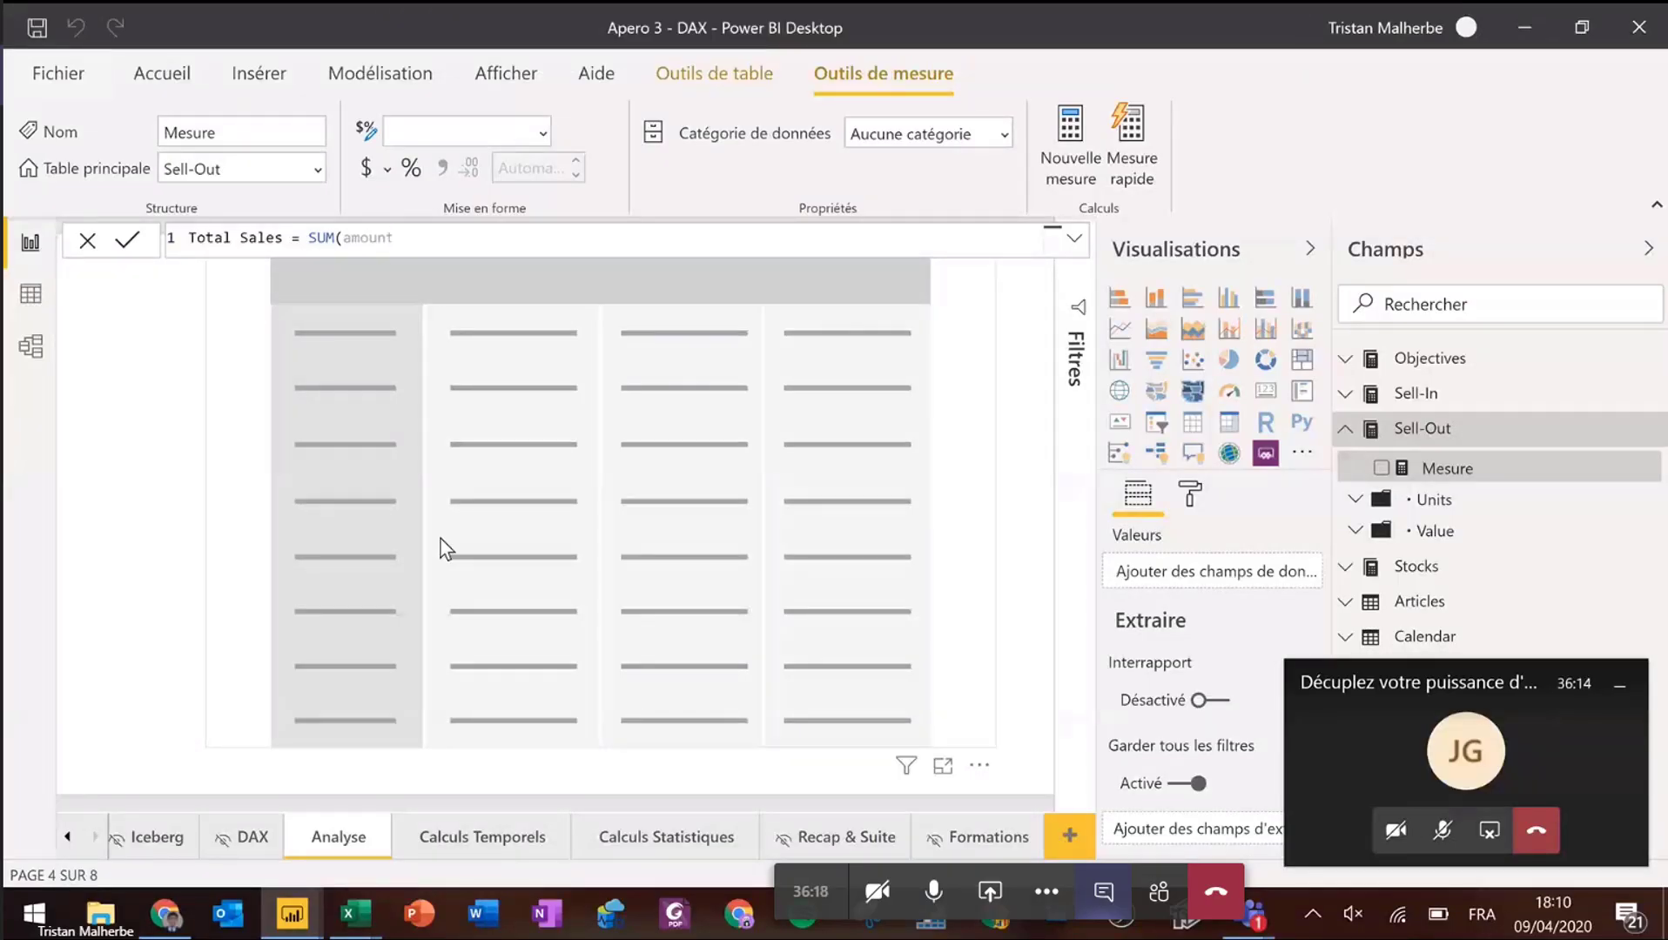
{"action": "left_click", "coordinate": [1619, 685]}
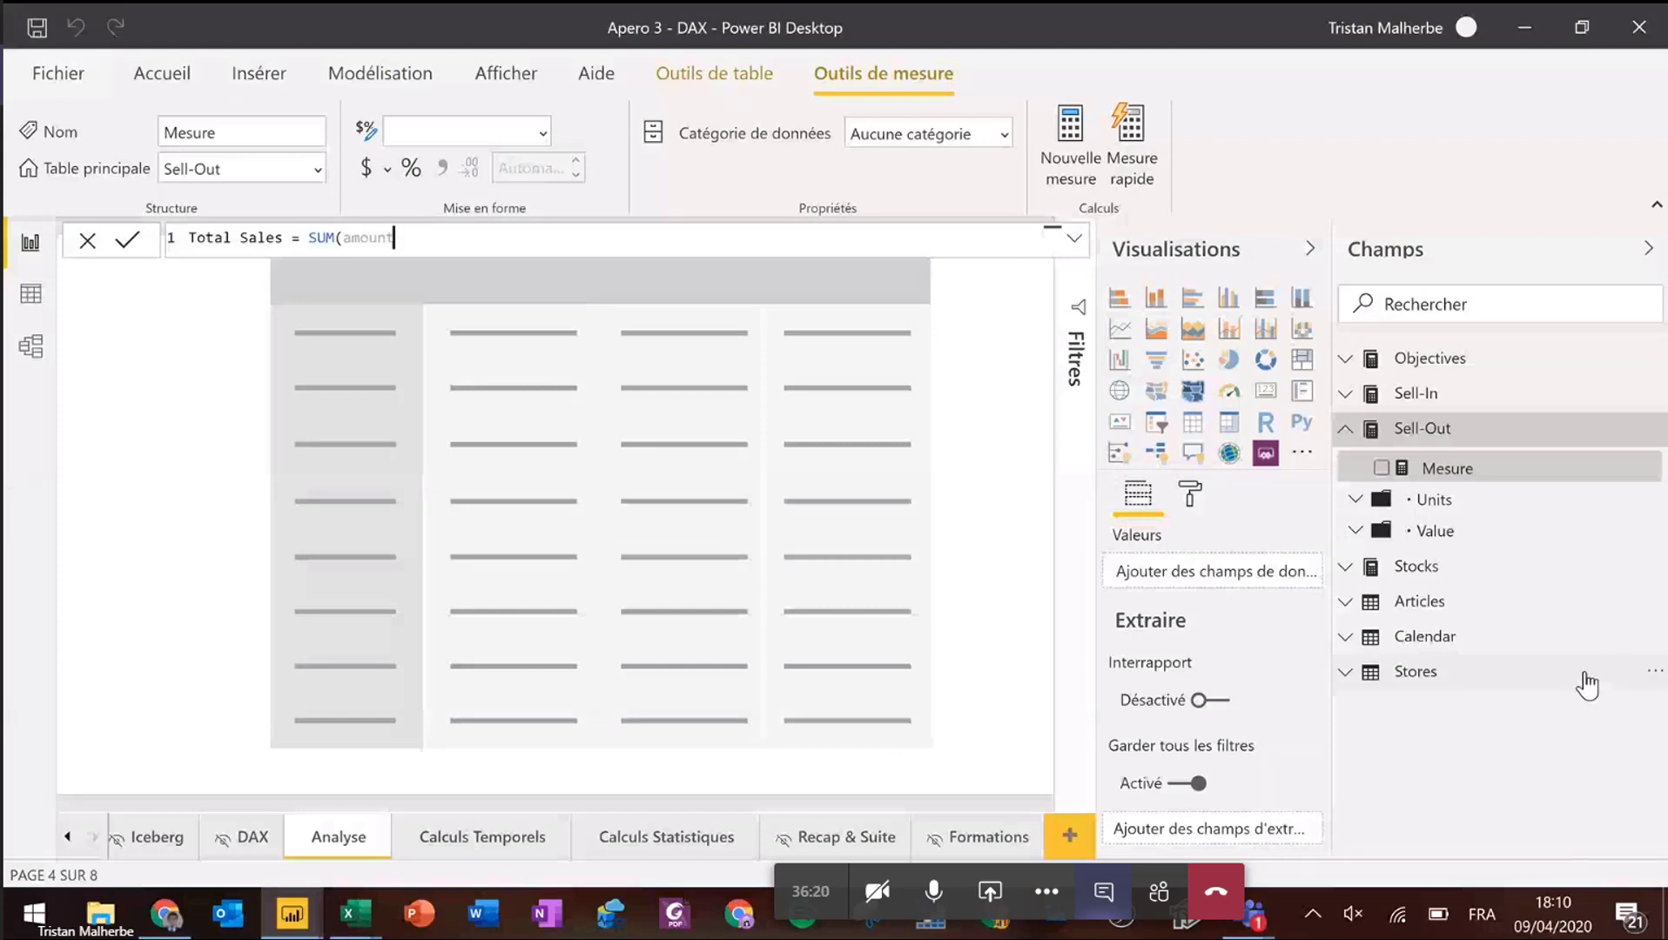
{"action": "key", "text": "BackSpace"}
{"action": "key", "text": "BackSpace"}
{"action": "key", "text": "BackSpace"}
{"action": "key", "text": "BackSpace"}
{"action": "key", "text": "BackSpace"}
{"action": "key", "text": "BackSpace"}
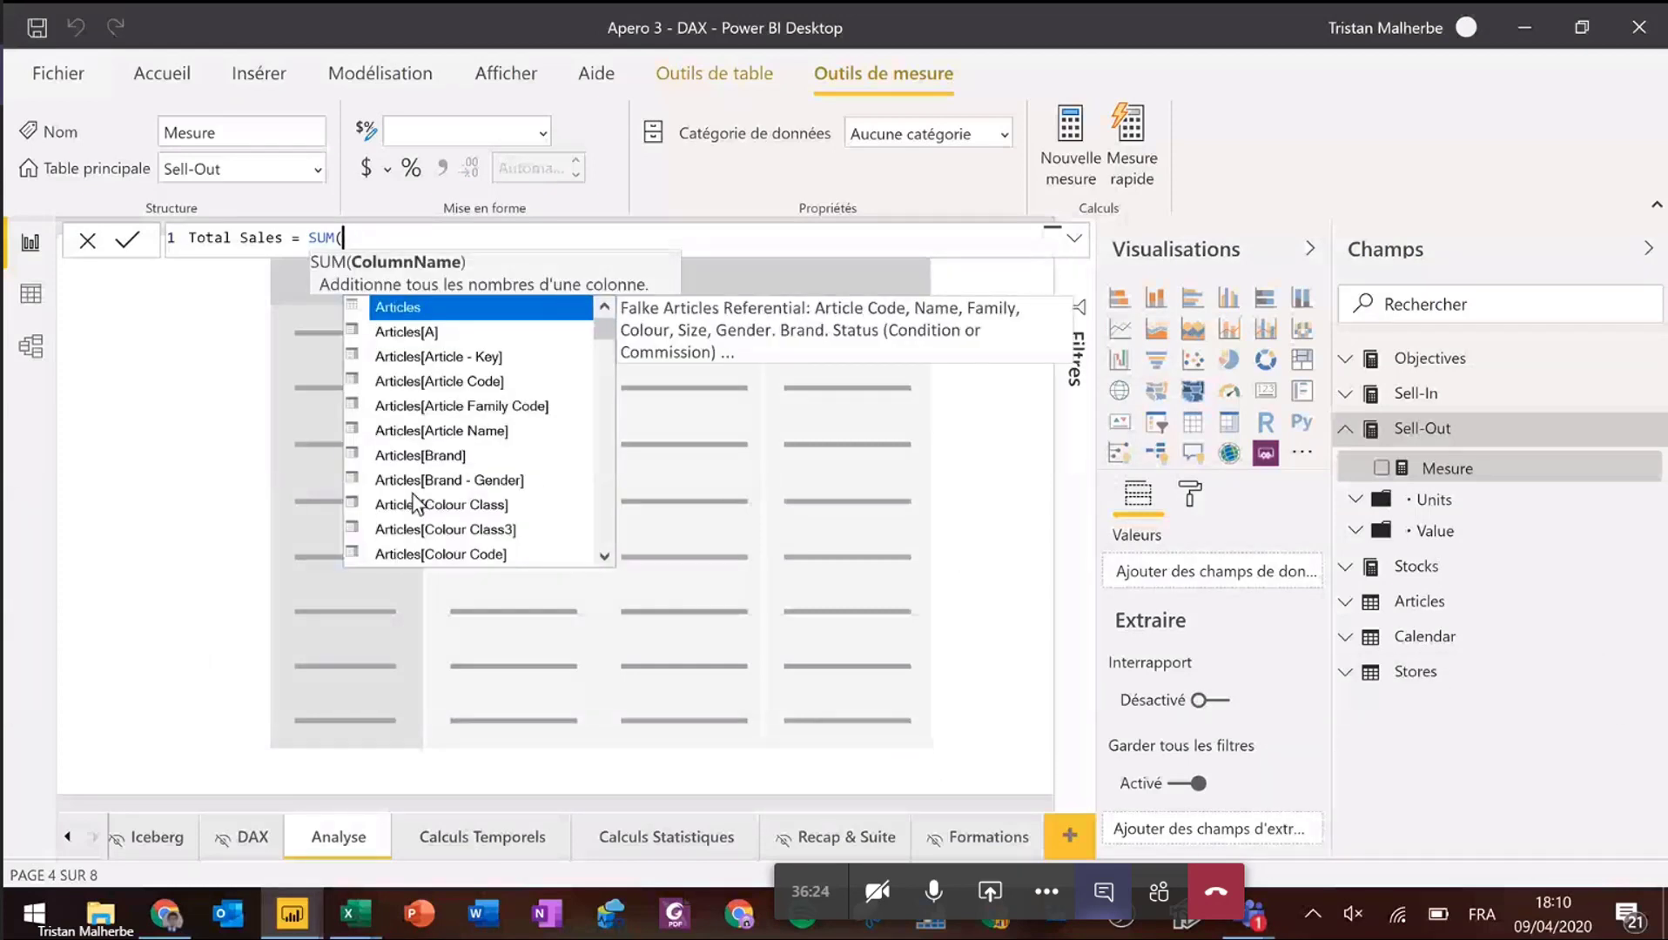
- Complete the SUM formula with the 'Sell-Out'[TTC Sell-Out Amount] column and commit the measure
{"action": "type", "text": "amou"}
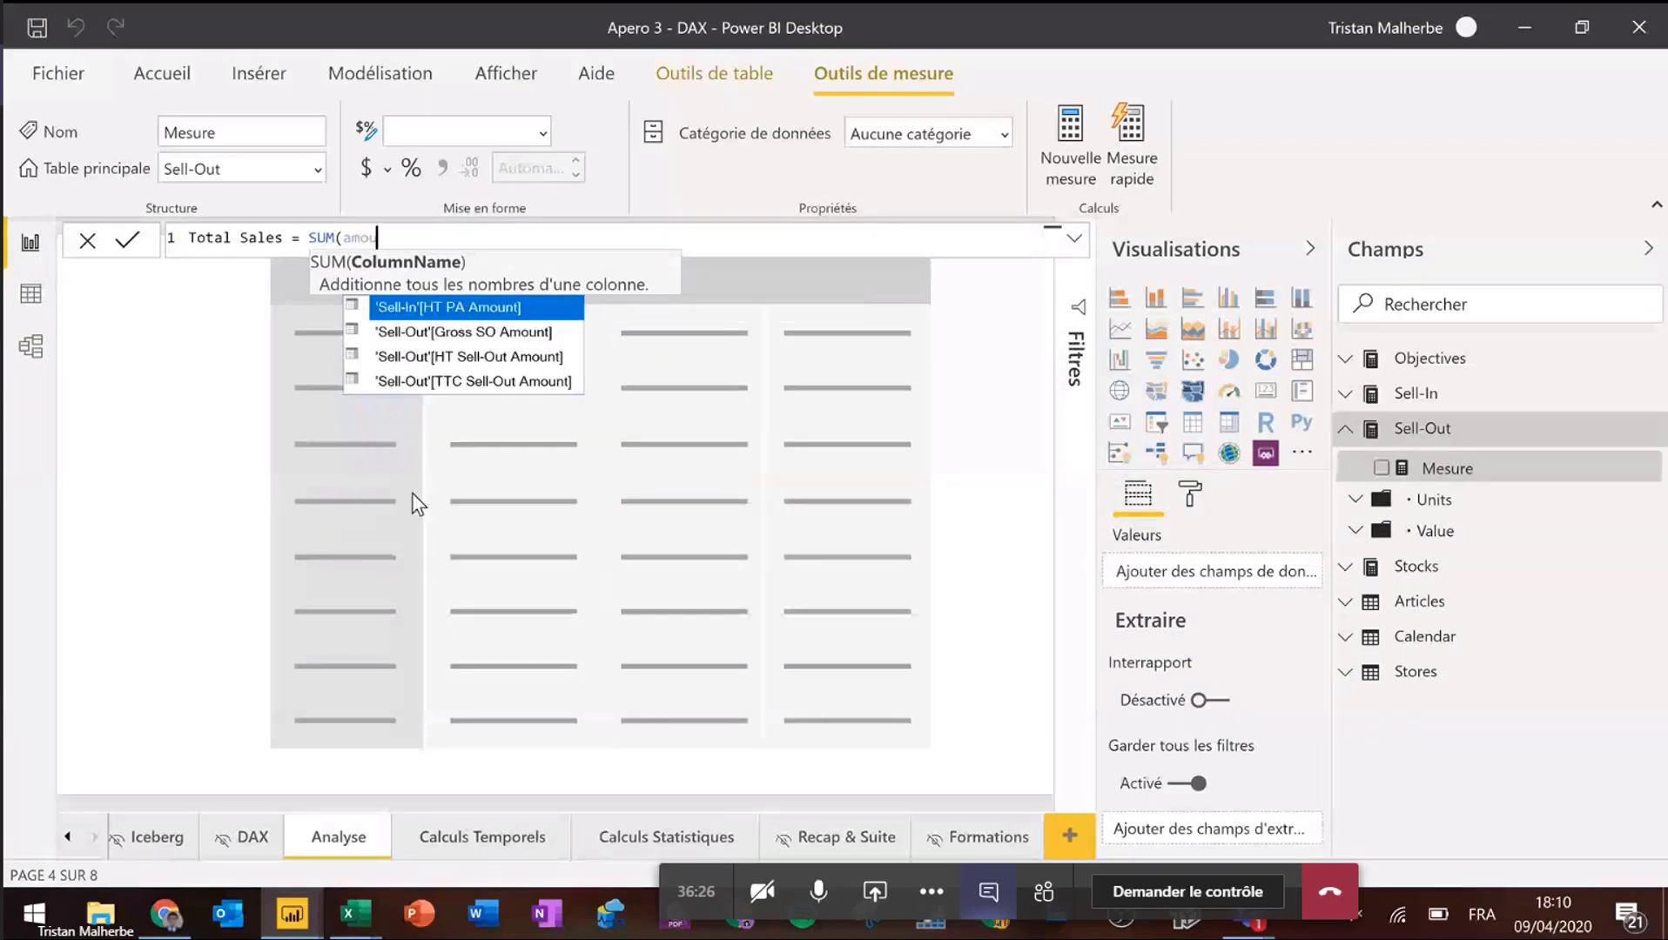
{"action": "type", "text": "n"}
{"action": "key", "text": "Up"}
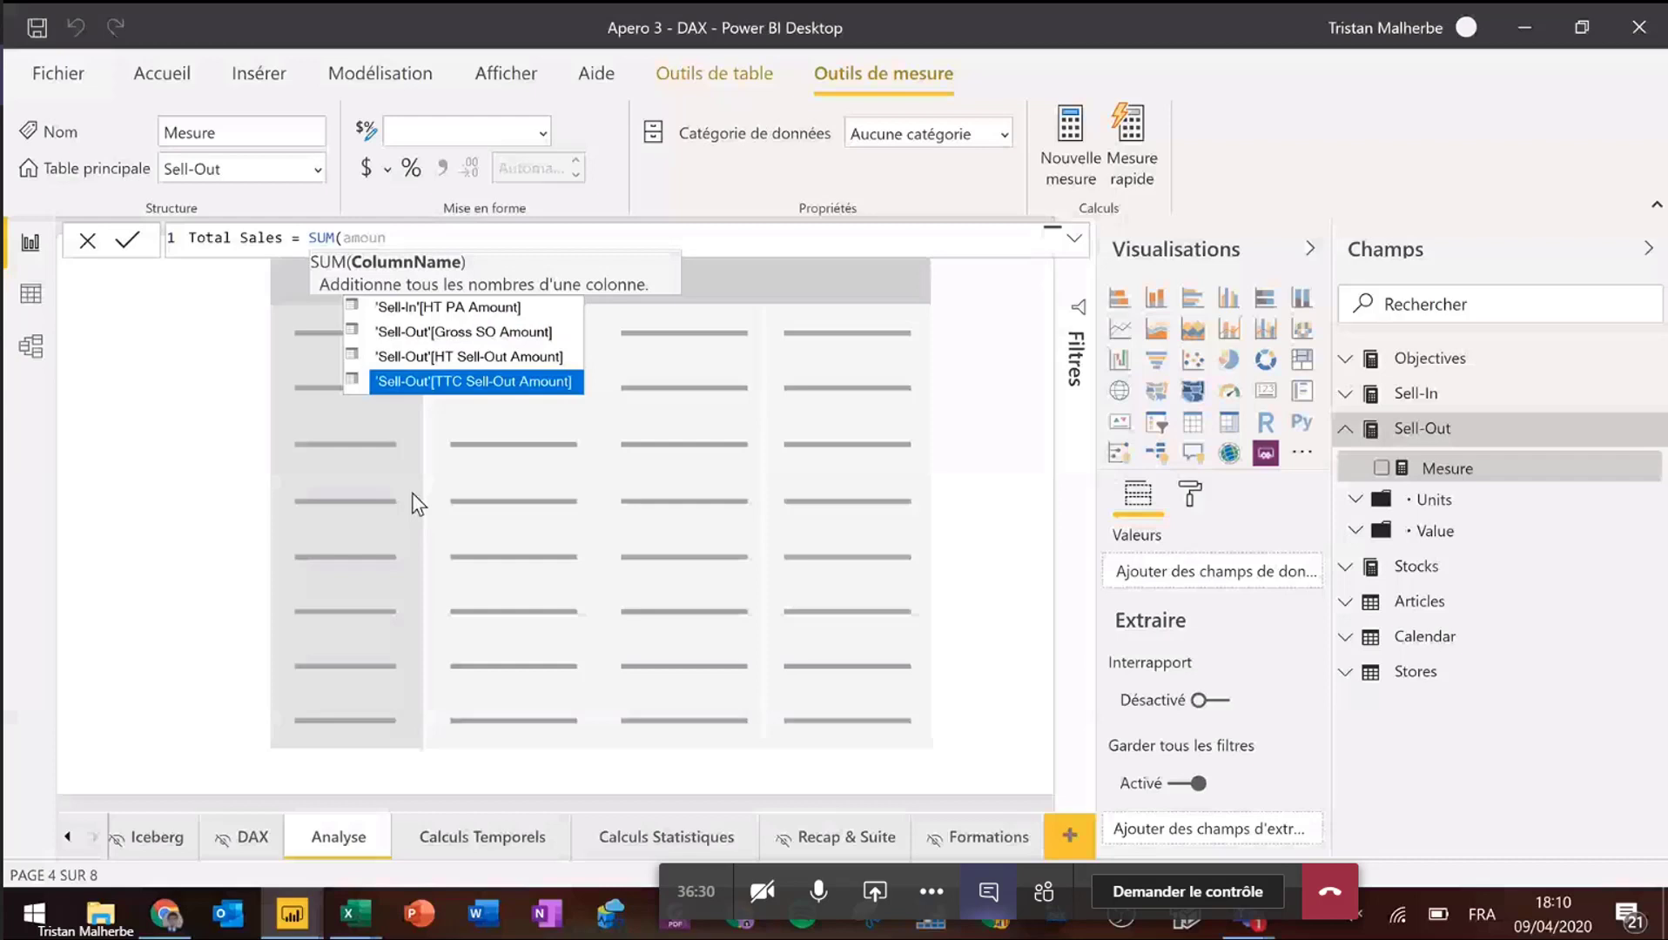
{"action": "key", "text": "Tab"}
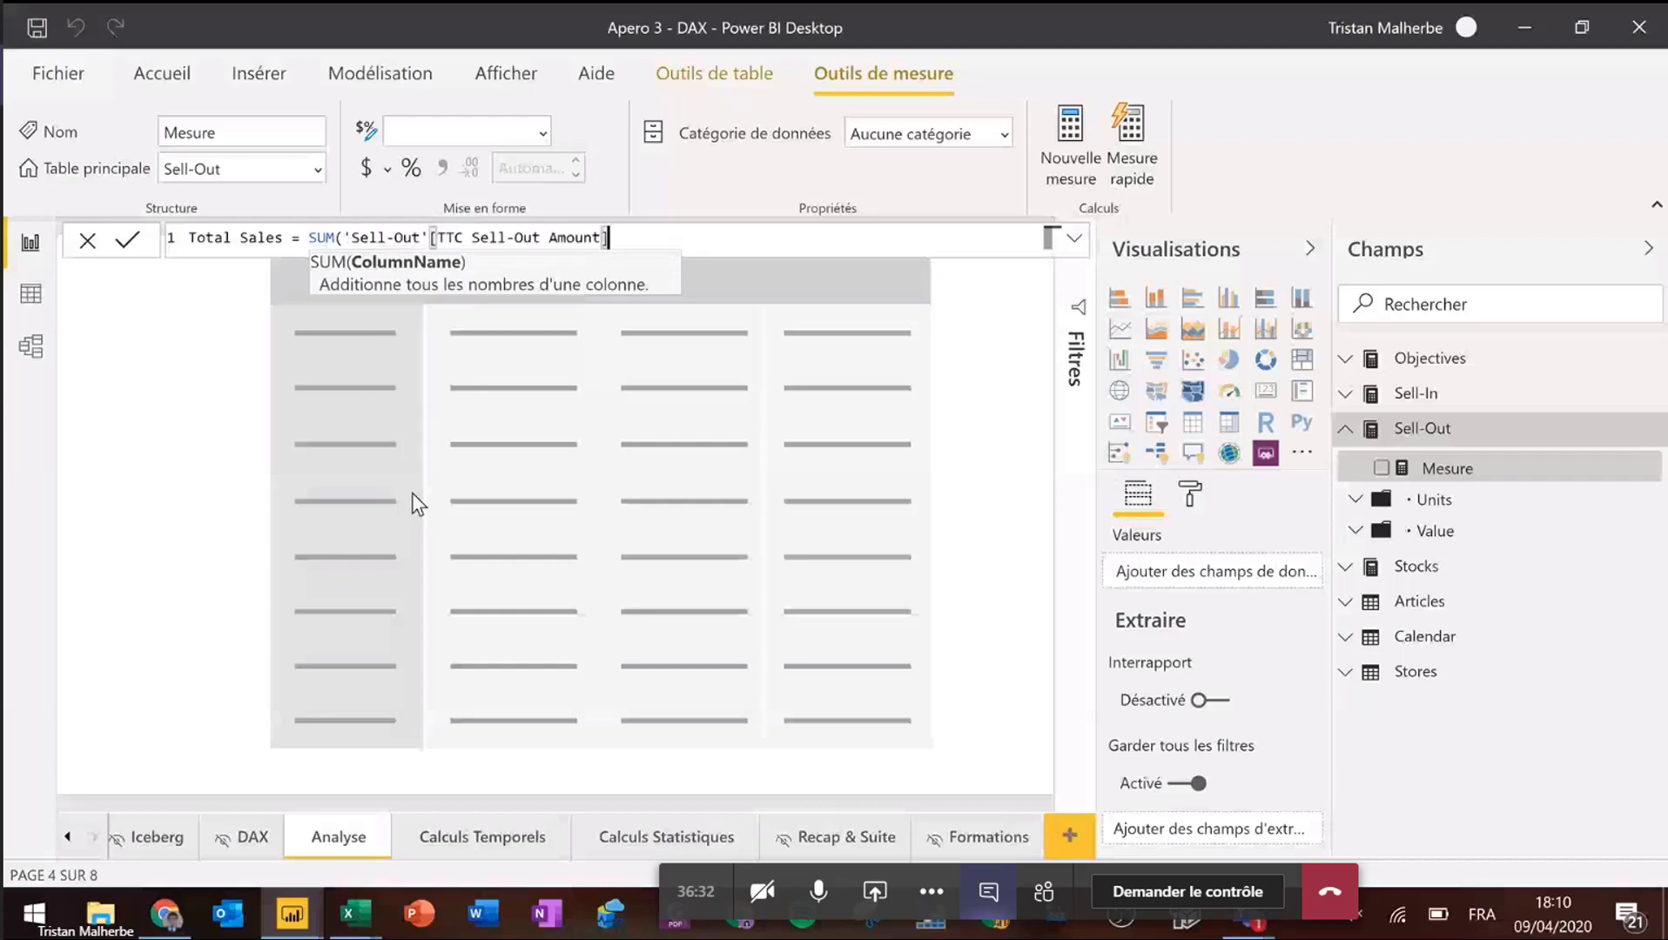
{"action": "type", "text": ")"}
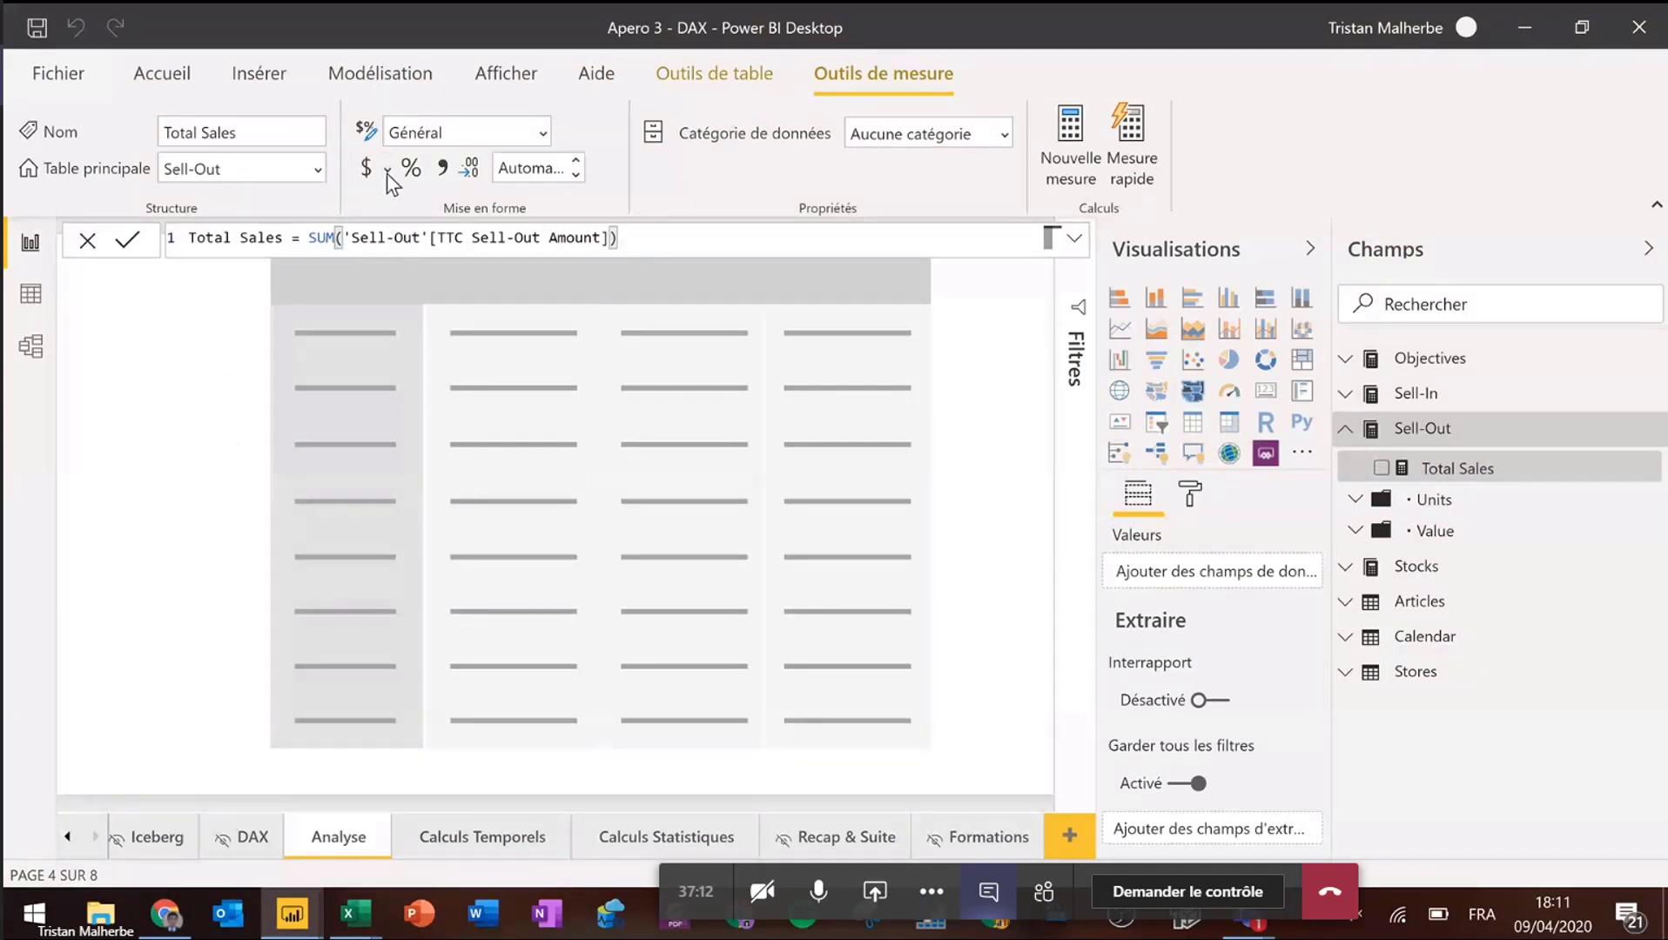
- Format the Total Sales measure as Euro currency (123 €) with 0 decimal places
{"action": "left_click", "coordinate": [387, 173]}
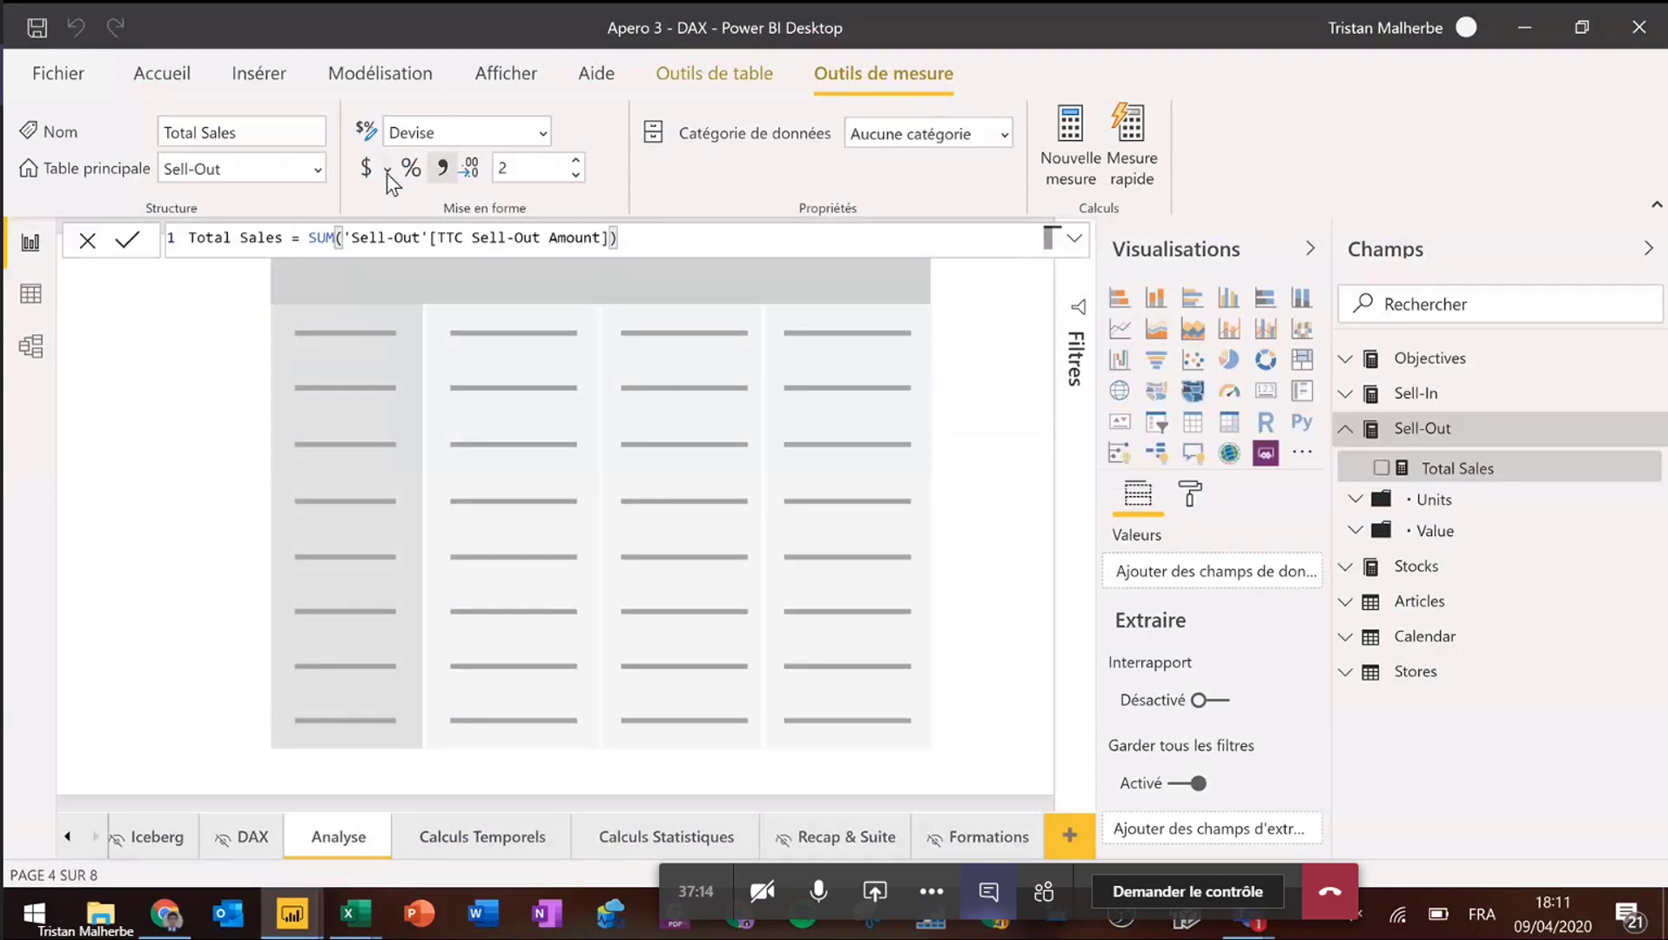
{"action": "left_click", "coordinate": [387, 172]}
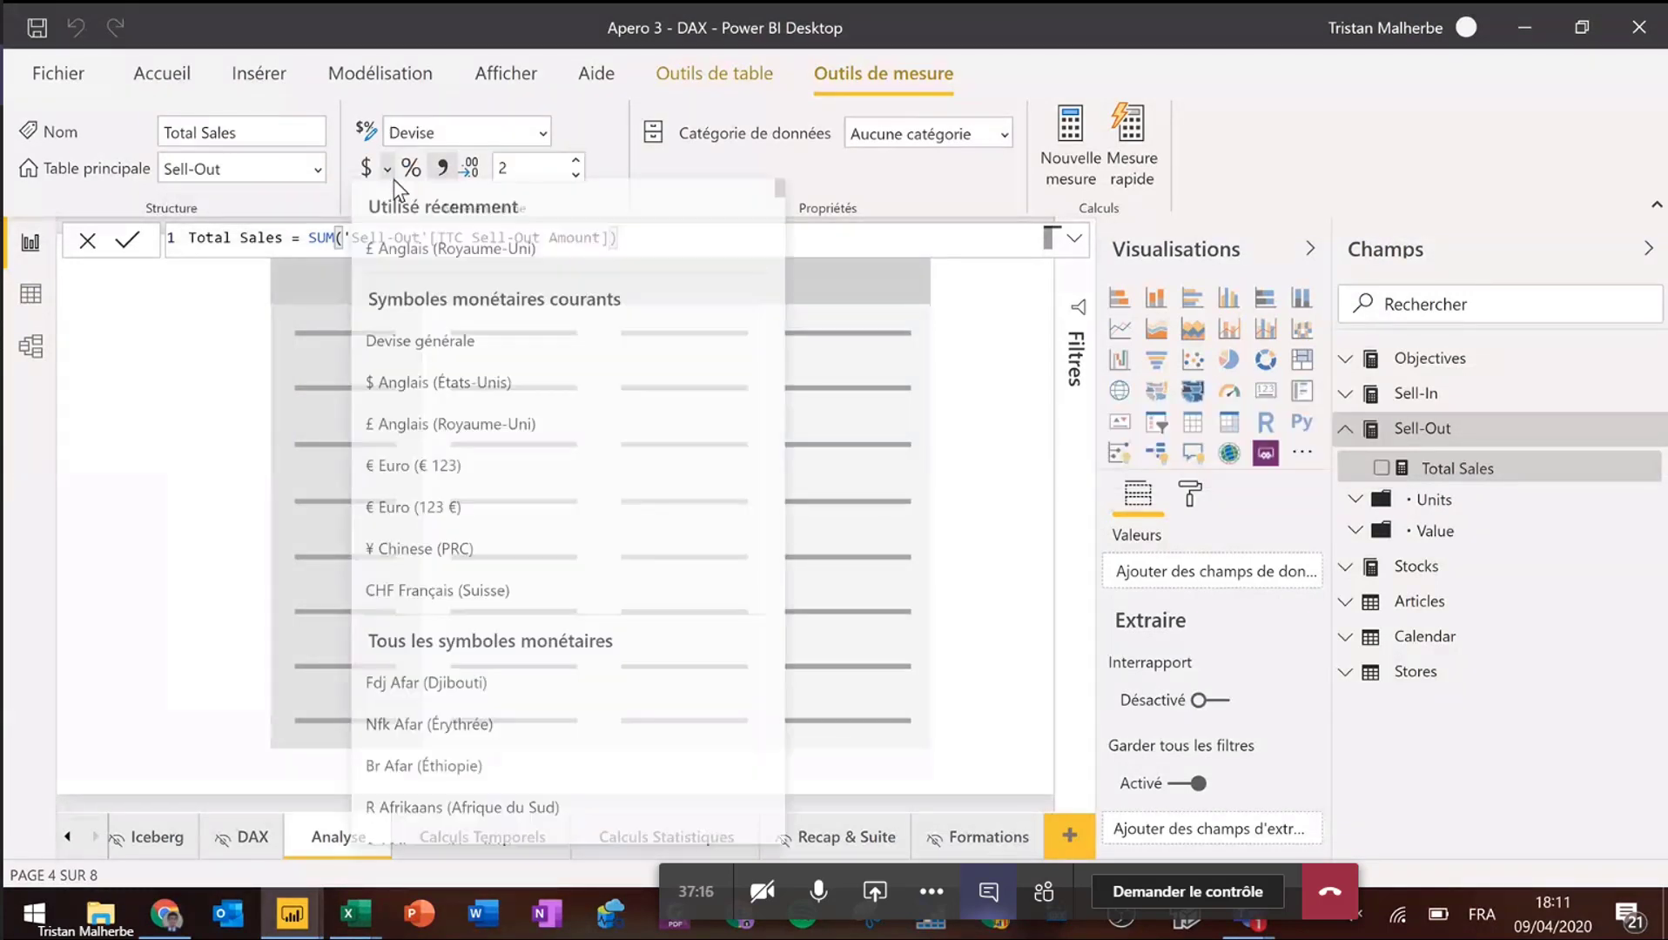
{"action": "left_click", "coordinate": [445, 513]}
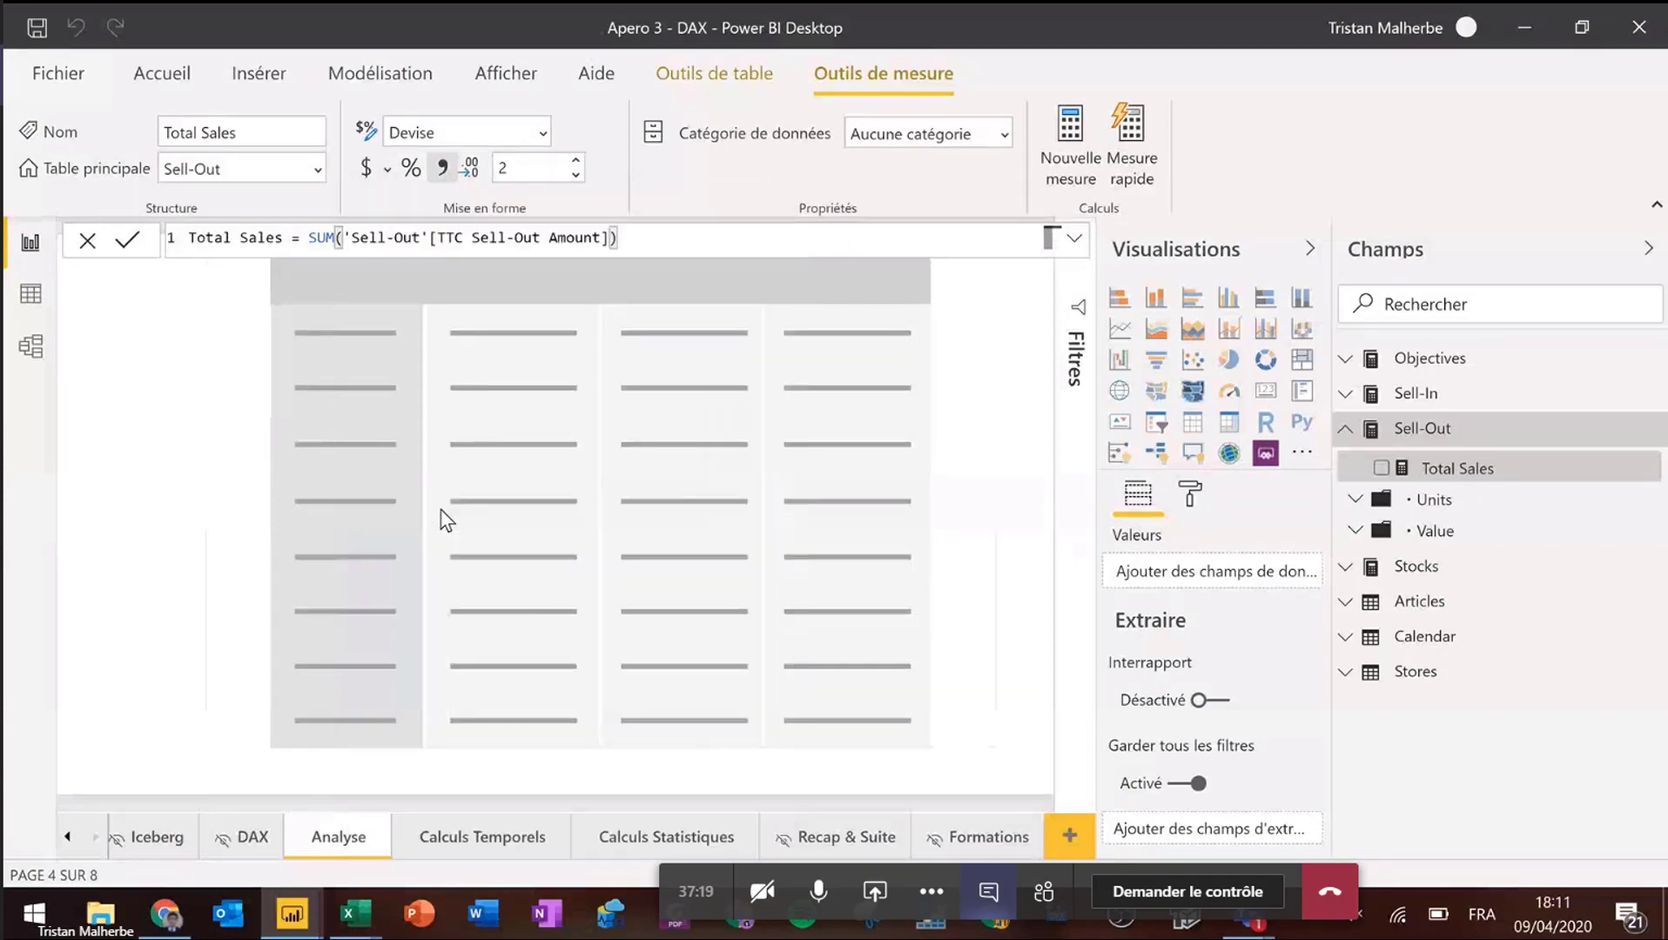
{"action": "left_click", "coordinate": [576, 175]}
{"action": "left_click", "coordinate": [574, 175]}
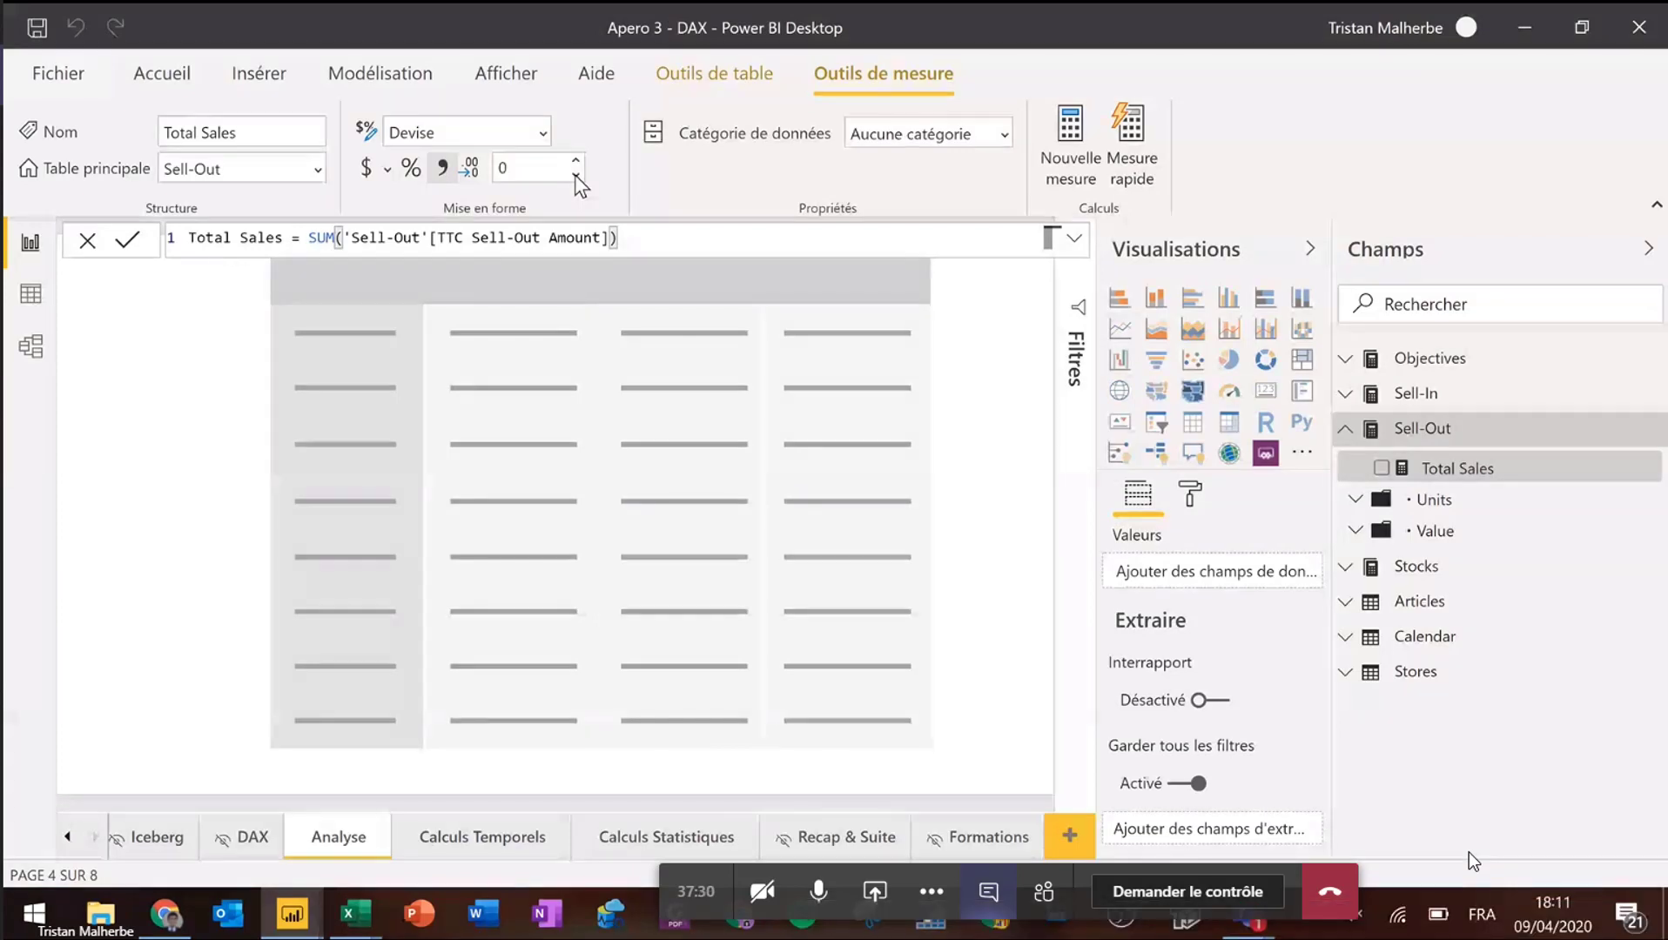
- Add the Total Sales measure to the values of the empty matrix on the Analyse page
{"action": "left_click", "coordinate": [822, 453]}
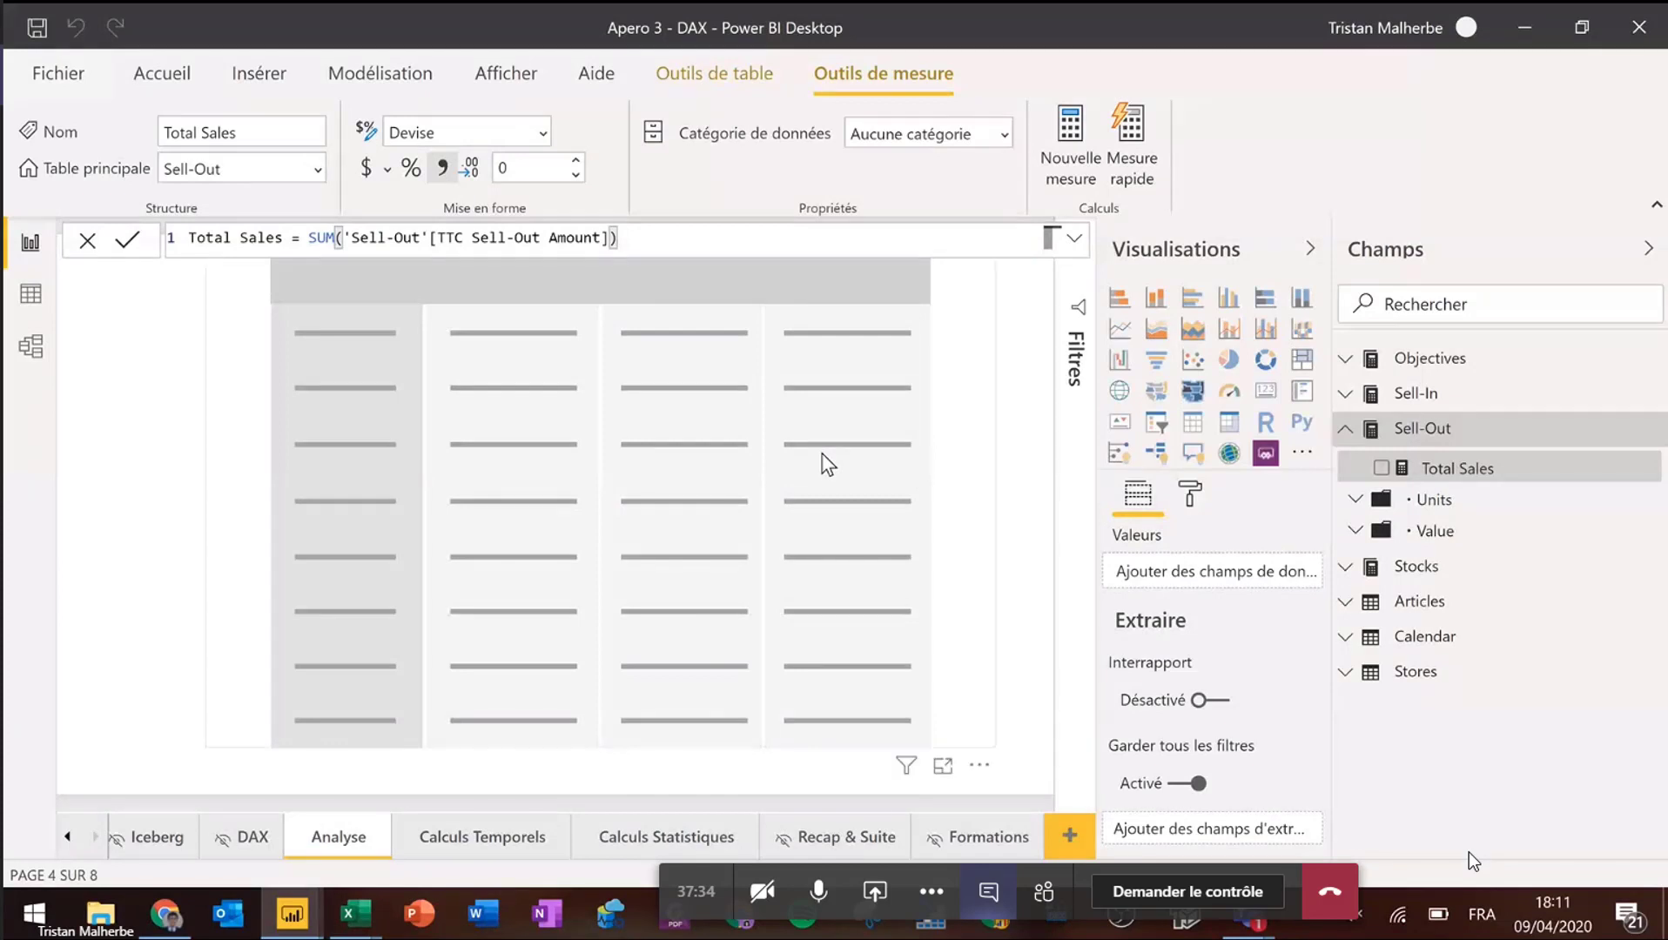
{"action": "left_click", "coordinate": [739, 464]}
{"action": "left_click_drag", "start_coordinate": [1461, 475], "coordinate": [1236, 730]}
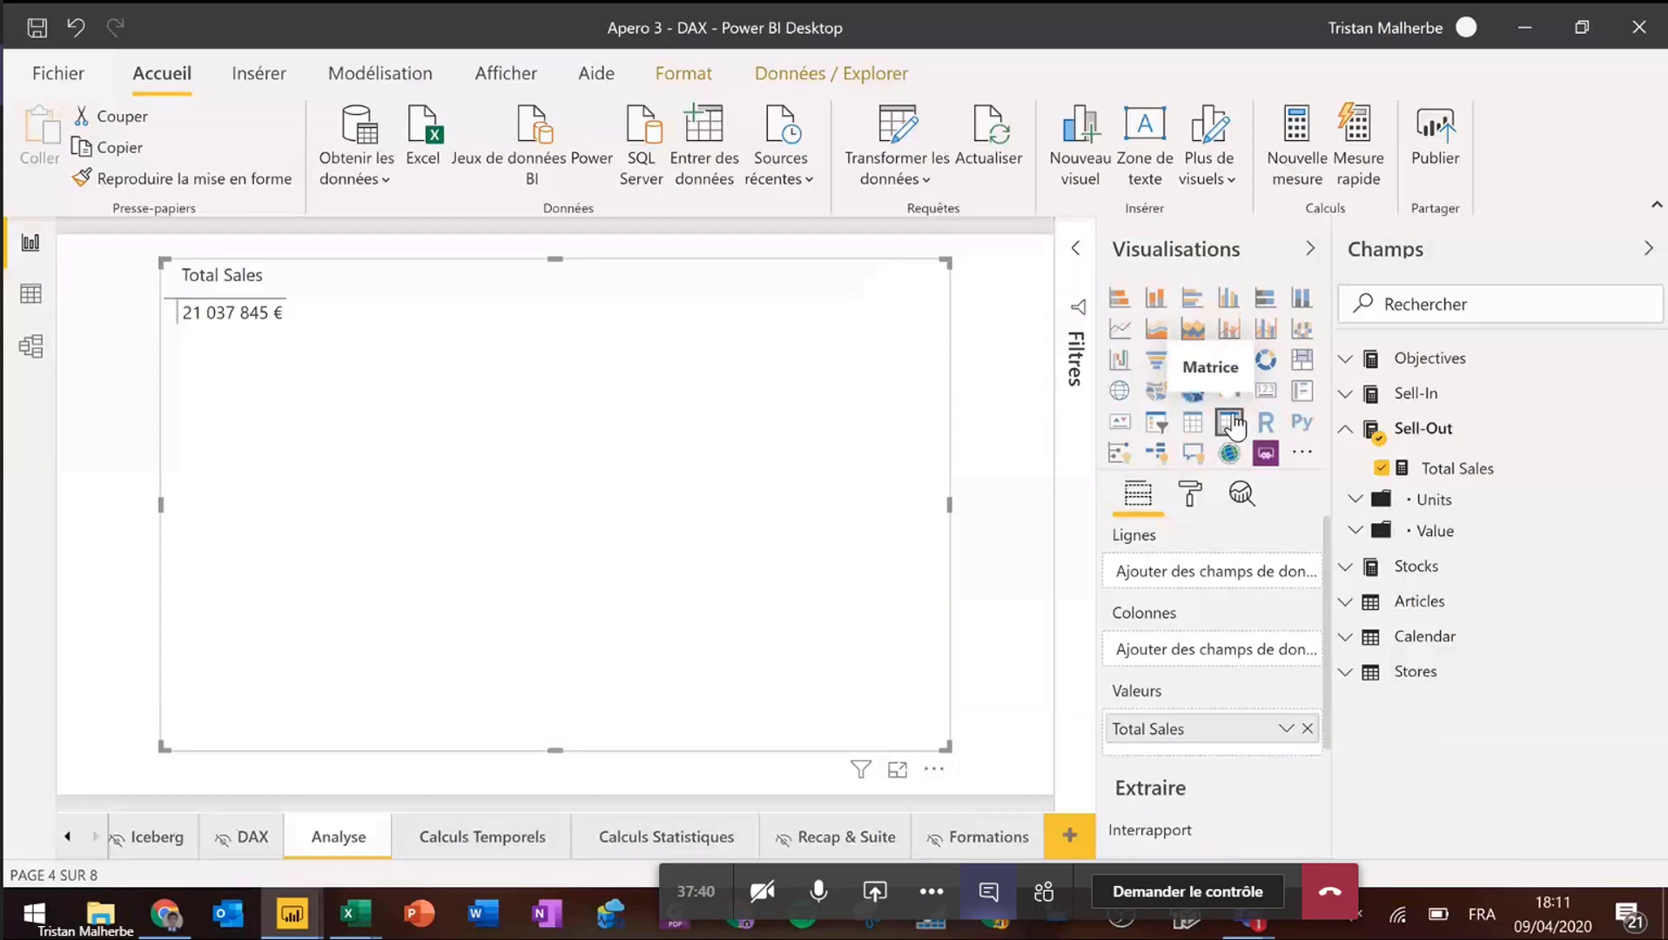
- Add the Month Yr field from the Calendar table to the matrix rows
{"action": "left_click", "coordinate": [1424, 637]}
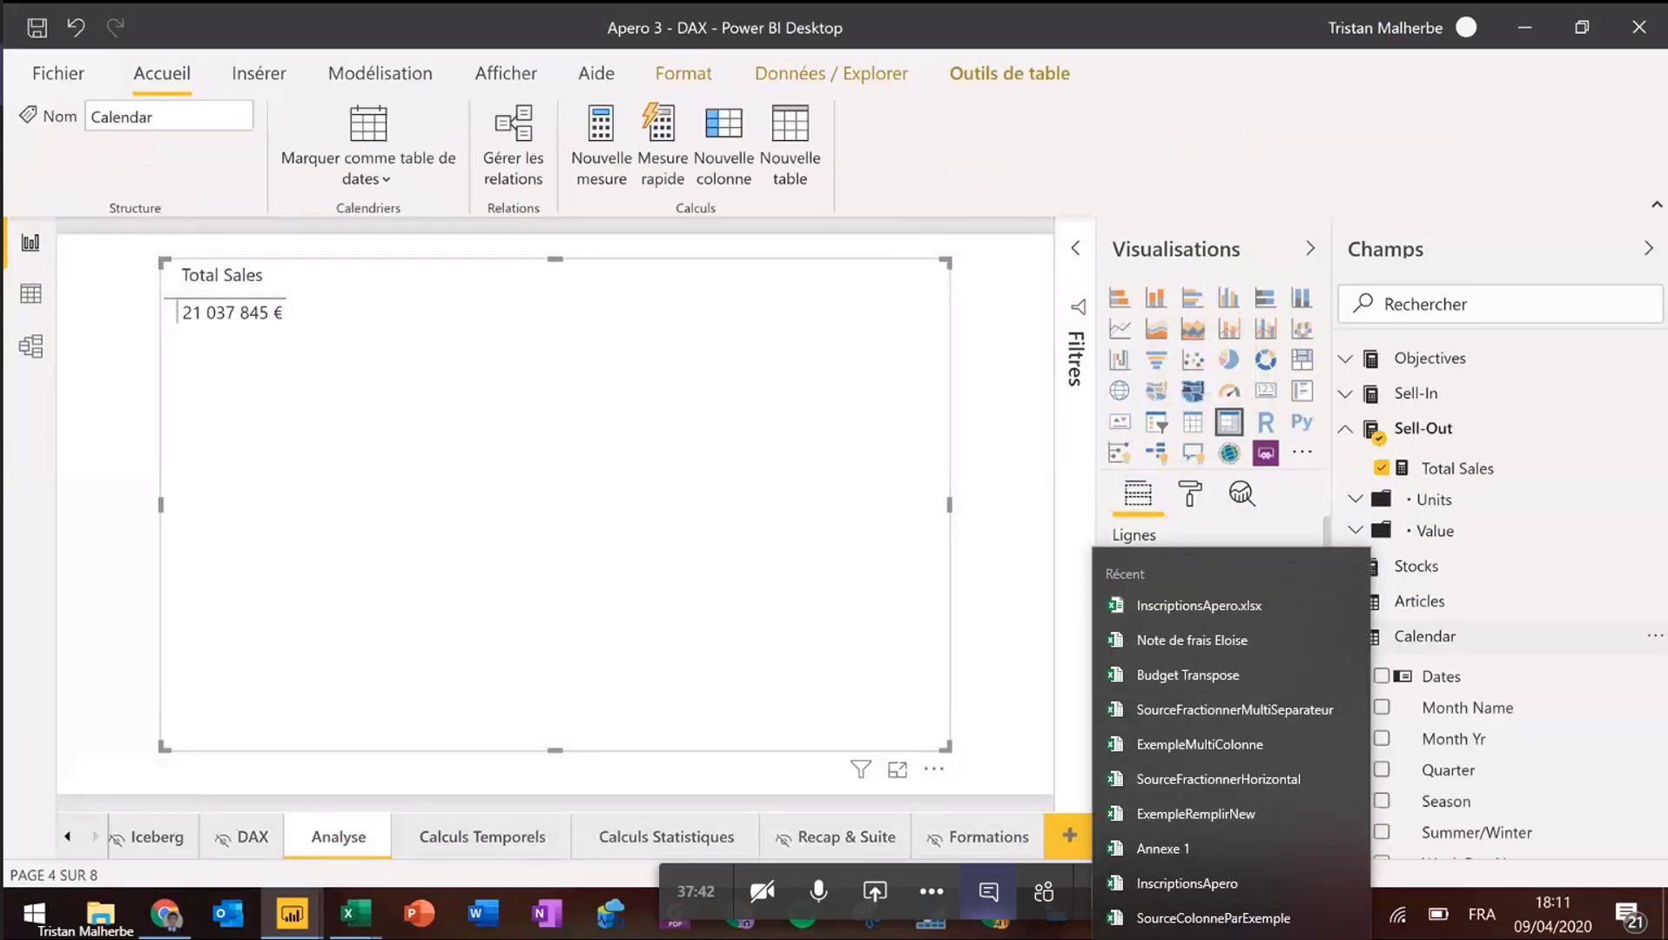
{"action": "scroll", "coordinate": [1534, 760], "scroll_direction": "down", "scroll_amount": 1}
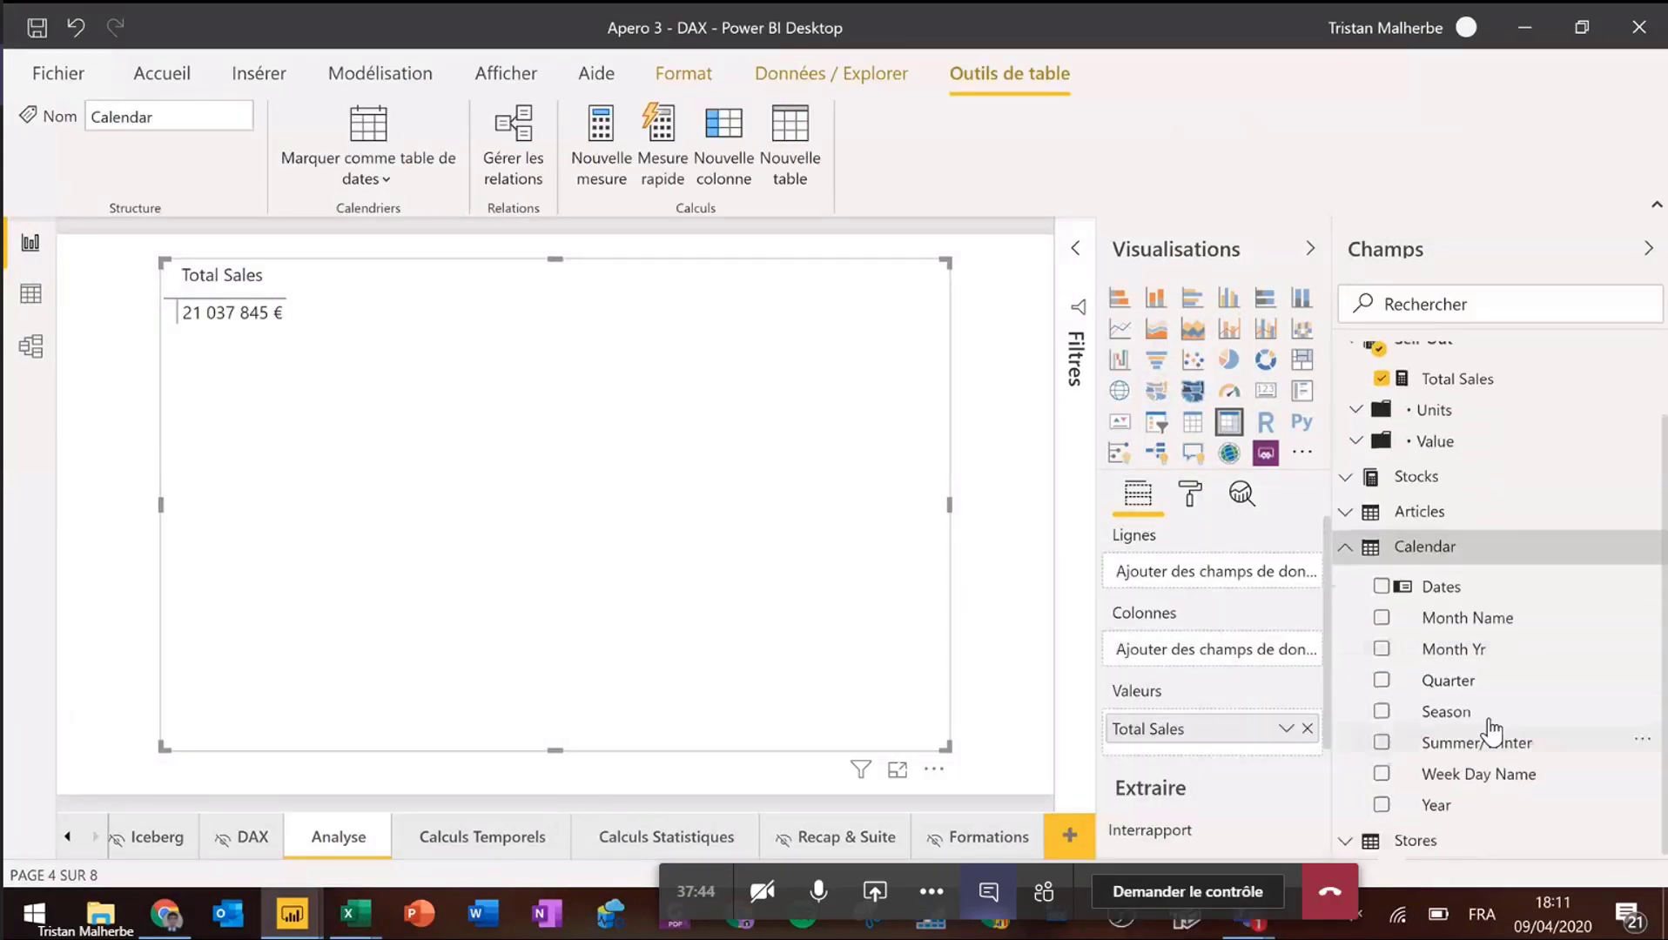
{"action": "left_click_drag", "start_coordinate": [1467, 659], "coordinate": [1229, 581]}
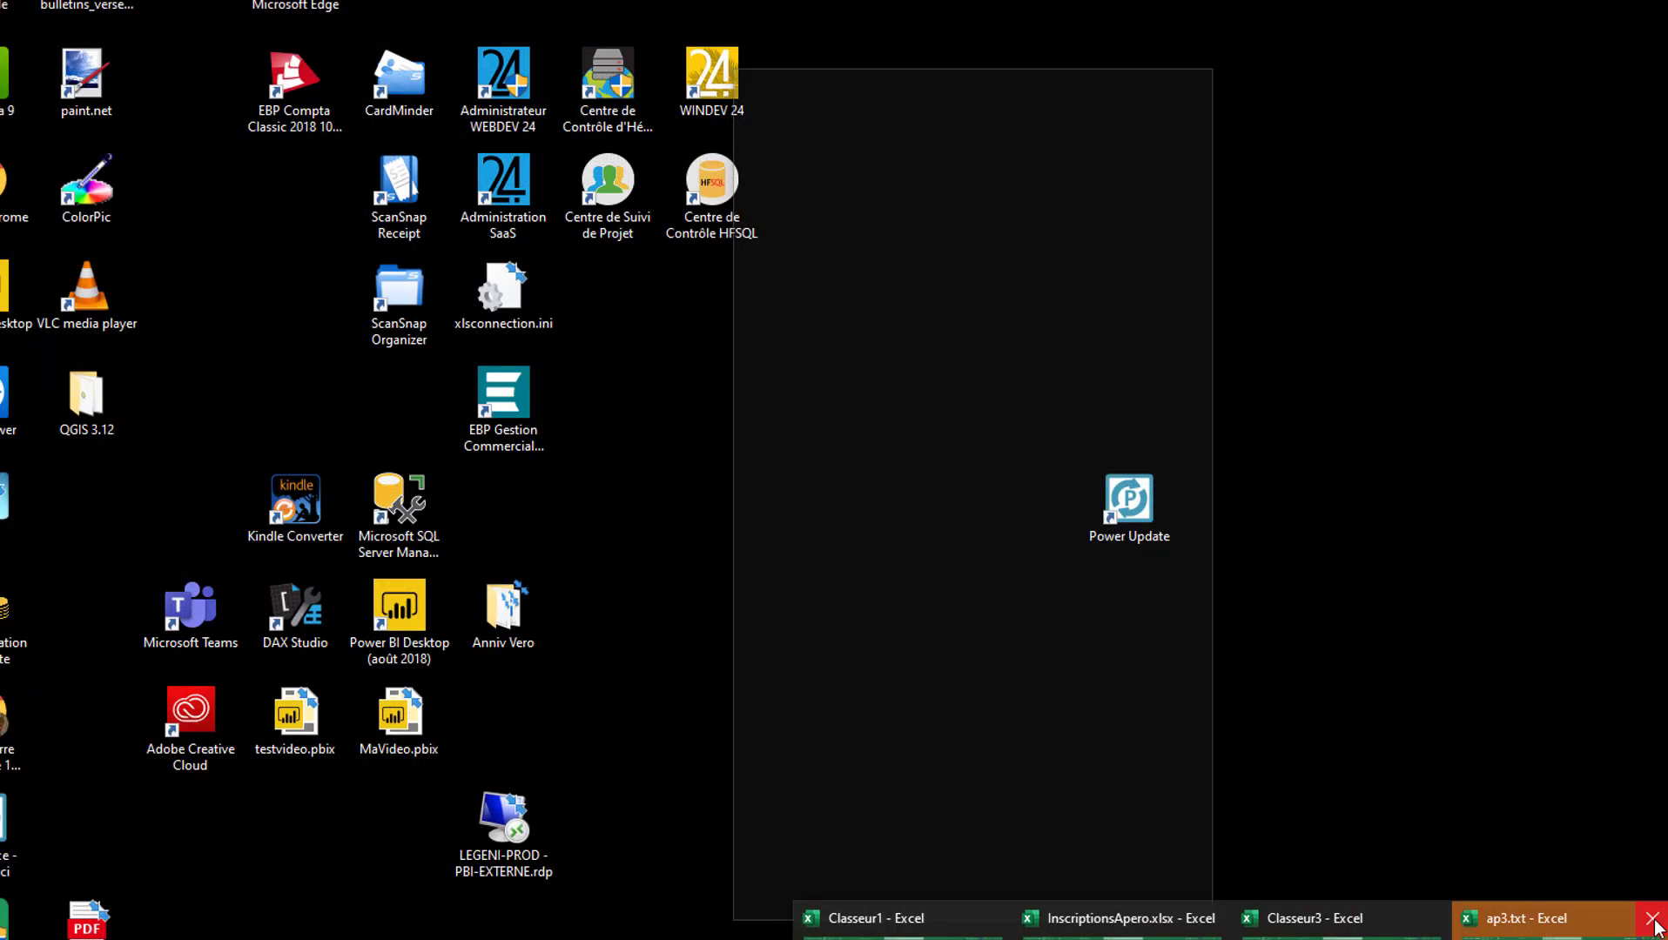
{"action": "left_click", "coordinate": [1656, 923]}
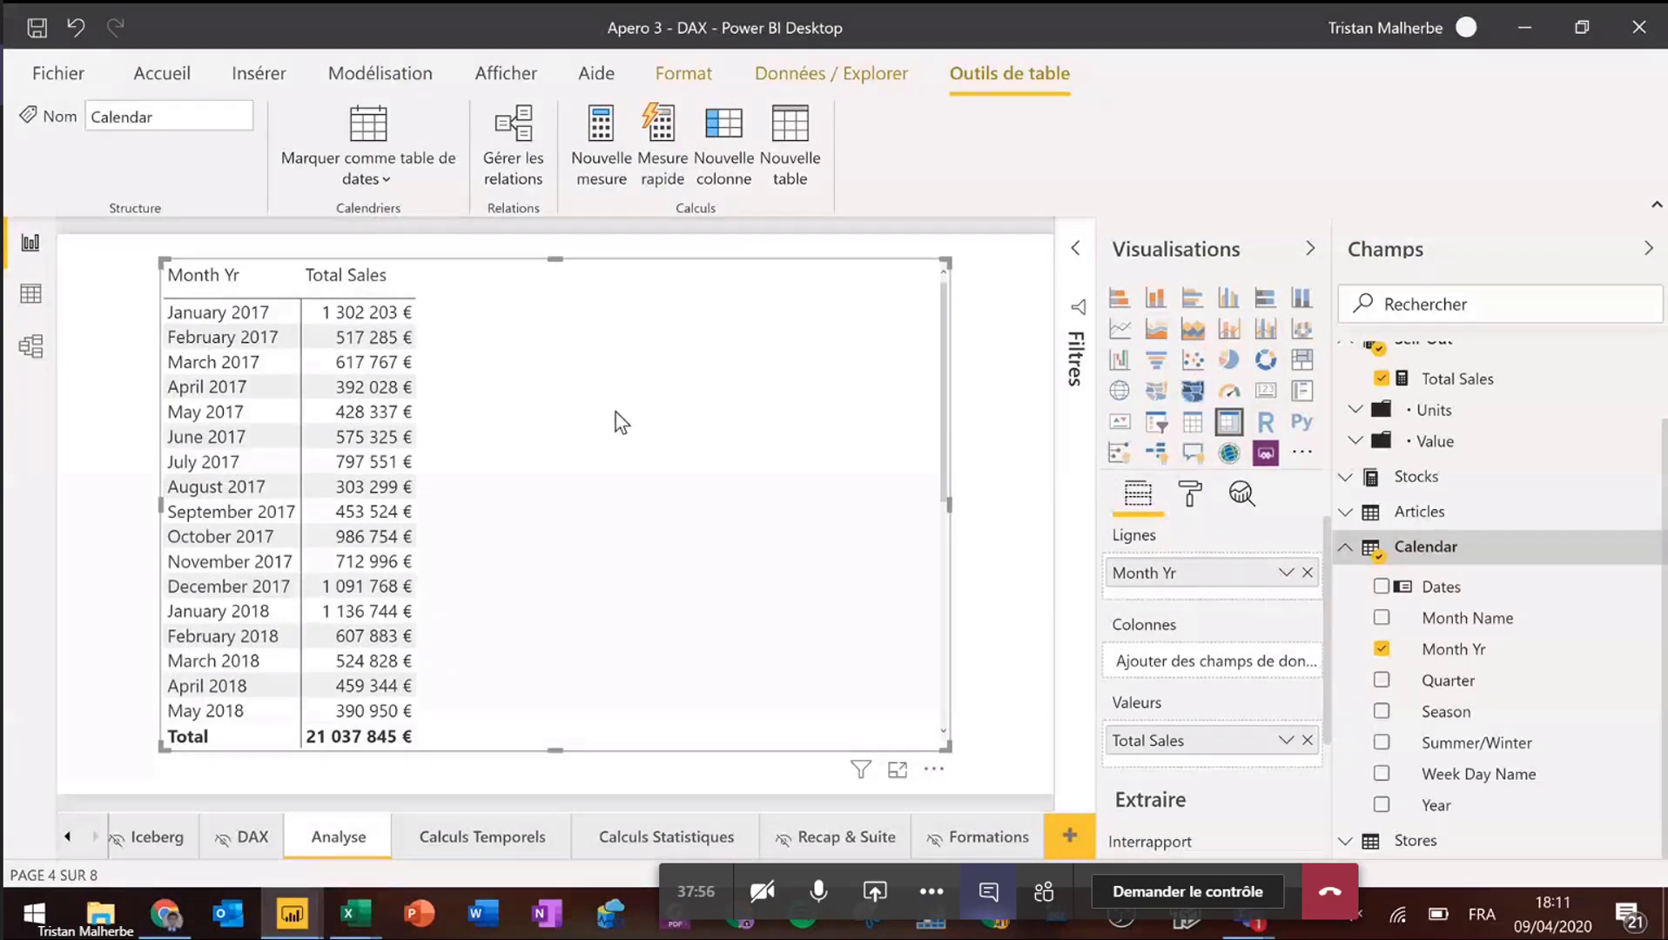
- Review the monthly Total Sales values in the matrix and the formula of the Total Sales measure
{"action": "scroll", "coordinate": [620, 421], "scroll_direction": "down", "scroll_amount": 3}
{"action": "scroll", "coordinate": [619, 422], "scroll_direction": "down", "scroll_amount": 3}
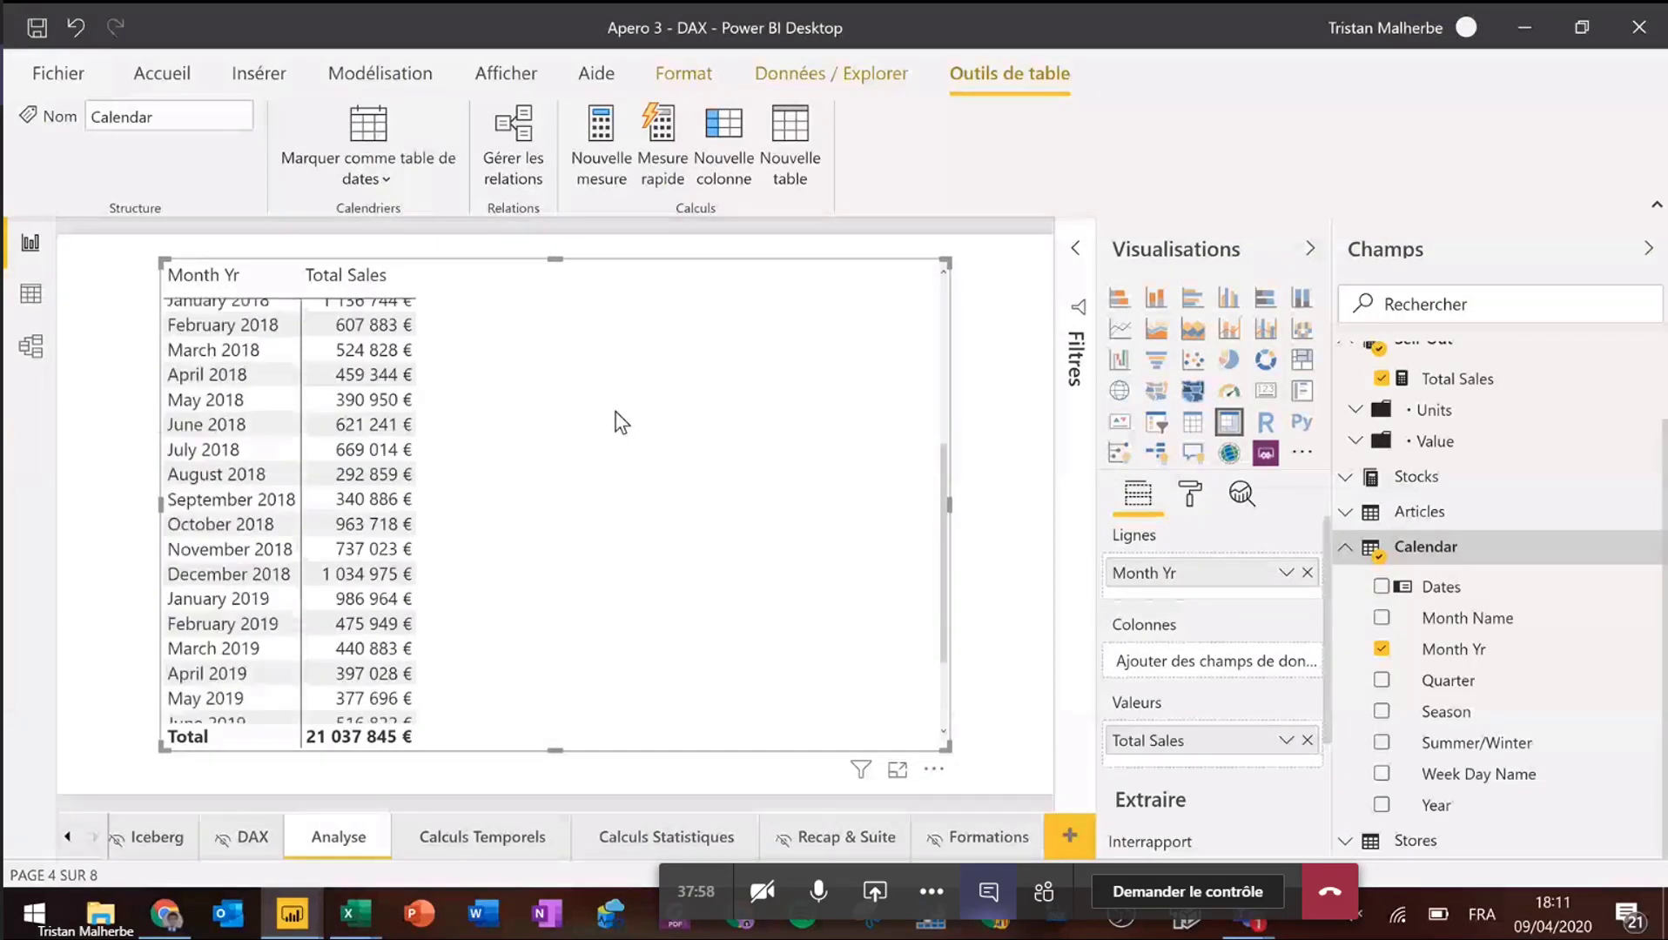
{"action": "scroll", "coordinate": [620, 422], "scroll_direction": "up", "scroll_amount": 5}
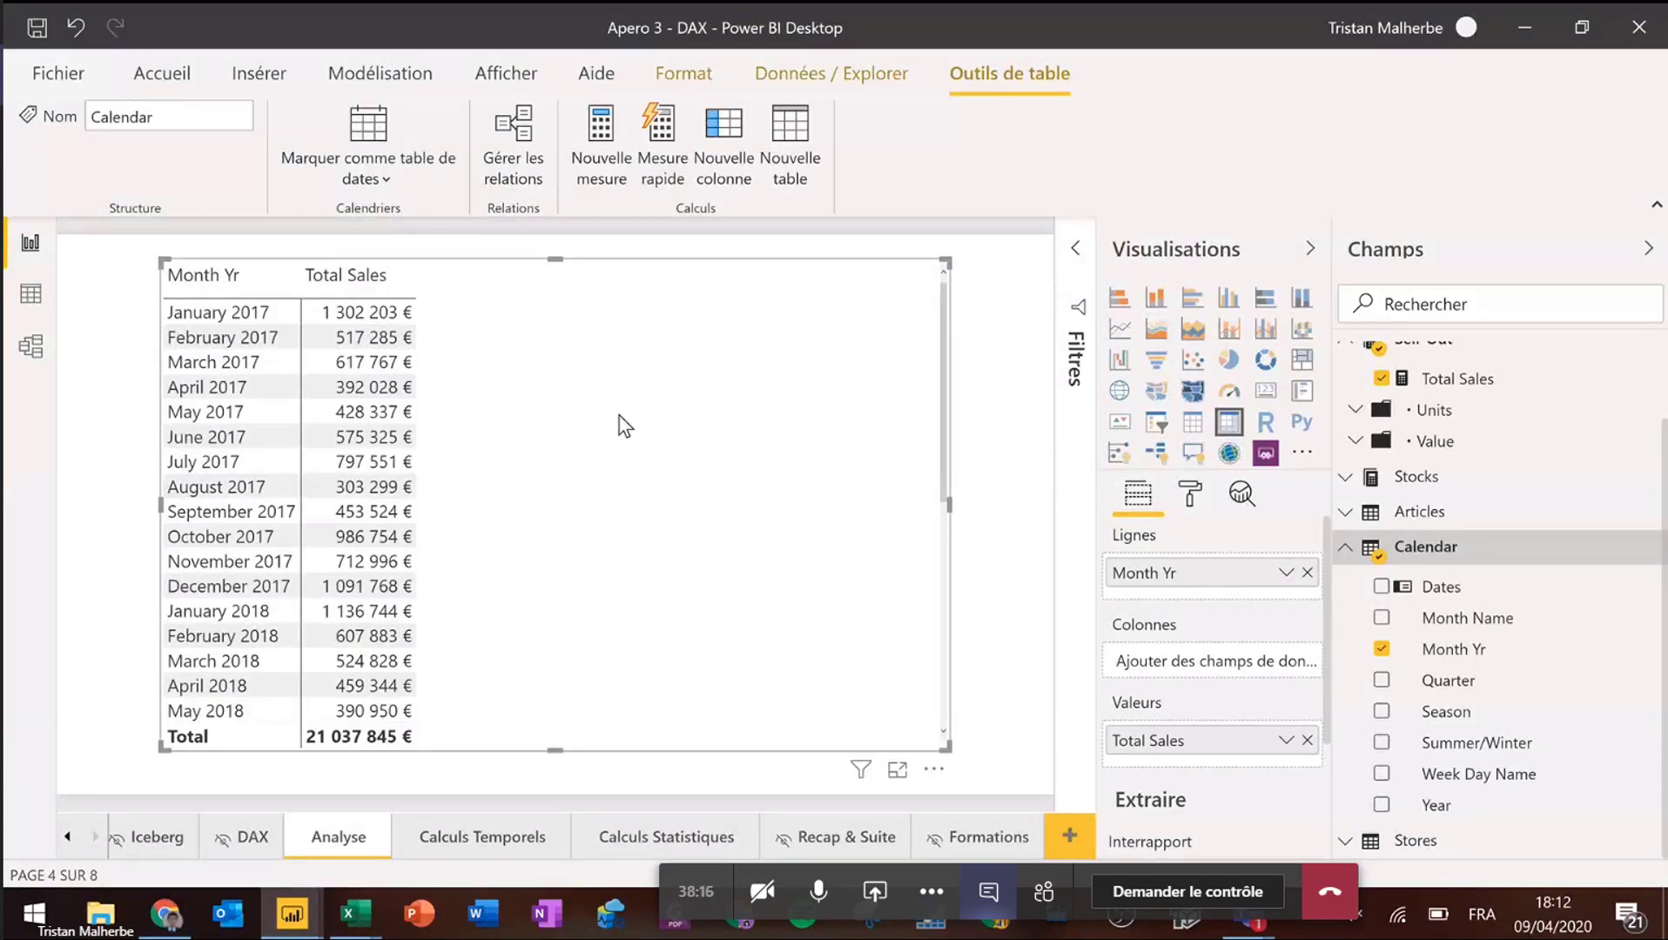
{"action": "left_click", "coordinate": [1456, 379]}
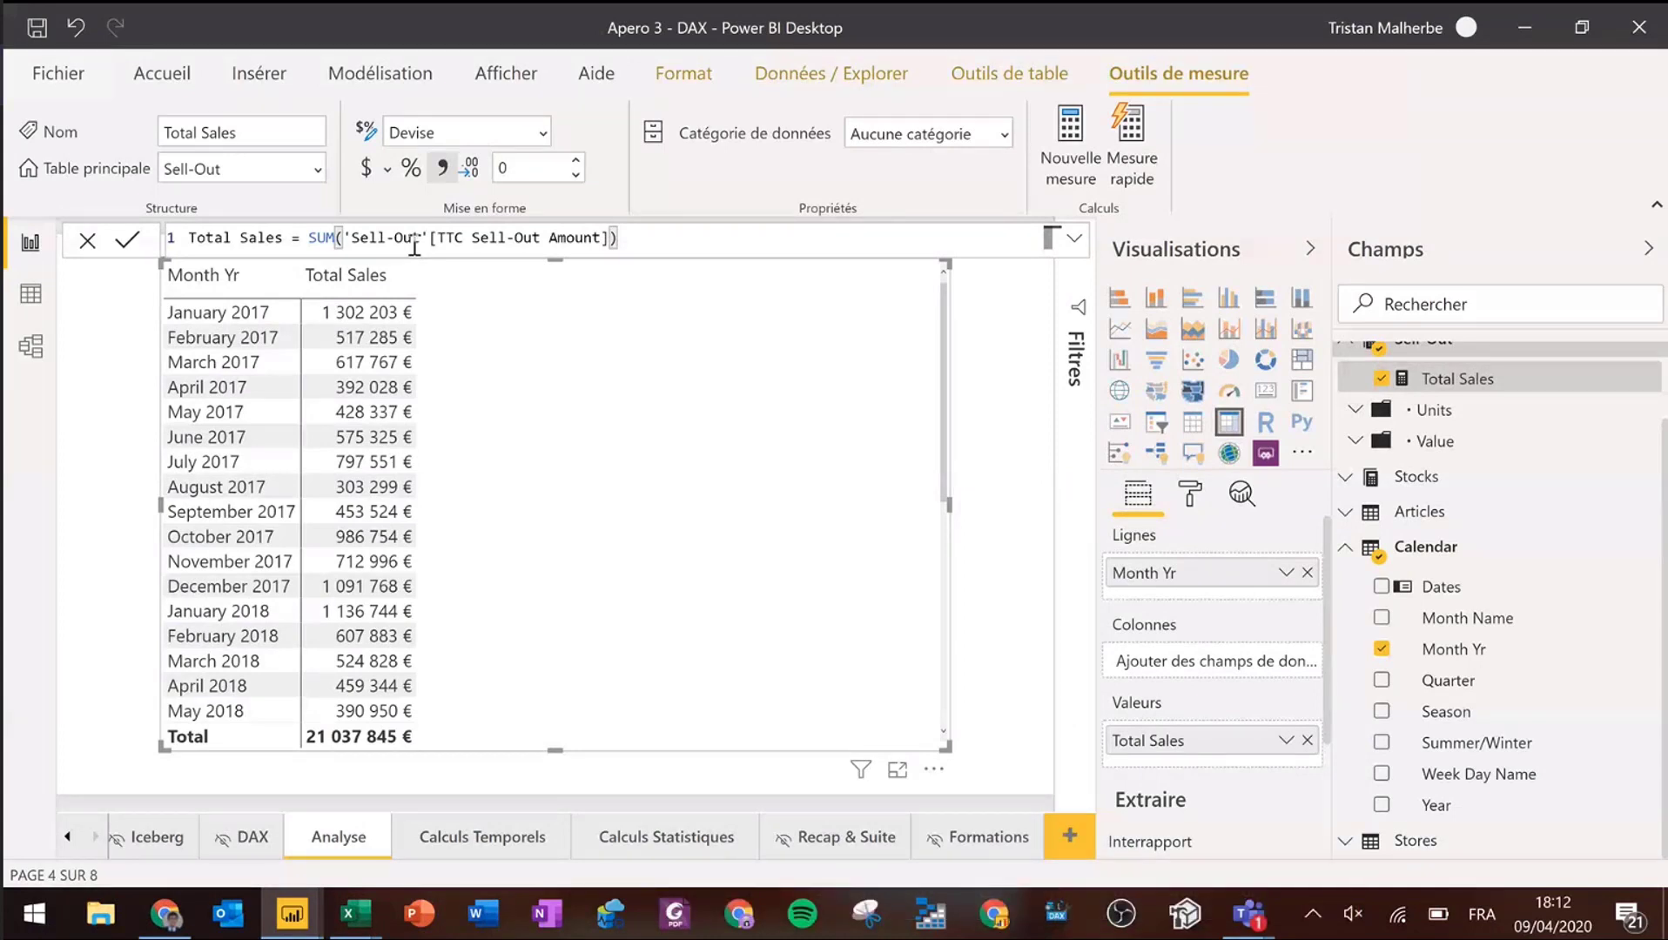
{"action": "left_click", "coordinate": [1022, 375]}
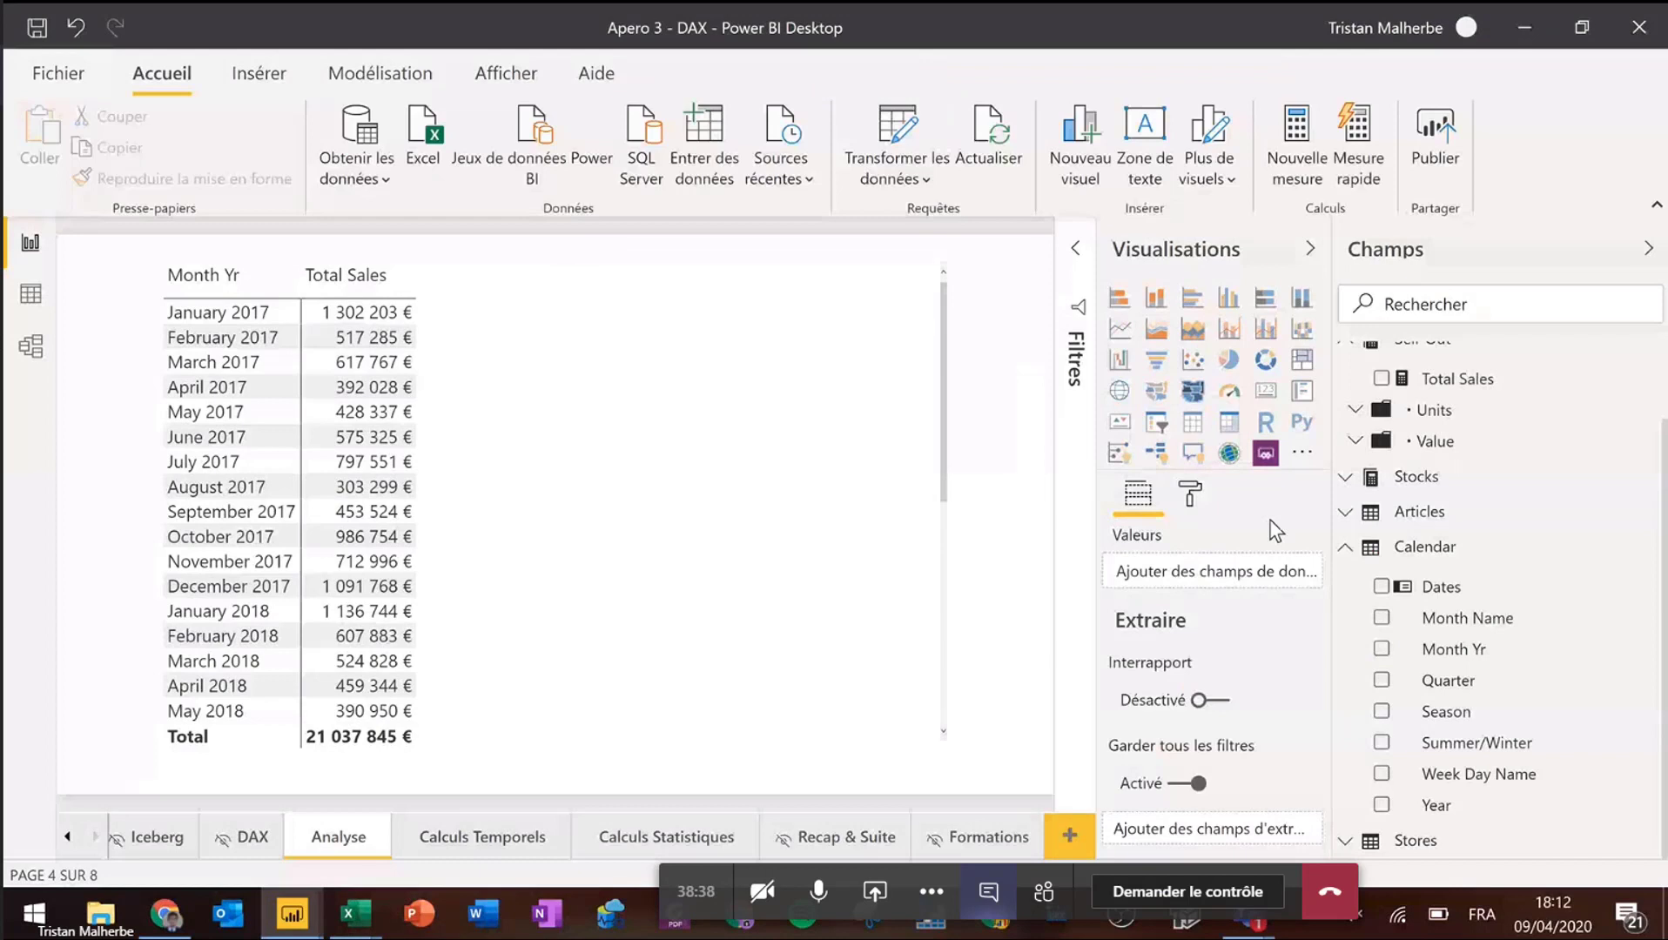
- Break down the monthly Total Sales by region with the Stores table's Region Name field in the matrix columns
{"action": "left_click", "coordinate": [1348, 550]}
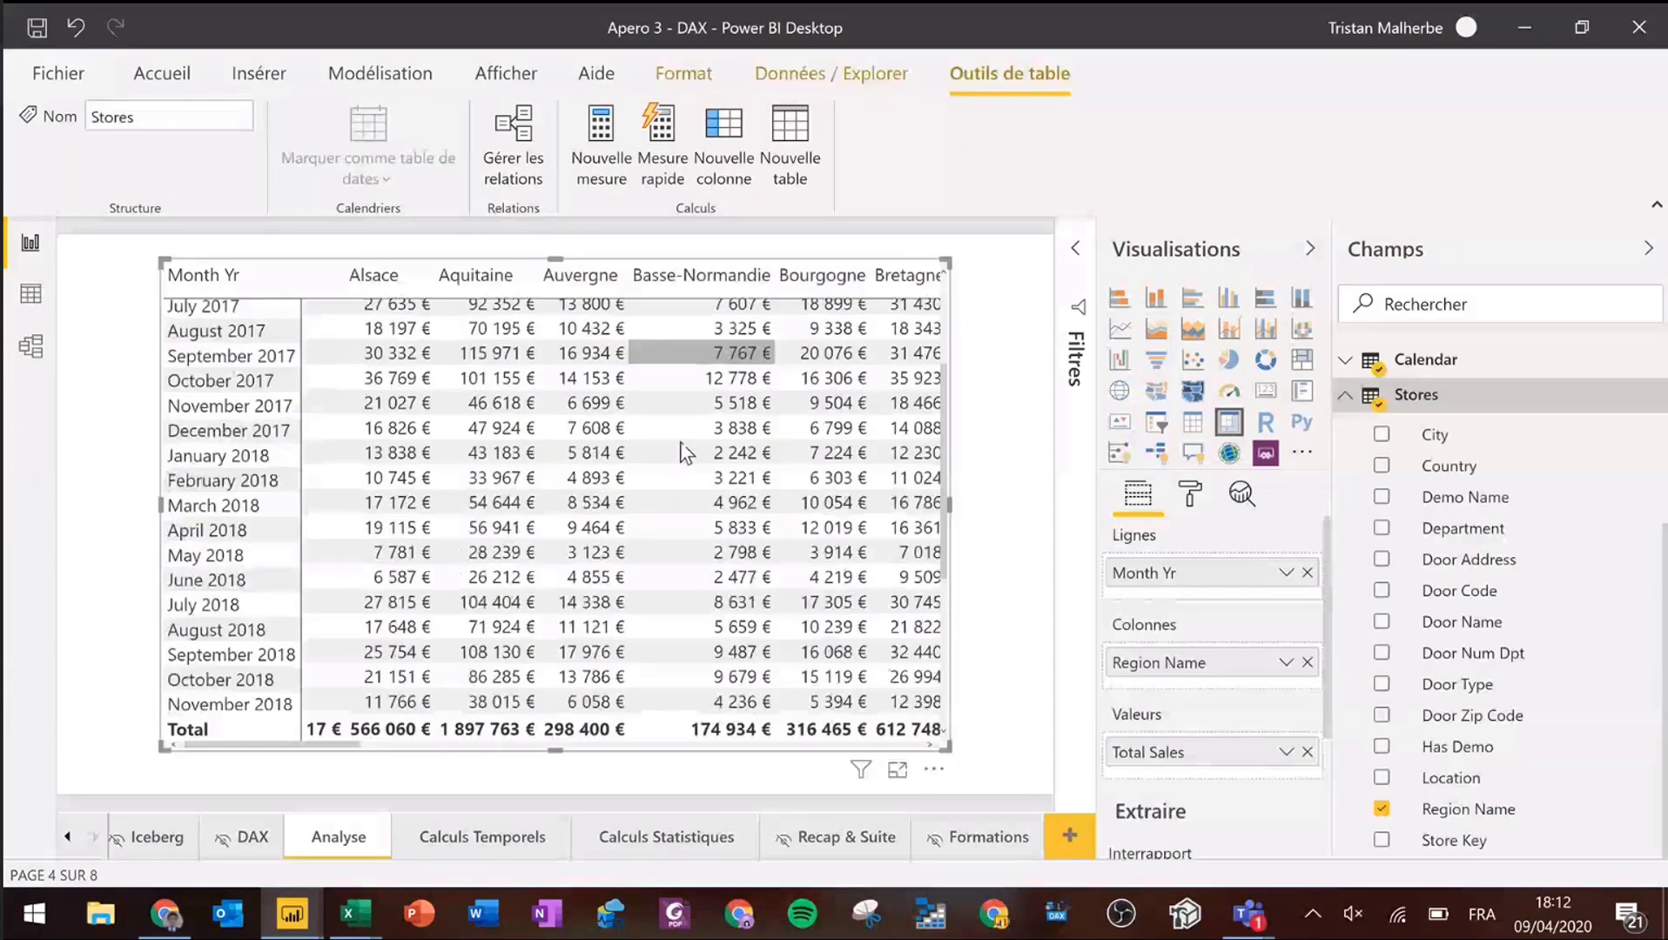
{"action": "scroll", "coordinate": [680, 441], "scroll_direction": "up", "scroll_amount": 3}
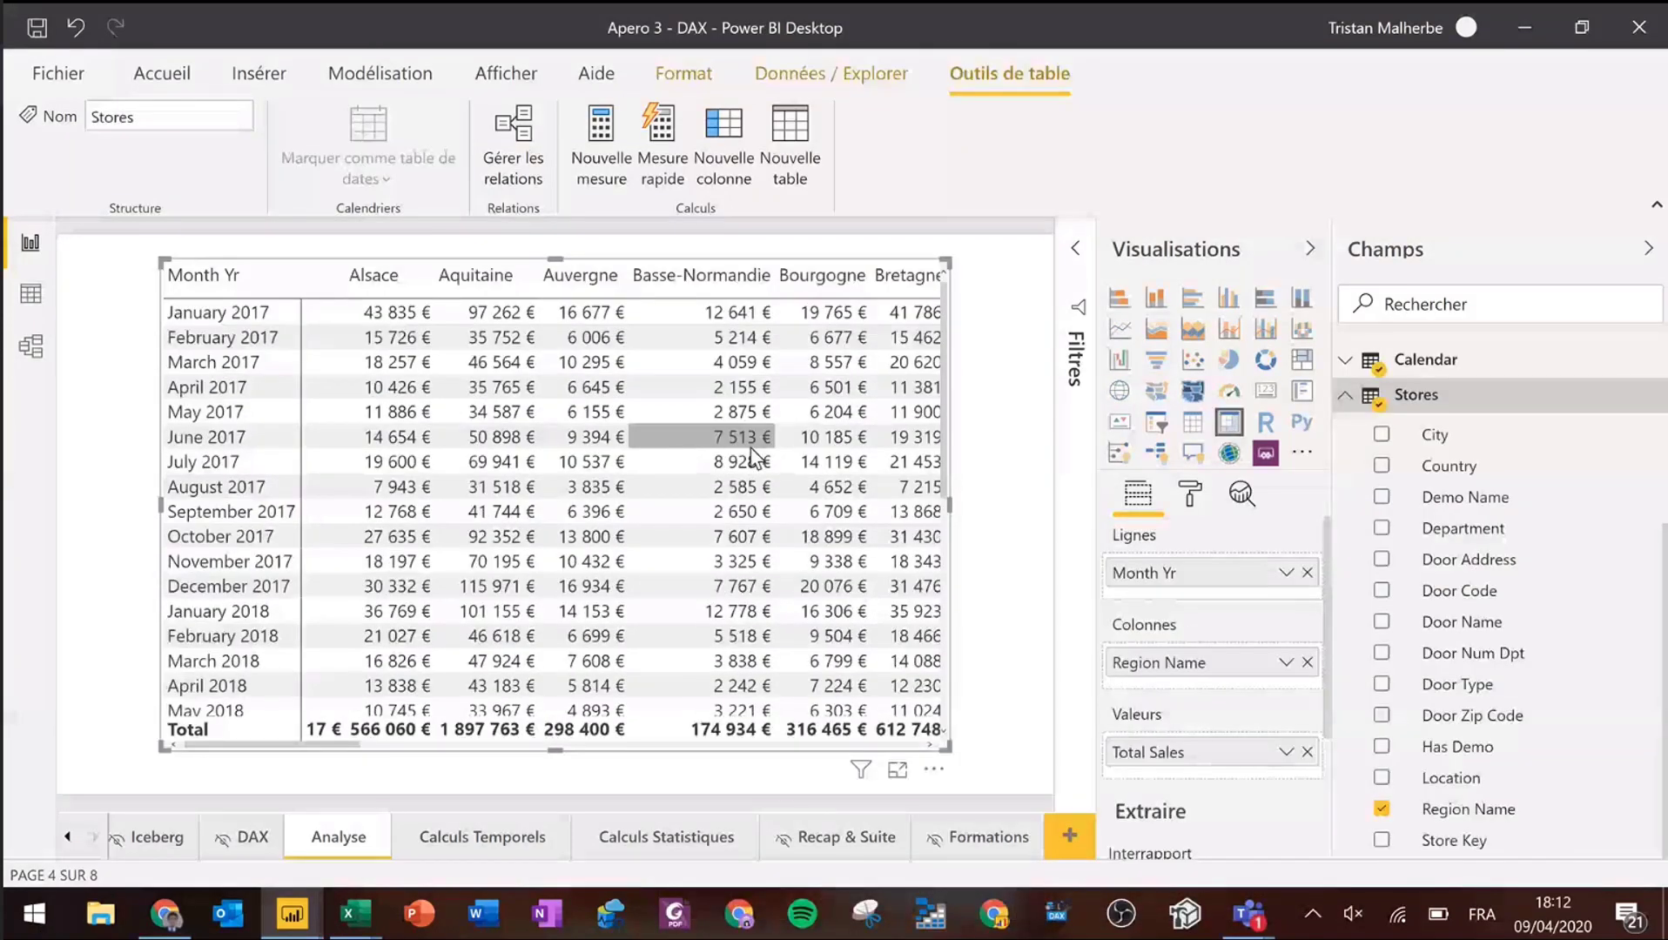
{"action": "scroll", "coordinate": [1419, 523], "scroll_direction": "up", "scroll_amount": 3}
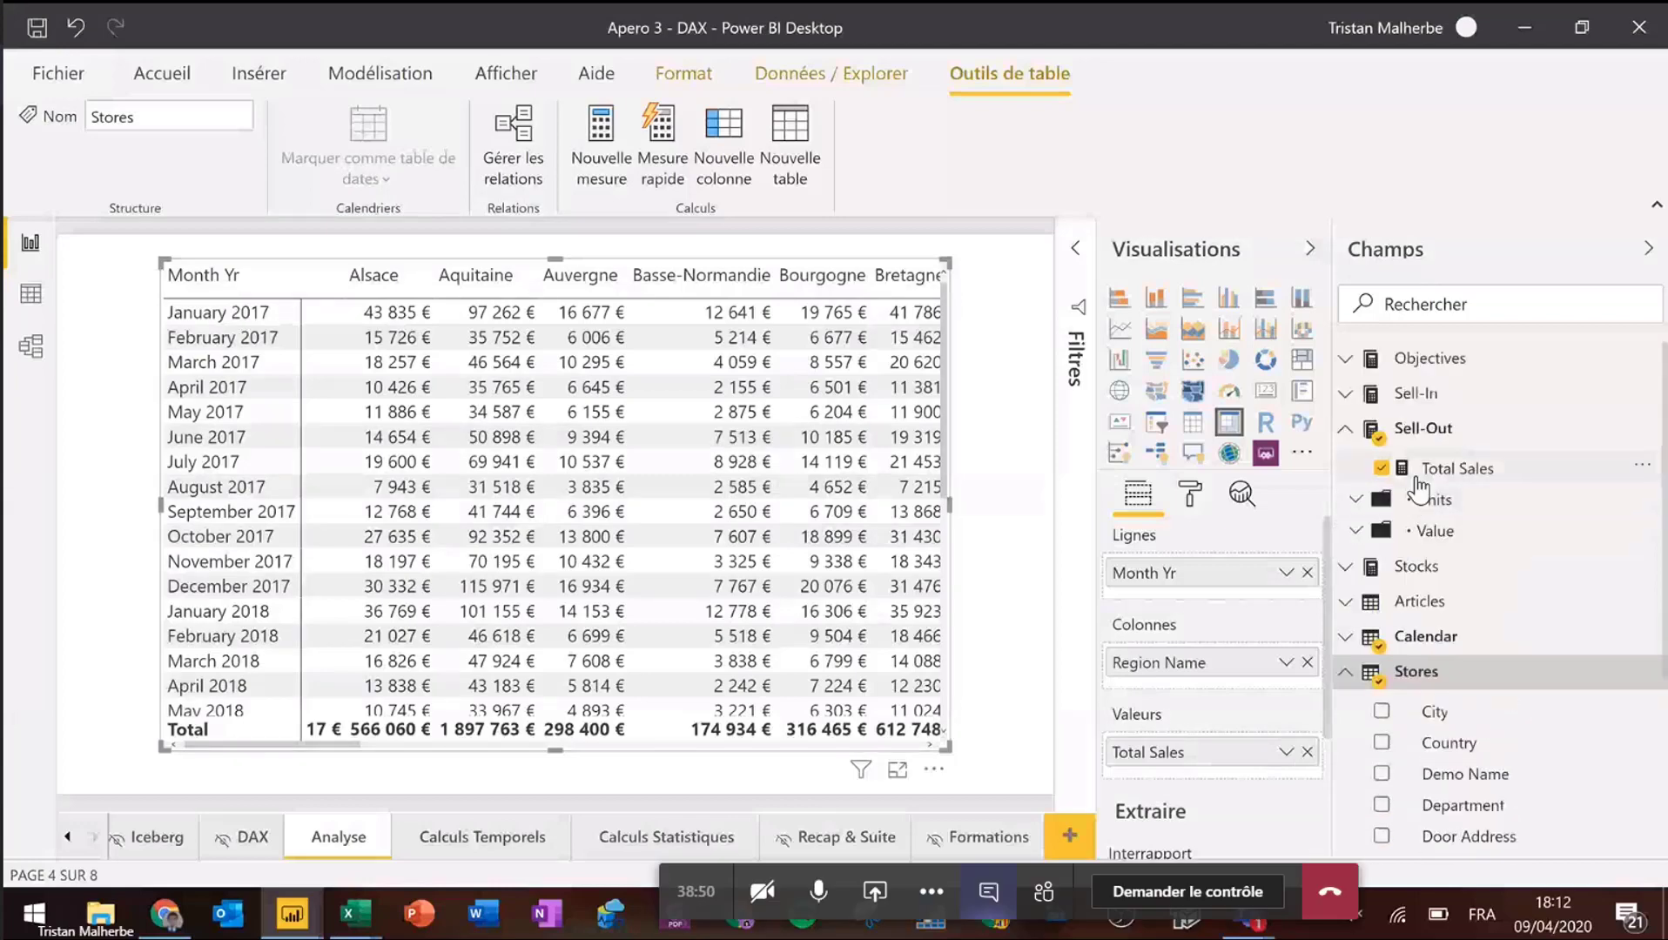
- Review the Total Sales formula and the Sell-Out table's relationships in the model diagram, and switch to the Power BI report in Chrome
{"action": "left_click", "coordinate": [1417, 479]}
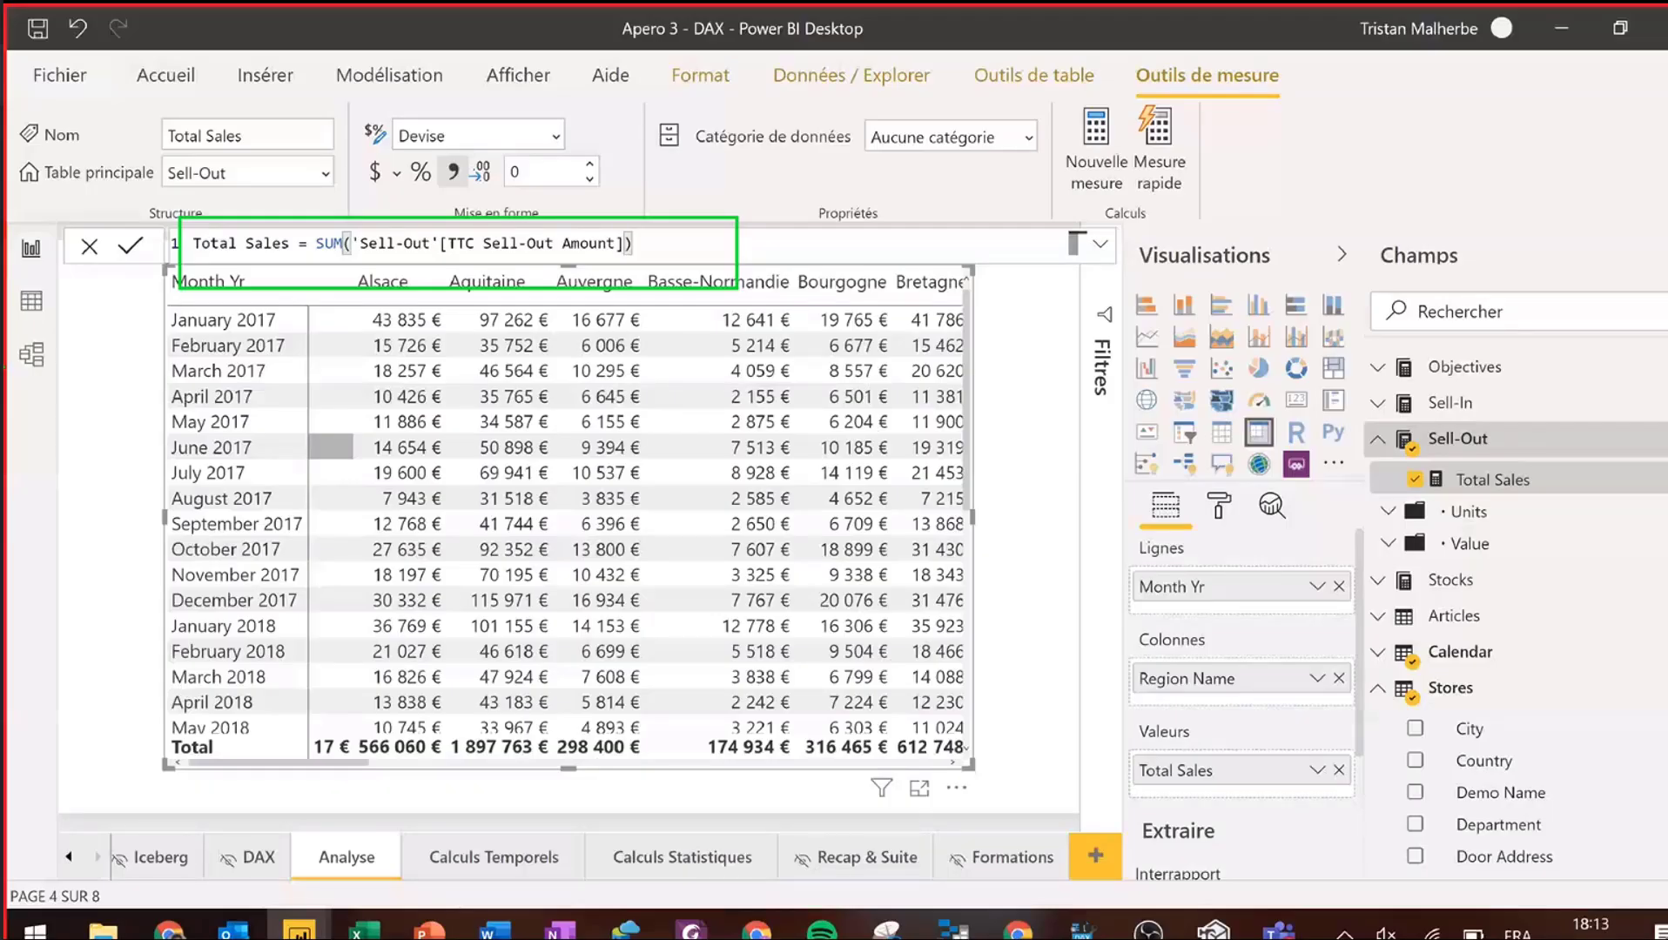
{"action": "left_click", "coordinate": [32, 357]}
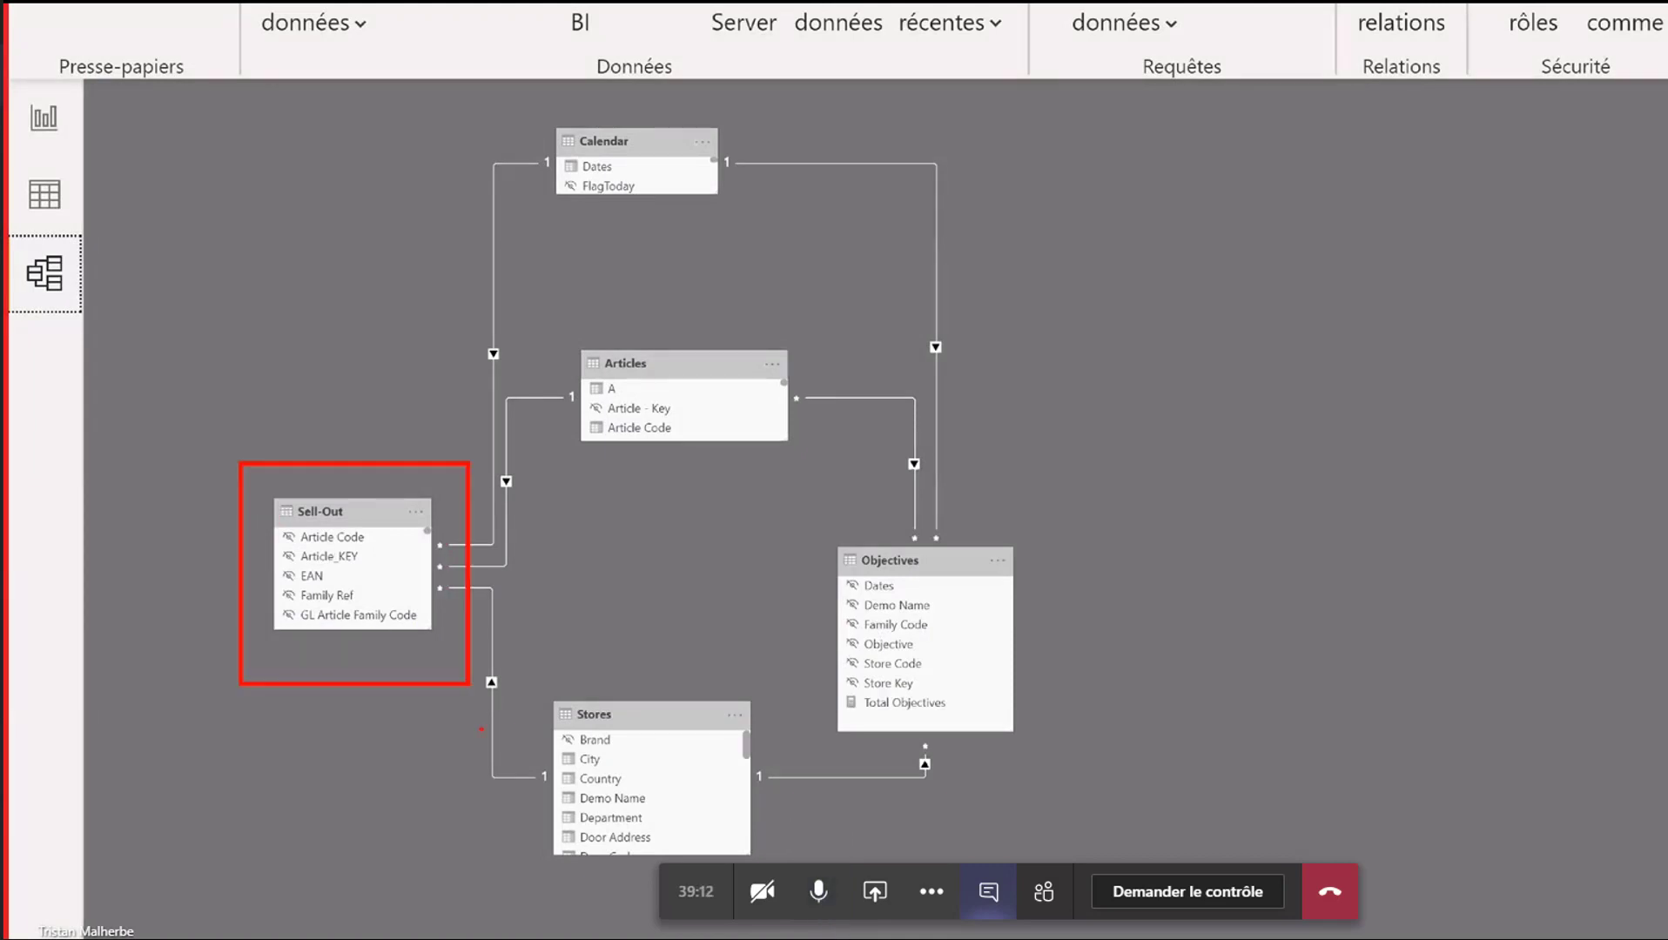
{"action": "left_click", "coordinate": [818, 899]}
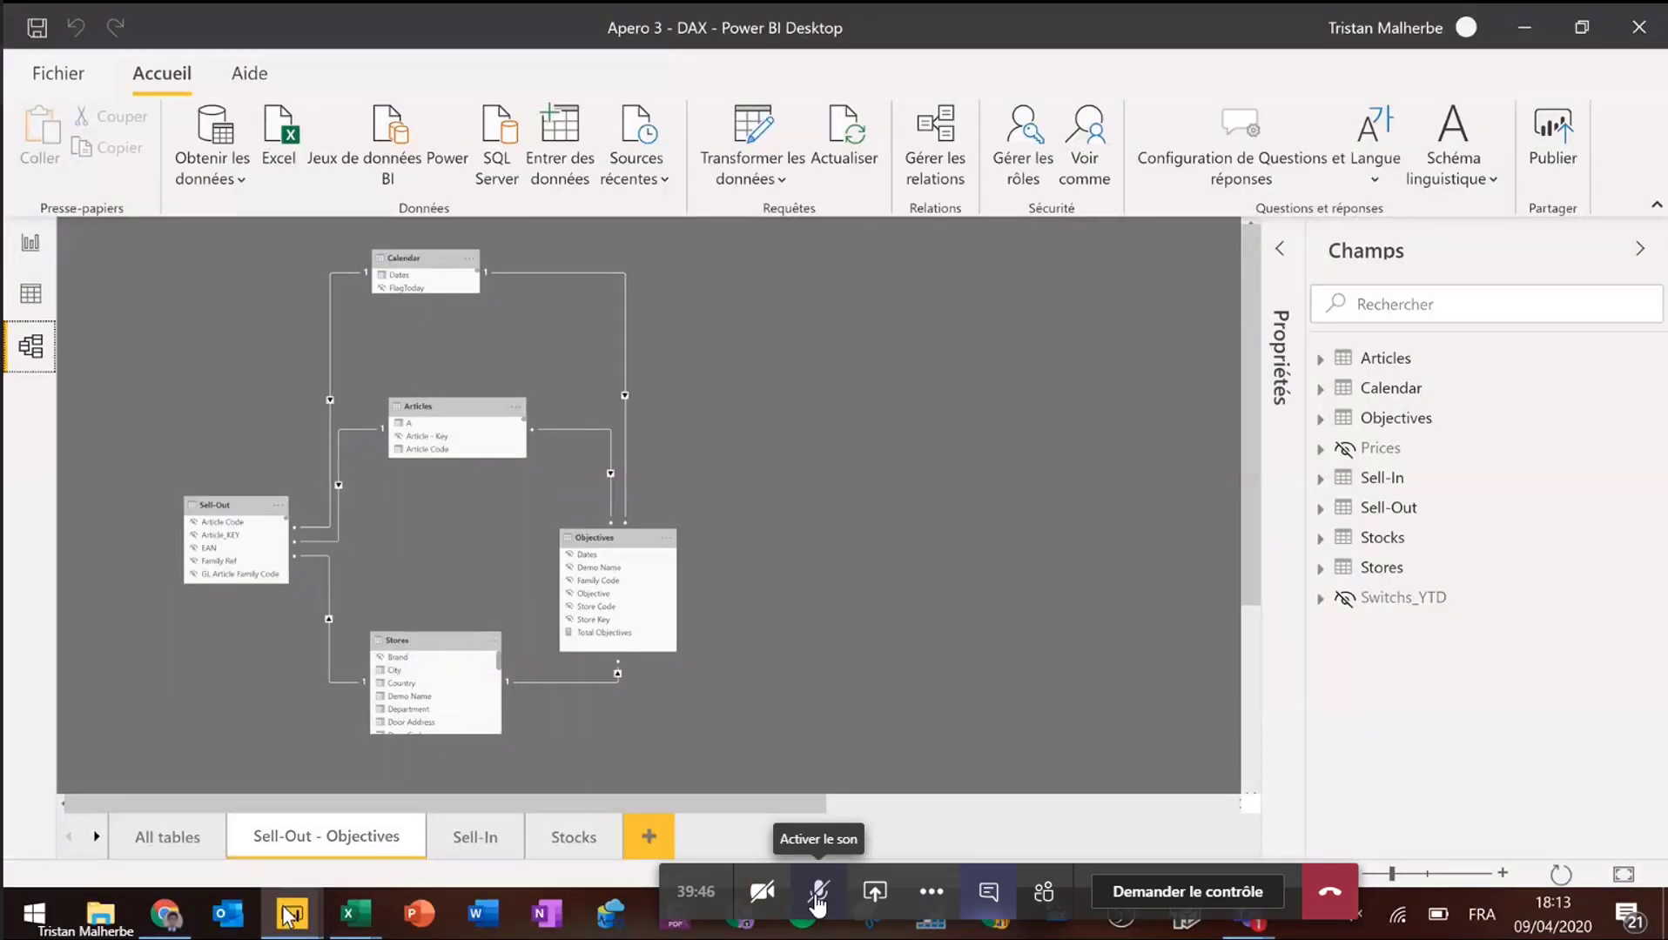
{"action": "left_click", "coordinate": [165, 916]}
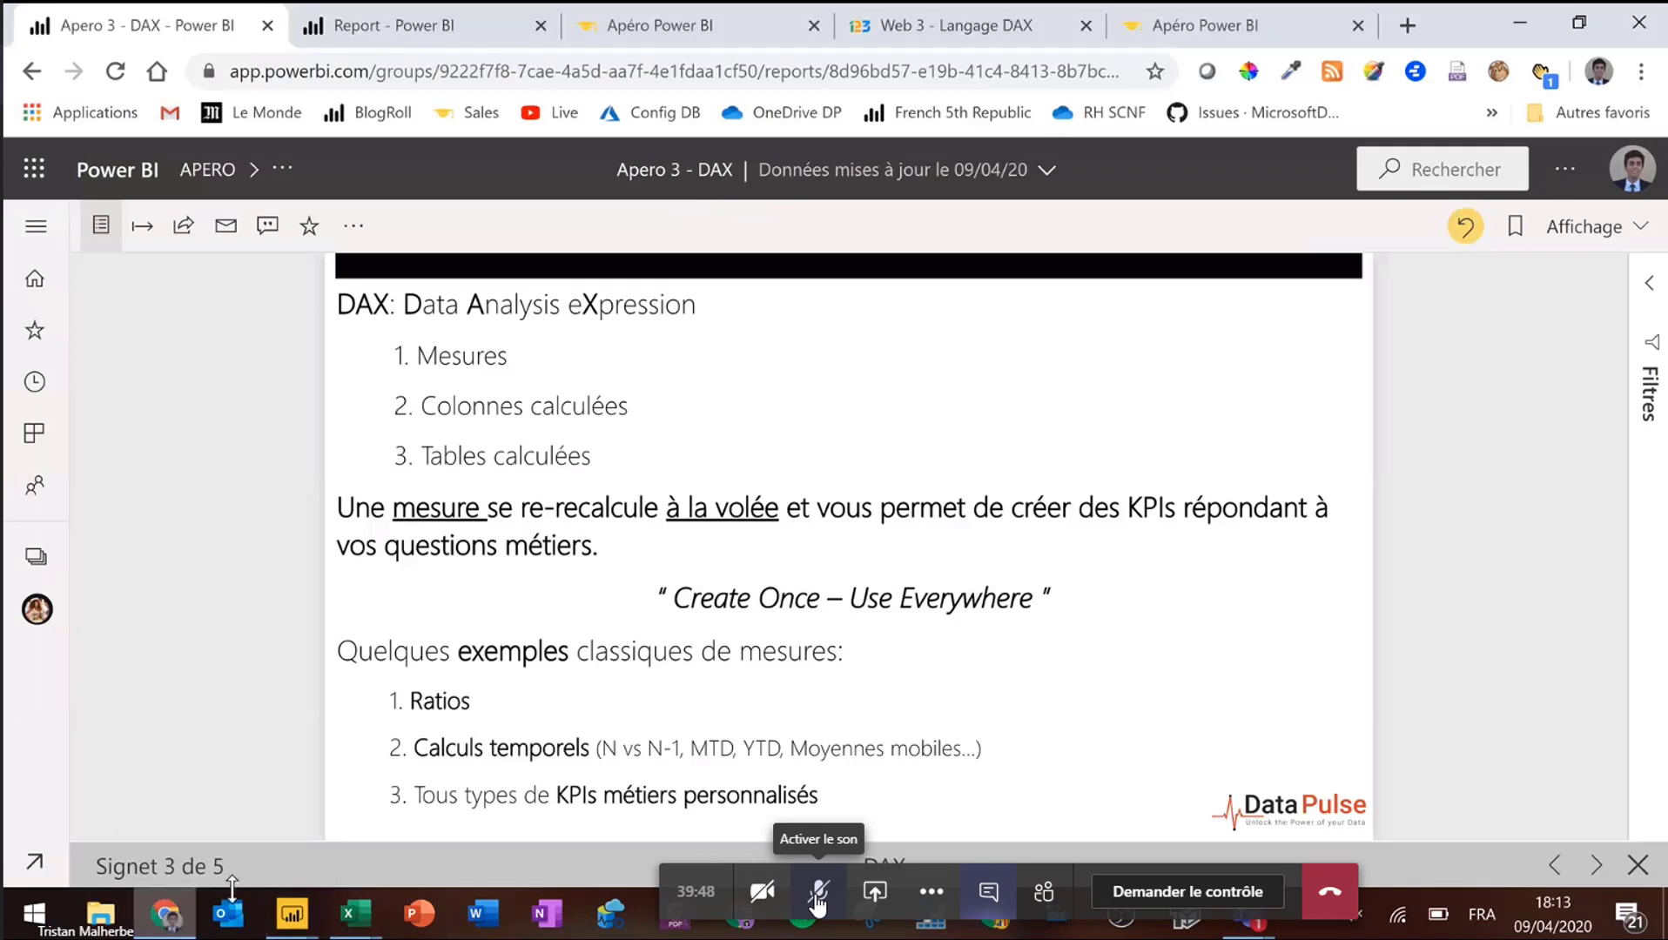
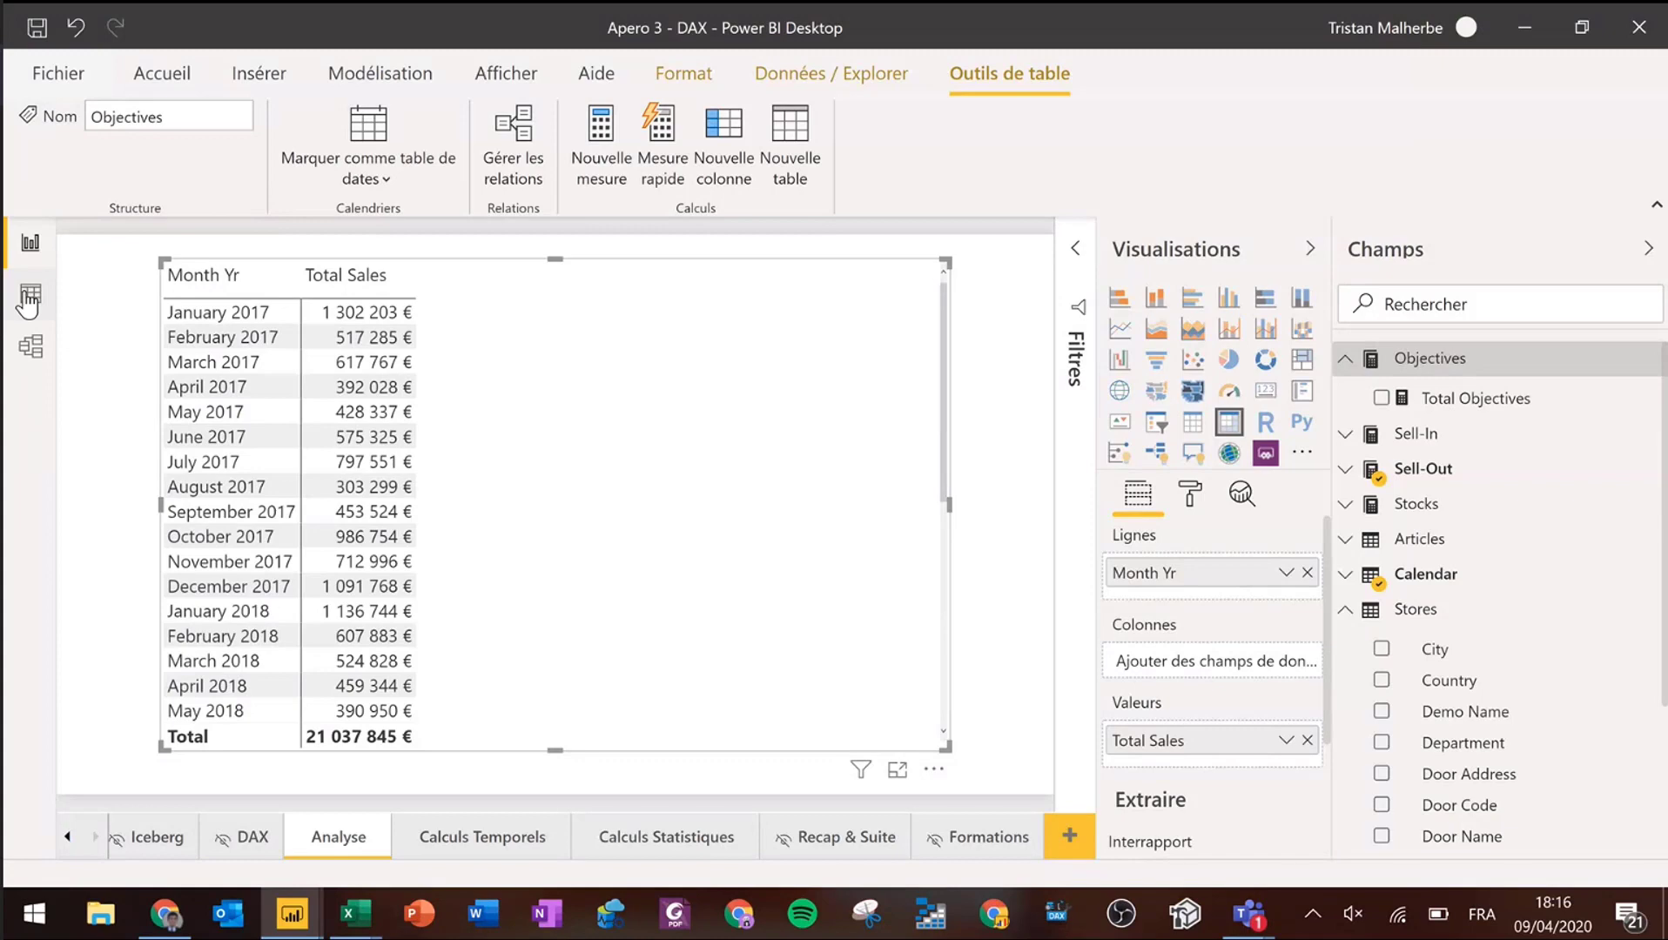
- Examine the Objectives table's data, including its Store Code and Dates columns, and its relationships in the model diagram
{"action": "left_click", "coordinate": [30, 297]}
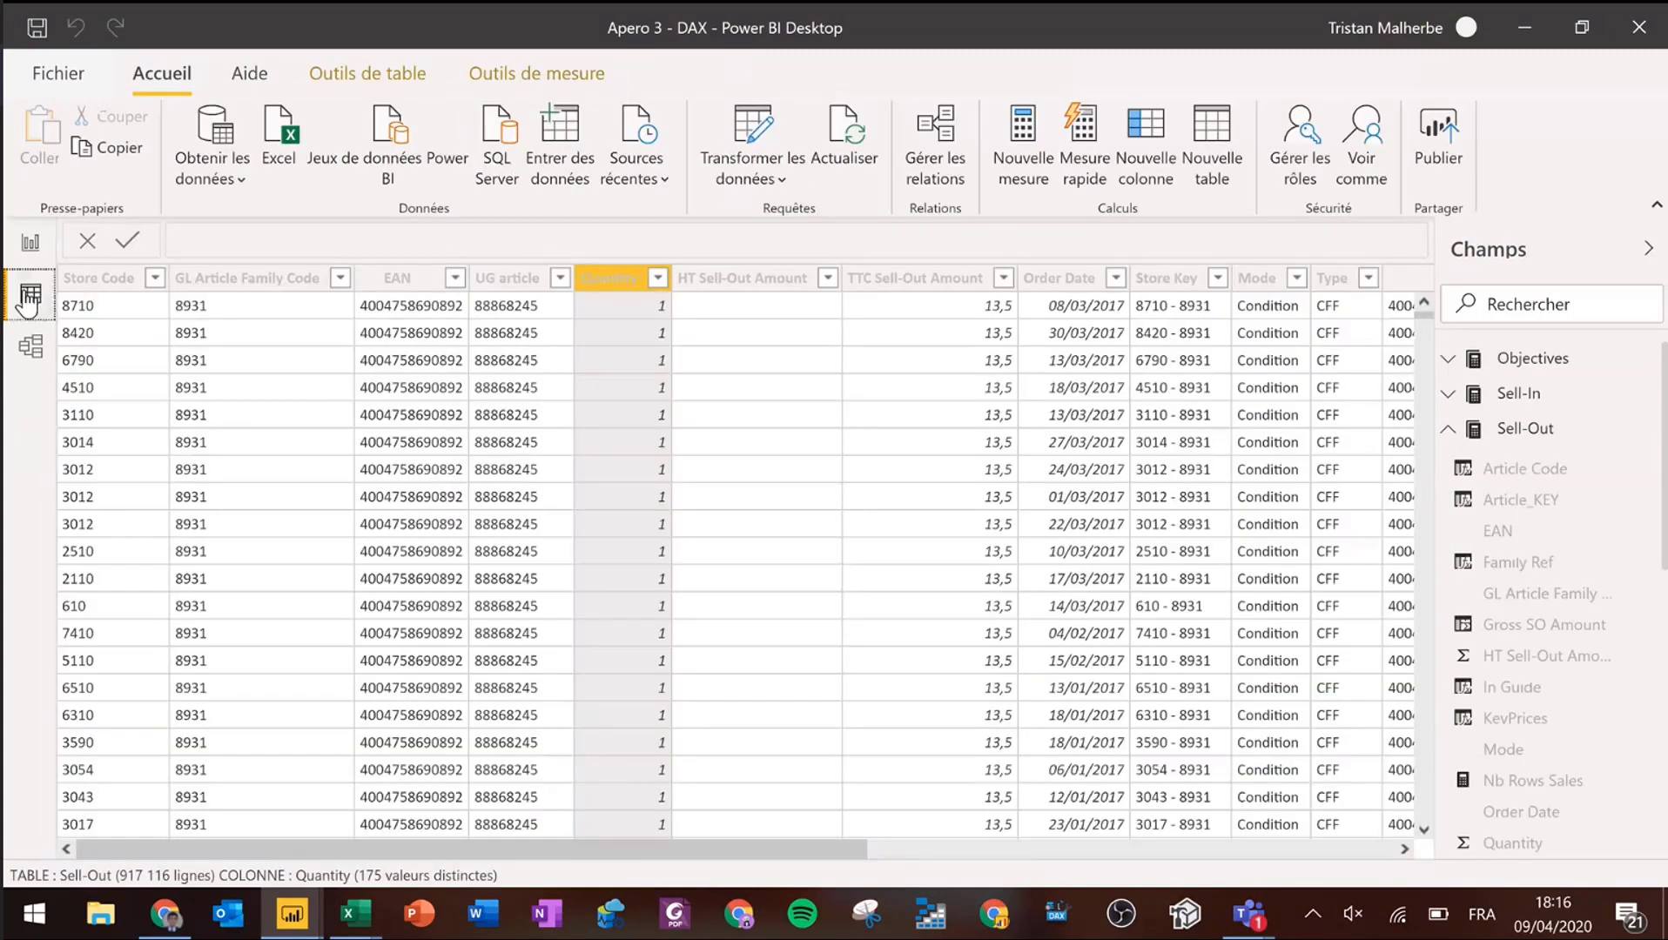
{"action": "left_click", "coordinate": [1502, 360]}
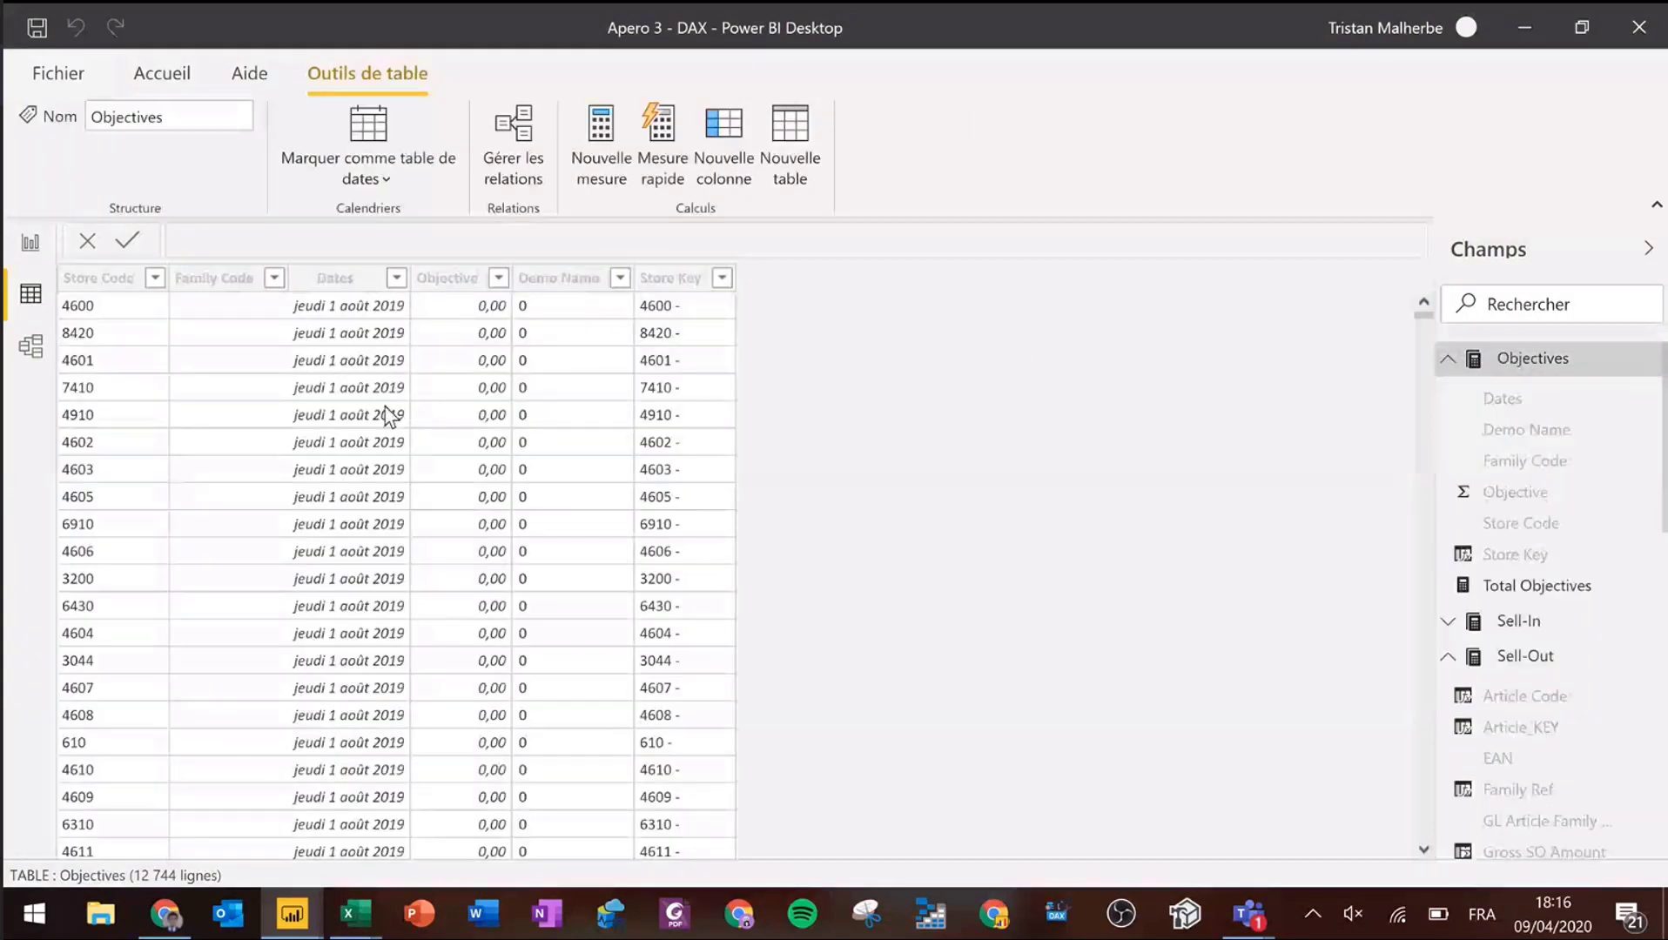
{"action": "left_click", "coordinate": [1516, 360]}
{"action": "left_click", "coordinate": [1525, 430]}
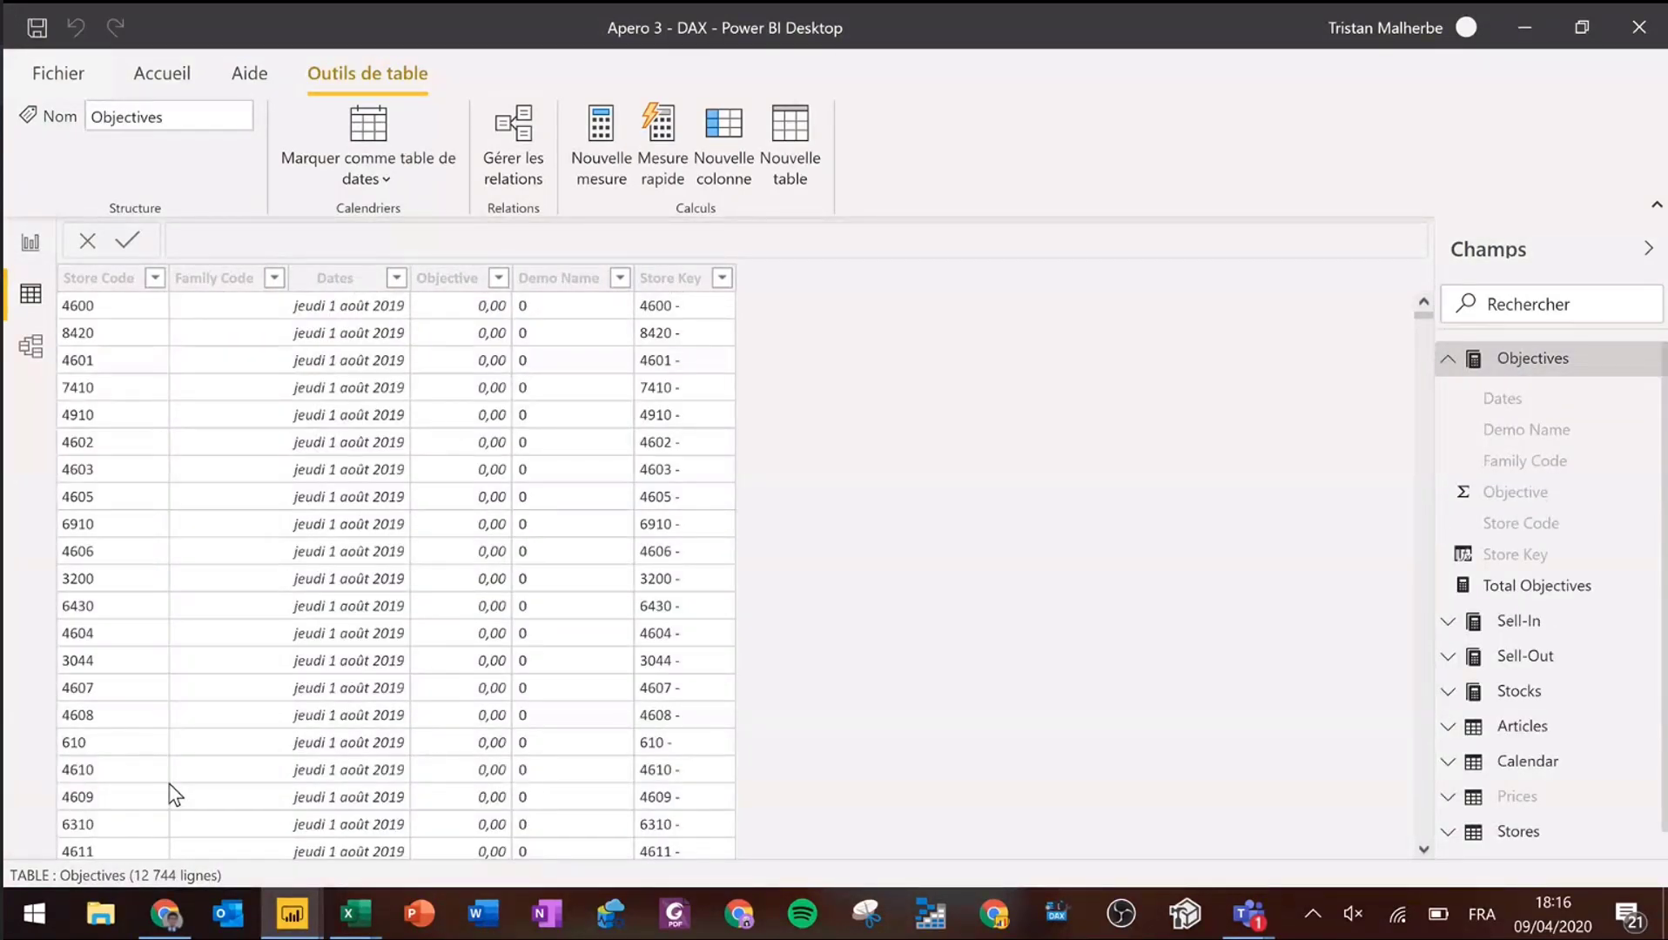
{"action": "left_click", "coordinate": [111, 277]}
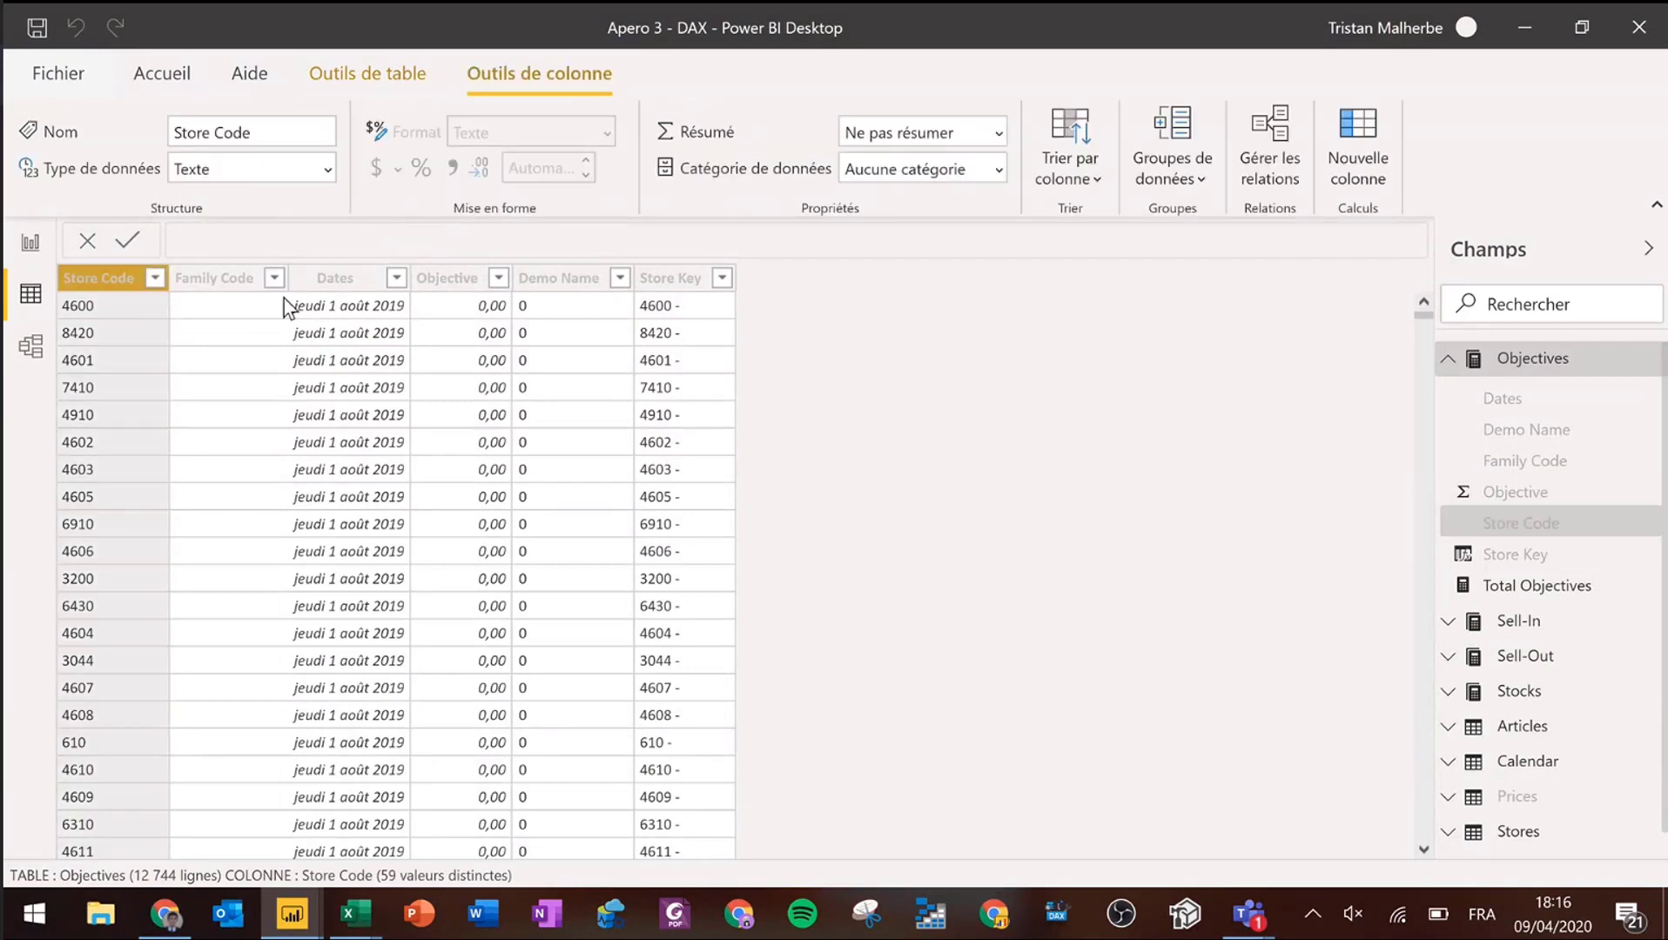
{"action": "left_click", "coordinate": [333, 279]}
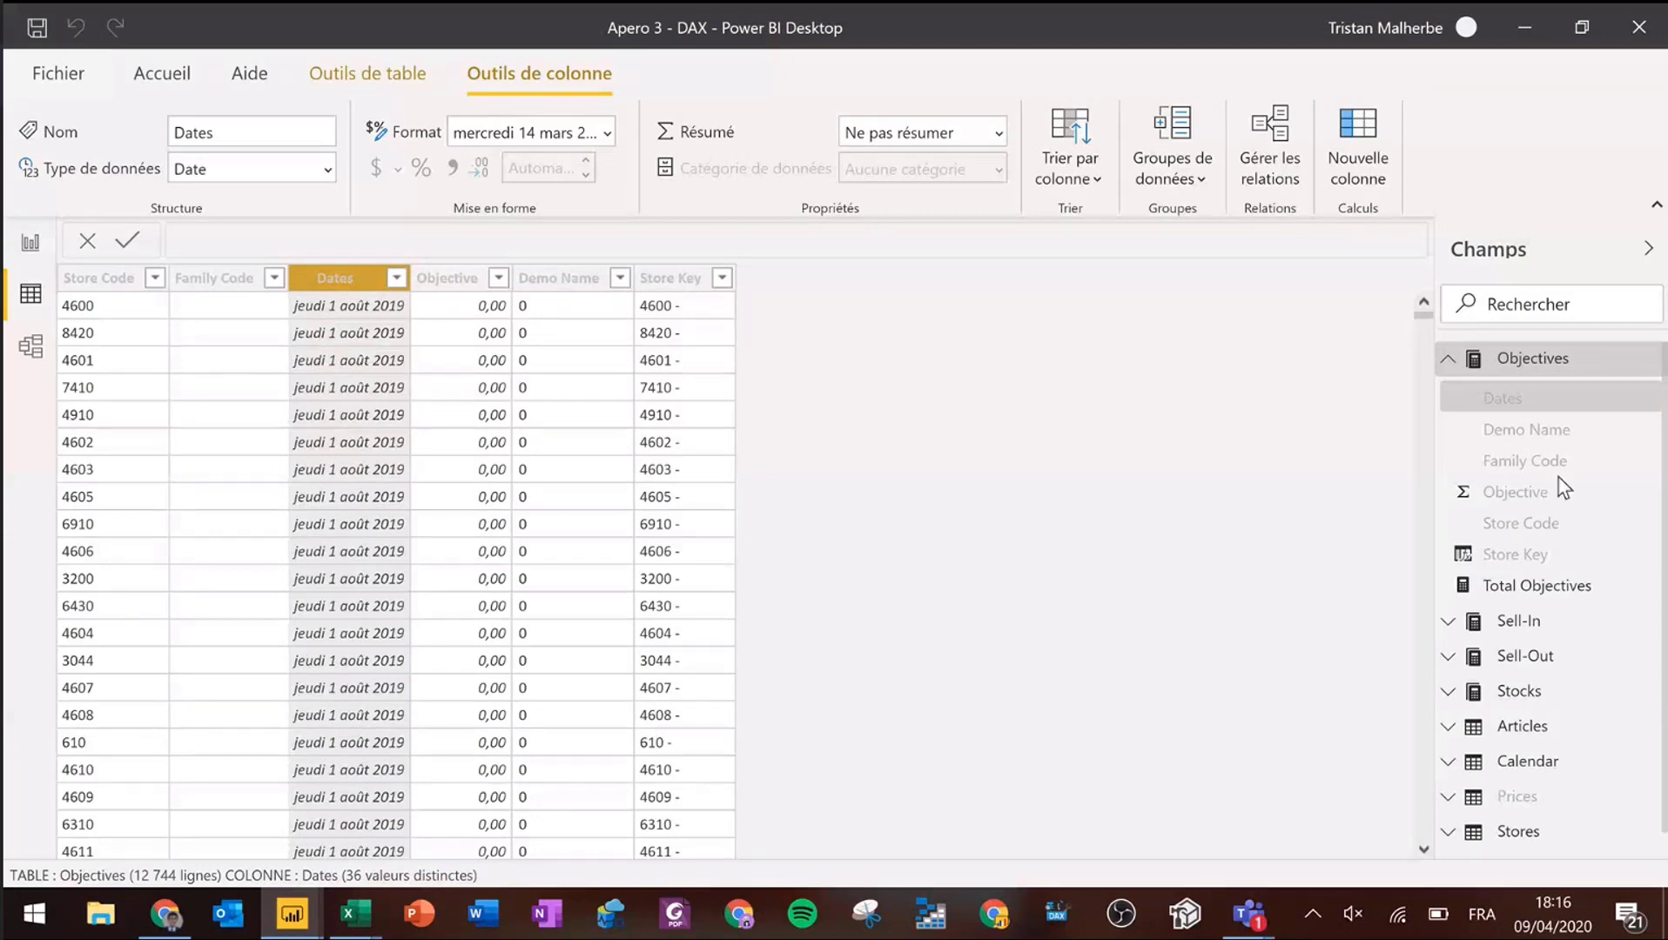
{"action": "left_click", "coordinate": [15, 353]}
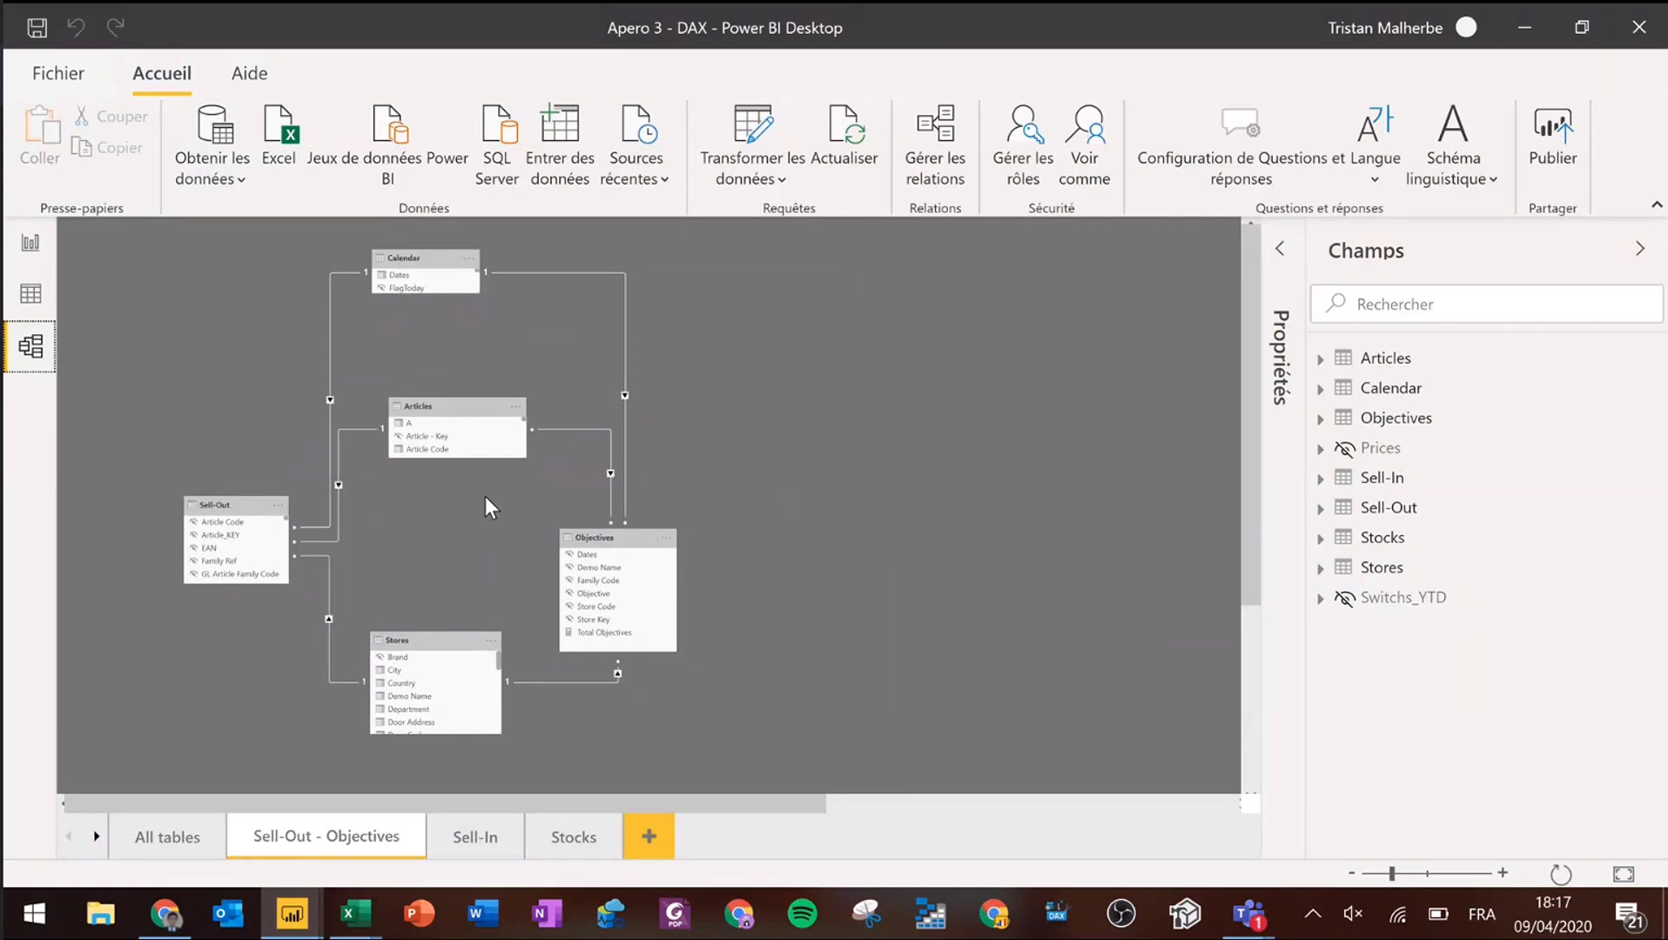
- Add the Total Objectives measure from the Objectives table to the values of the matrix on the Analyse page
{"action": "left_click", "coordinate": [31, 245]}
{"action": "left_click", "coordinate": [708, 319]}
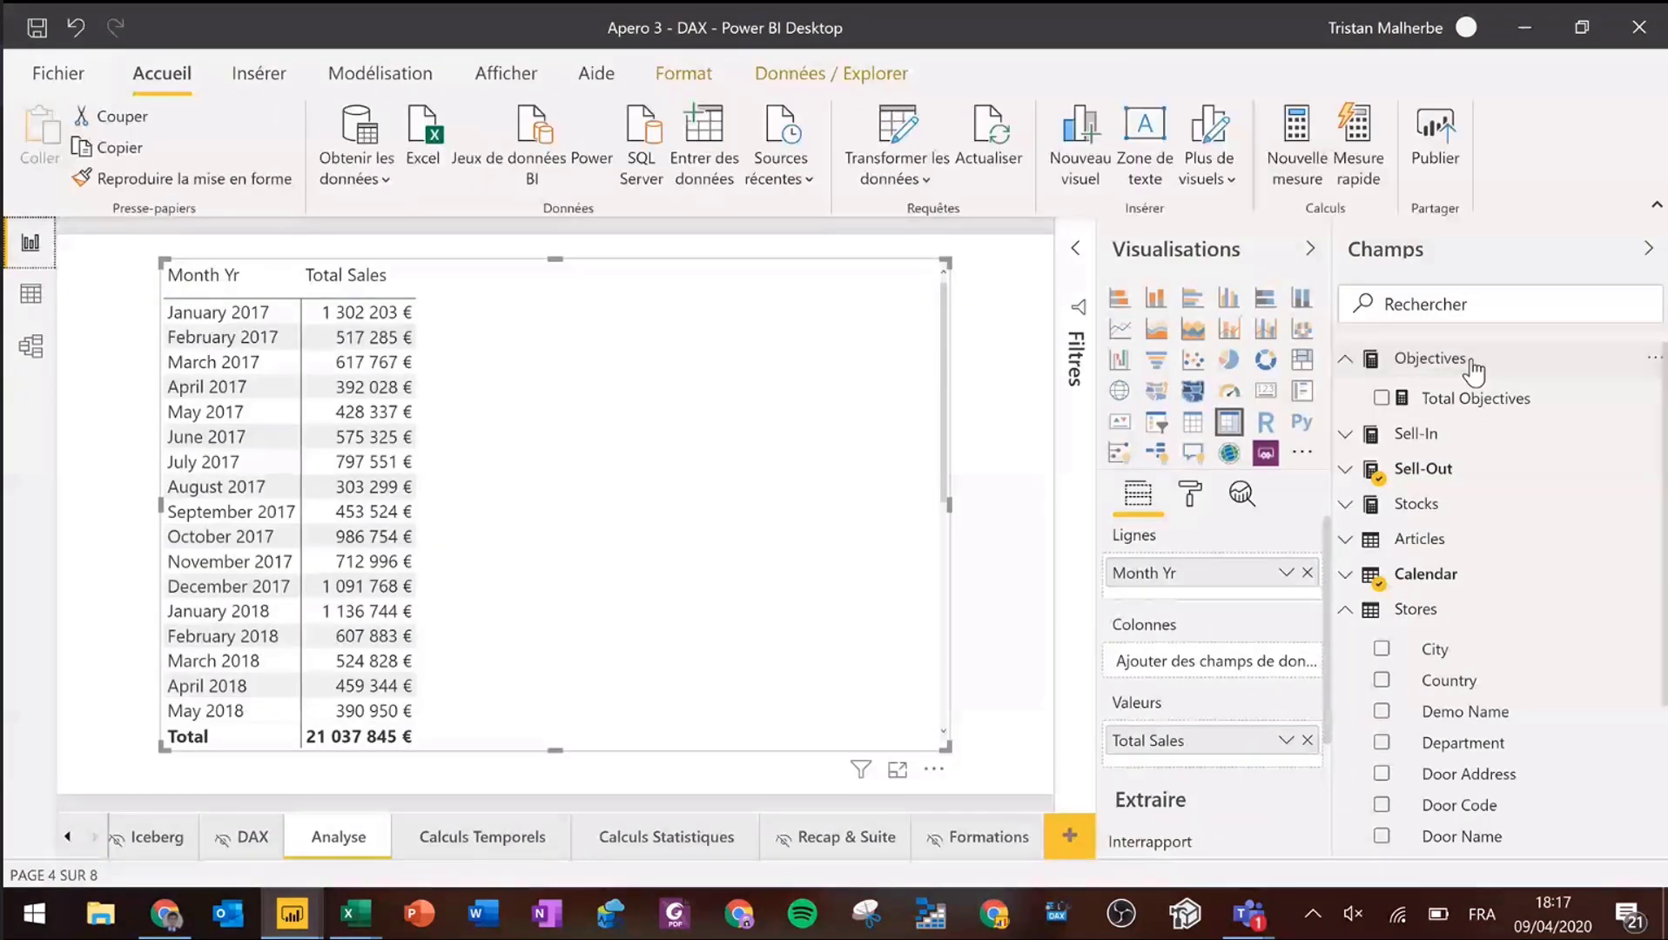
{"action": "left_click", "coordinate": [1471, 366]}
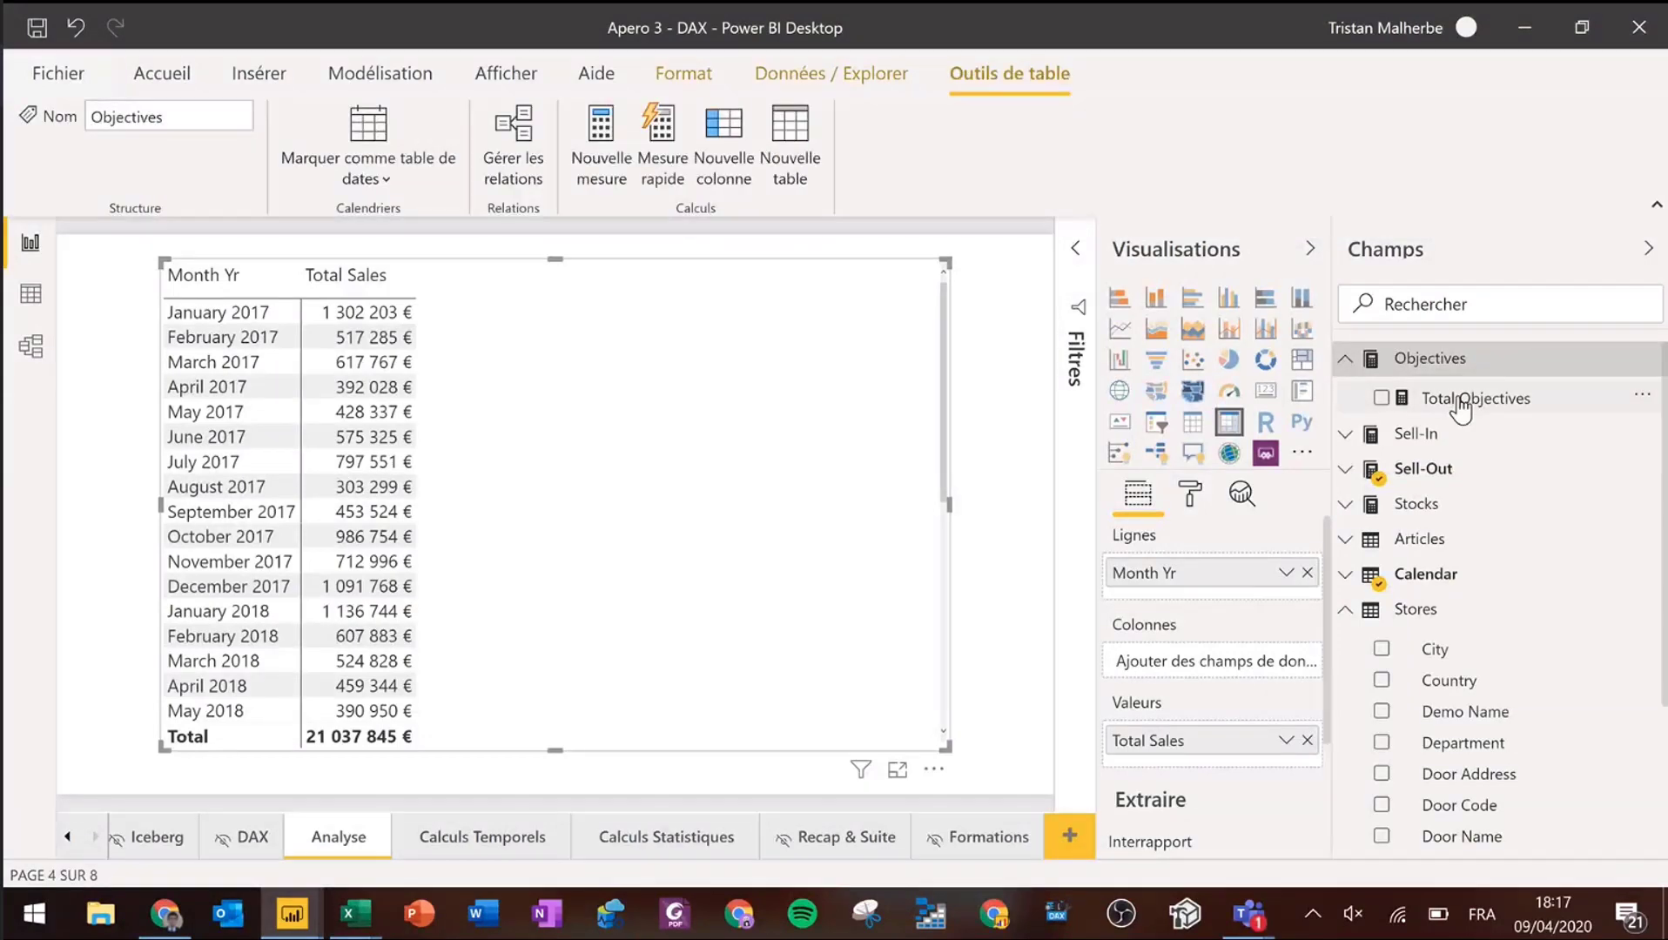
{"action": "left_click", "coordinate": [1461, 400]}
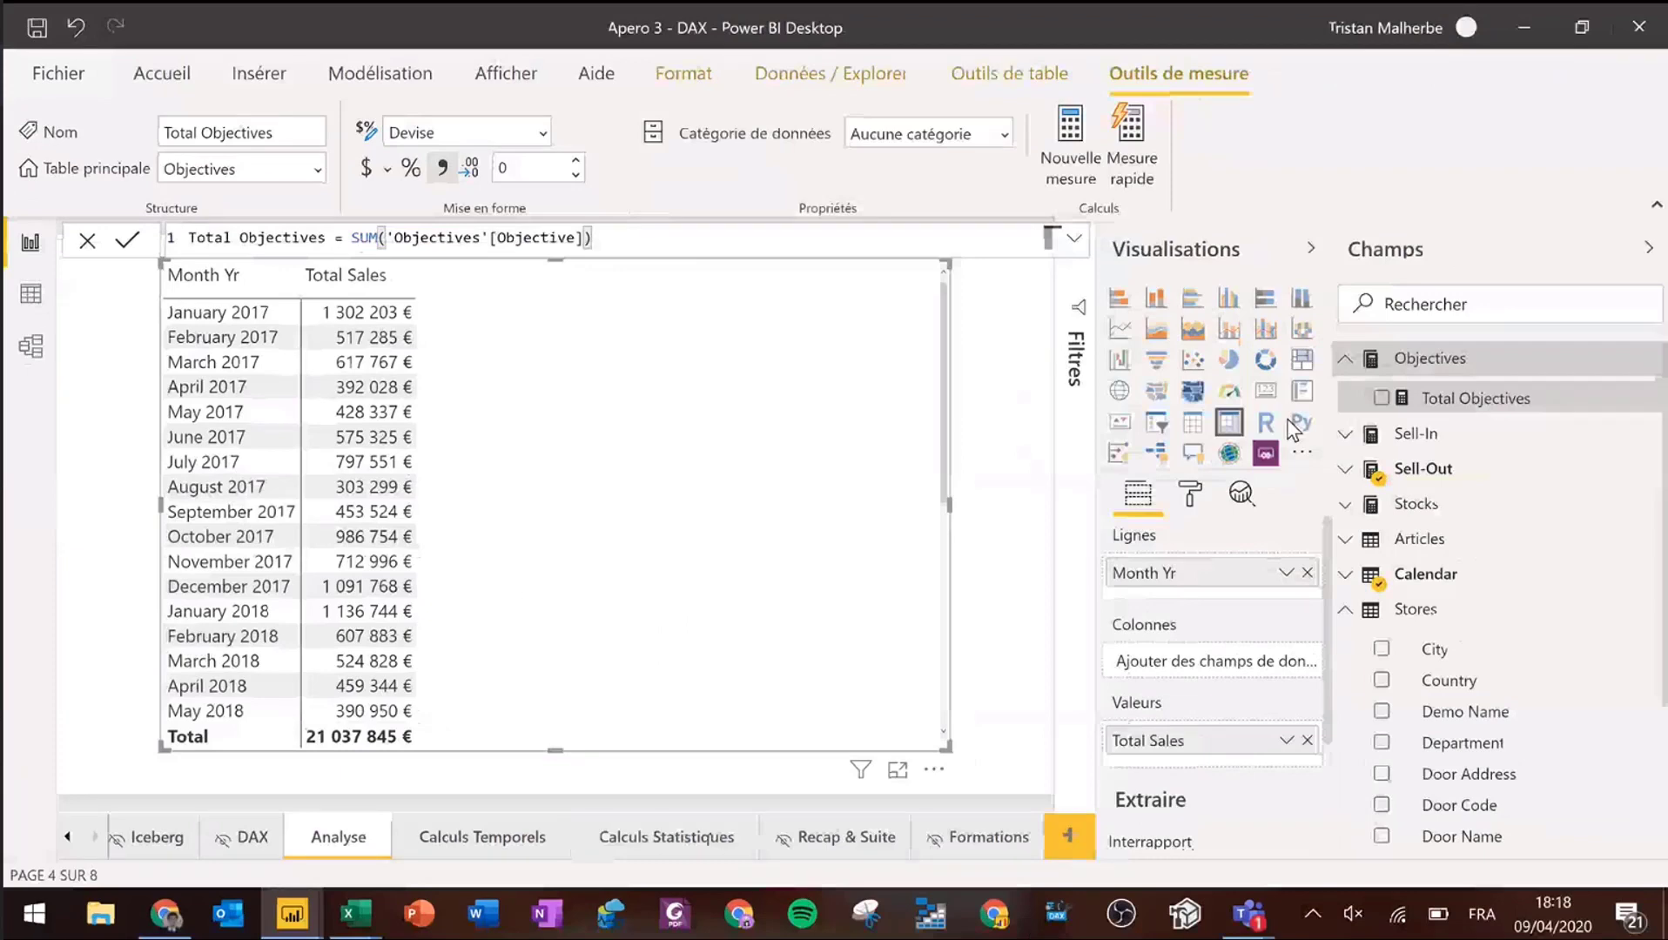
{"action": "left_click", "coordinate": [1382, 398]}
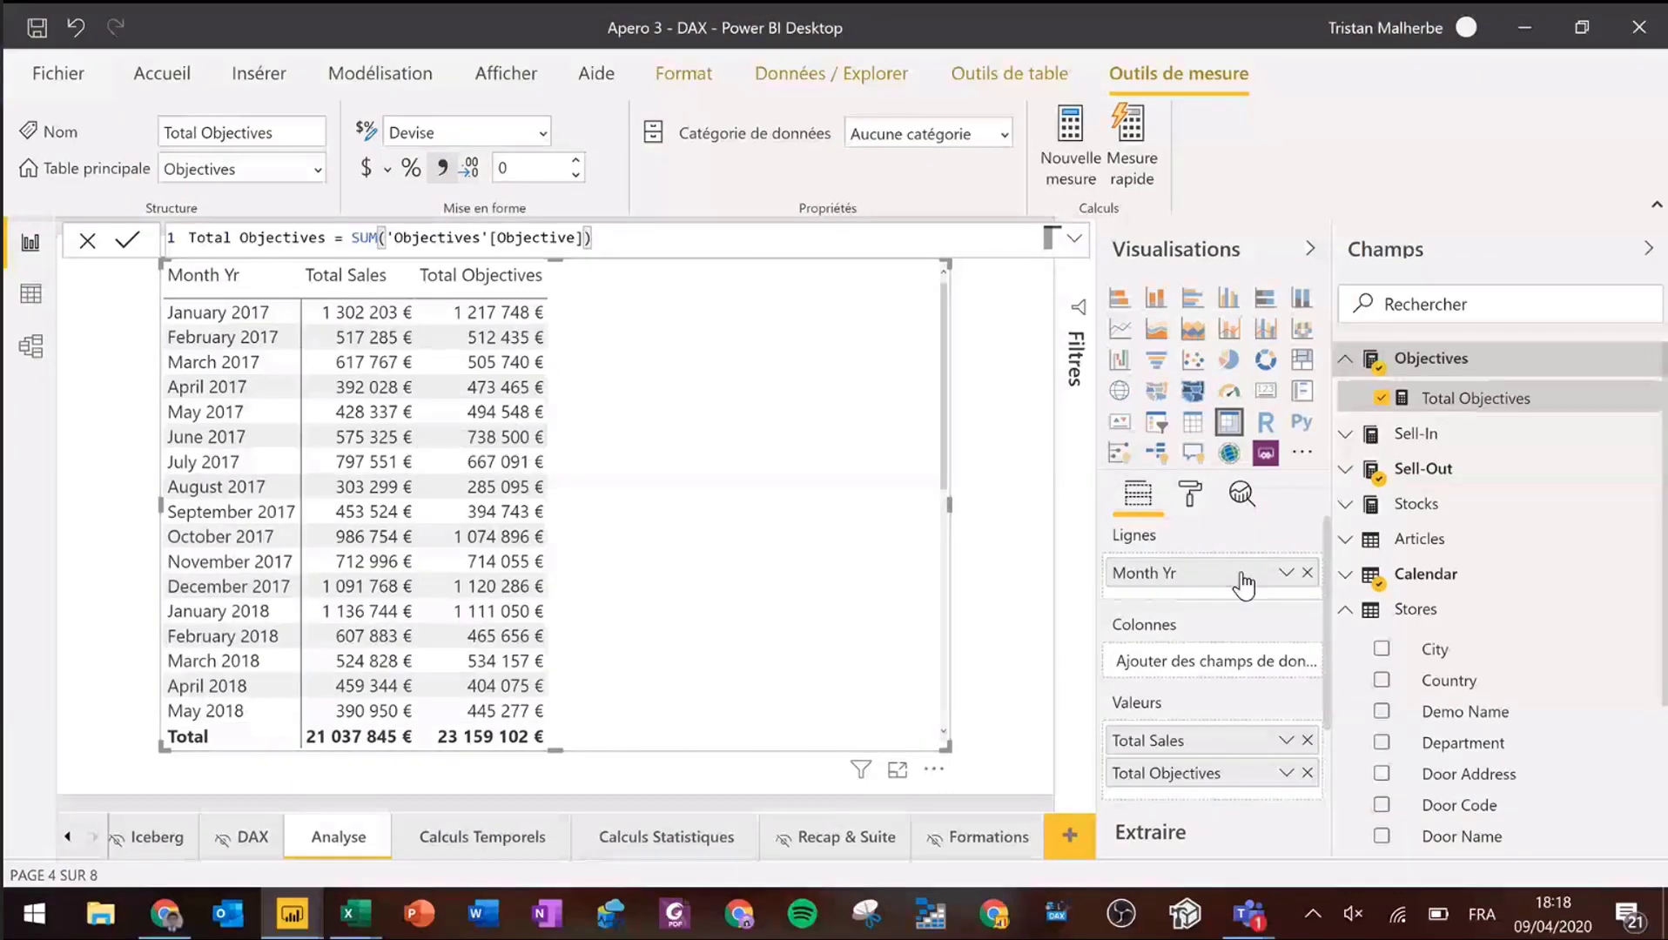
- Create a new measure in the Objectives table named Sales Completion and begin its formula with the DIVIDE function
{"action": "right_click", "coordinate": [1434, 360]}
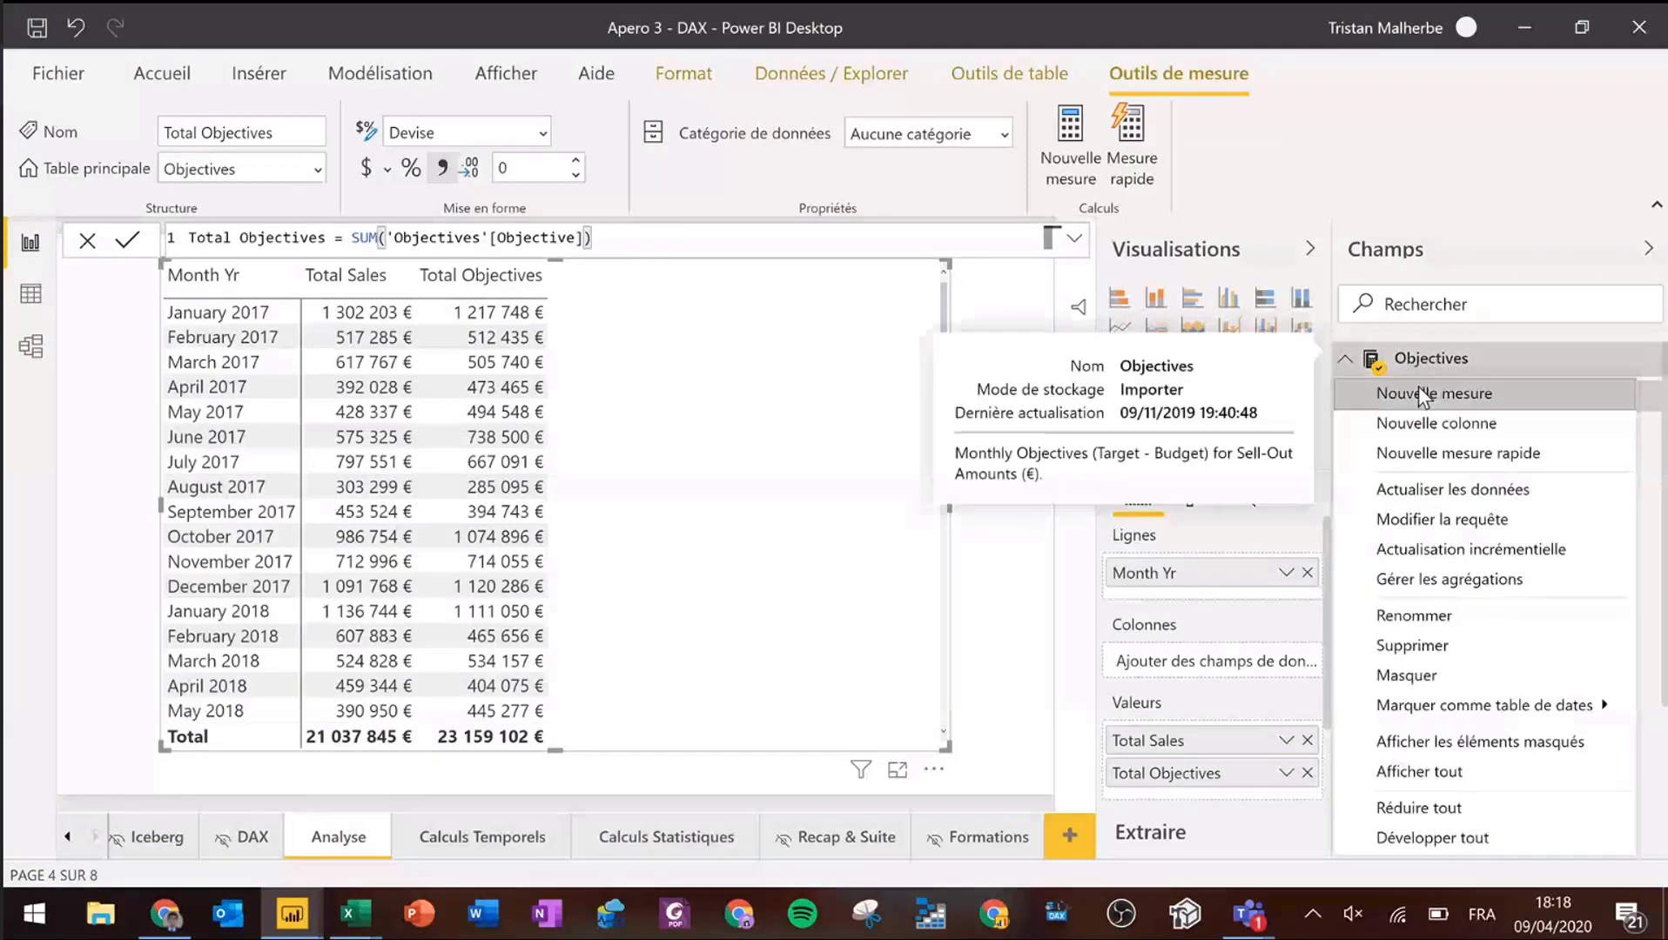
{"action": "key", "text": "Escape"}
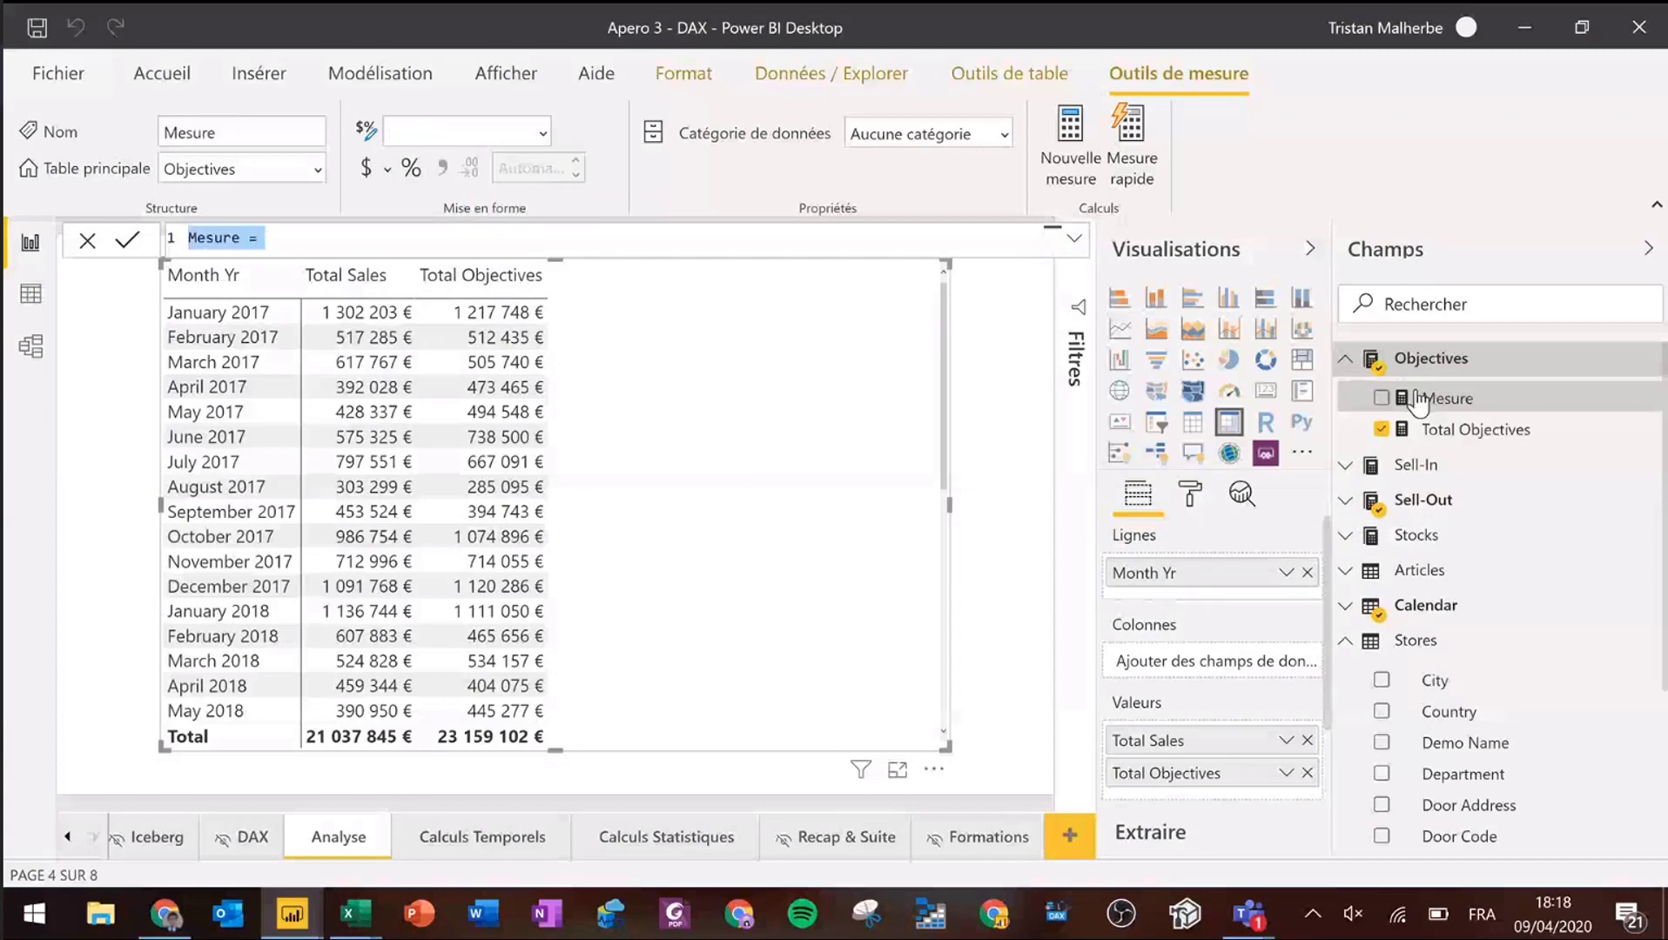
{"action": "type", "text": "Sa"}
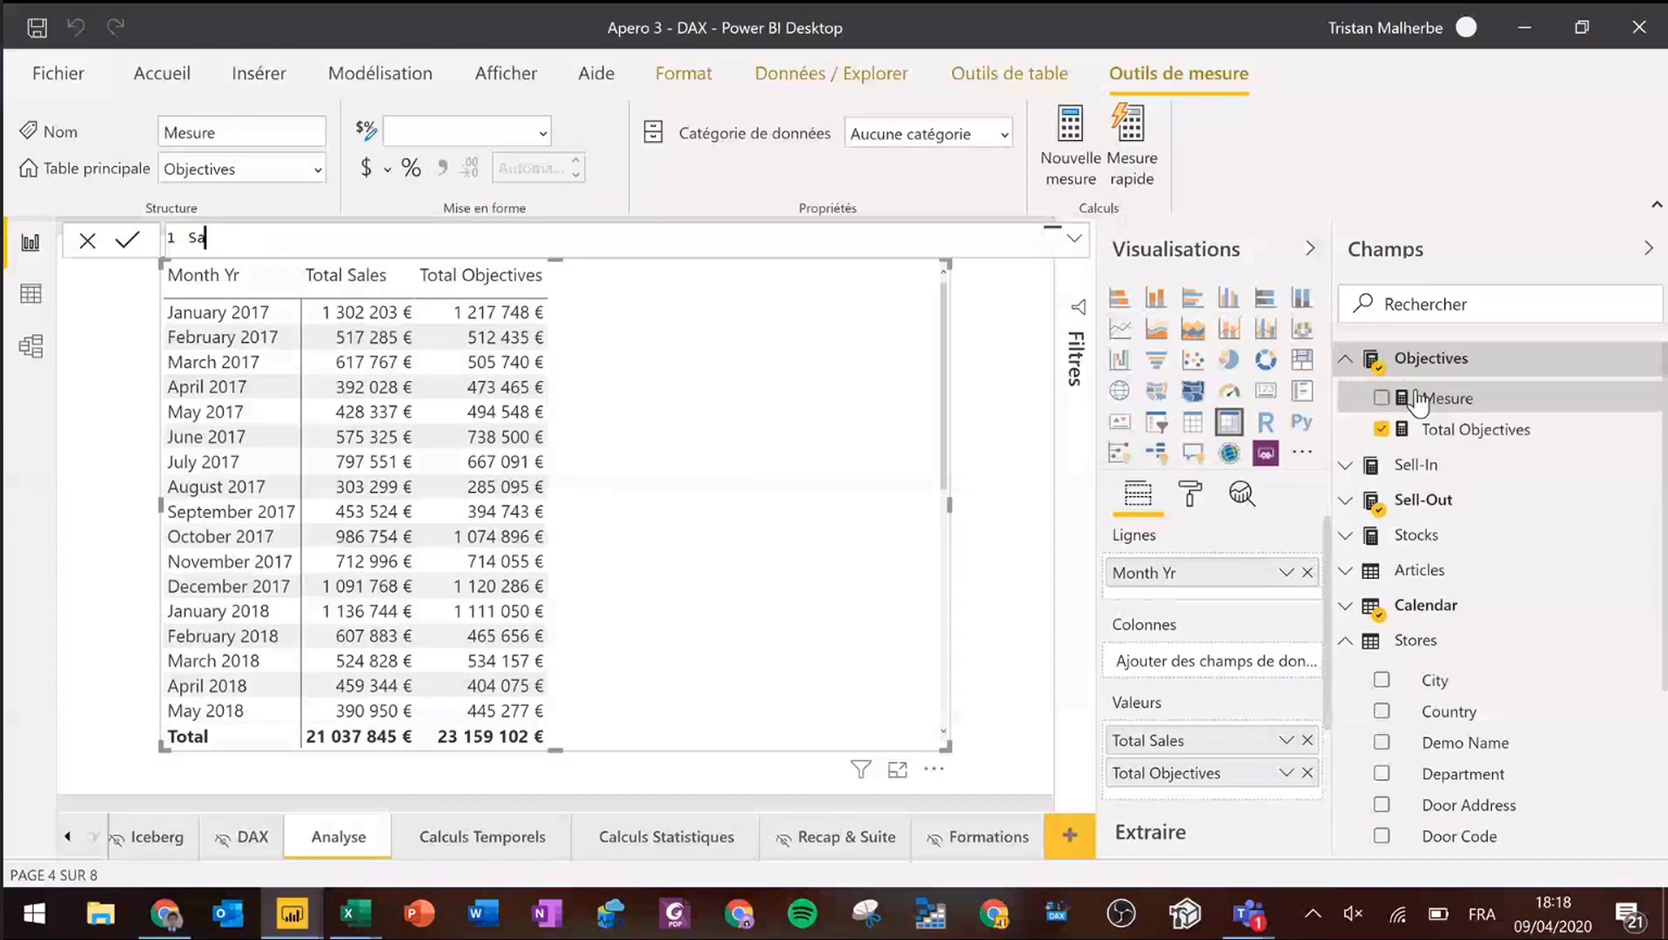
{"action": "type", "text": "les Completion = DIVI"}
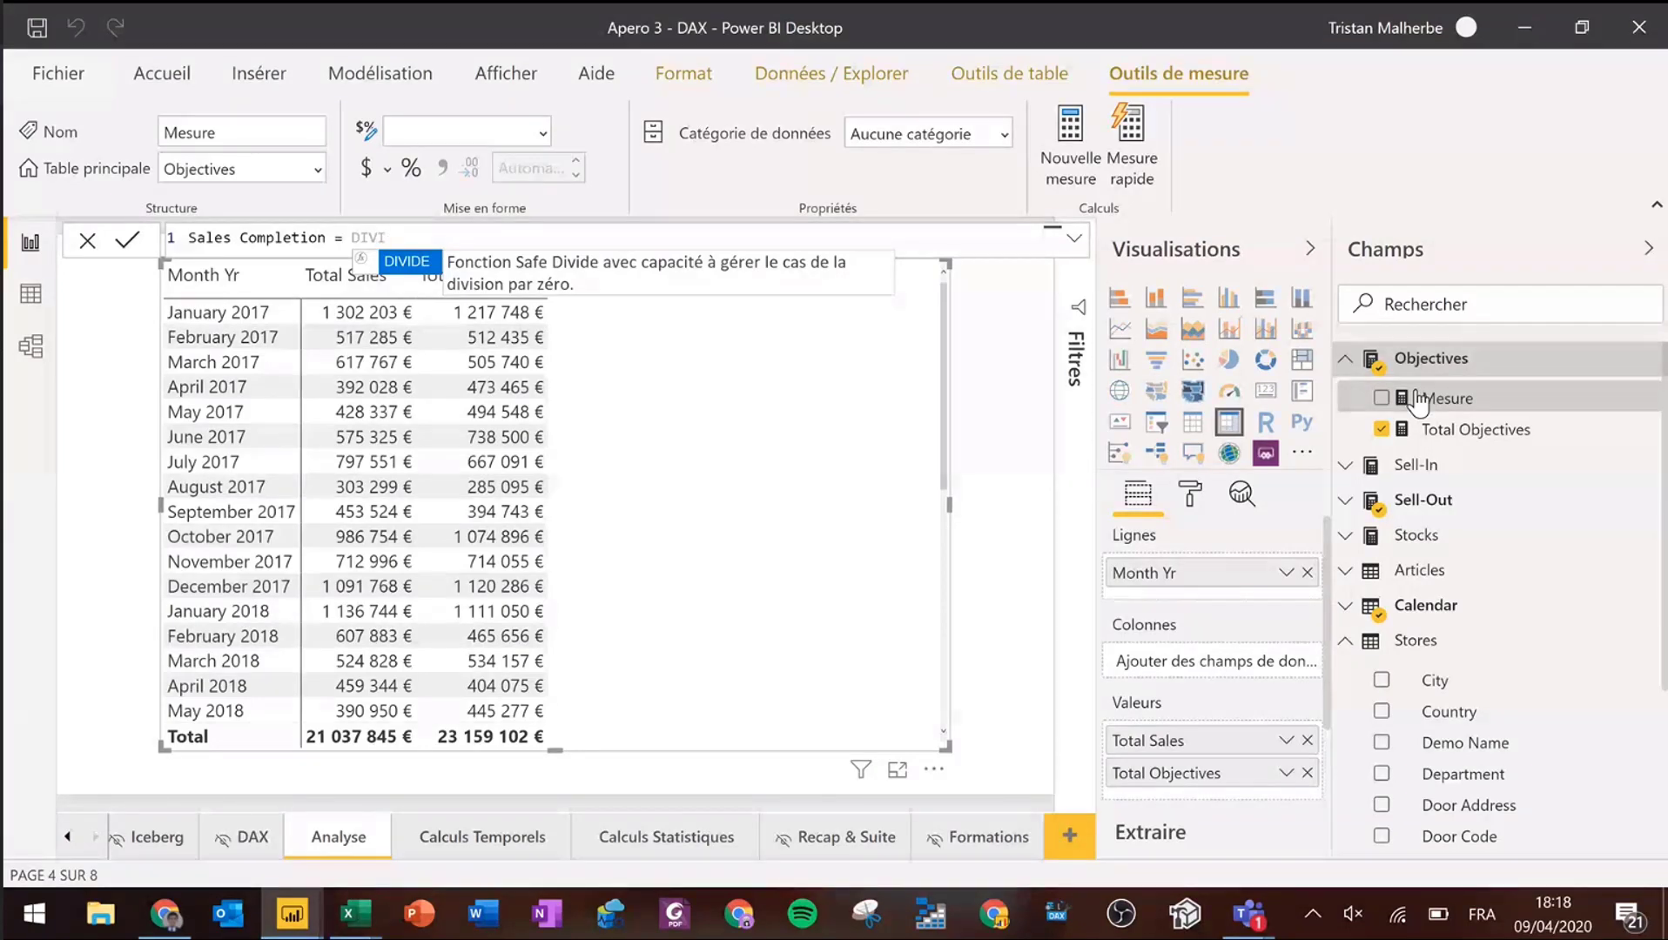
{"action": "key", "text": "Tab"}
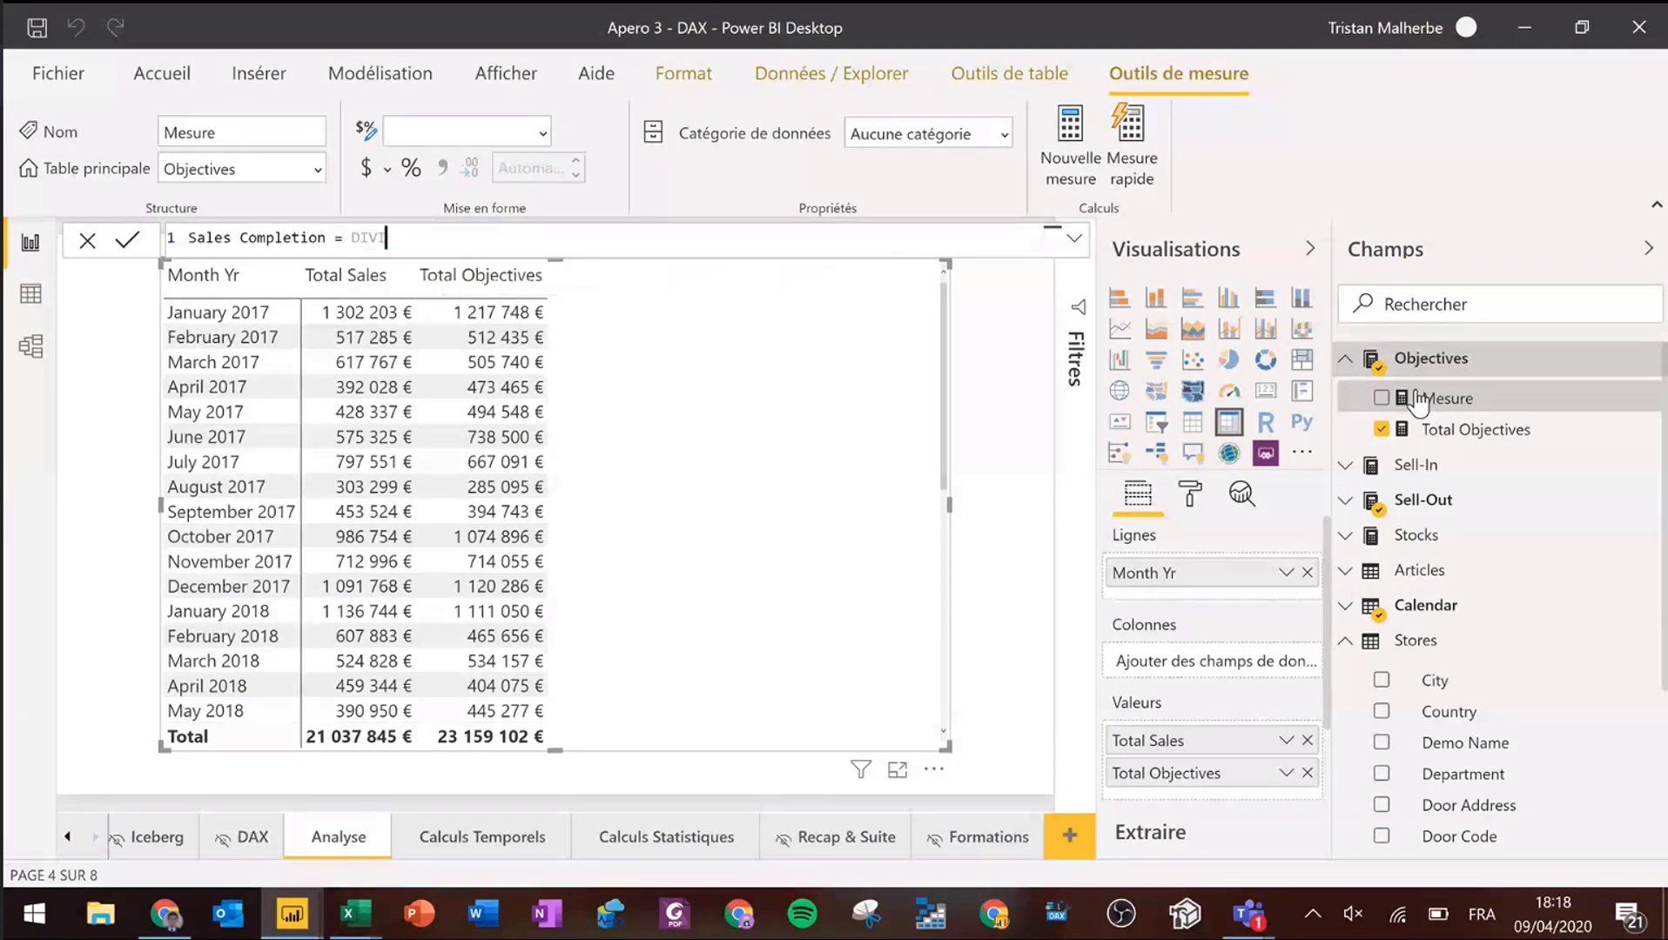
{"action": "type", "text": "DE("}
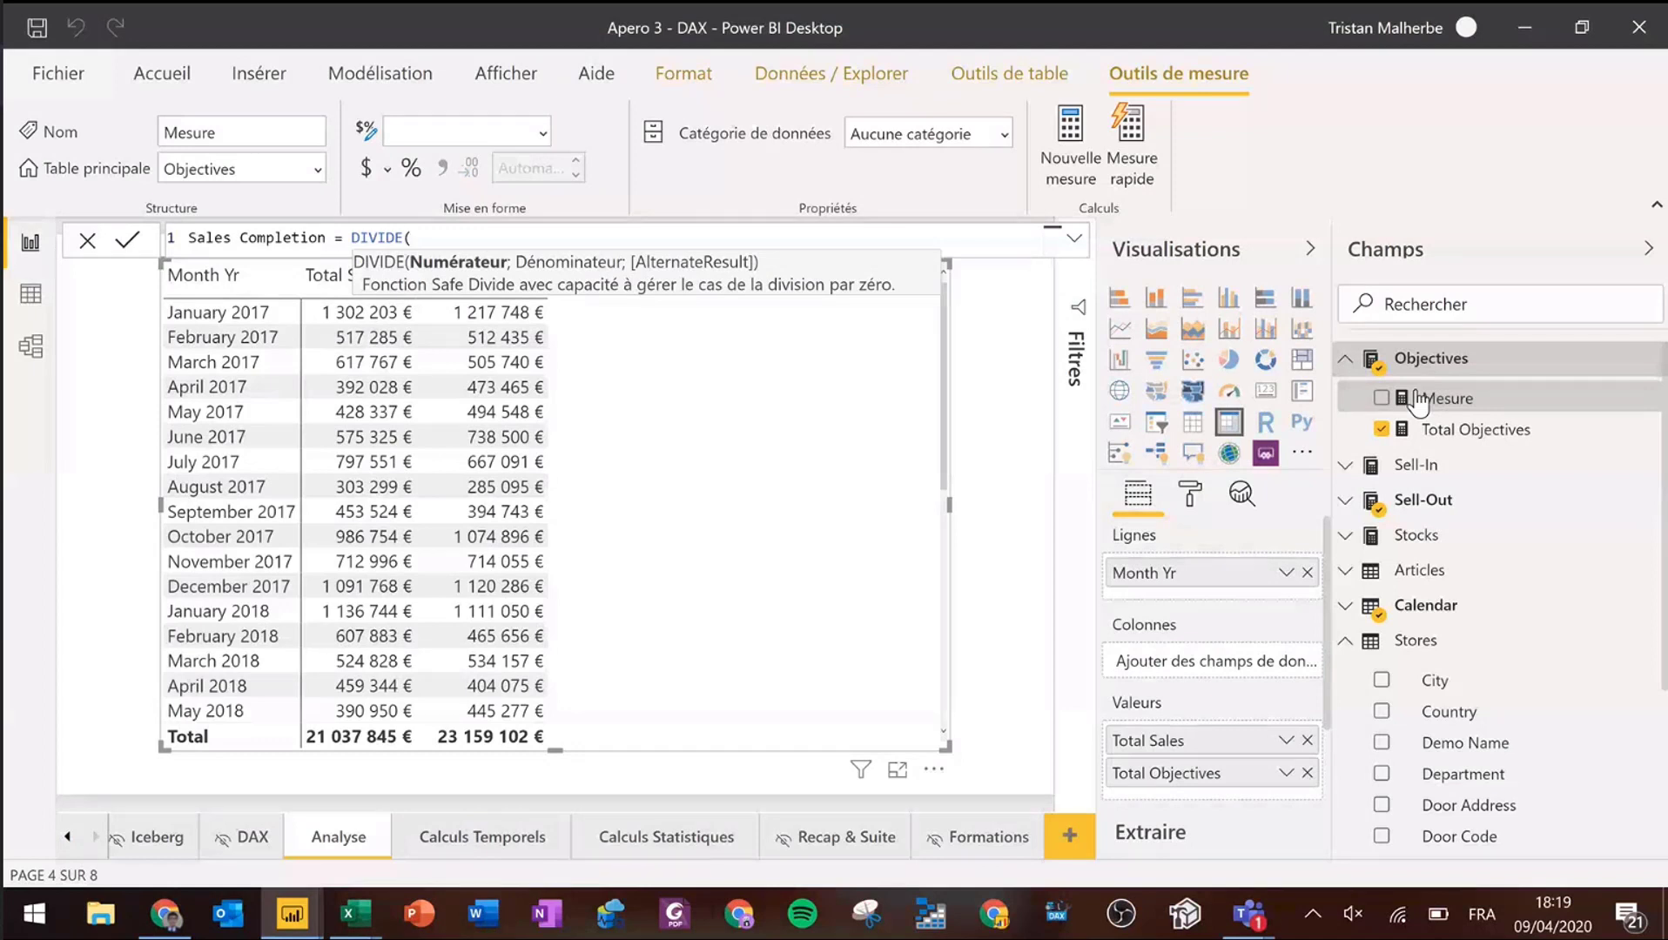
- Enter the [Total Sales] measure as the numerator of DIVIDE, followed by a semicolon separator
{"action": "type", "text": "total"}
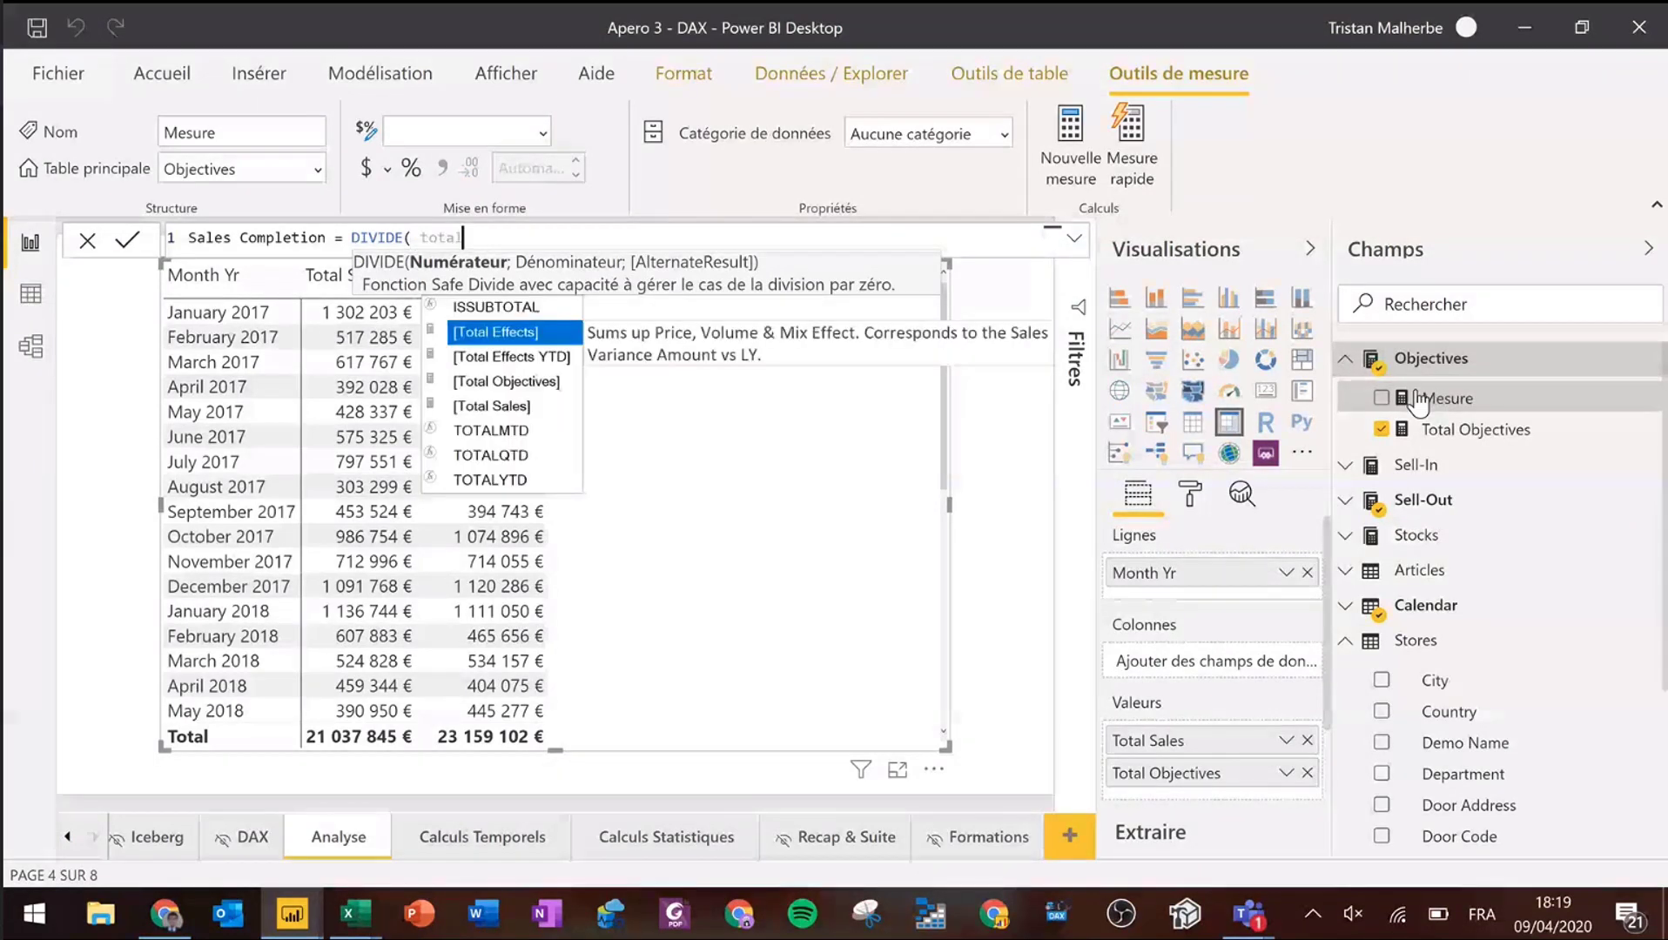
{"action": "key", "text": "Down"}
{"action": "key", "text": "Down"}
{"action": "key", "text": "Down"}
{"action": "key", "text": "Tab"}
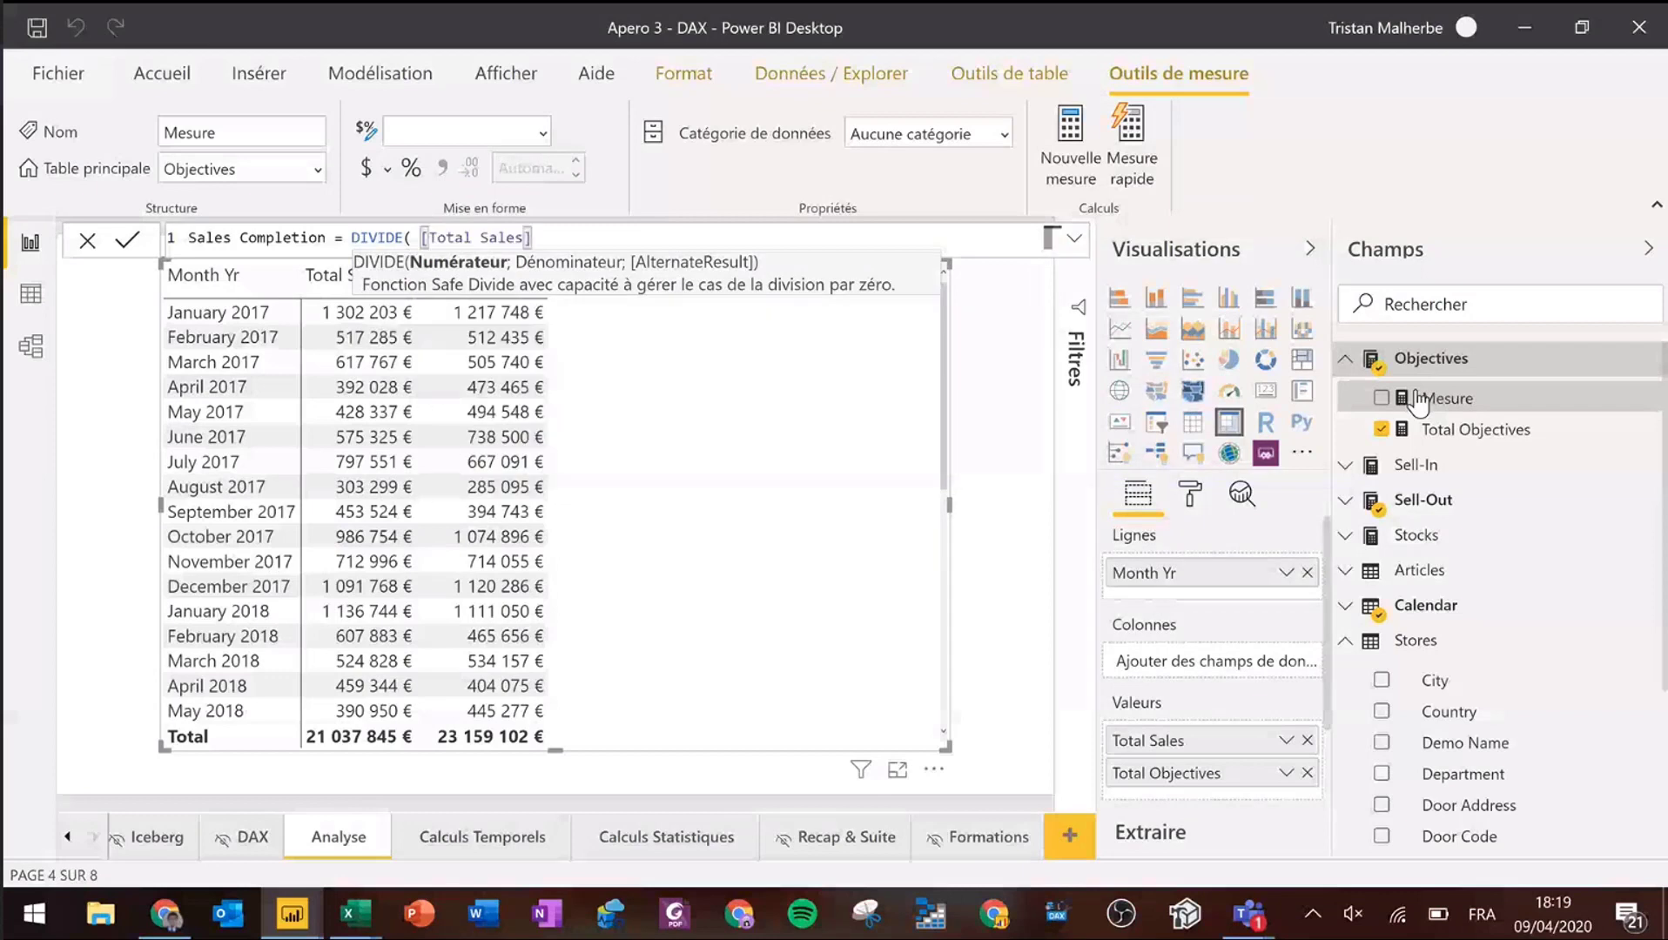
{"action": "type", "text": ";"}
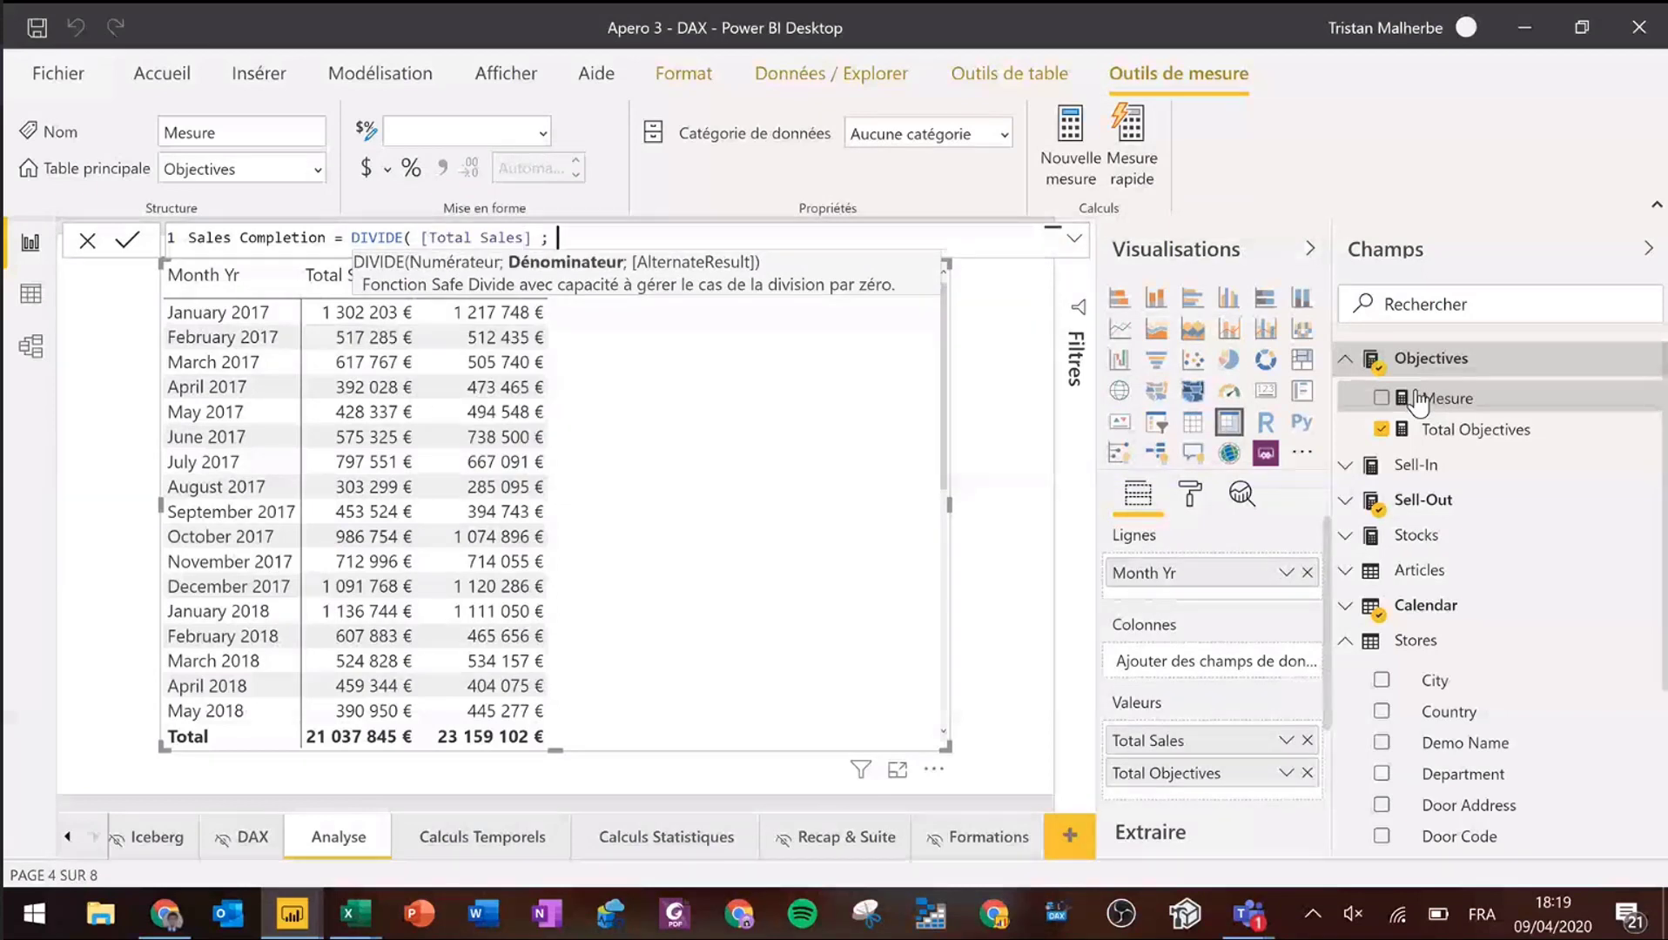
- Enter the [Total Objectives] measure as the denominator of DIVIDE, close the parenthesis and commit the Sales Completion measure
{"action": "type", "text": " tot"}
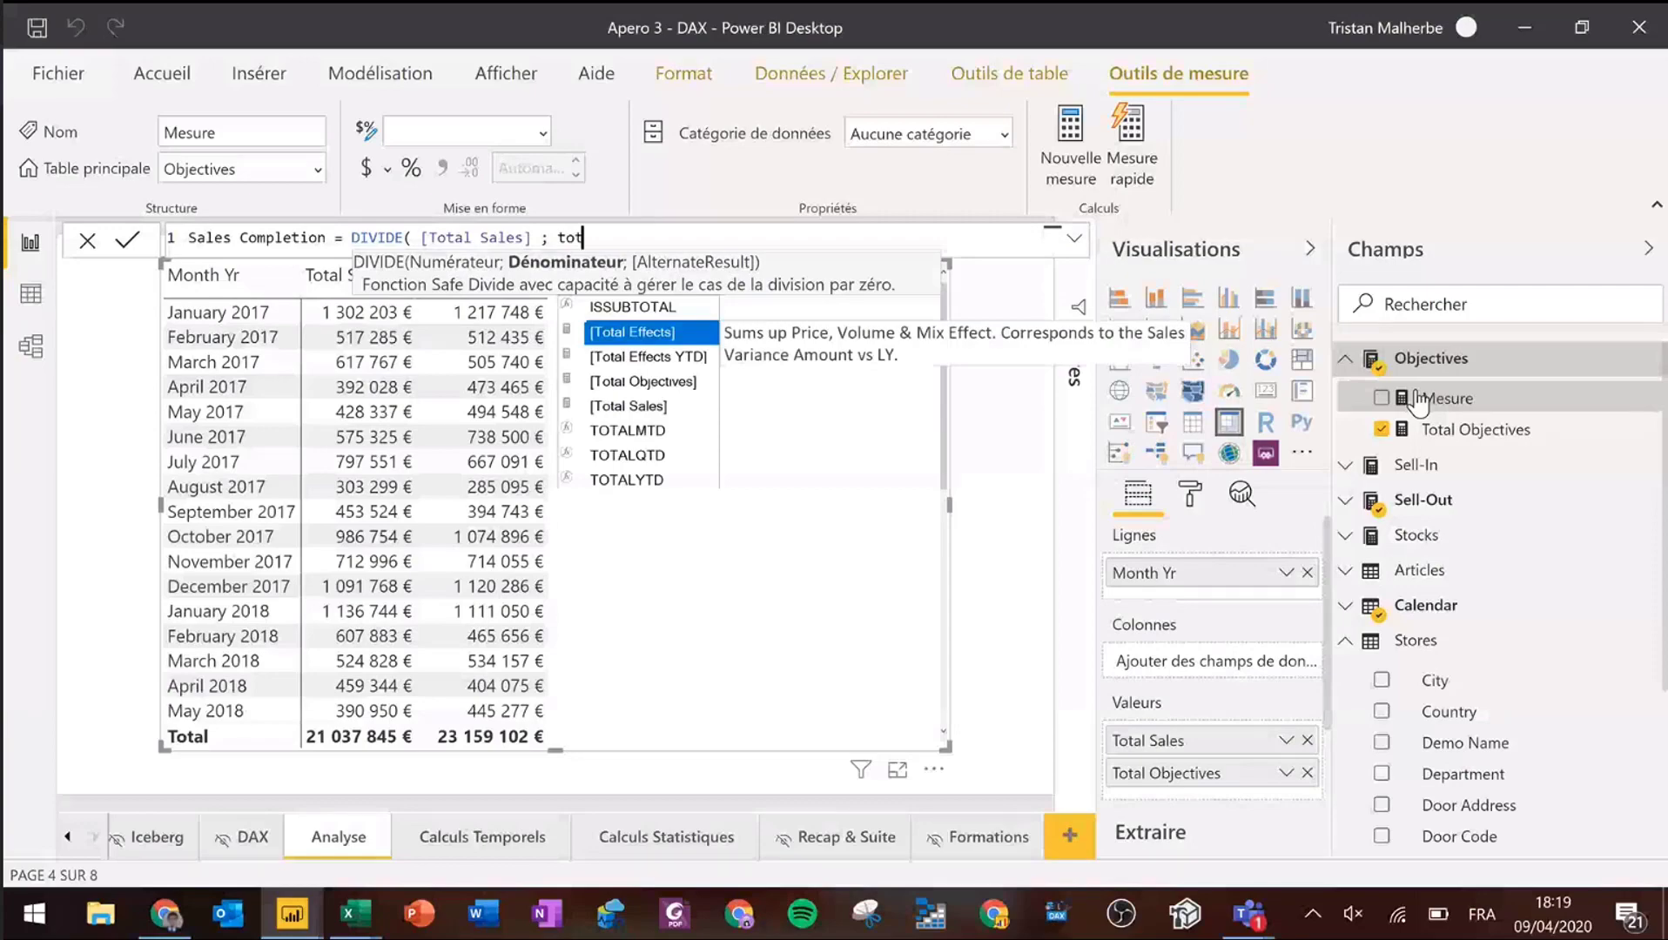
{"action": "key", "text": "Down"}
{"action": "key", "text": "Down"}
{"action": "key", "text": "Tab"}
{"action": "type", "text": ")"}
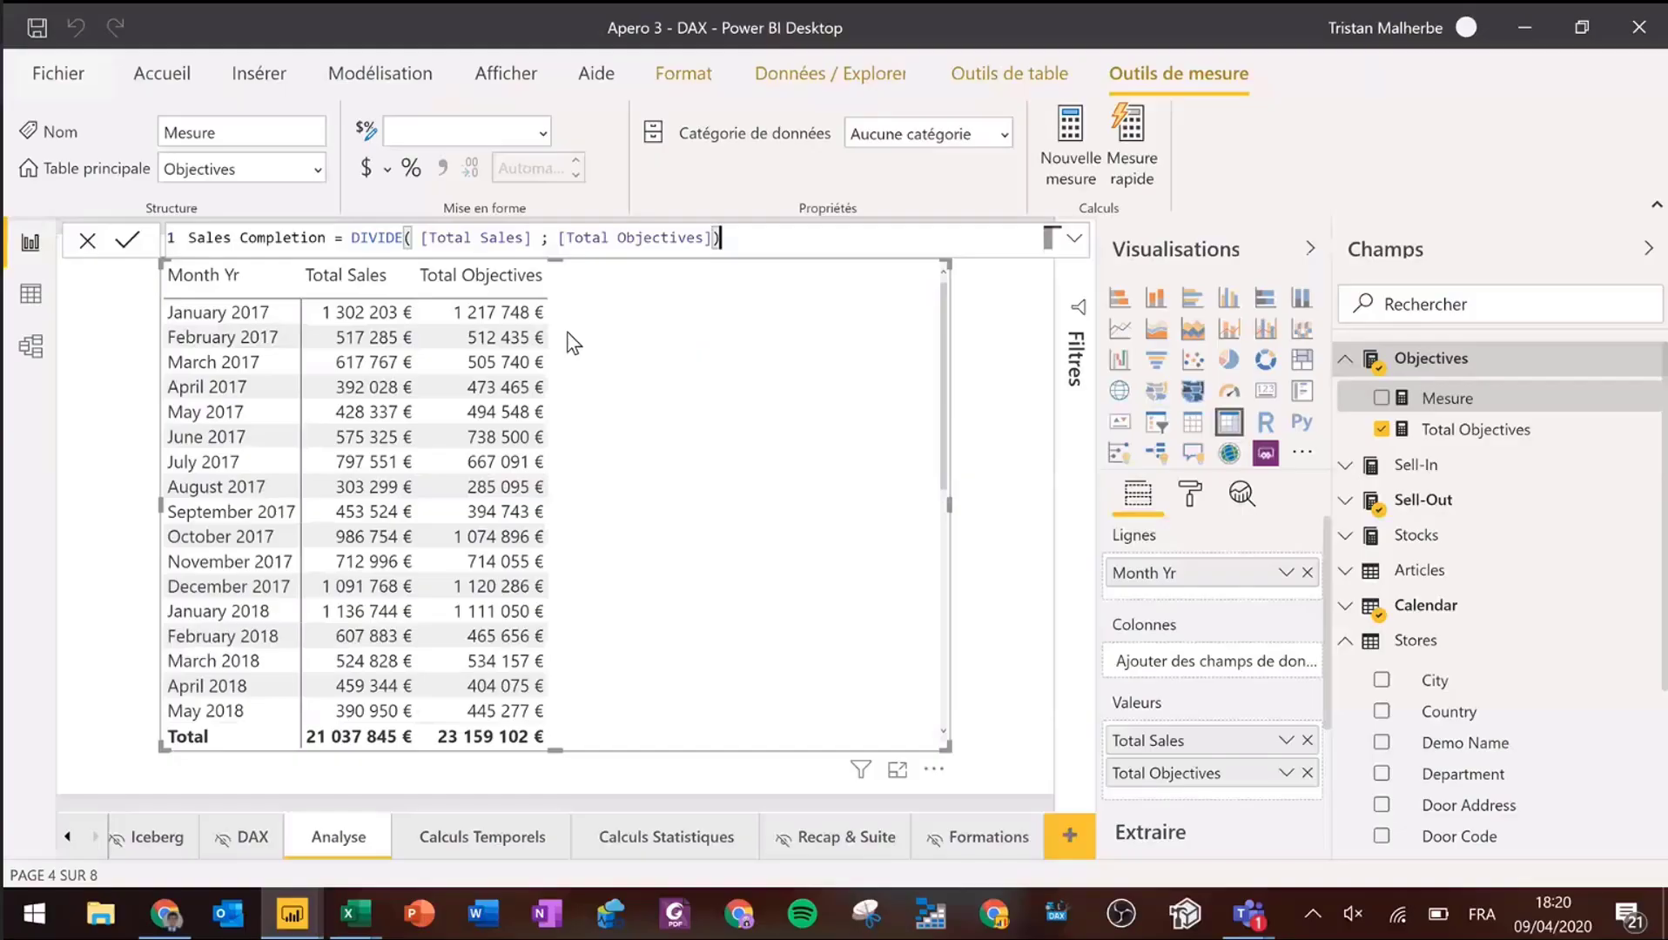
{"action": "key", "text": "Return"}
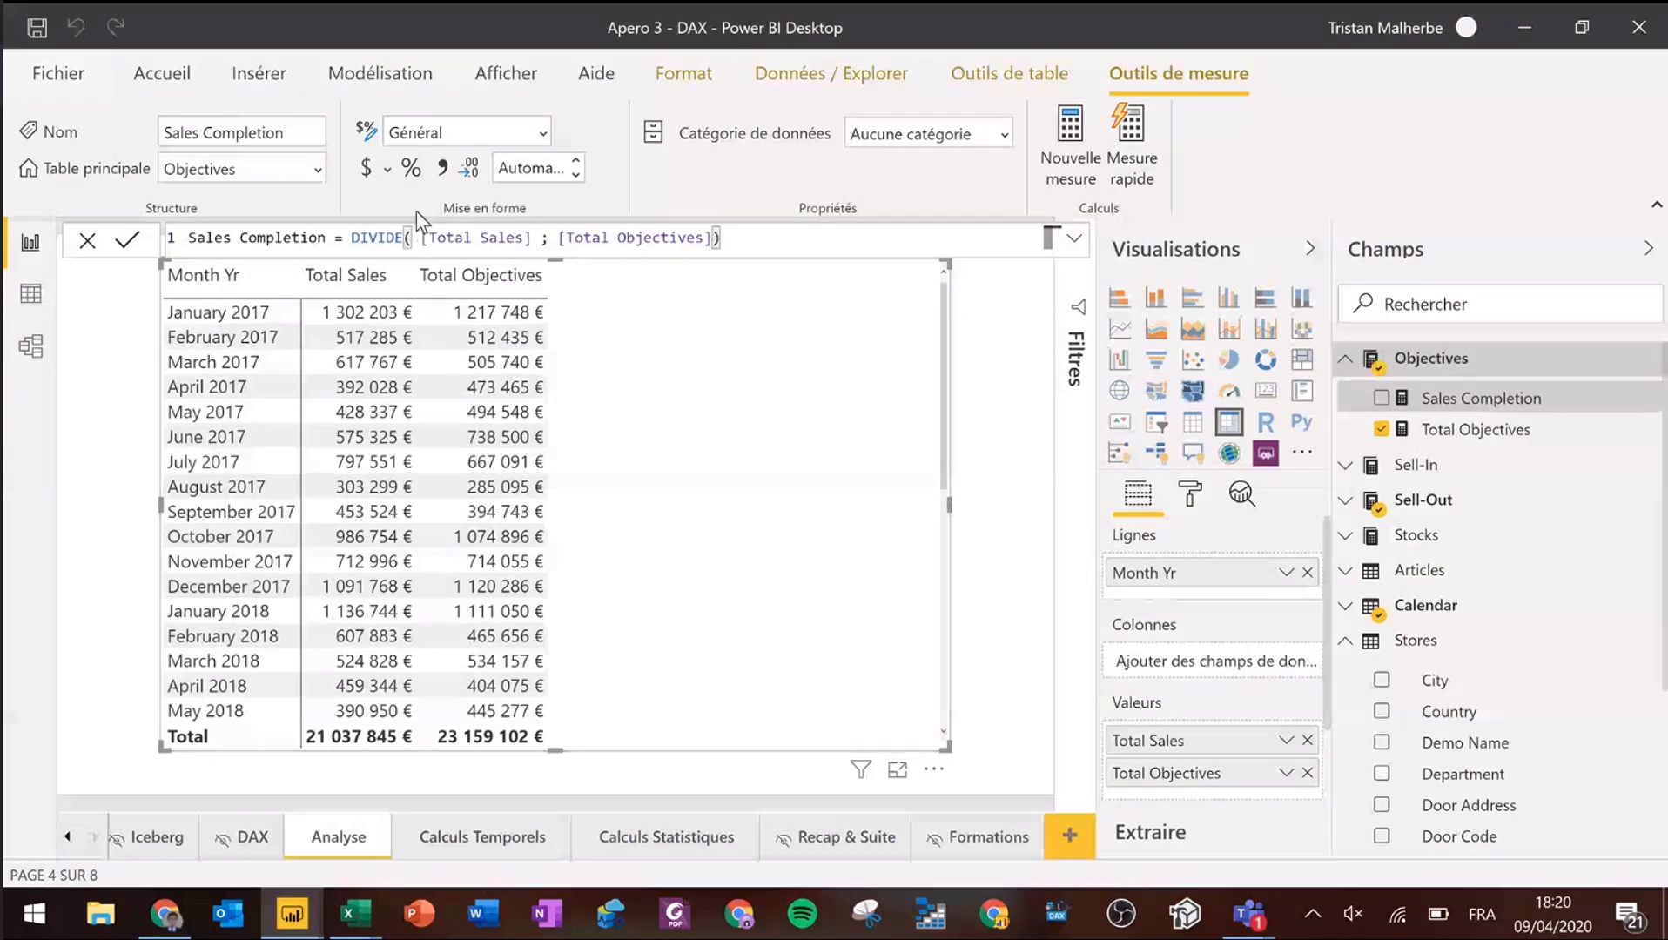
- Format the Sales Completion measure as a percentage with 1 decimal place and add it to the matrix values
{"action": "left_click", "coordinate": [410, 168]}
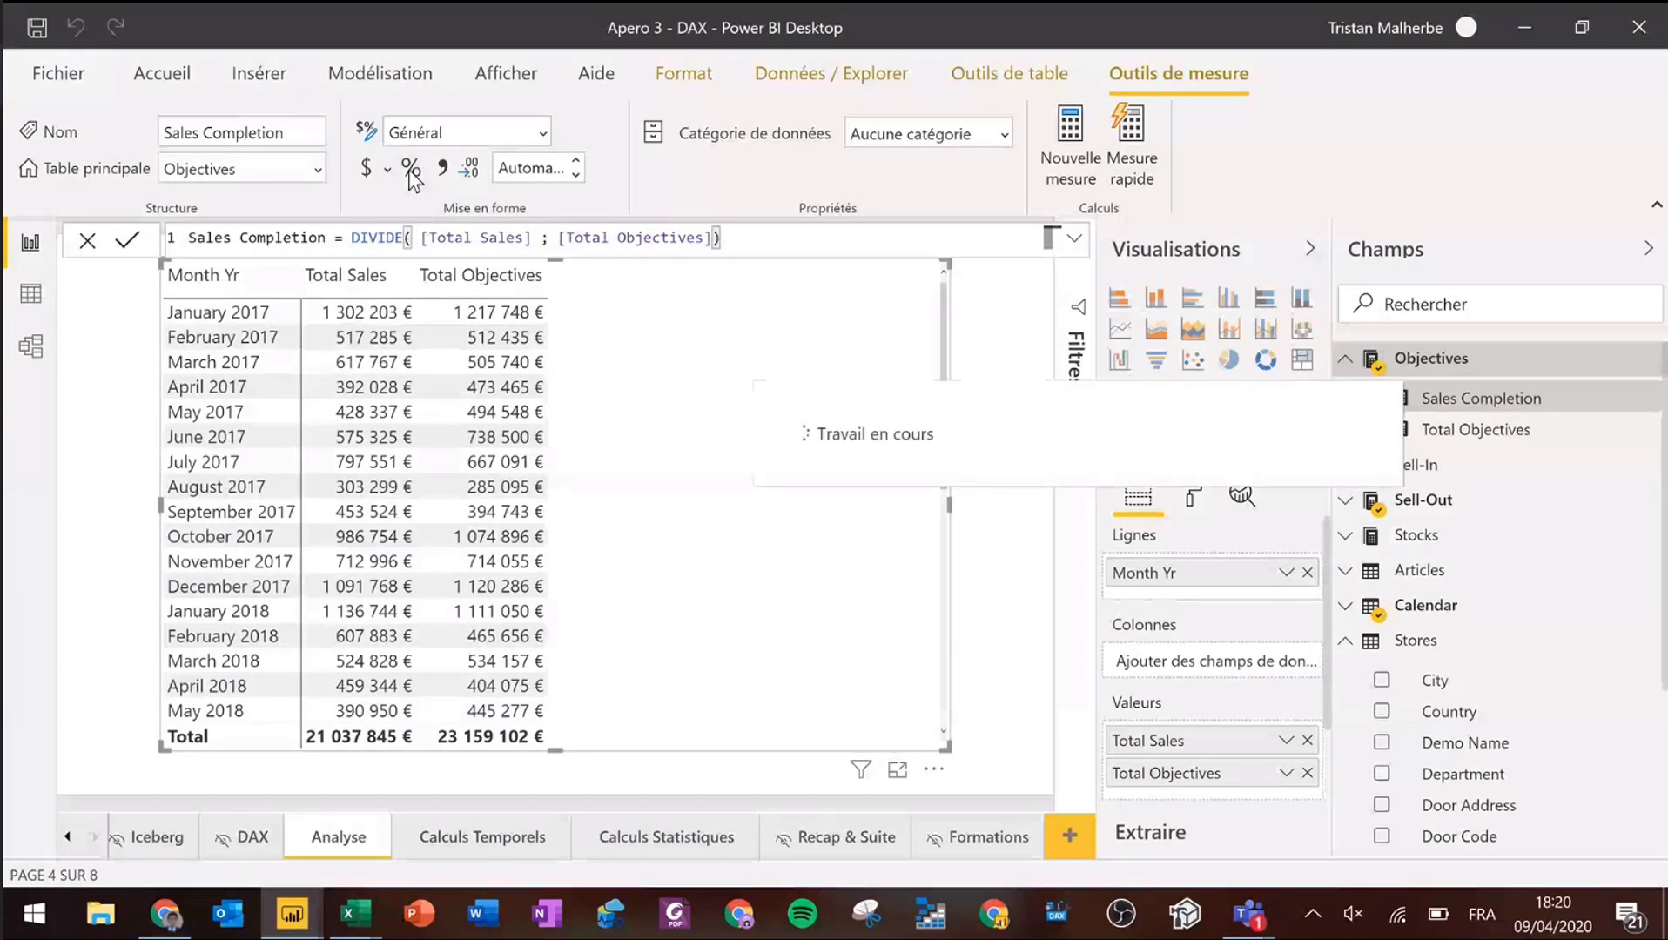
{"action": "left_click", "coordinate": [575, 174]}
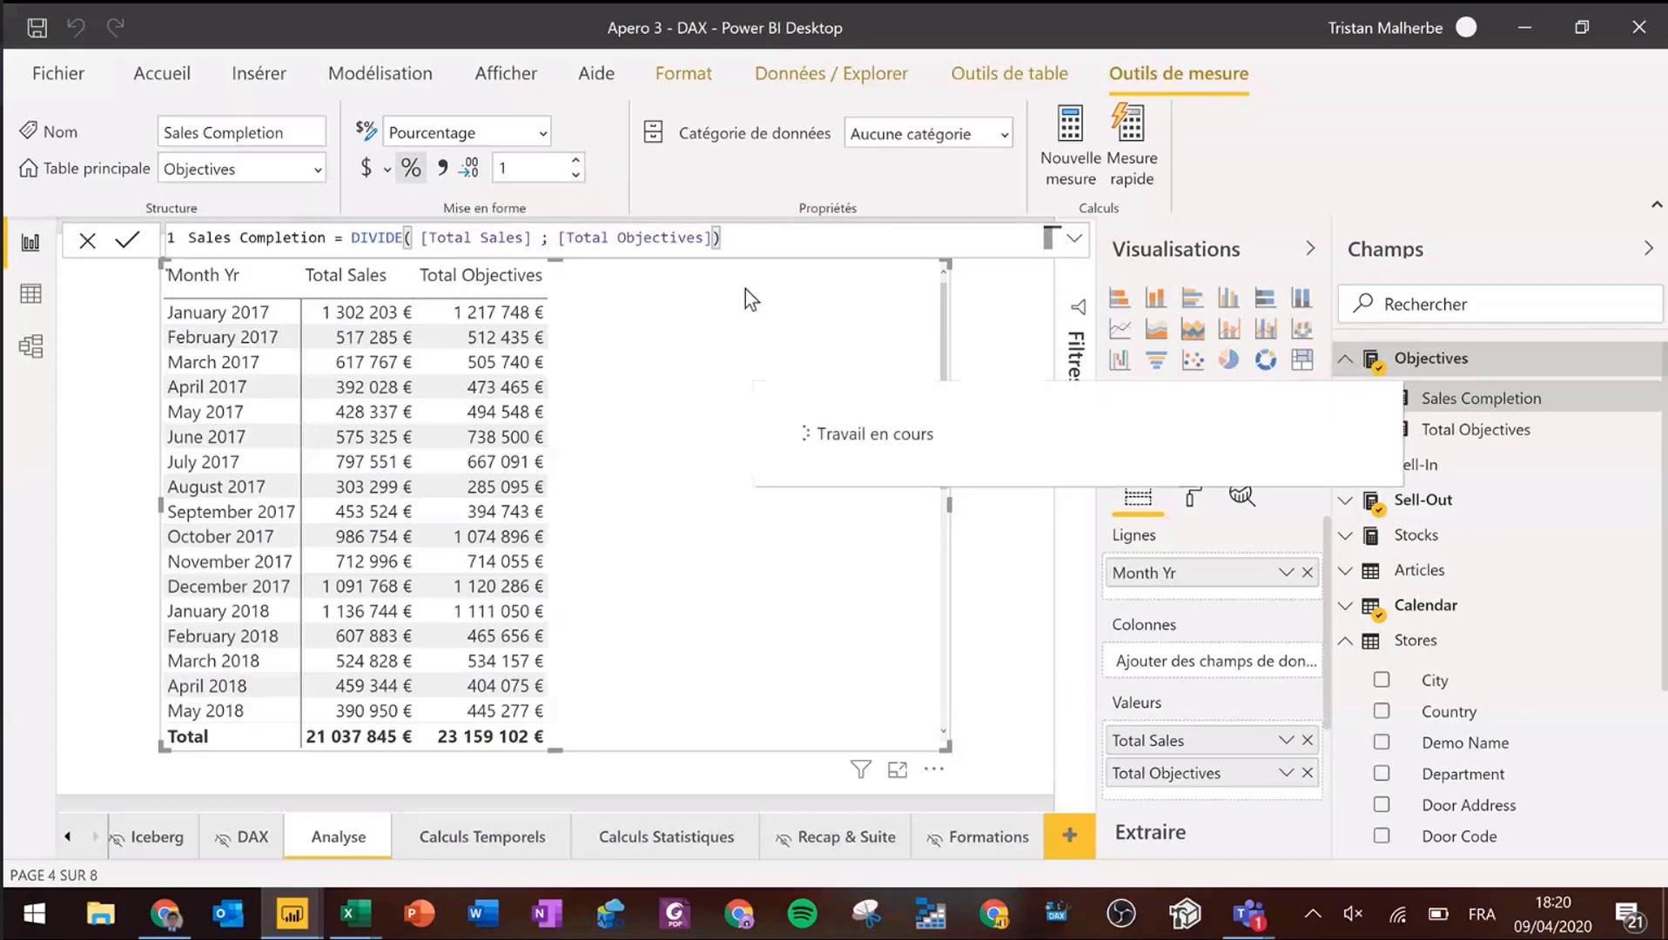
{"action": "left_click", "coordinate": [1381, 398]}
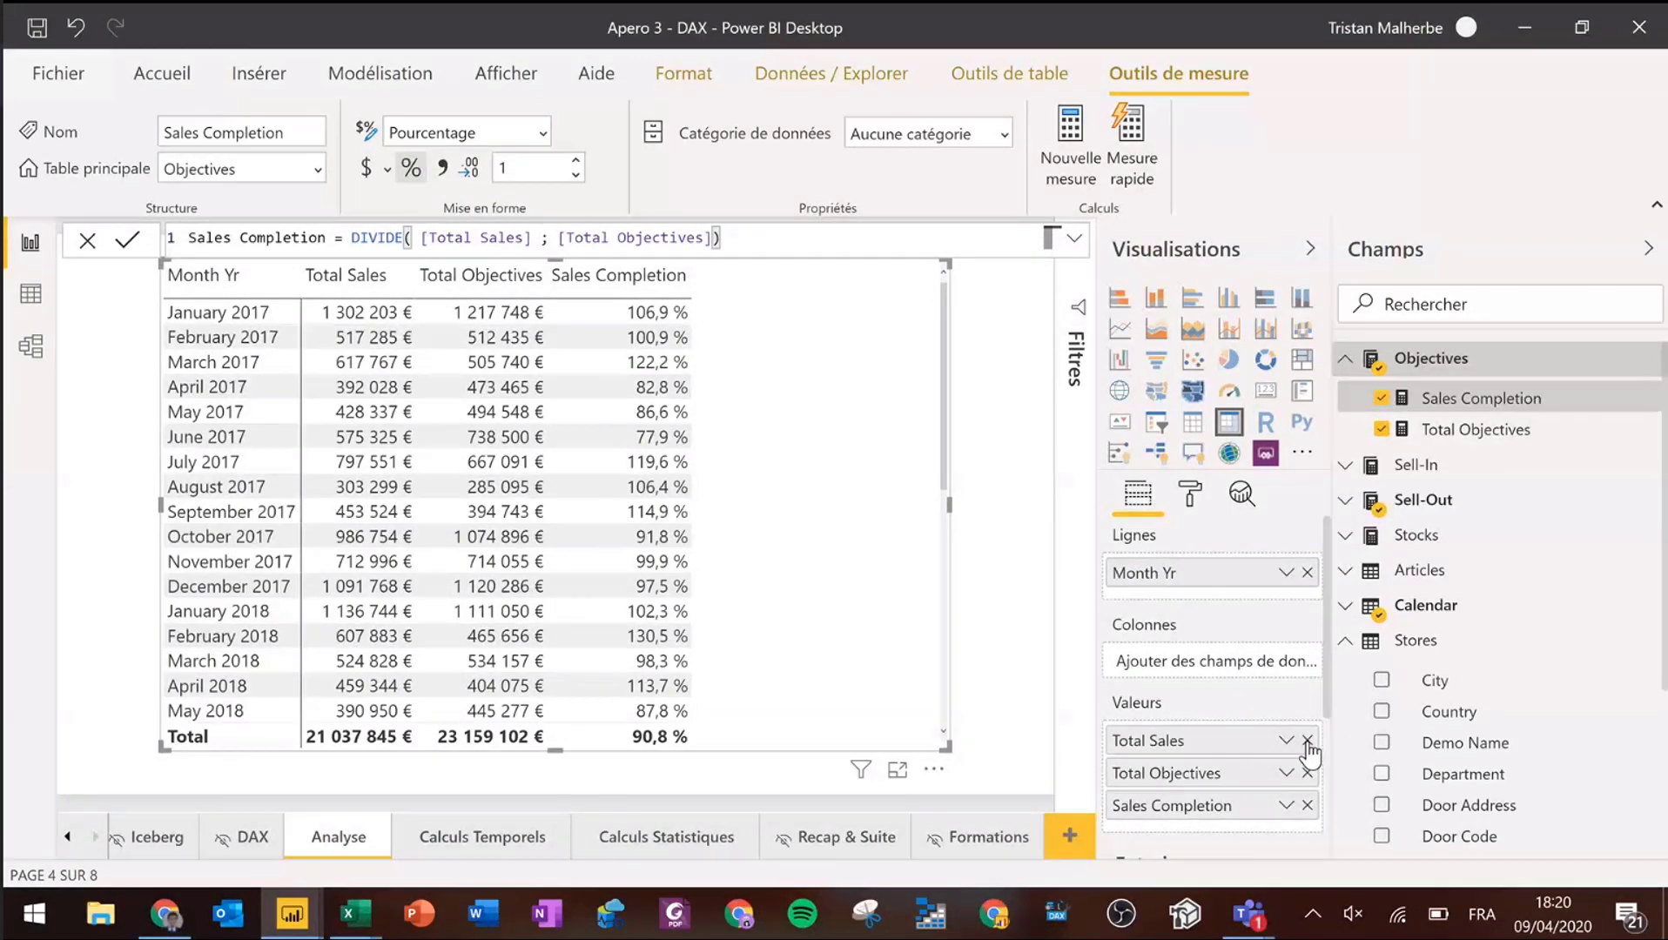
- Remove Total Sales and Total Objectives from the matrix values and shift the matrix slightly on the page
{"action": "left_click", "coordinate": [1308, 742]}
{"action": "left_click", "coordinate": [1307, 742]}
{"action": "left_click_drag", "start_coordinate": [709, 530], "coordinate": [700, 470]}
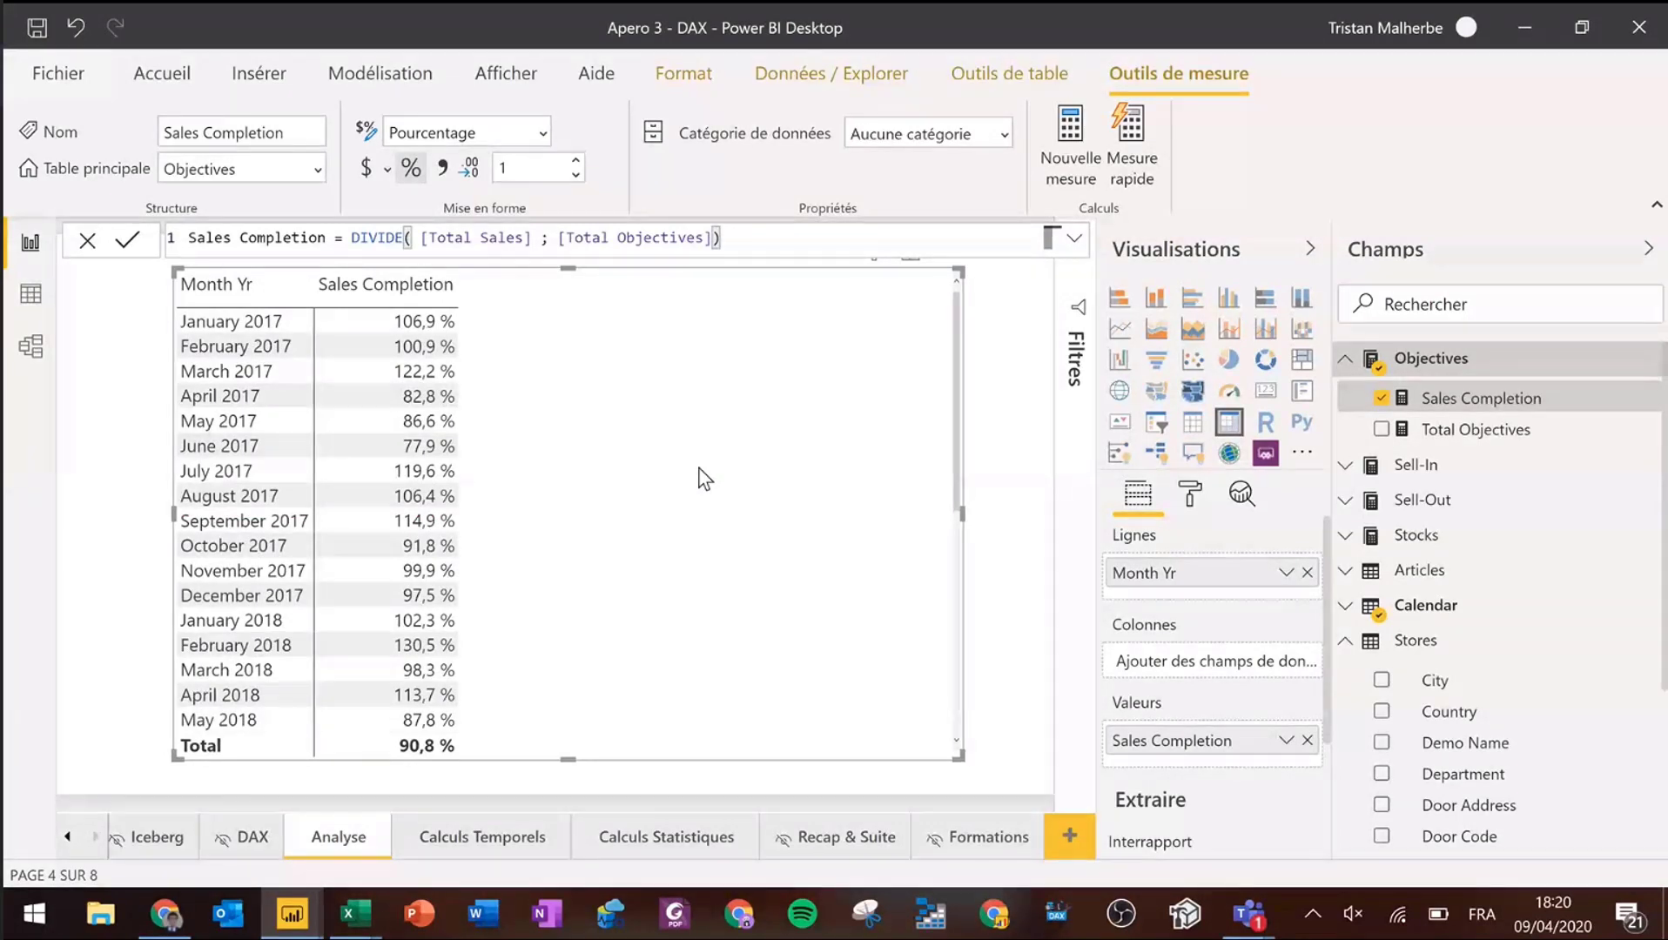
- Review the Calendar fields and the Sales Completion formula, marking rows of the monthly matrix with red strokes
{"action": "left_click", "coordinate": [1350, 364]}
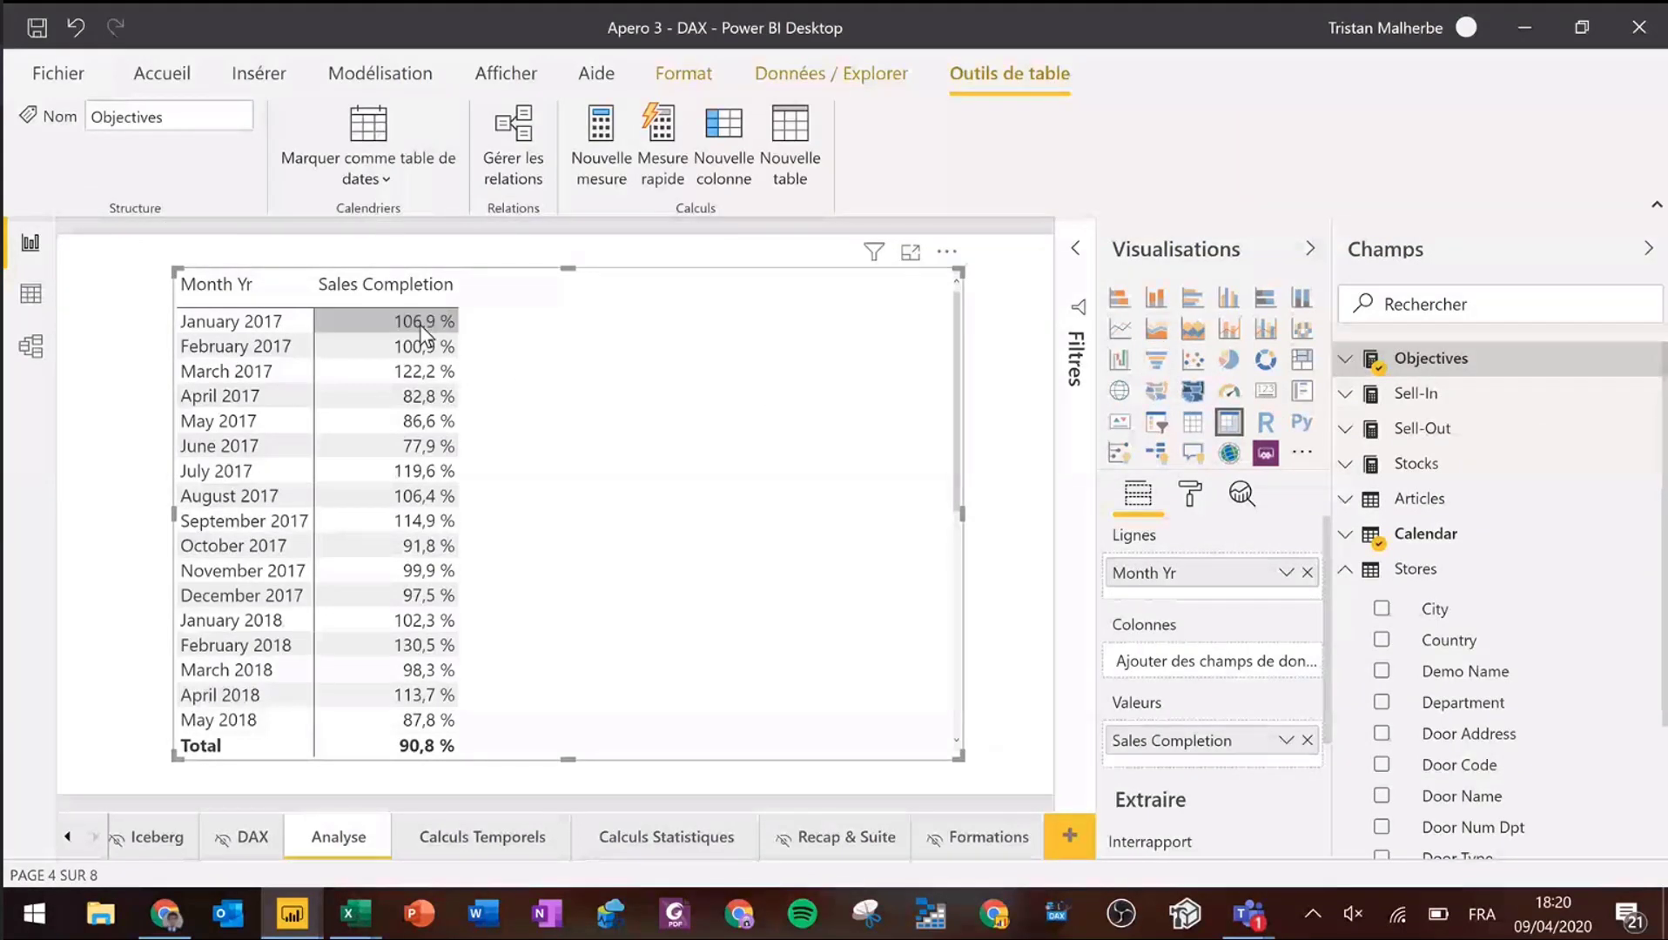
{"action": "left_click", "coordinate": [1346, 538]}
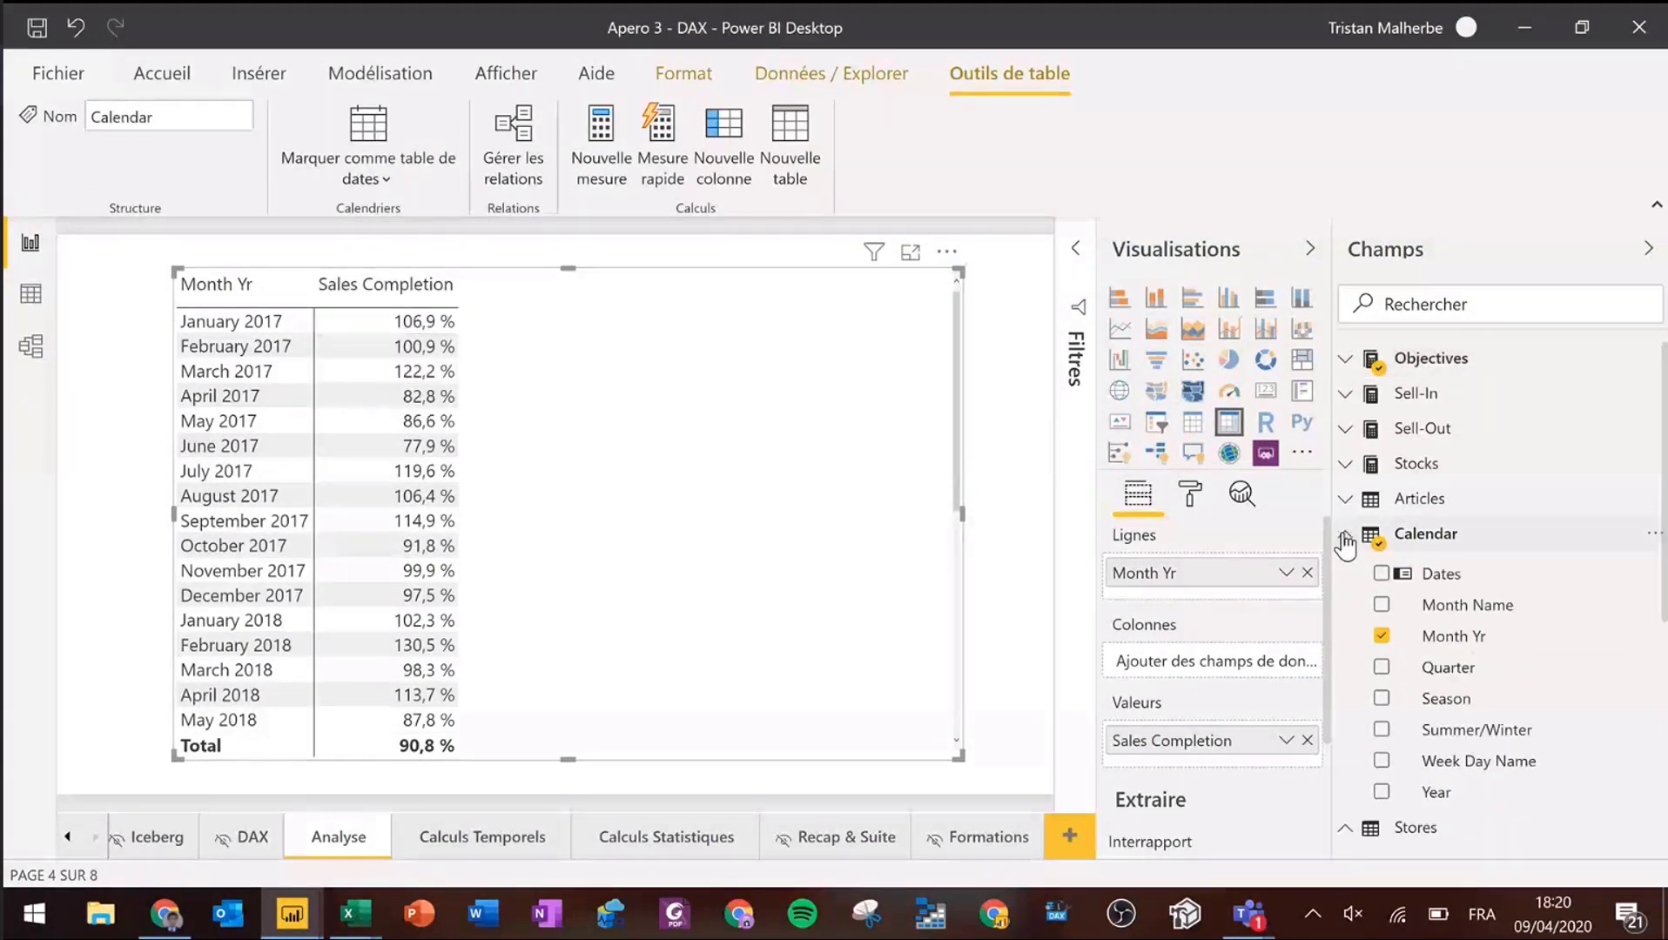
{"action": "left_click", "coordinate": [1345, 359]}
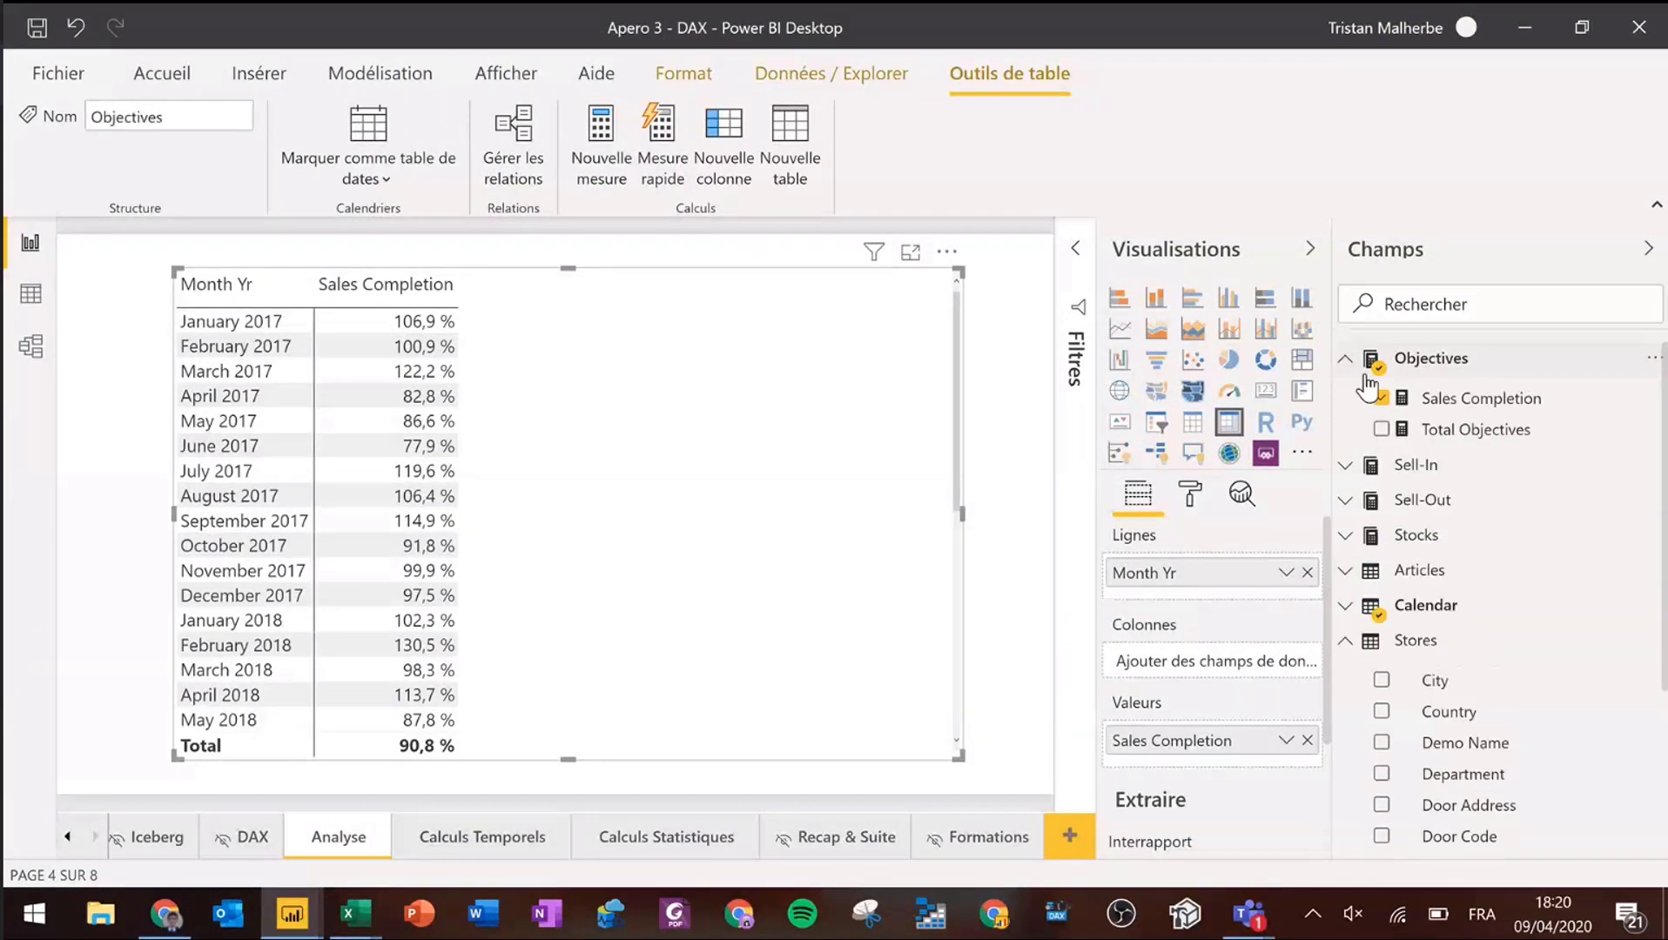
{"action": "left_click", "coordinate": [1441, 402]}
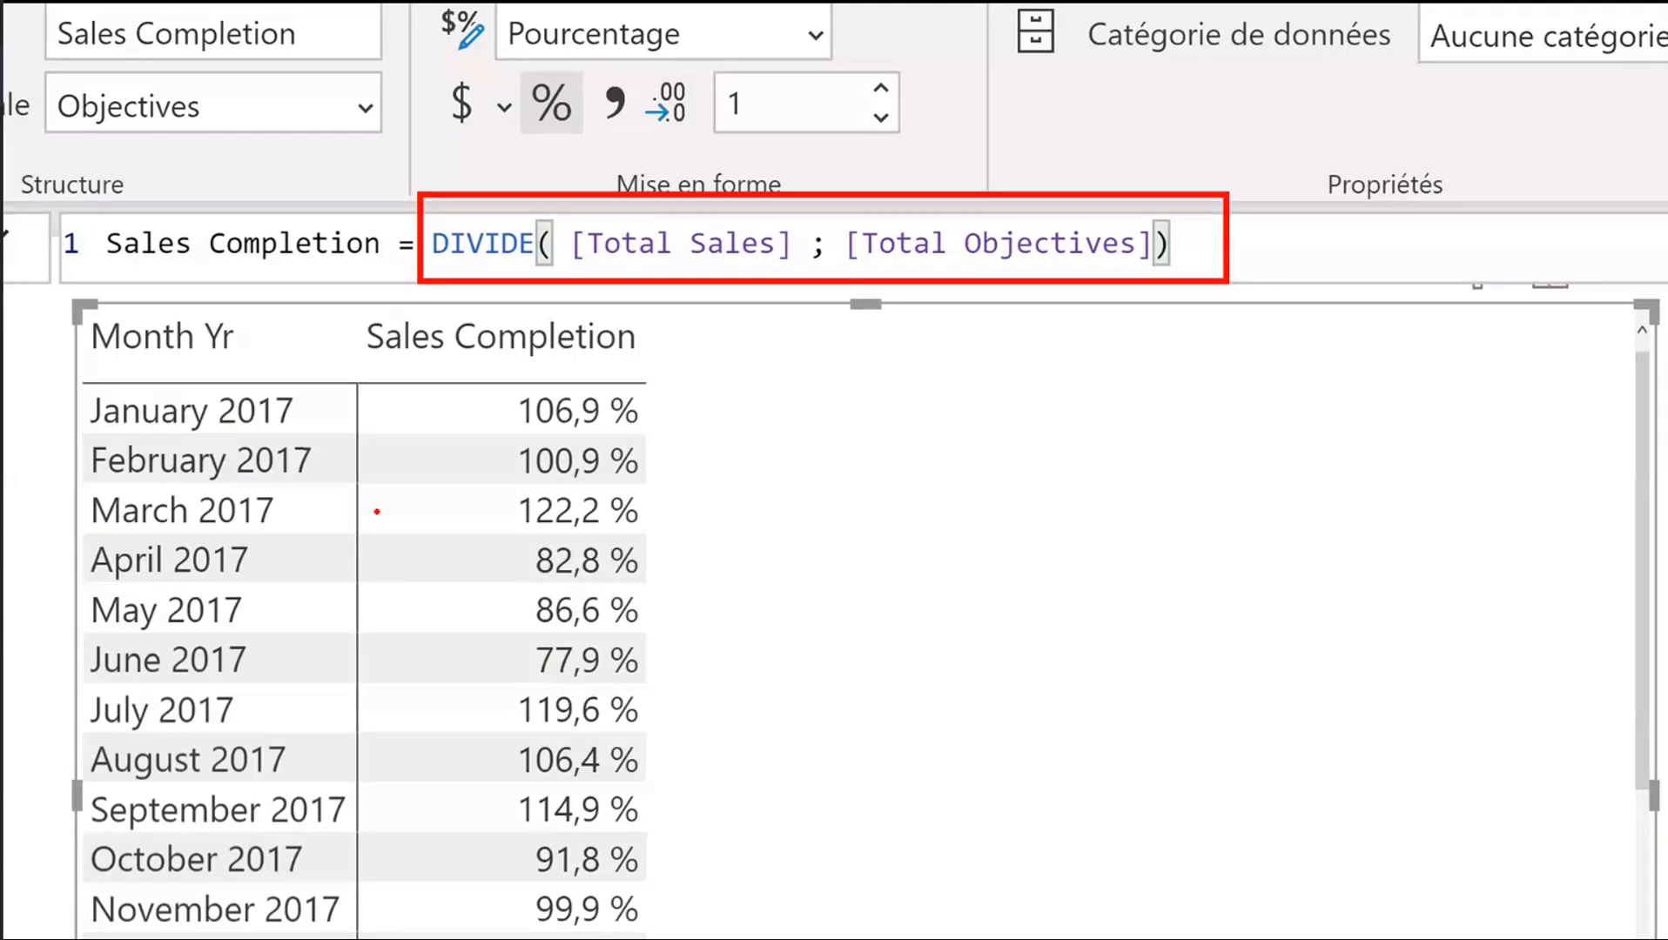
{"action": "left_click_drag", "start_coordinate": [383, 510], "coordinate": [290, 608]}
{"action": "left_click_drag", "start_coordinate": [392, 658], "coordinate": [291, 725]}
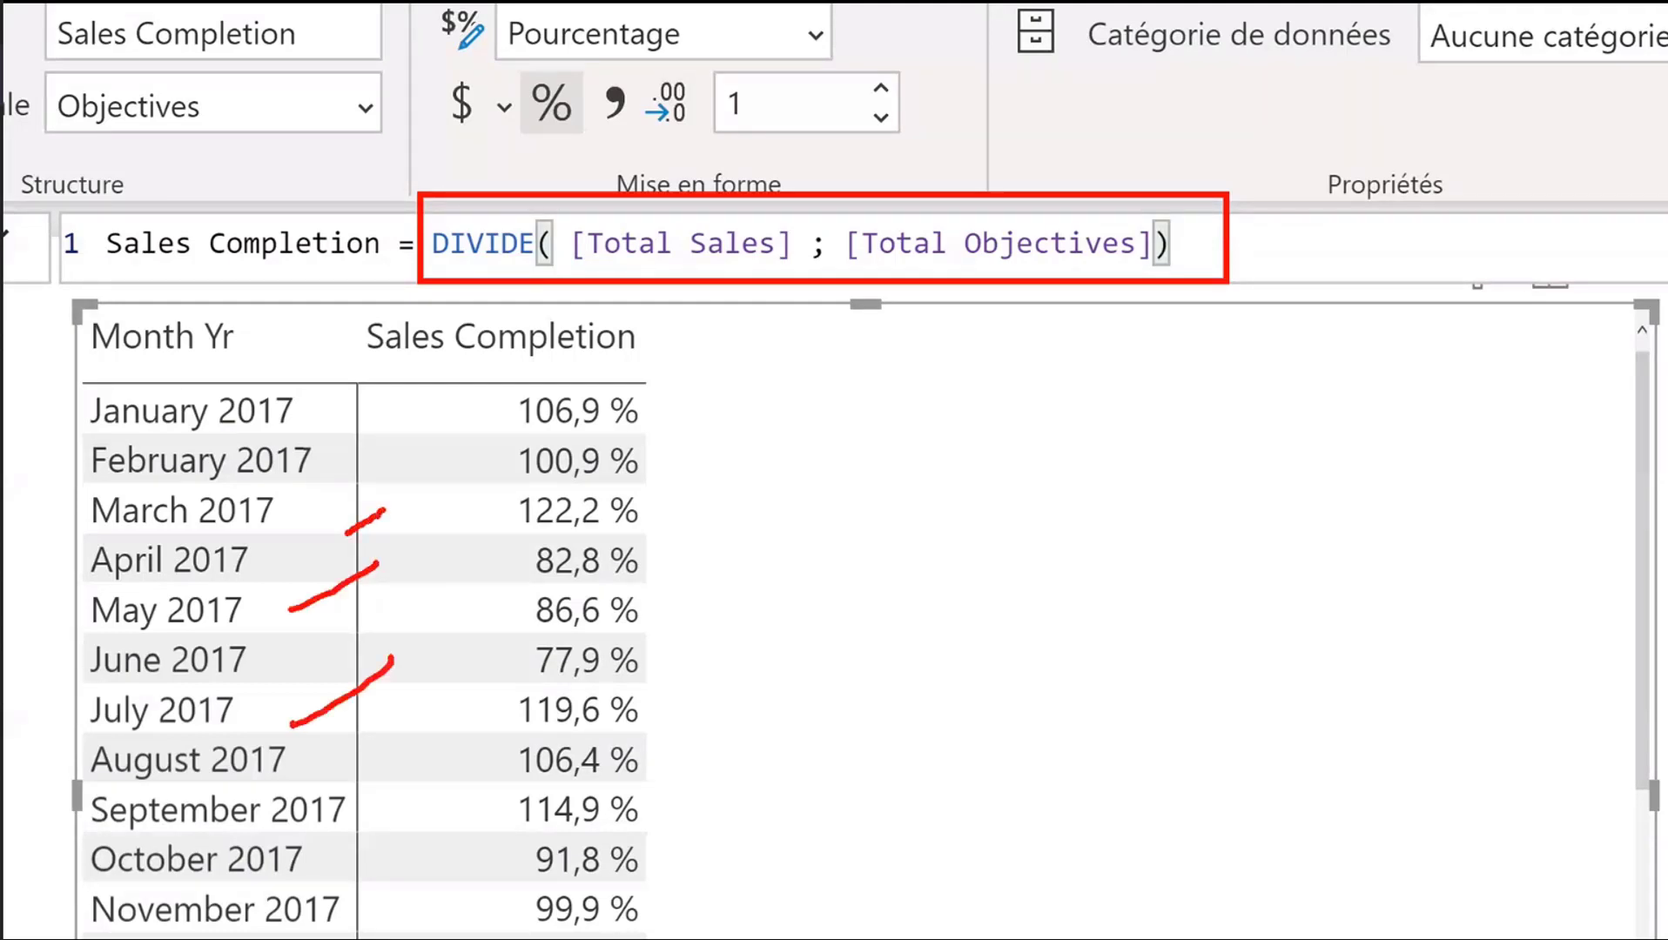
{"action": "key", "text": "Escape"}
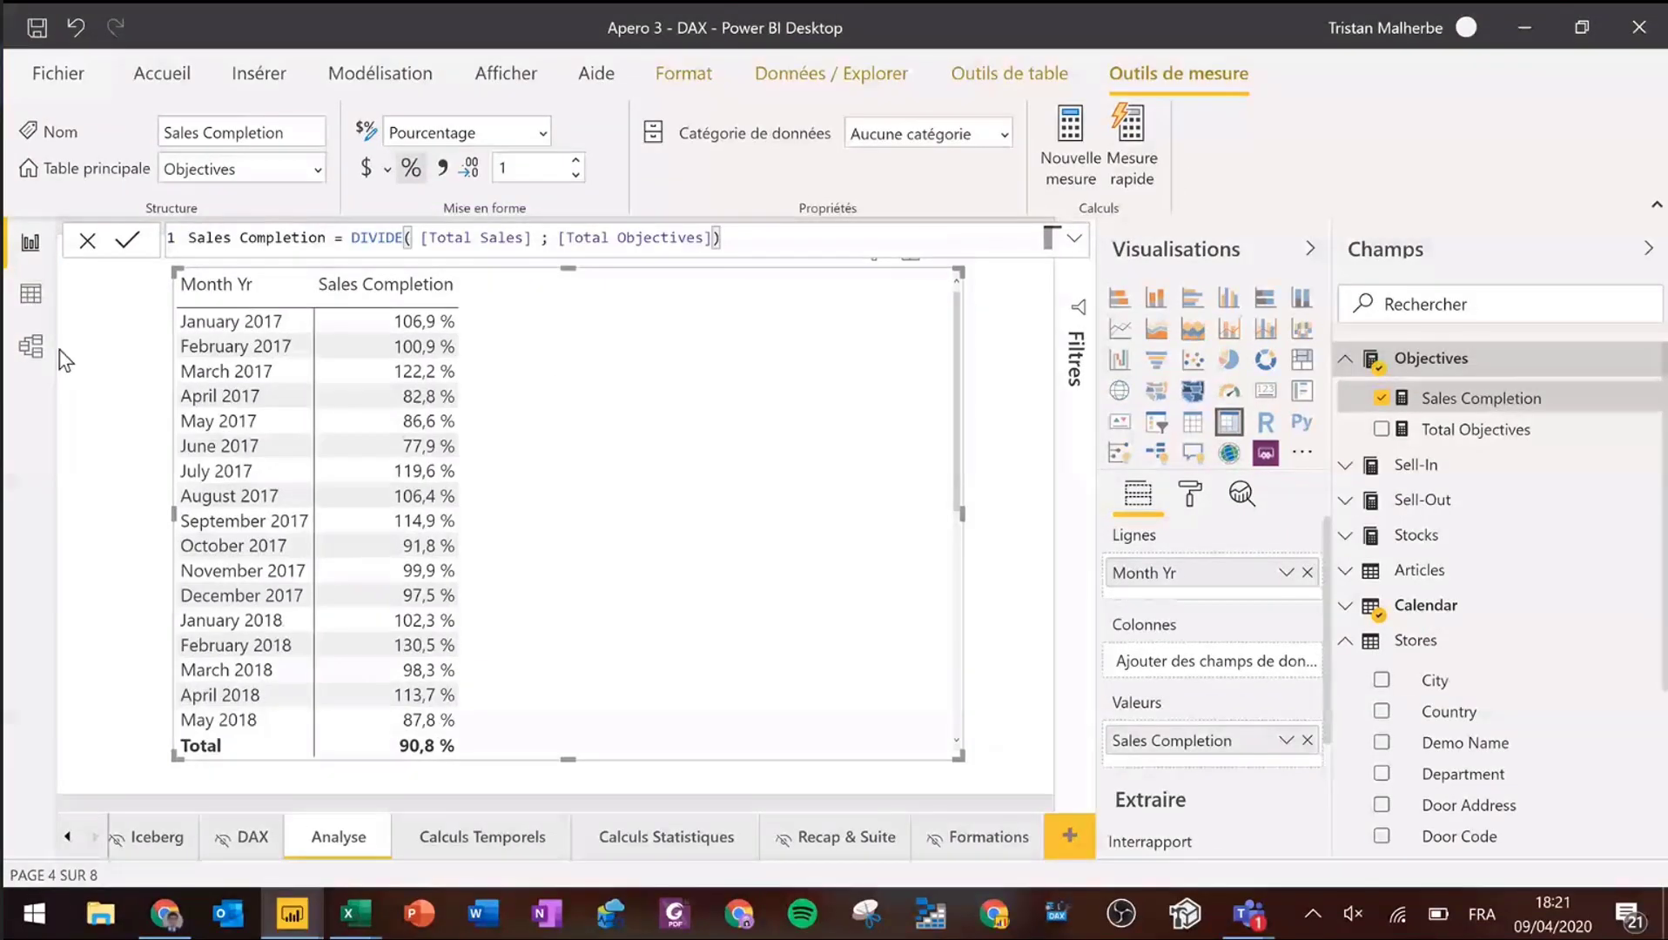
- Examine the Sell-Out - Objectives model diagram, marking with arrows how Articles and Stores filter the Sell-Out and Objectives tables
{"action": "left_click", "coordinate": [31, 347]}
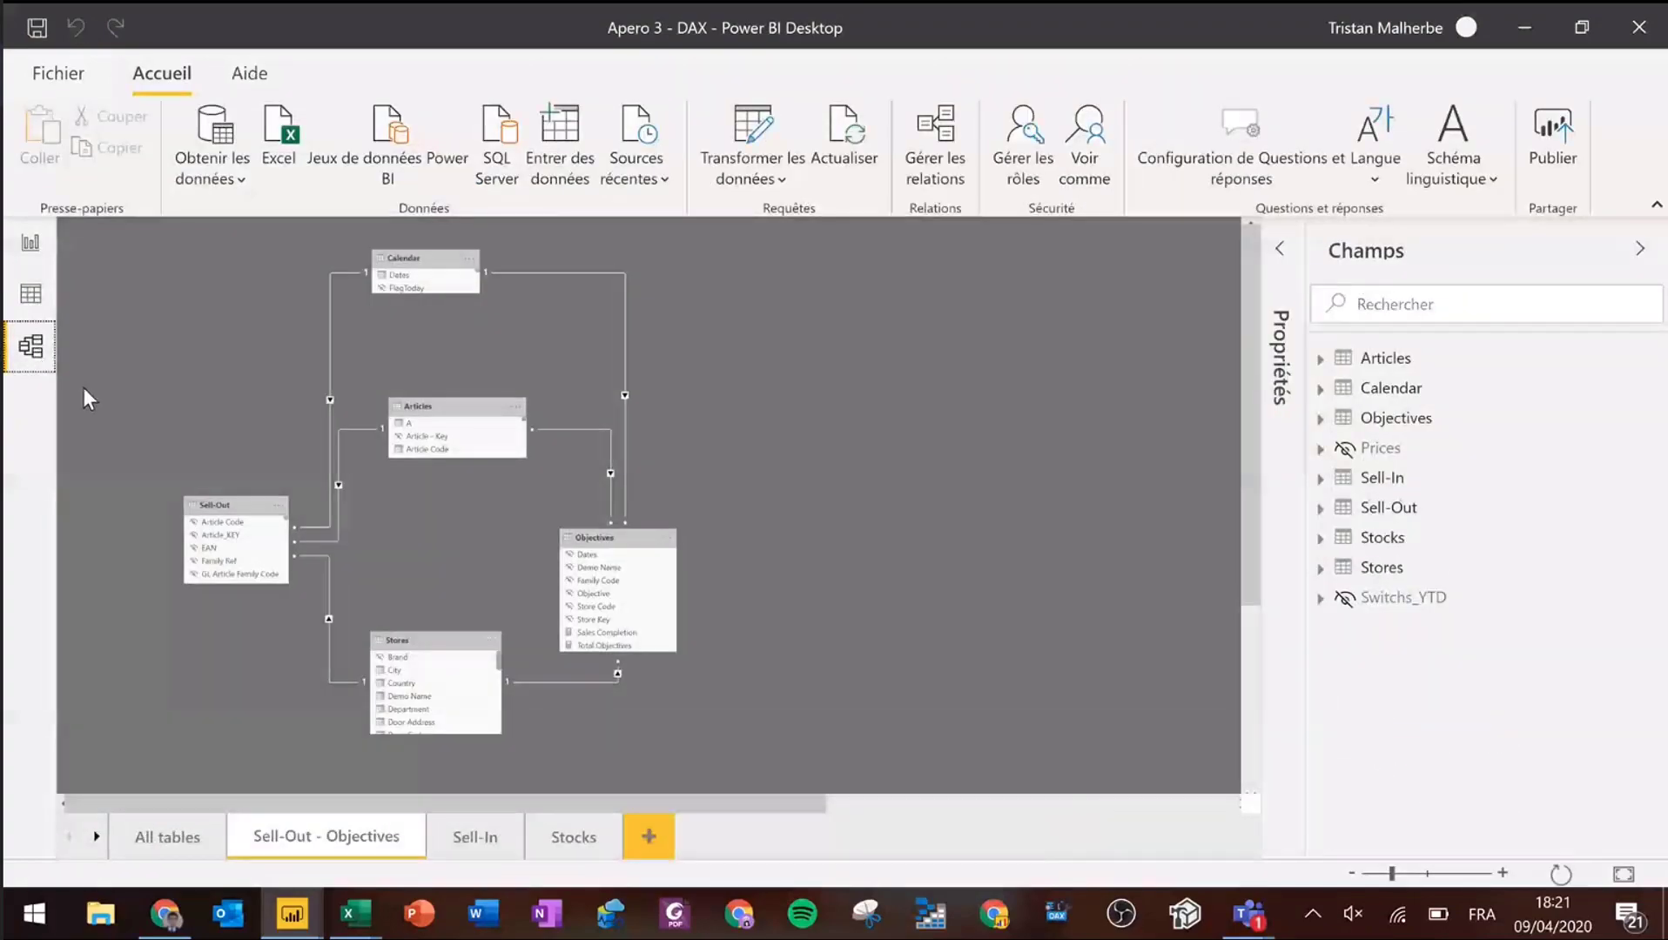
{"action": "key", "text": "ctrl+1"}
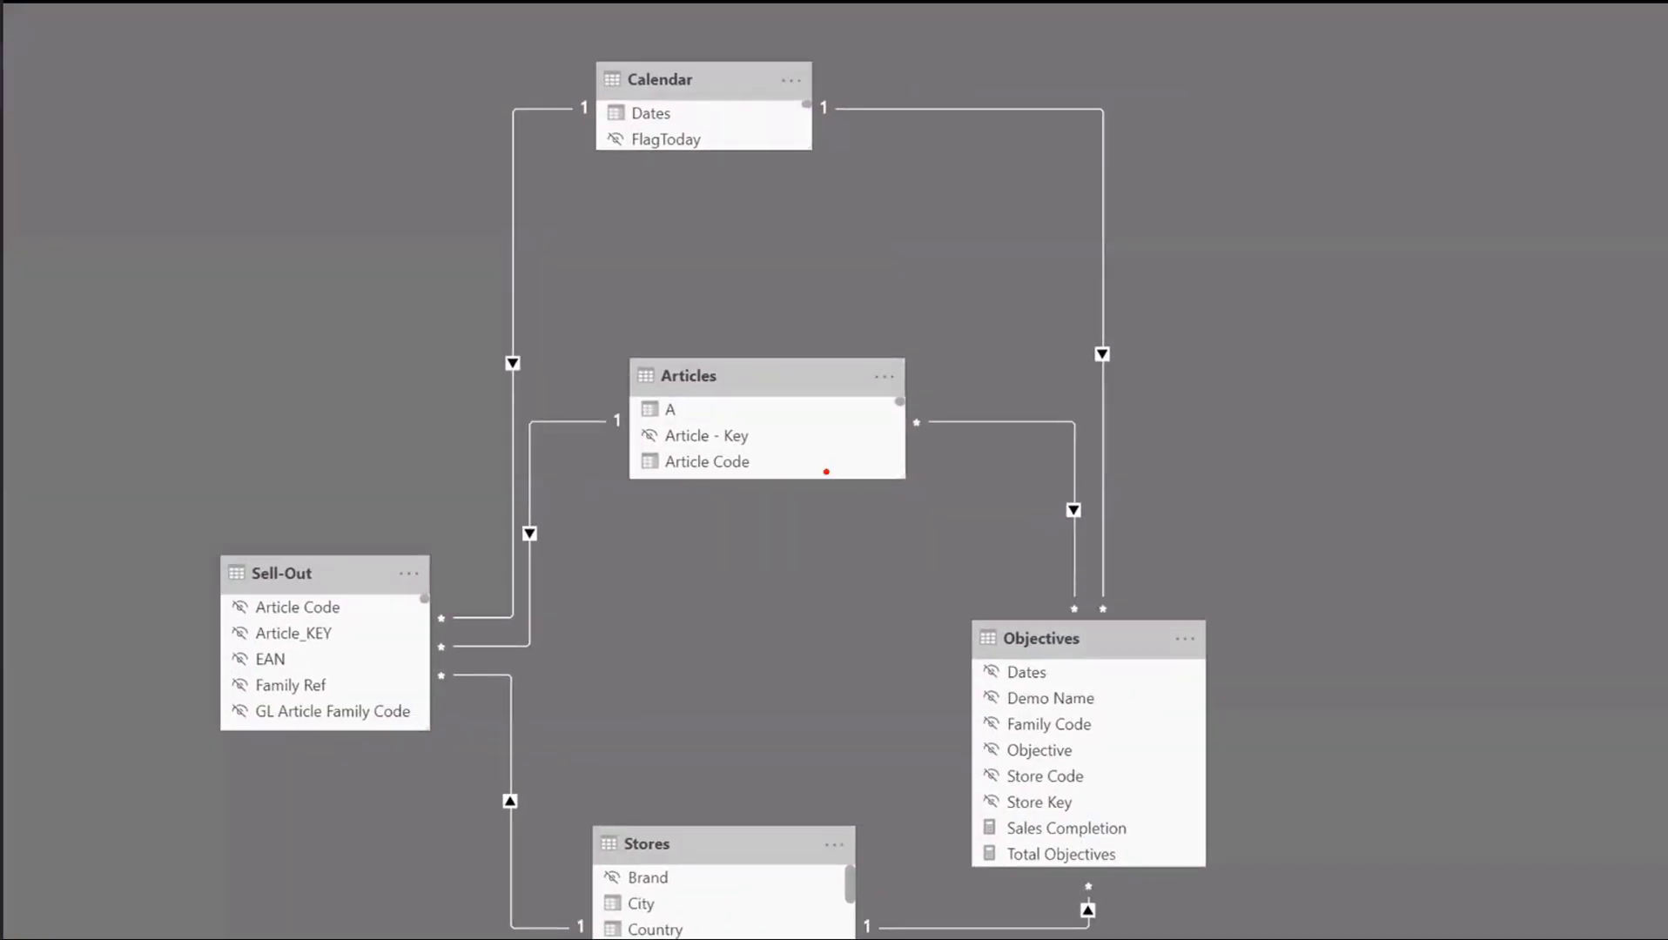
{"action": "left_click_drag", "start_coordinate": [447, 618], "coordinate": [654, 494]}
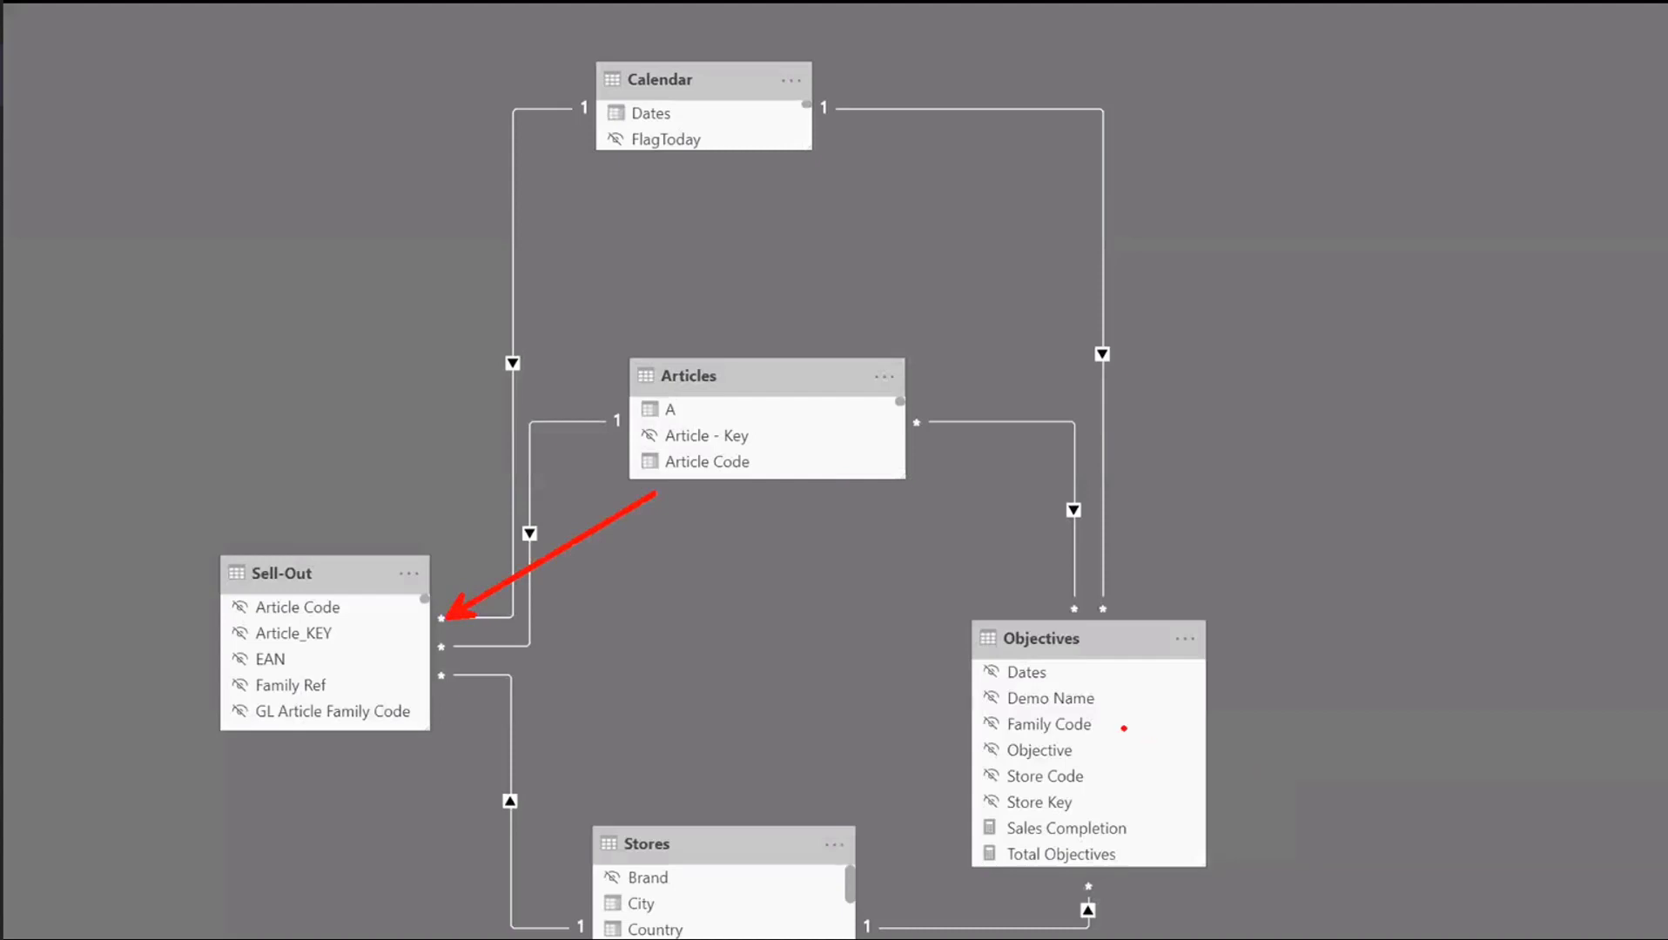
{"action": "left_click_drag", "start_coordinate": [1013, 650], "coordinate": [838, 453]}
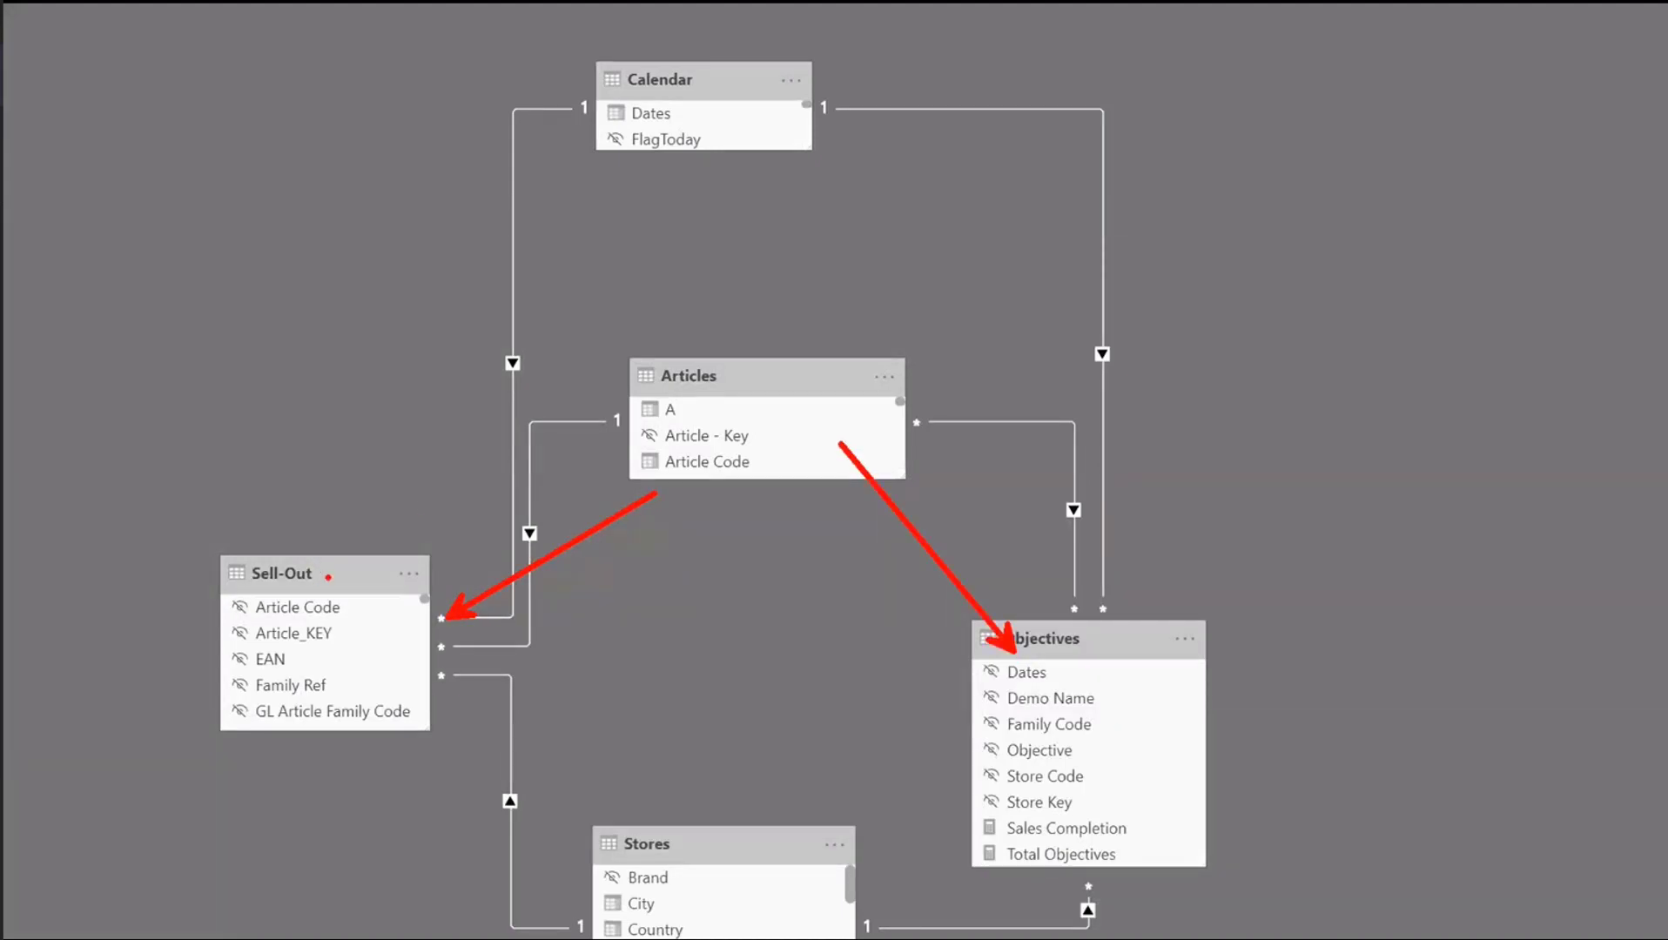
{"action": "left_click_drag", "start_coordinate": [329, 577], "coordinate": [360, 554]}
{"action": "left_click_drag", "start_coordinate": [444, 701], "coordinate": [558, 841]}
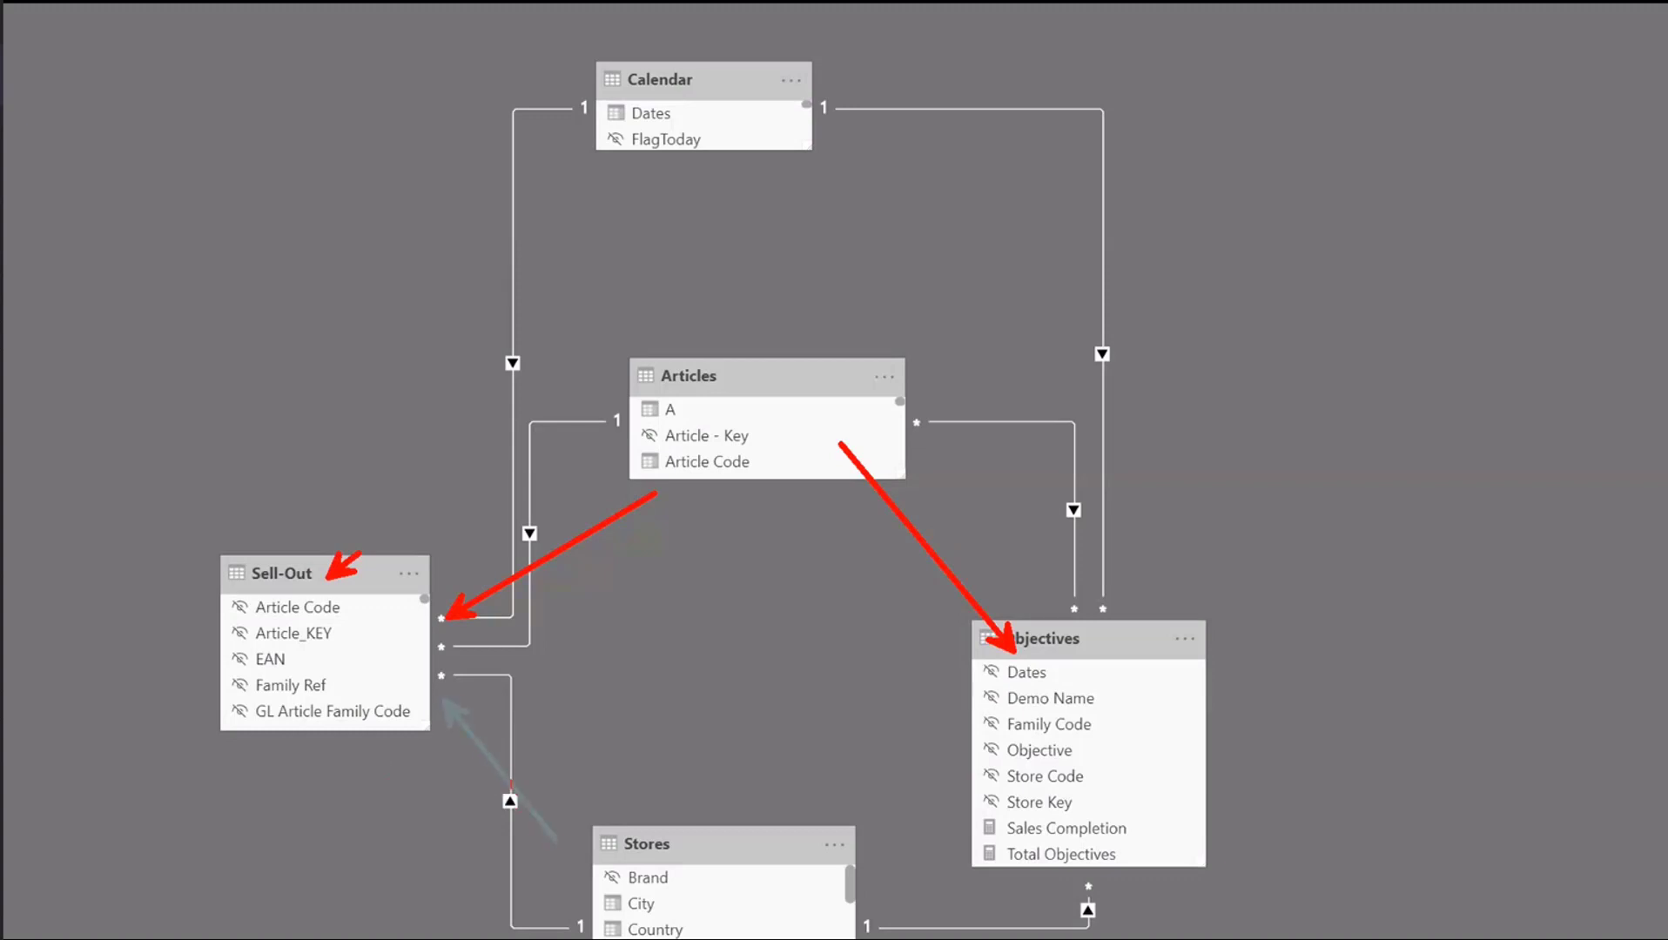
{"action": "left_click_drag", "start_coordinate": [1088, 798], "coordinate": [849, 849]}
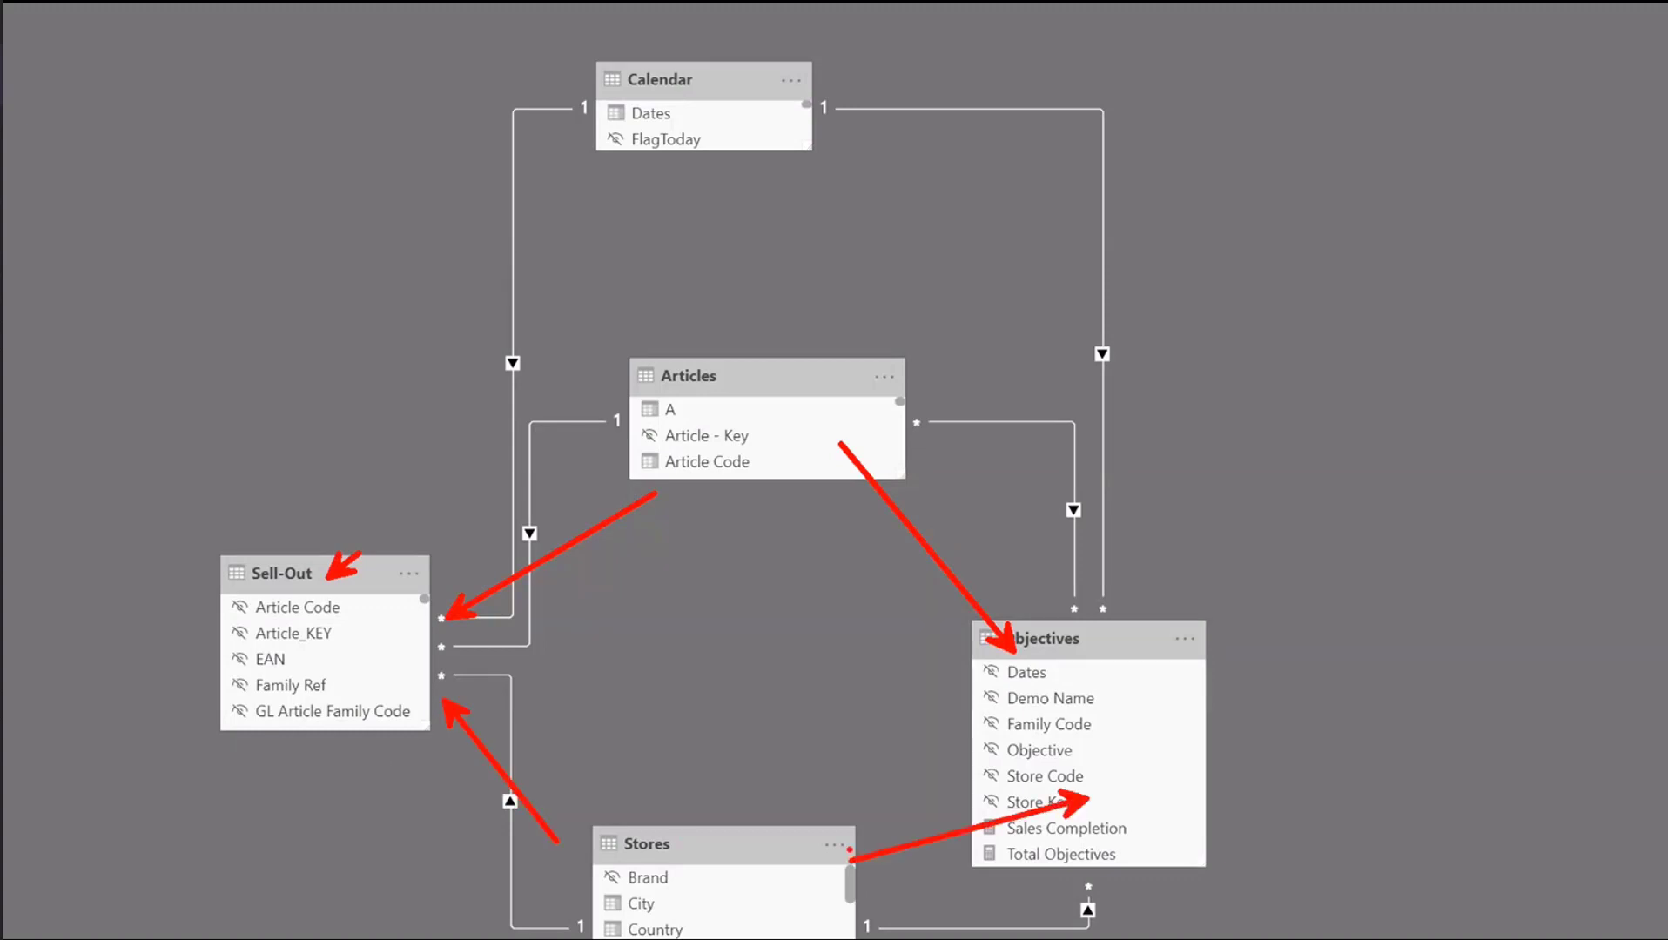
{"action": "key", "text": "Escape"}
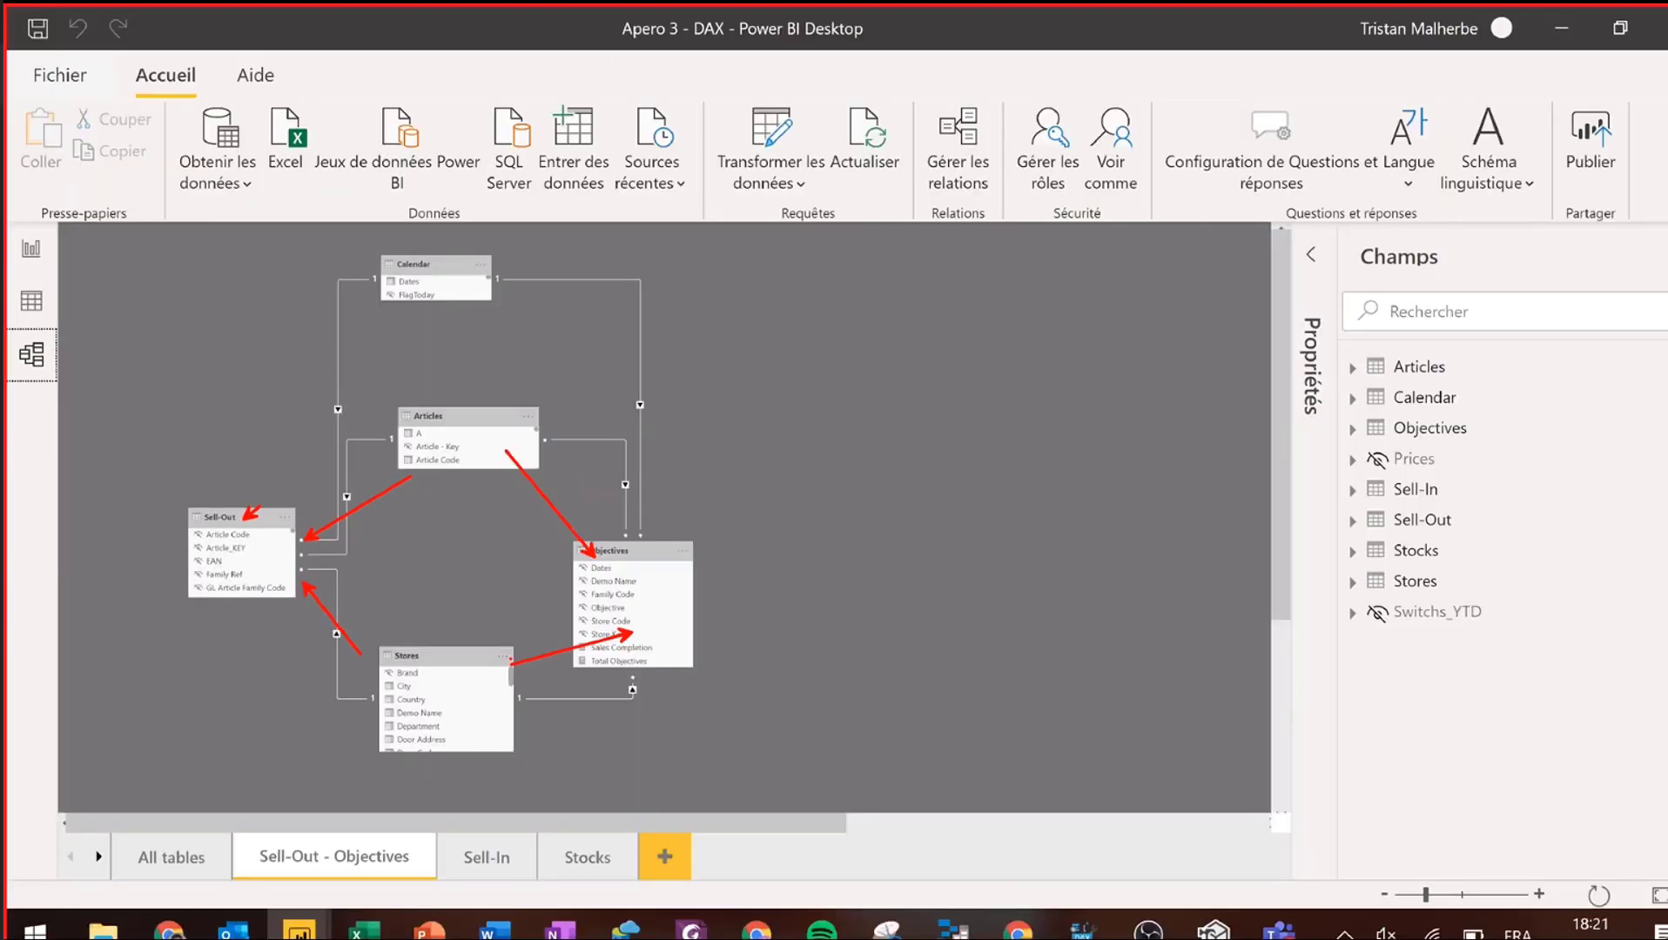
- Add the Door Code field from the Stores table to the columns of the Analyse page's matrix and show the matrix in focus mode
{"action": "left_click", "coordinate": [32, 248]}
{"action": "left_click", "coordinate": [455, 414]}
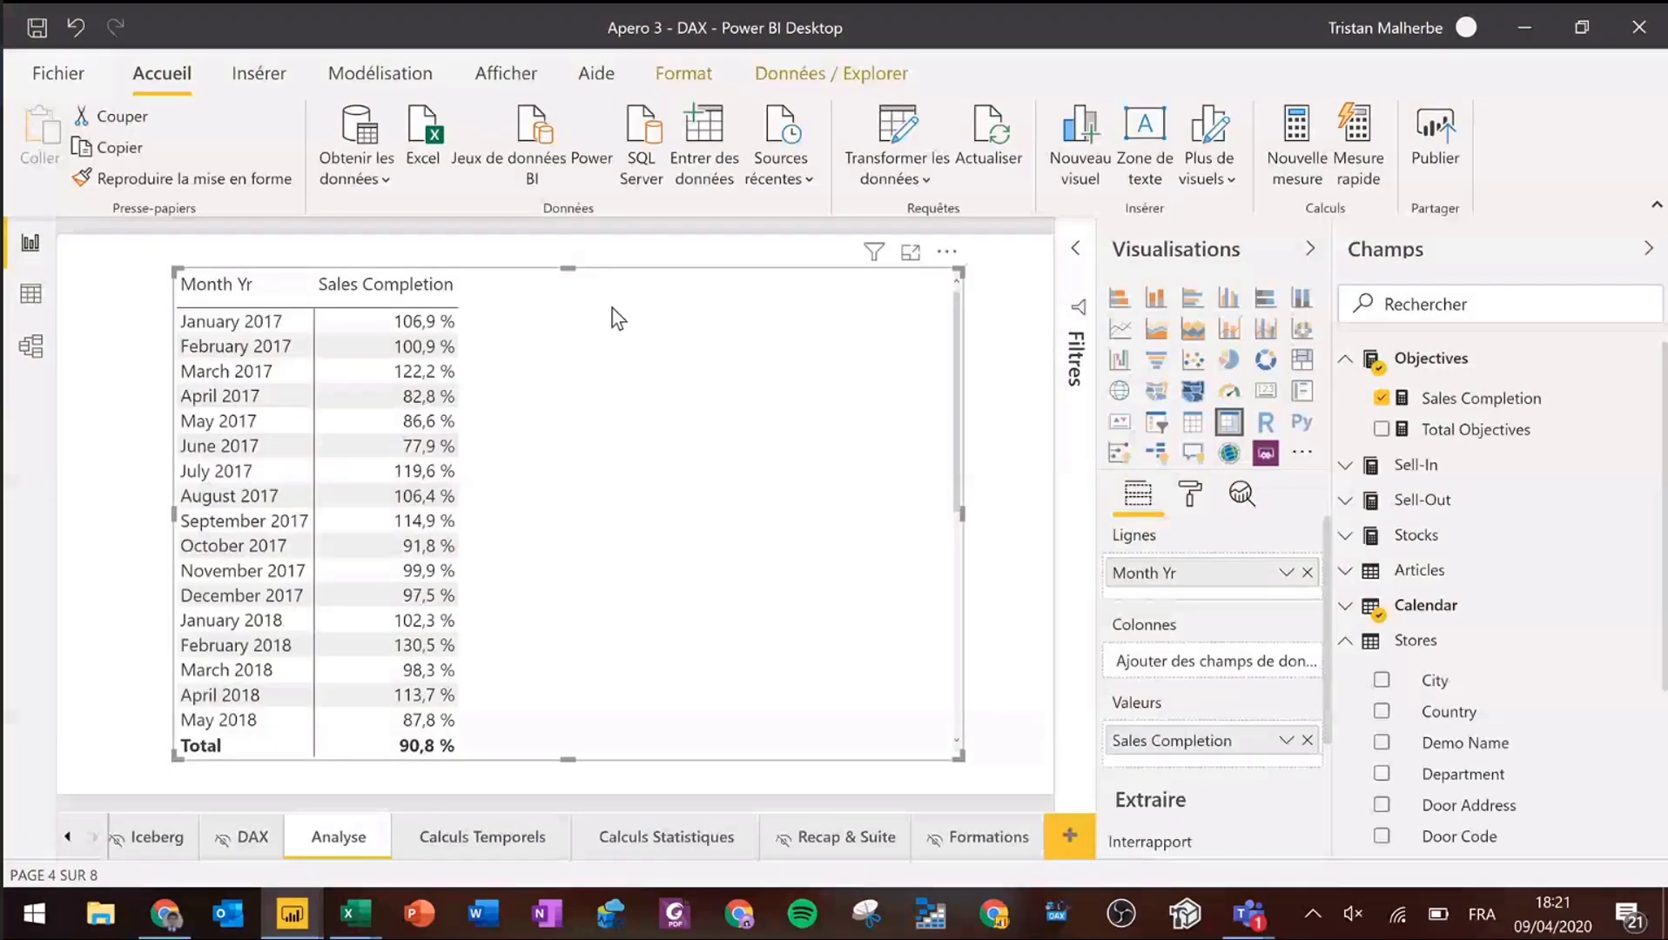
{"action": "left_click", "coordinate": [1352, 358]}
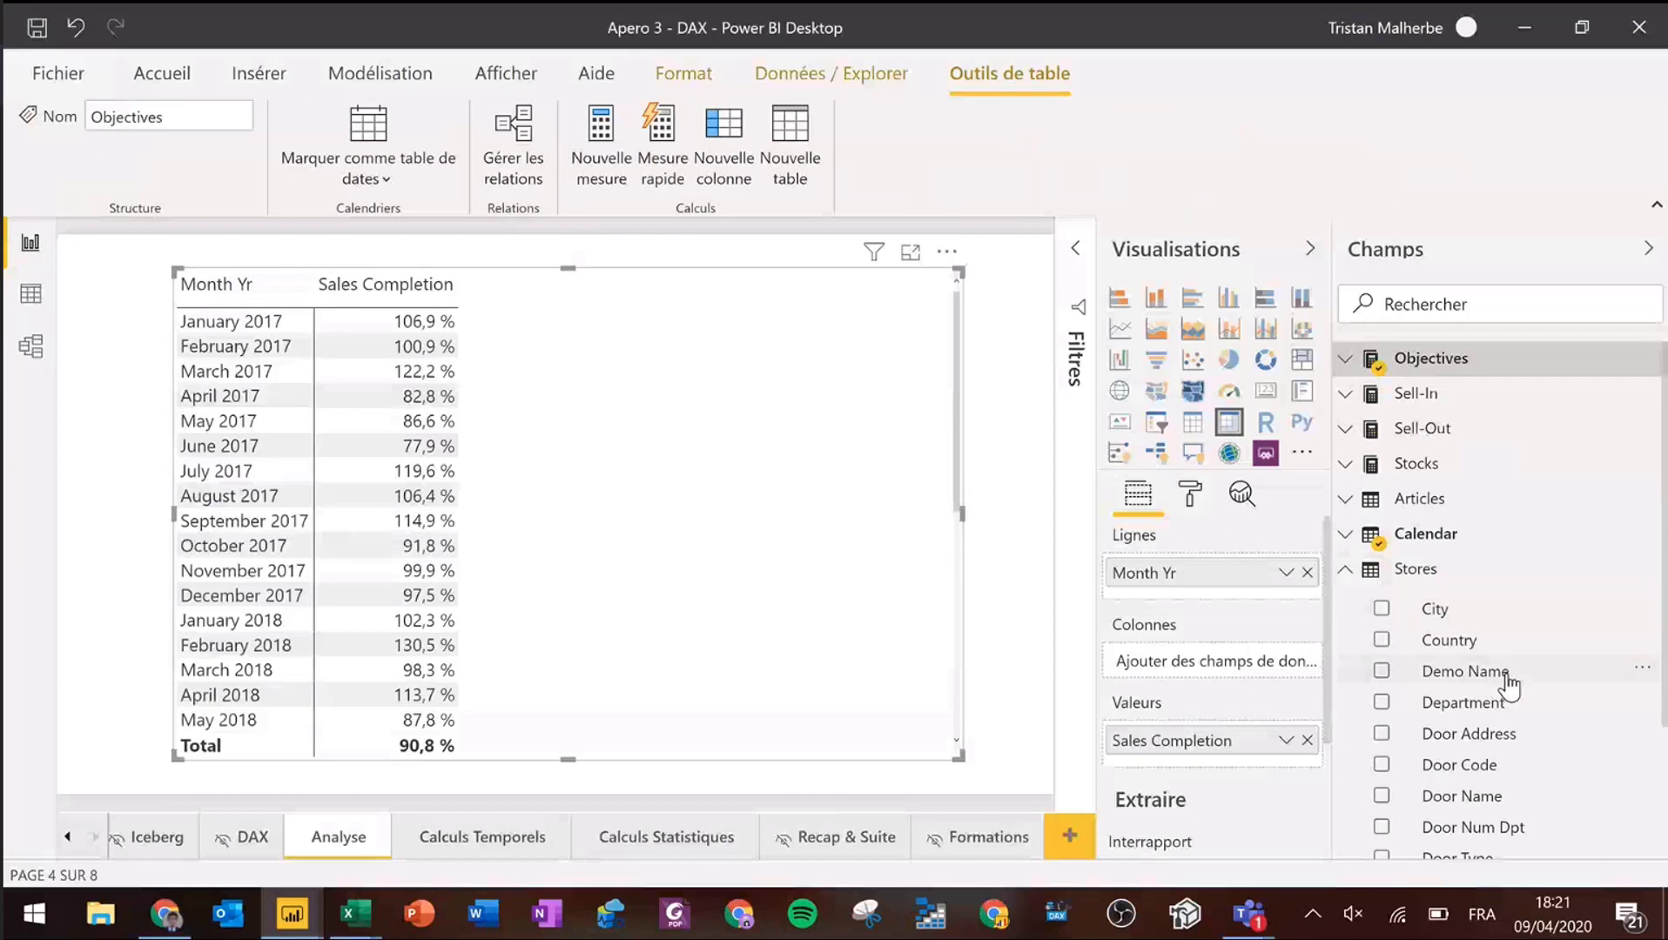
{"action": "scroll", "coordinate": [1515, 683], "scroll_direction": "down", "scroll_amount": 3}
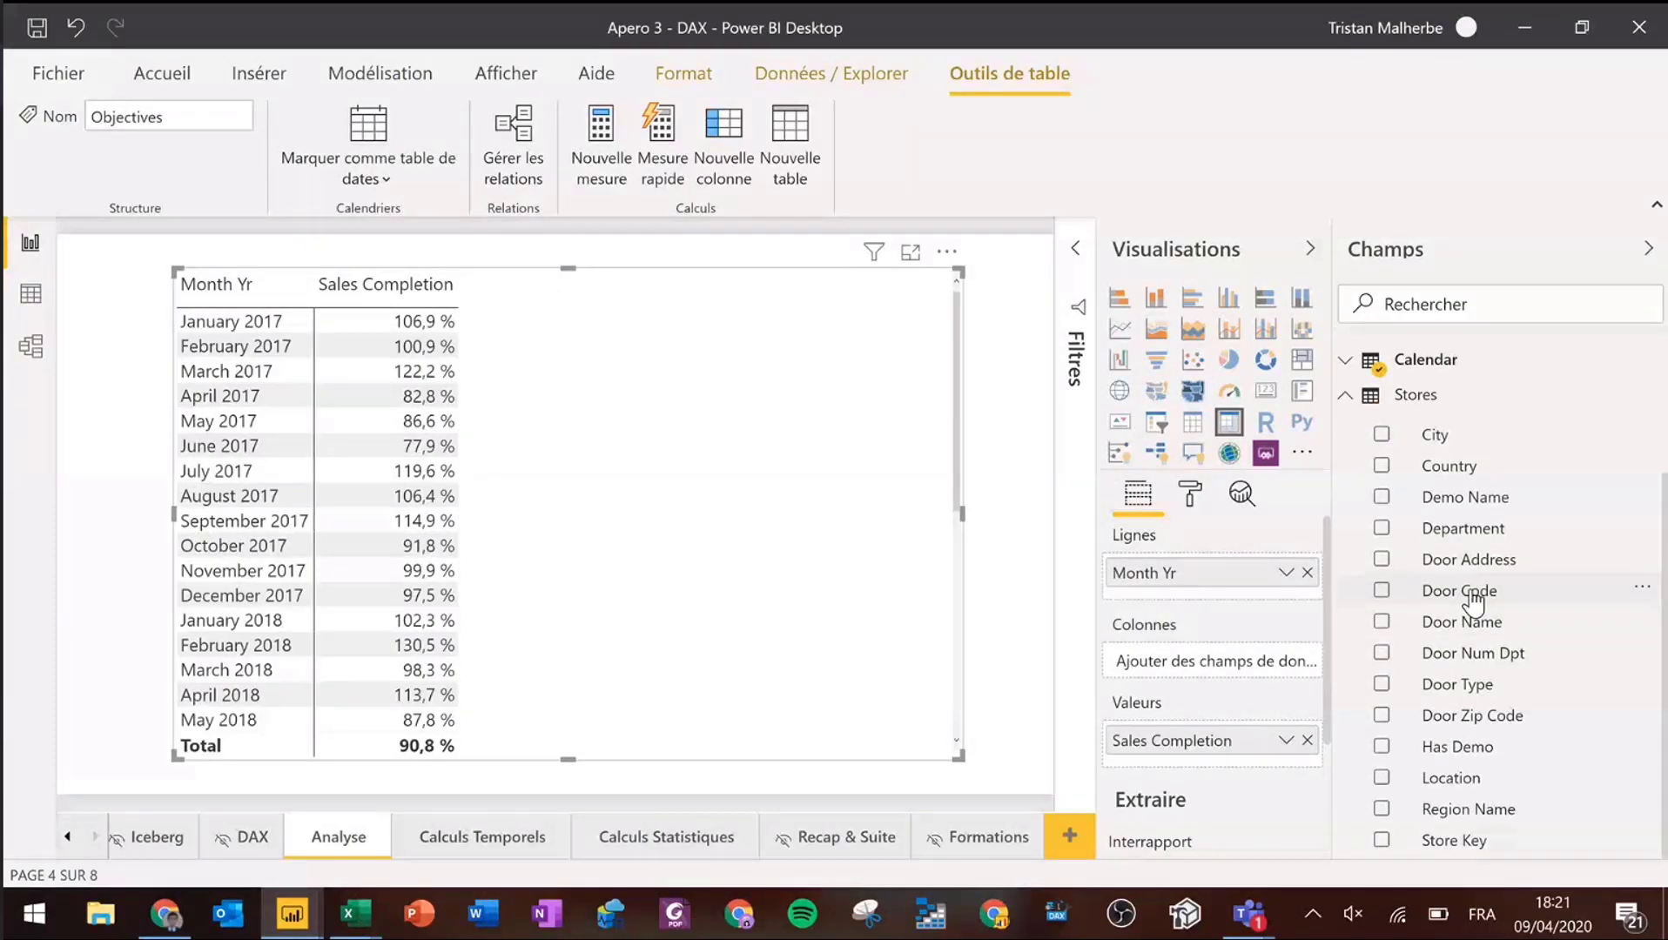
{"action": "left_click_drag", "start_coordinate": [1471, 591], "coordinate": [1204, 679]}
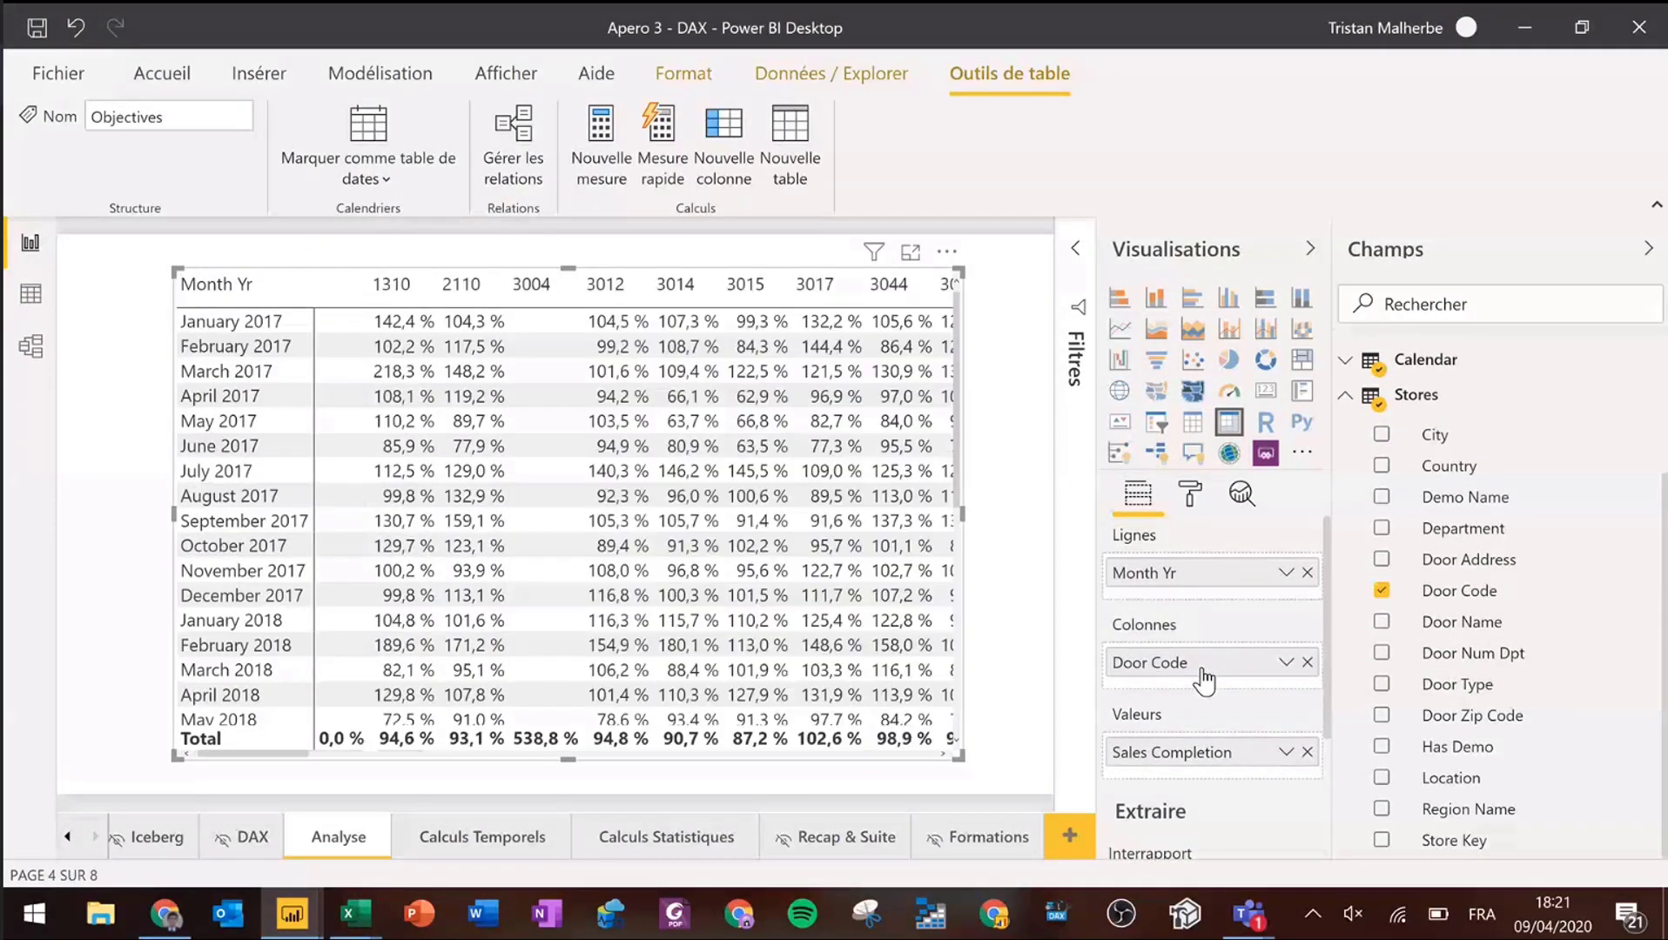
{"action": "left_click", "coordinate": [910, 253]}
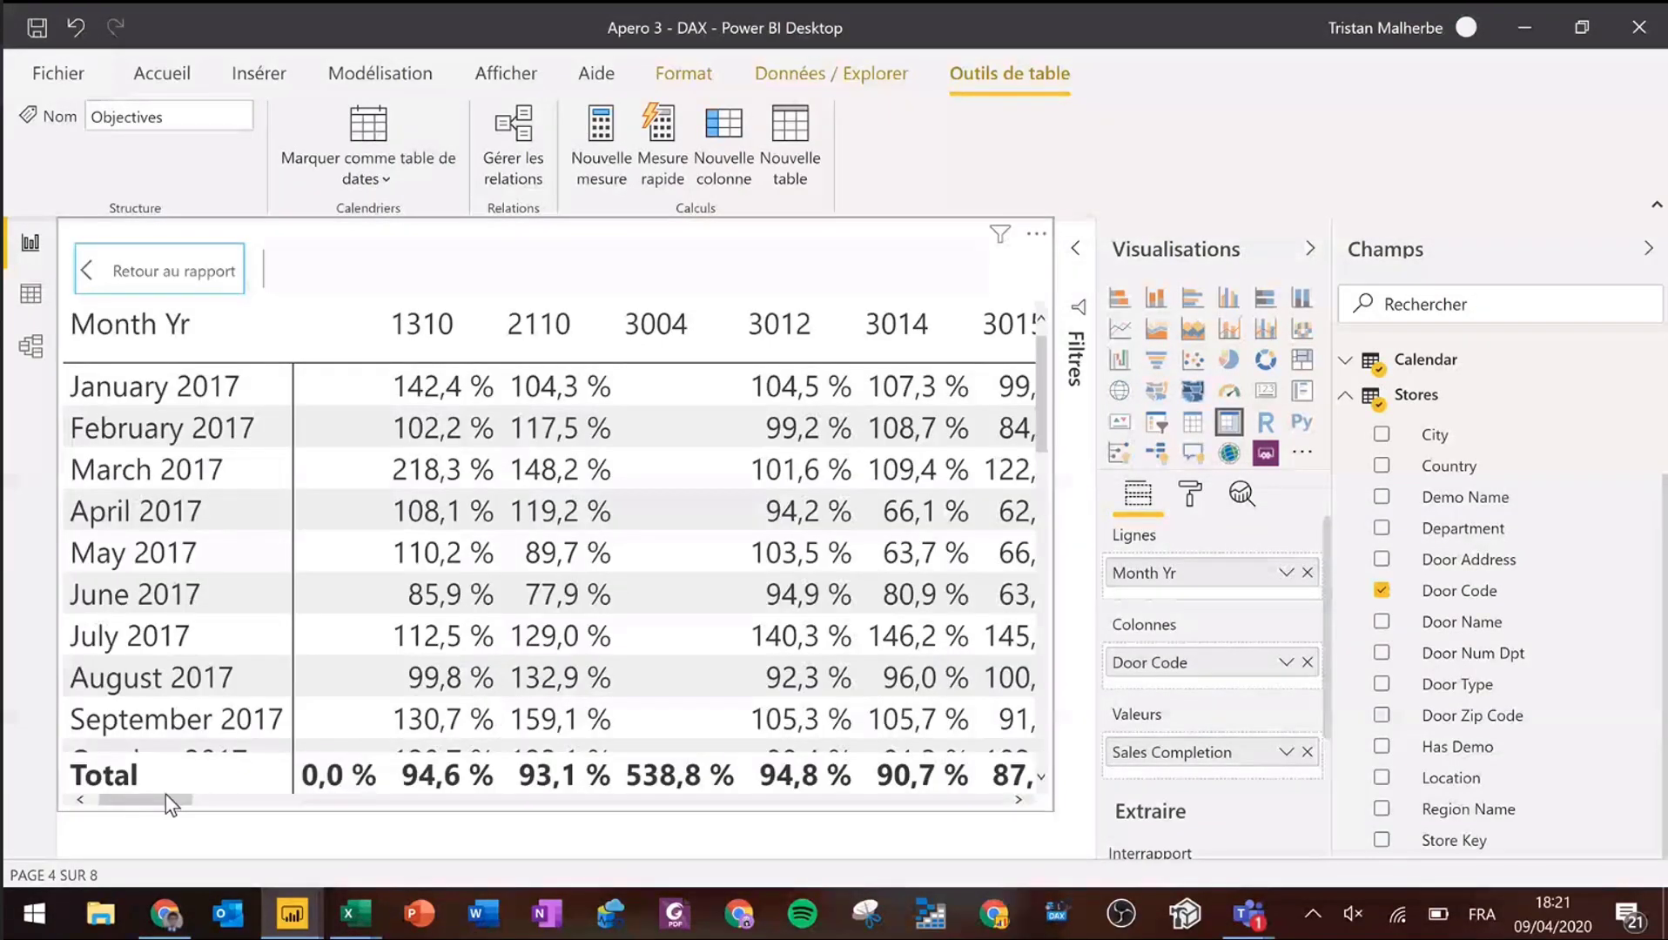
{"action": "mouse_move", "coordinate": [165, 794]}
{"action": "left_mouse_down"}
{"action": "mouse_move", "coordinate": [351, 798]}
{"action": "mouse_move", "coordinate": [141, 791]}
{"action": "left_mouse_up"}
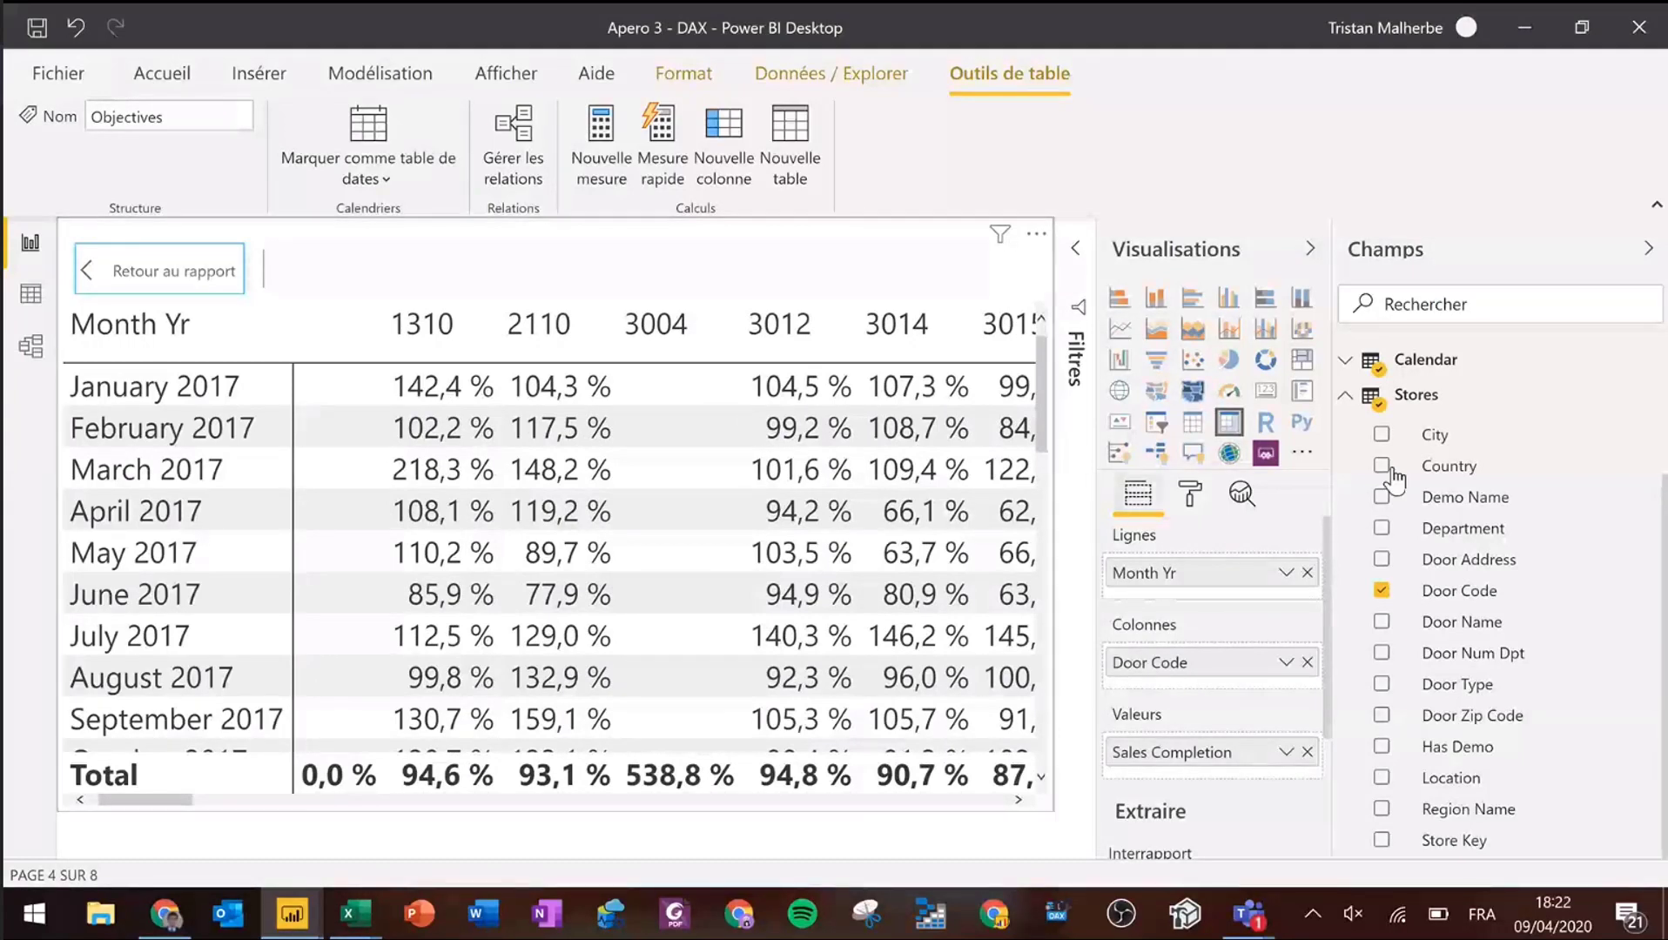
- Examine the Sales Completion measure's formula together with the model diagram and the Objectives table's data
{"action": "left_click", "coordinate": [1349, 396]}
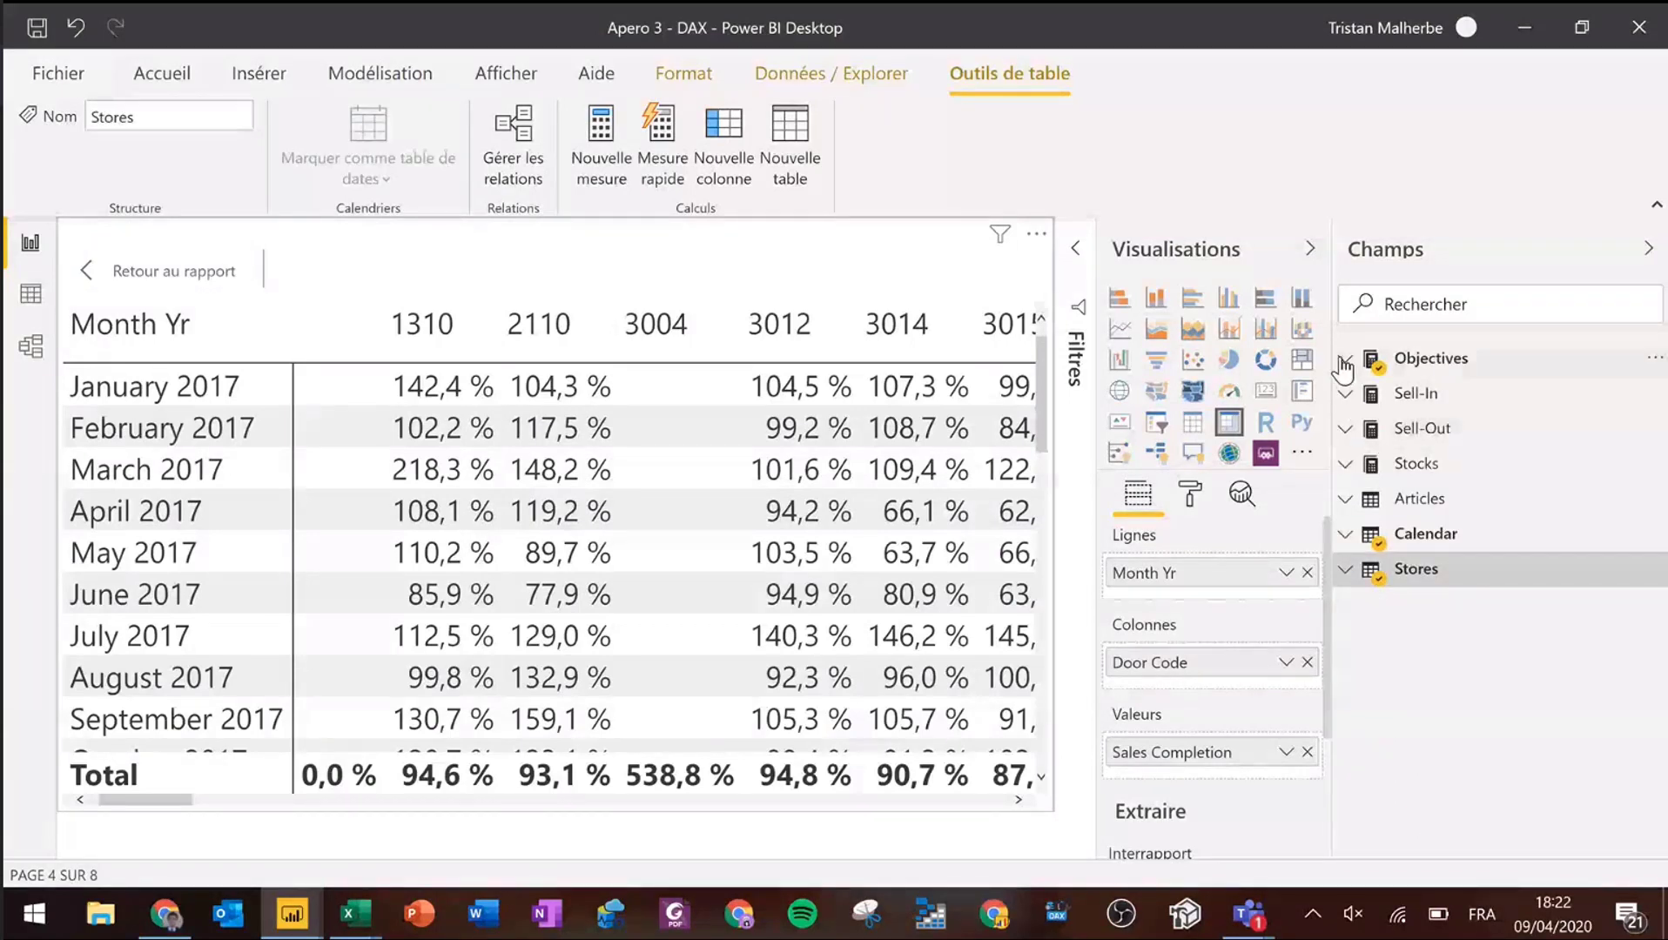
{"action": "left_click", "coordinate": [1345, 364]}
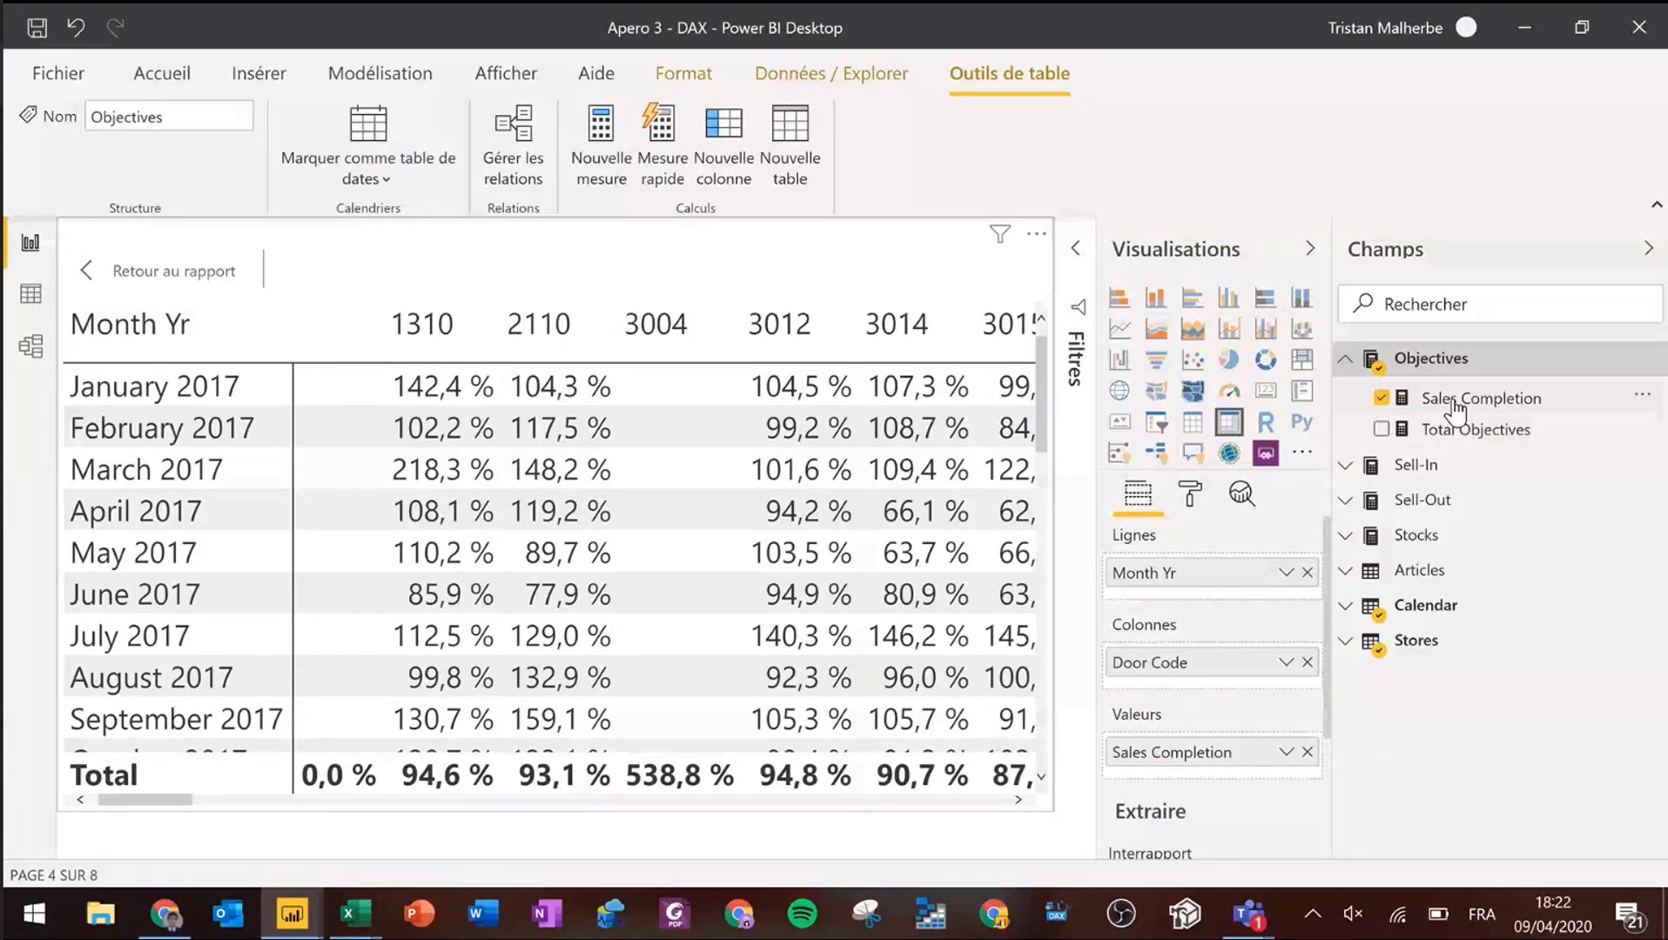
{"action": "left_click", "coordinate": [1455, 402]}
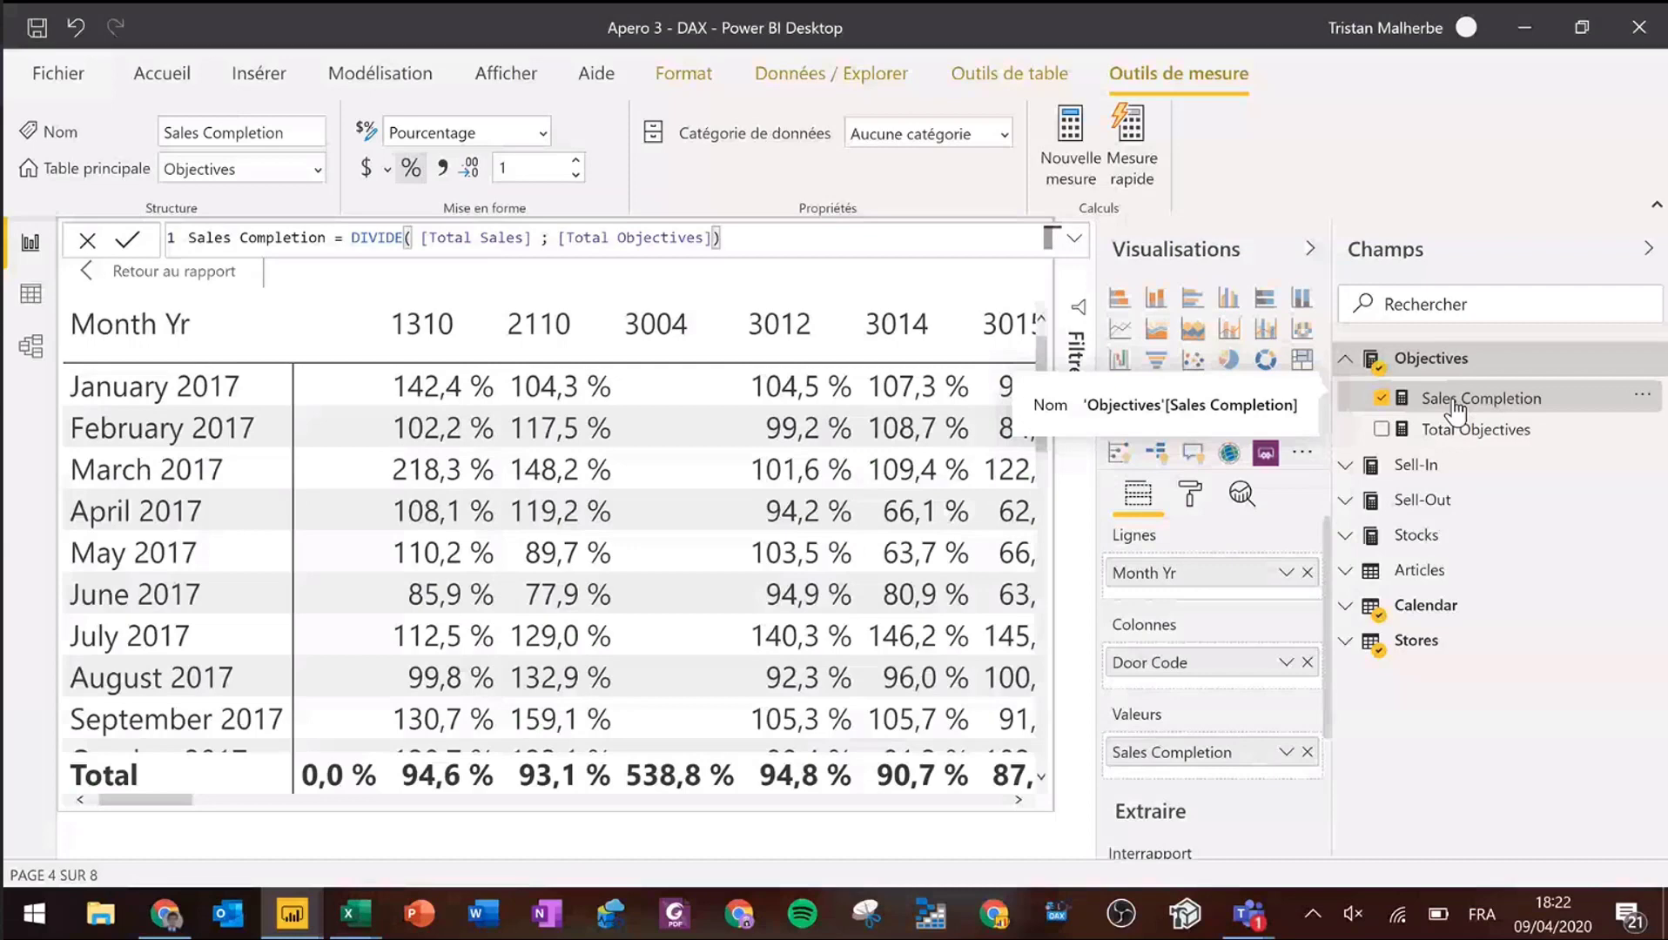
{"action": "left_click", "coordinate": [30, 347]}
{"action": "left_click", "coordinate": [32, 248]}
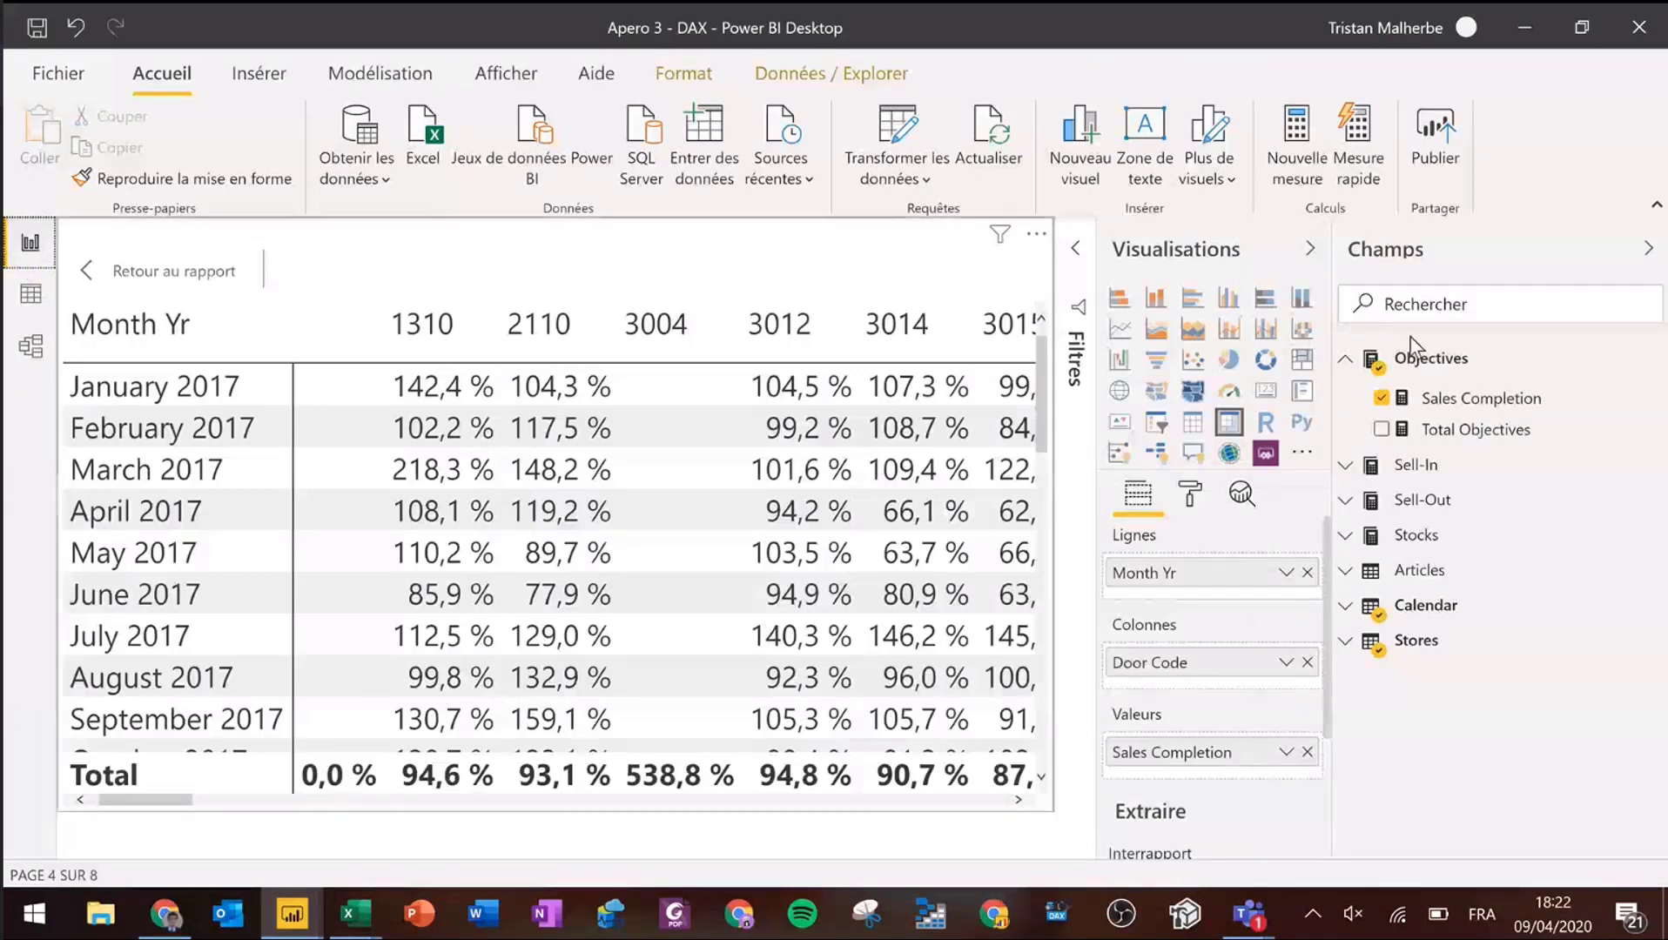
{"action": "left_click", "coordinate": [1488, 401]}
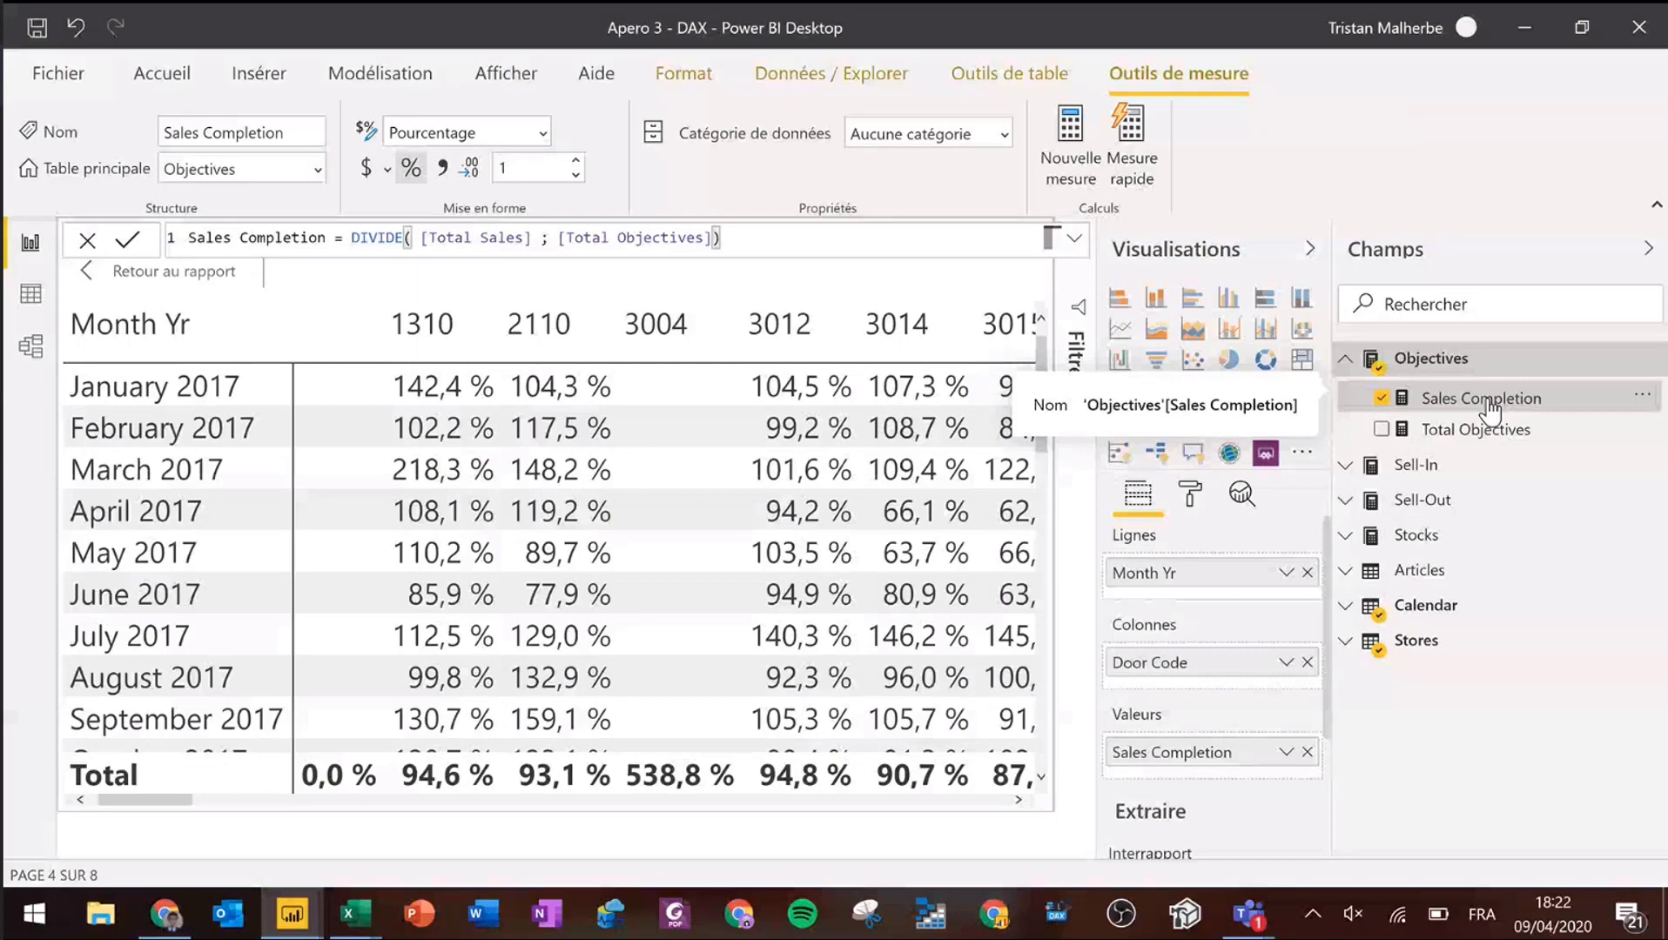
{"action": "left_click", "coordinate": [32, 295]}
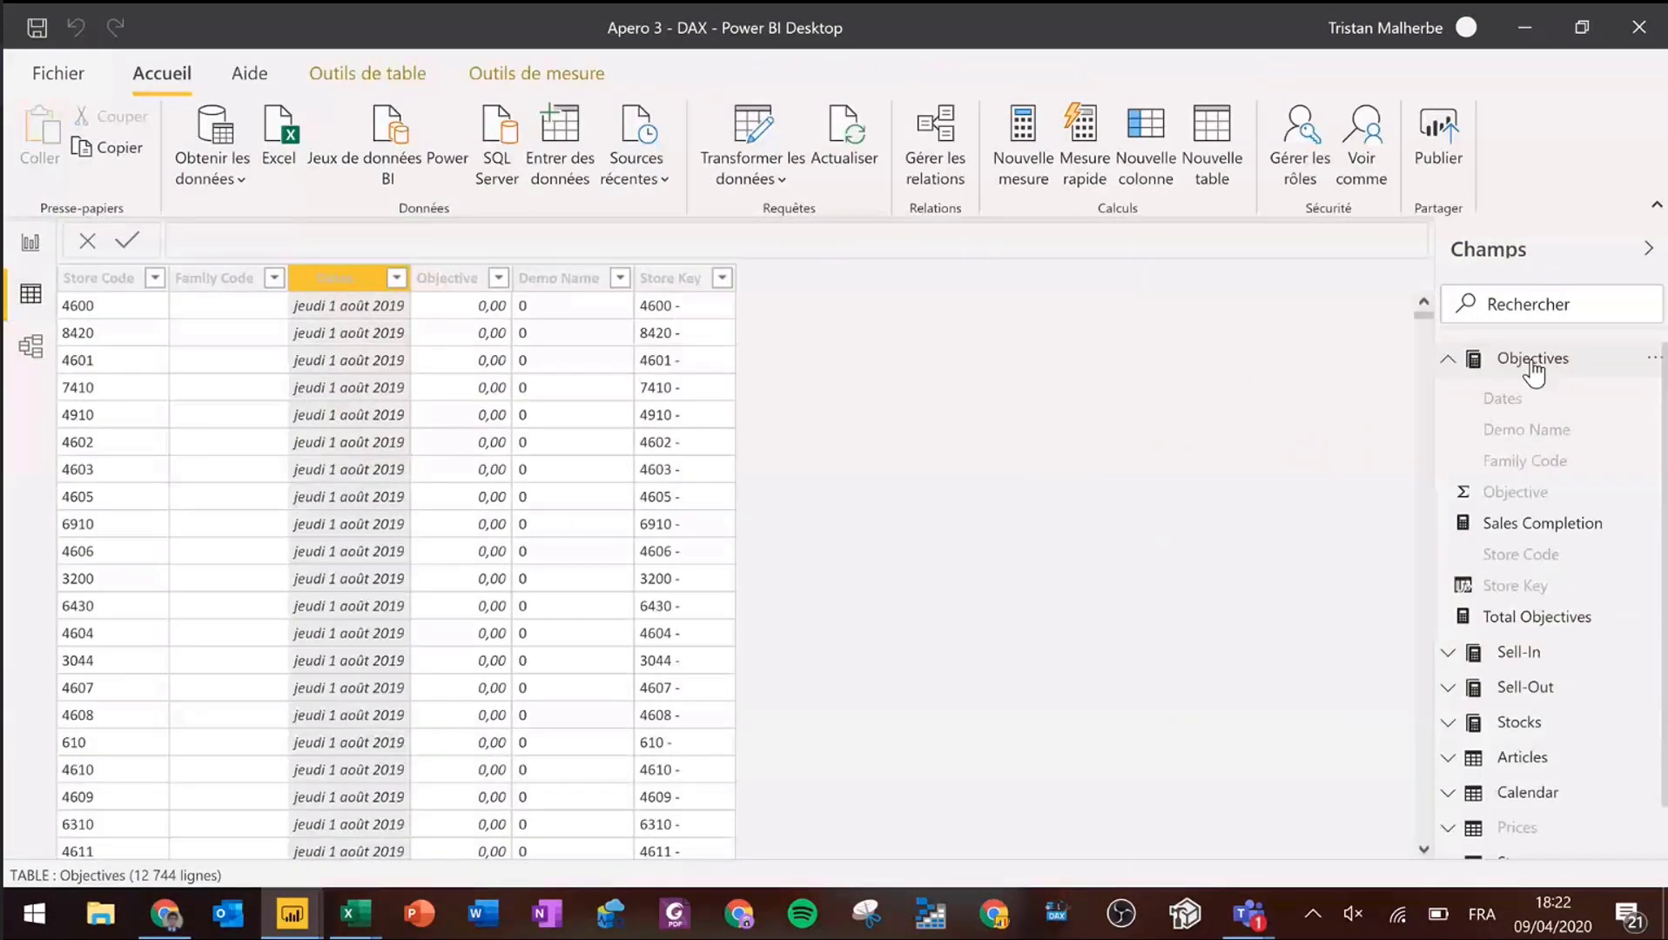
{"action": "left_click", "coordinate": [1534, 361]}
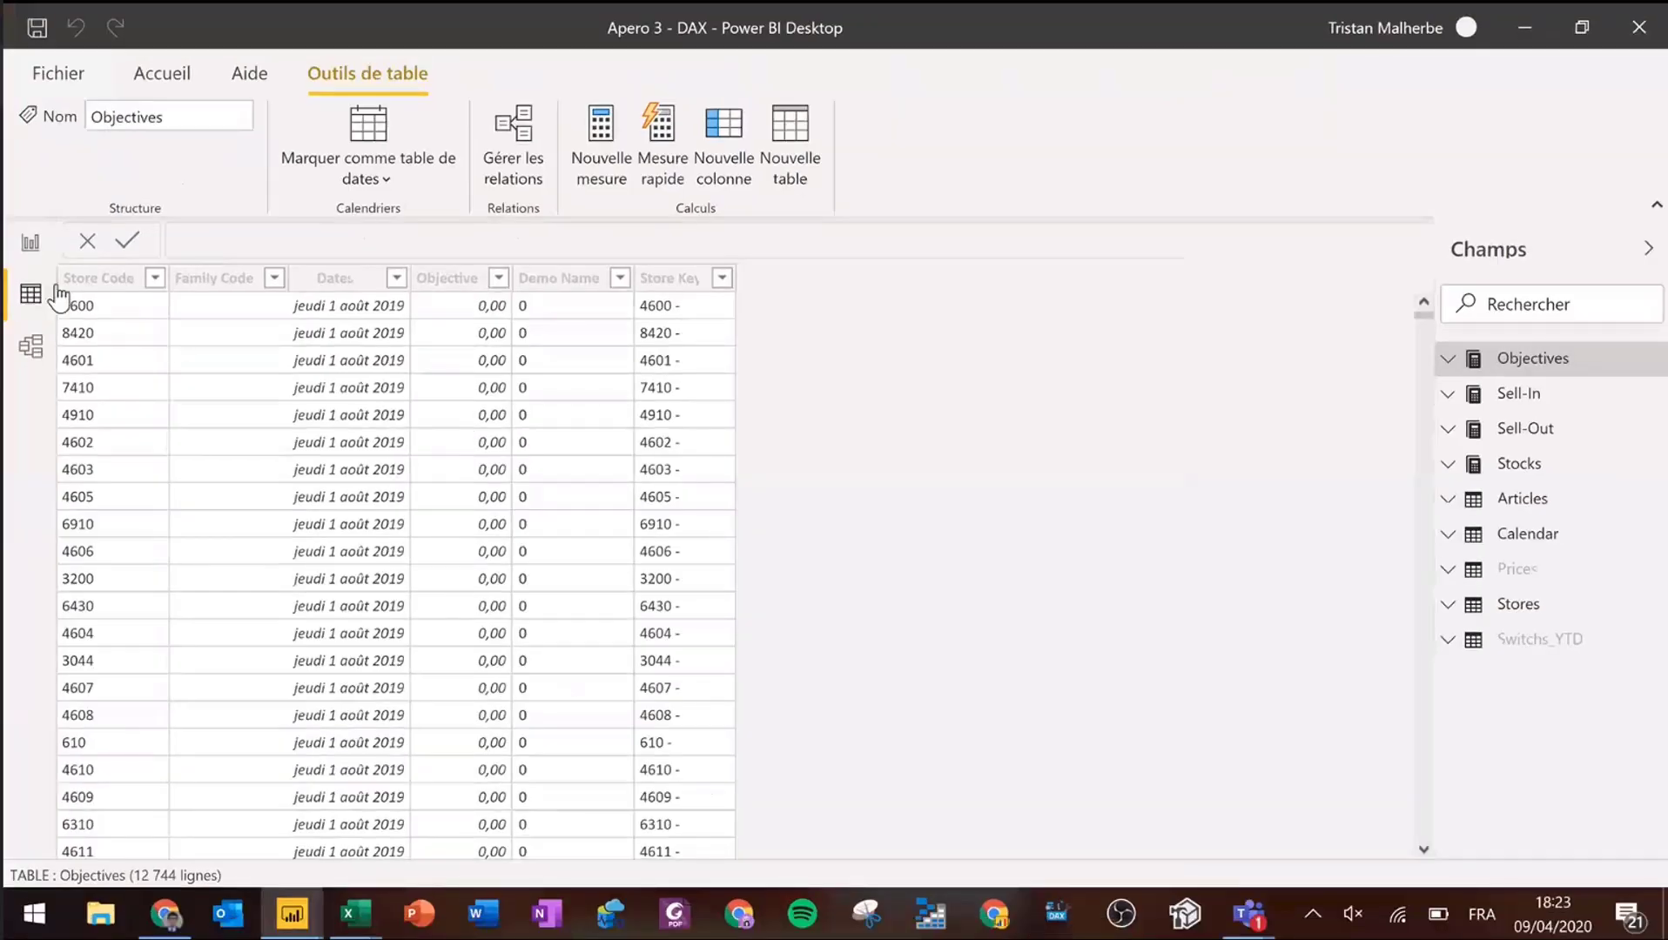
{"action": "left_click", "coordinate": [30, 243]}
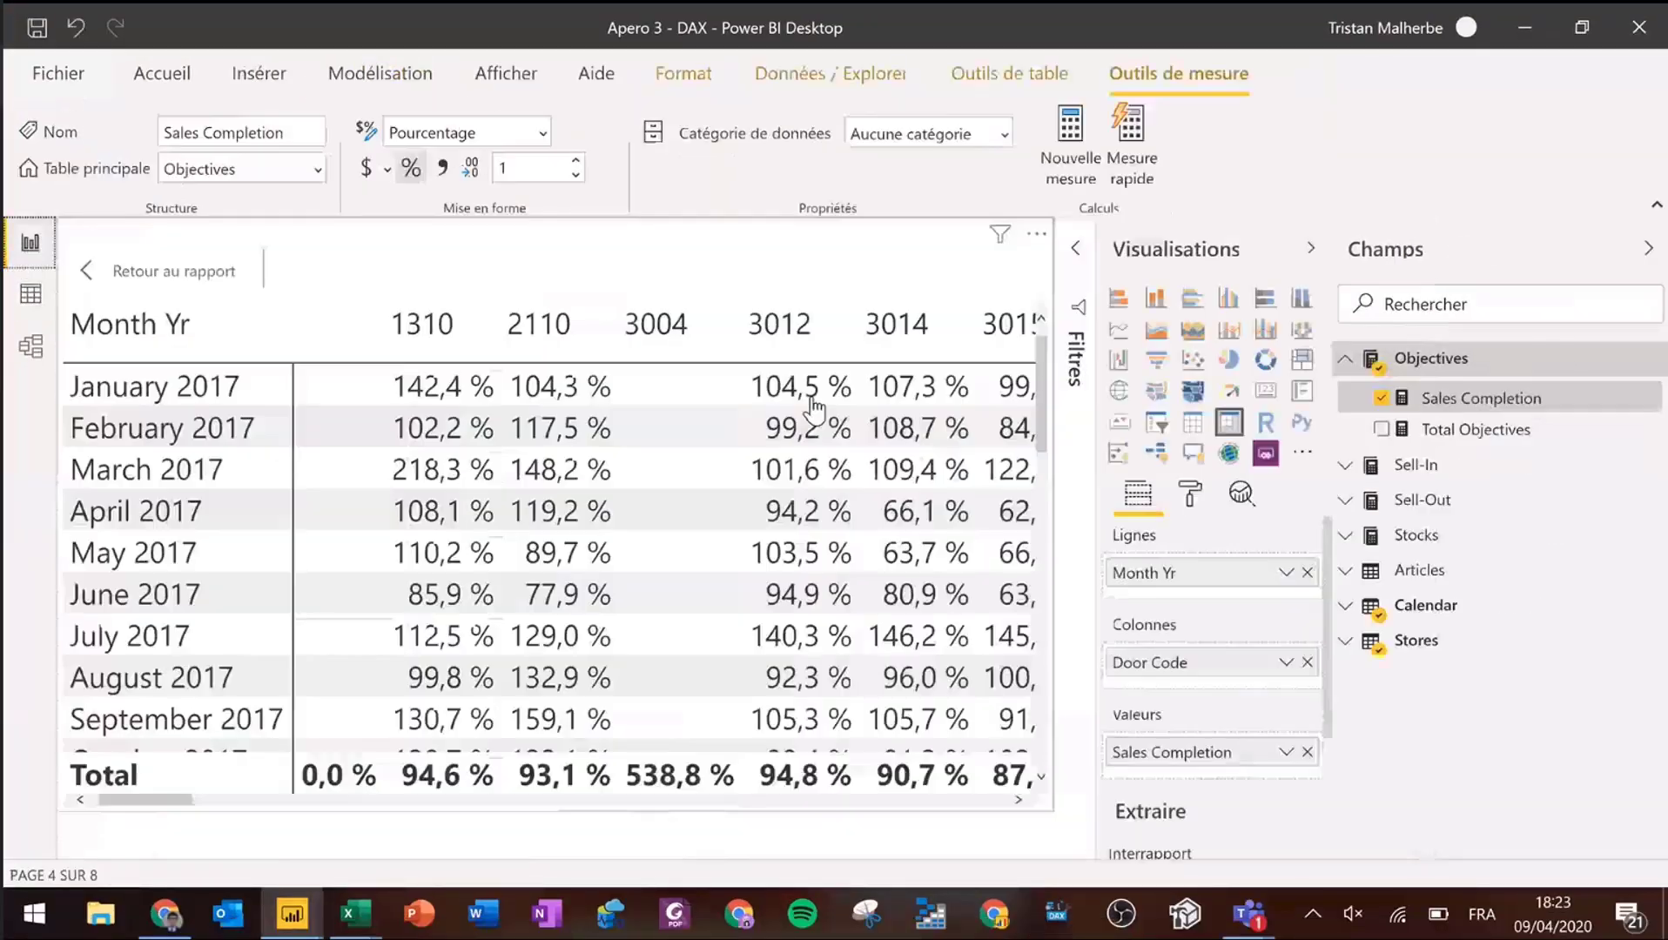
{"action": "left_click", "coordinate": [1443, 408]}
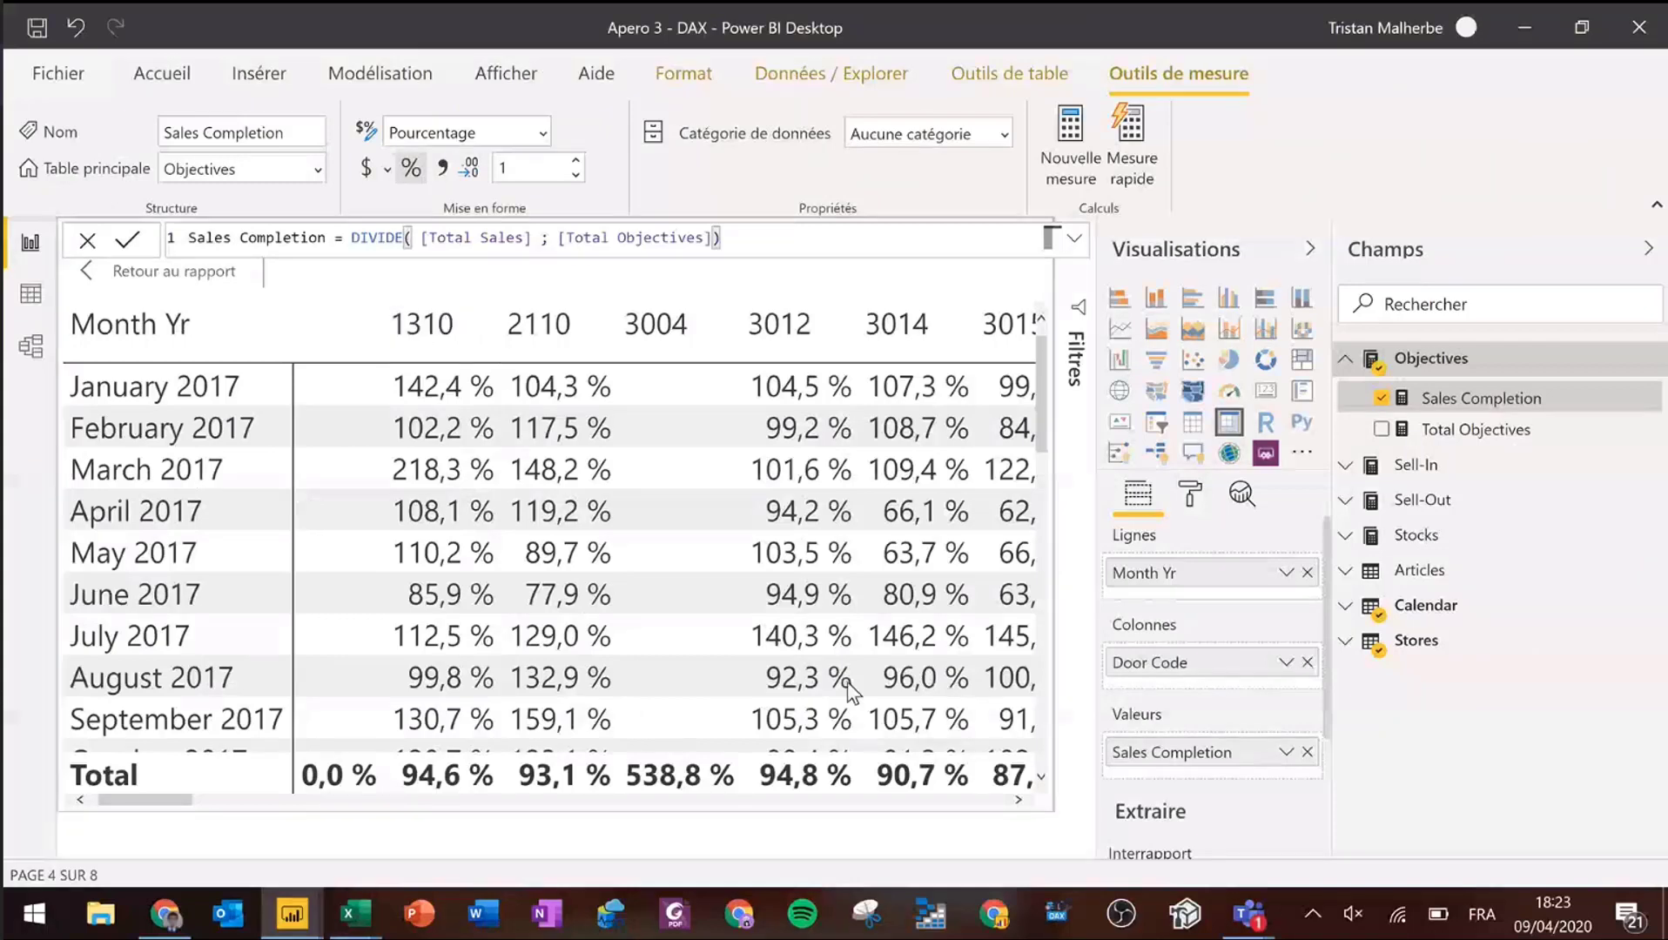
- Switch to the online Performance Report in Chrome and examine the Sales & Budget Completion by Door table in focus mode
{"action": "left_click", "coordinate": [186, 916]}
{"action": "left_click", "coordinate": [416, 32]}
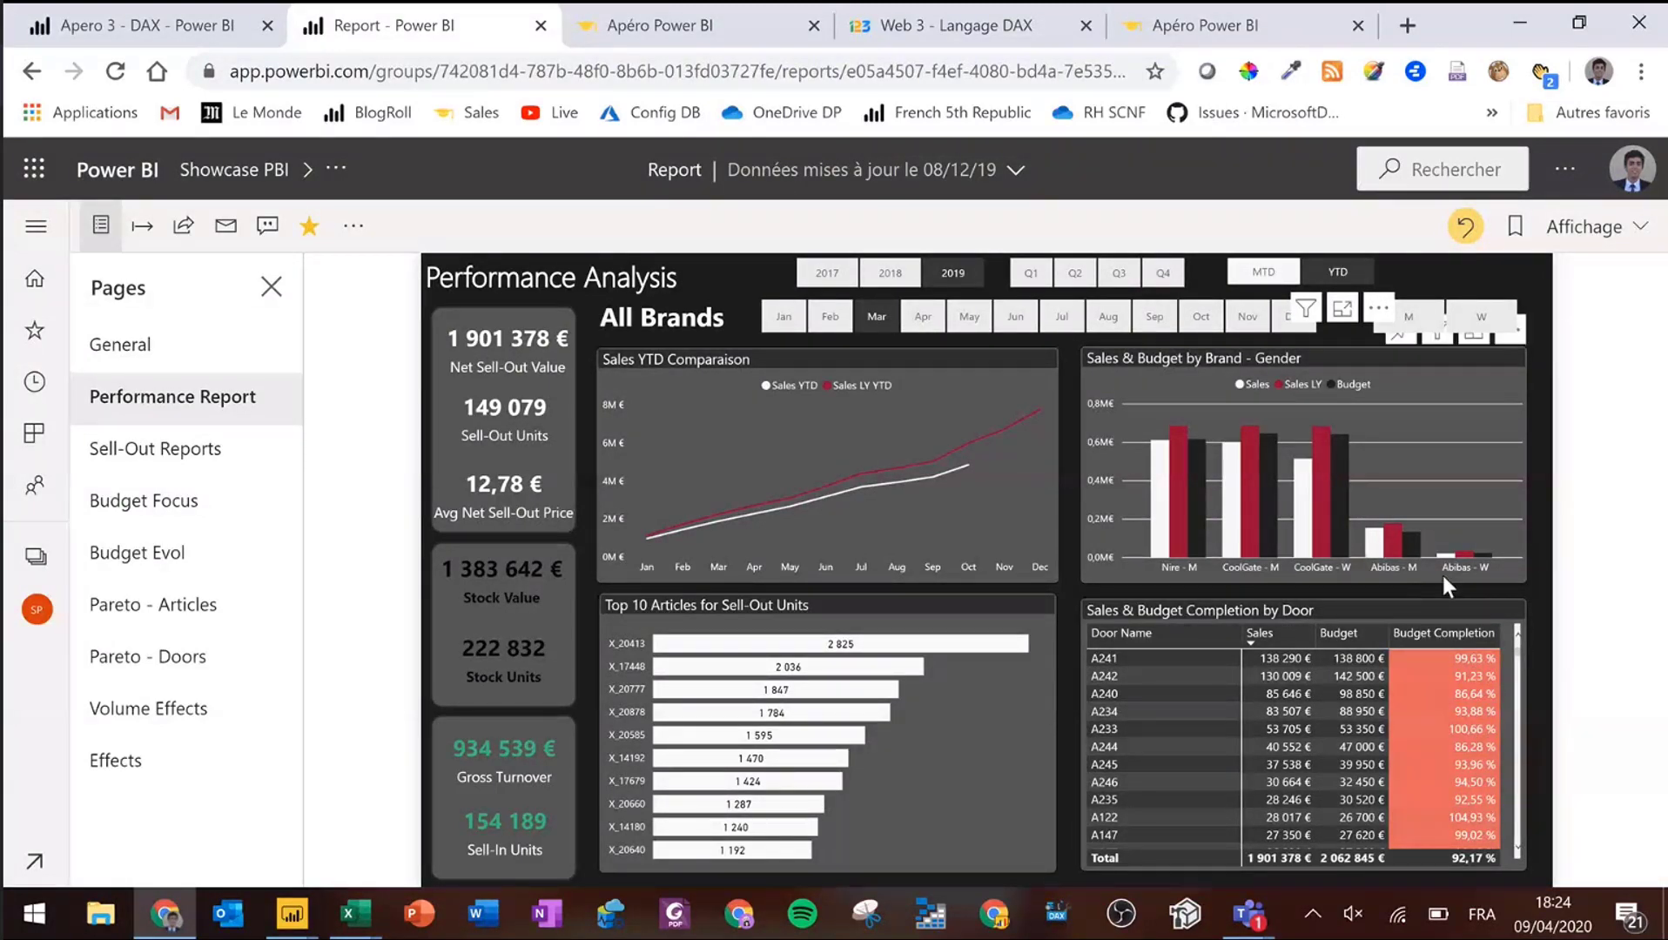
{"action": "left_click", "coordinate": [1473, 582]}
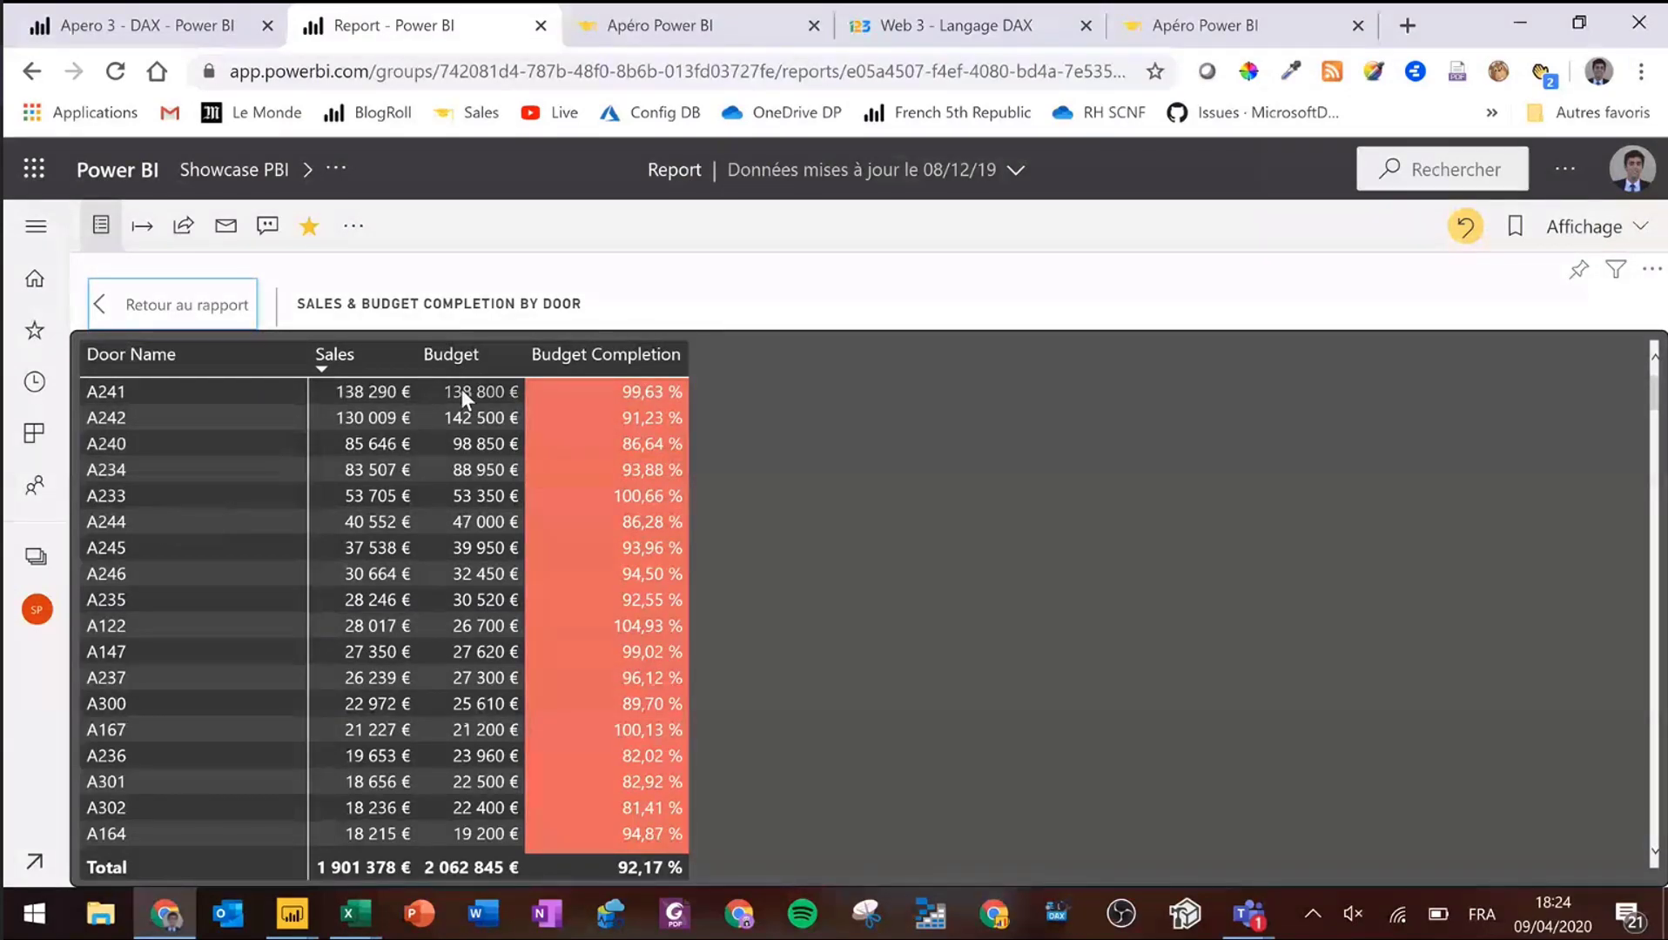
{"action": "scroll", "coordinate": [640, 646], "scroll_direction": "down", "scroll_amount": 15}
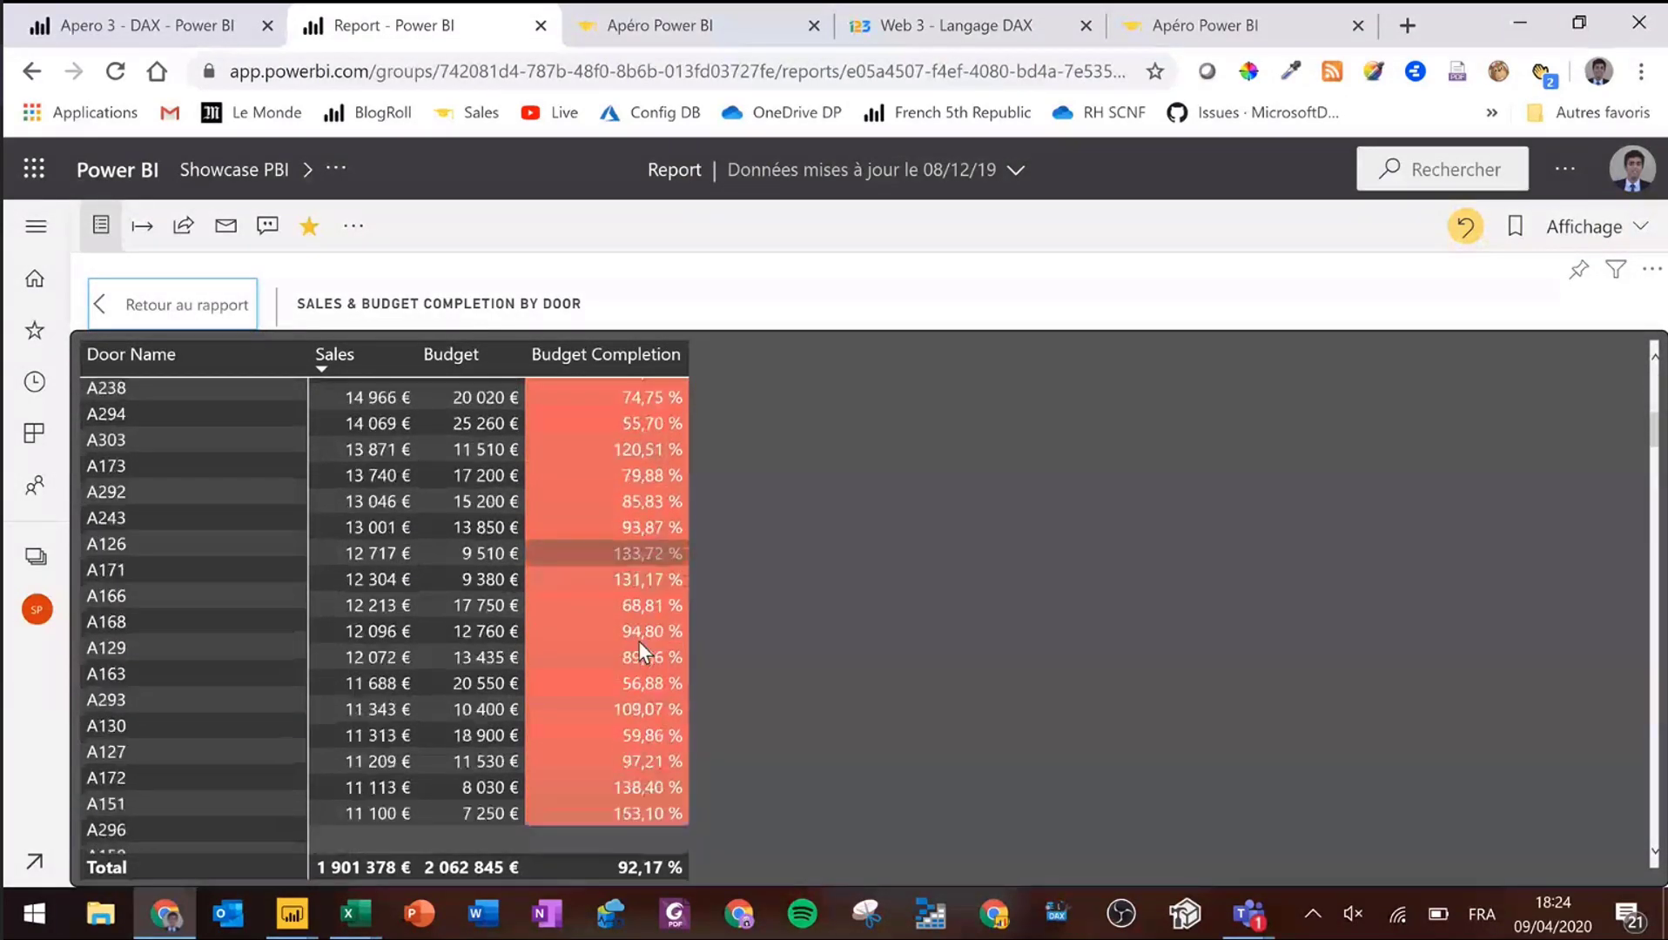
{"action": "scroll", "coordinate": [640, 652], "scroll_direction": "up", "scroll_amount": 10}
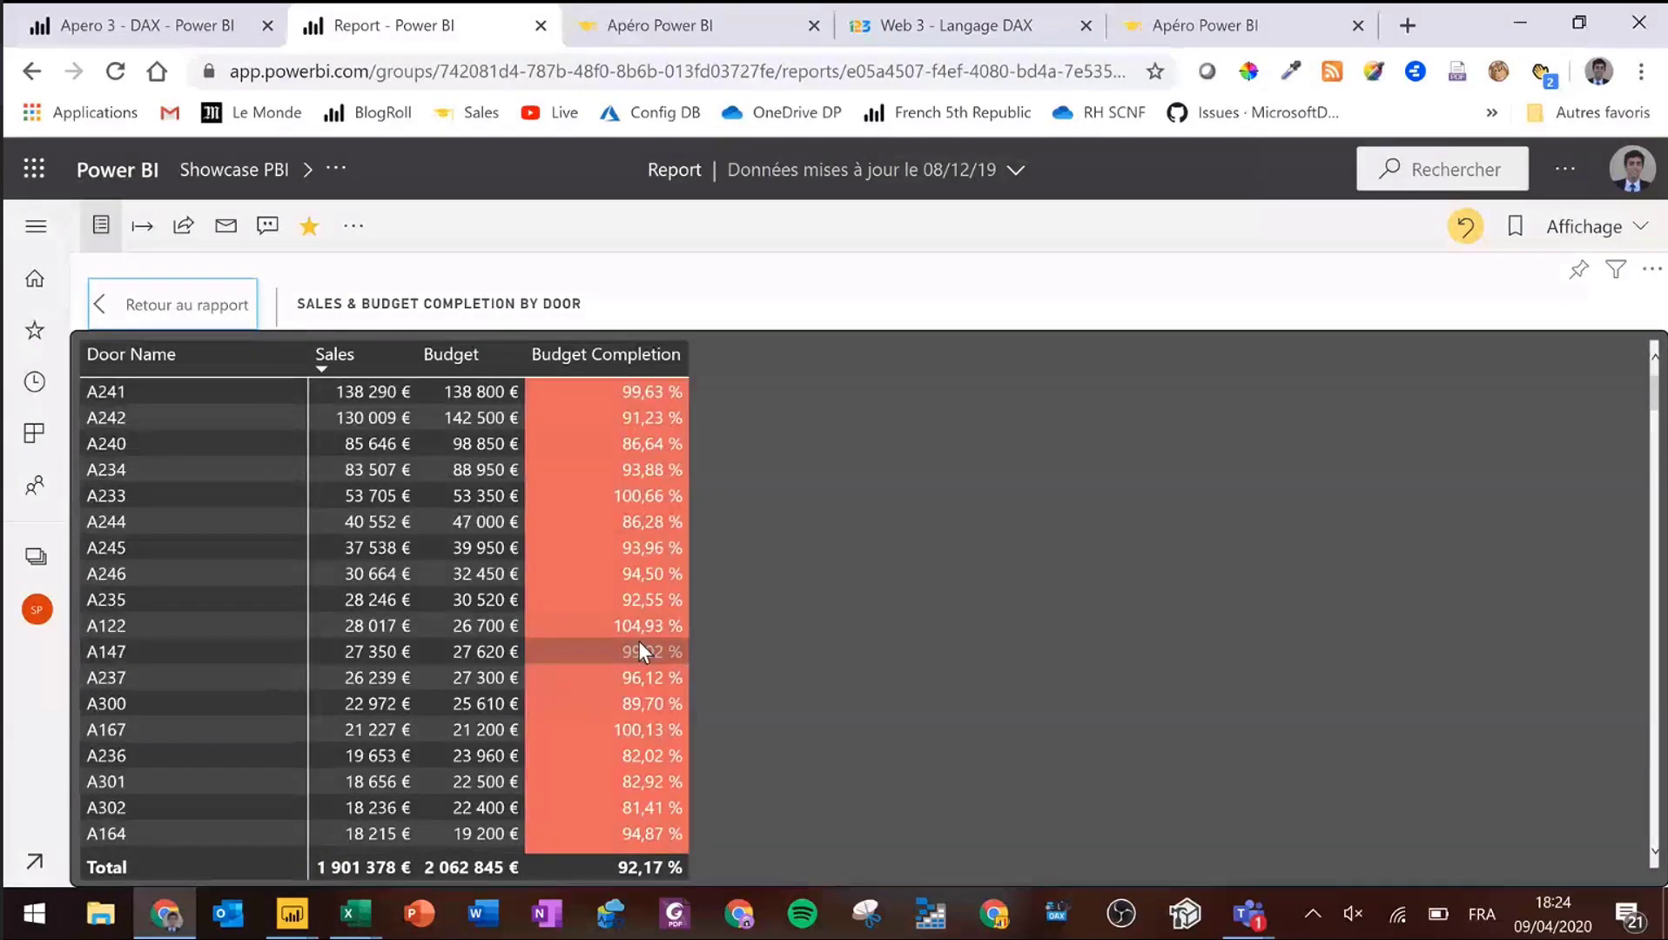
{"action": "left_click", "coordinate": [178, 307]}
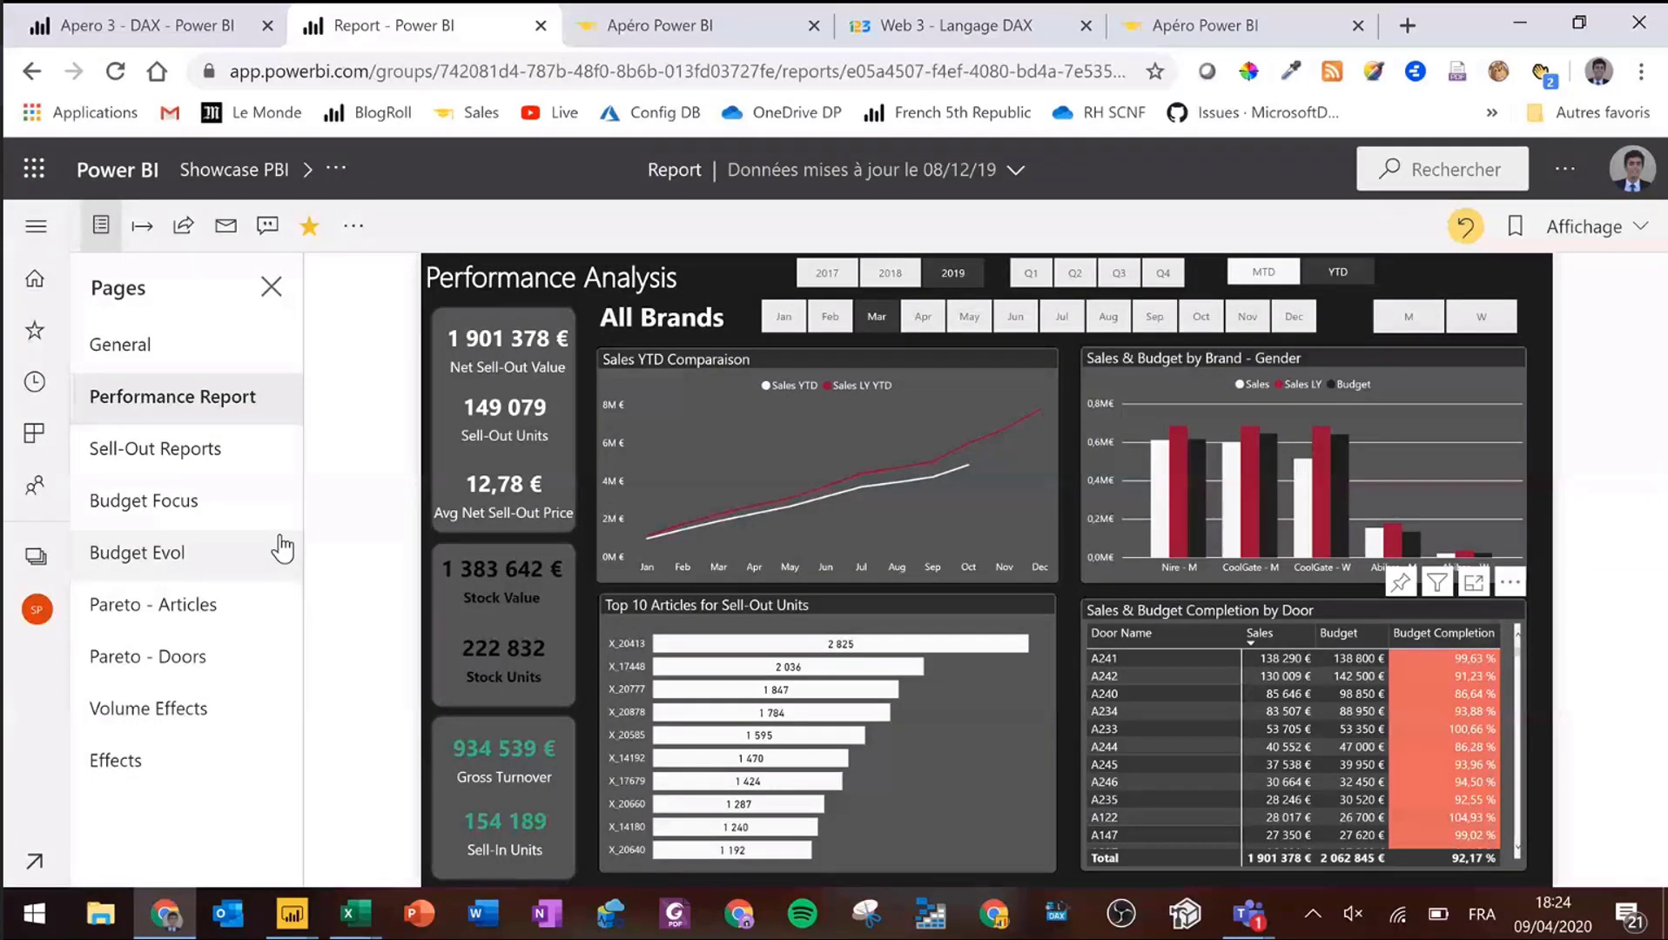
- Show the Budget Focus page in full screen and mark the scatter chart's Budget Completion and Sell-Out Amounts axes with arrows
{"action": "left_click", "coordinate": [187, 525]}
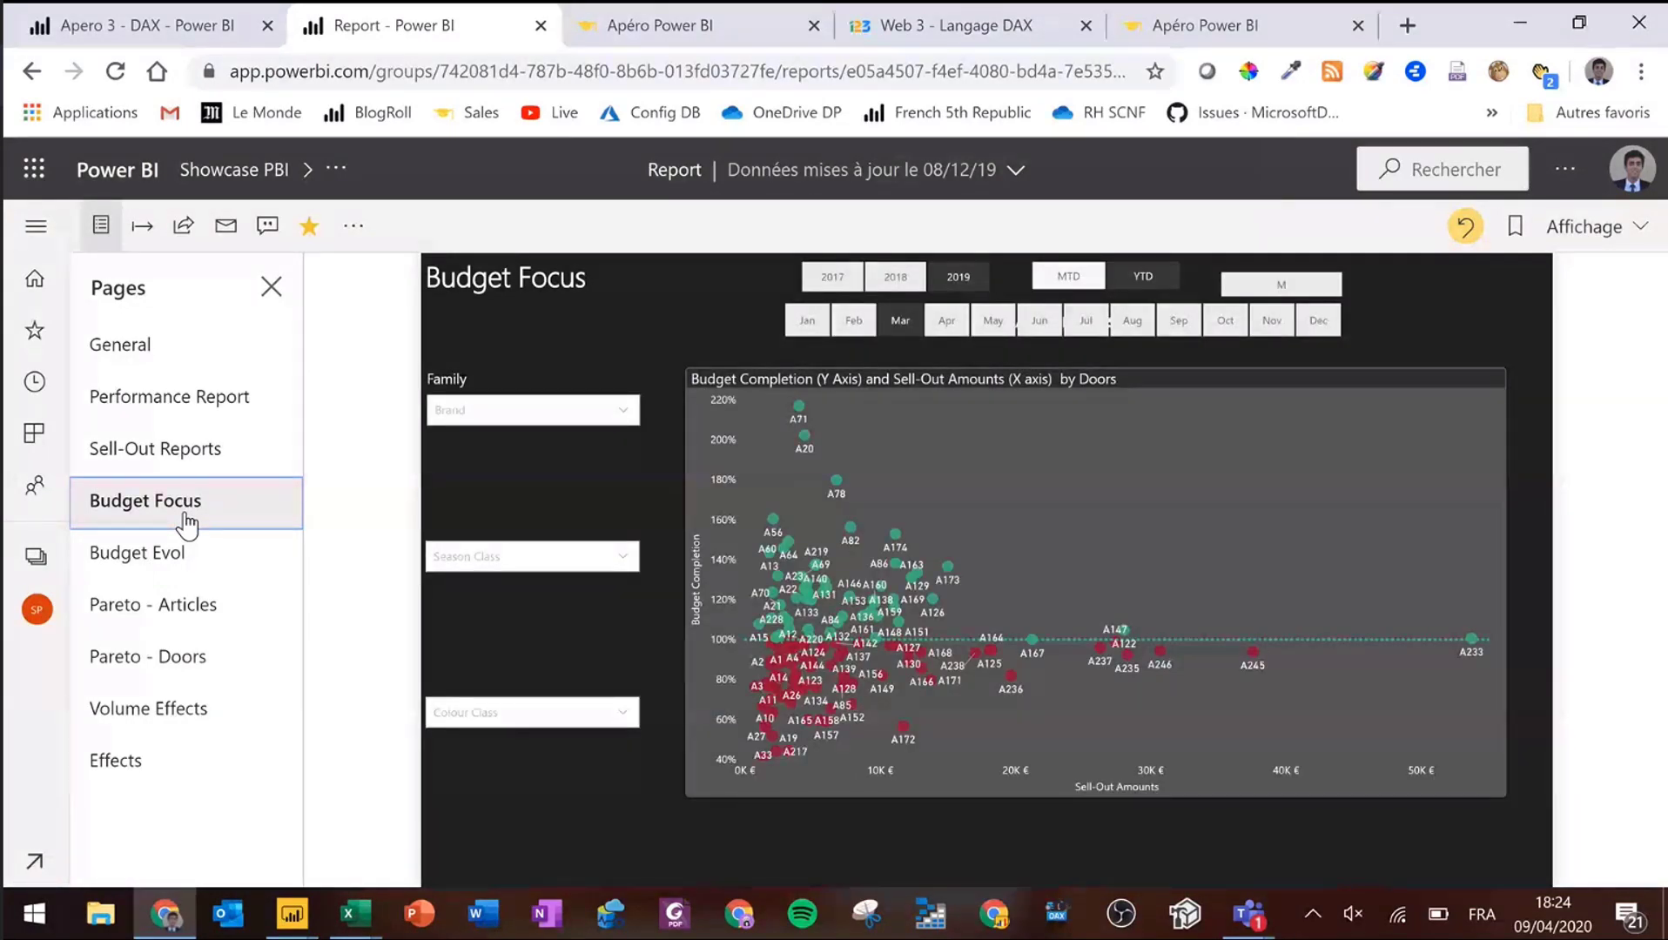
{"action": "left_click", "coordinate": [1604, 237]}
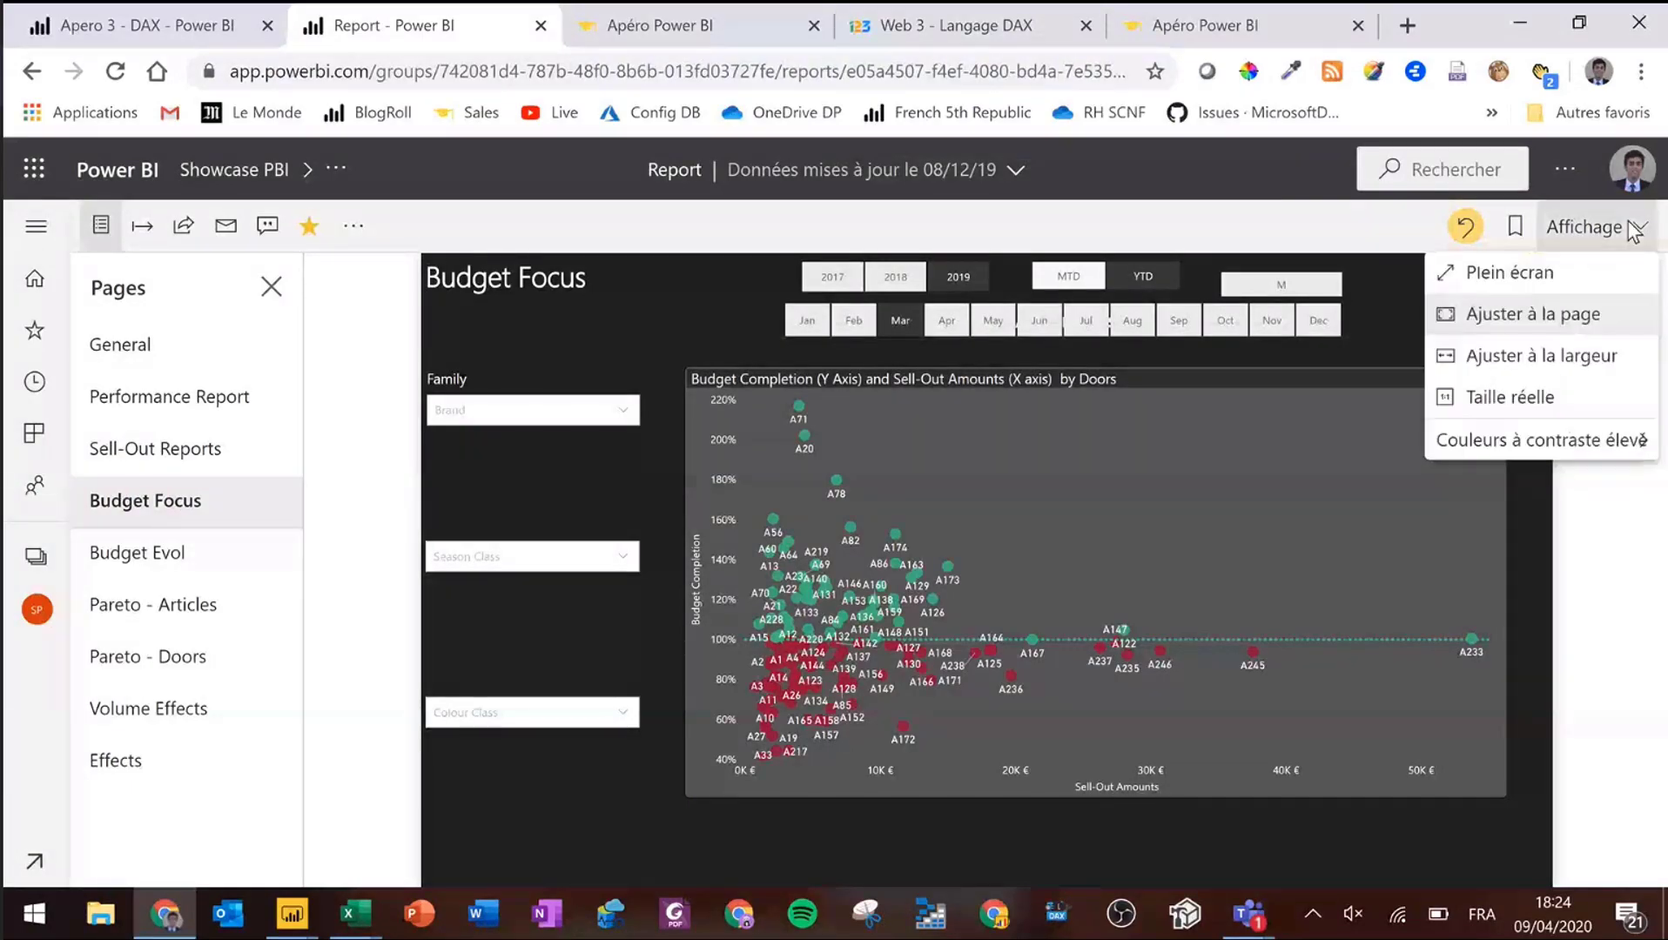
{"action": "left_click", "coordinate": [1575, 275]}
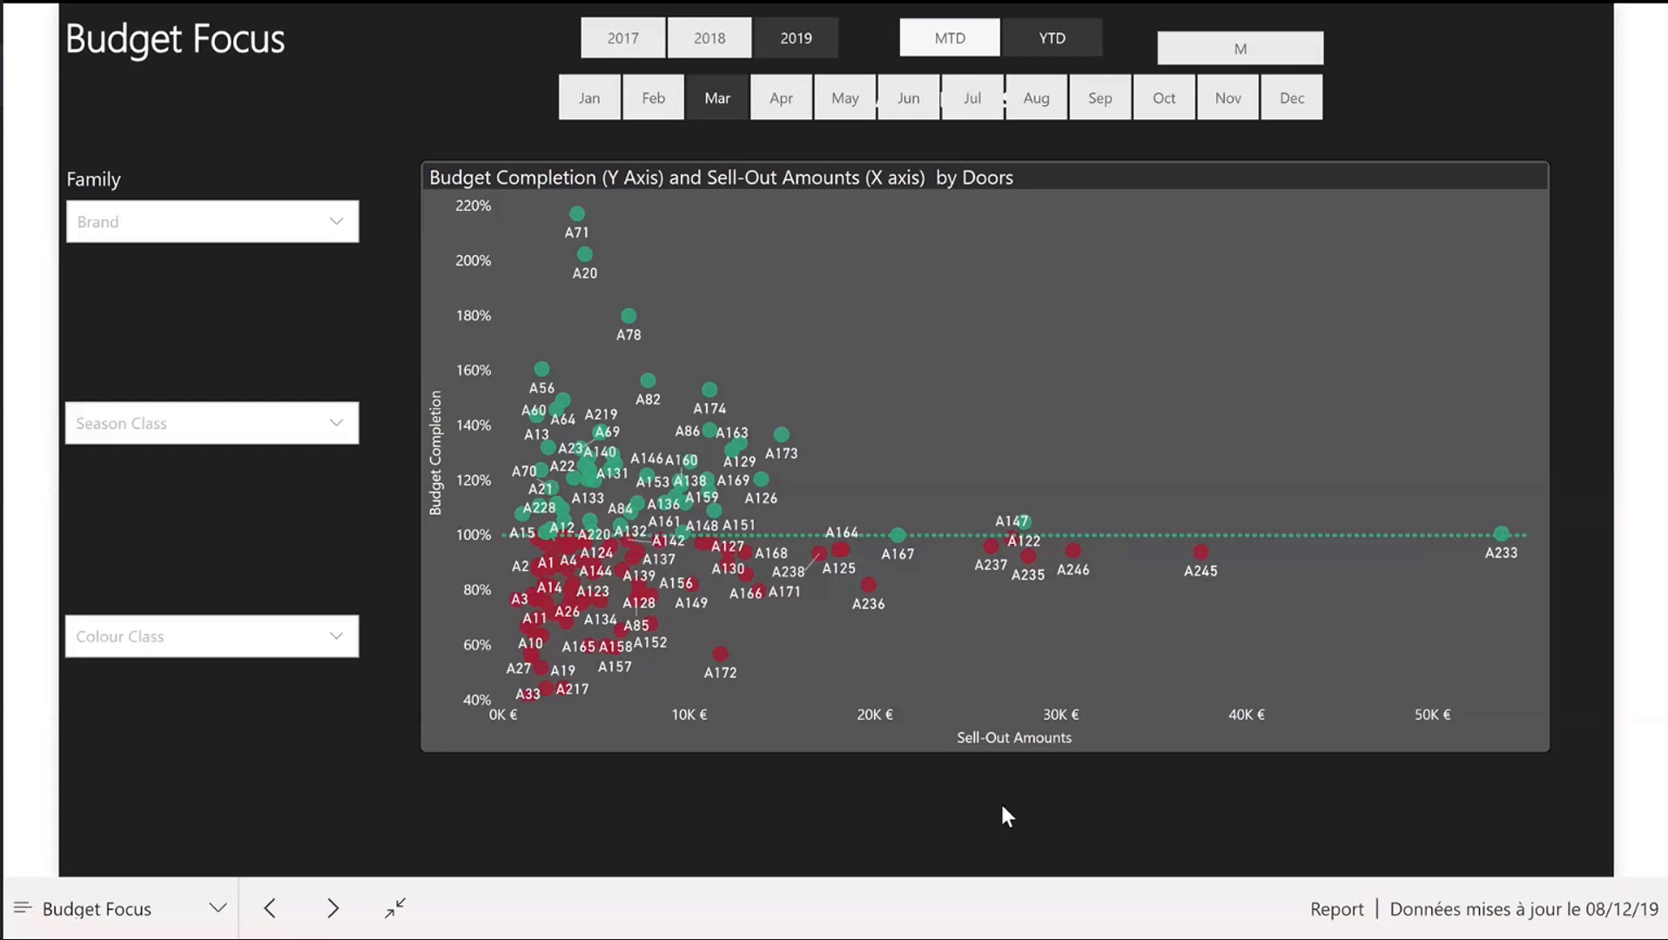
{"action": "mouse_move", "coordinate": [1221, 193]}
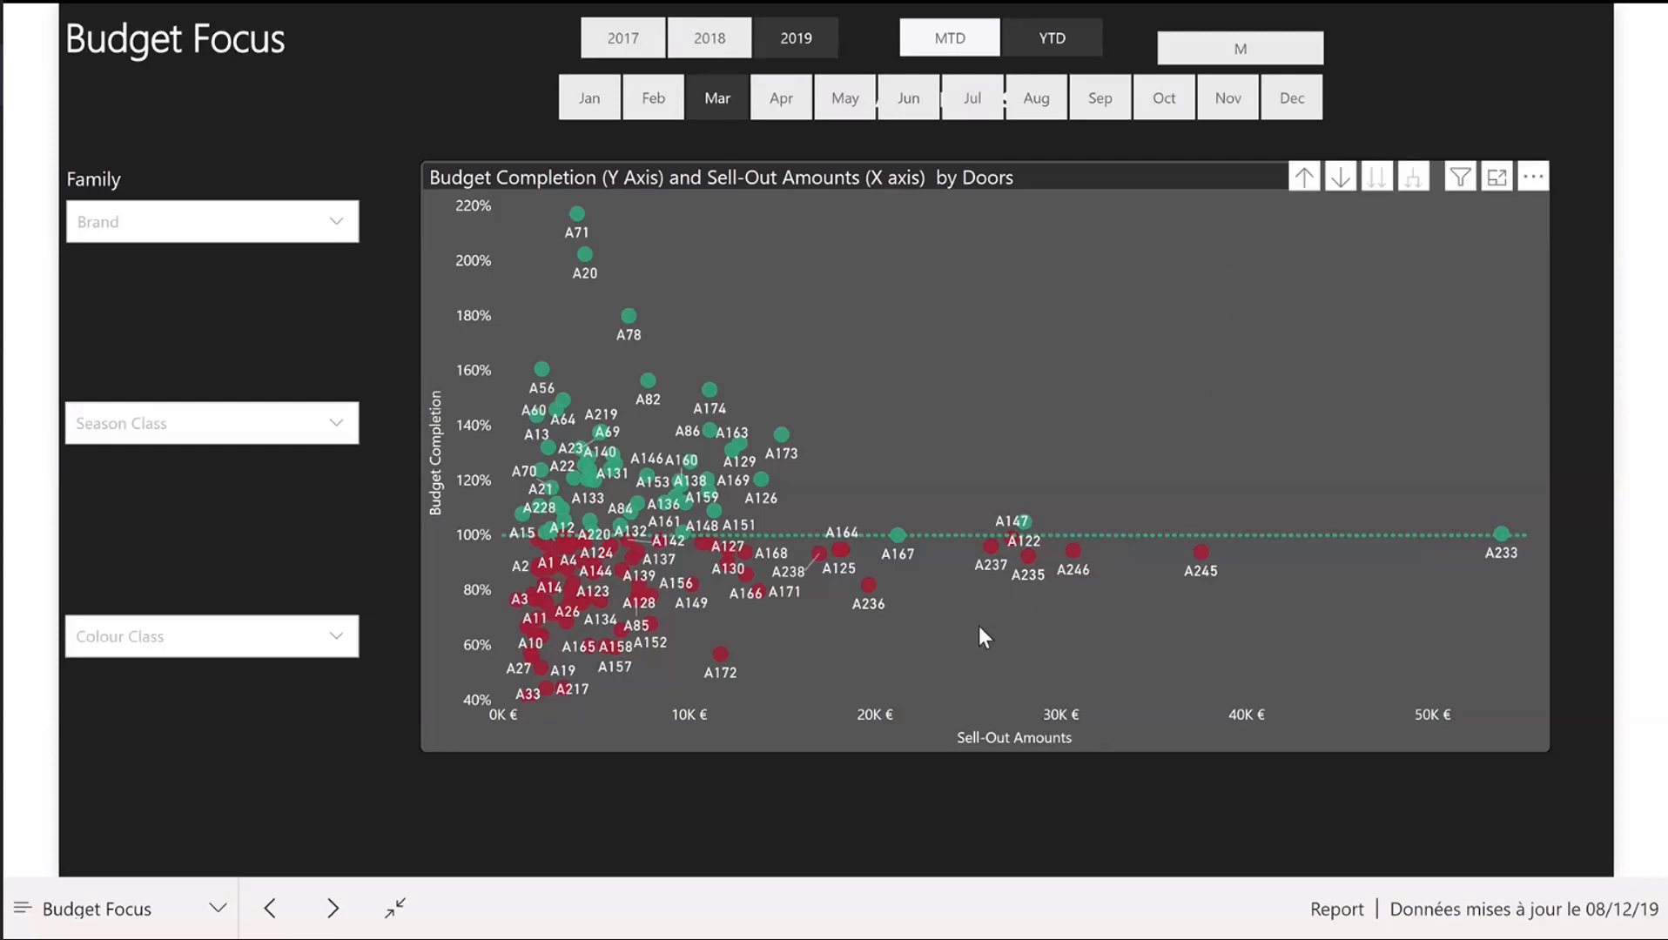
{"action": "key", "text": "ctrl+2"}
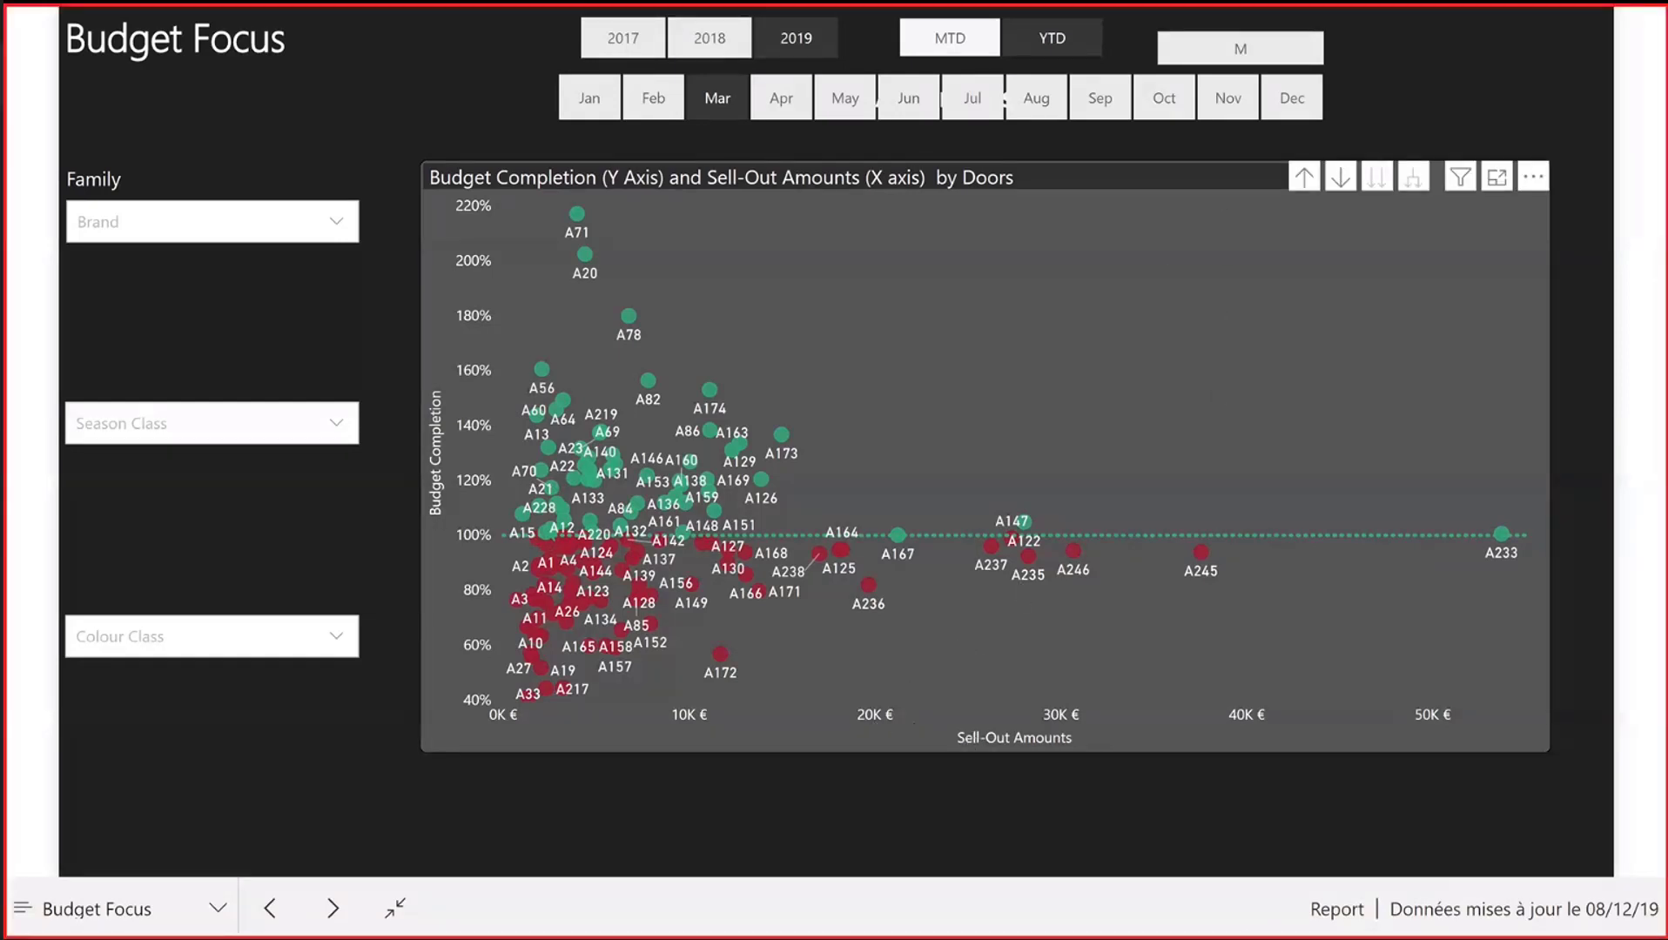
{"action": "mouse_move", "coordinate": [1424, 736]}
{"action": "left_mouse_down"}
{"action": "mouse_move", "coordinate": [1272, 760]}
{"action": "mouse_move", "coordinate": [679, 763]}
{"action": "mouse_move", "coordinate": [506, 738]}
{"action": "left_mouse_up"}
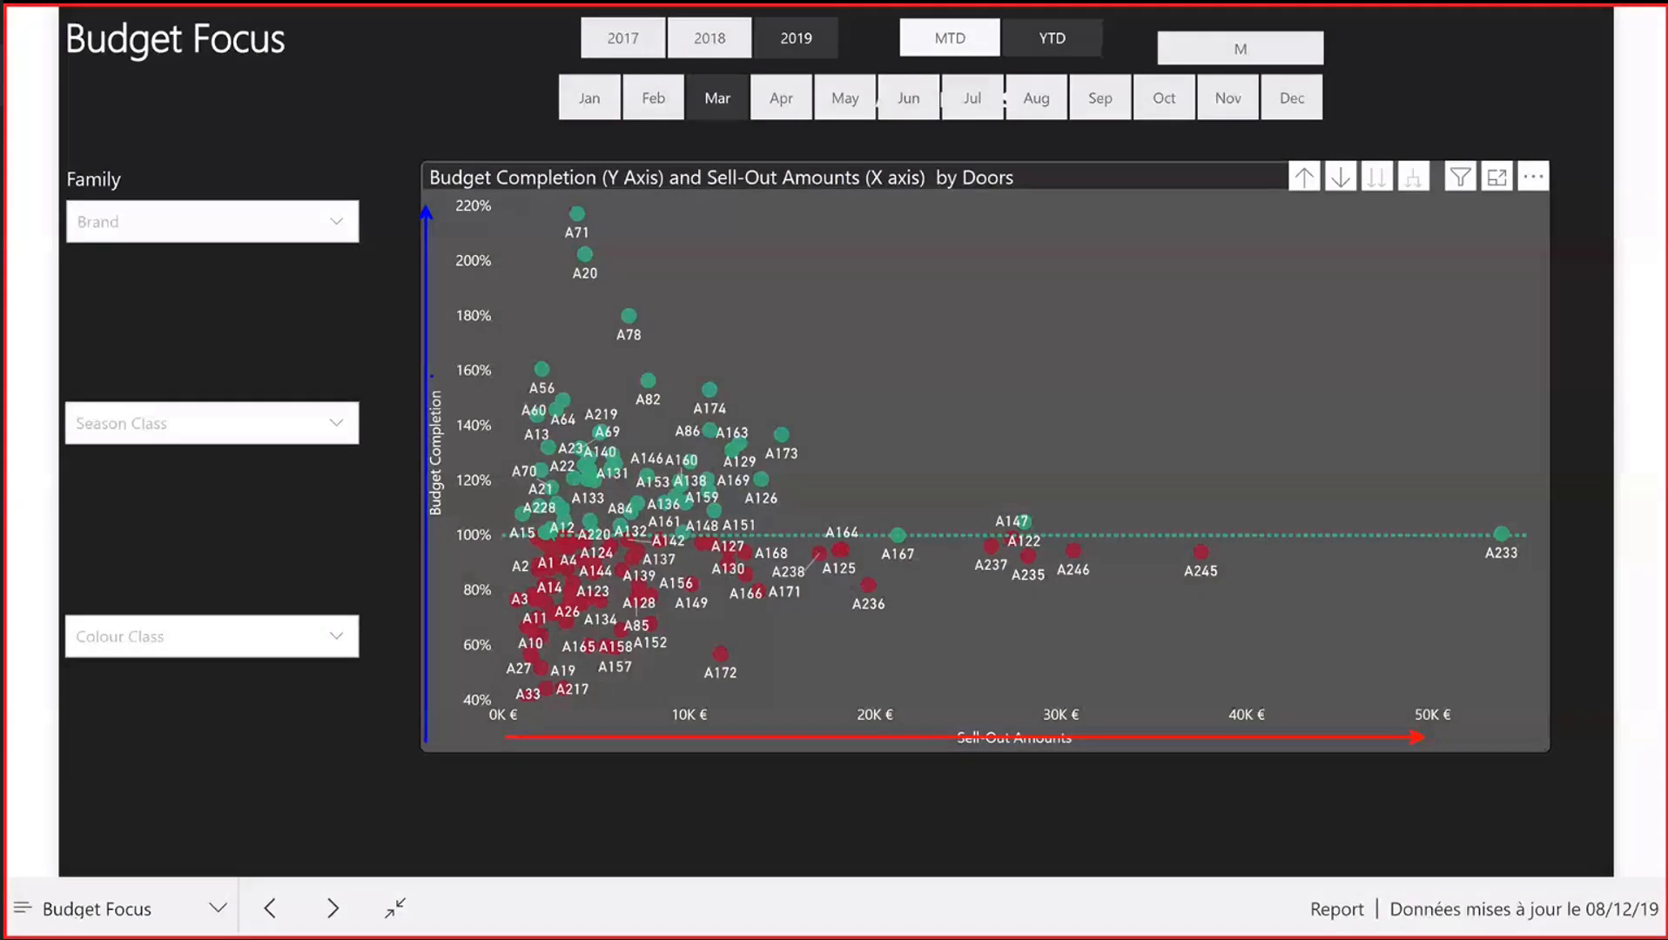
{"action": "key", "text": "Escape"}
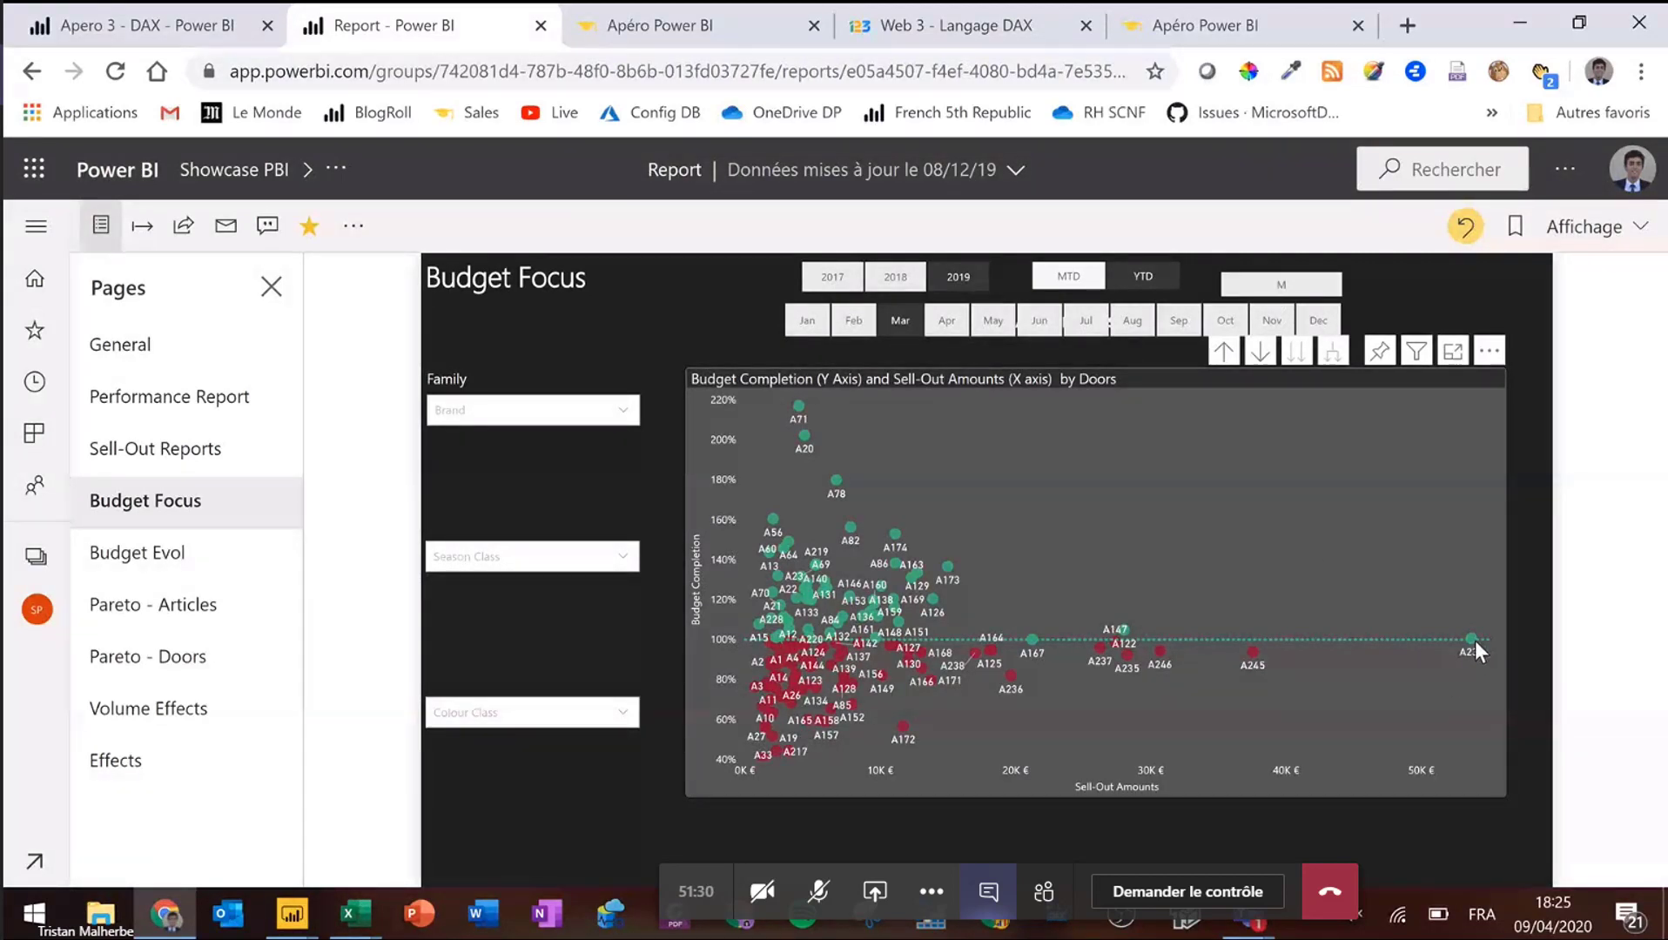
- Filter the Budget Focus chart to the Abibas brand and February, comparing its MTD and YTD views
{"action": "mouse_move", "coordinate": [1474, 642]}
{"action": "left_click", "coordinate": [624, 411]}
{"action": "left_click", "coordinate": [476, 442]}
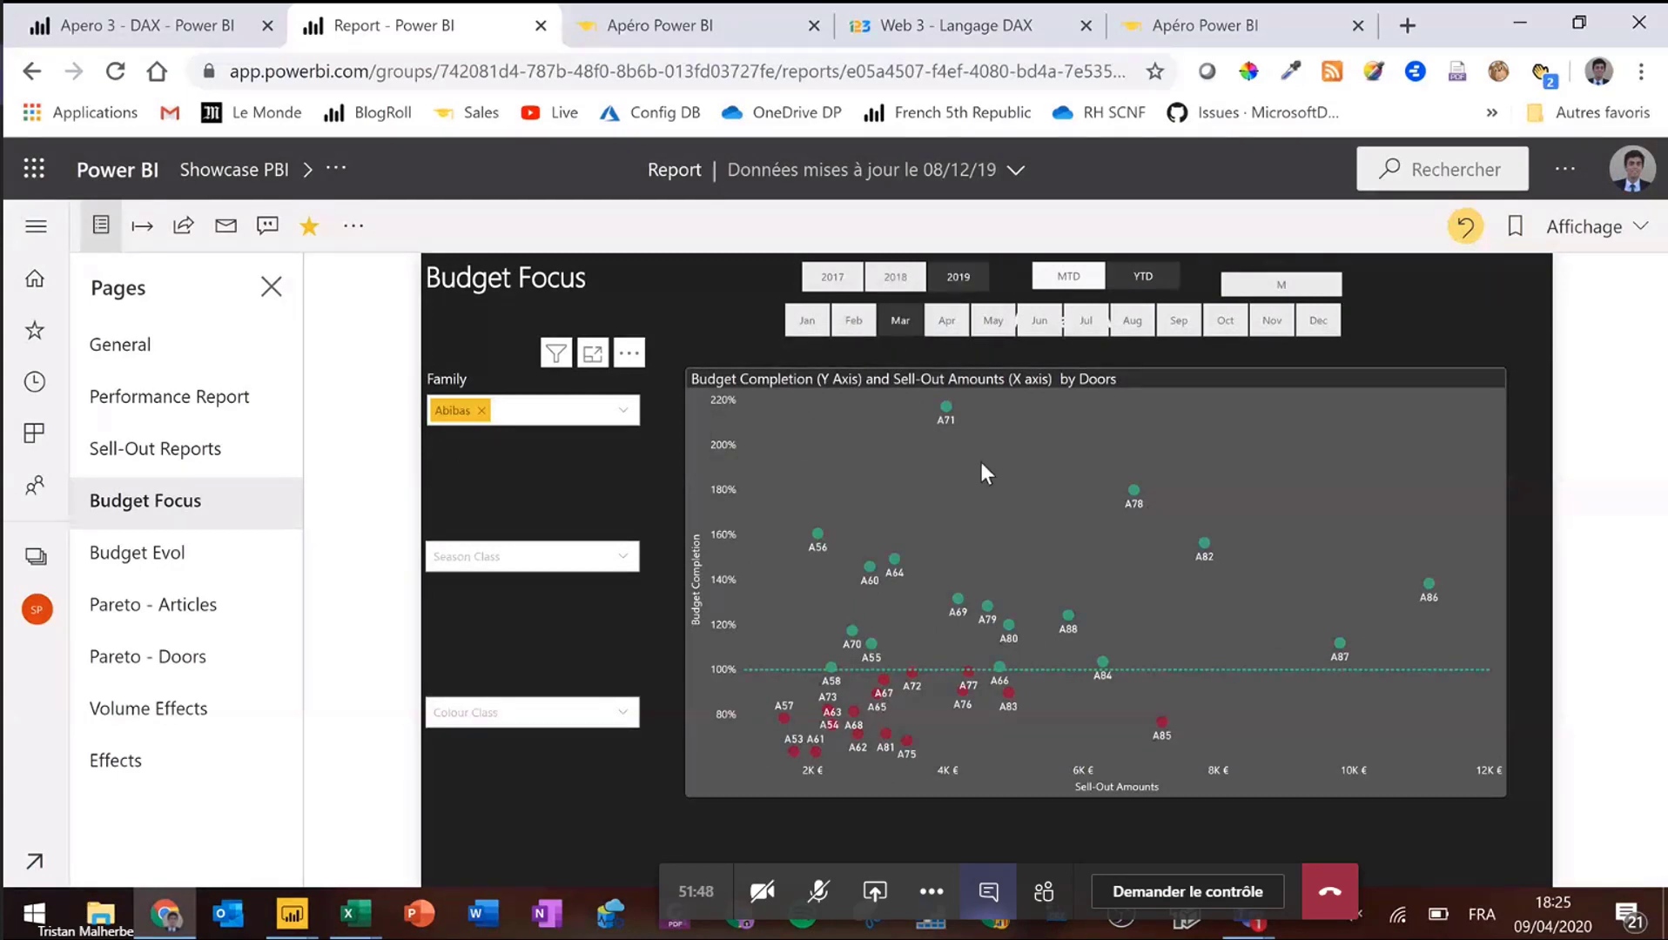
{"action": "left_click", "coordinate": [854, 325]}
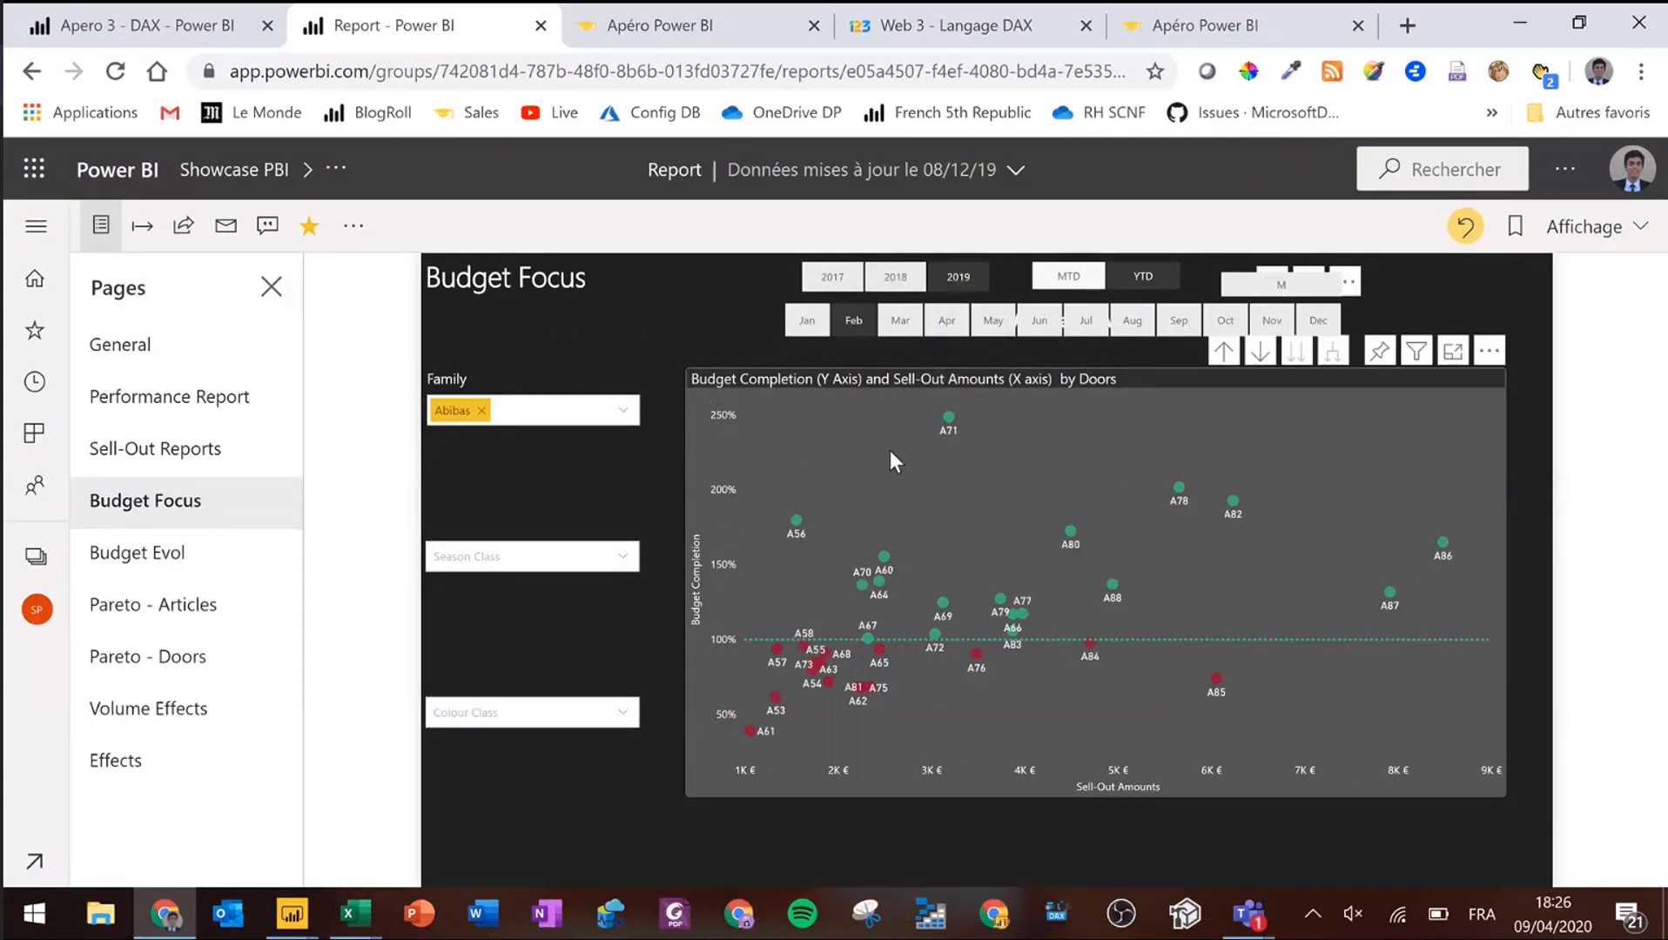
{"action": "left_click", "coordinate": [1050, 275]}
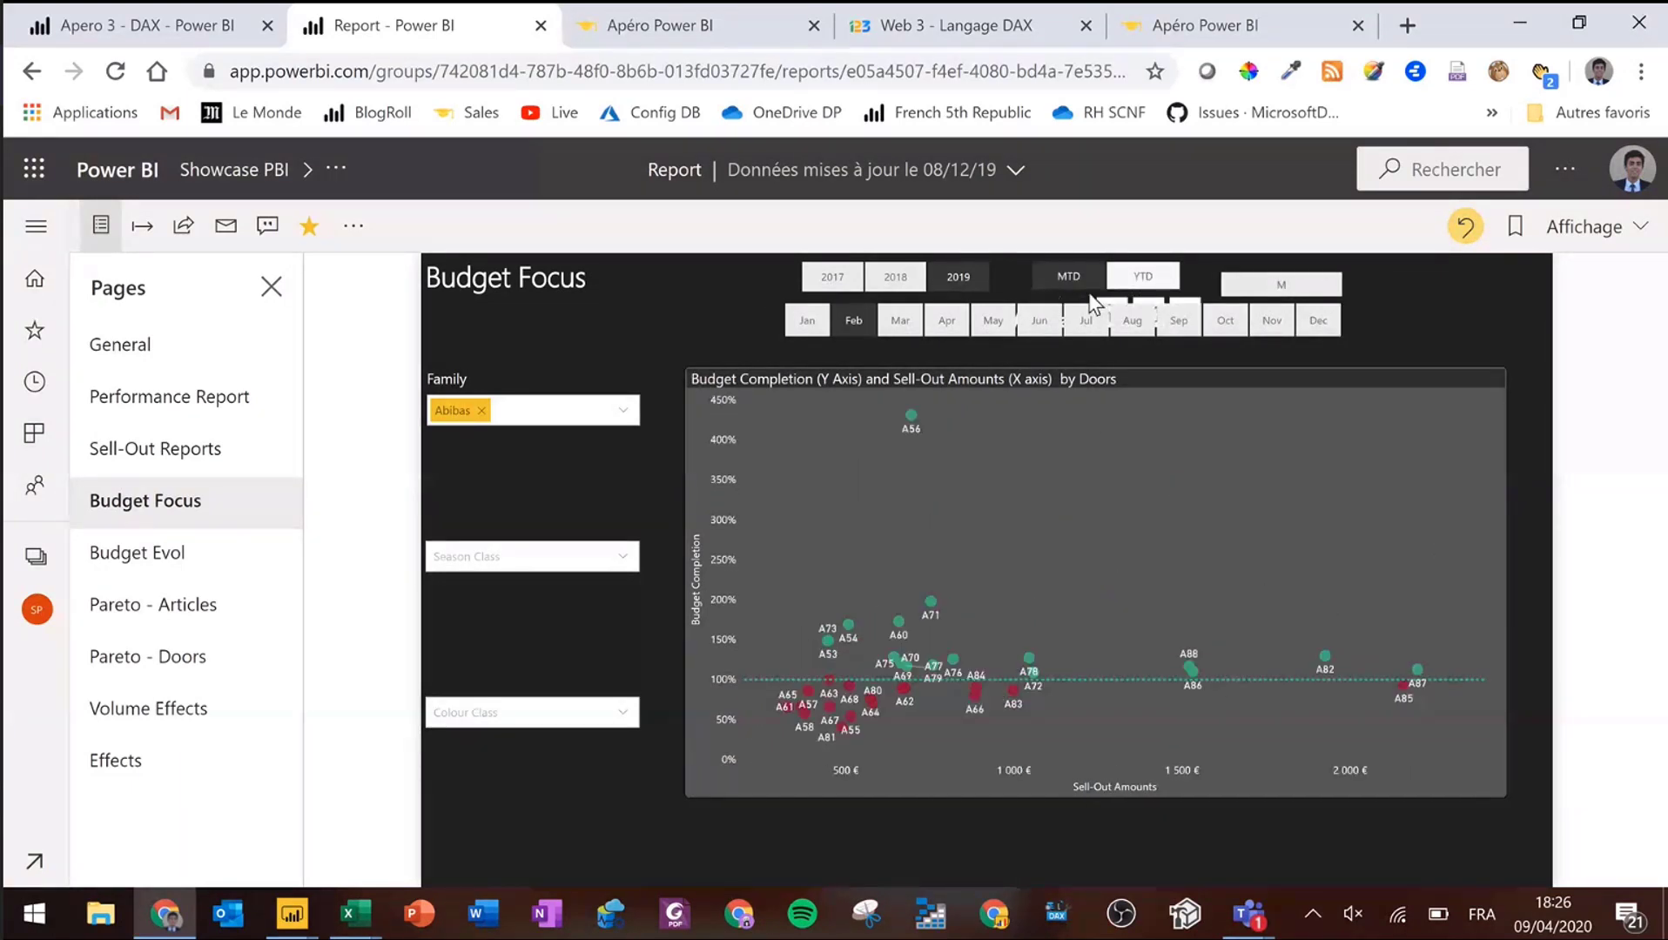
{"action": "left_click", "coordinate": [1142, 277]}
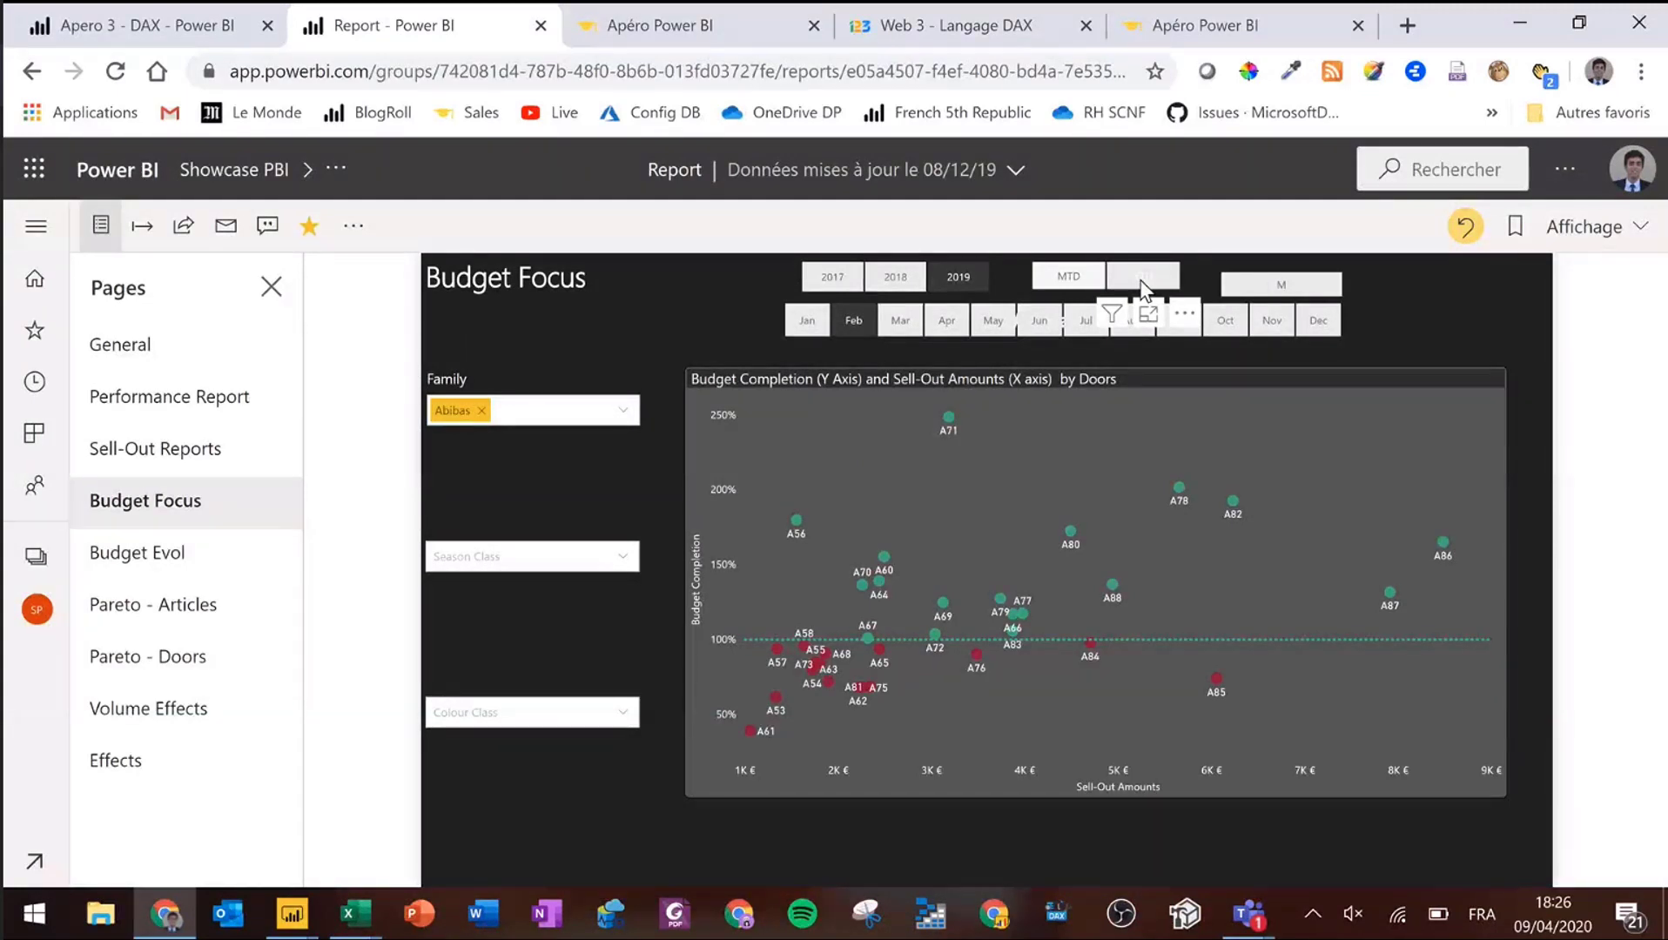
- Set the Budget Focus page's month to April and clear the Abibas brand filter
{"action": "left_click", "coordinate": [899, 319]}
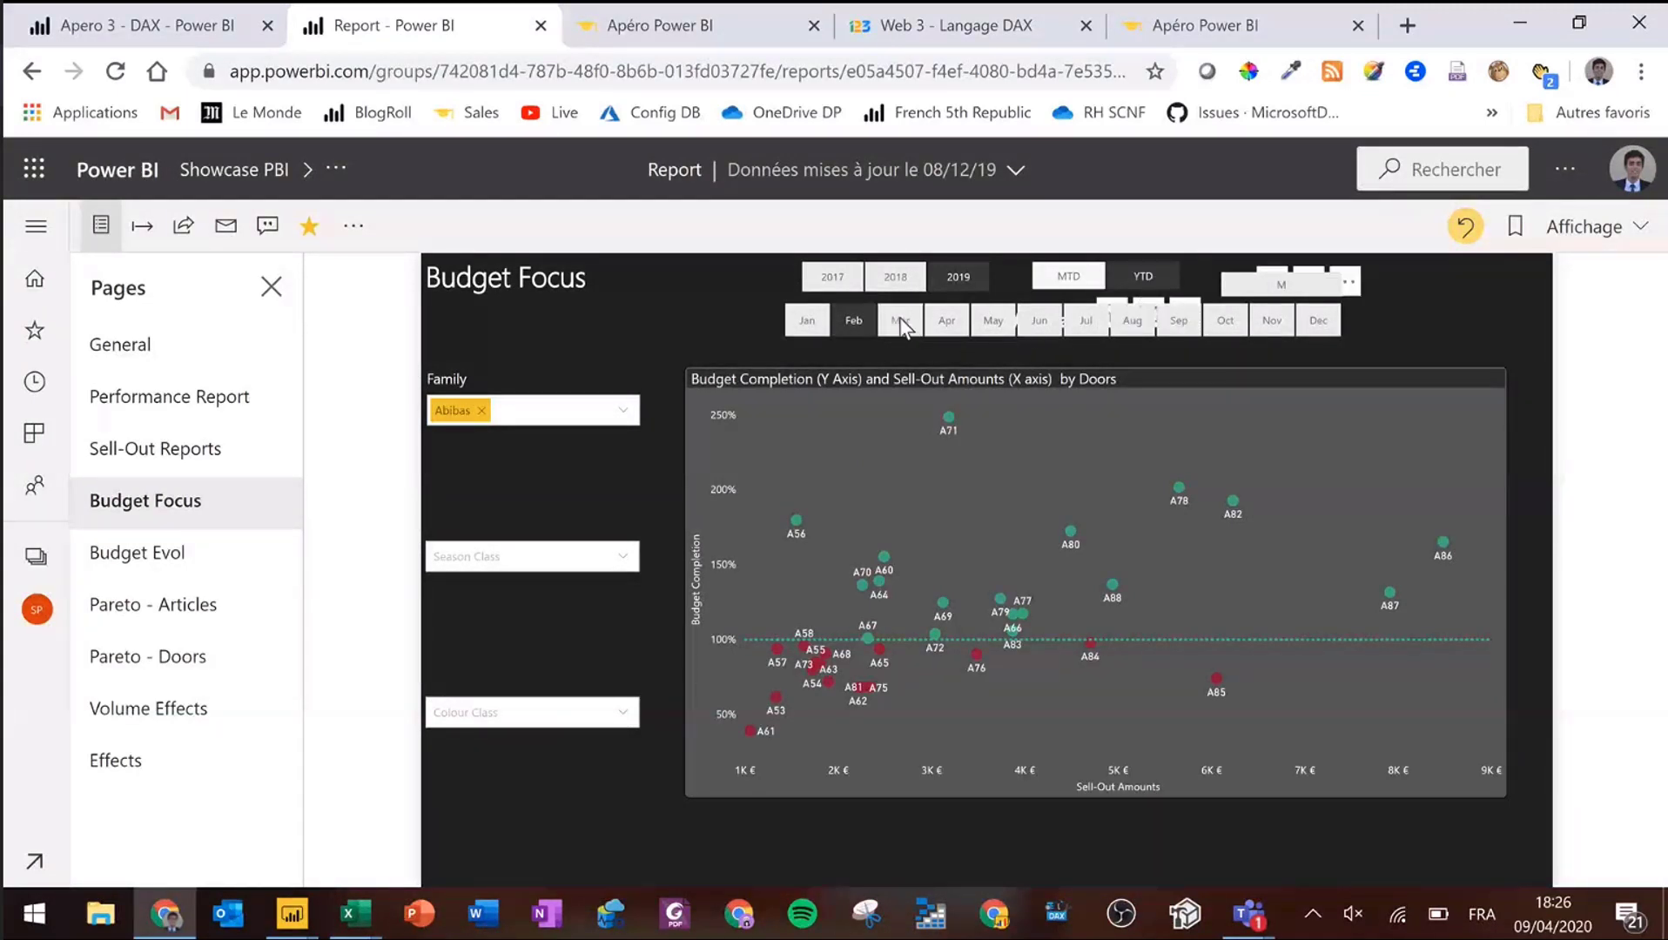
{"action": "left_click", "coordinate": [945, 331]}
{"action": "left_click", "coordinate": [946, 324]}
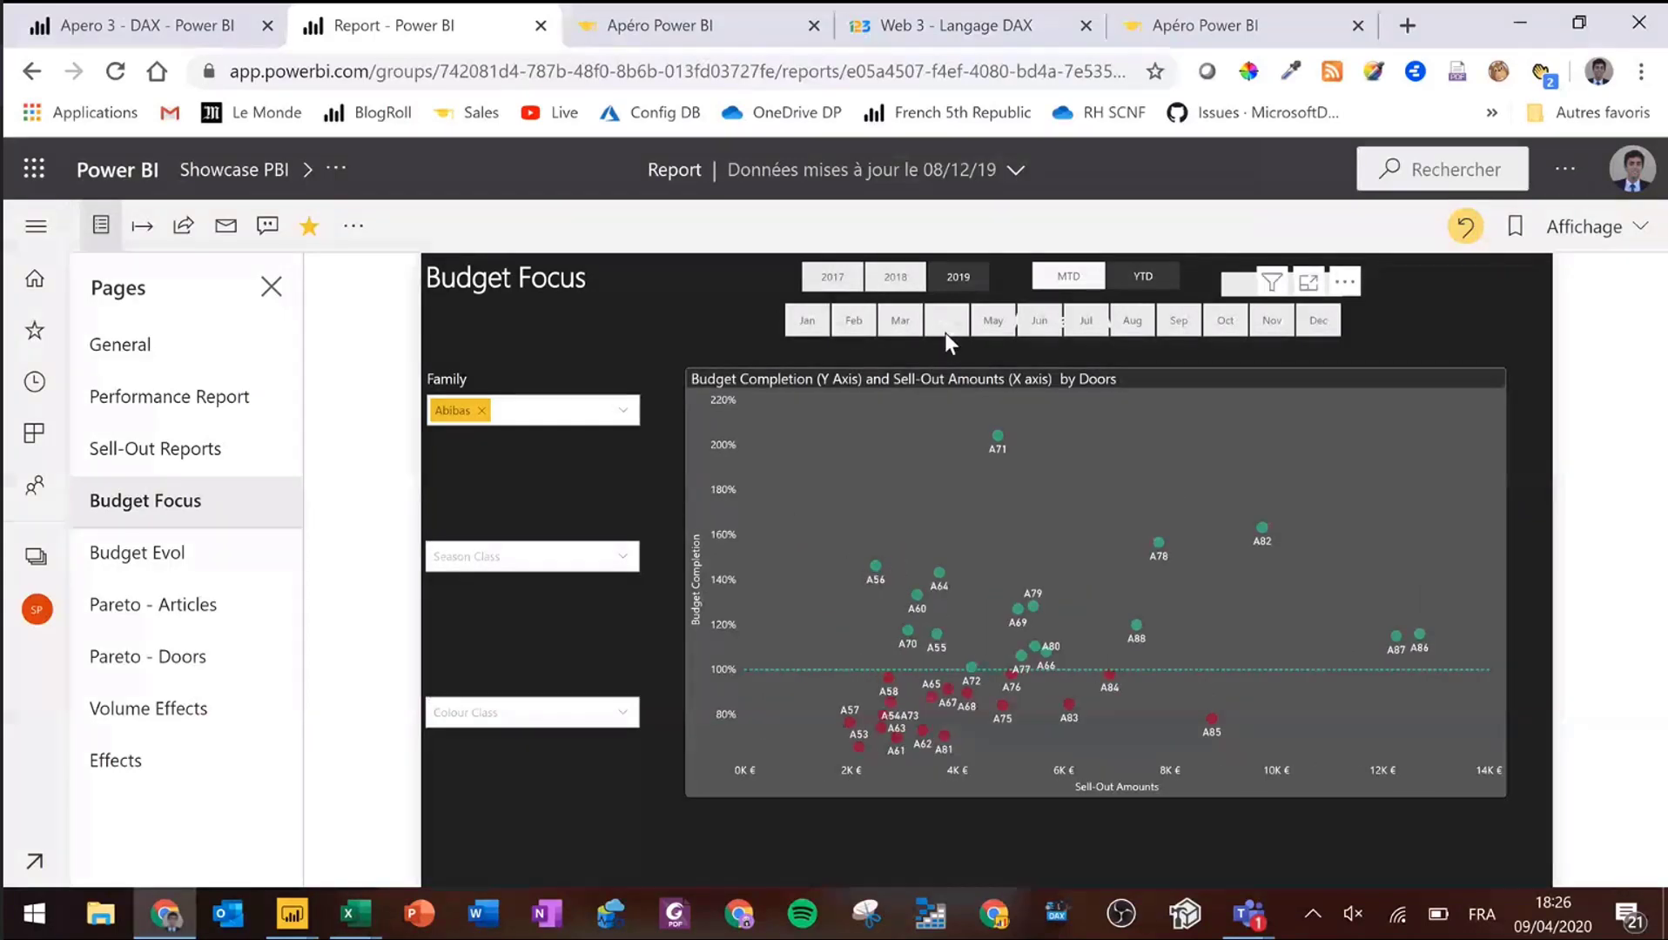
{"action": "left_click", "coordinate": [481, 411]}
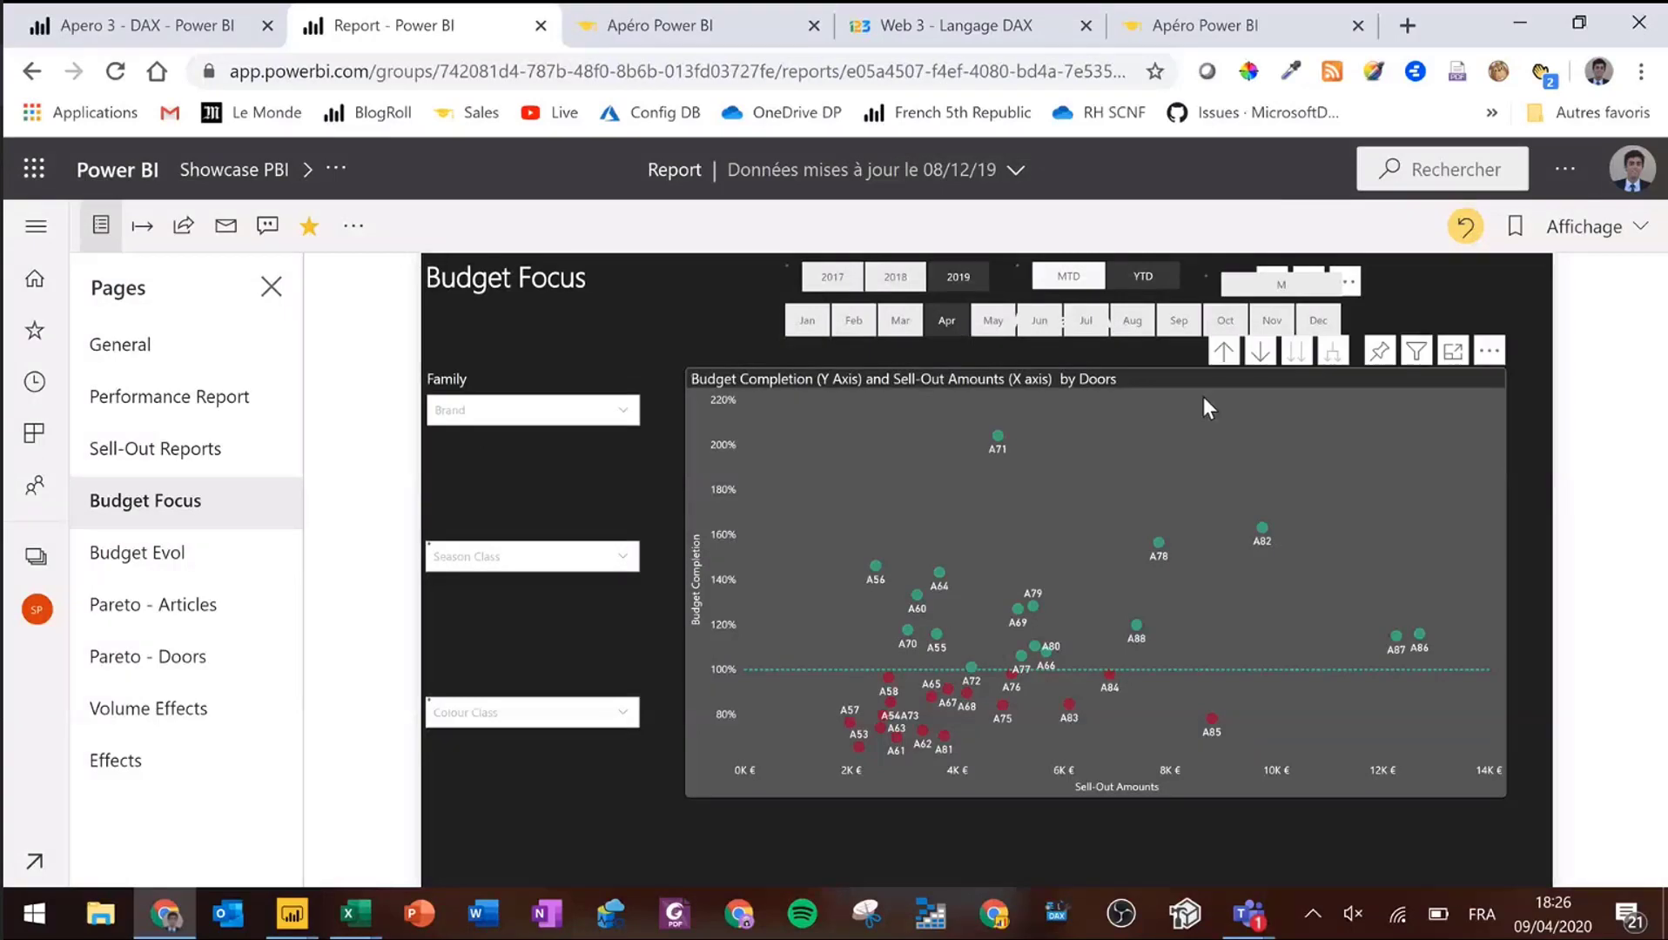
- Drill the scatter chart up to regions and examine the doors of Île-de-France in focus mode before returning to the region level
{"action": "left_click", "coordinate": [1223, 352]}
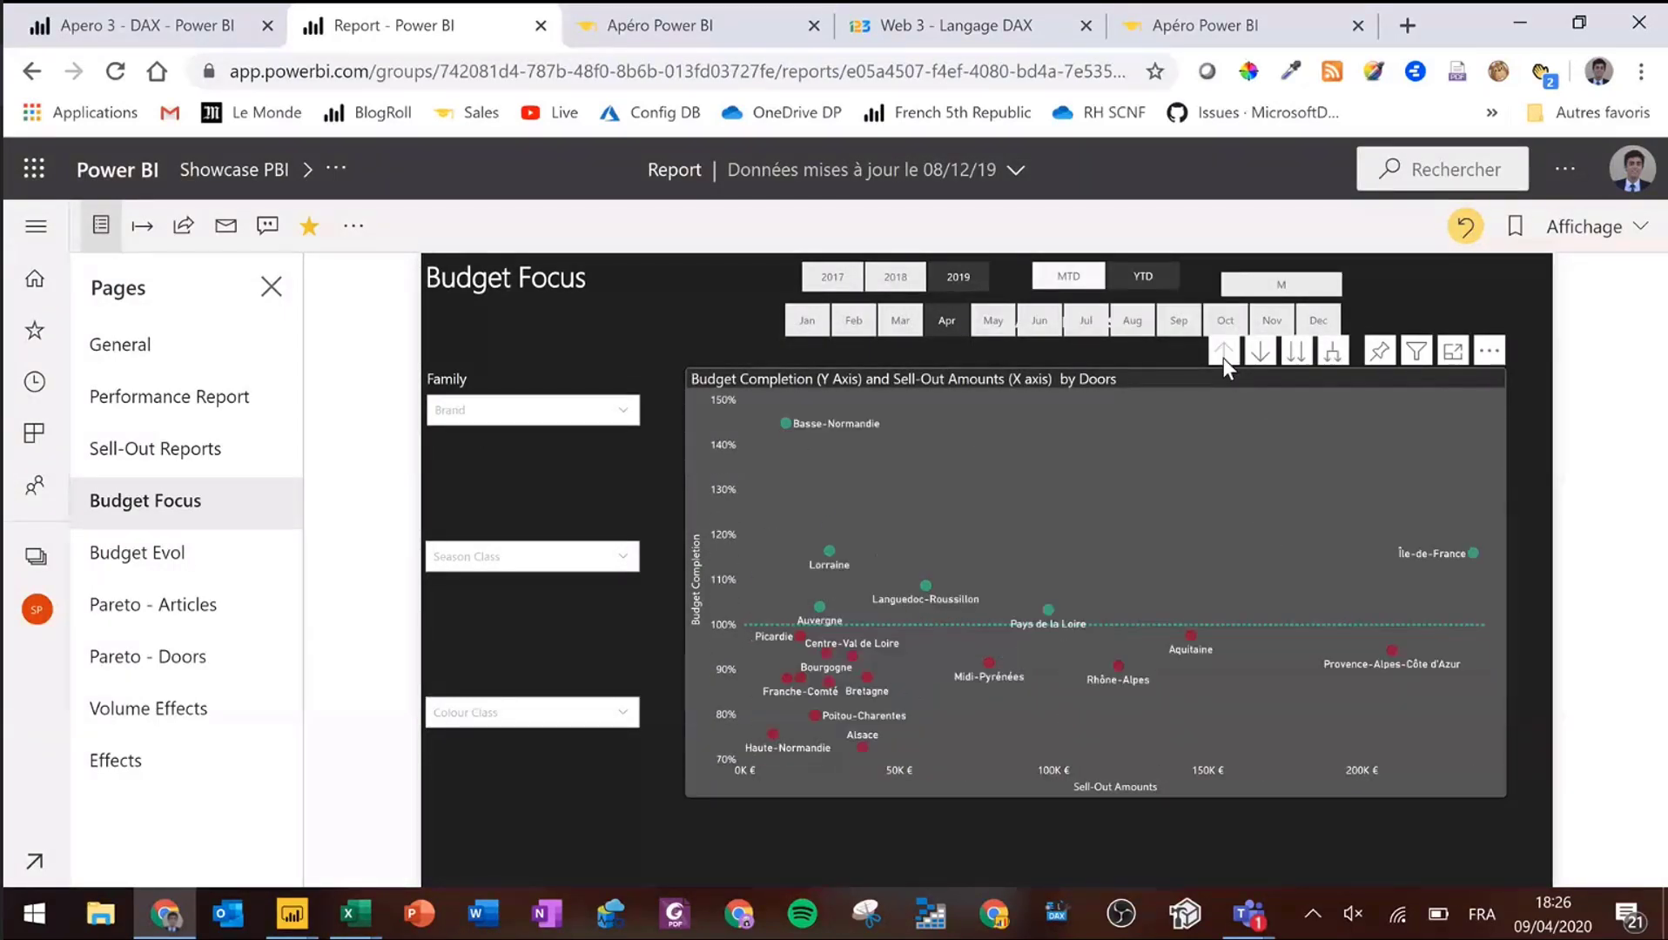
{"action": "left_click", "coordinate": [1452, 350]}
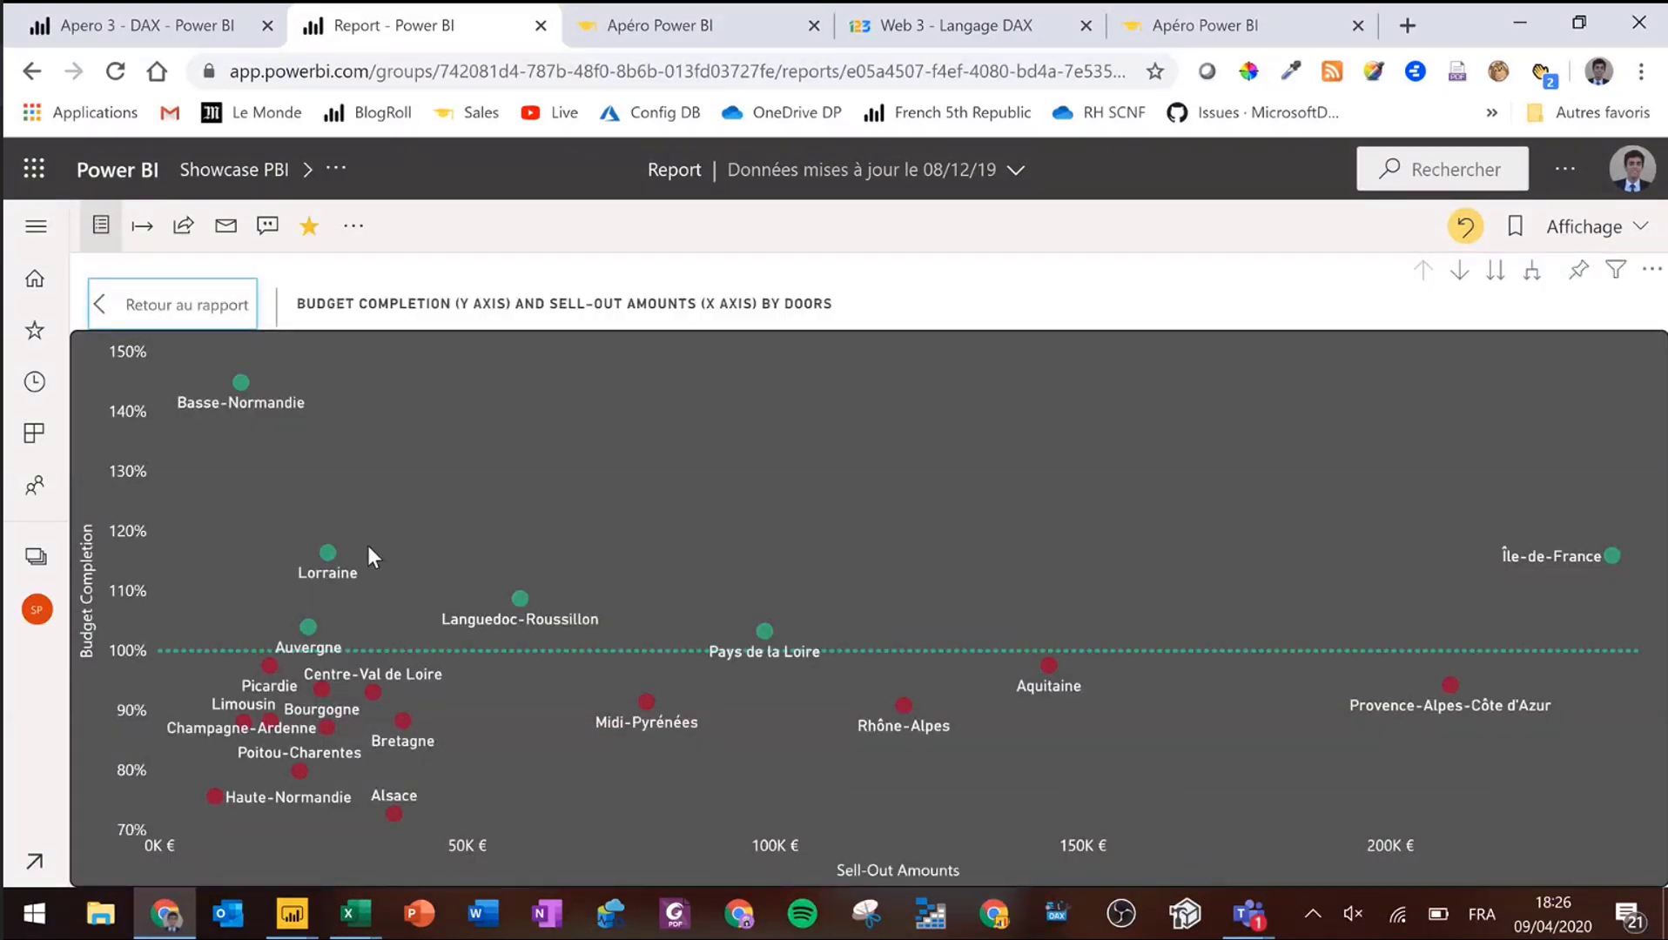
{"action": "left_click", "coordinate": [1457, 279]}
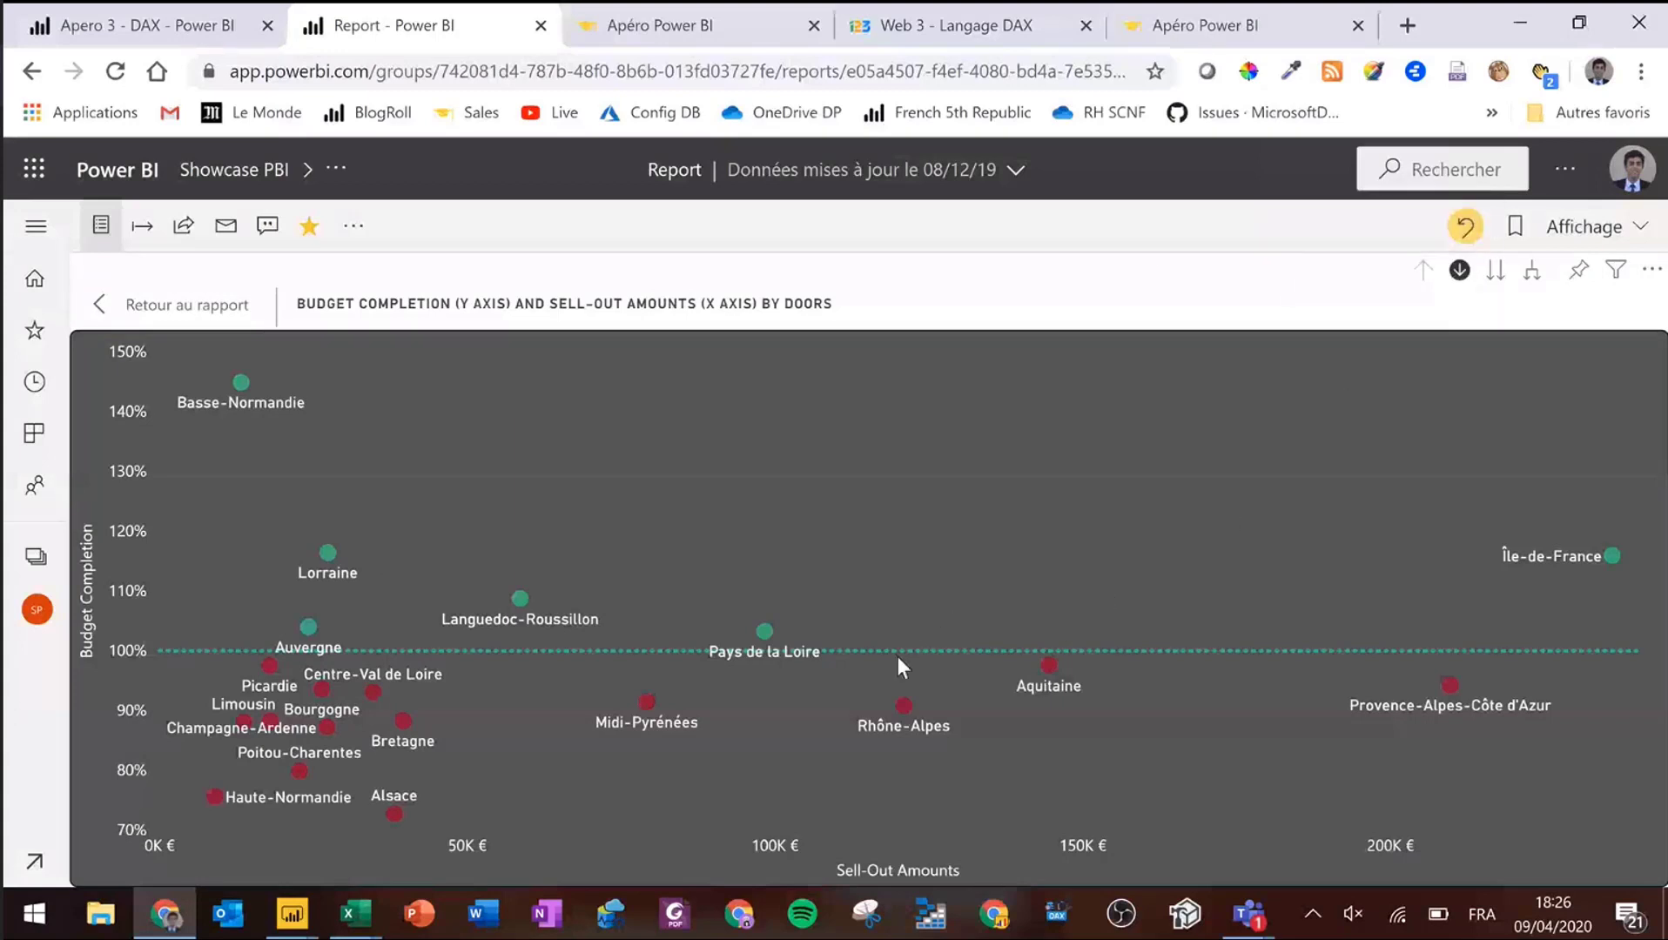
{"action": "left_click", "coordinate": [1612, 557]}
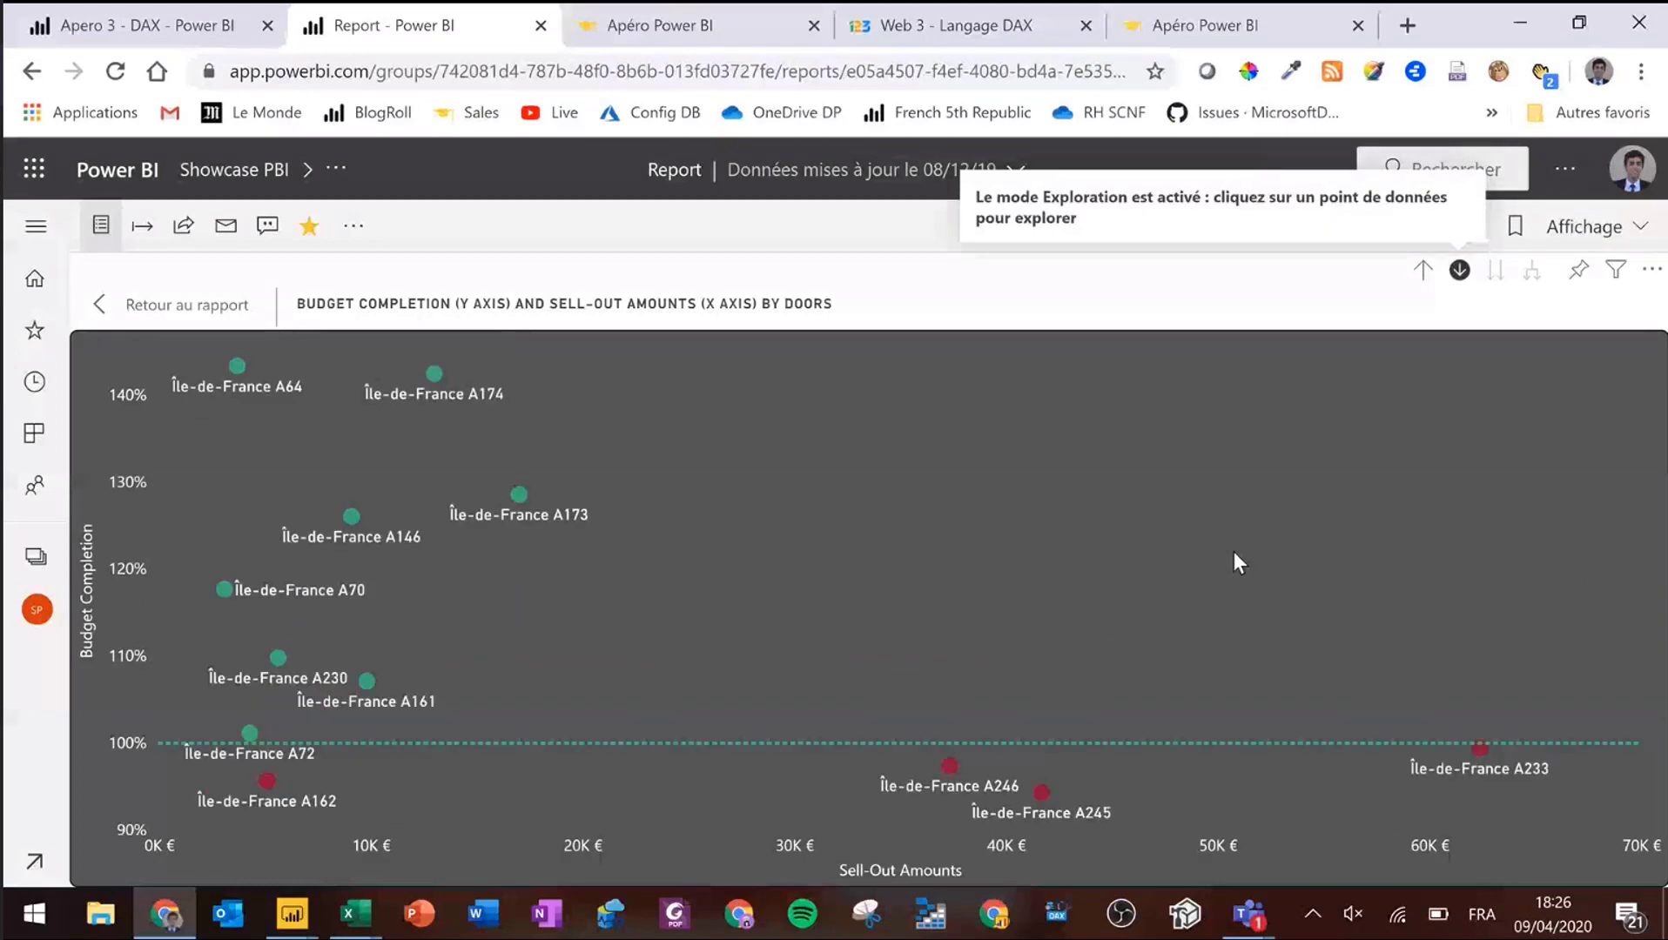
{"action": "left_click", "coordinate": [1422, 270]}
{"action": "left_click", "coordinate": [180, 307]}
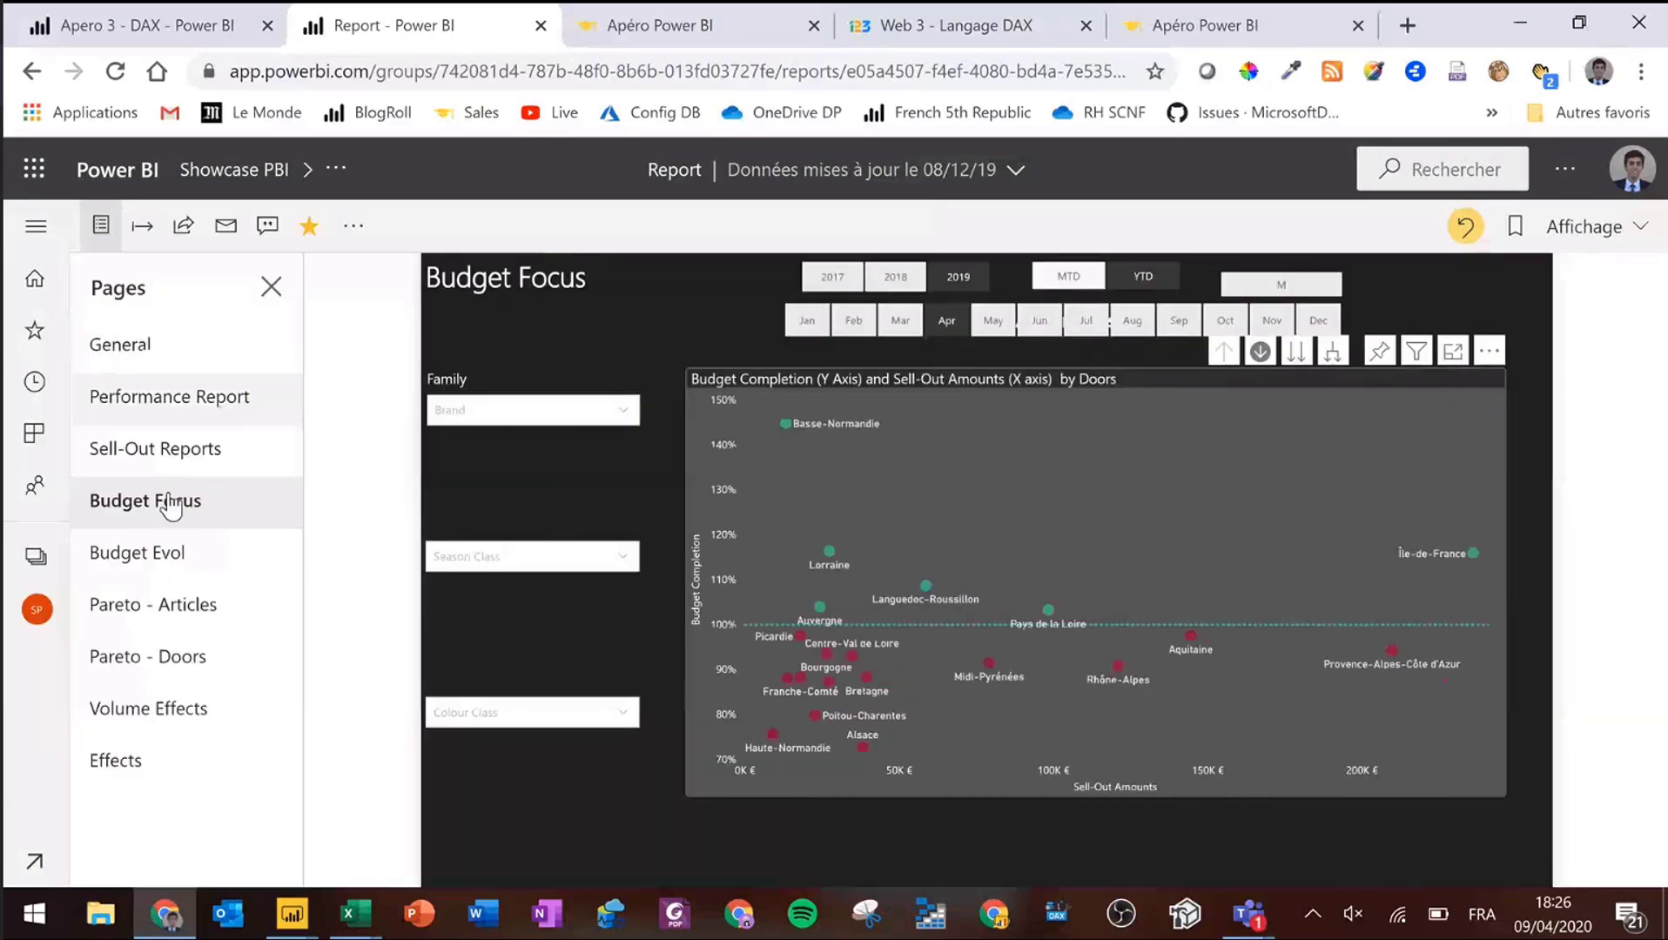
- Show the Budget Evol page in full screen and play the scatter chart's monthly animation
{"action": "left_click", "coordinate": [165, 559]}
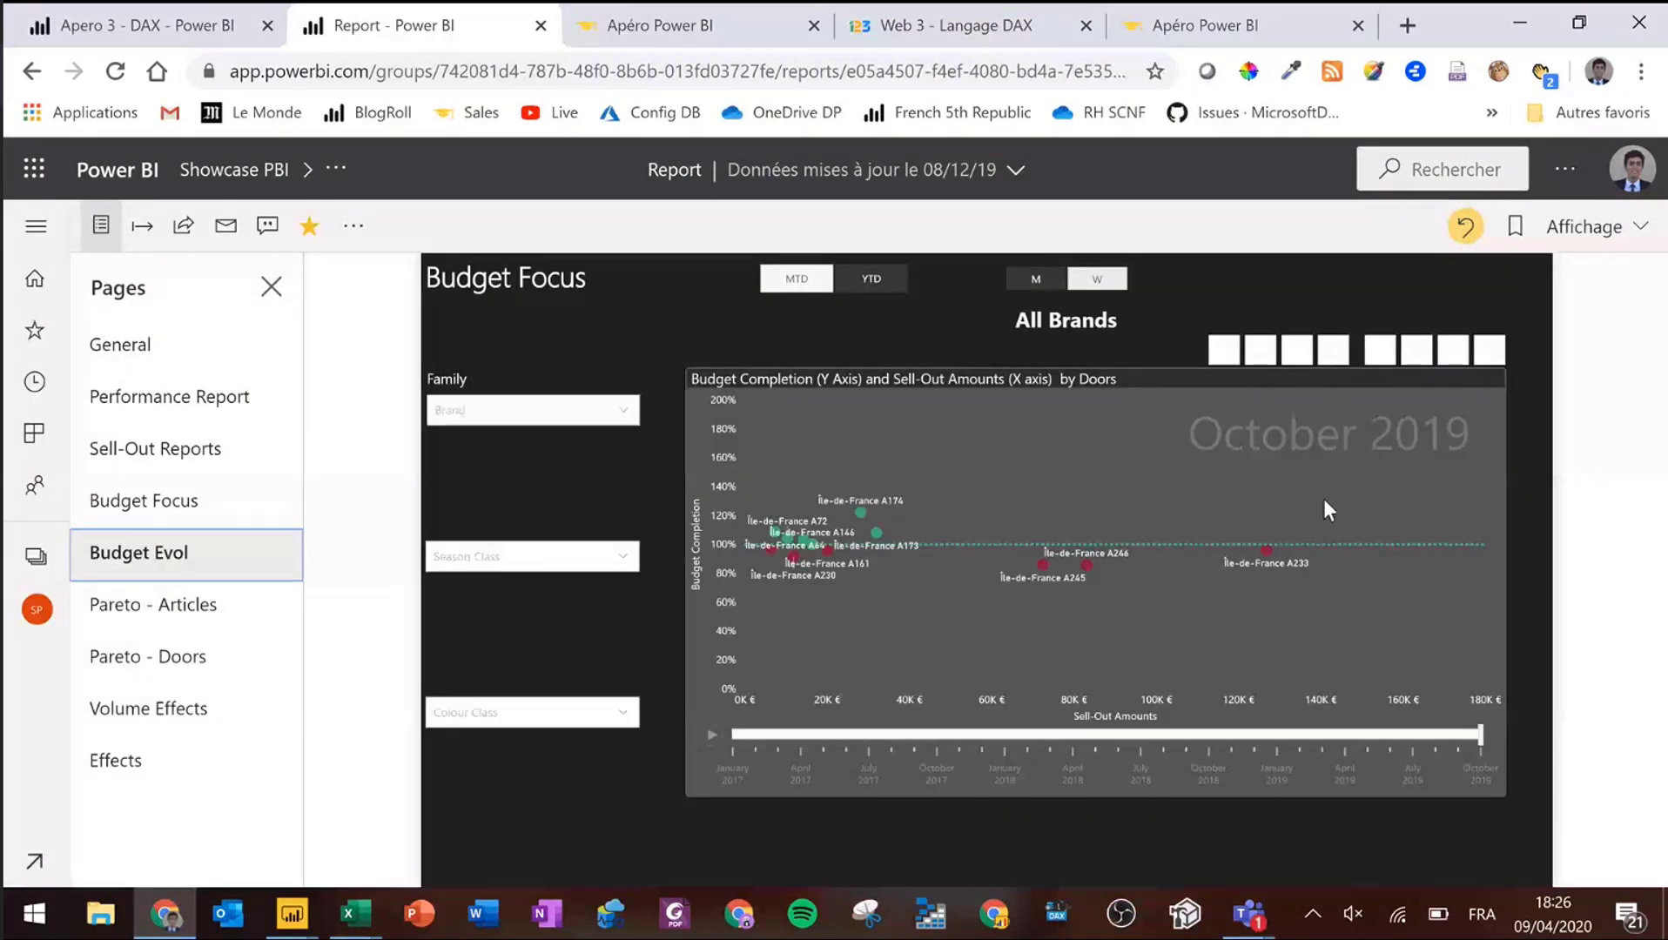
{"action": "left_click", "coordinate": [1613, 235]}
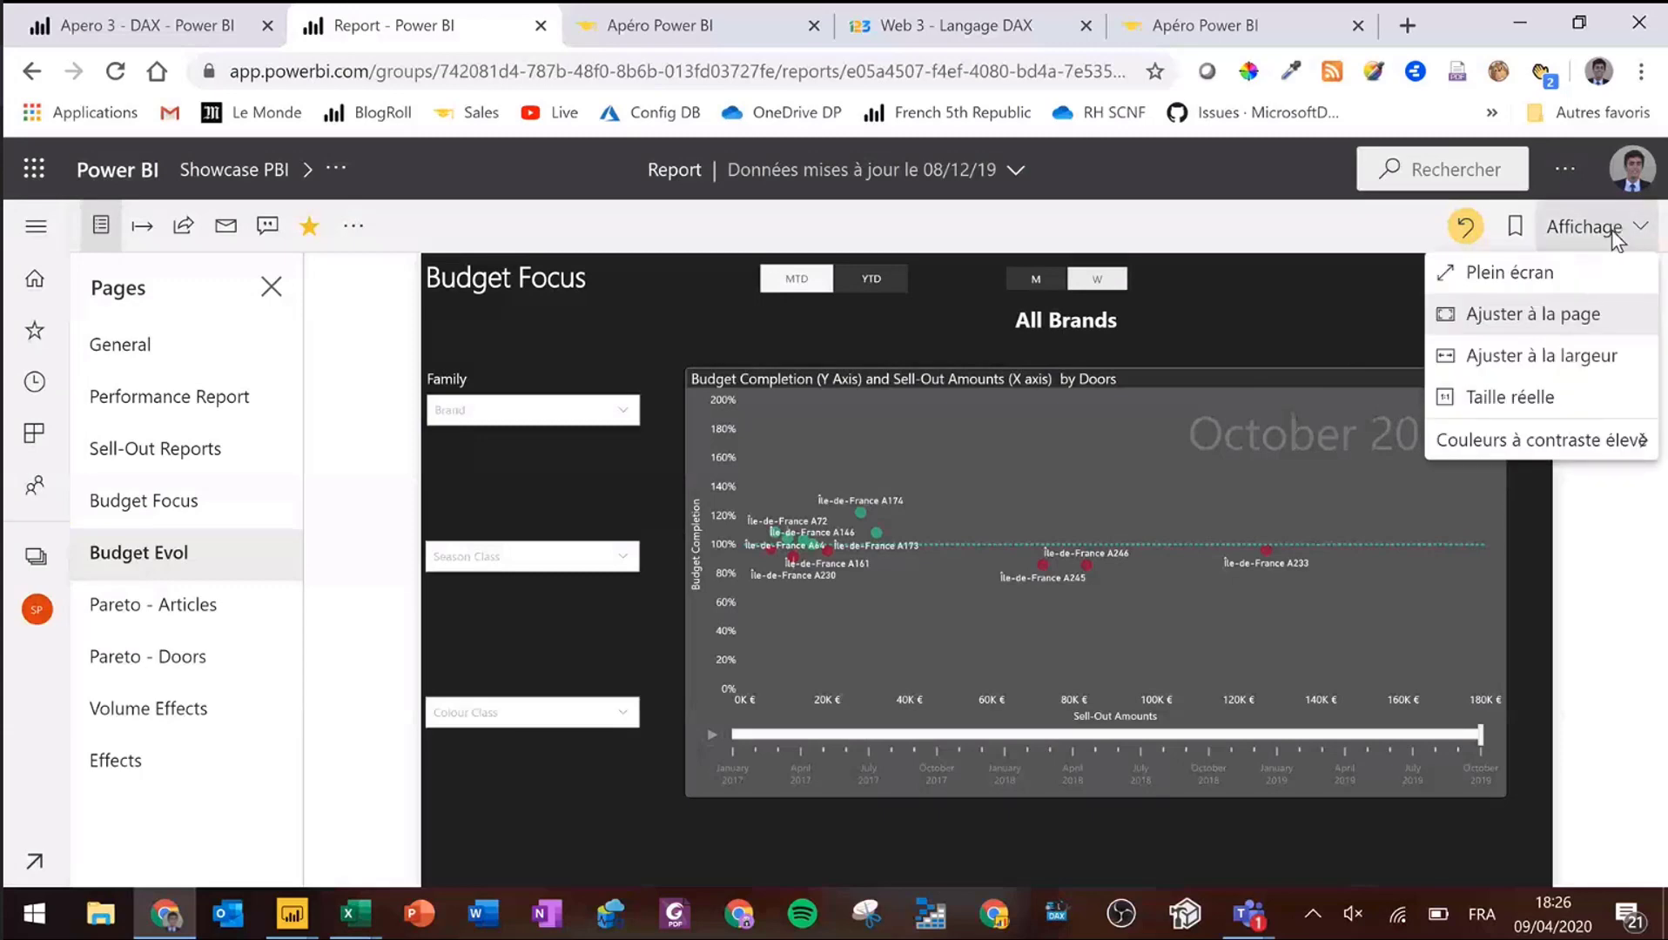
{"action": "left_click", "coordinate": [1556, 271]}
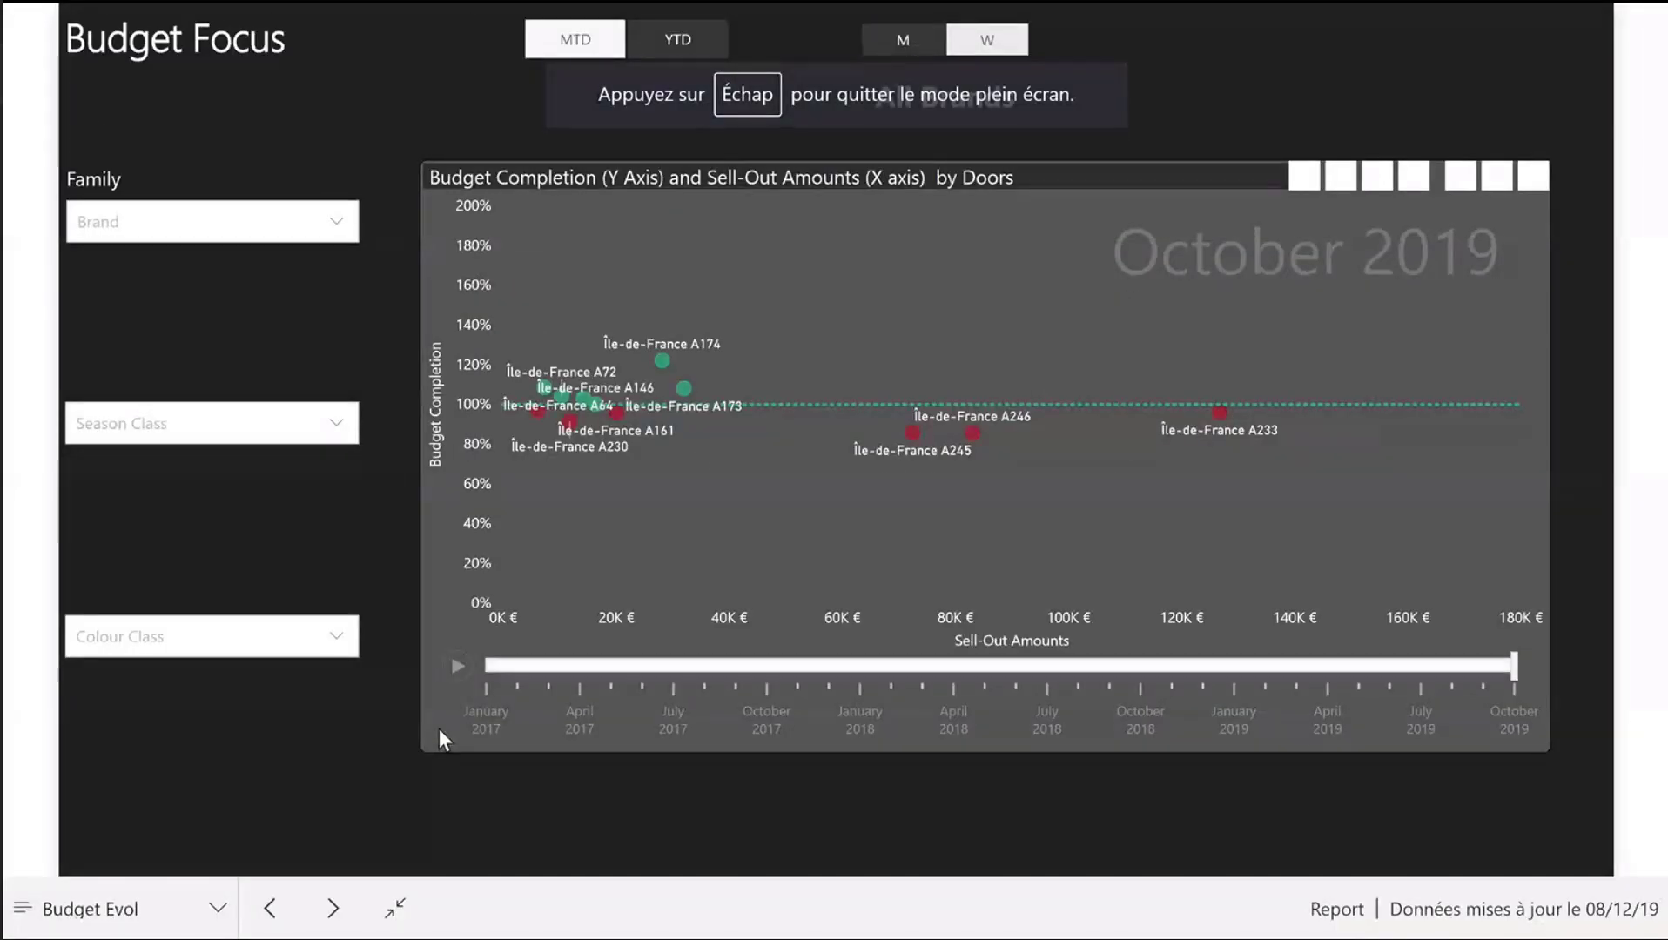
{"action": "left_click", "coordinate": [467, 677]}
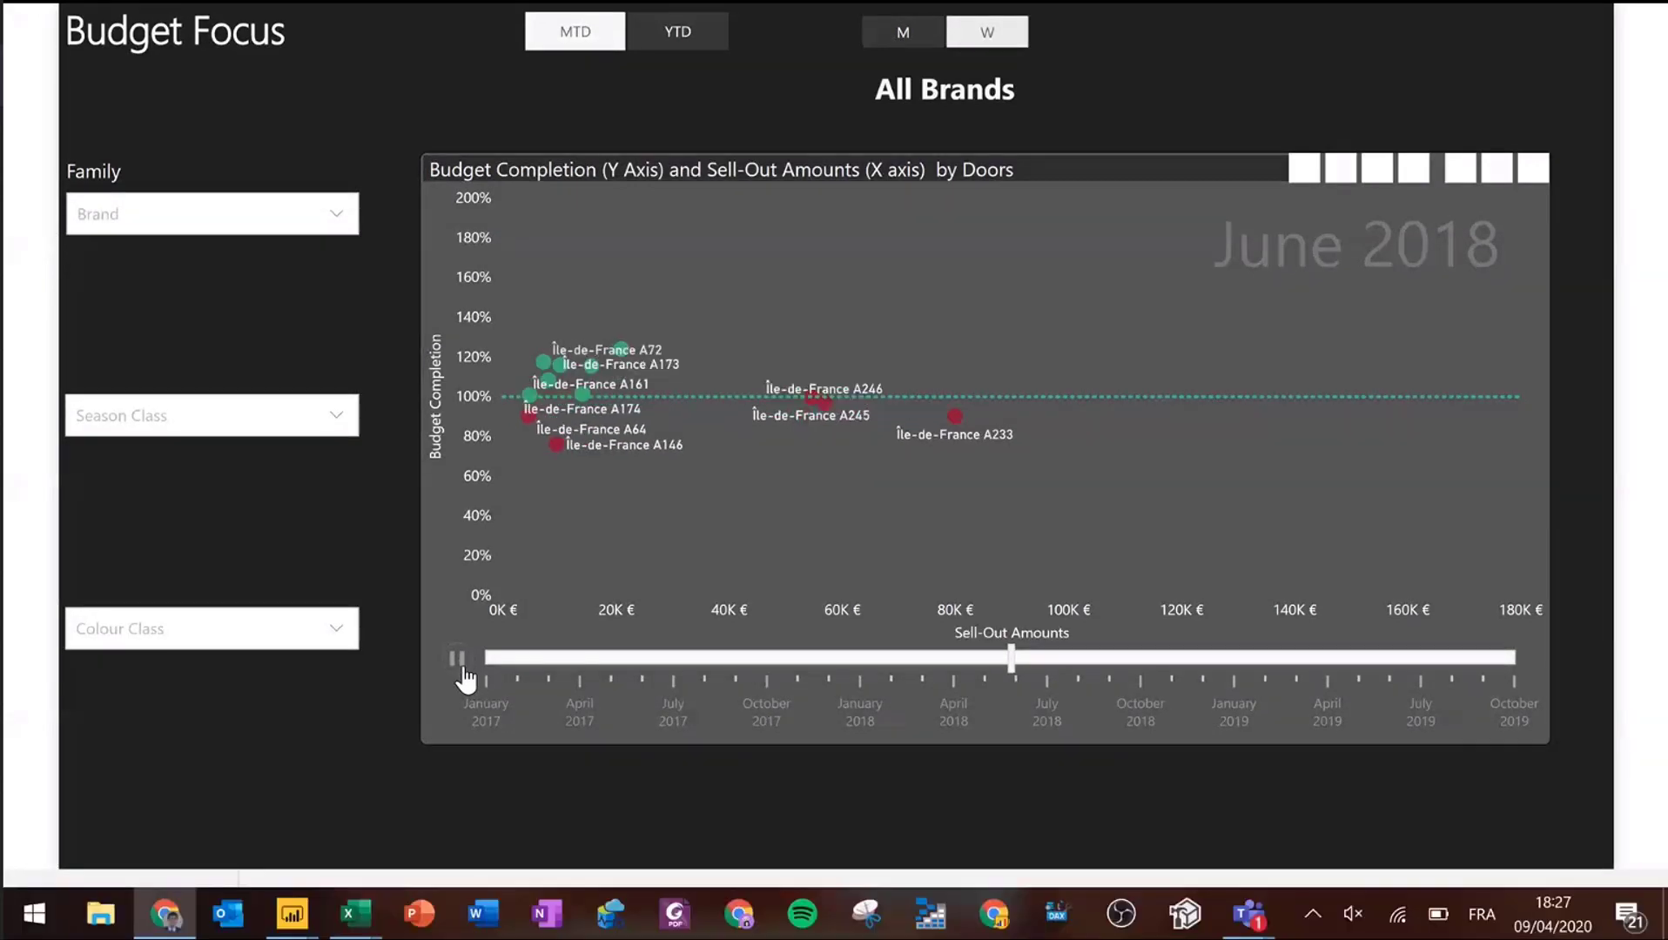
{"action": "key", "text": "Escape"}
- Pause the Budget Evol animation, trace doors A173 and A233 while it plays through October 2019, and clear the selection
{"action": "left_click", "coordinate": [712, 734]}
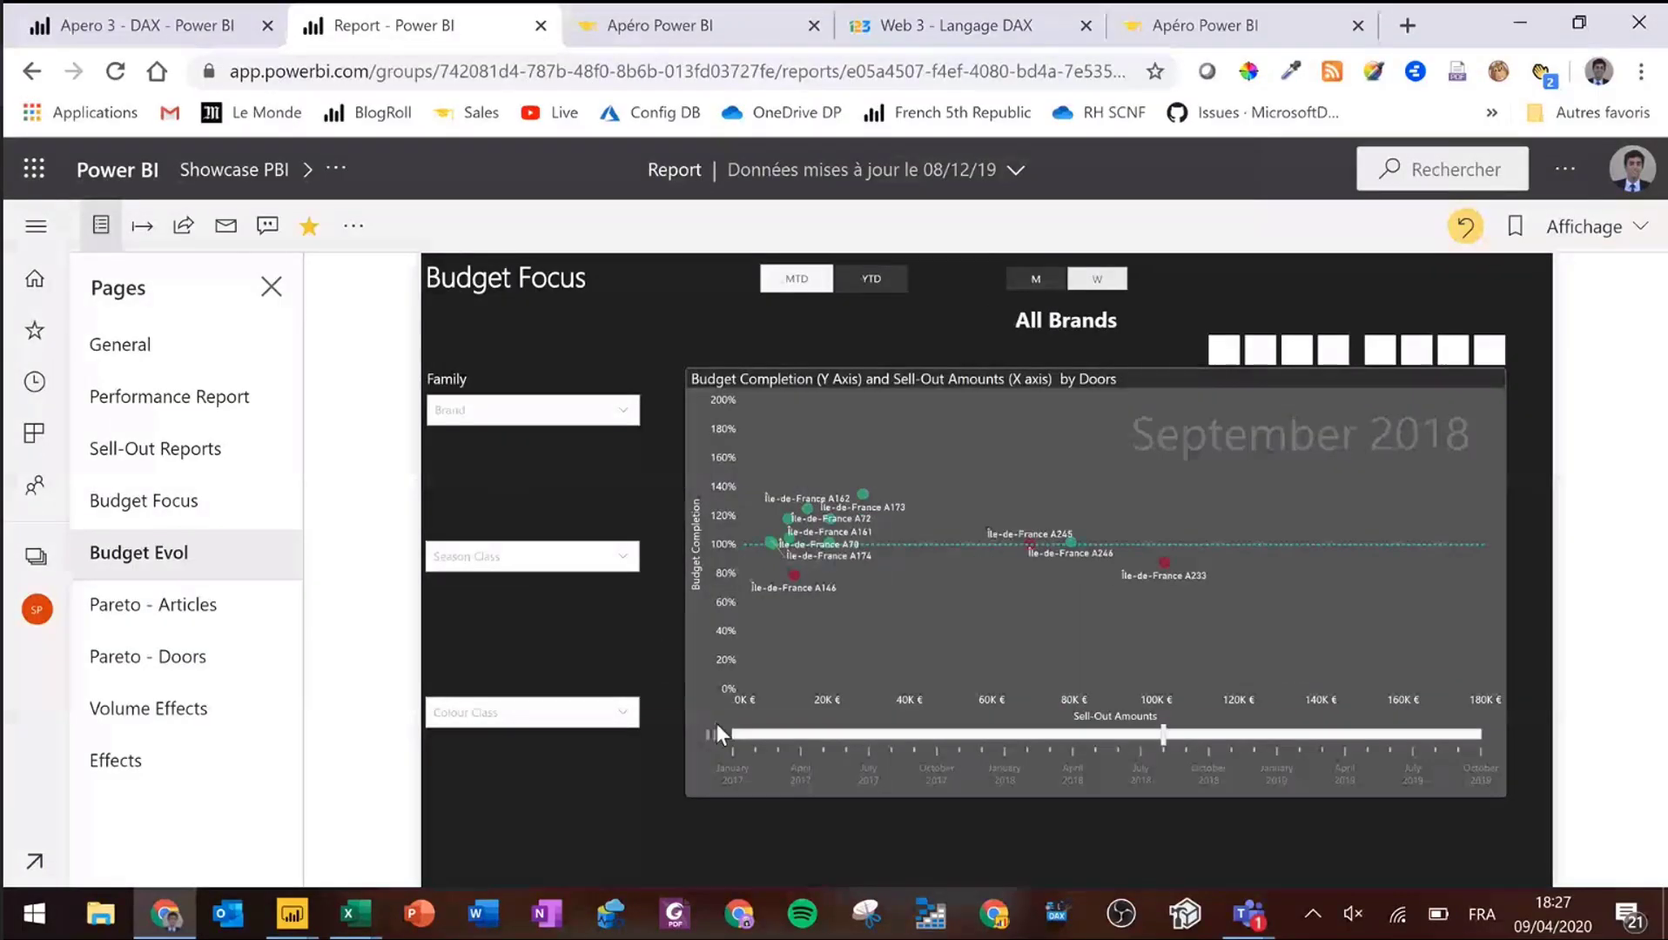
{"action": "left_click", "coordinate": [874, 488]}
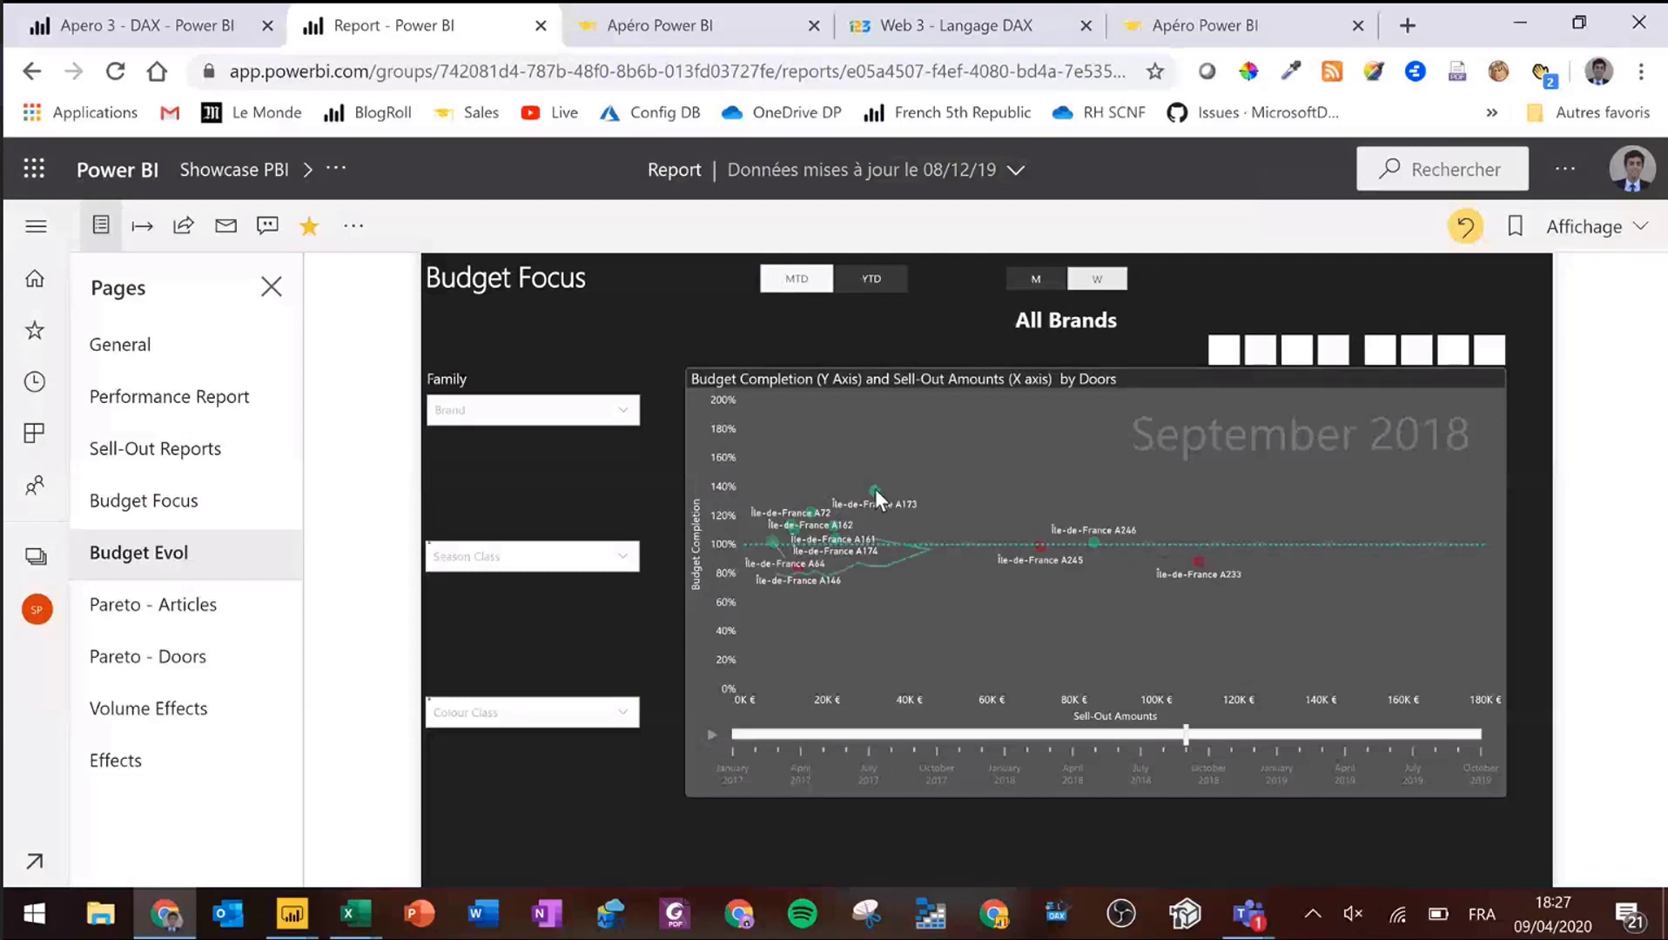
{"action": "left_click", "coordinate": [1199, 566], "text": "ctrl"}
{"action": "left_click", "coordinate": [712, 733]}
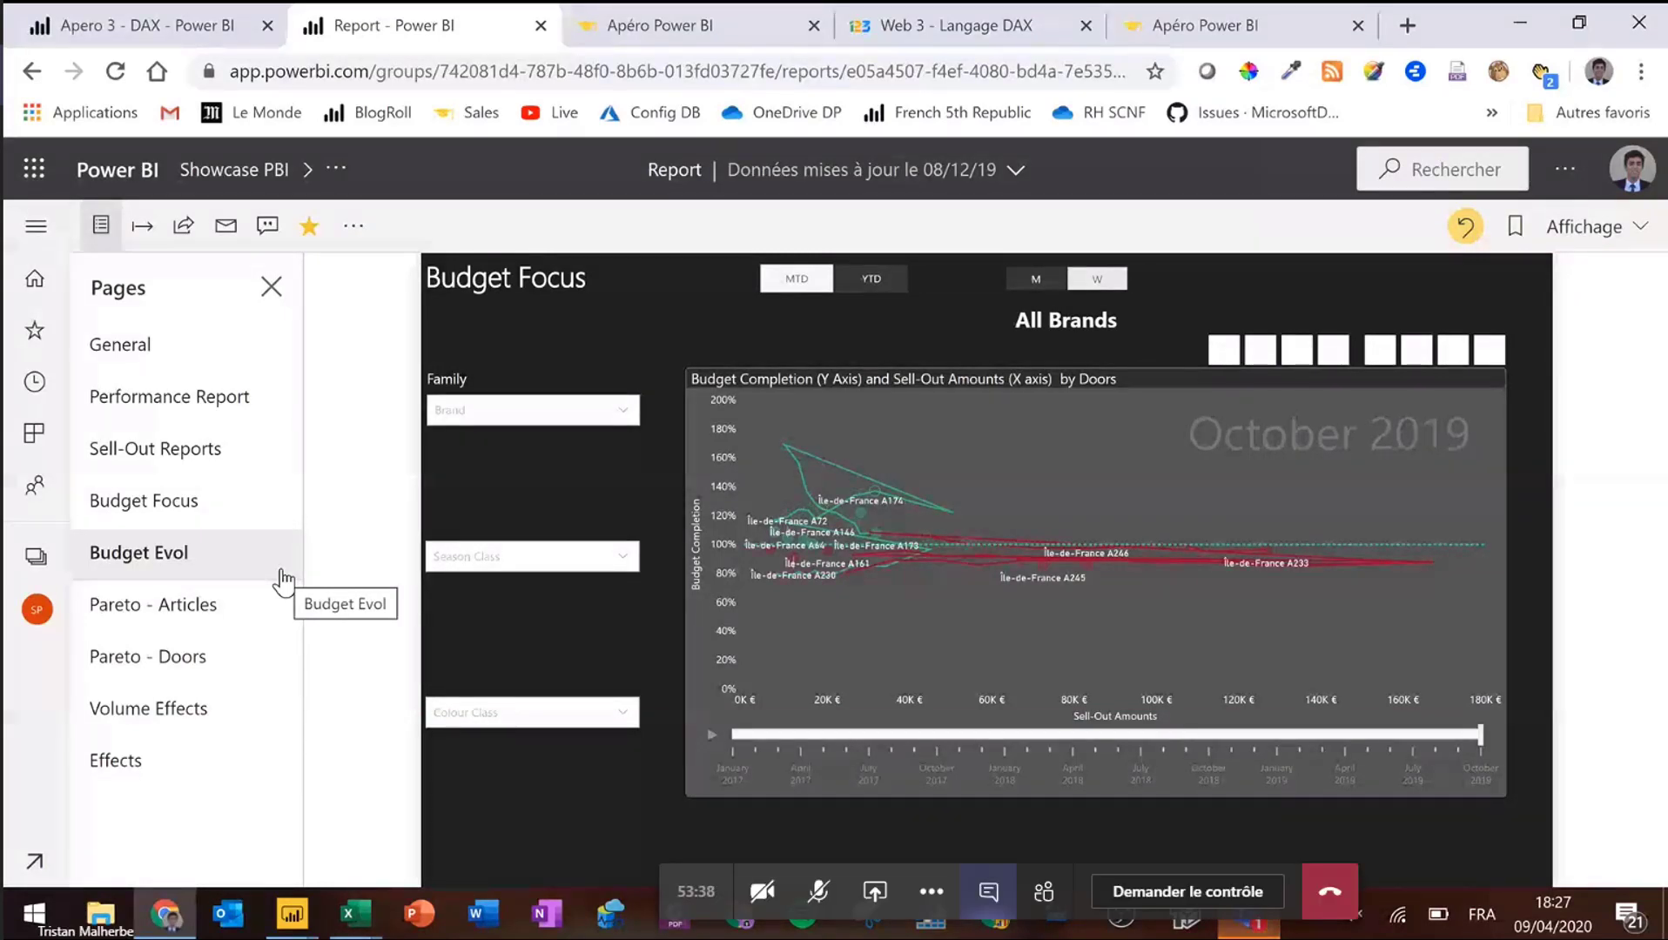
{"action": "left_click", "coordinate": [1091, 411]}
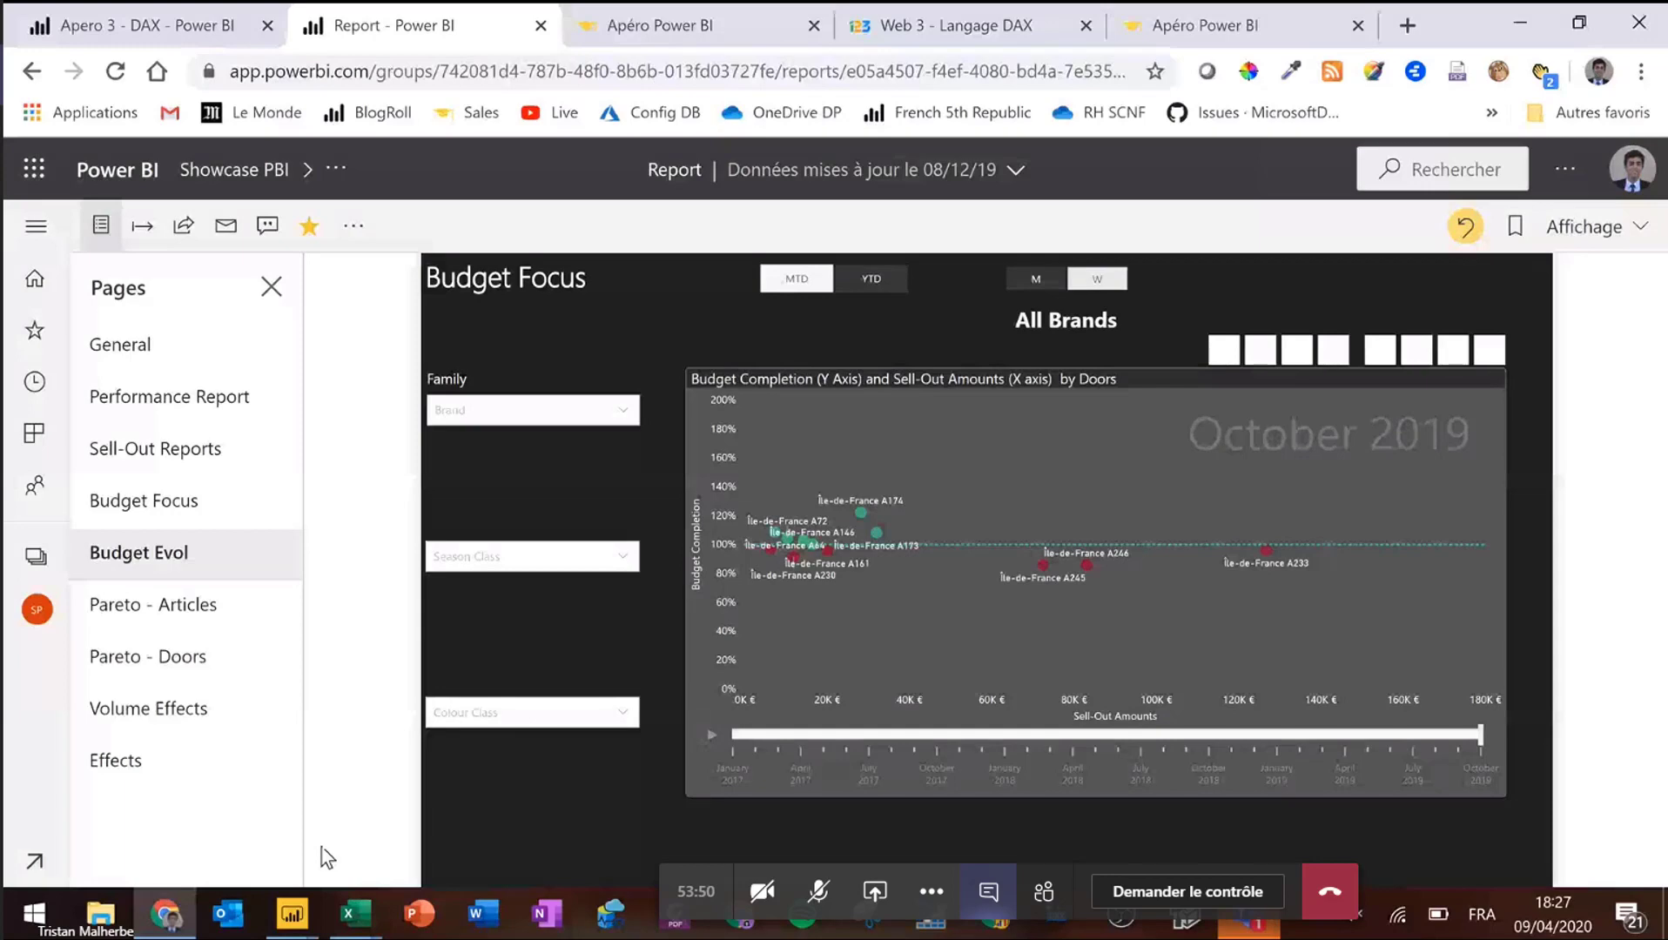
- Switch back to Power BI Desktop, exit the matrix's focus mode and remove Door Code from its columns
{"action": "key", "text": "alt+Tab"}
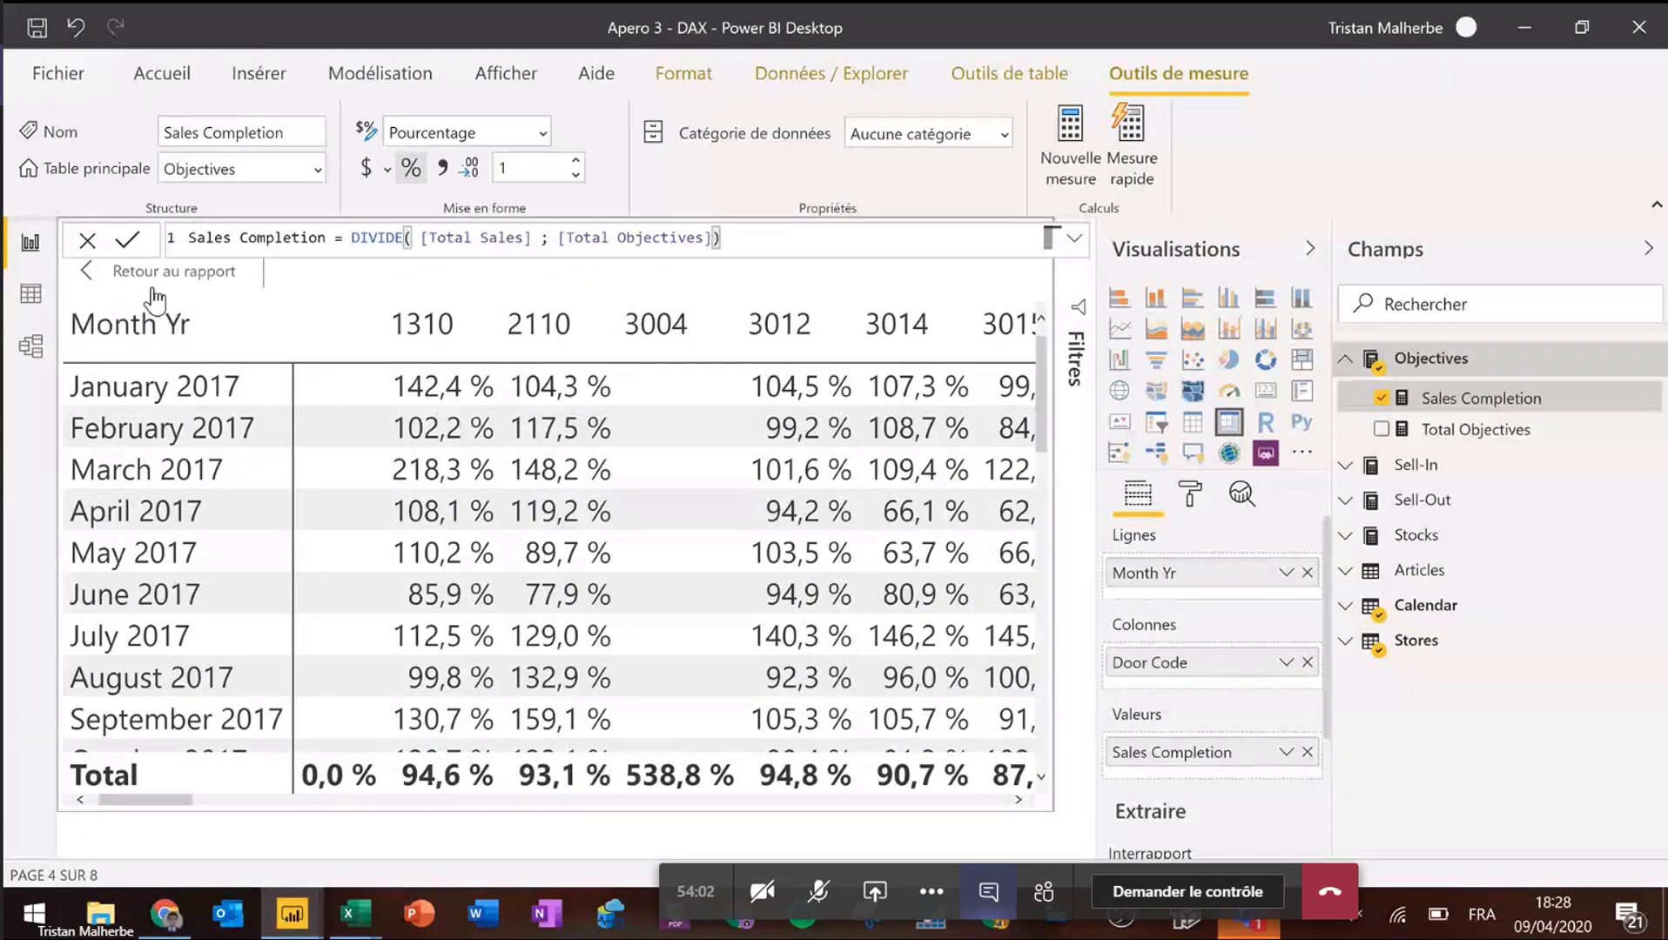
{"action": "left_click", "coordinate": [100, 272]}
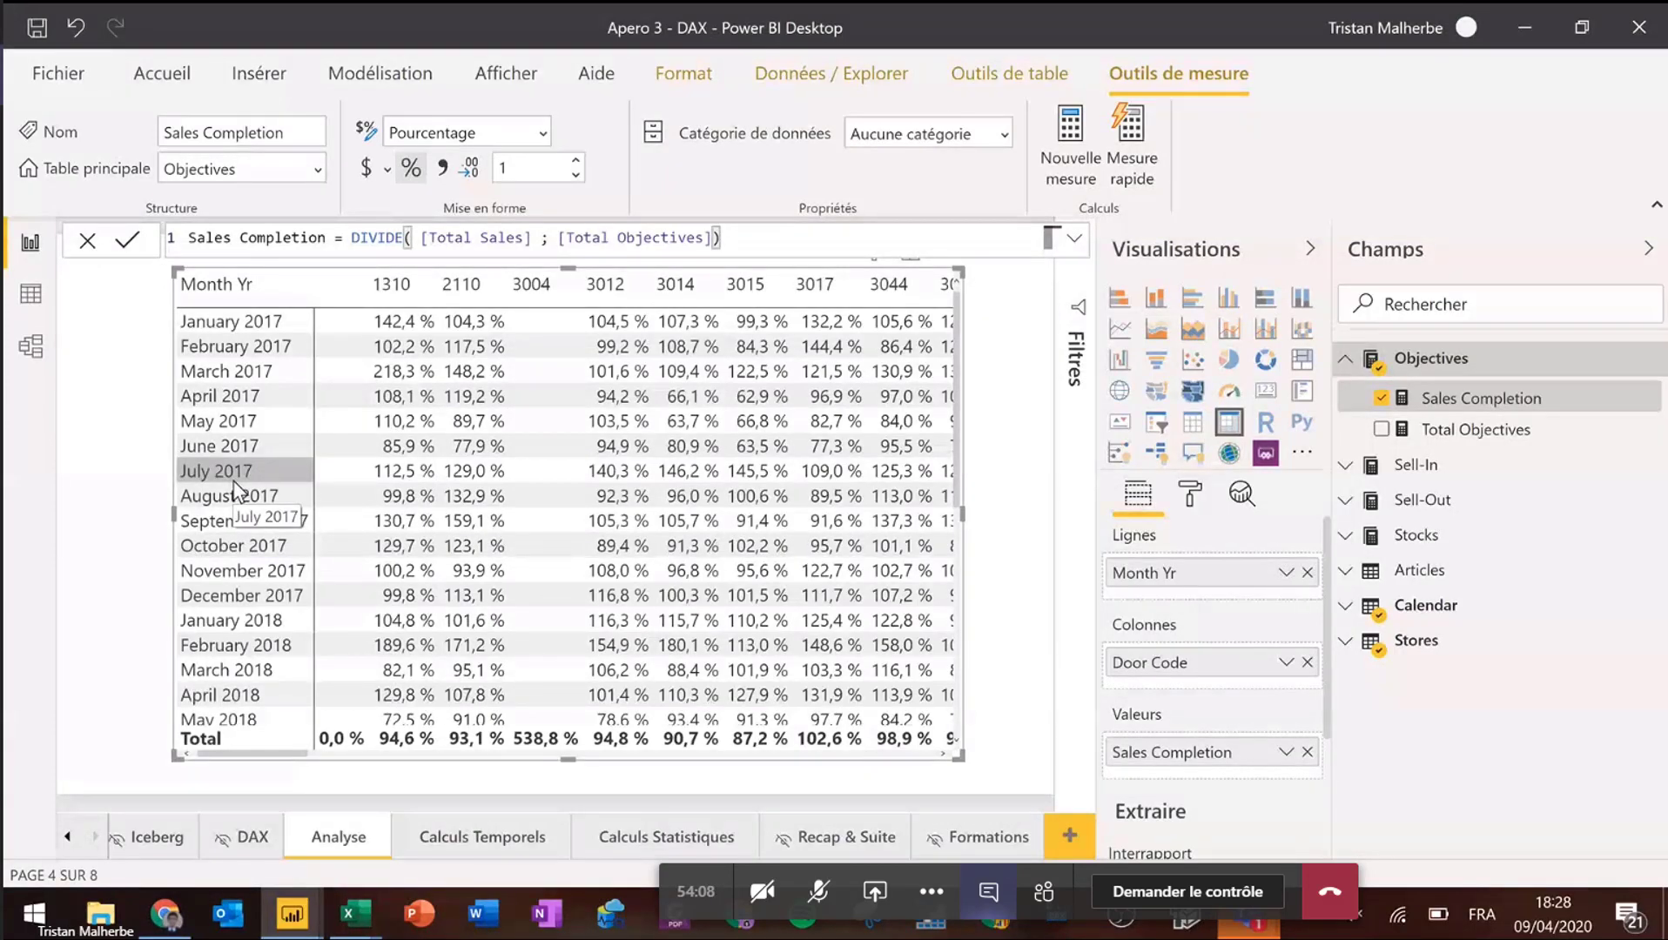
{"action": "left_click", "coordinate": [1307, 662]}
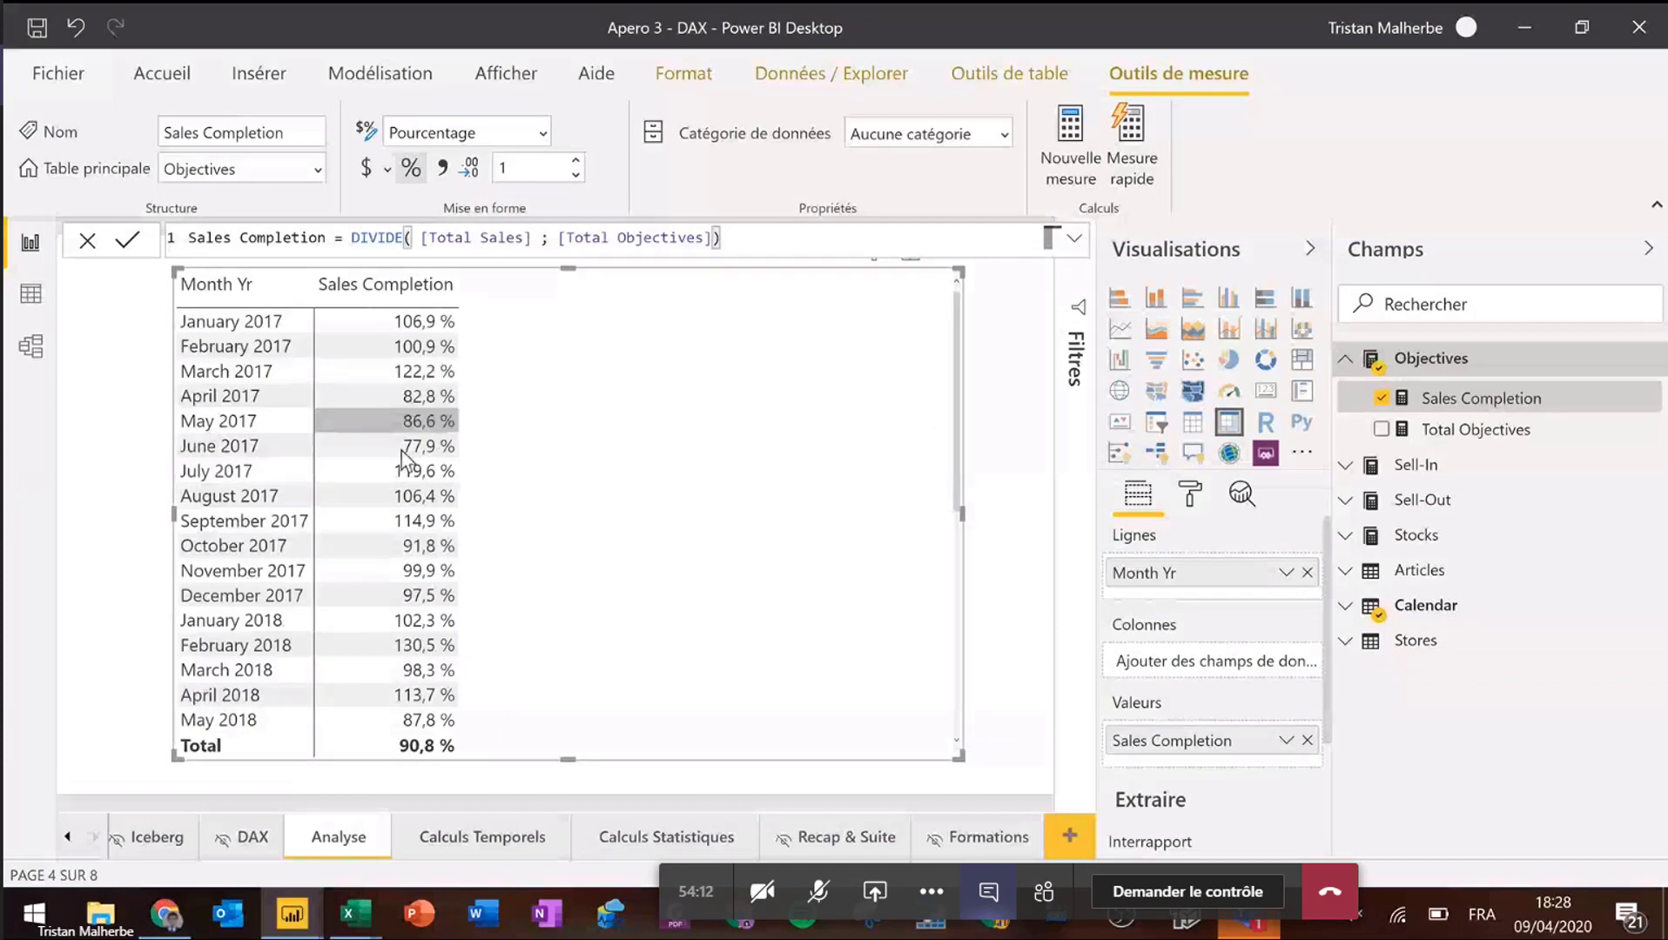
- Replace Sales Completion with the Total Sales measure from Sell-Out in the matrix values
{"action": "scroll", "coordinate": [348, 479], "scroll_direction": "down", "scroll_amount": 1}
{"action": "scroll", "coordinate": [304, 452], "scroll_direction": "up", "scroll_amount": 1}
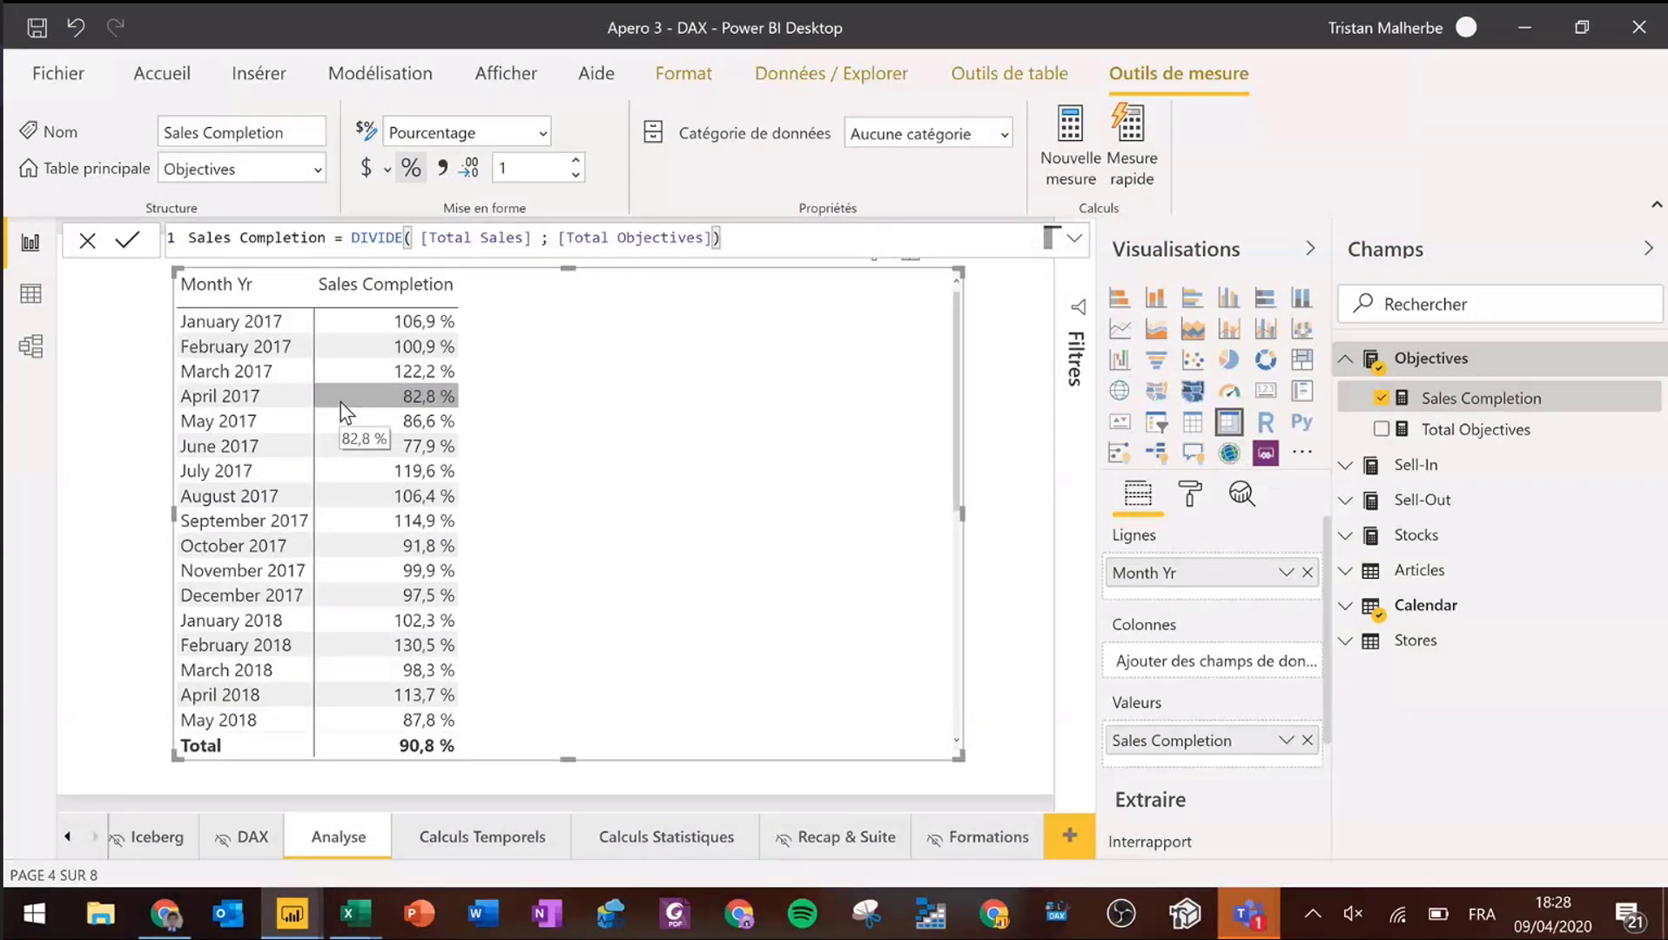
{"action": "left_click", "coordinate": [1308, 741]}
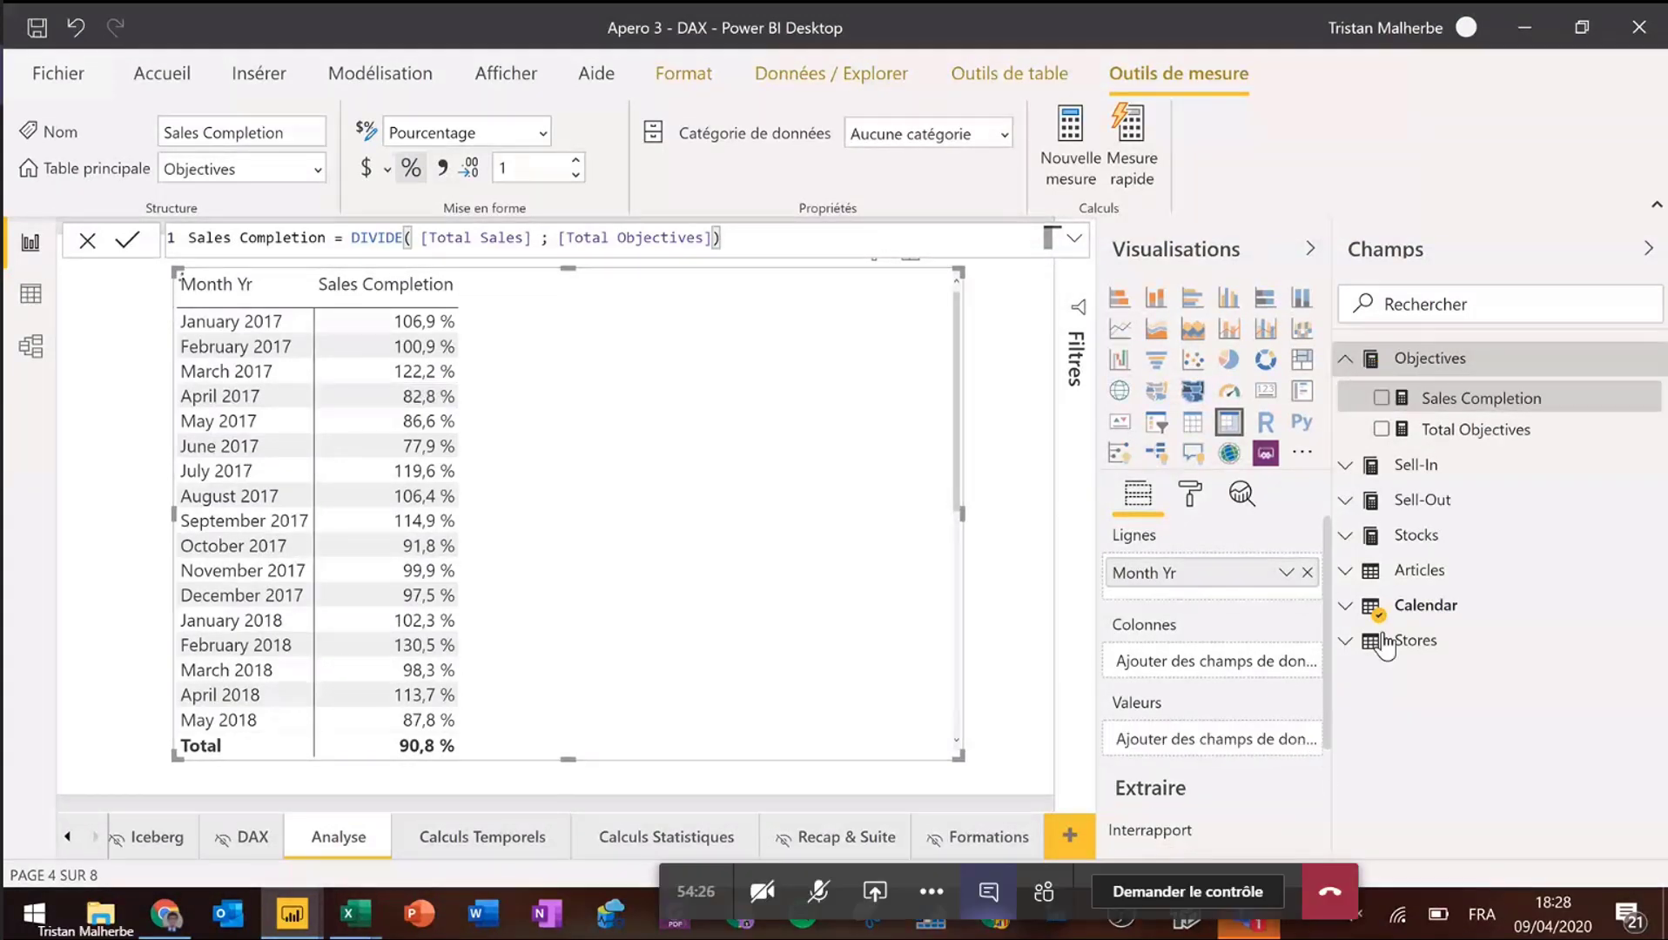
{"action": "left_click", "coordinate": [1349, 507]}
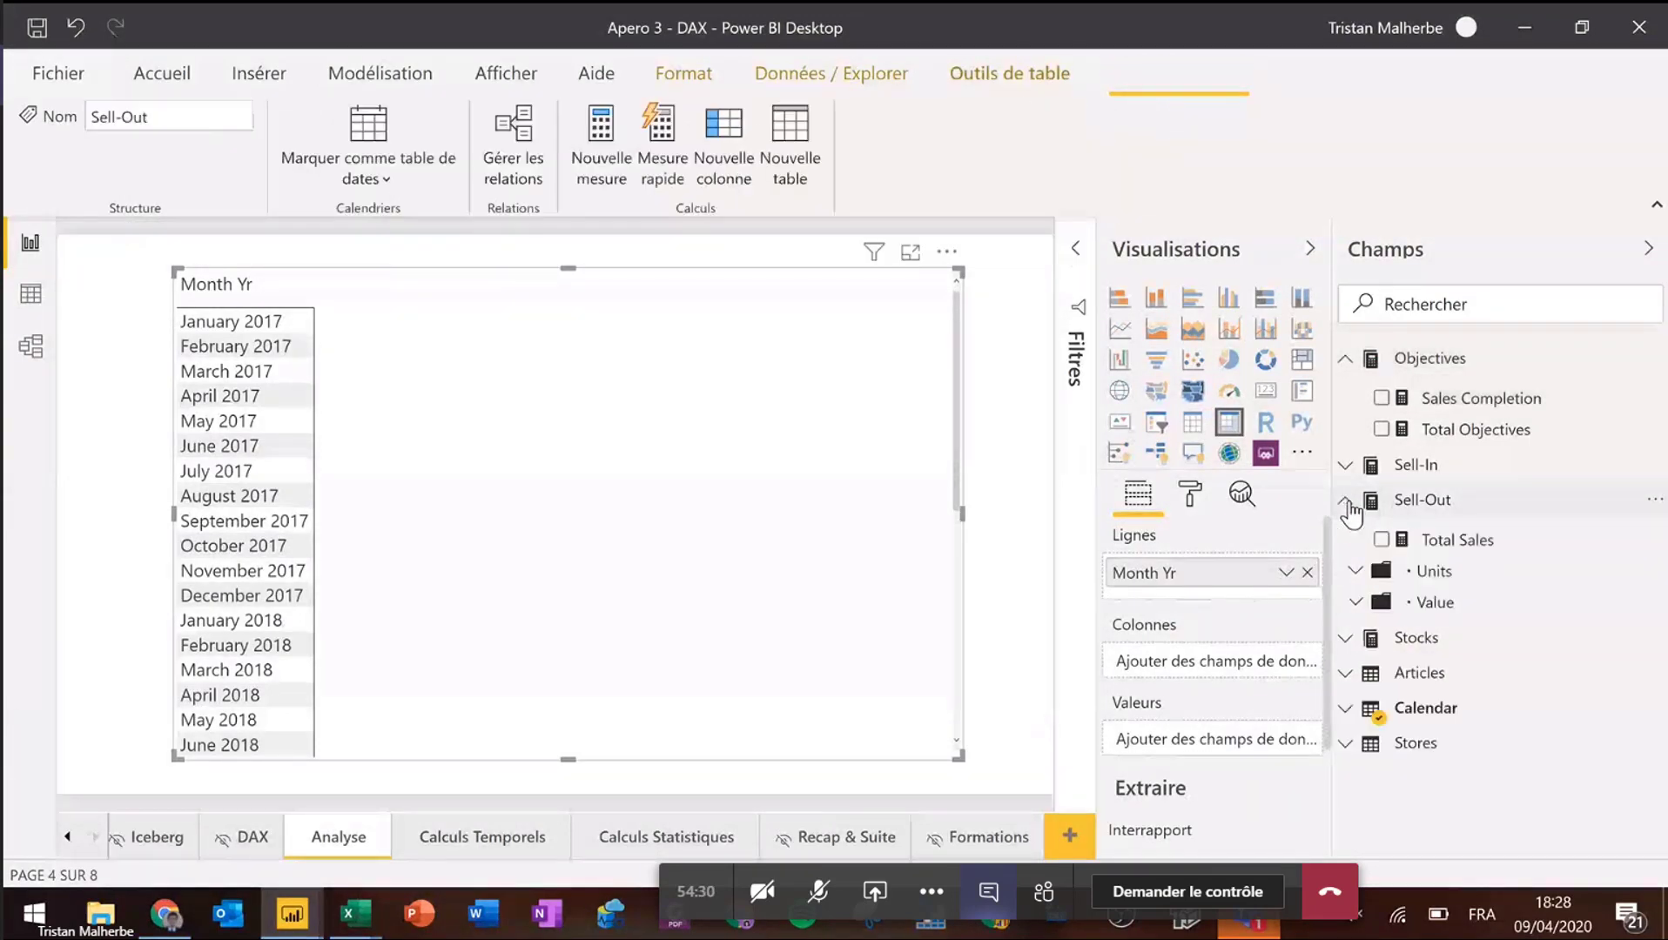
{"action": "left_click", "coordinate": [1448, 544]}
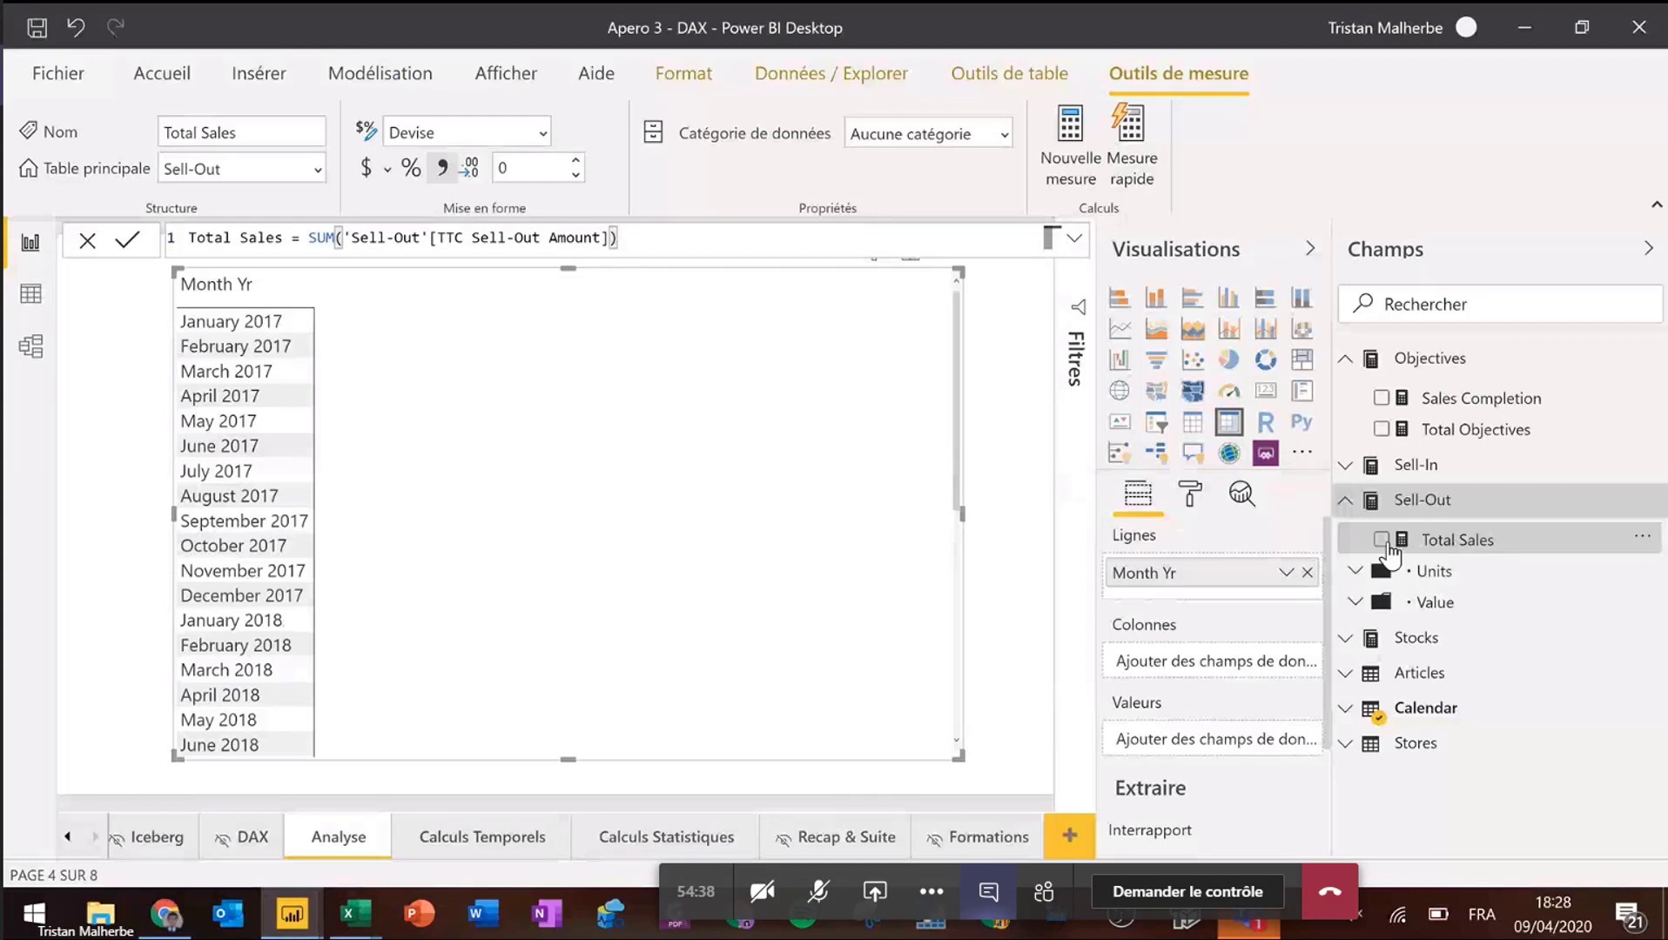
{"action": "left_click", "coordinate": [1382, 541]}
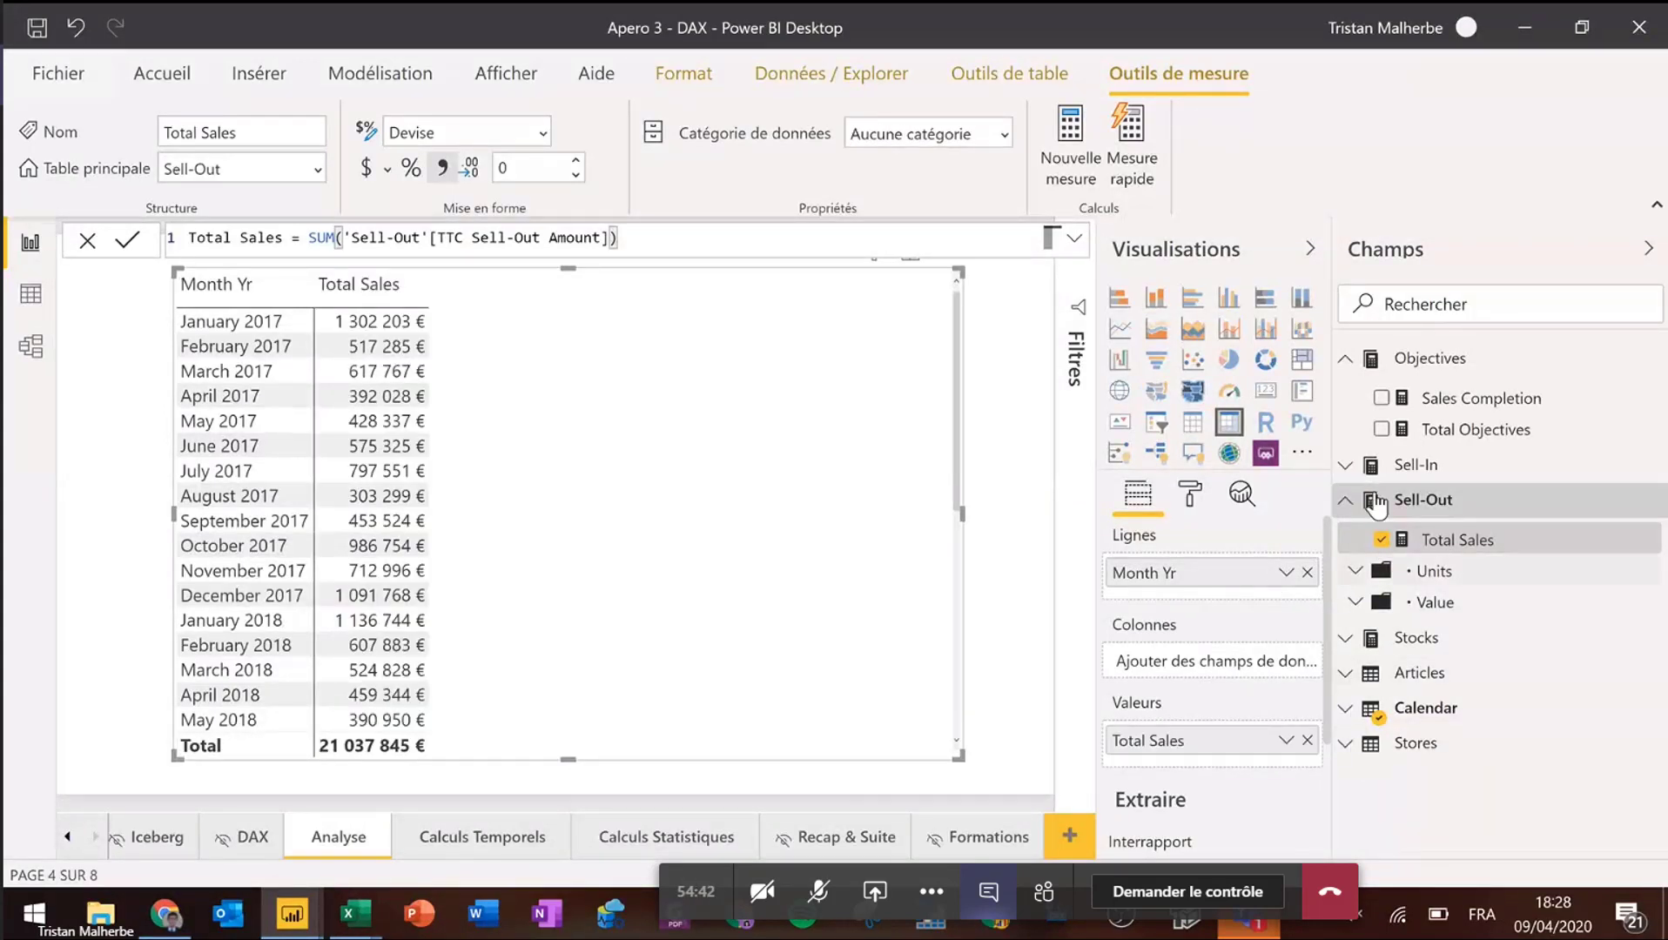
- Break Total Sales down by the Calendar's Dates in the matrix rows, browse the daily figures and restore Month Yr as the row field
{"action": "left_click", "coordinate": [1348, 361]}
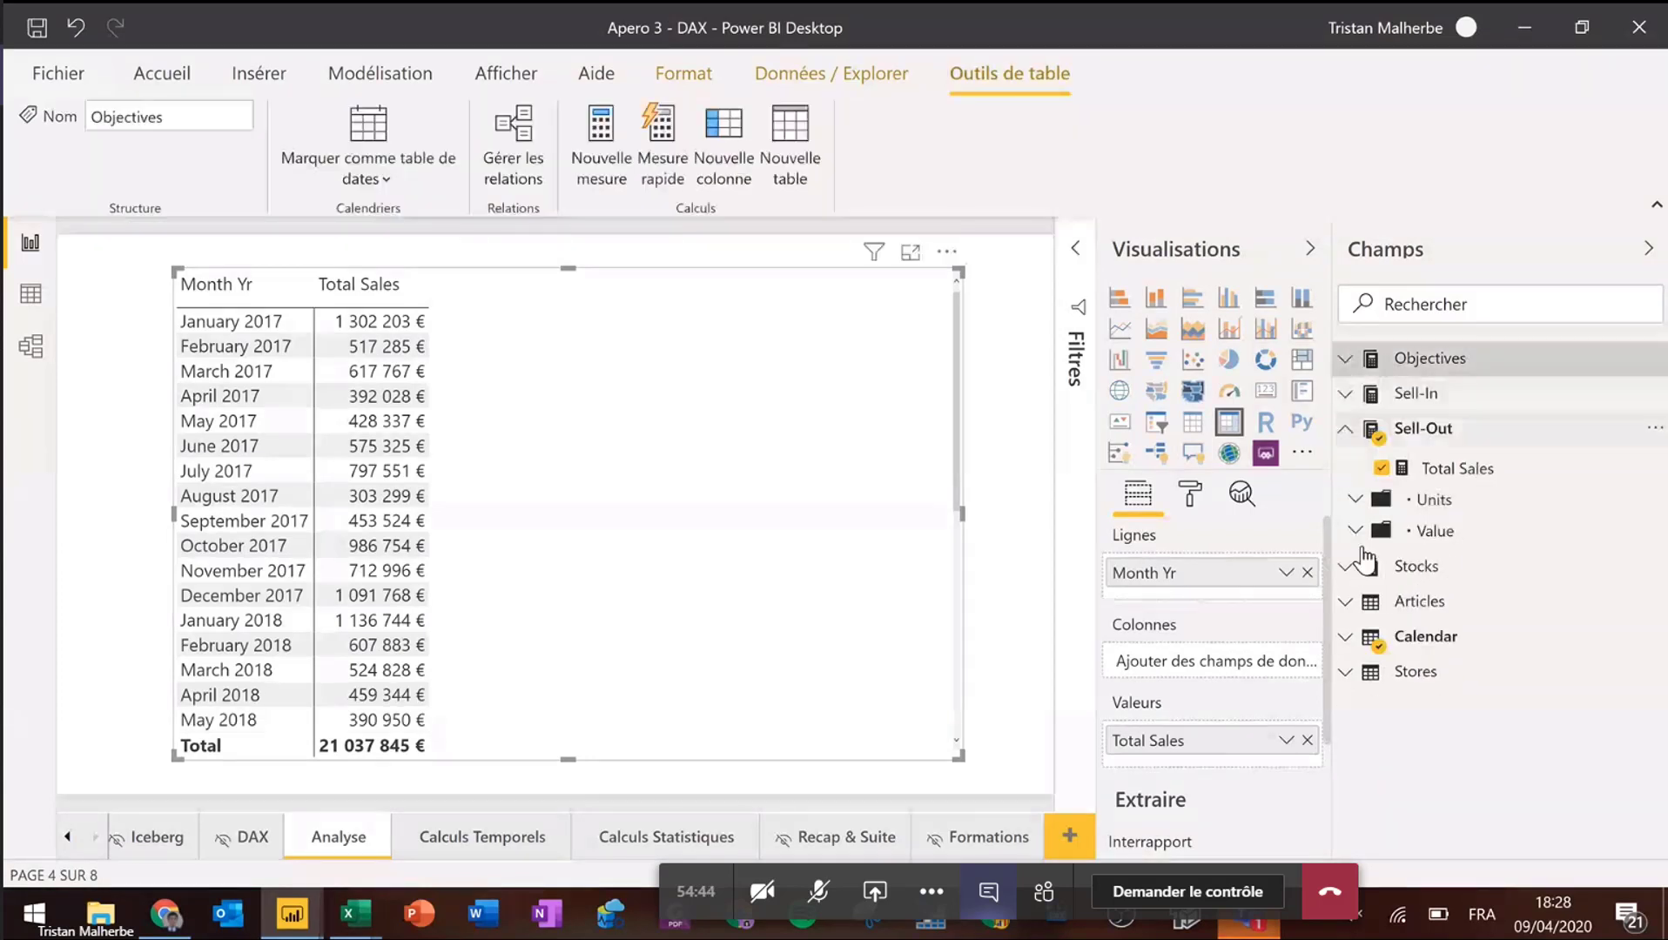
{"action": "left_click", "coordinate": [1345, 642]}
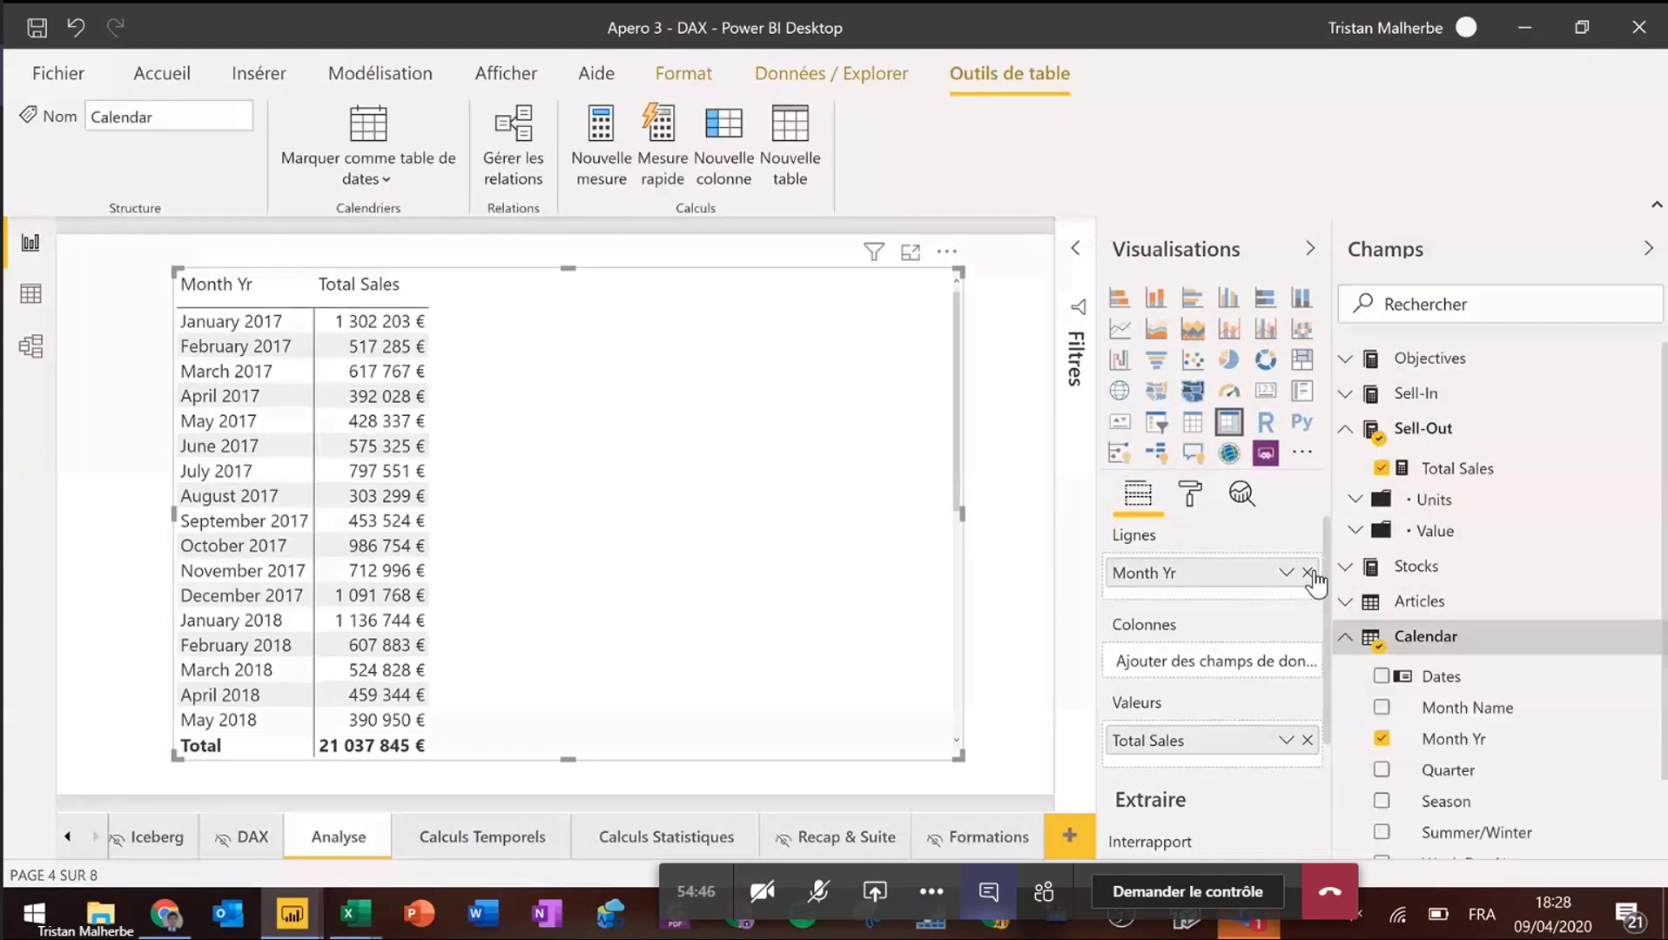
{"action": "left_click", "coordinate": [1307, 572]}
{"action": "scroll", "coordinate": [1474, 745], "scroll_direction": "down", "scroll_amount": 2}
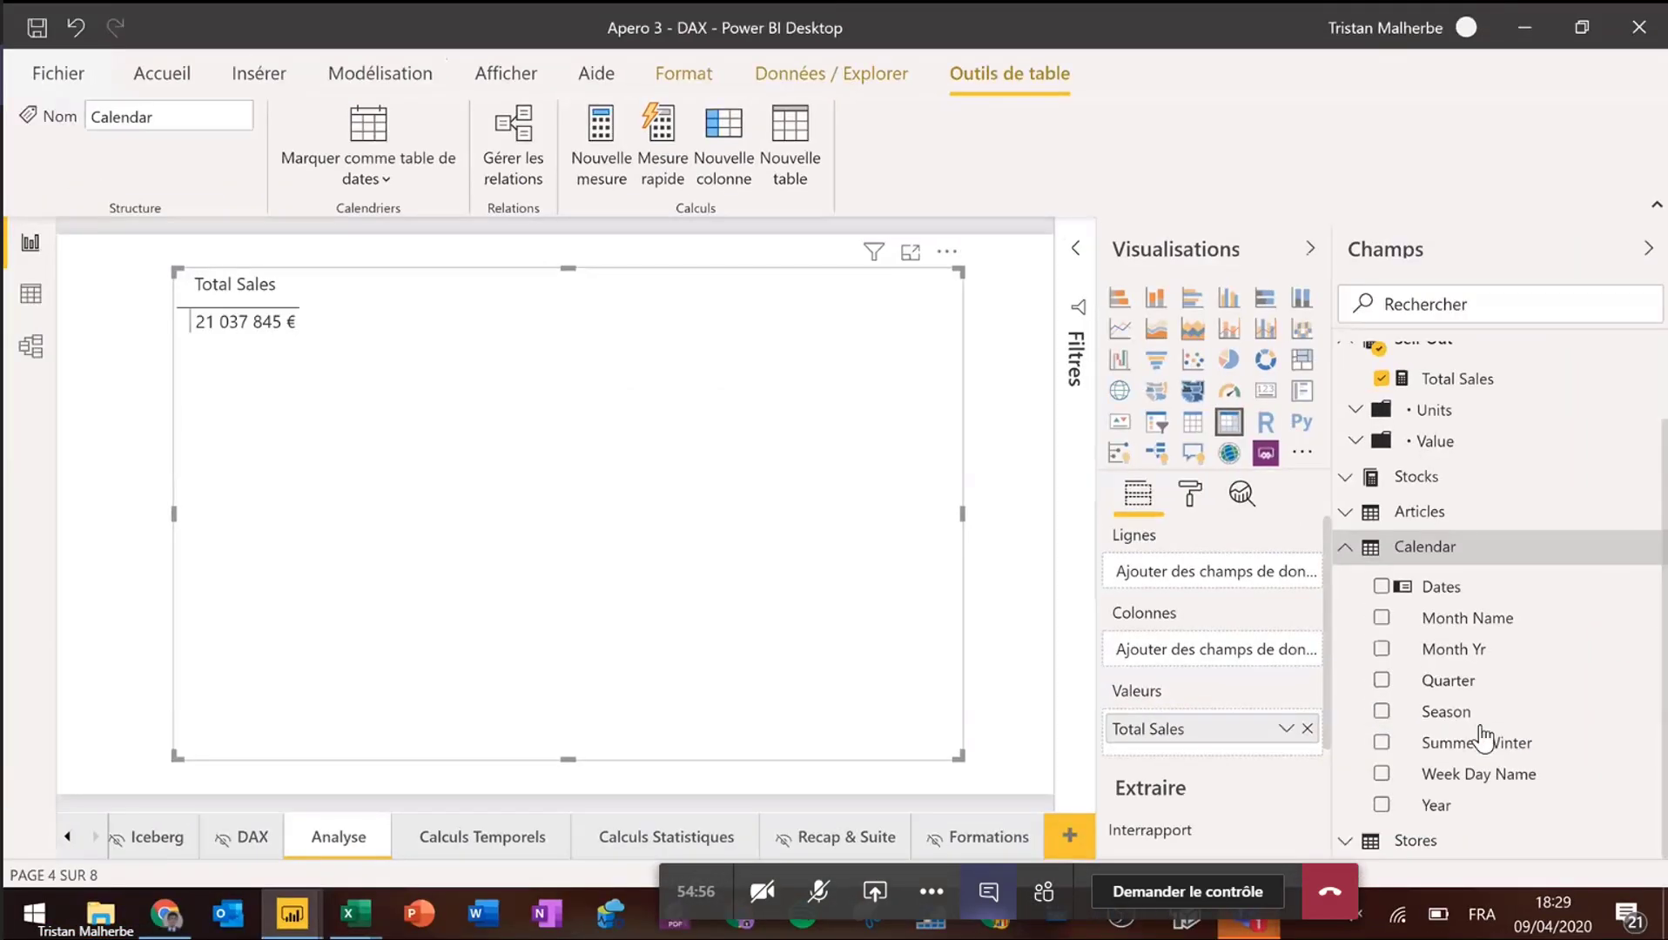
{"action": "left_click_drag", "start_coordinate": [1133, 232], "coordinate": [764, 237]}
{"action": "left_click_drag", "start_coordinate": [1217, 589], "coordinate": [1213, 587]}
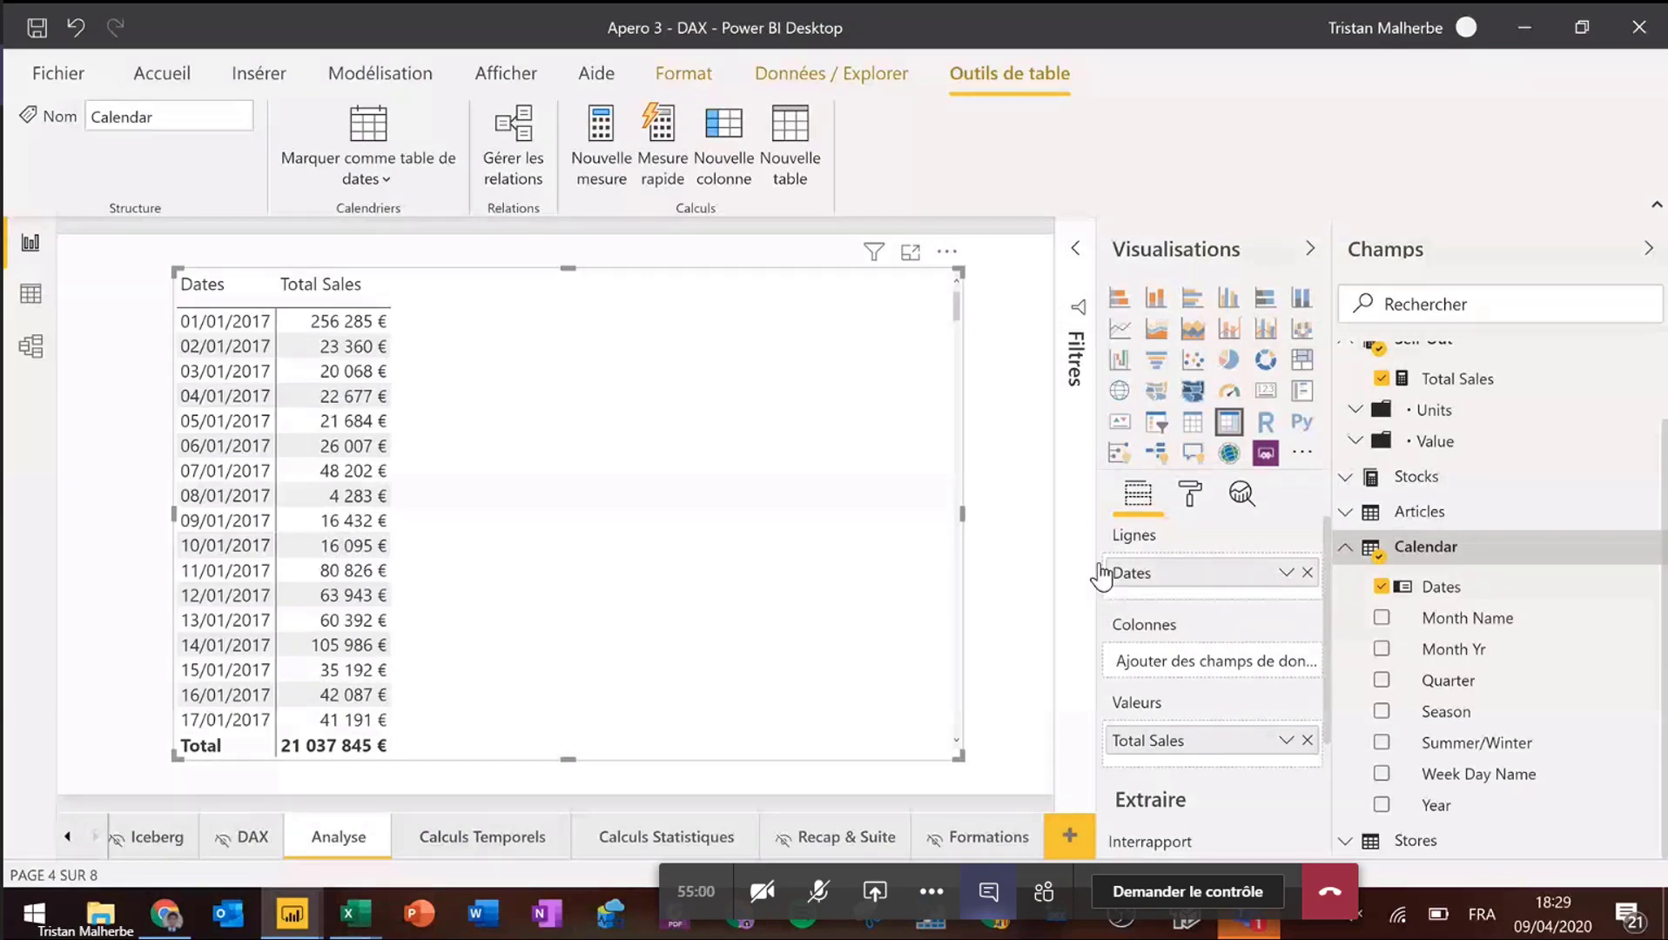
{"action": "scroll", "coordinate": [505, 436], "scroll_direction": "down", "scroll_amount": 5}
{"action": "scroll", "coordinate": [534, 433], "scroll_direction": "up", "scroll_amount": 5}
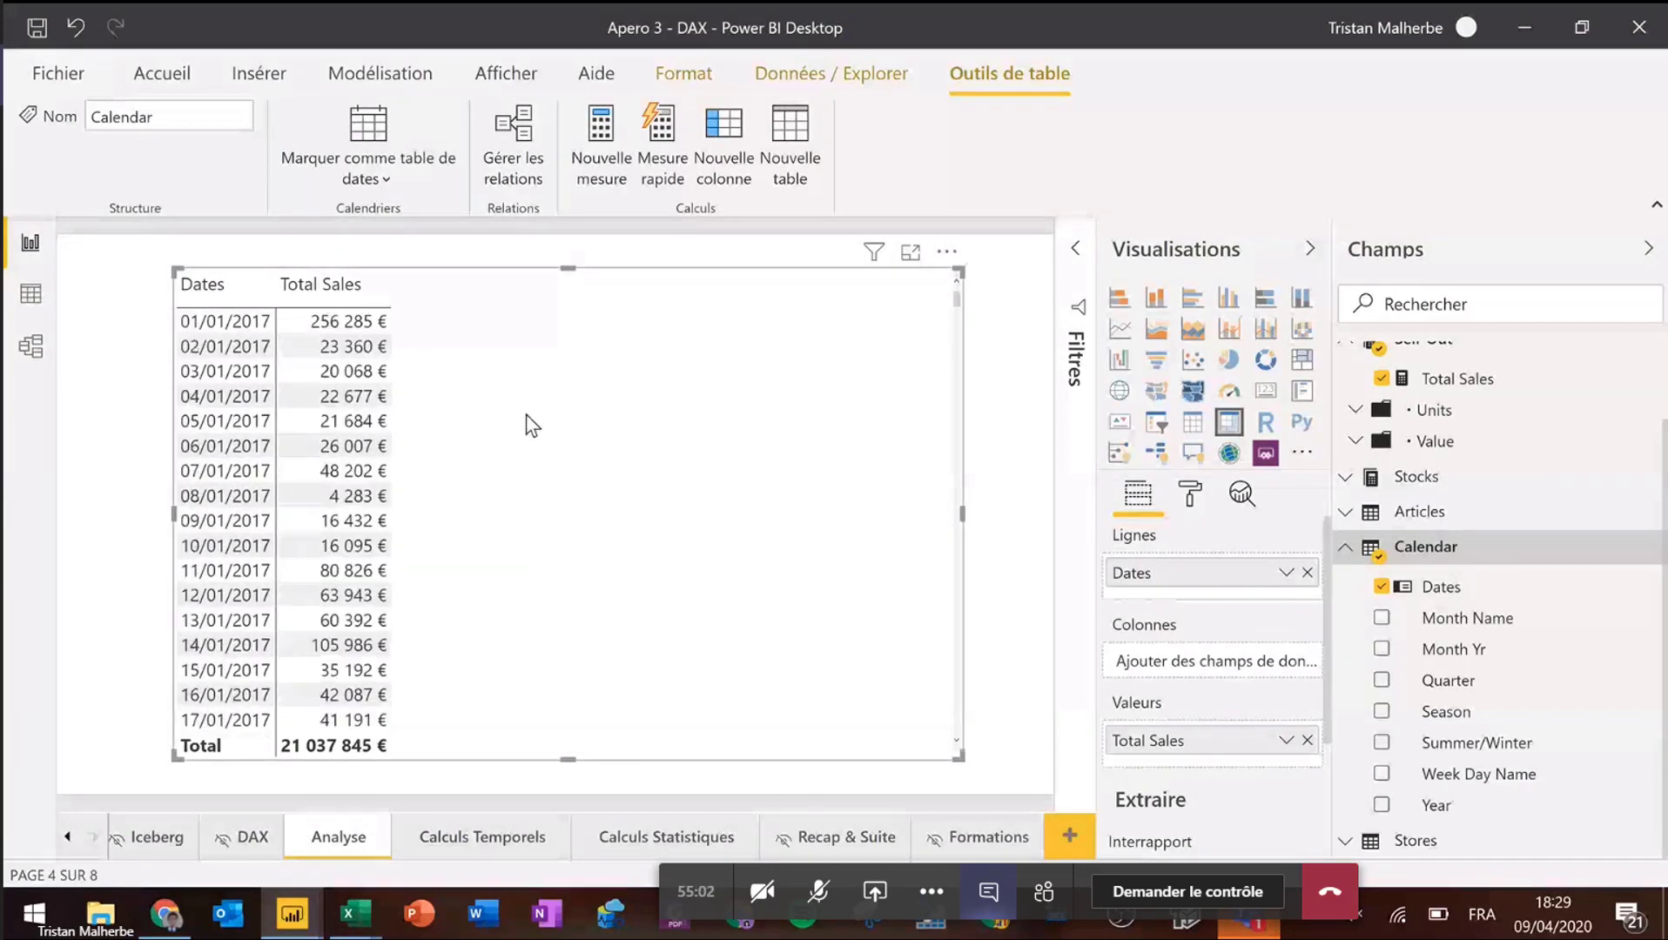
{"action": "scroll", "coordinate": [1471, 532], "scroll_direction": "up", "scroll_amount": 1}
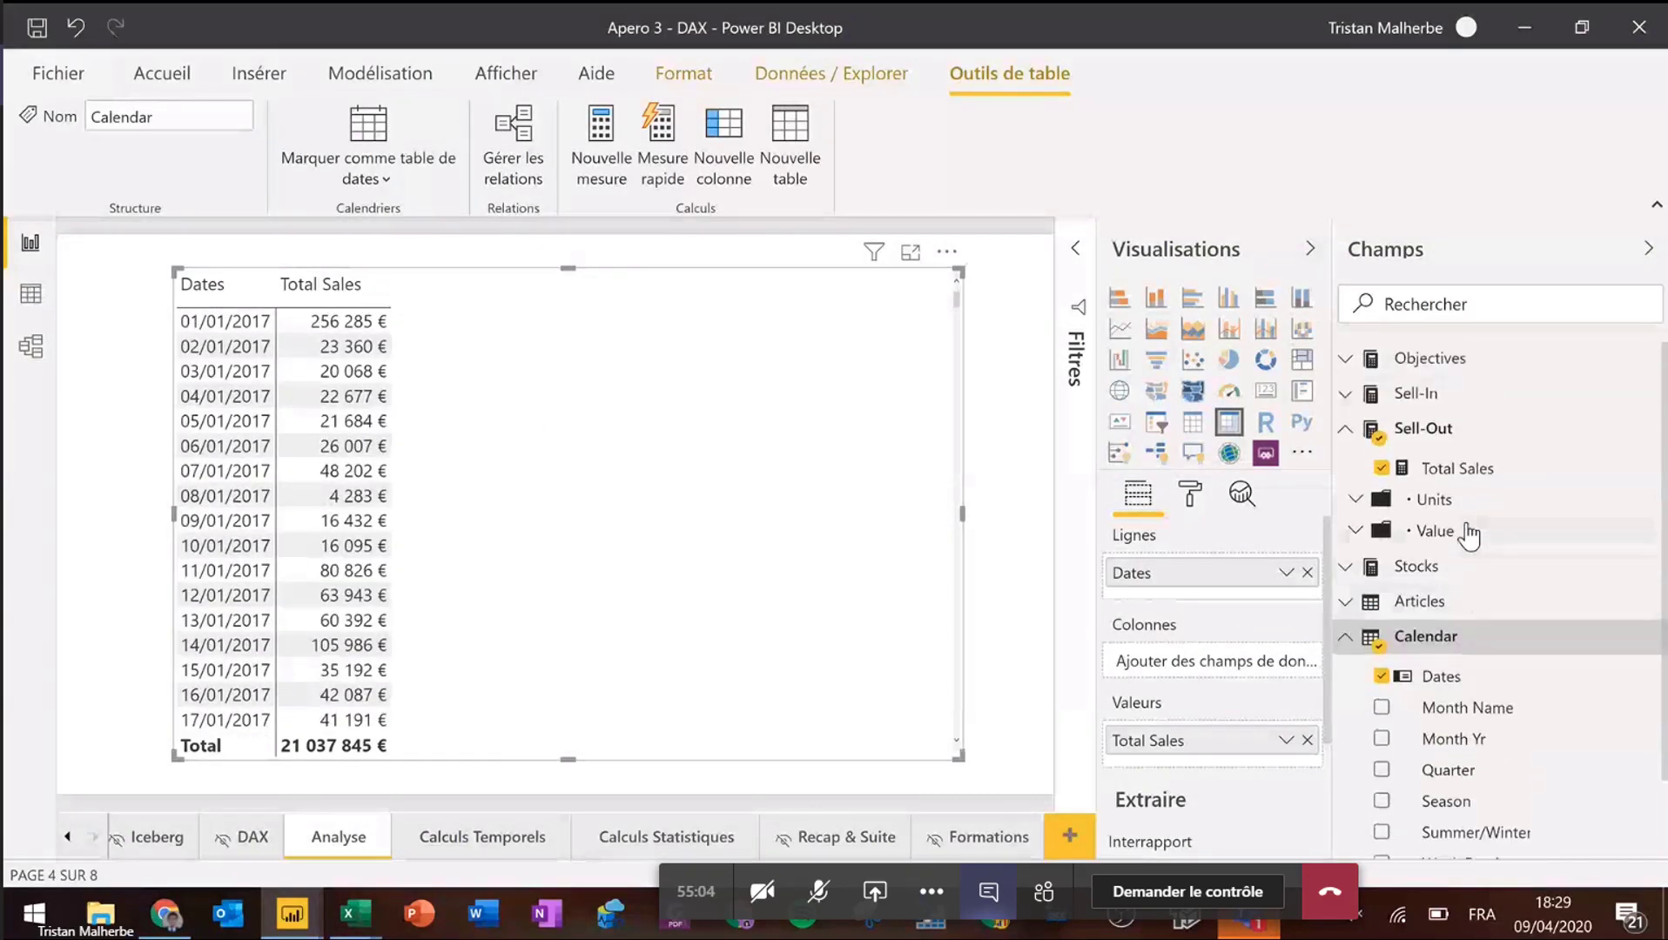
{"action": "left_click", "coordinate": [1307, 572]}
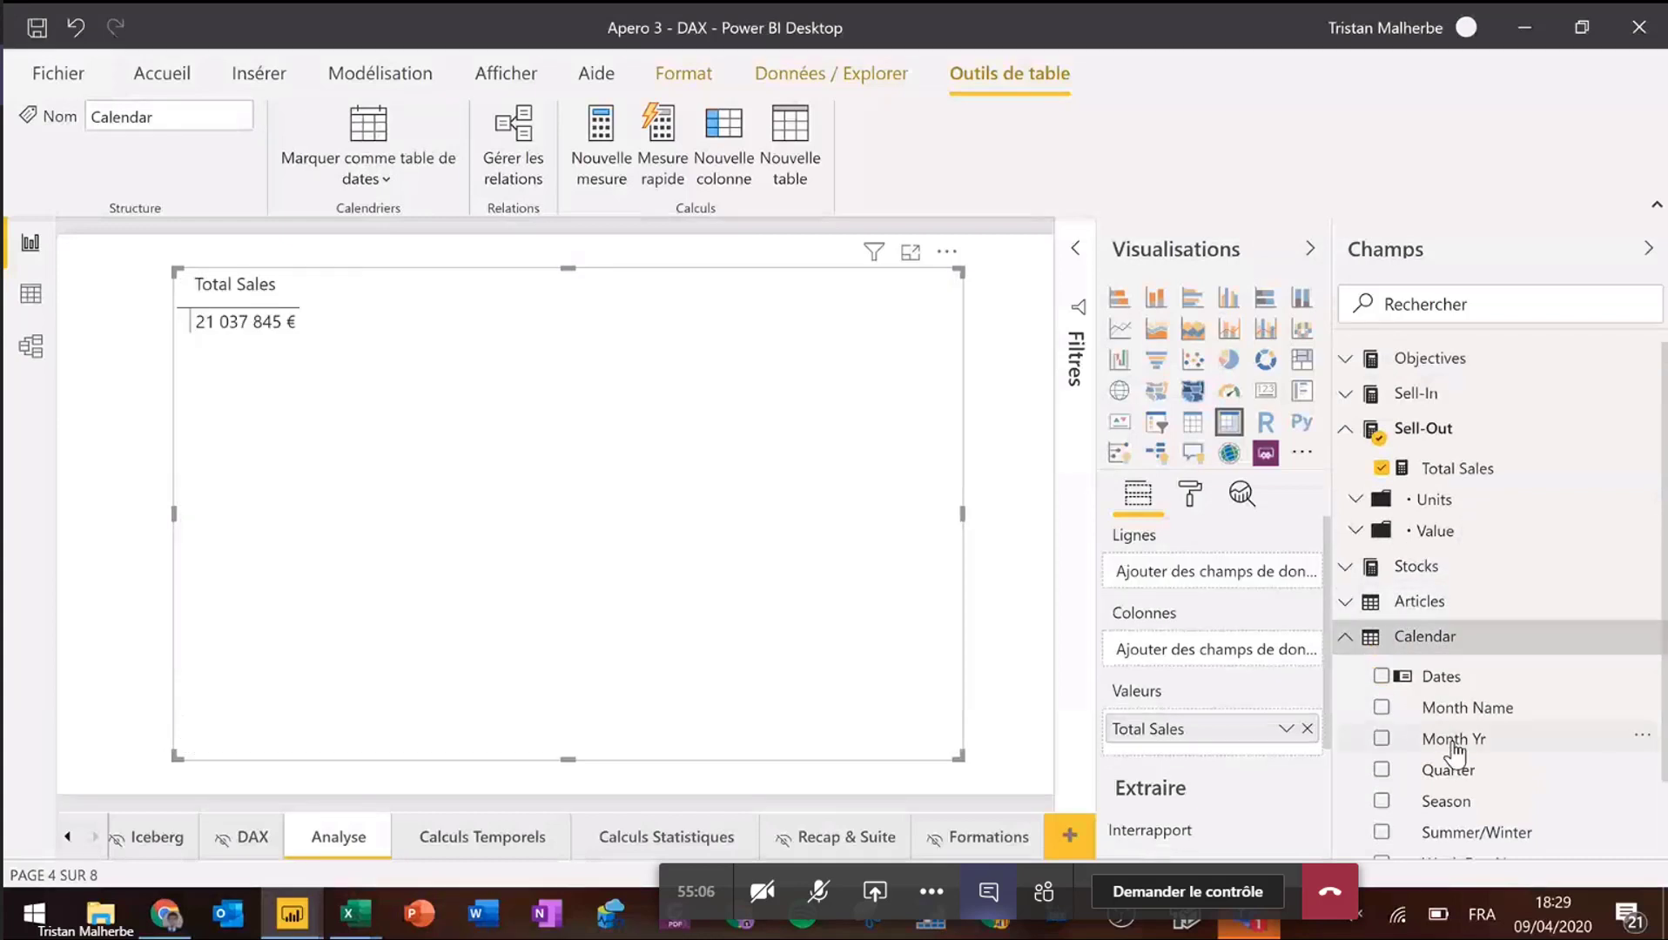
{"action": "left_click_drag", "start_coordinate": [1452, 740], "coordinate": [1218, 579]}
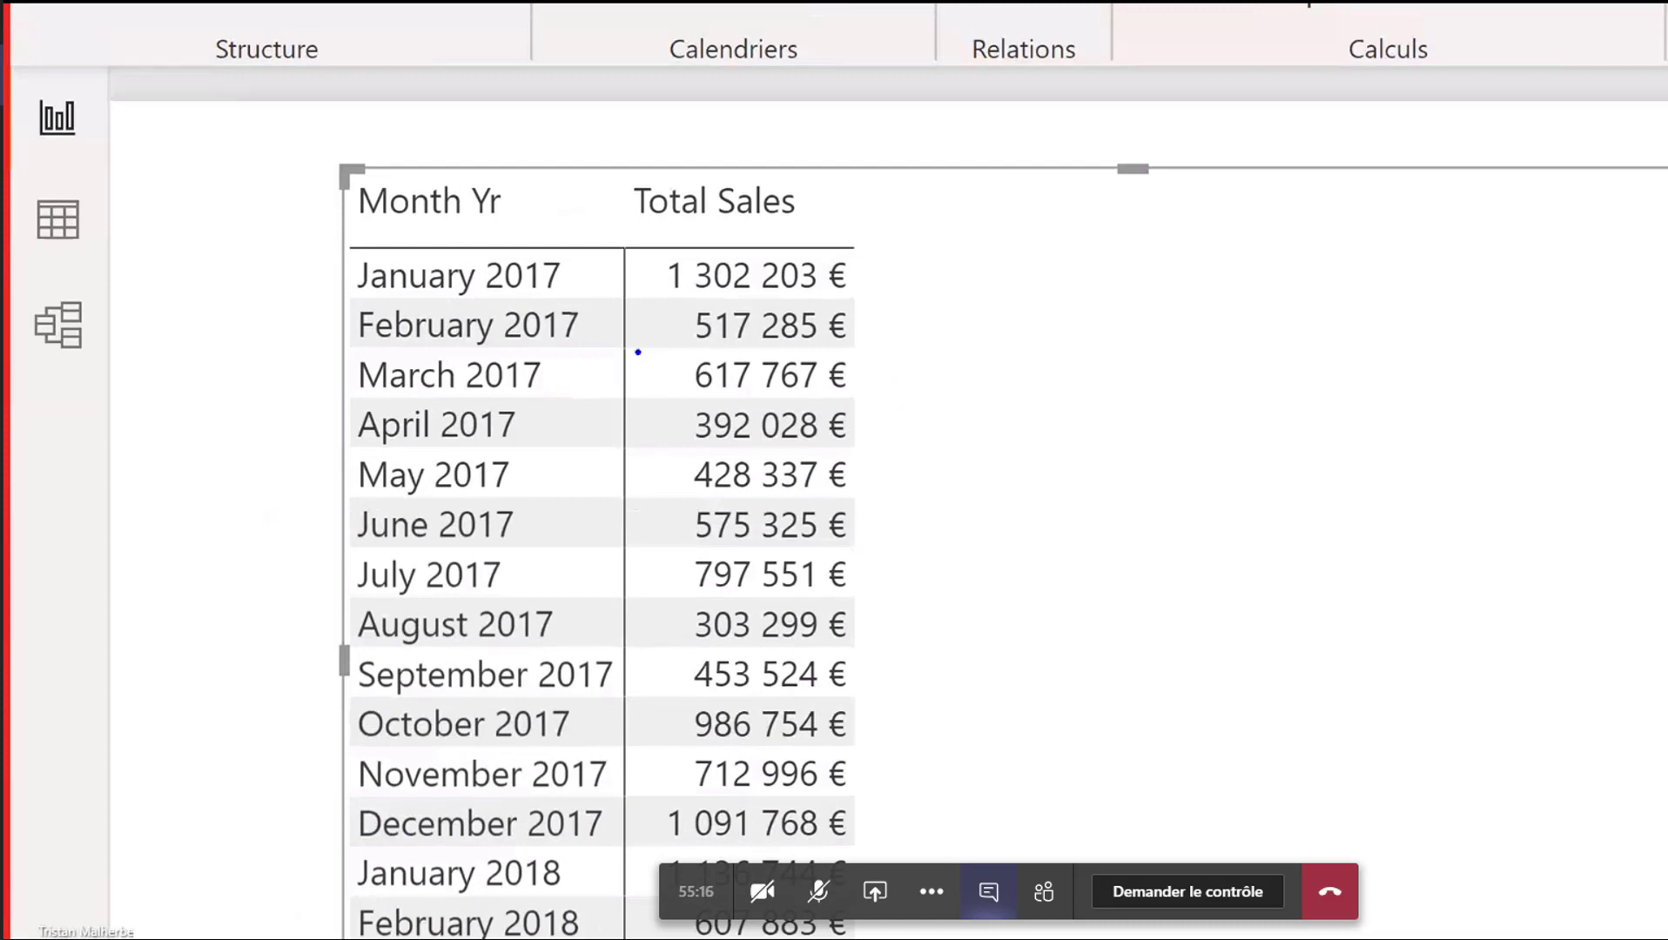
- Annotate the zoomed matrix, pointing out March 2017 and marking the sales amounts from January to March
{"action": "mouse_move", "coordinate": [539, 389]}
{"action": "left_mouse_down"}
{"action": "mouse_move", "coordinate": [594, 386]}
{"action": "mouse_move", "coordinate": [529, 389]}
{"action": "mouse_move", "coordinate": [609, 424]}
{"action": "mouse_move", "coordinate": [711, 400]}
{"action": "mouse_move", "coordinate": [838, 400]}
{"action": "left_mouse_up"}
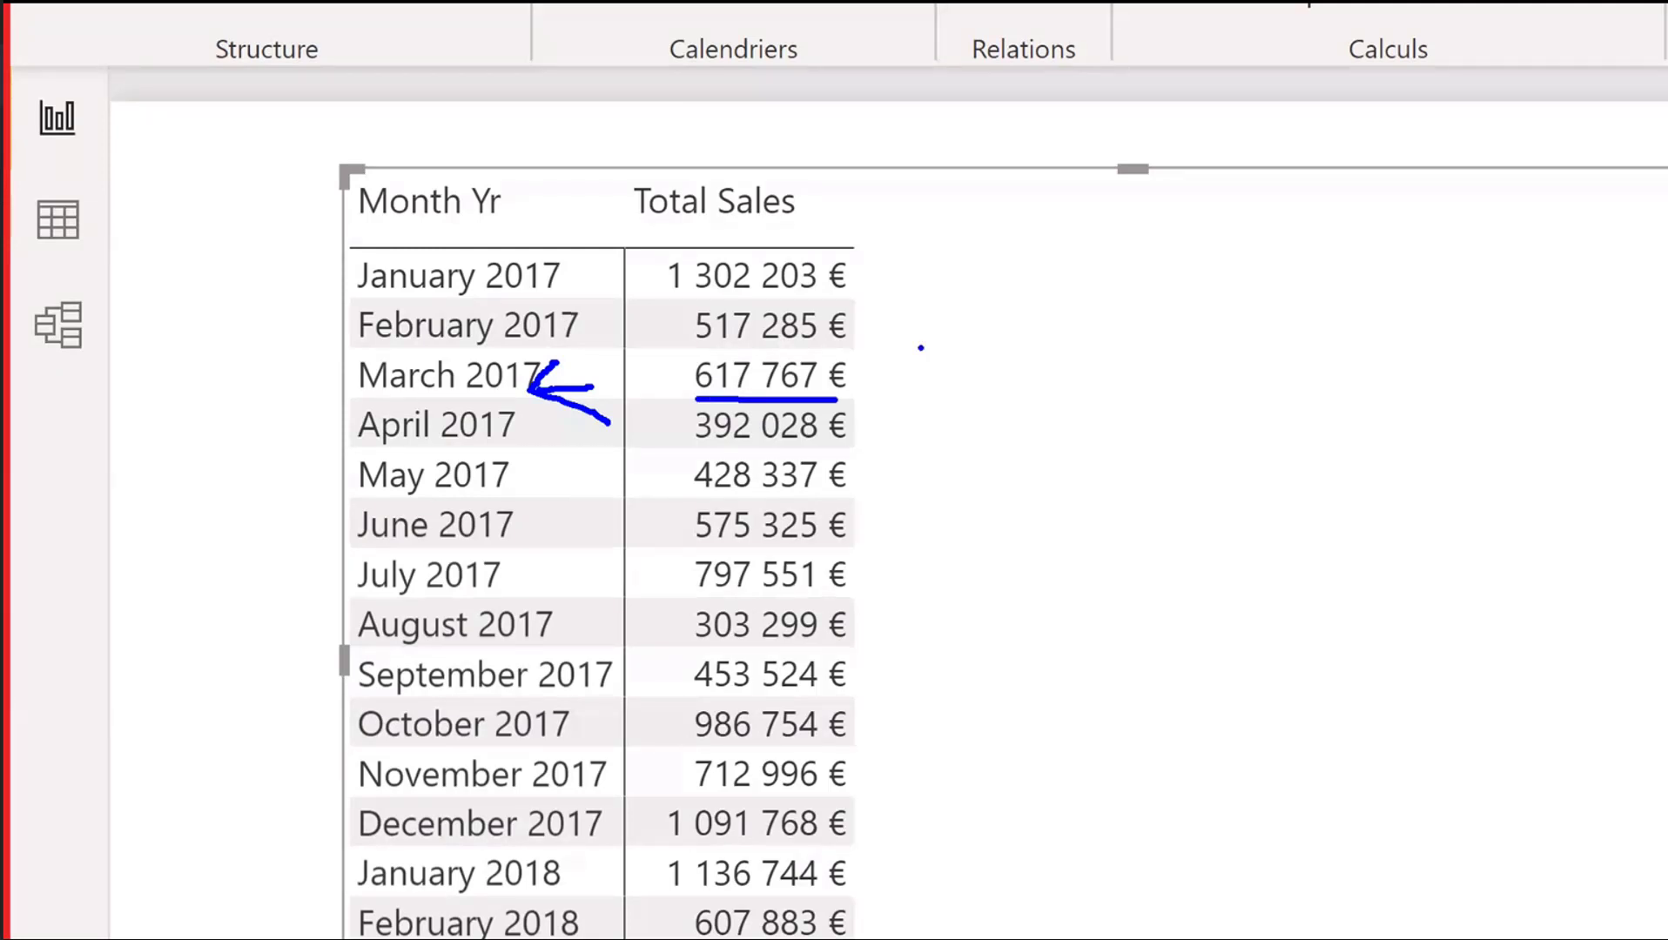
{"action": "mouse_move", "coordinate": [870, 266]}
{"action": "left_mouse_down"}
{"action": "mouse_move", "coordinate": [896, 311]}
{"action": "mouse_move", "coordinate": [896, 398]}
{"action": "mouse_move", "coordinate": [835, 399]}
{"action": "left_mouse_up"}
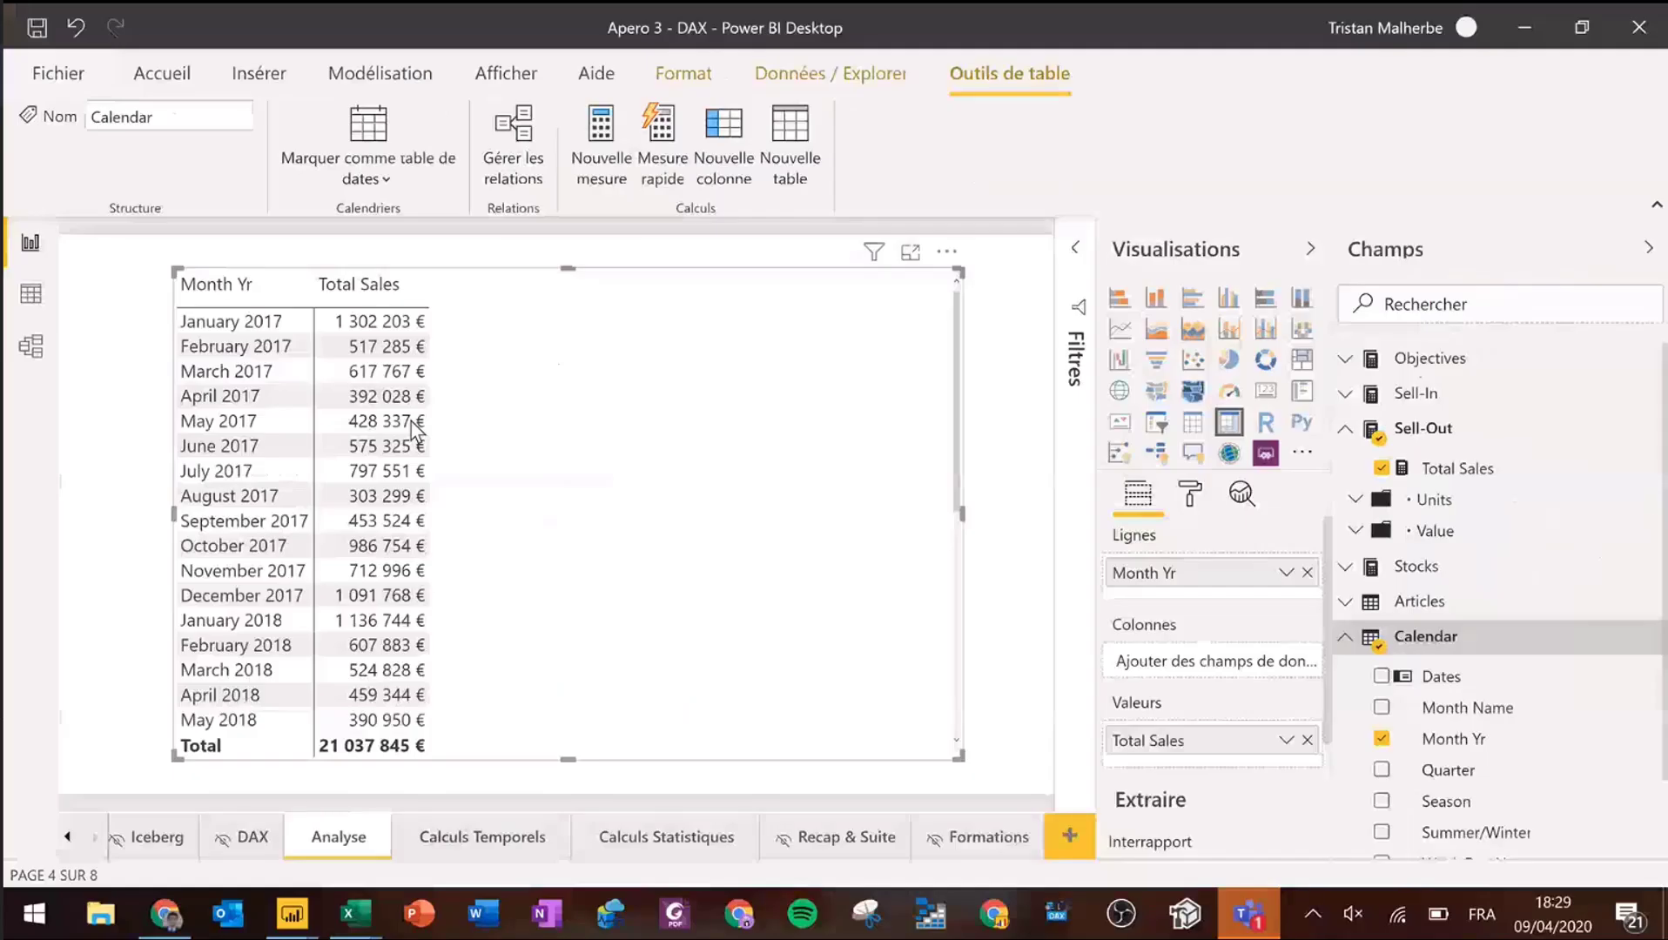
- Create a new measure in the Sell-Out table named Total Sales YTD and start its formula with CALCULATE
{"action": "left_click", "coordinate": [1367, 628]}
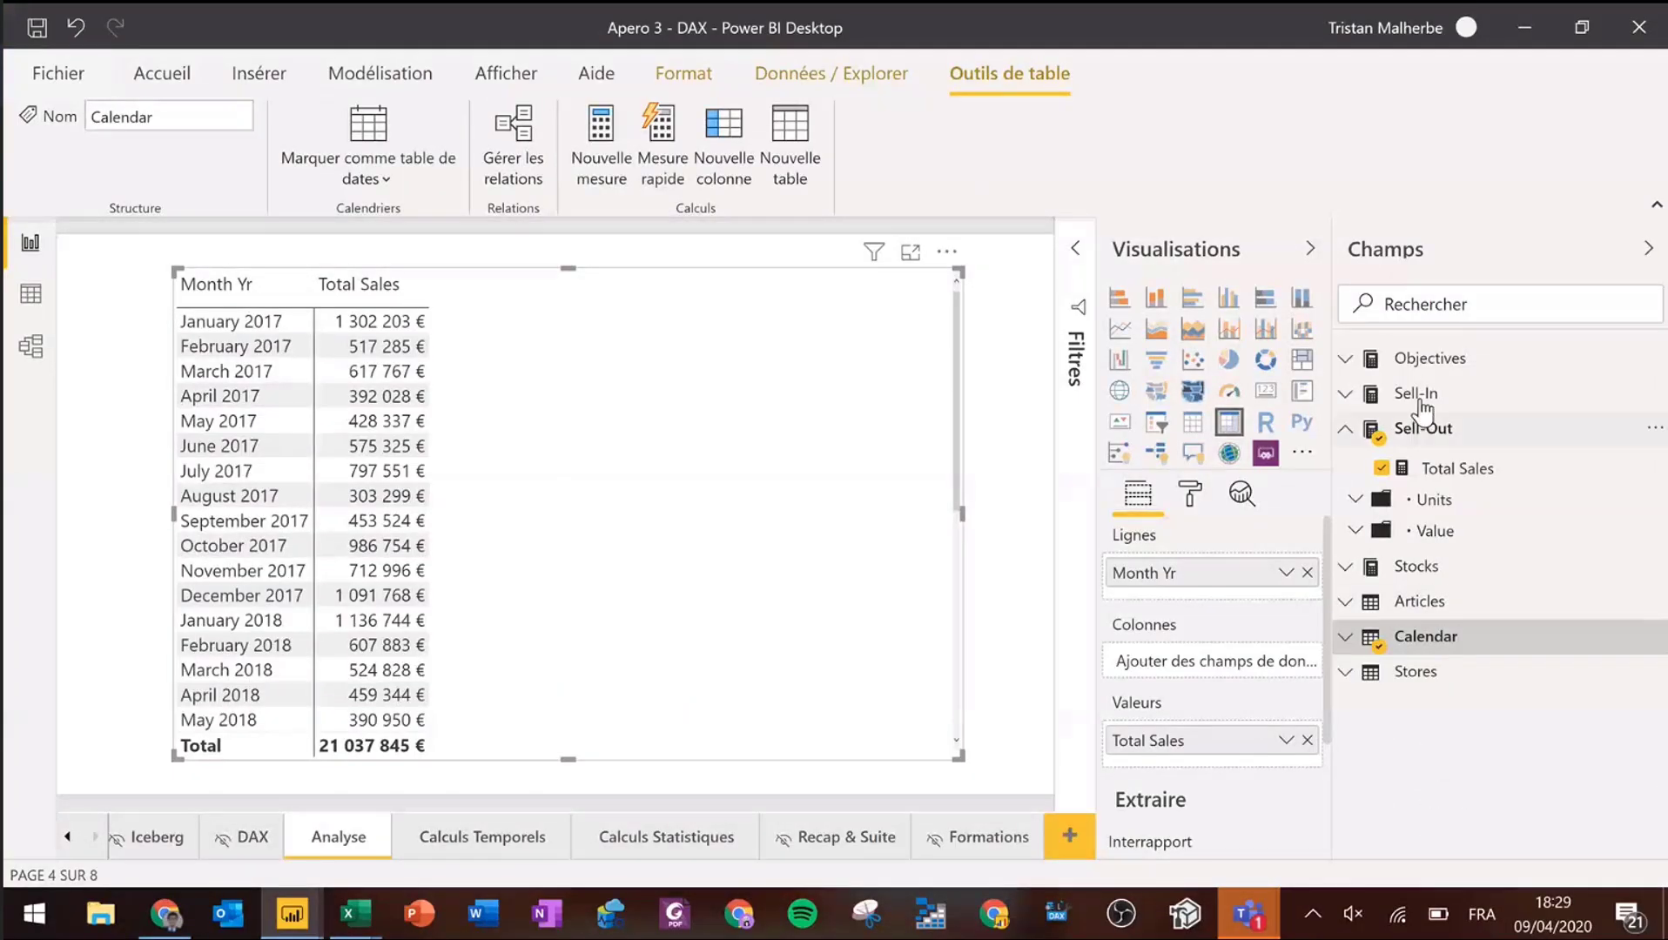
{"action": "right_click", "coordinate": [1424, 434]}
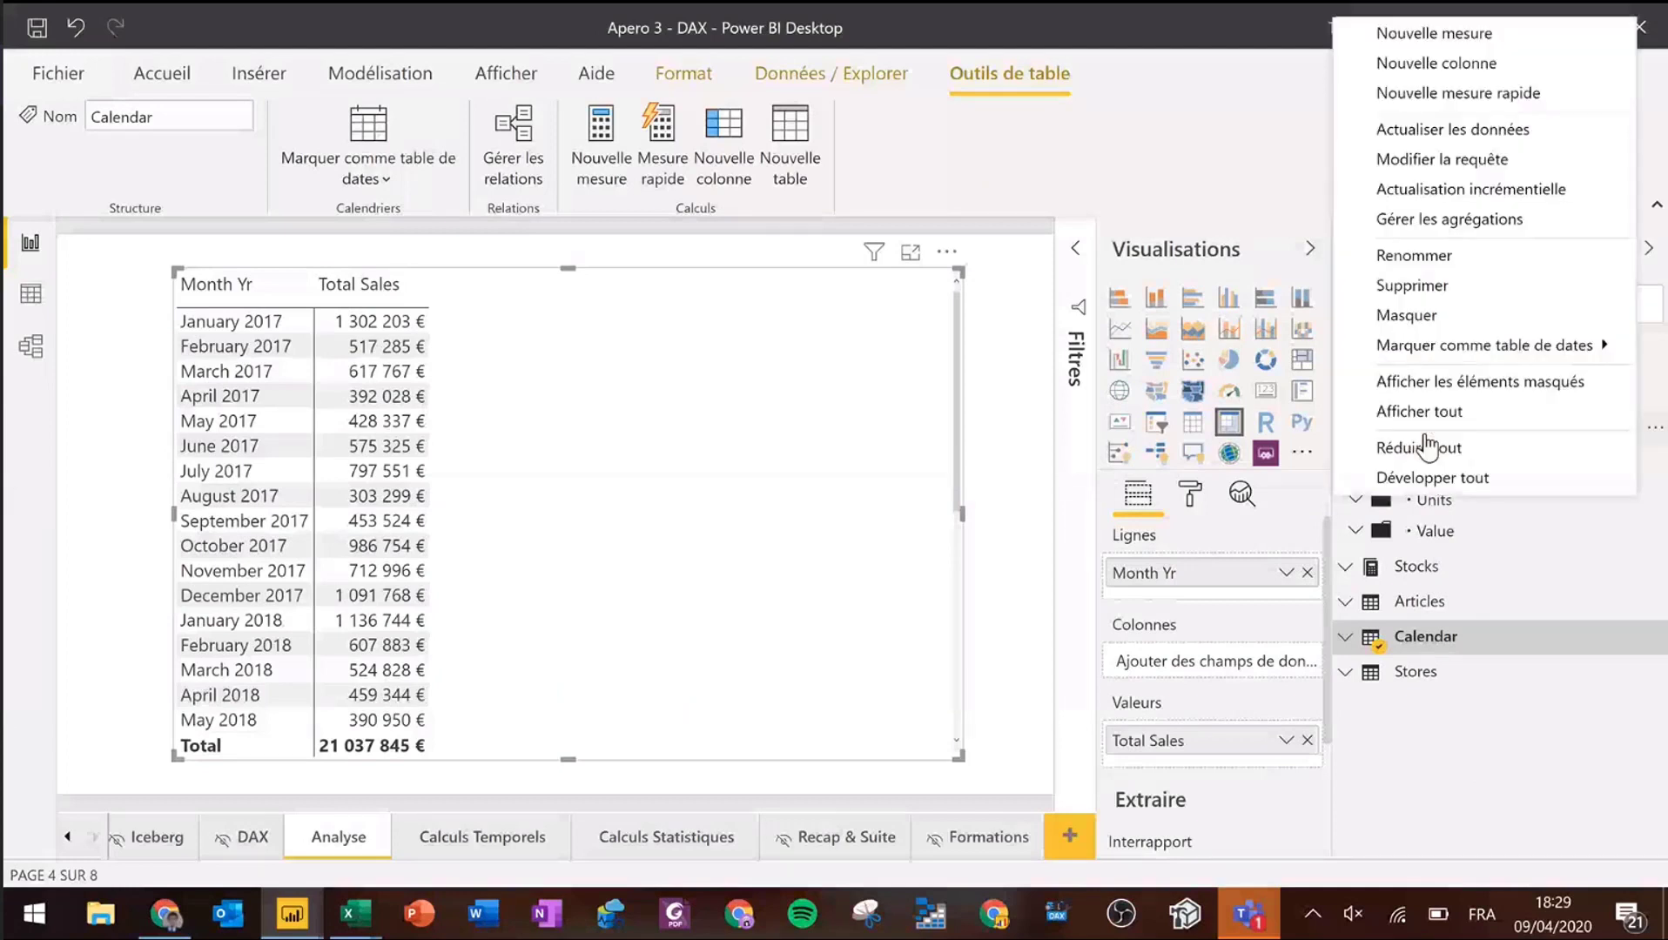
{"action": "left_click", "coordinate": [1271, 256]}
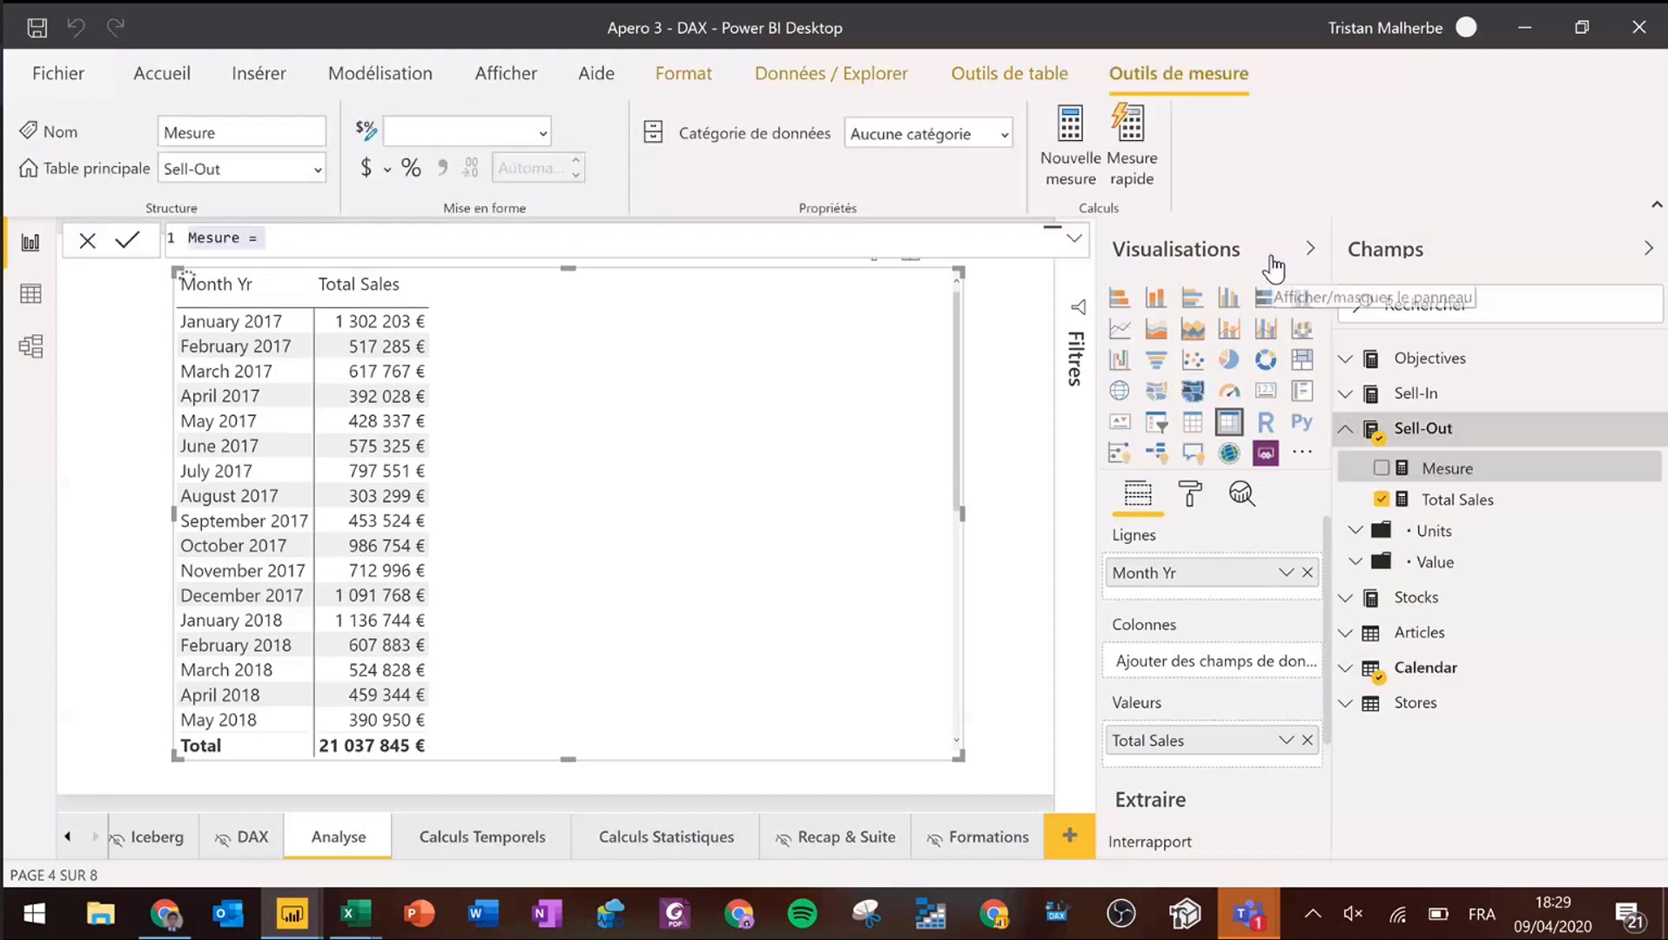
{"action": "type", "text": "Total"}
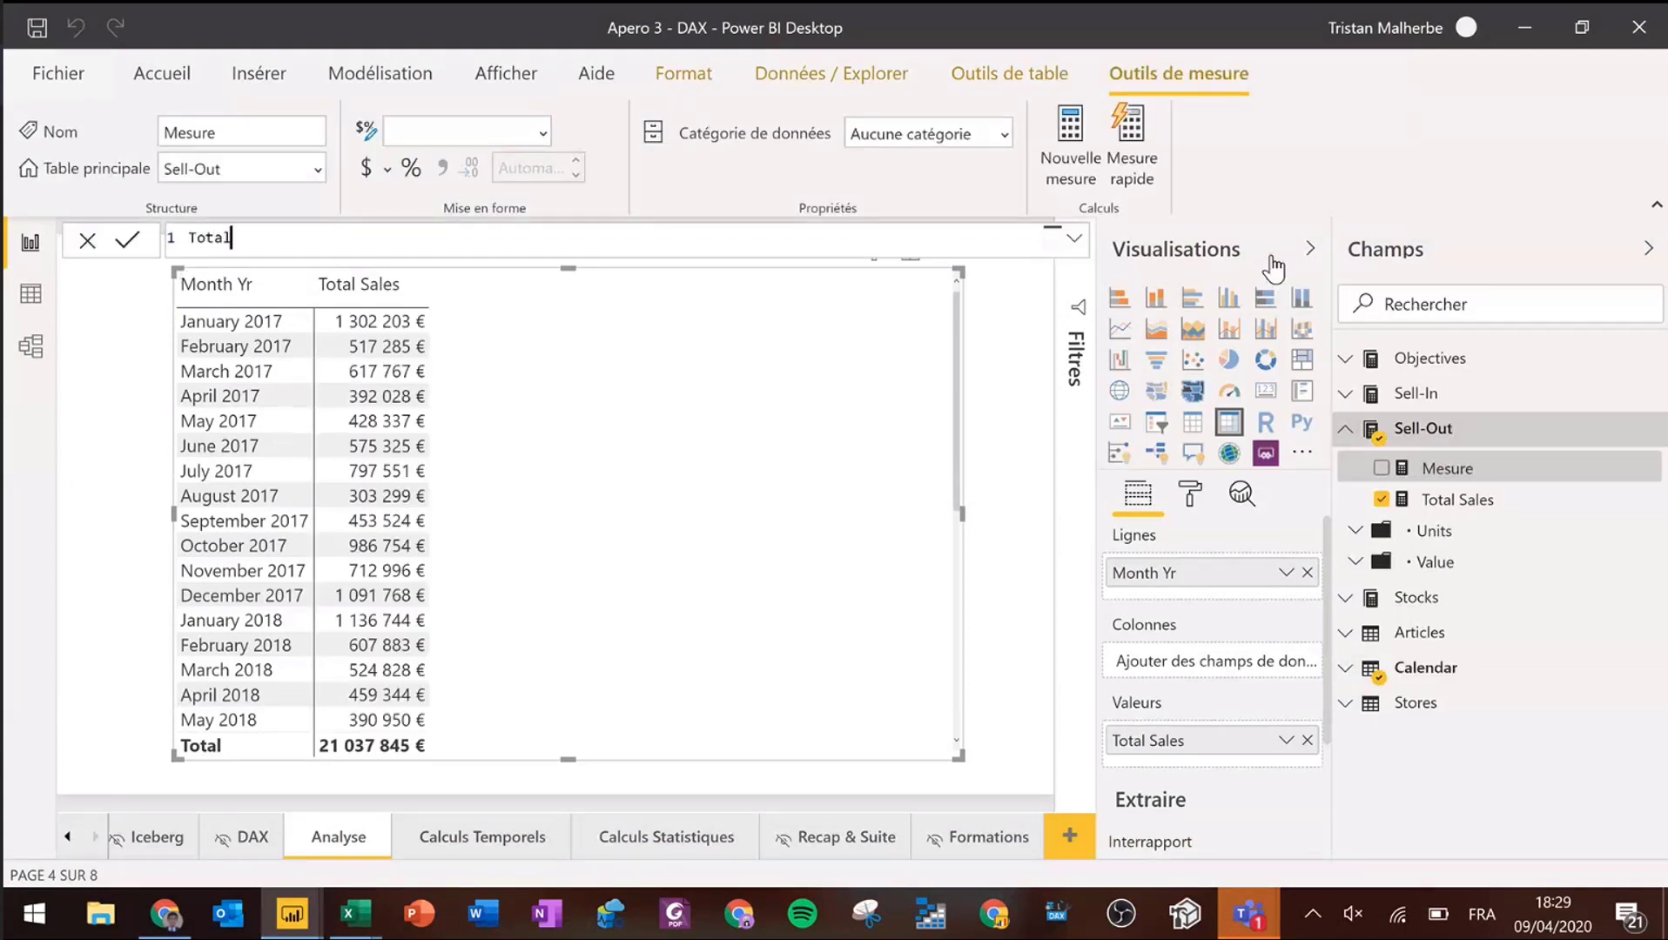
{"action": "type", "text": " Sales YTD ="}
{"action": "type", "text": "Cal"}
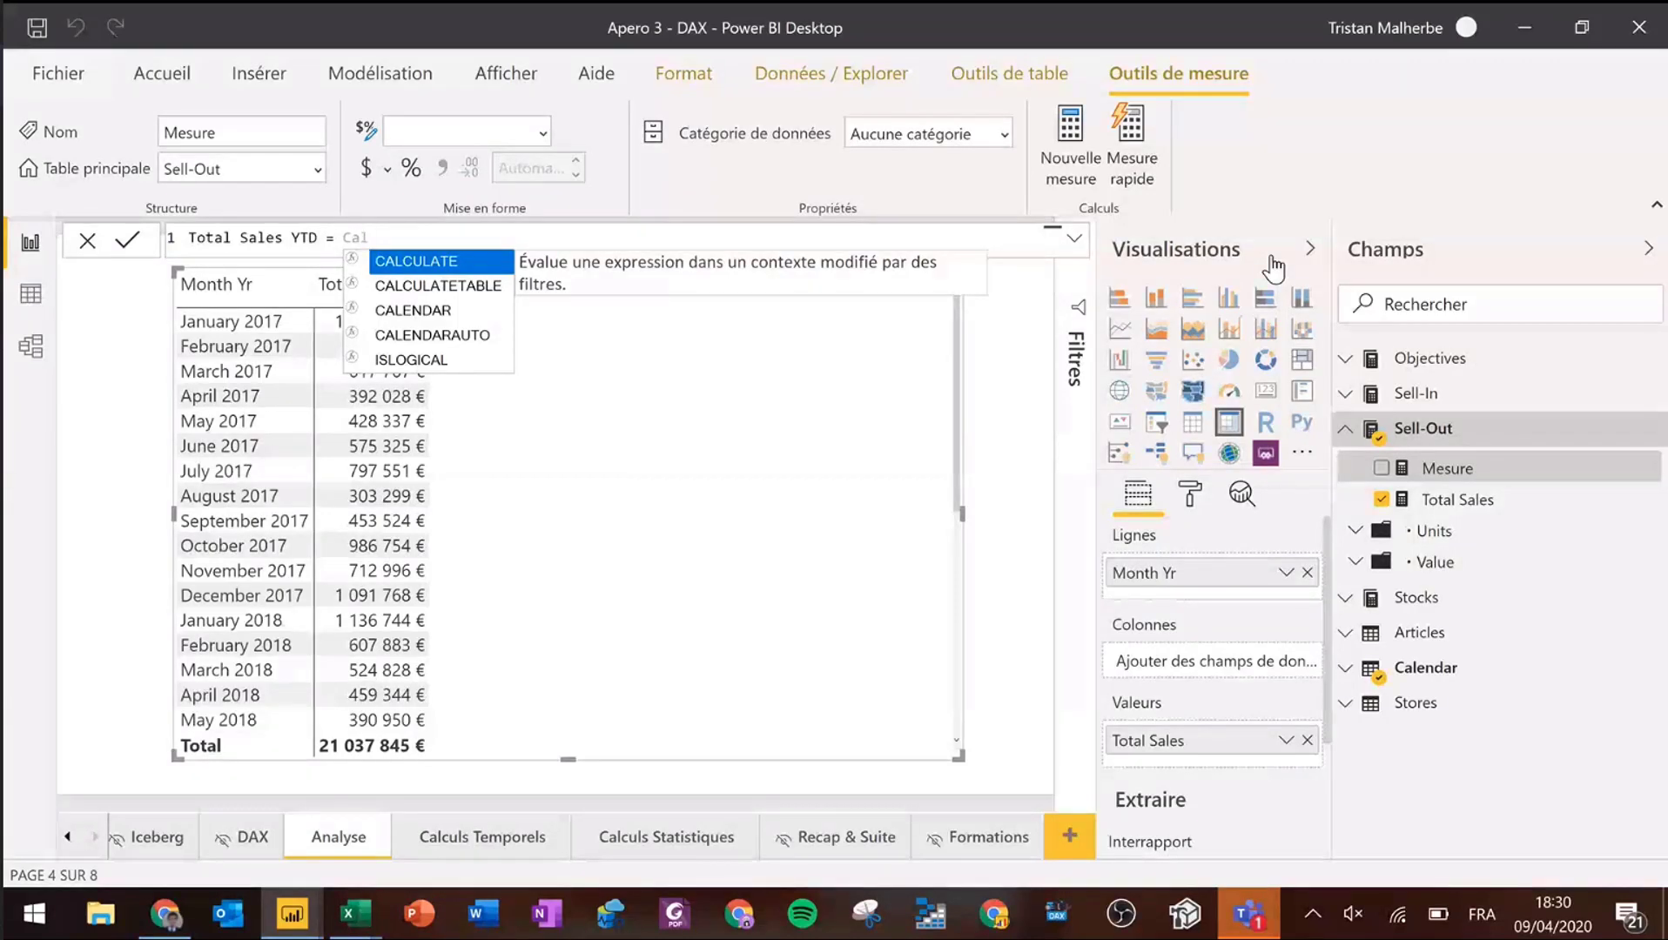
{"action": "key", "text": "Tab"}
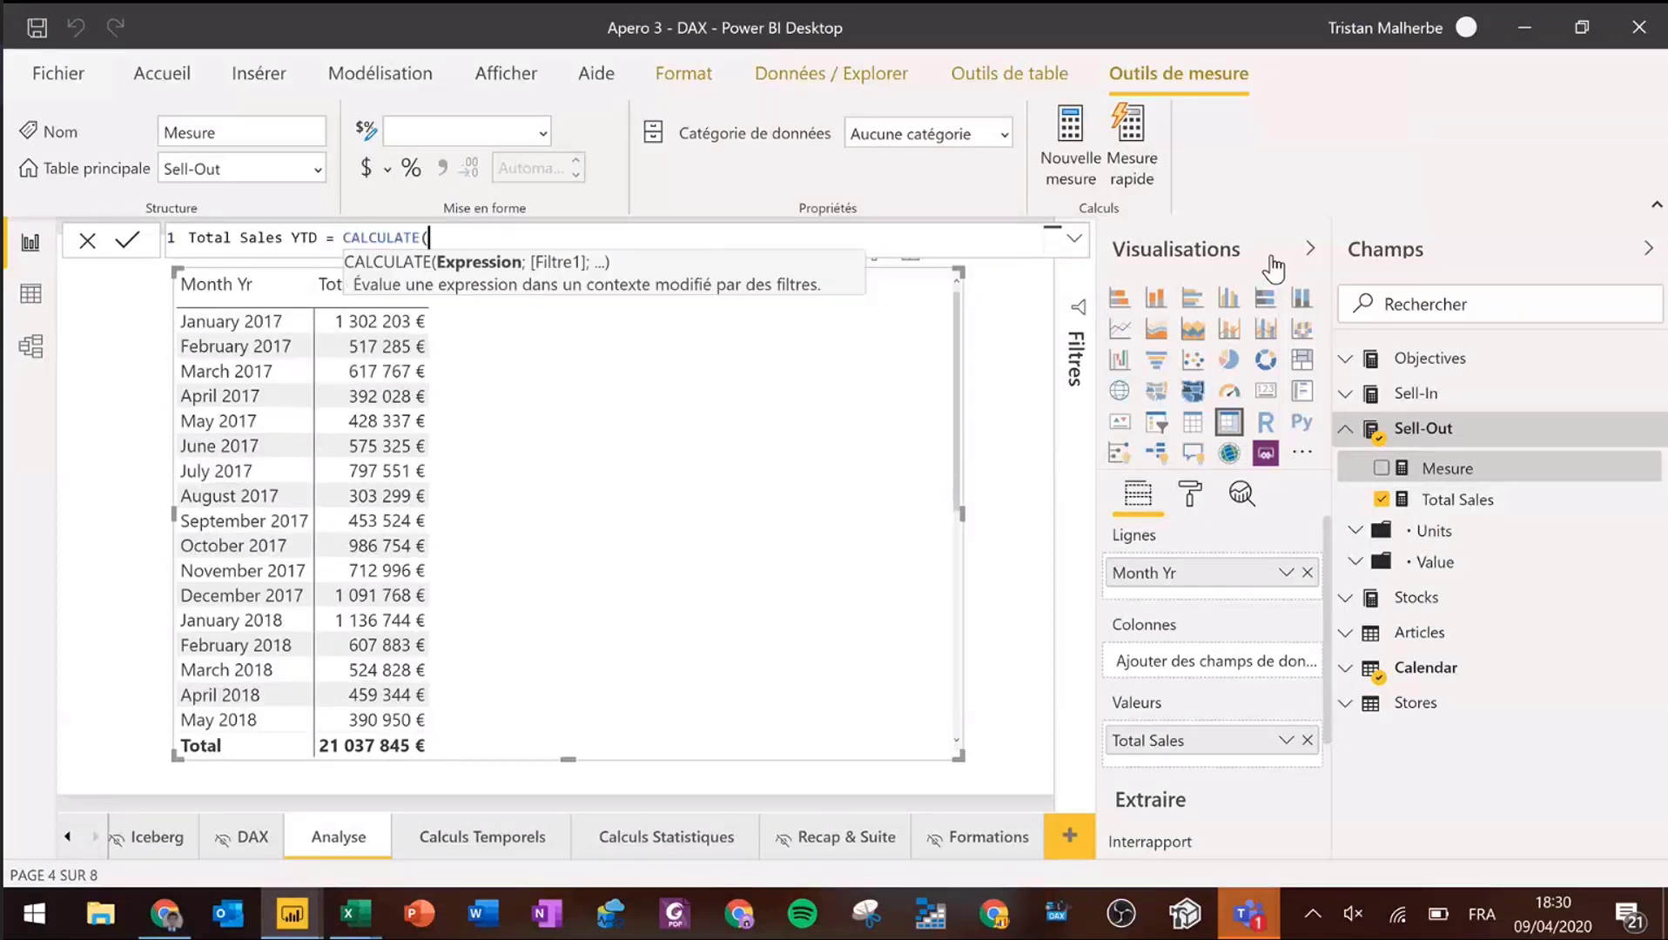
- Shorten CALCULATE to review the suggested functions, including CALCULATETABLE, and complete CALCULATE again
{"action": "key", "text": "BackSpace"}
{"action": "key", "text": "BackSpace"}
{"action": "key", "text": "BackSpace"}
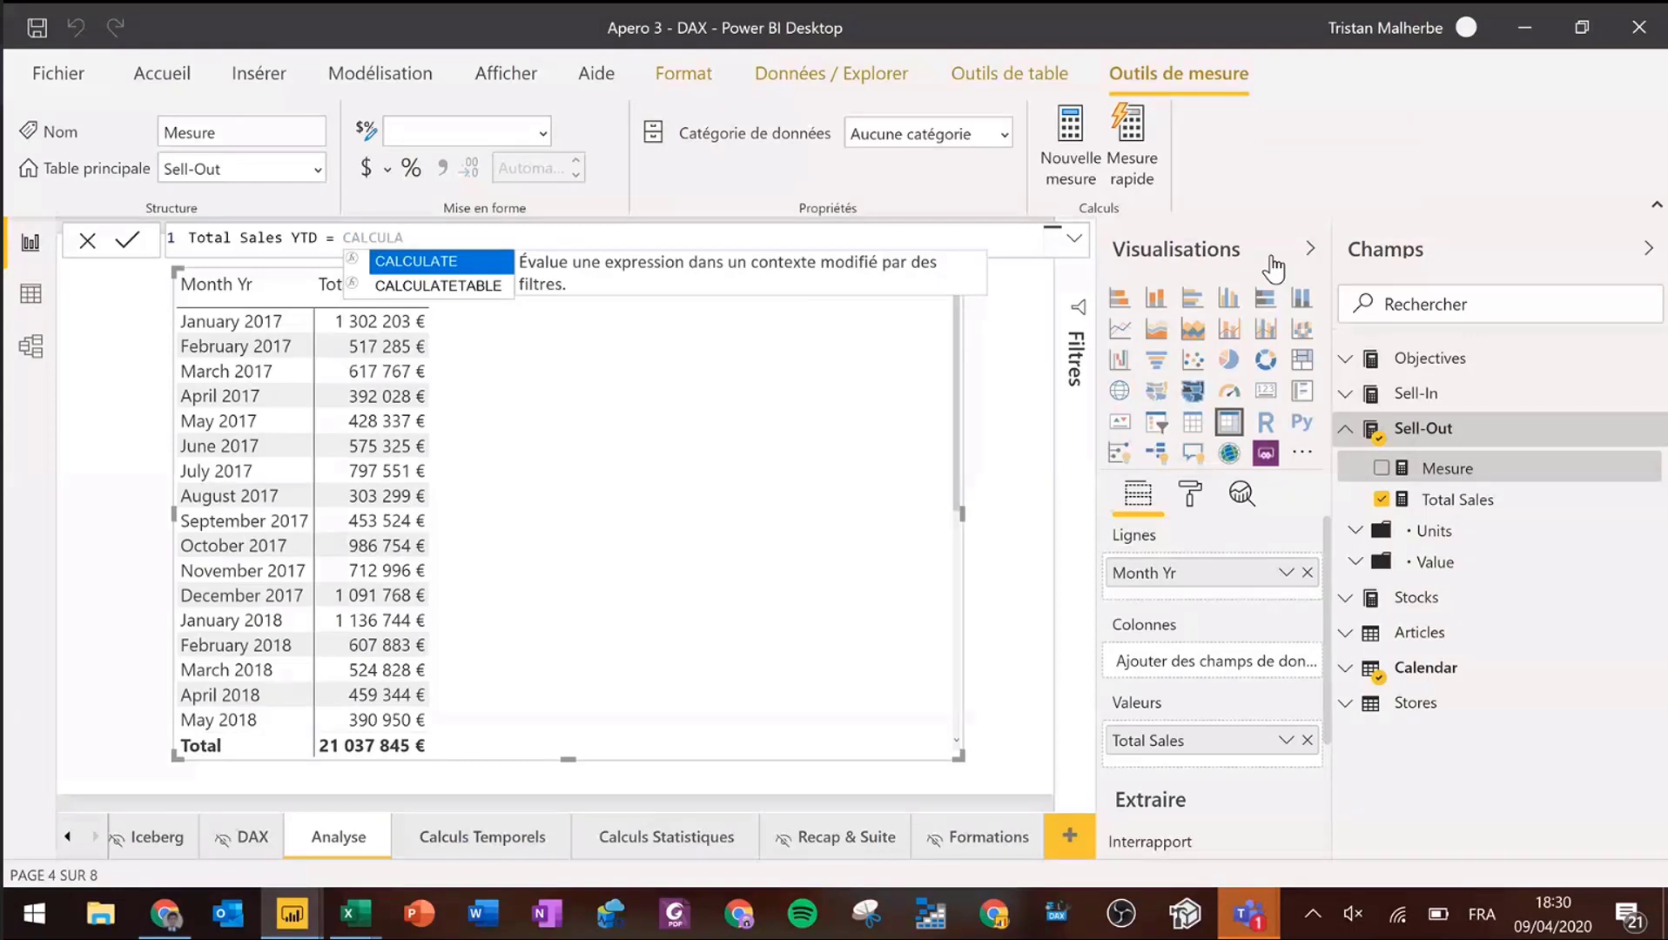
{"action": "key", "text": "BackSpace"}
{"action": "key", "text": "BackSpace"}
{"action": "key", "text": "Down"}
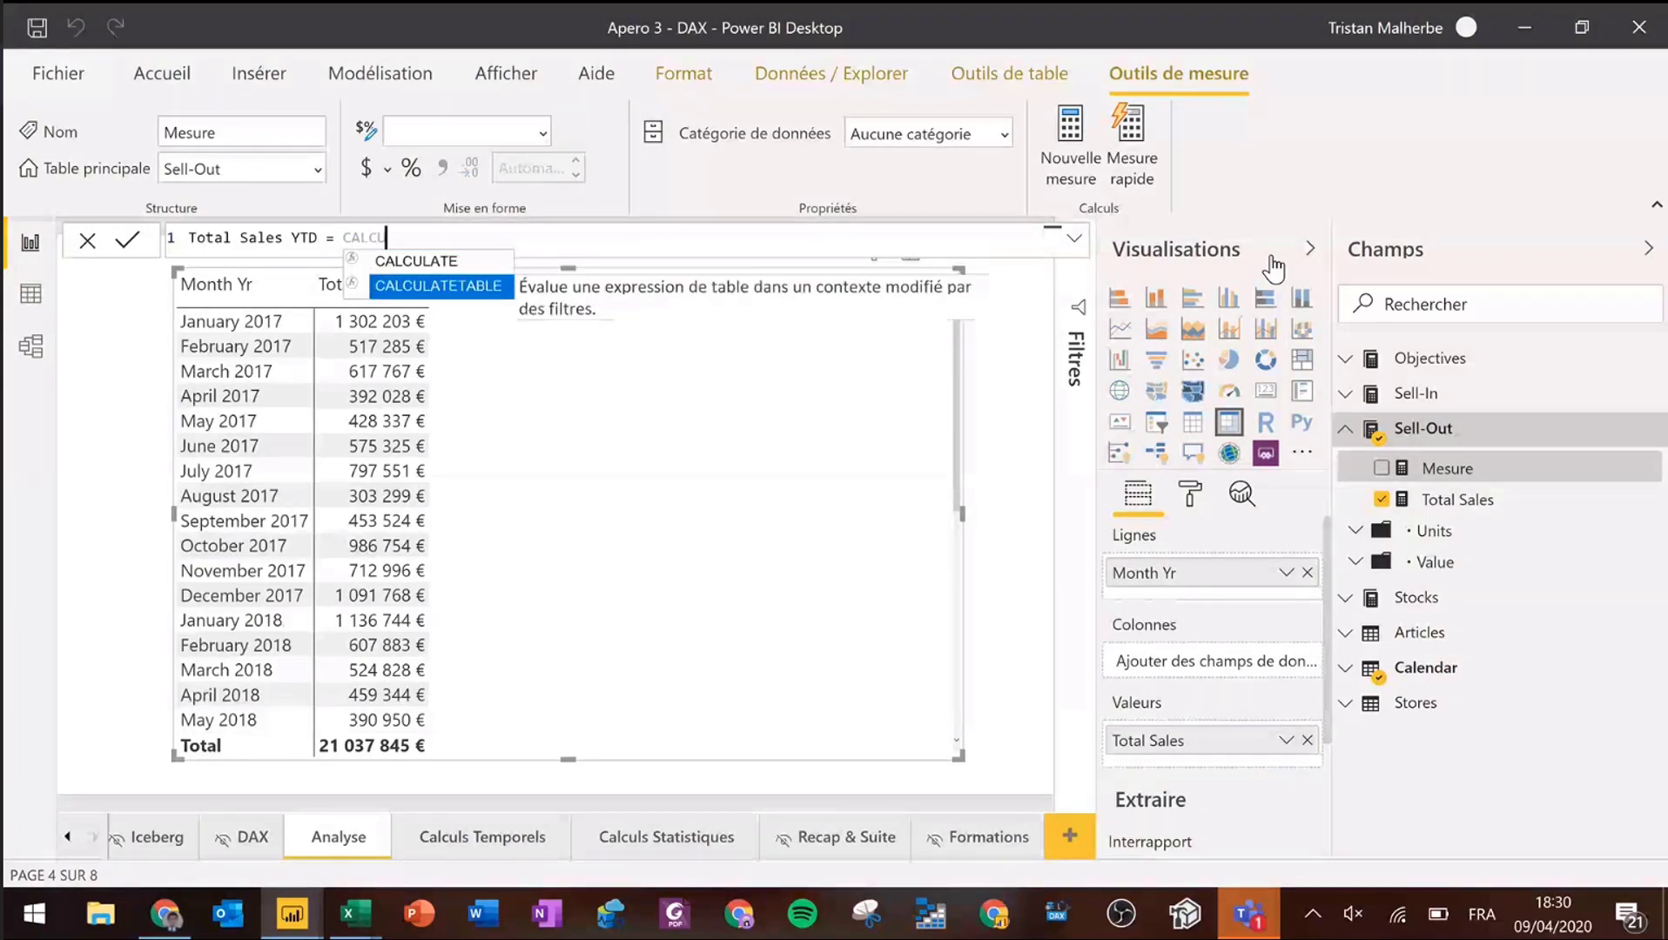
{"action": "key", "text": "BackSpace"}
{"action": "key", "text": "BackSpace"}
{"action": "key", "text": "Up"}
{"action": "key", "text": "Up"}
{"action": "key", "text": "Up"}
{"action": "key", "text": "Up"}
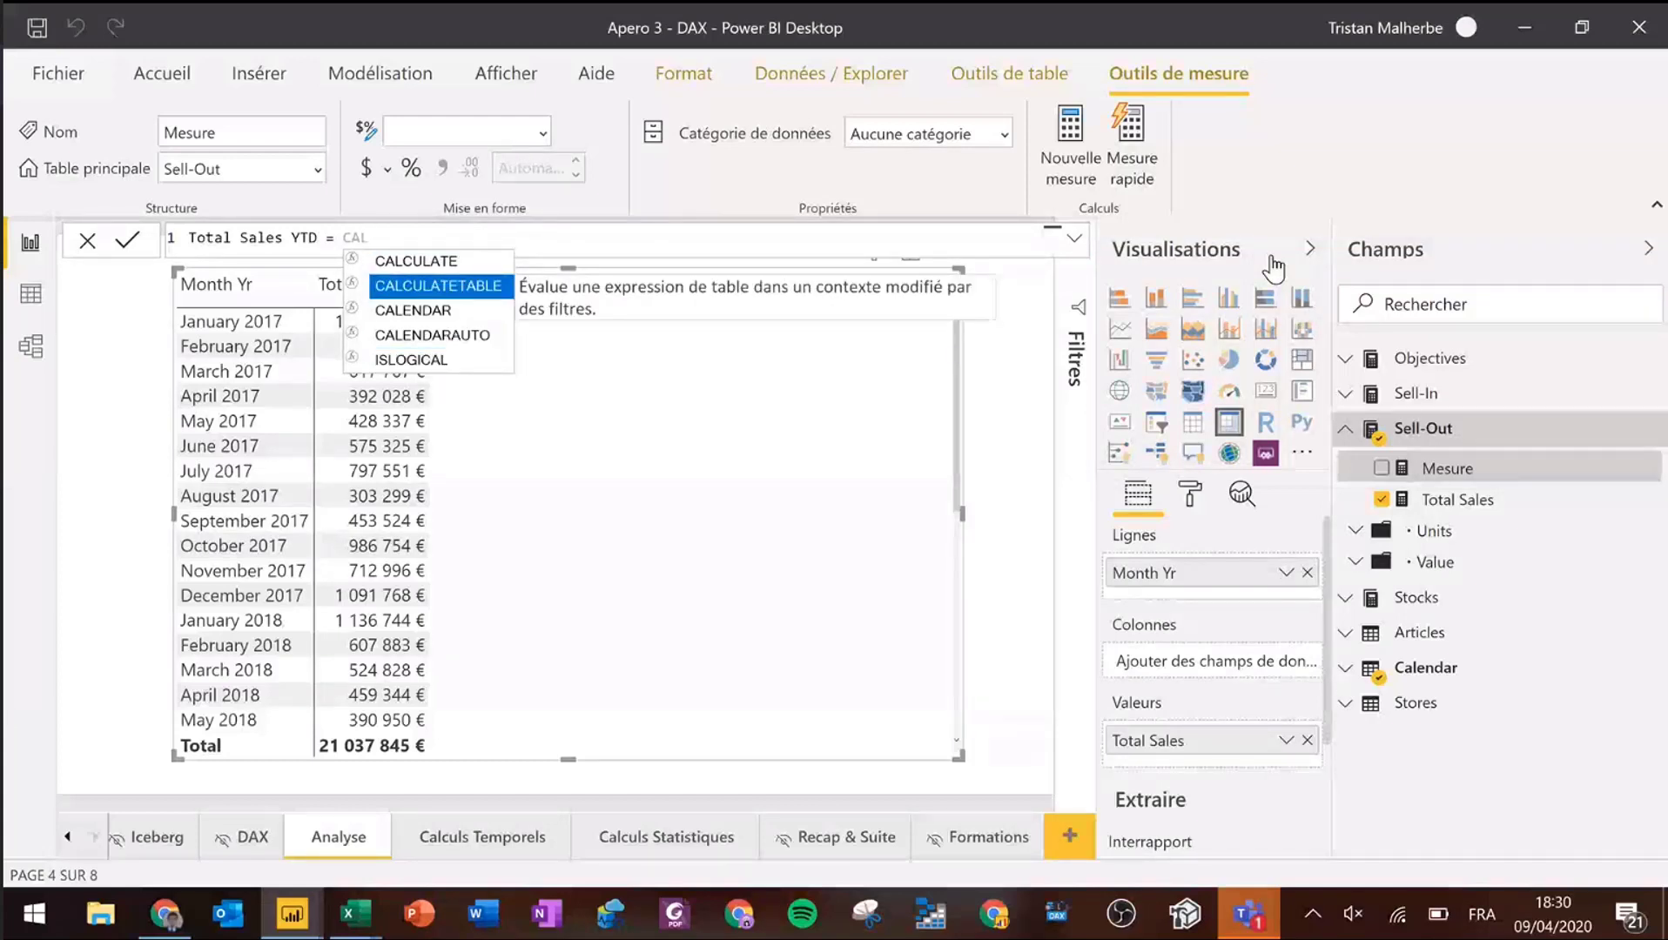
{"action": "key", "text": "Up"}
{"action": "key", "text": "Tab"}
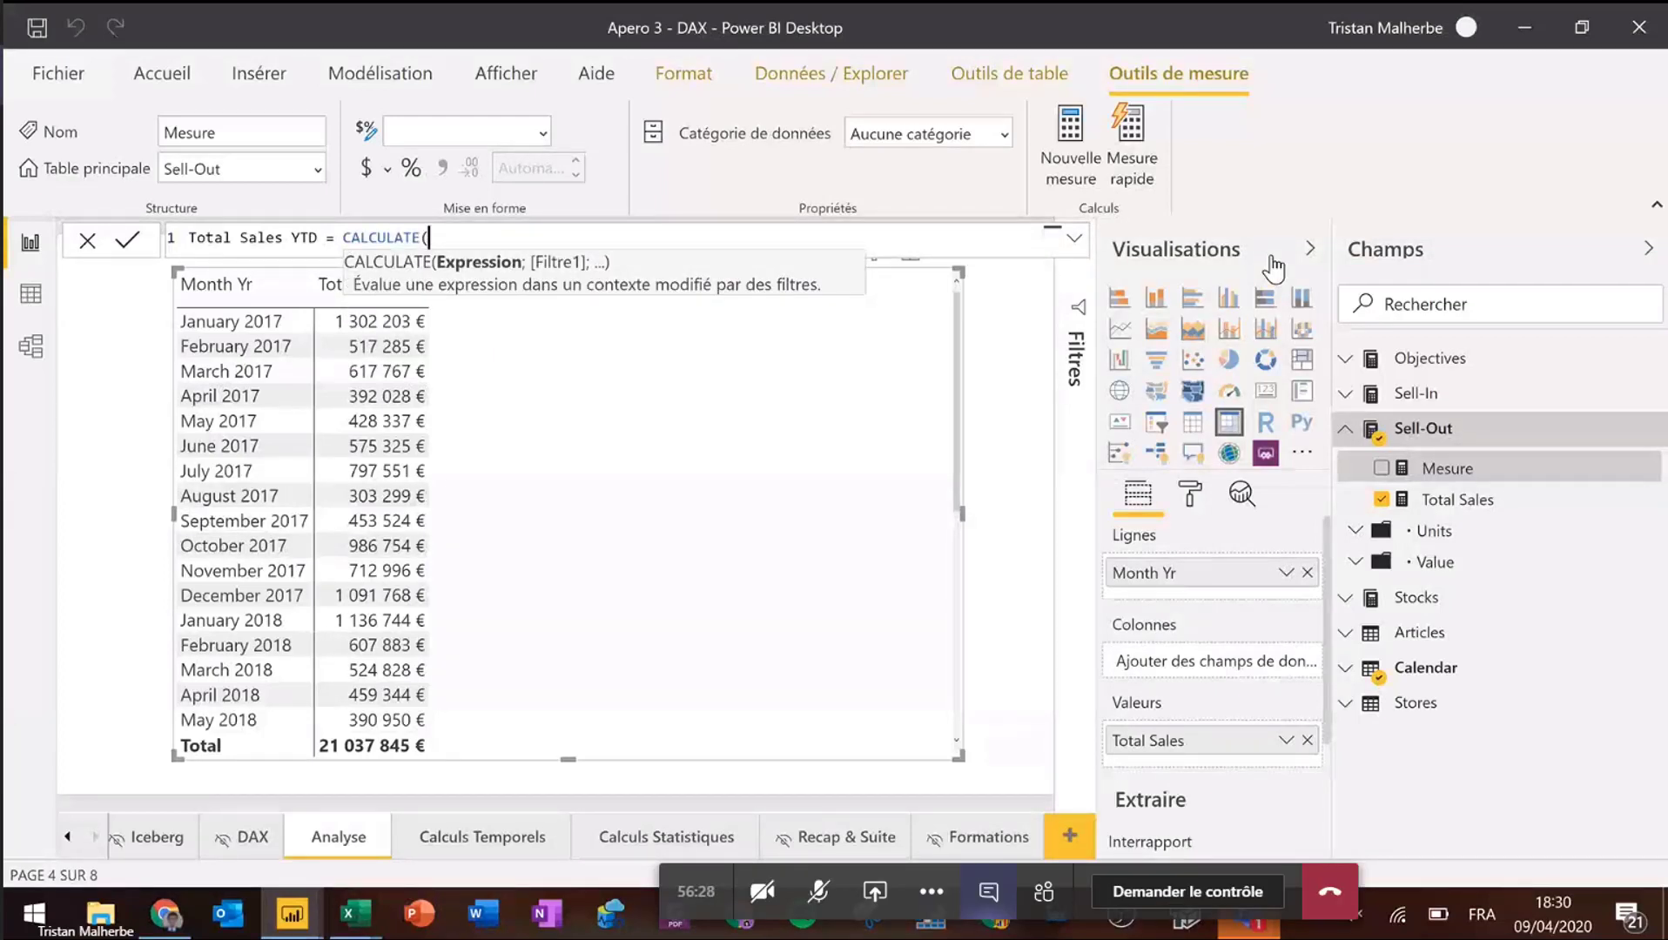
- Set [Total Sales] as the expression of CALCULATE and add the separator for the filter argument
{"action": "type", "text": "total"}
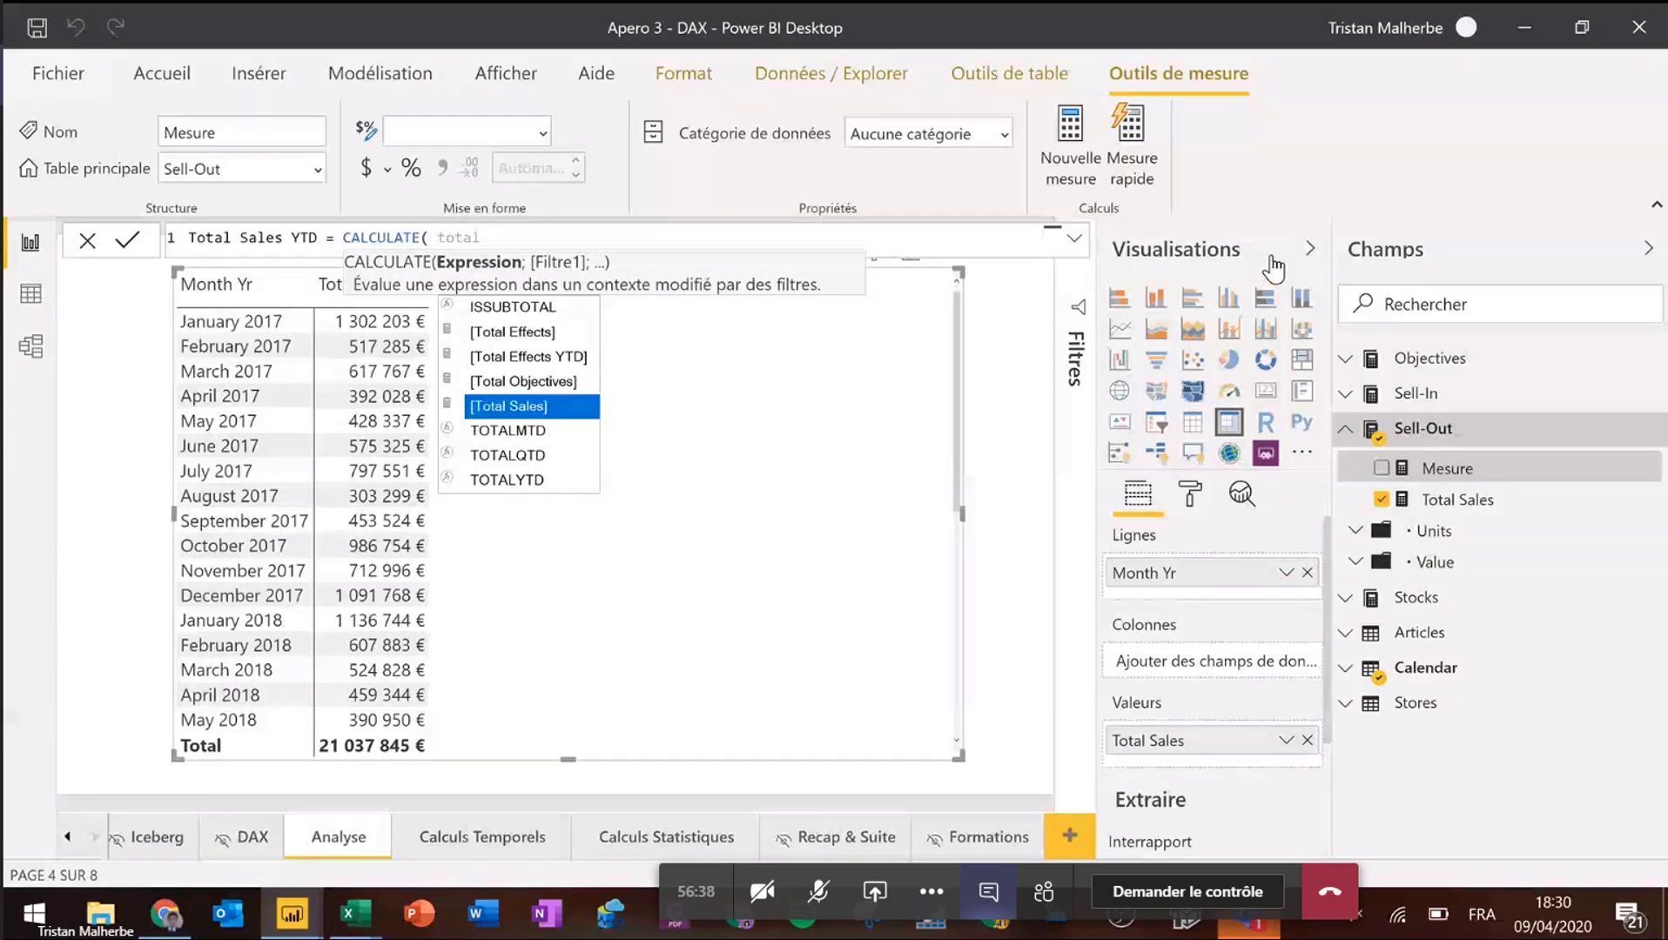
{"action": "key", "text": "Tab"}
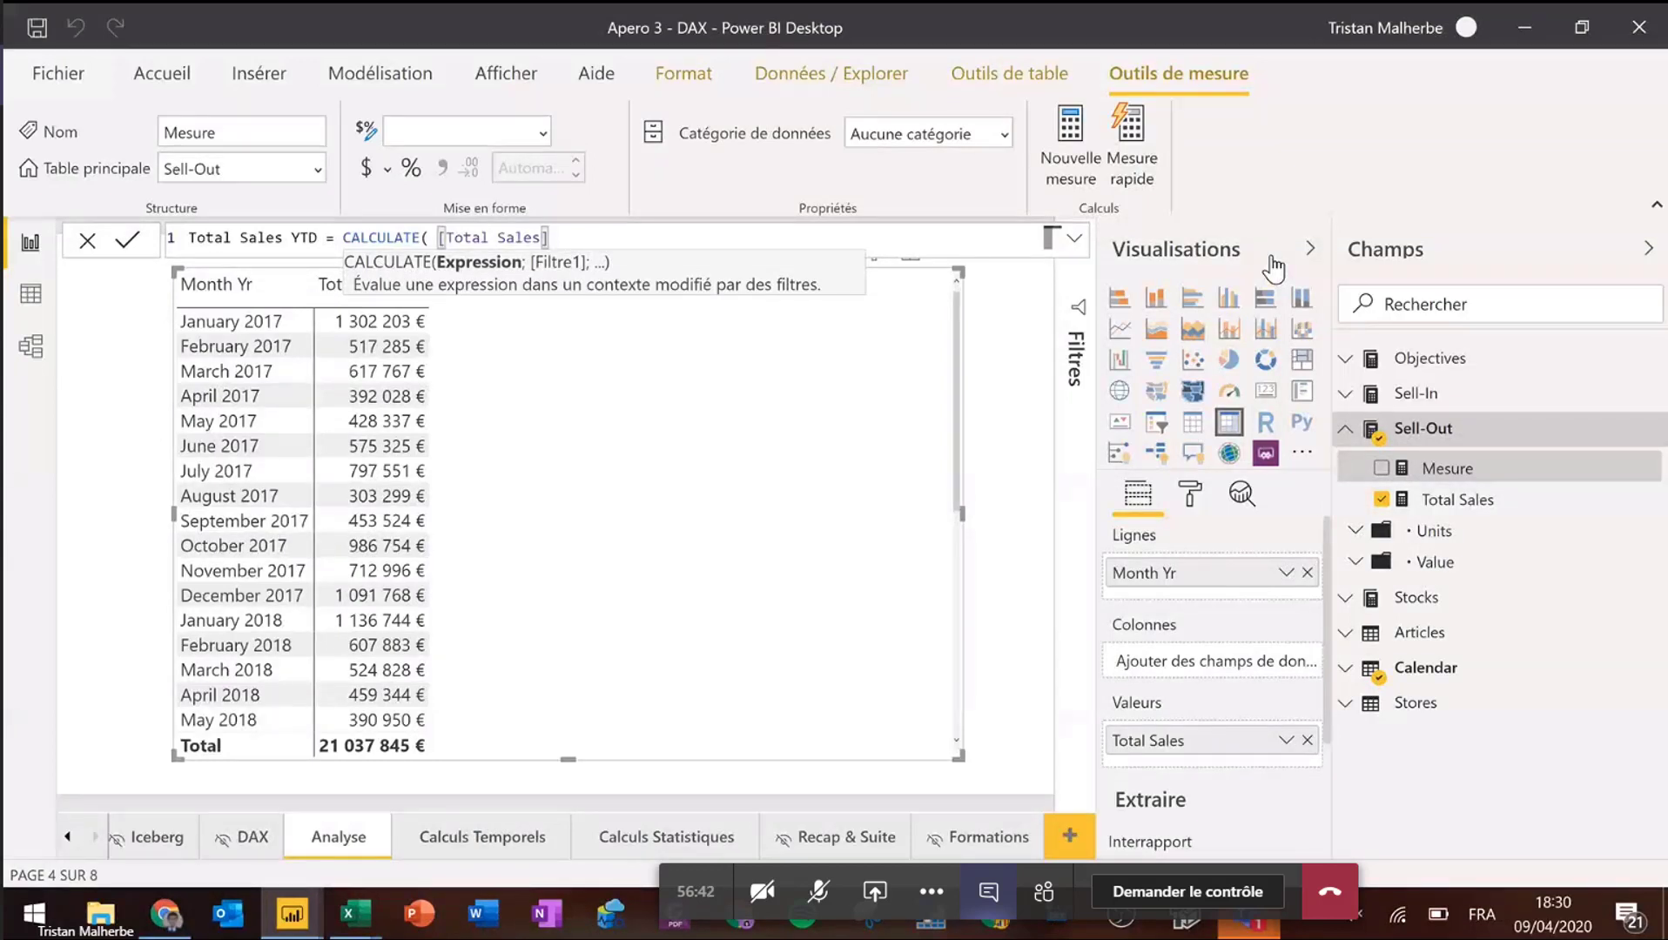
{"action": "type", "text": "; "}
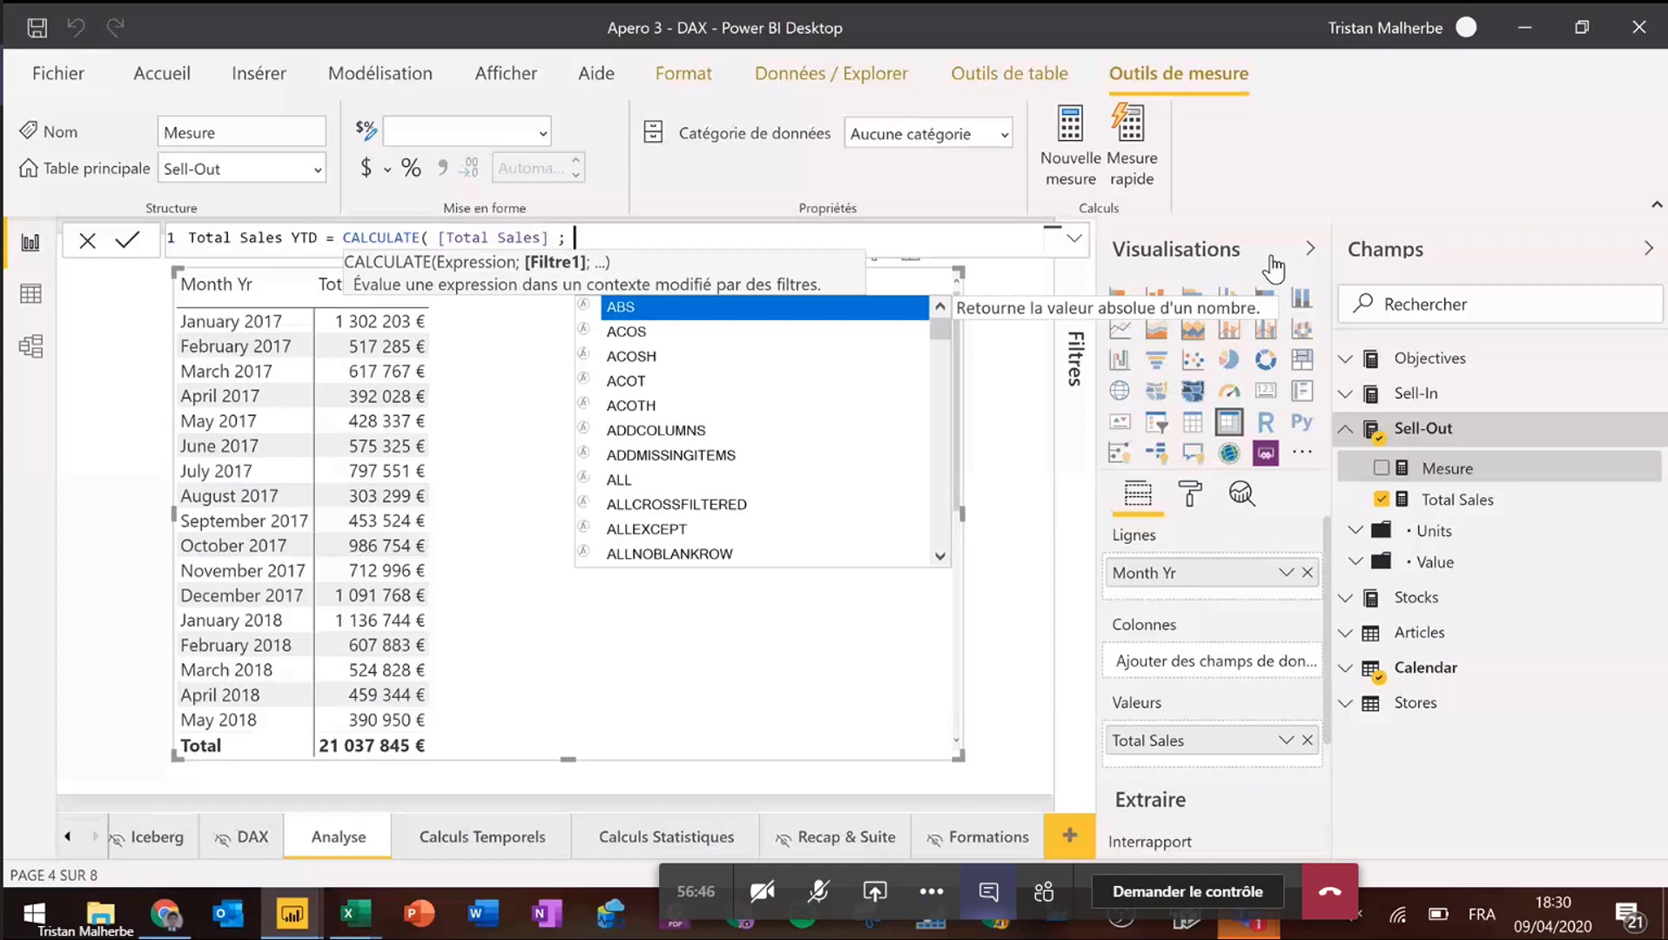
- Insert DATESYTD from the suggested date functions as the filter argument of CALCULATE
{"action": "type", "text": "Dat"}
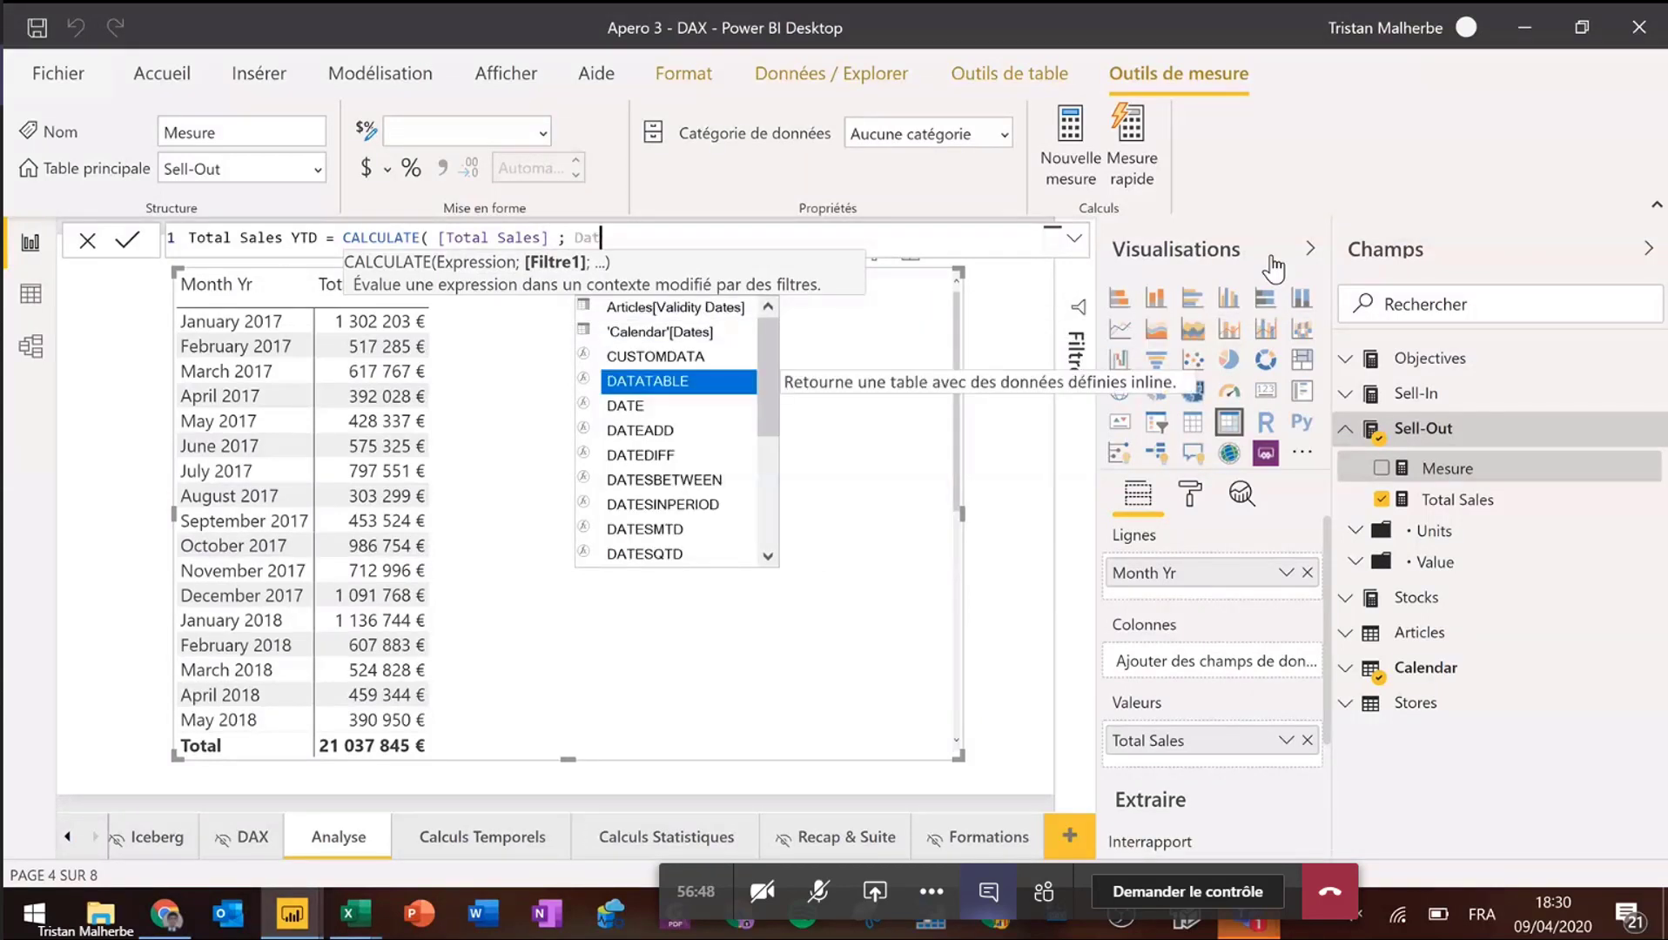
{"action": "type", "text": "es"}
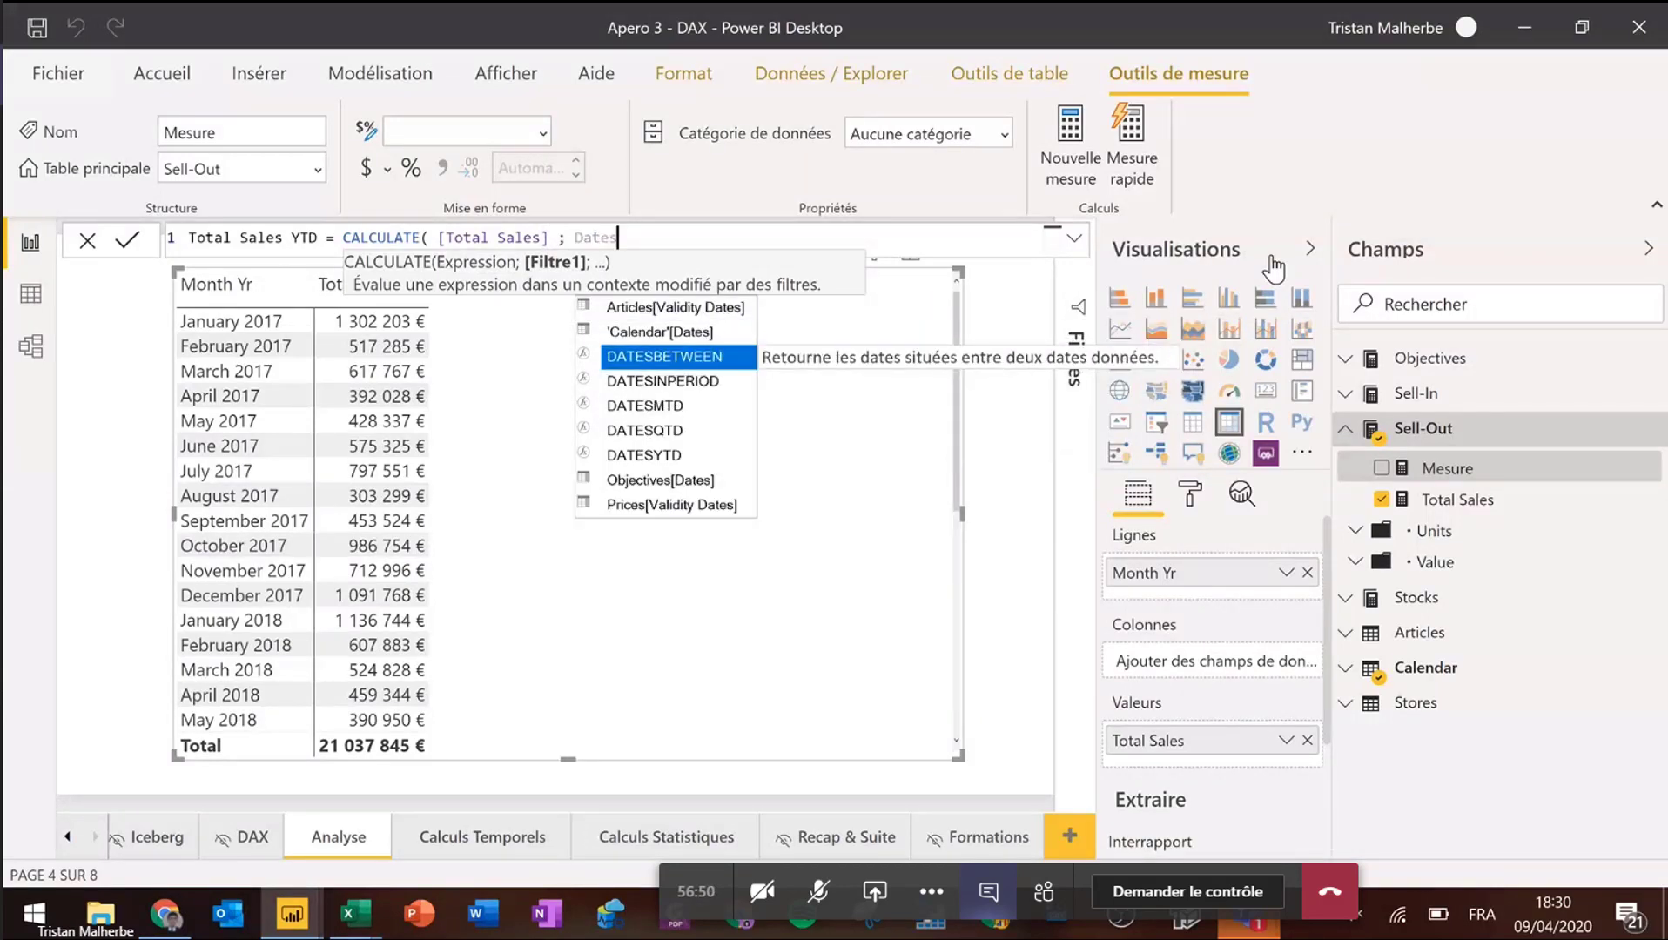
{"action": "key", "text": "Down"}
{"action": "key", "text": "Down"}
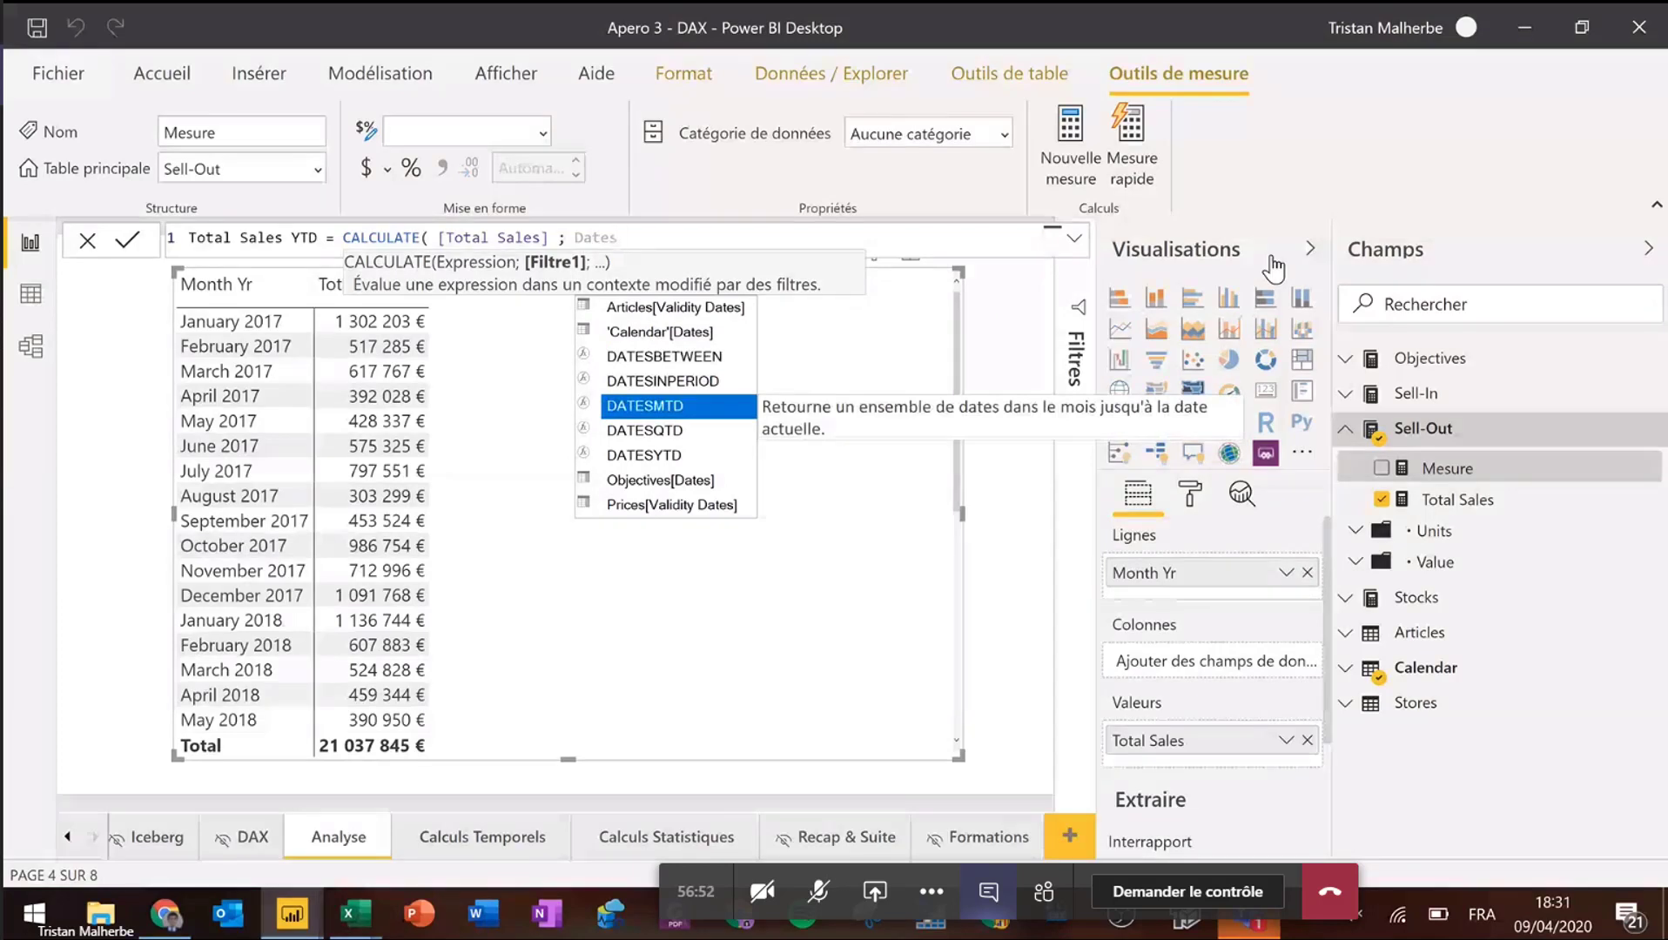
{"action": "key", "text": "Down"}
{"action": "key", "text": "Down"}
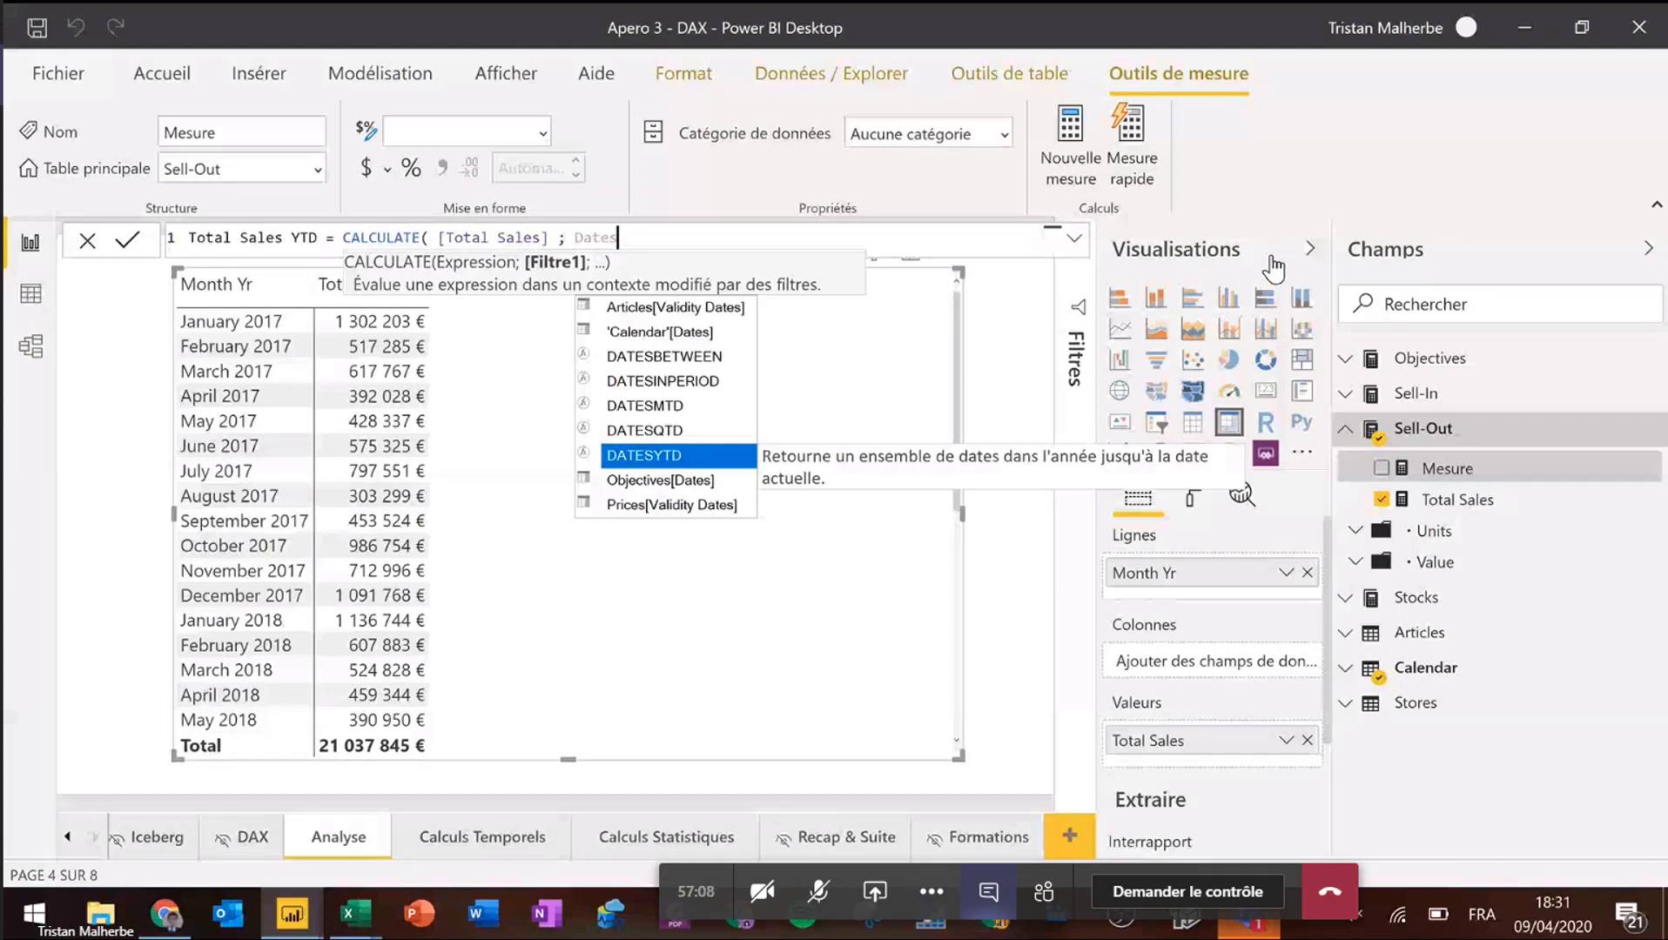
{"action": "key", "text": "Tab"}
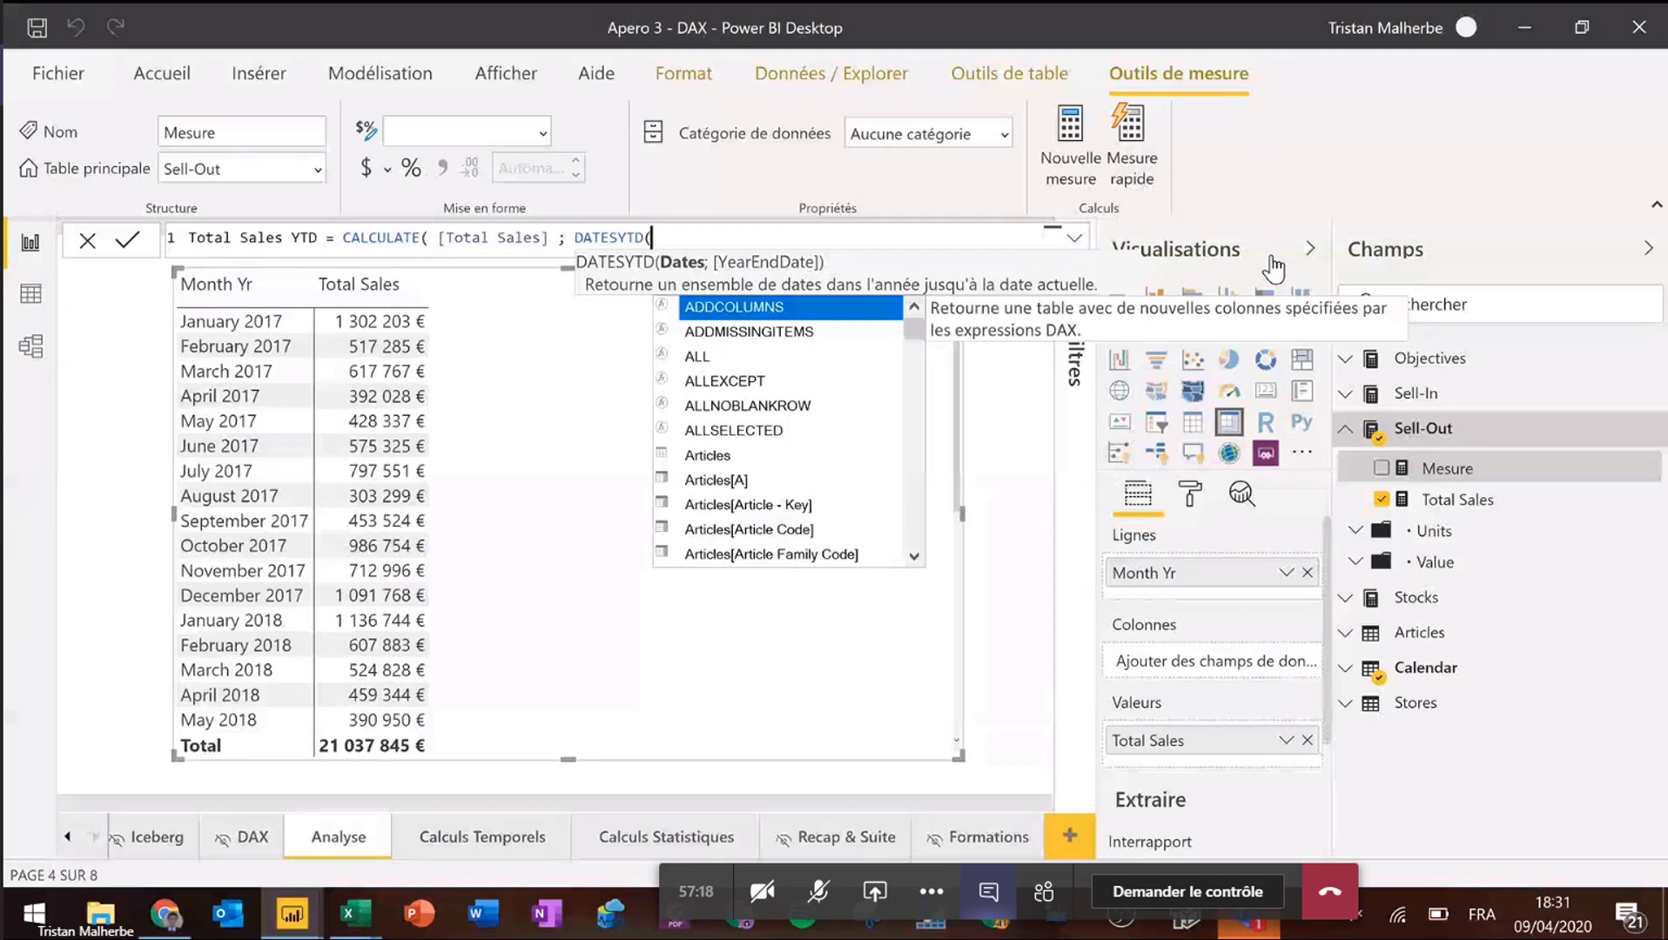
- Set 'Calendar'[Dates] as the dates argument of DATESYTD, close both functions and validate the Total Sales YTD measure
{"action": "type", "text": "dates"}
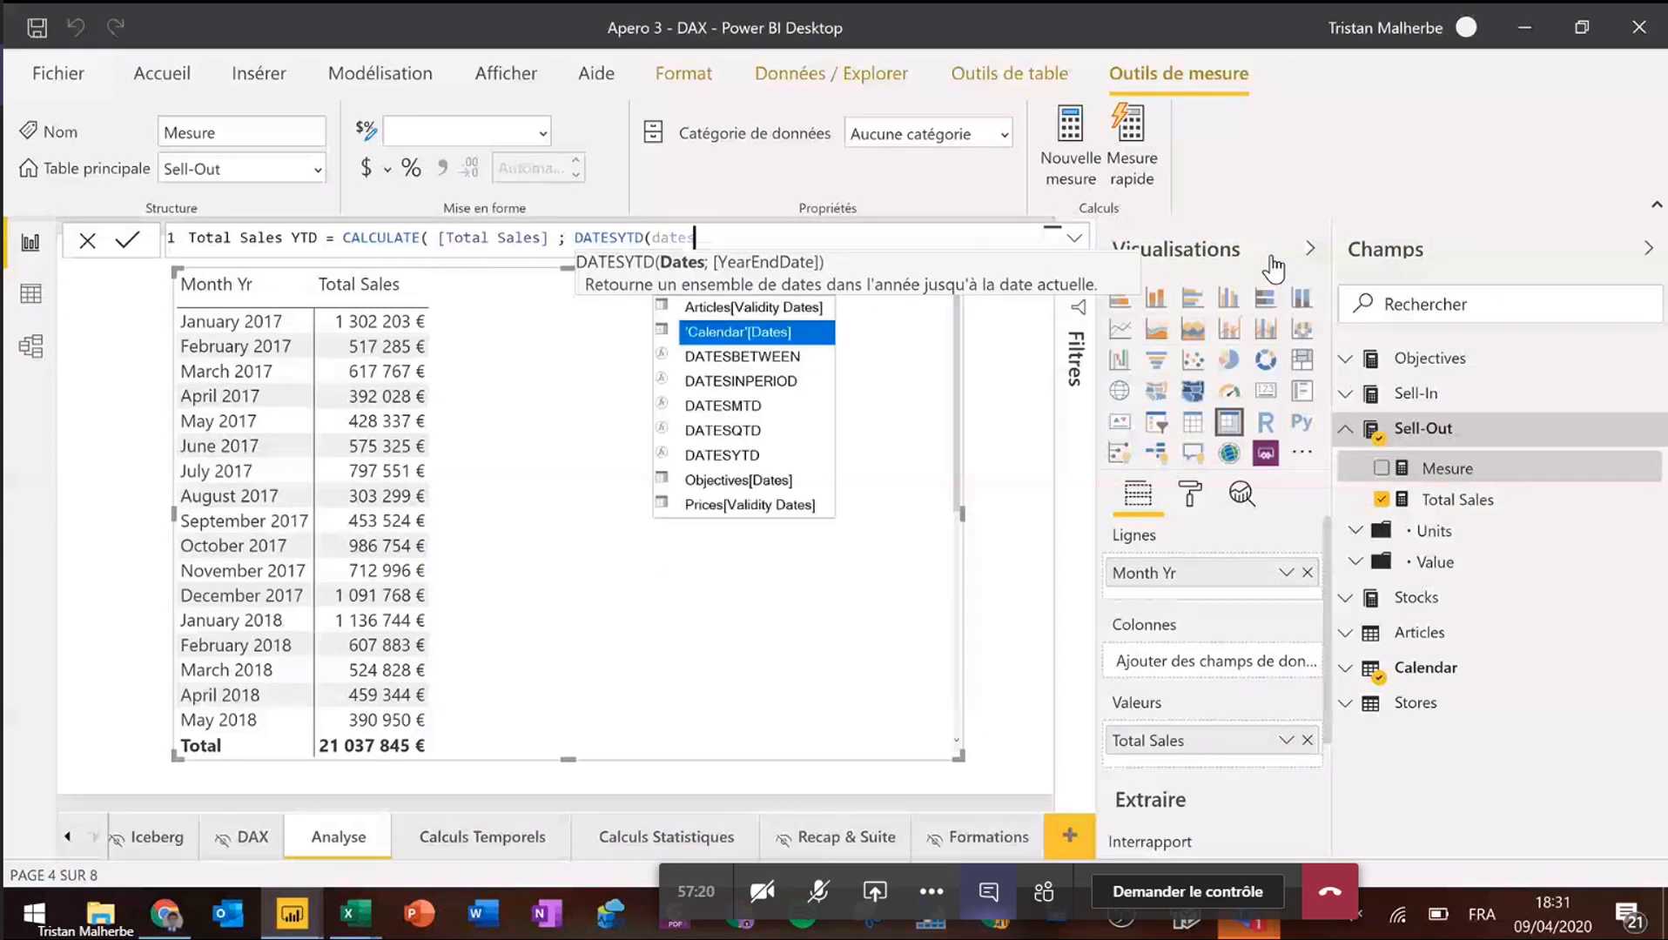
{"action": "key", "text": "Tab"}
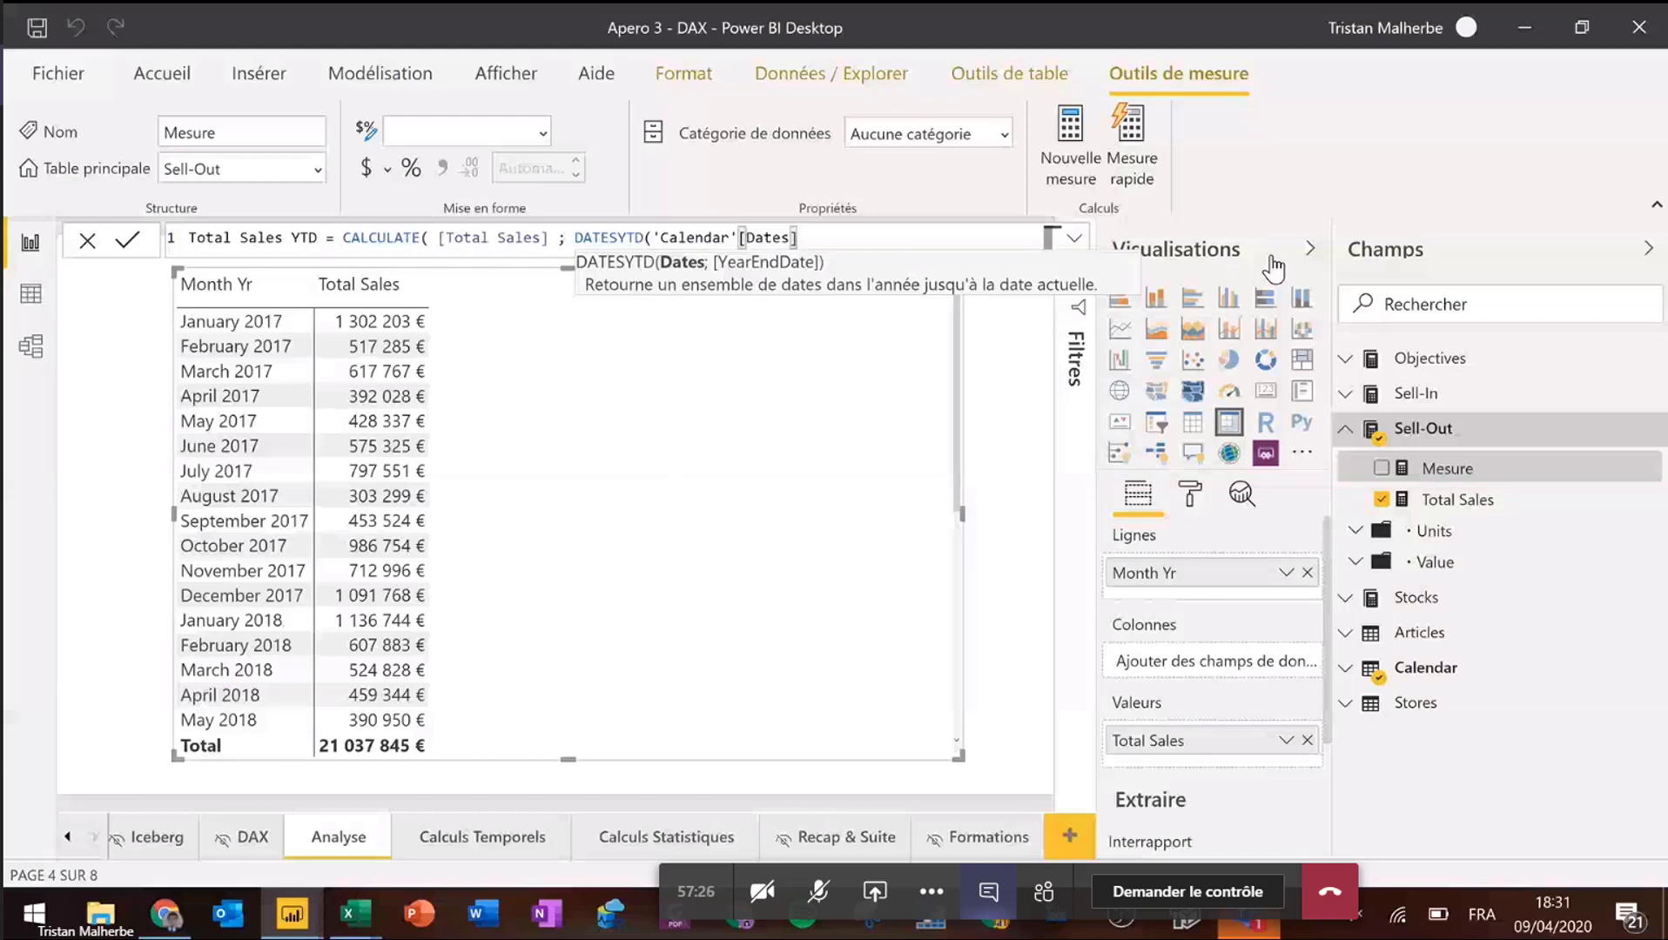
{"action": "type", "text": ")"}
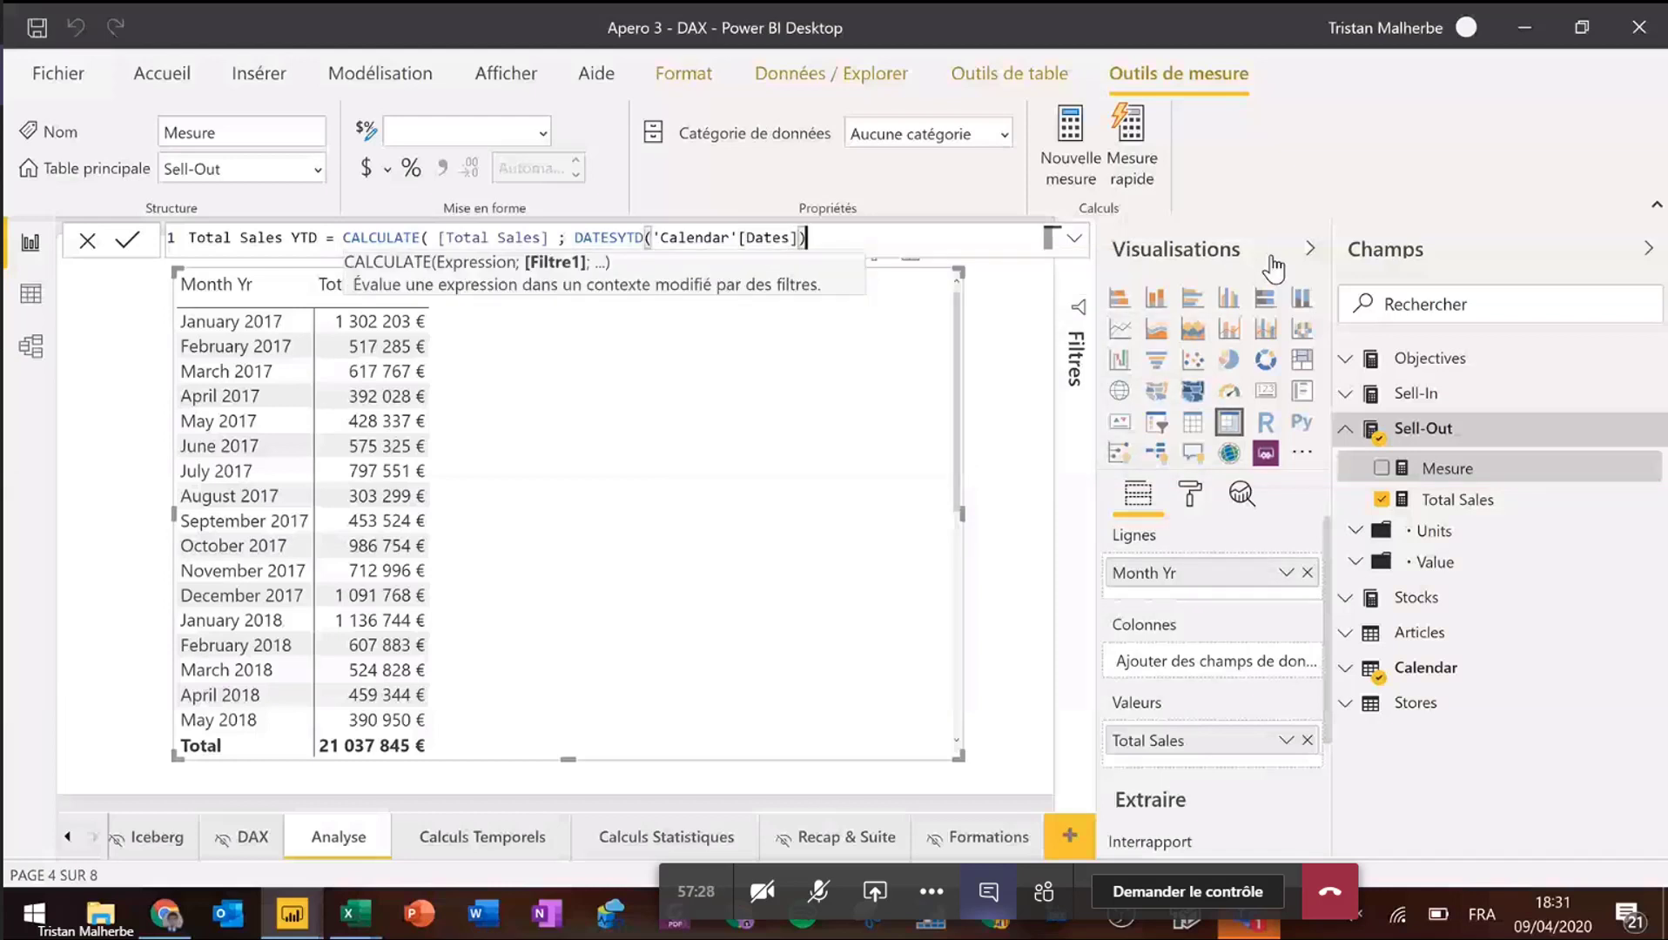
{"action": "type", "text": " )"}
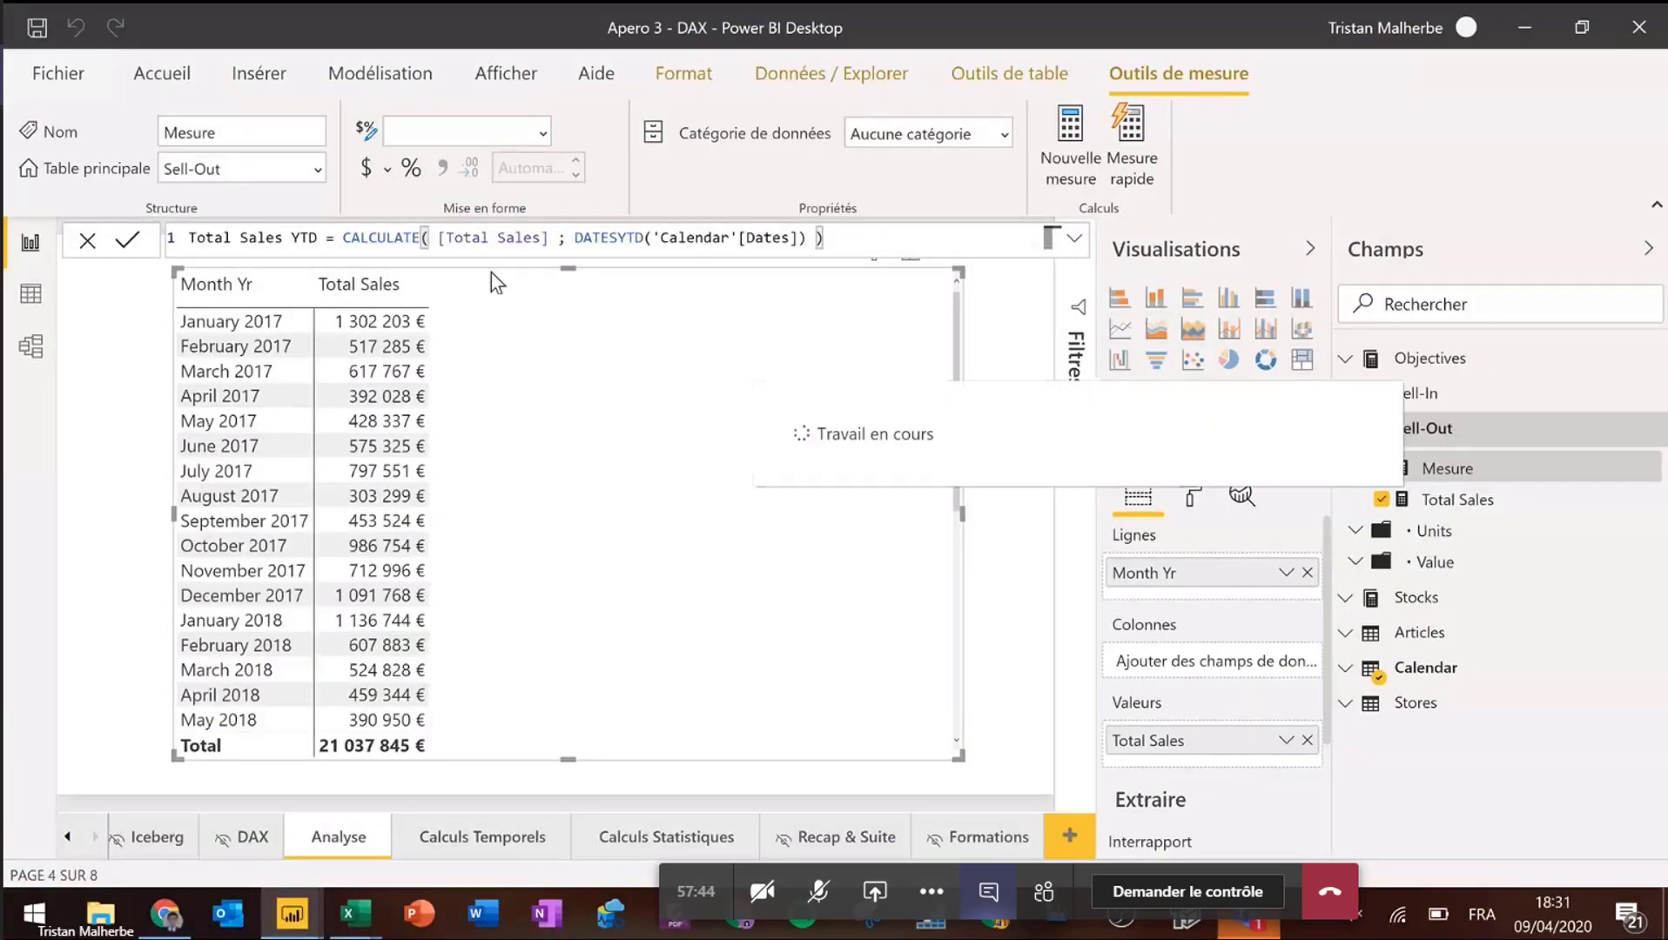
- Format Total Sales YTD as € Euro (123 €) with 0 decimals and add the measure to the matrix
{"action": "left_click", "coordinate": [388, 171]}
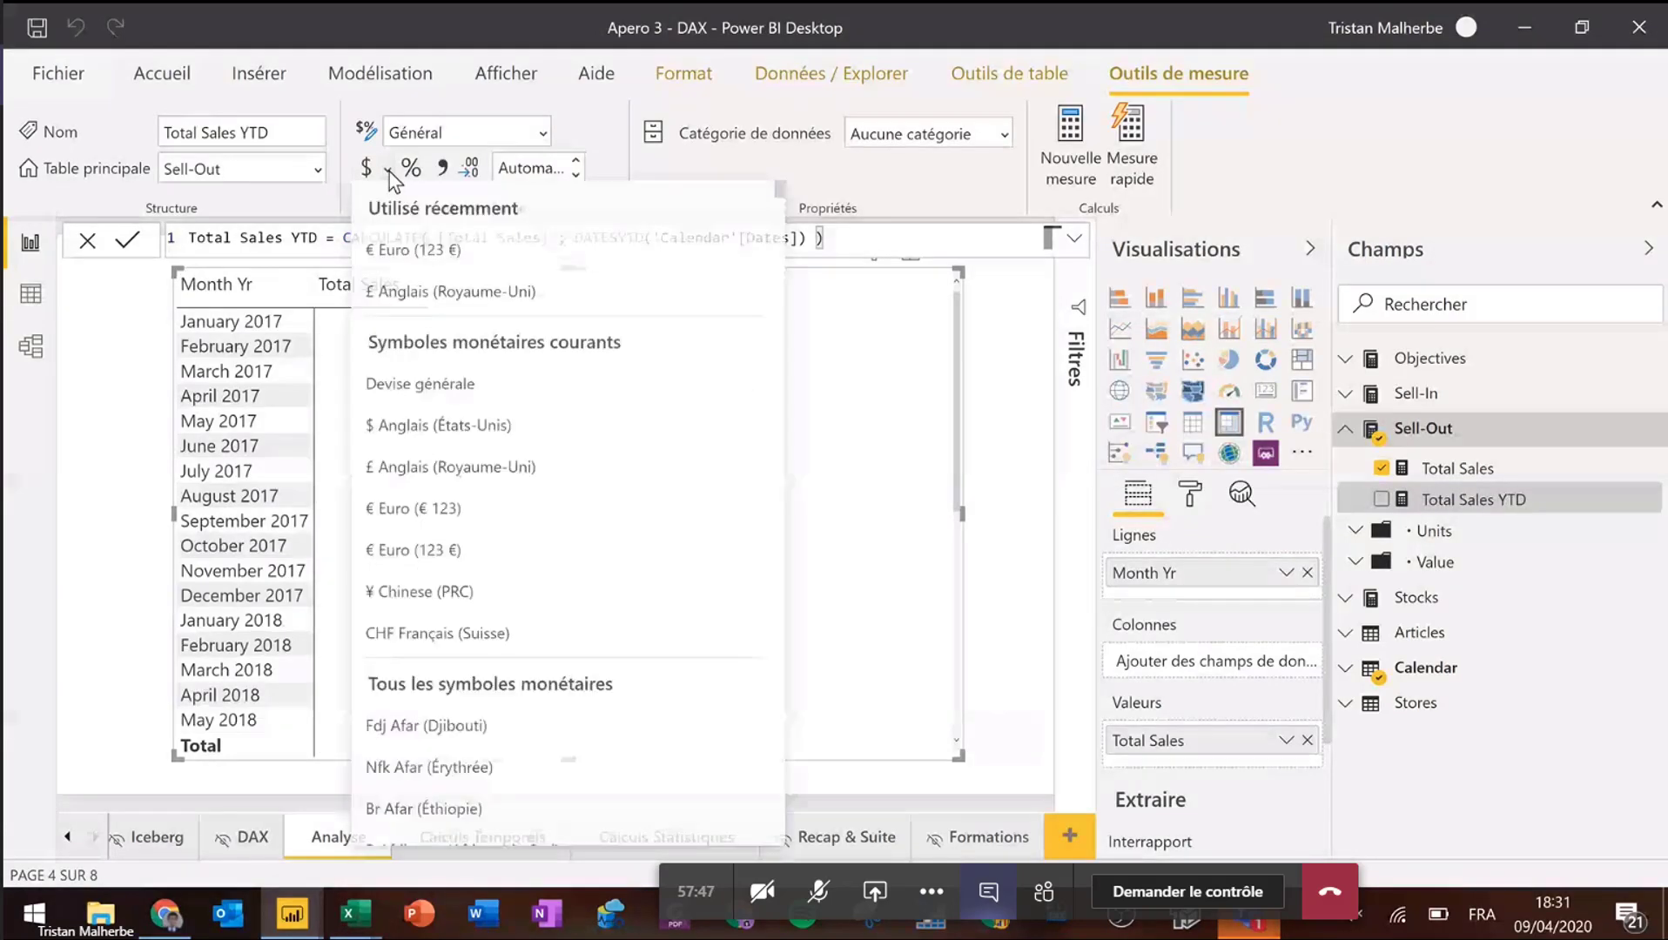
{"action": "left_click", "coordinate": [424, 262]}
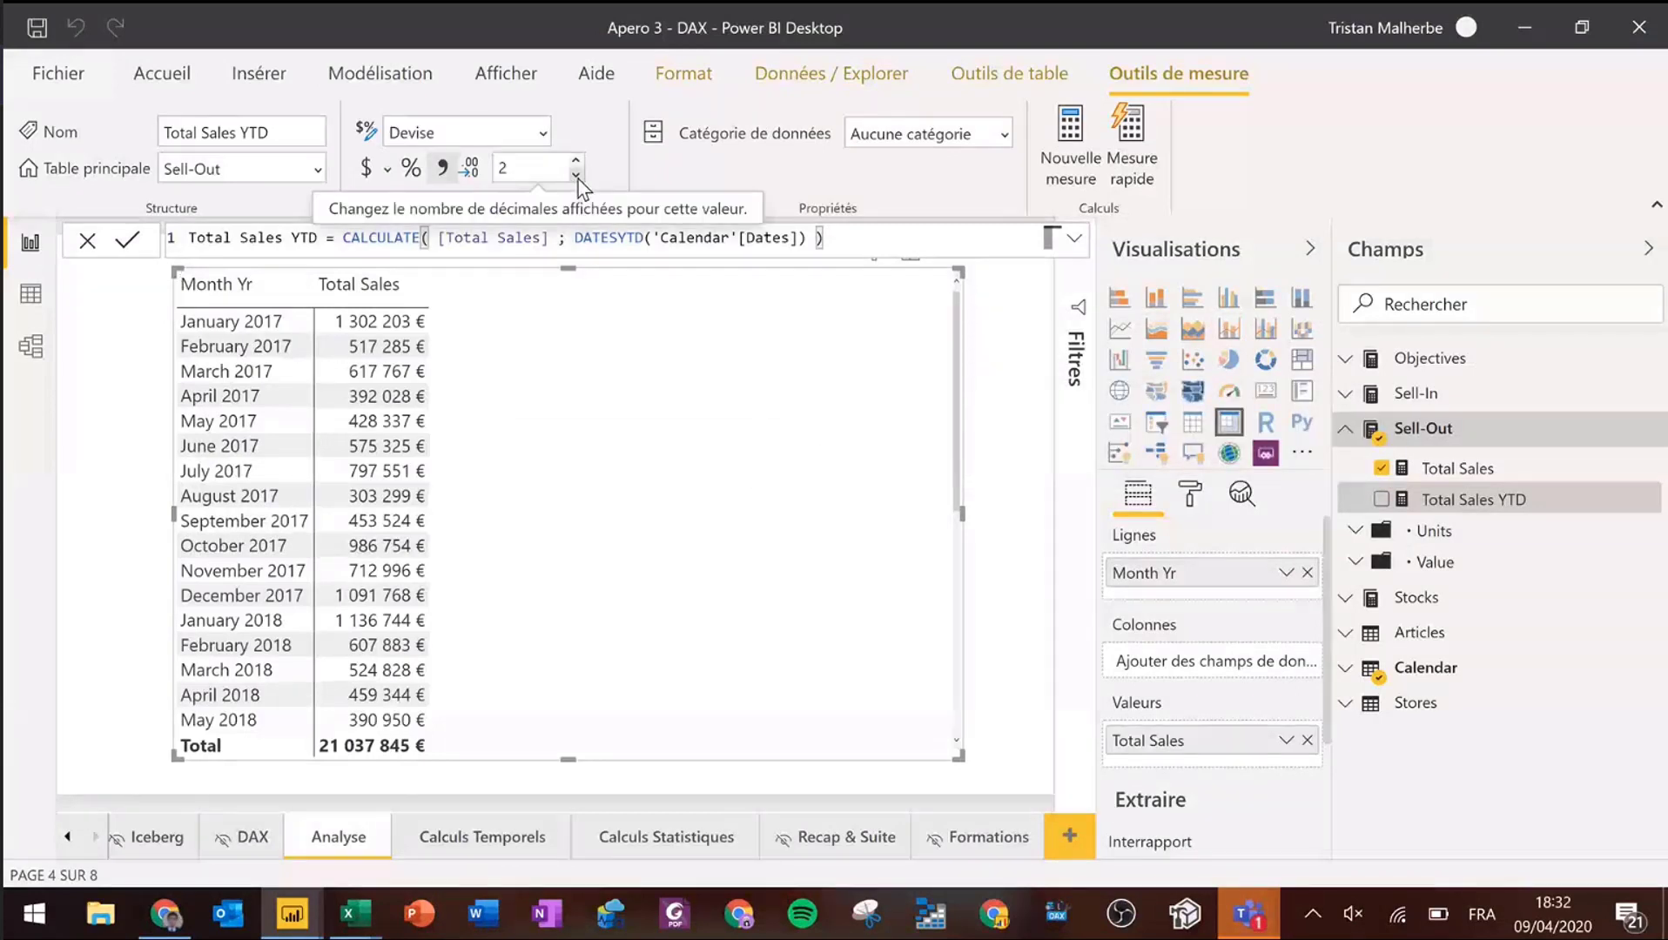
{"action": "left_click", "coordinate": [577, 177]}
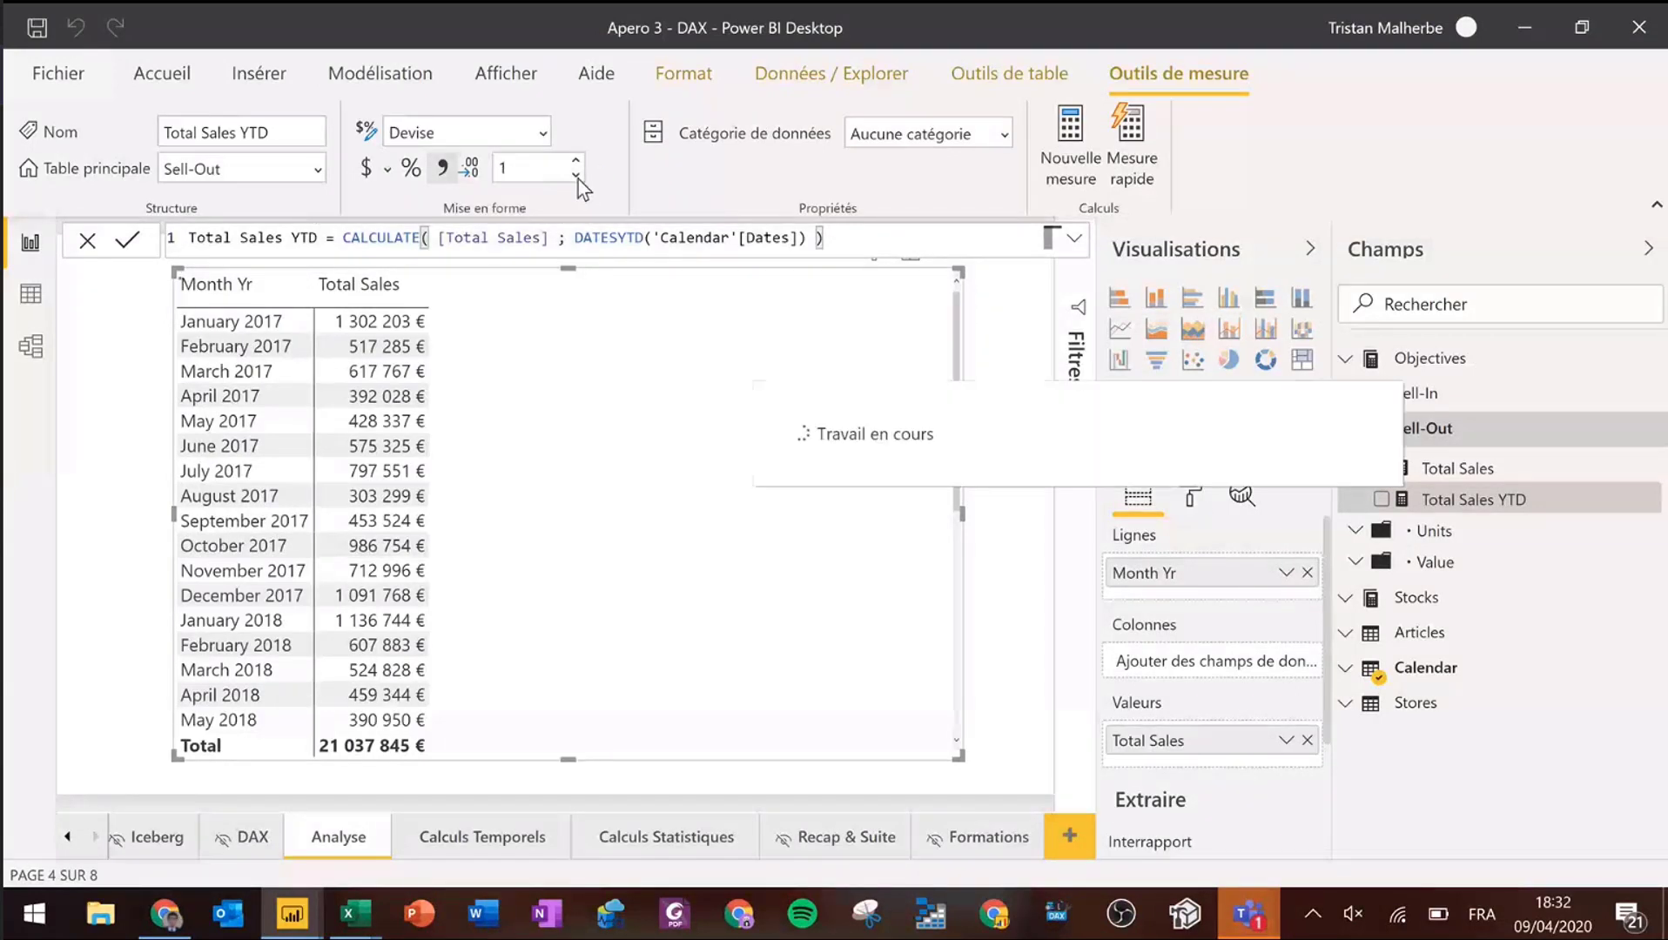
{"action": "left_click", "coordinate": [577, 177]}
{"action": "left_click", "coordinate": [1383, 502]}
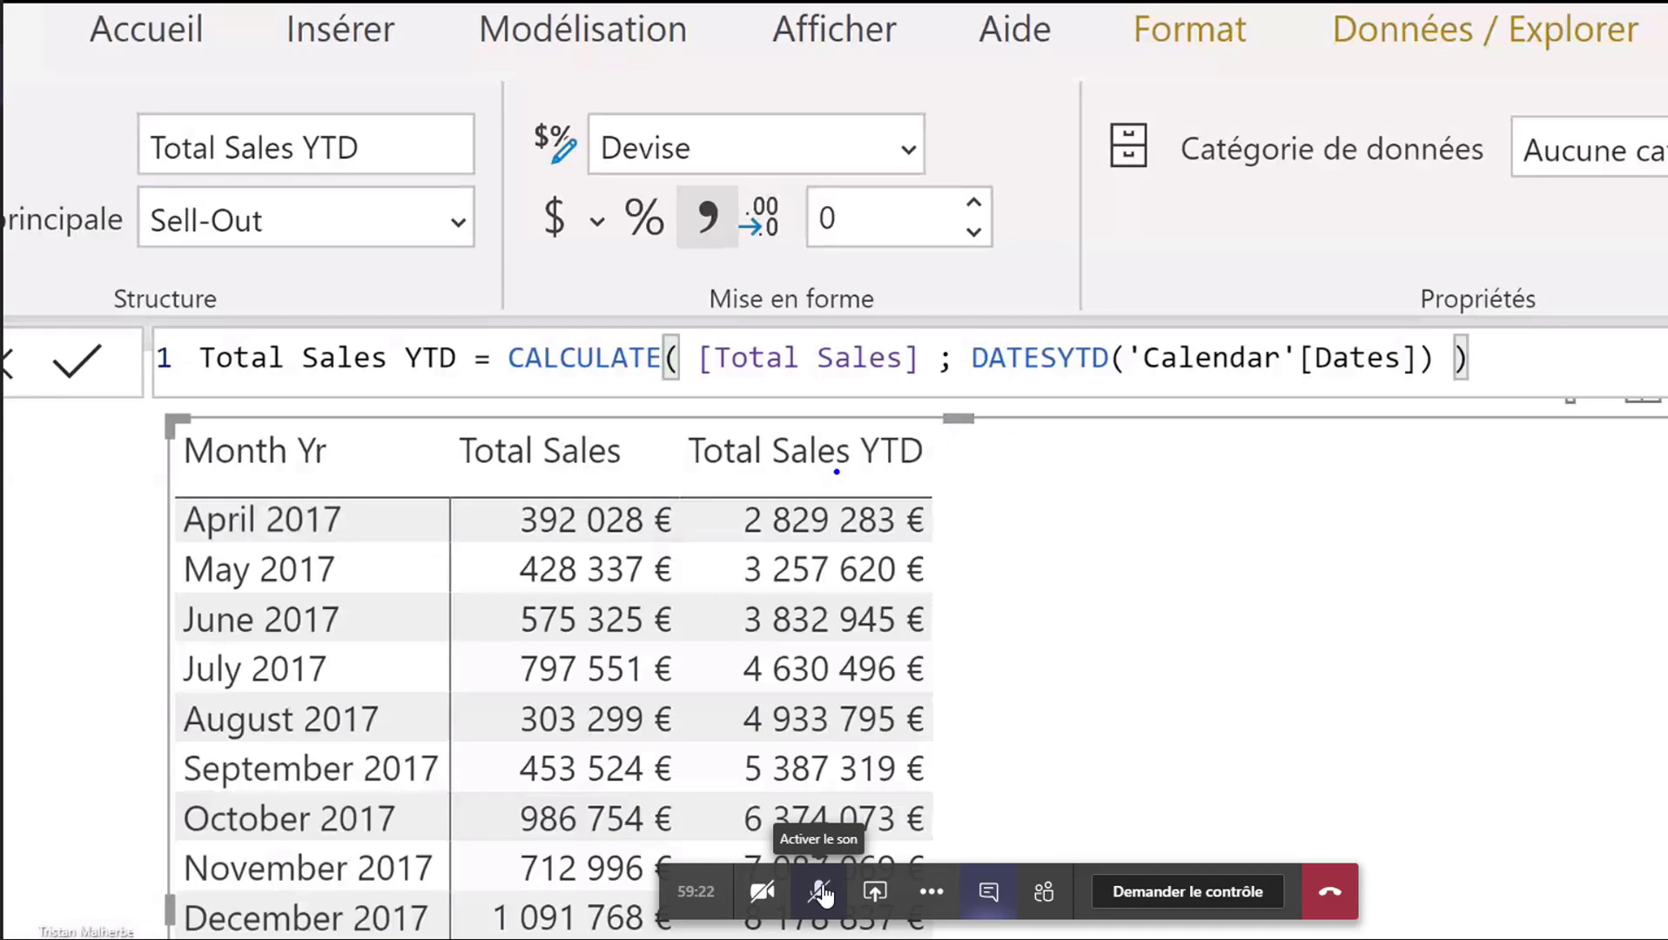
{"action": "left_click", "coordinate": [823, 892]}
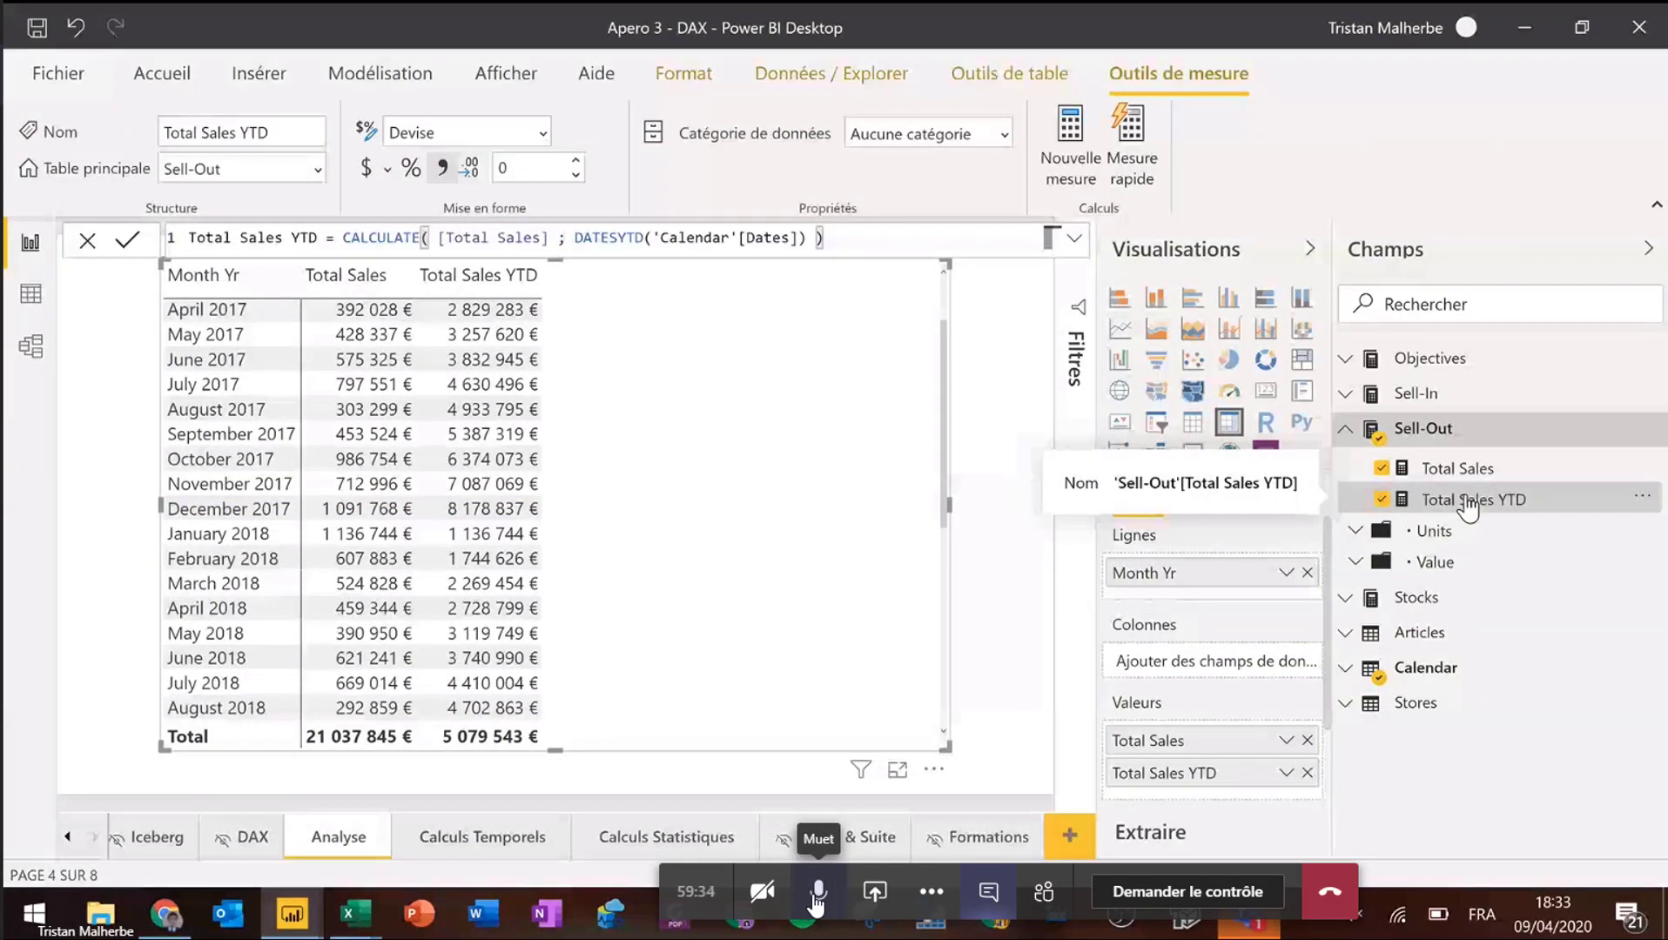
{"action": "left_click", "coordinate": [819, 892]}
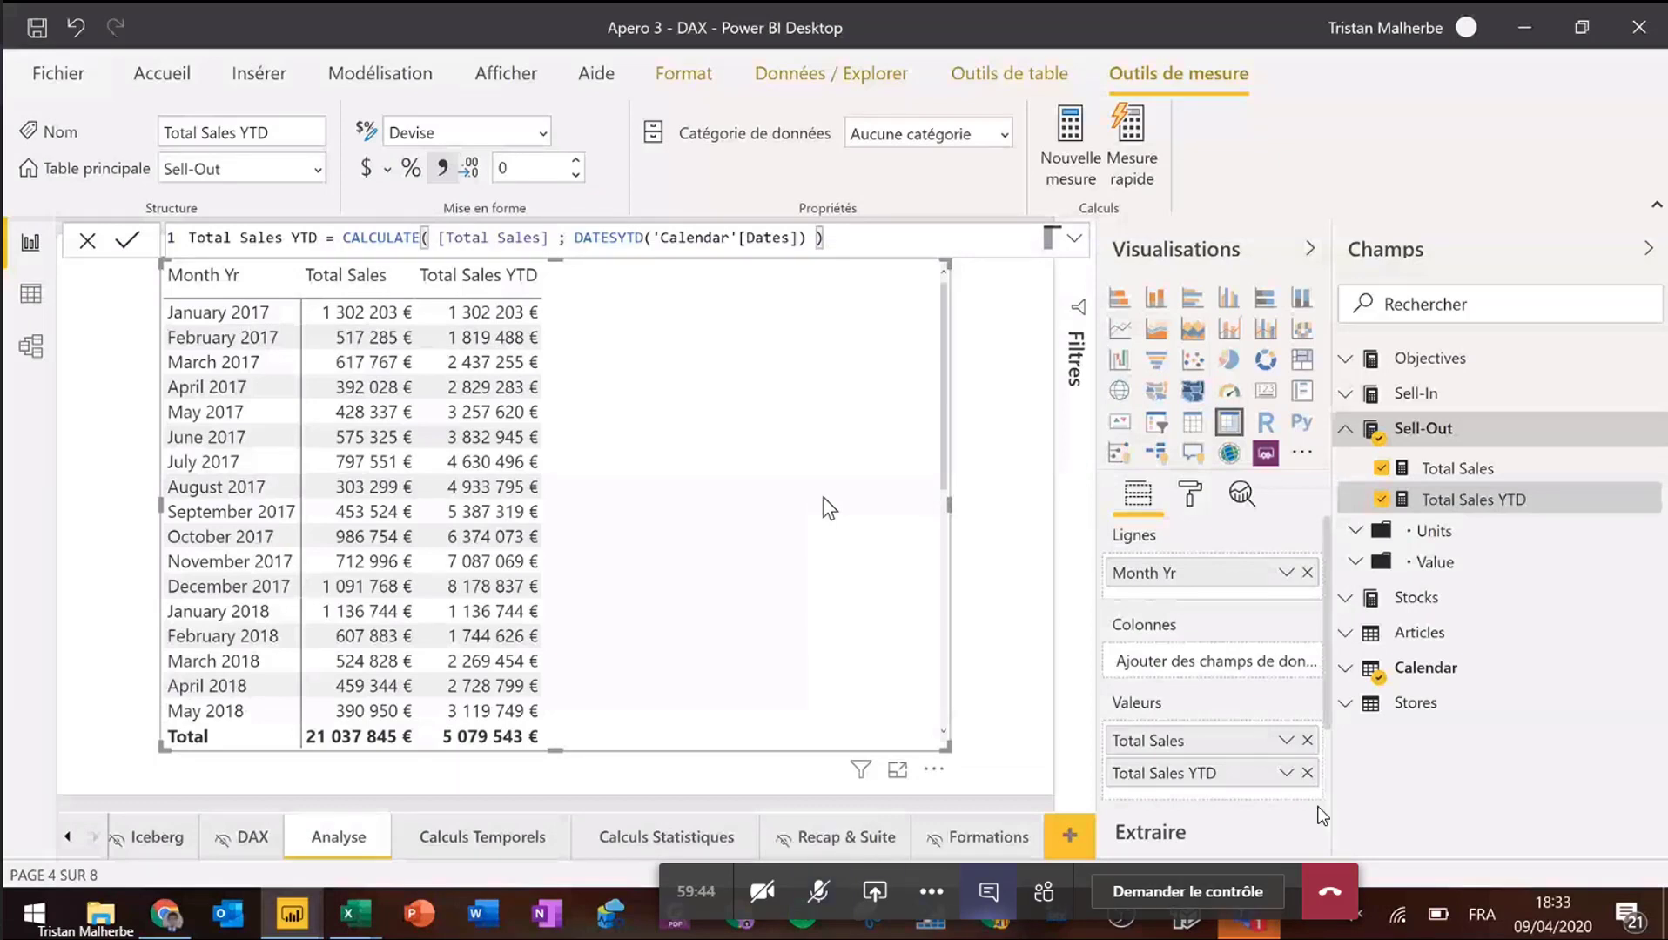
- Remove Total Sales from the matrix values and look through the monthly year-to-date amounts
{"action": "left_click", "coordinate": [1306, 740]}
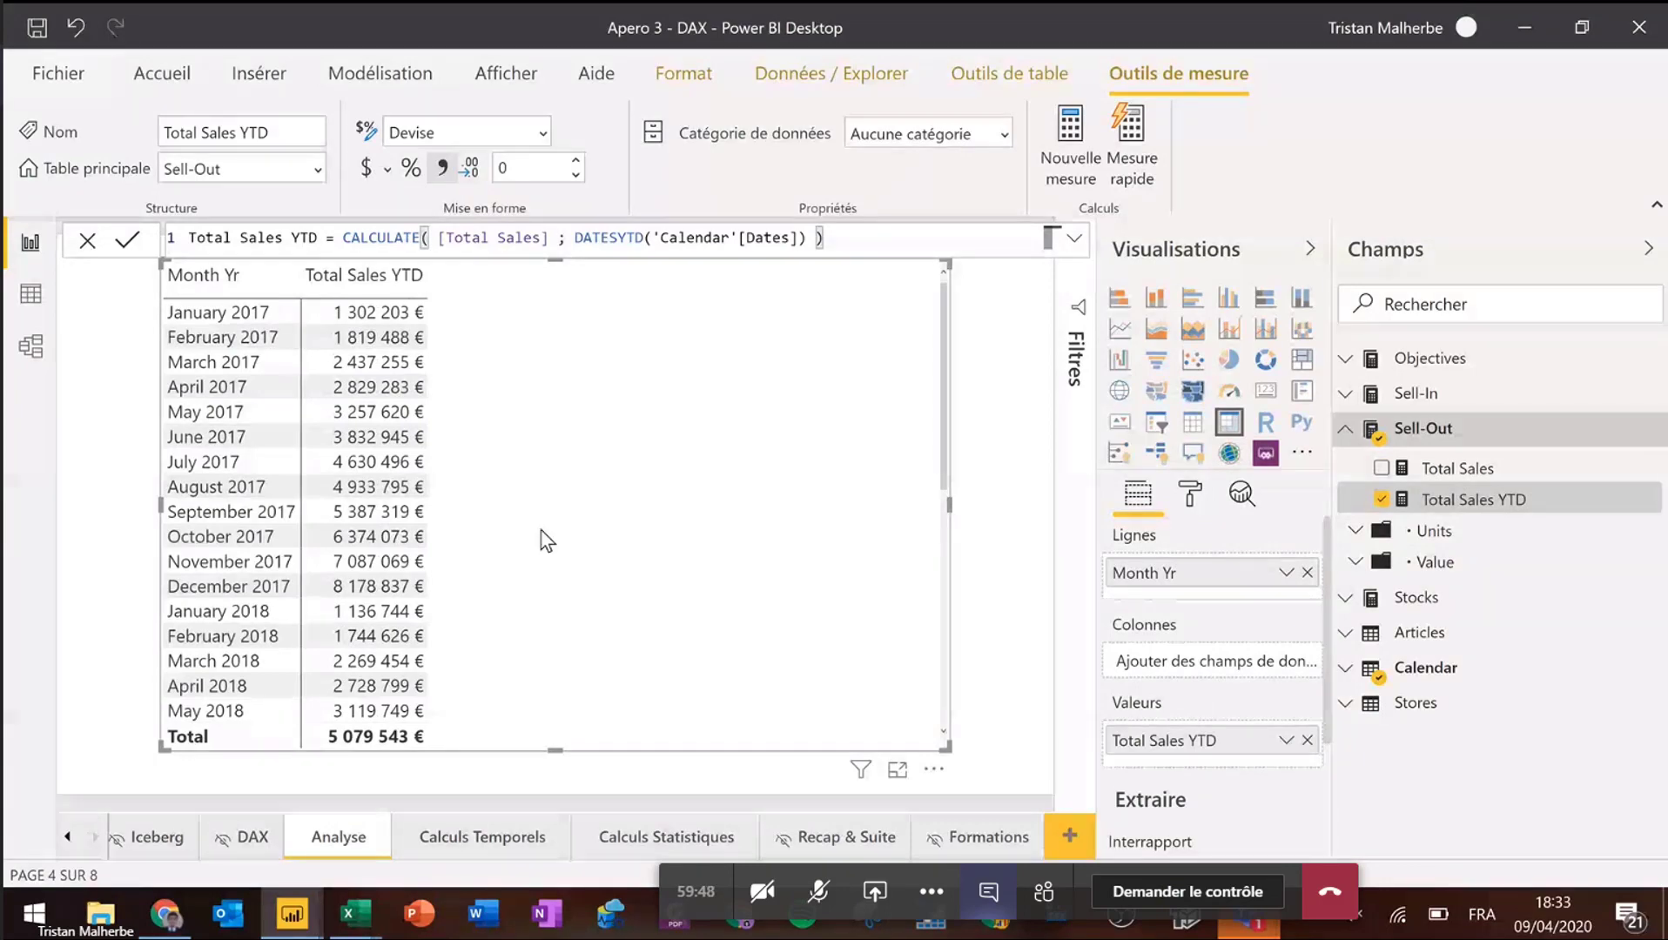
{"action": "scroll", "coordinate": [656, 526], "scroll_direction": "down", "scroll_amount": 2}
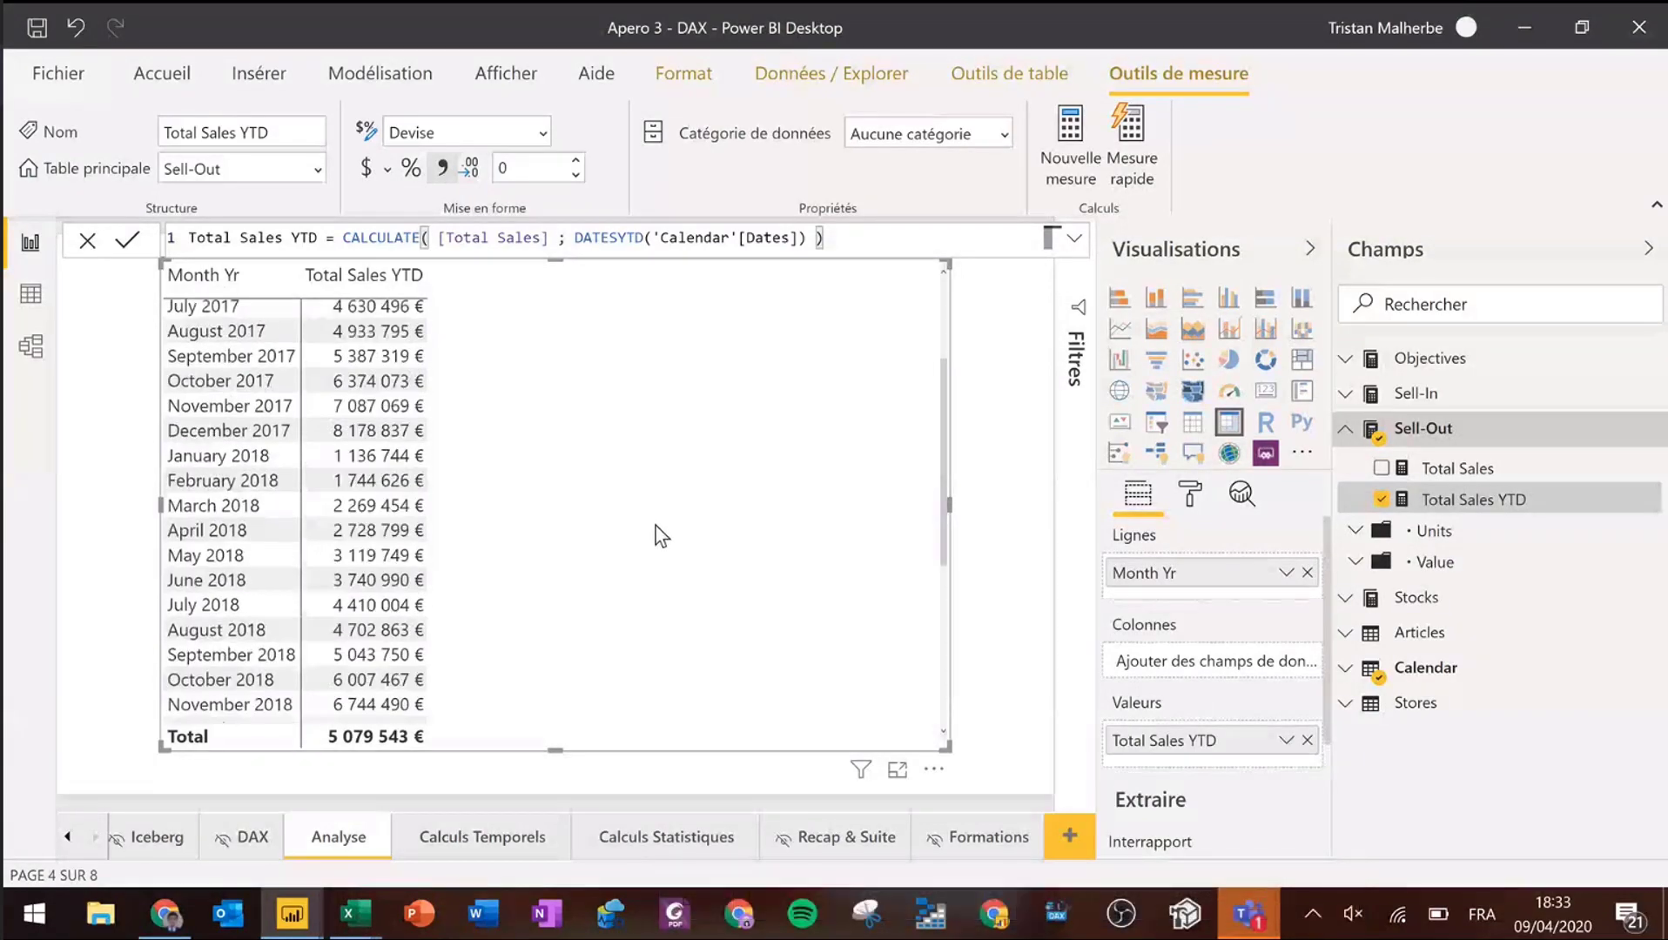
{"action": "scroll", "coordinate": [662, 536], "scroll_direction": "up", "scroll_amount": 2}
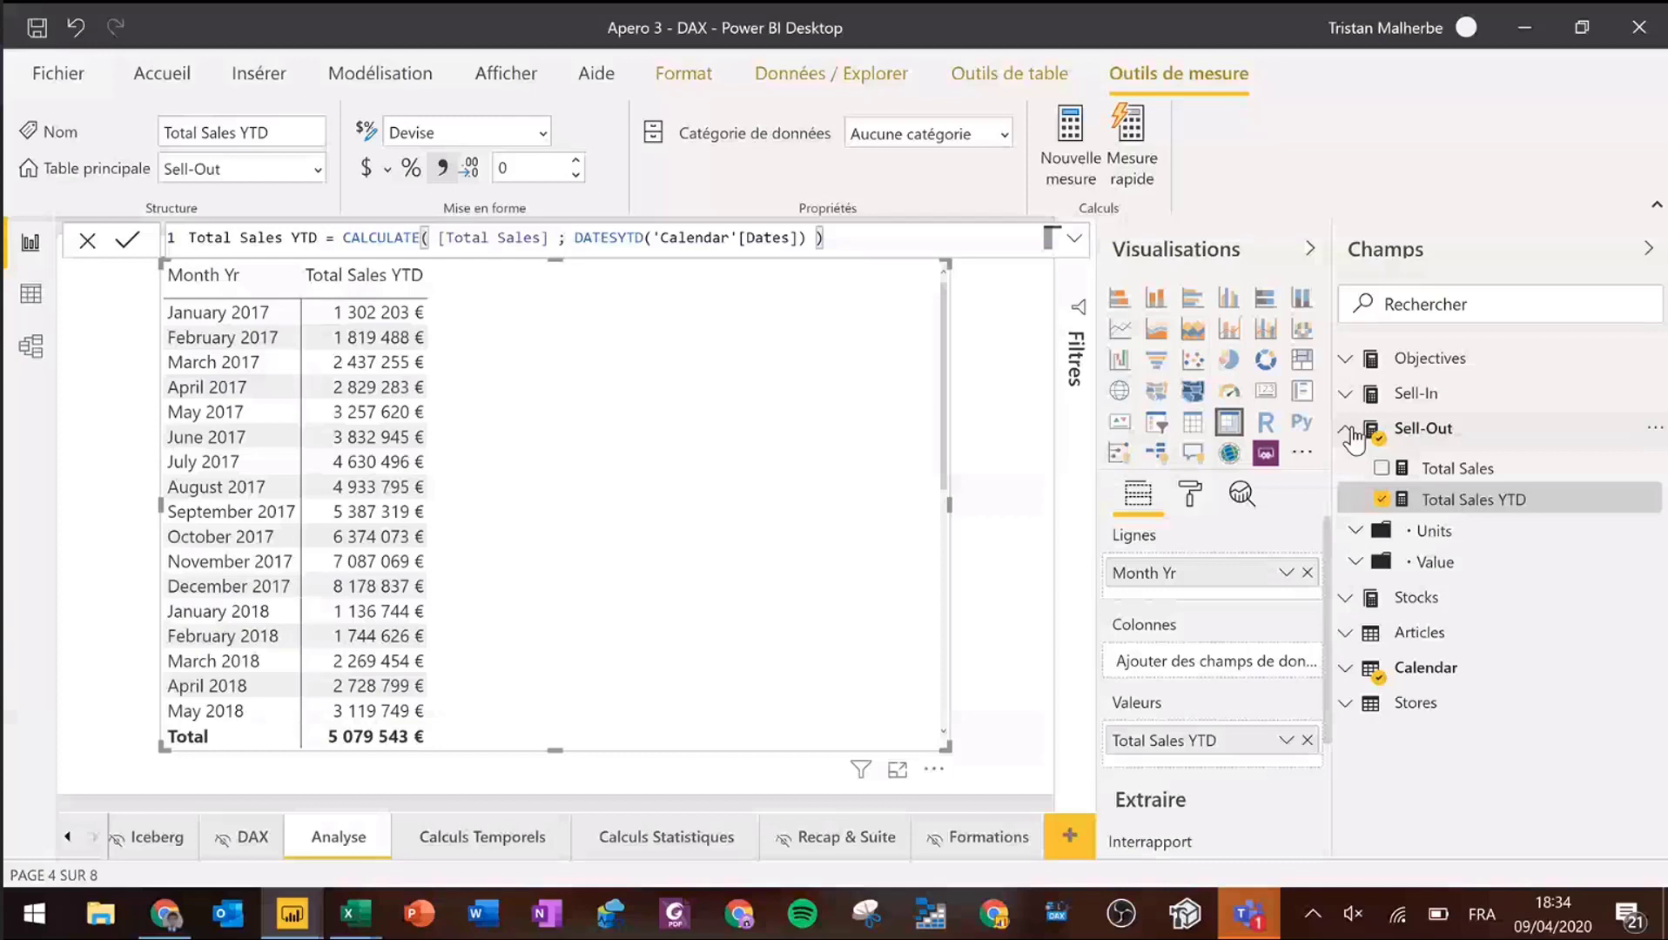
- Add the Brand field from the Articles table to the columns of the matrix
{"action": "left_click", "coordinate": [1350, 431]}
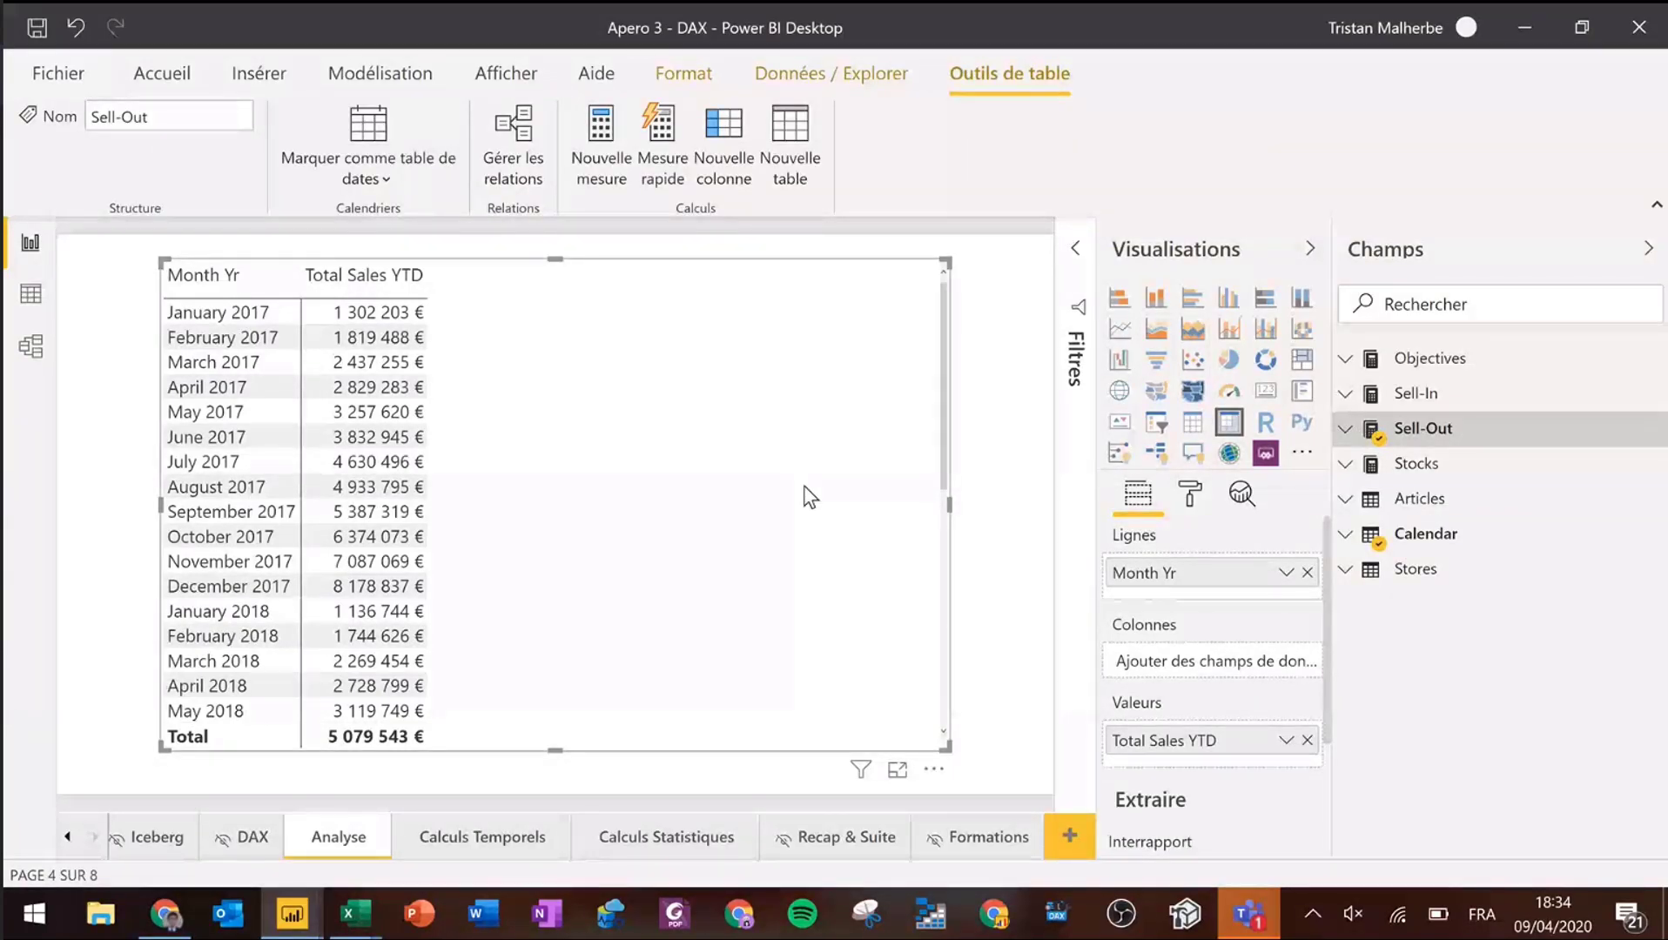
{"action": "left_click", "coordinate": [1347, 503]}
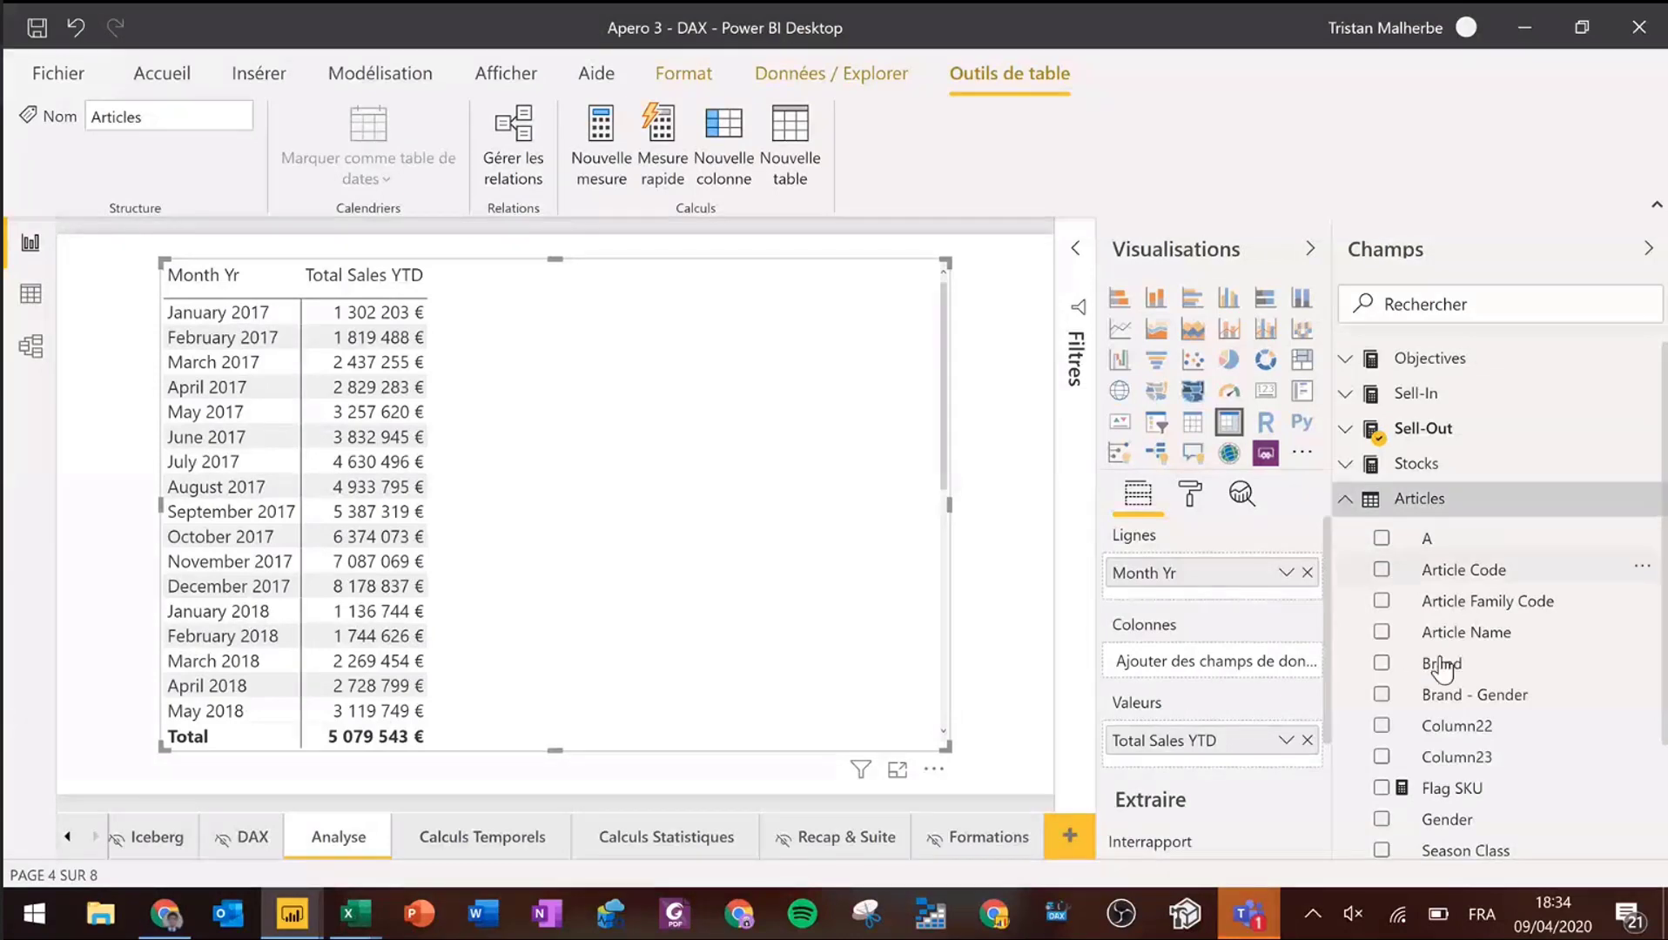
{"action": "left_click_drag", "start_coordinate": [1443, 665], "coordinate": [1223, 670]}
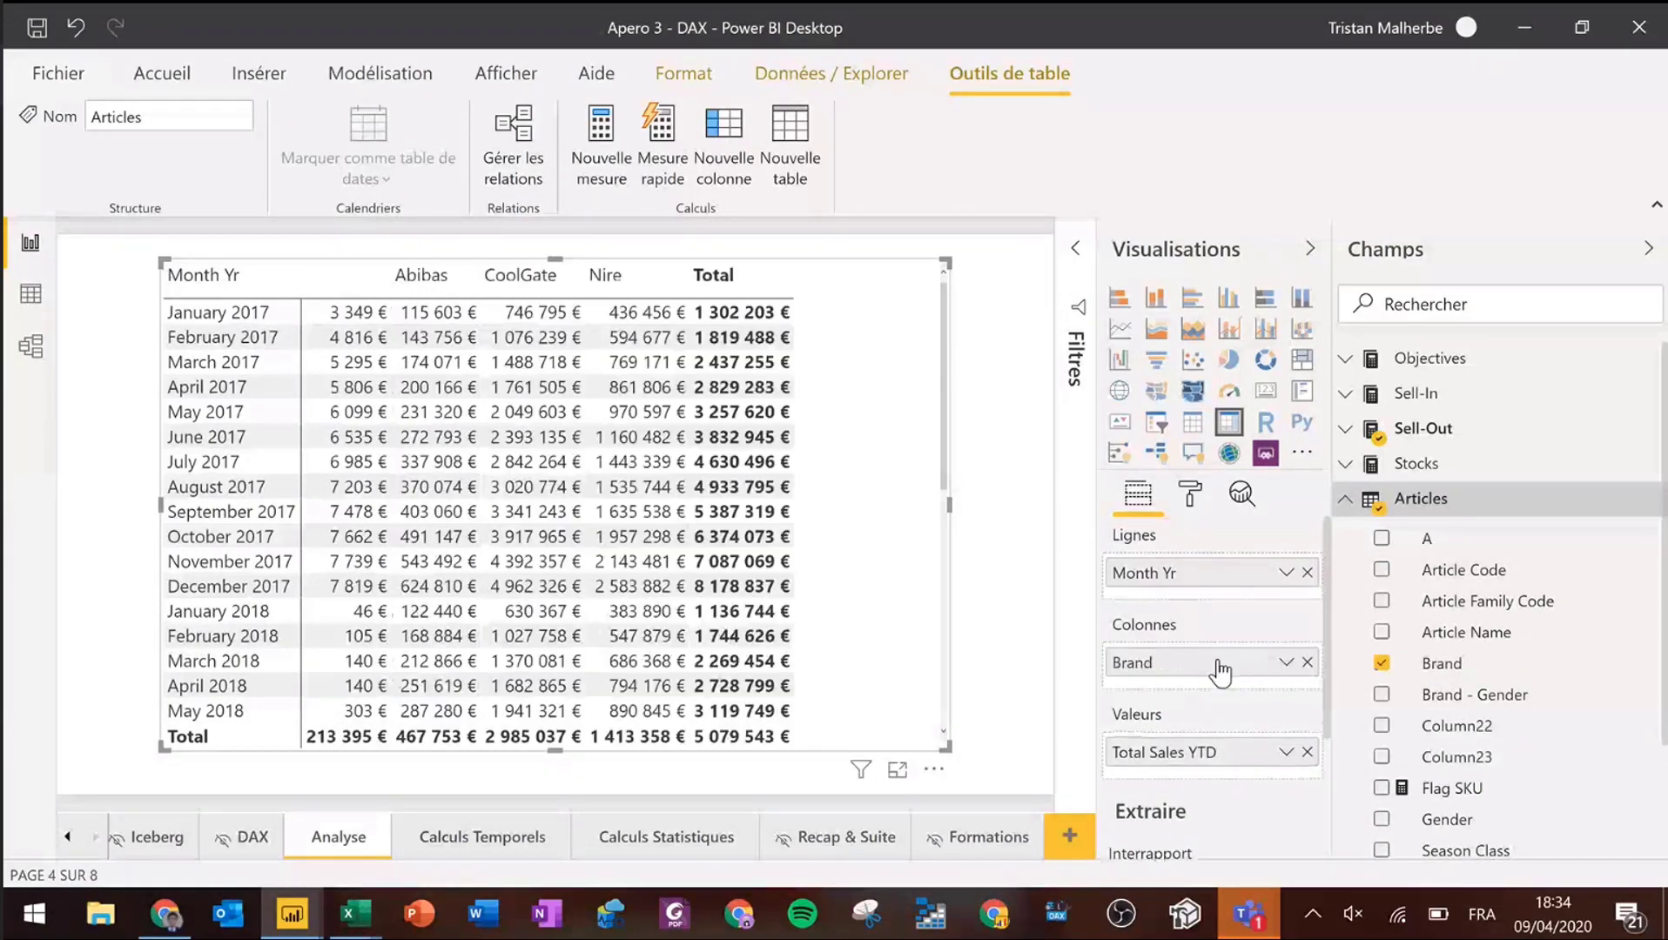
- Add Brand as a filter on all pages and select every brand except the blank (Vide) value
{"action": "left_click", "coordinate": [1082, 272]}
{"action": "left_click_drag", "start_coordinate": [1428, 665], "coordinate": [1003, 747]}
{"action": "scroll", "coordinate": [1003, 747], "scroll_direction": "down", "scroll_amount": 1}
{"action": "left_click", "coordinate": [961, 709]}
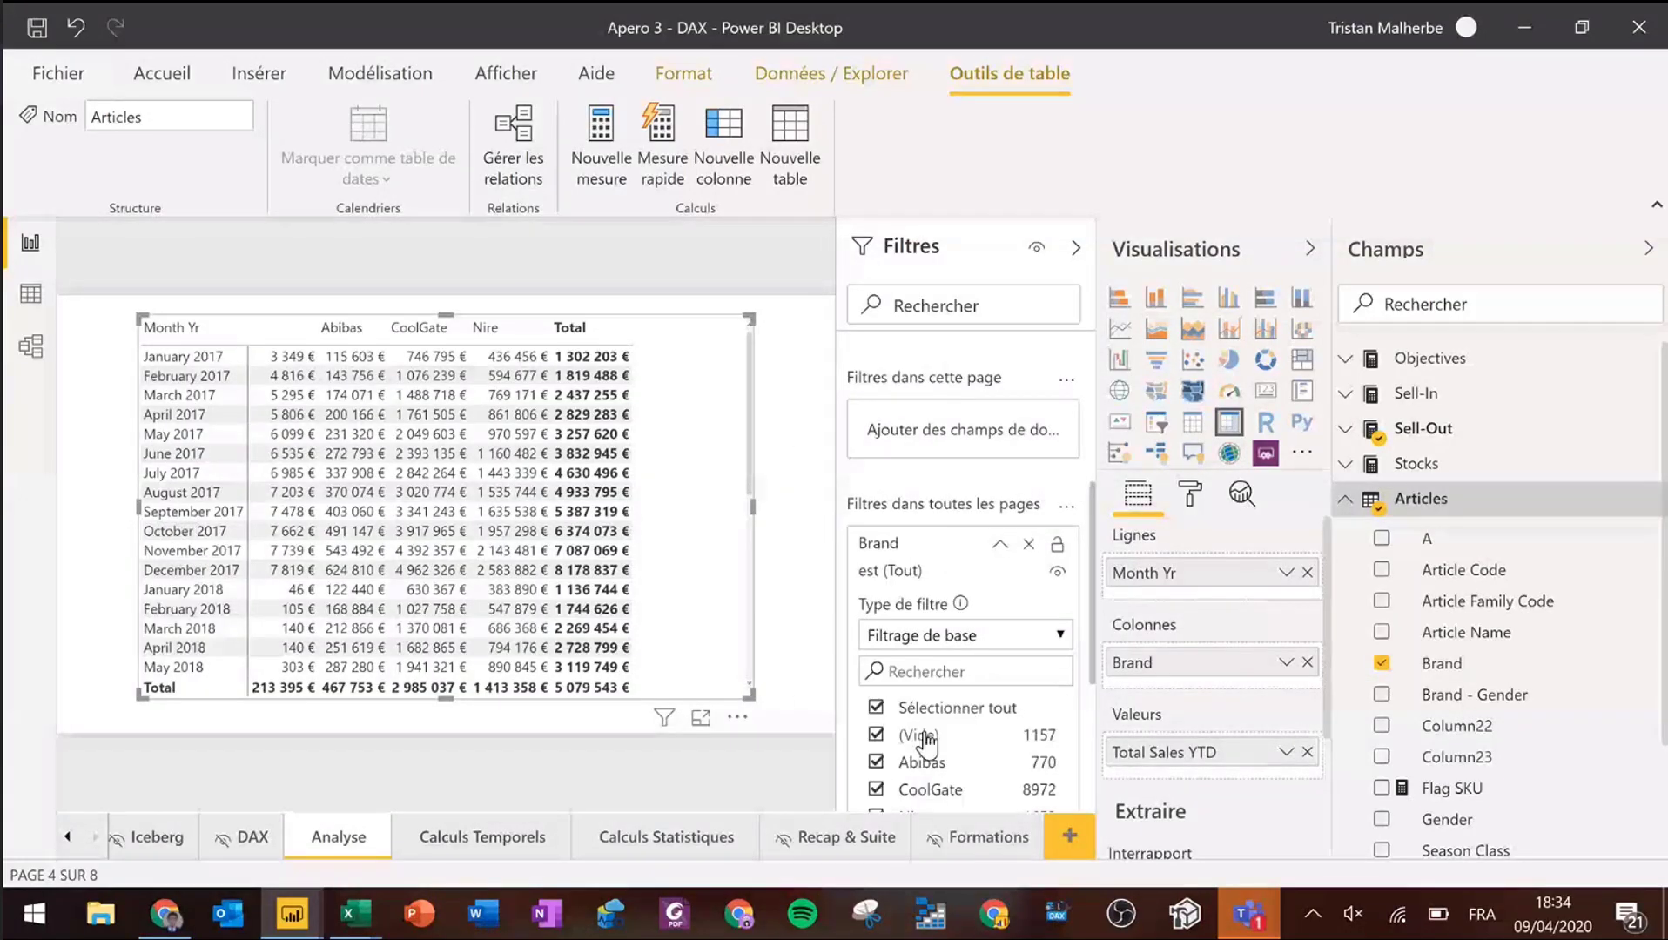
{"action": "left_click", "coordinate": [923, 735]}
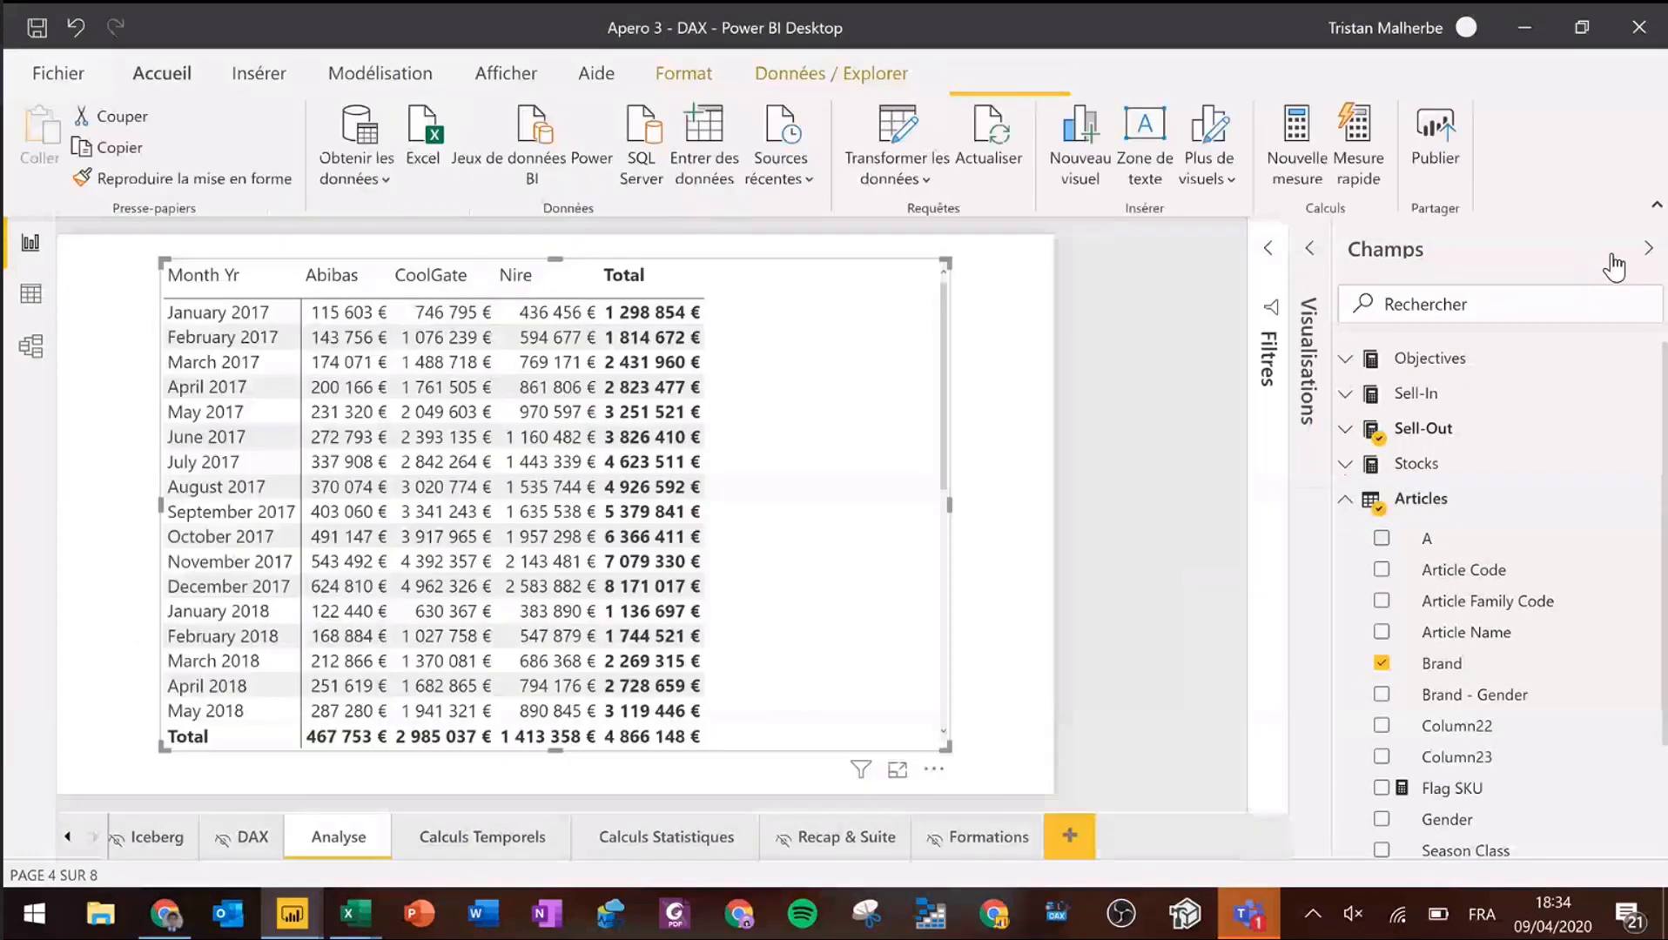
- Display the formula of the Total Sales YTD measure from the Sell-Out table to compare it with the brand columns
{"action": "left_click", "coordinate": [1648, 248]}
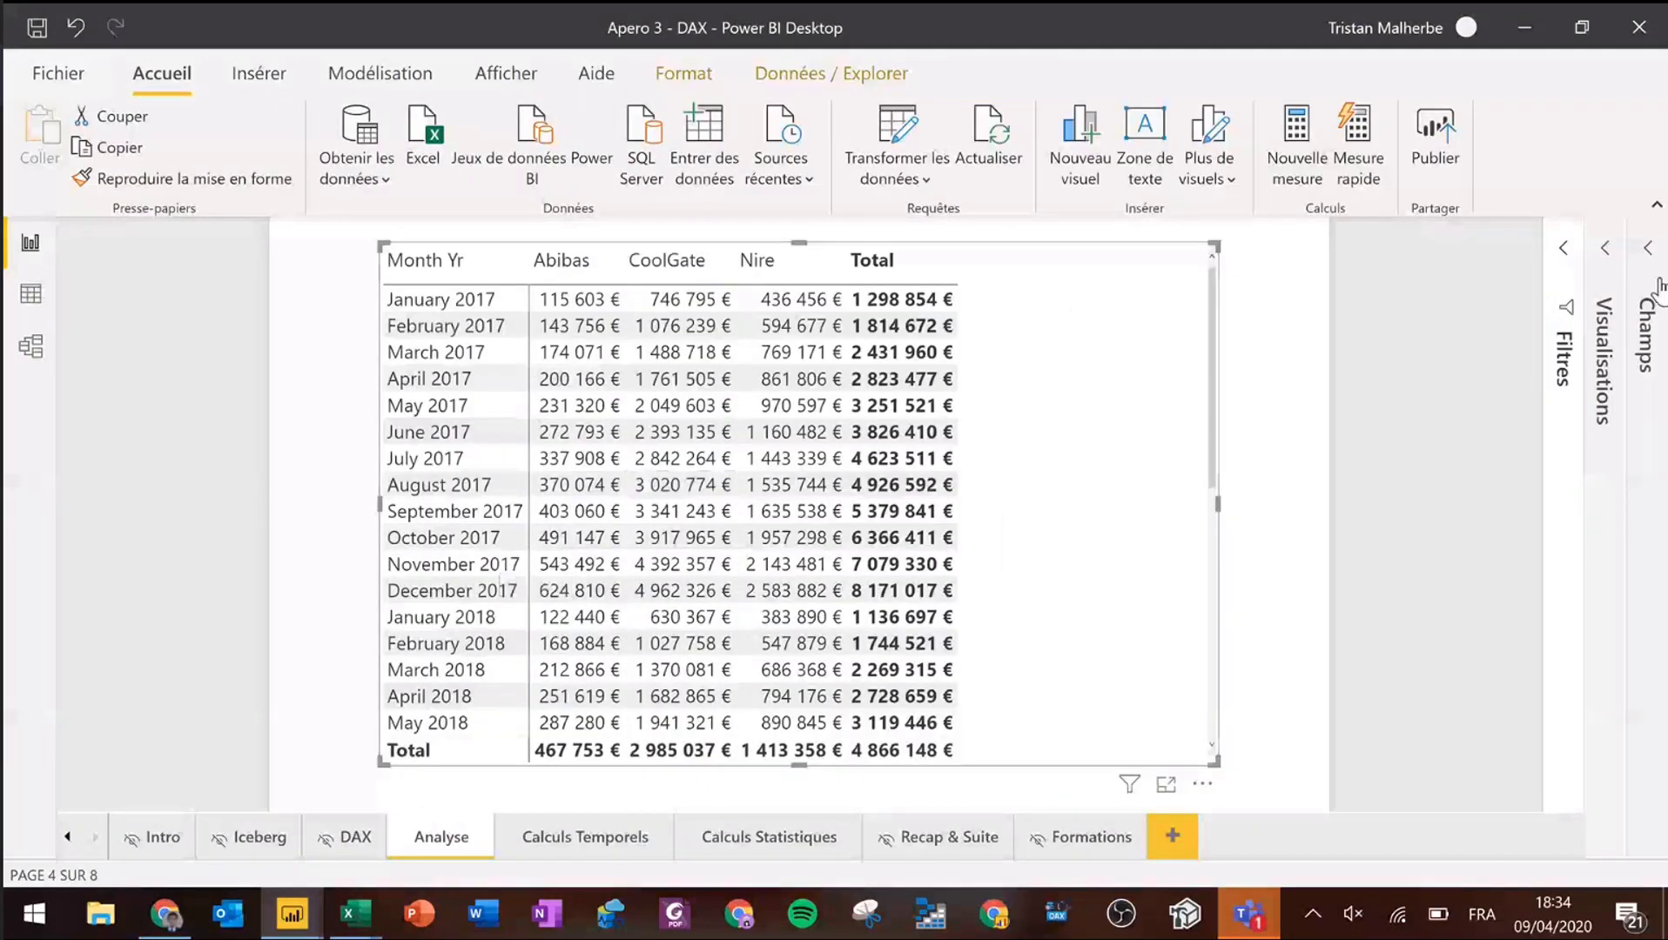
{"action": "left_click", "coordinate": [1645, 327]}
{"action": "left_click", "coordinate": [1348, 432]}
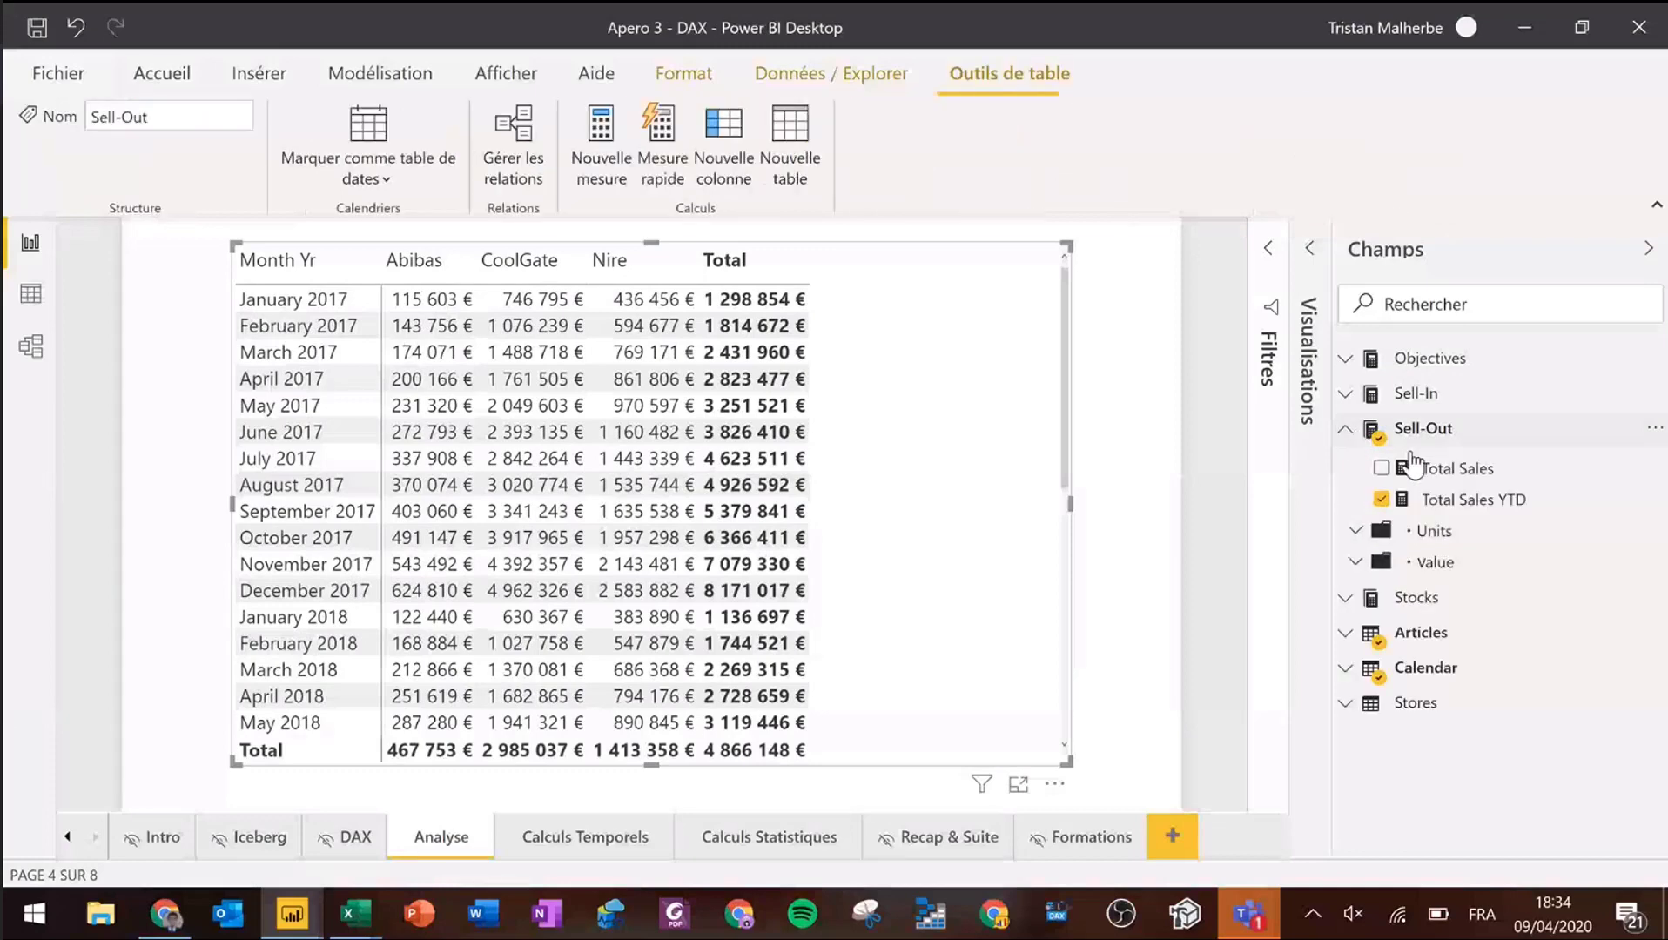
{"action": "left_click", "coordinate": [1460, 503]}
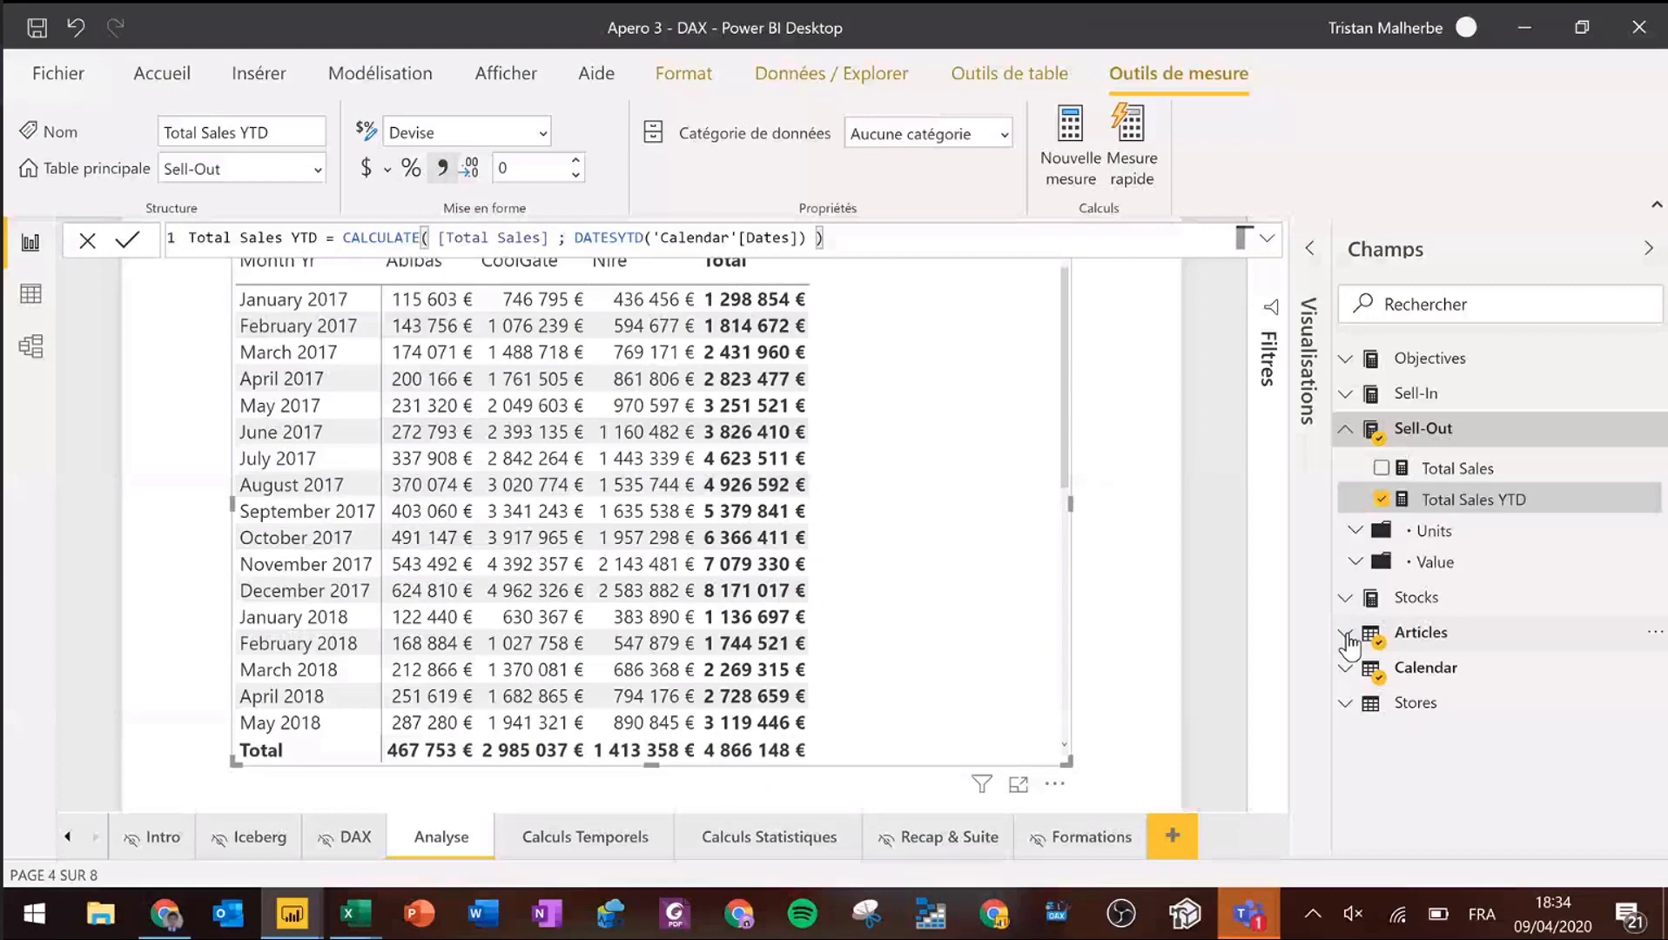
- Remove Brand from the matrix and try adding the Article Code field from the Articles table
{"action": "left_click", "coordinate": [1350, 644]}
{"action": "scroll", "coordinate": [1445, 656], "scroll_direction": "down", "scroll_amount": 2}
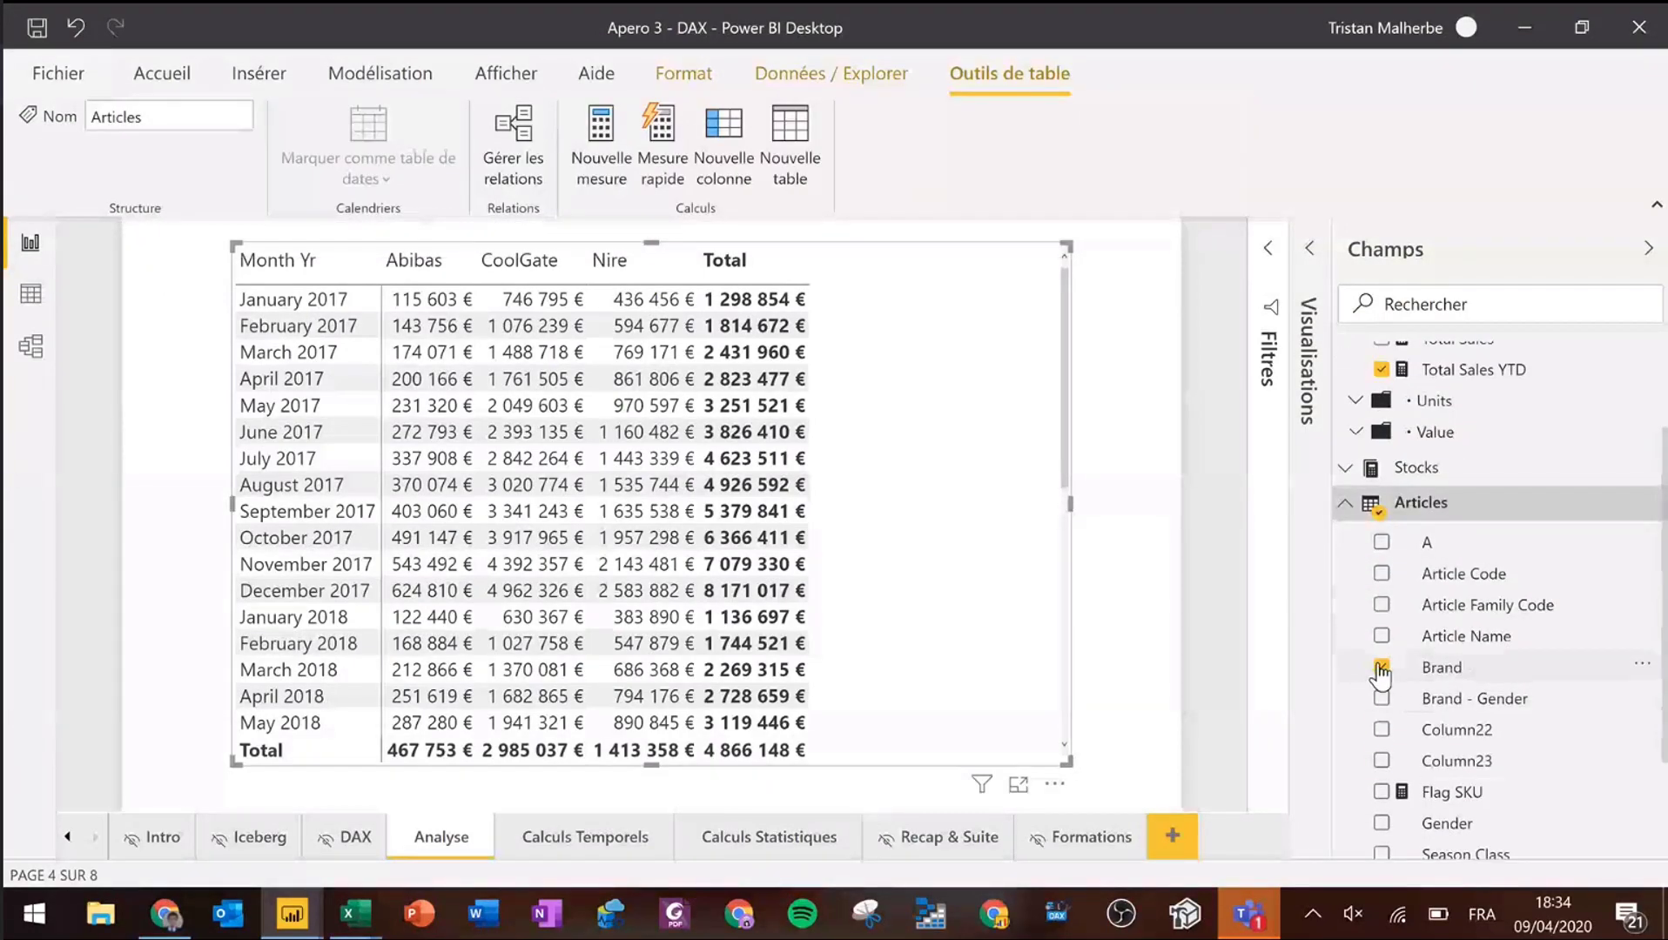
{"action": "left_click", "coordinate": [1381, 667]}
{"action": "left_click", "coordinate": [1381, 574]}
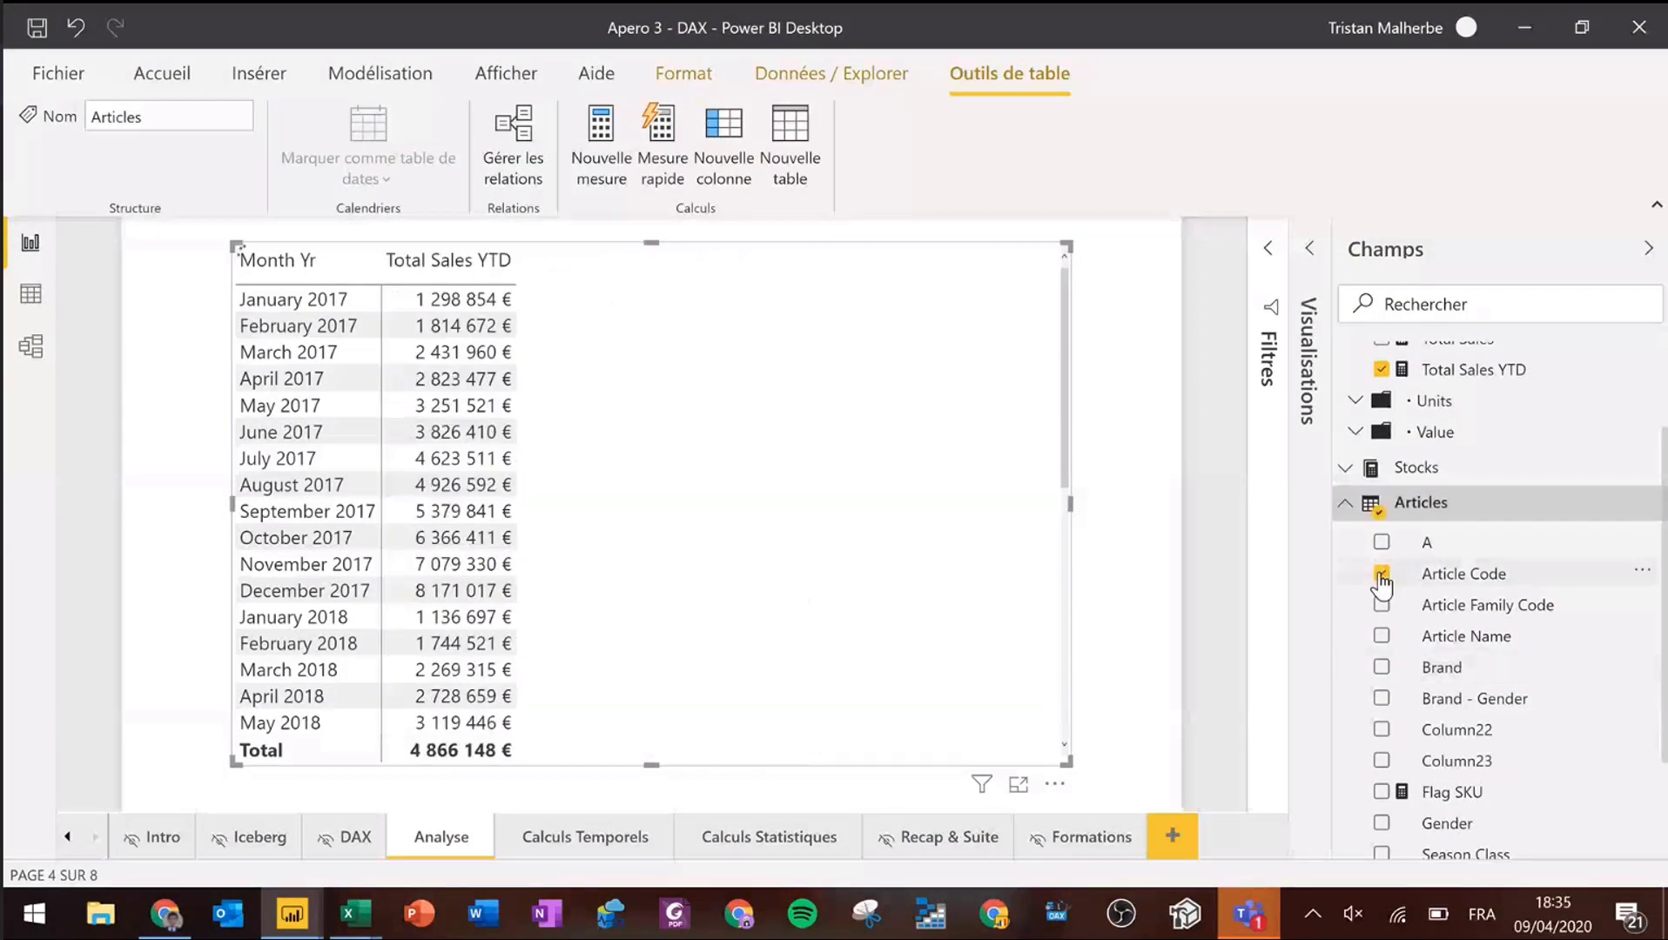
{"action": "left_click", "coordinate": [1382, 573]}
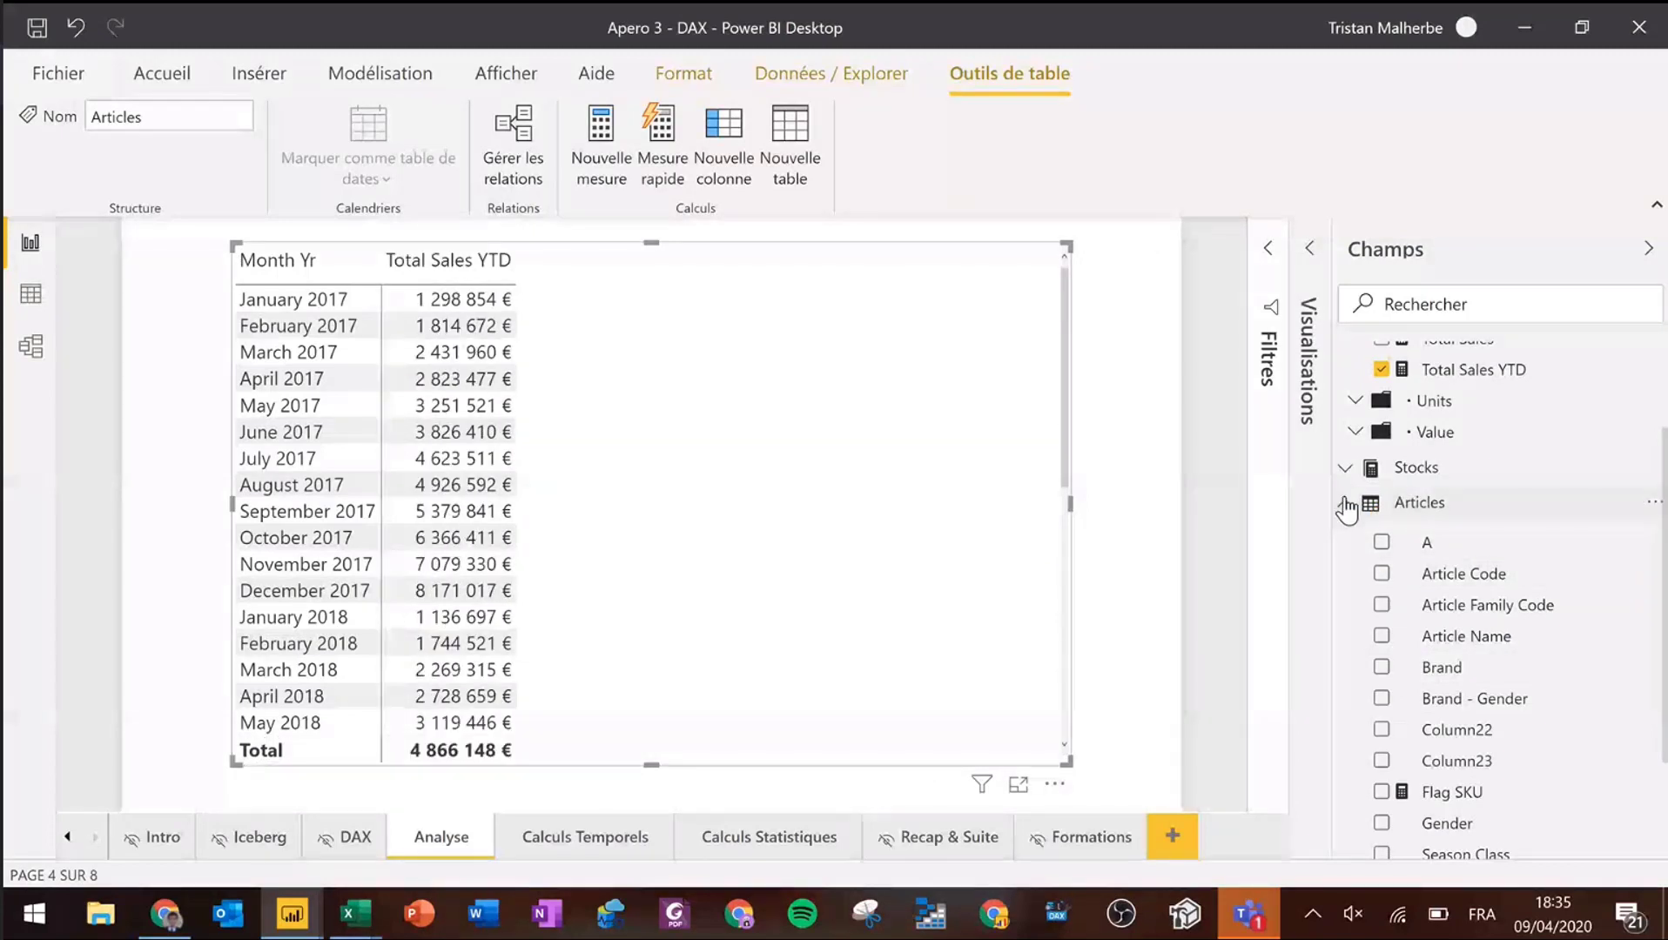
- Look at the Stores fields, the Total Sales YTD formula and the Calendar table's relationships in the Sell-Out - Objectives model diagram
{"action": "left_click", "coordinate": [1346, 507]}
{"action": "left_click", "coordinate": [1346, 703]}
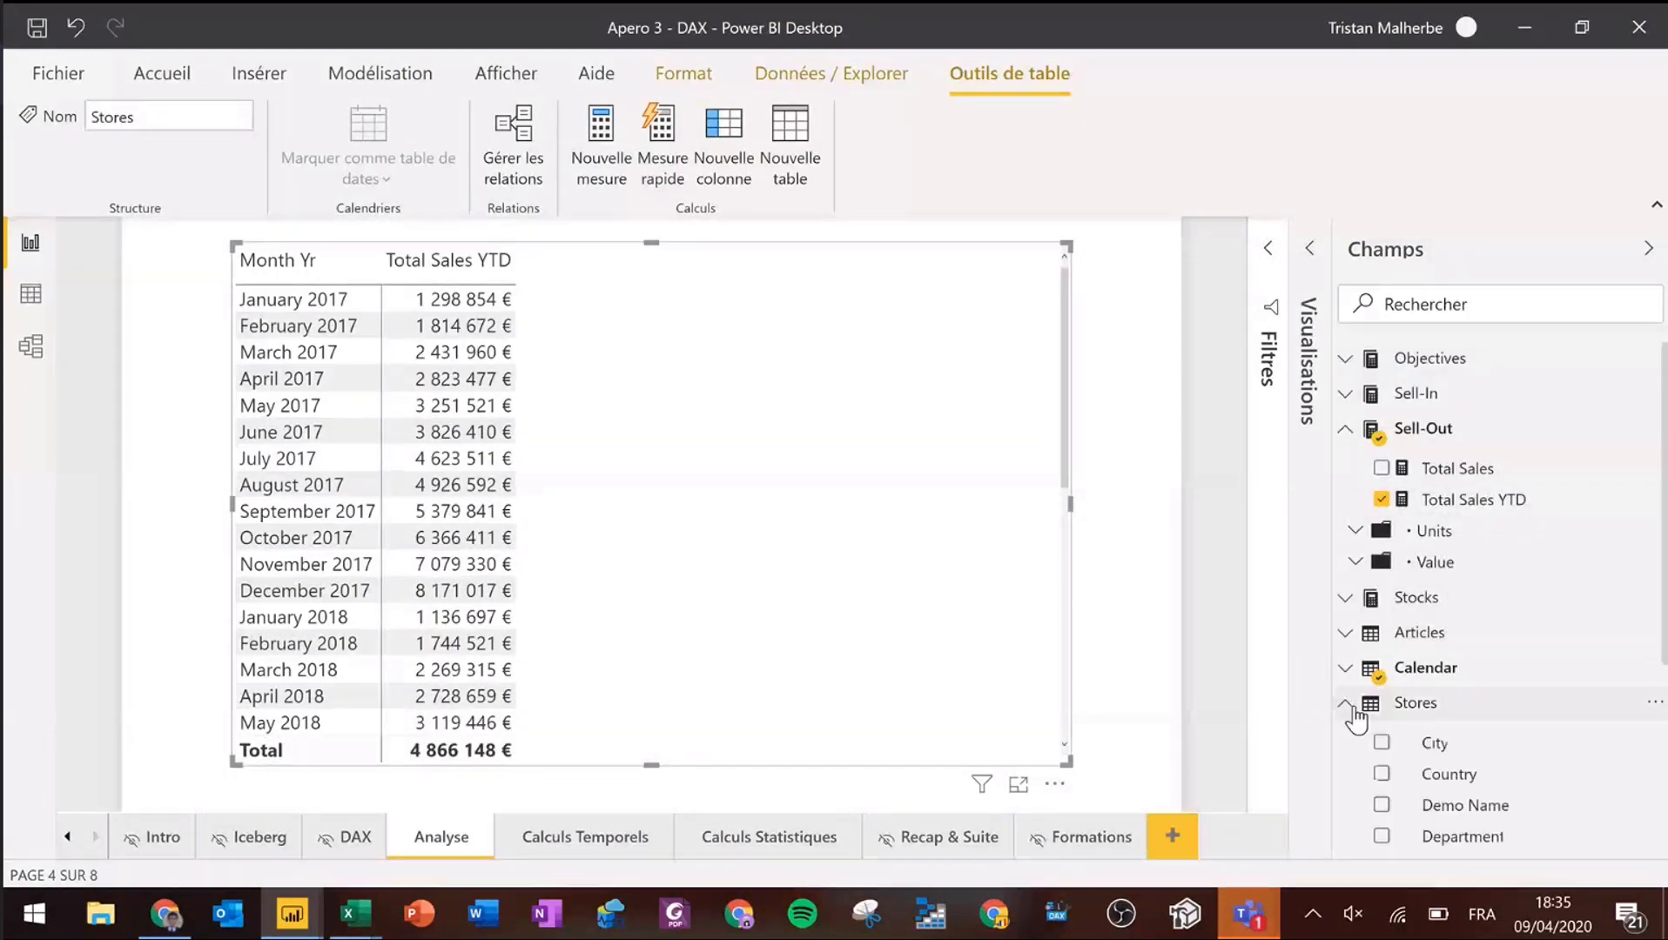
{"action": "left_click", "coordinate": [1441, 500]}
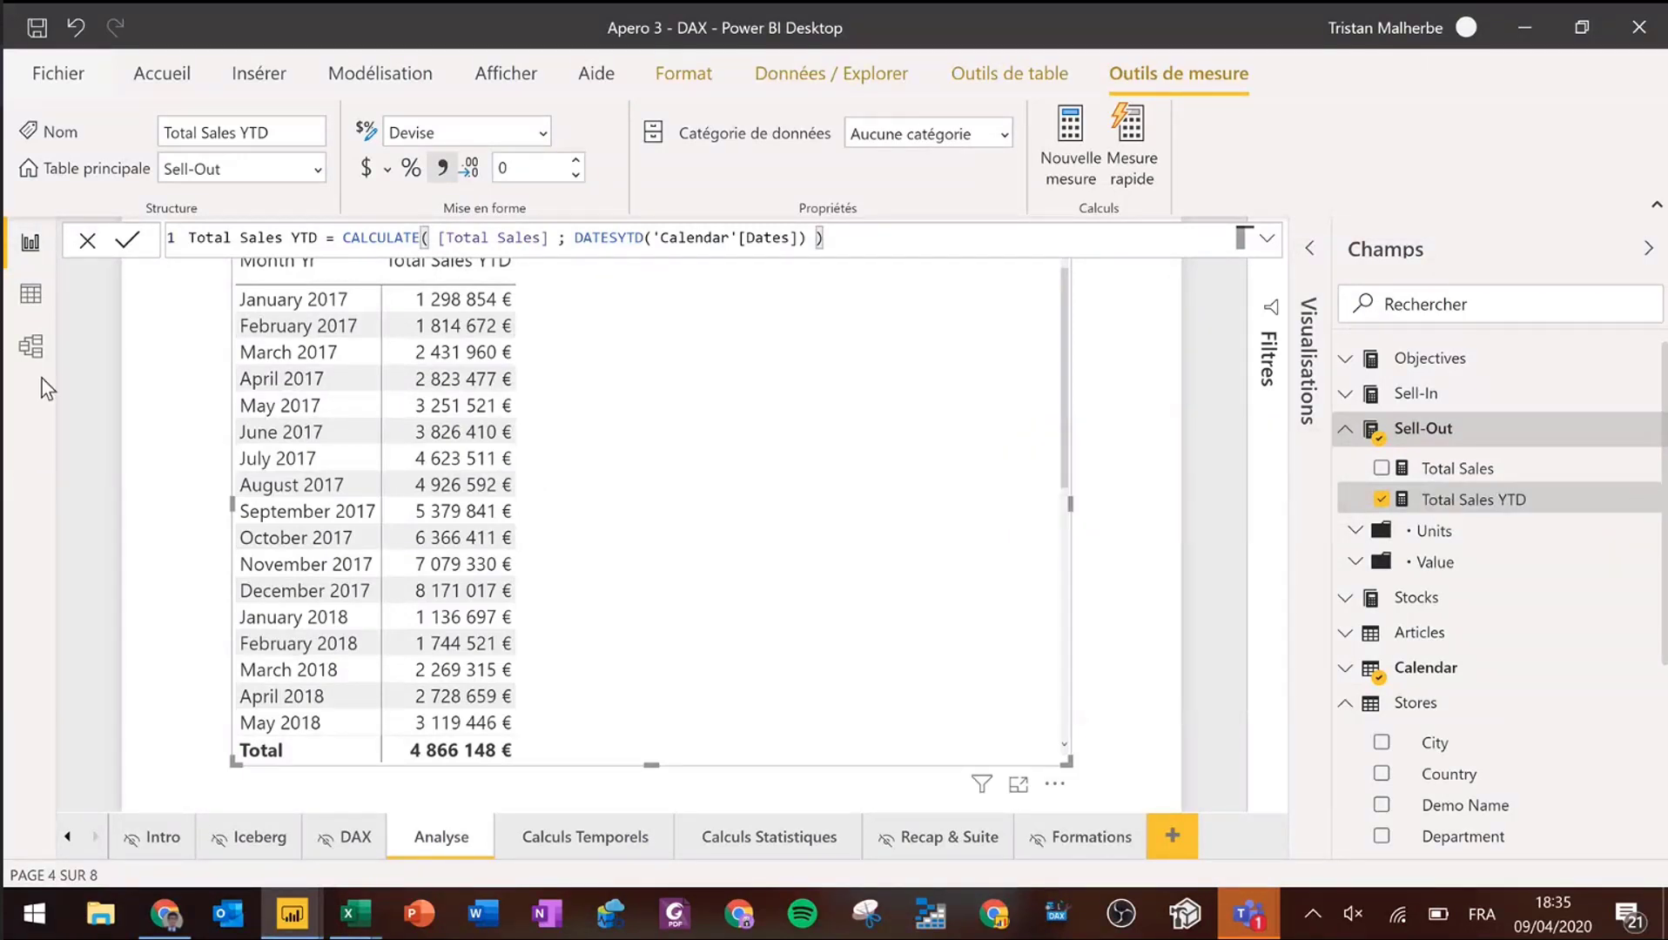
{"action": "left_click", "coordinate": [31, 346]}
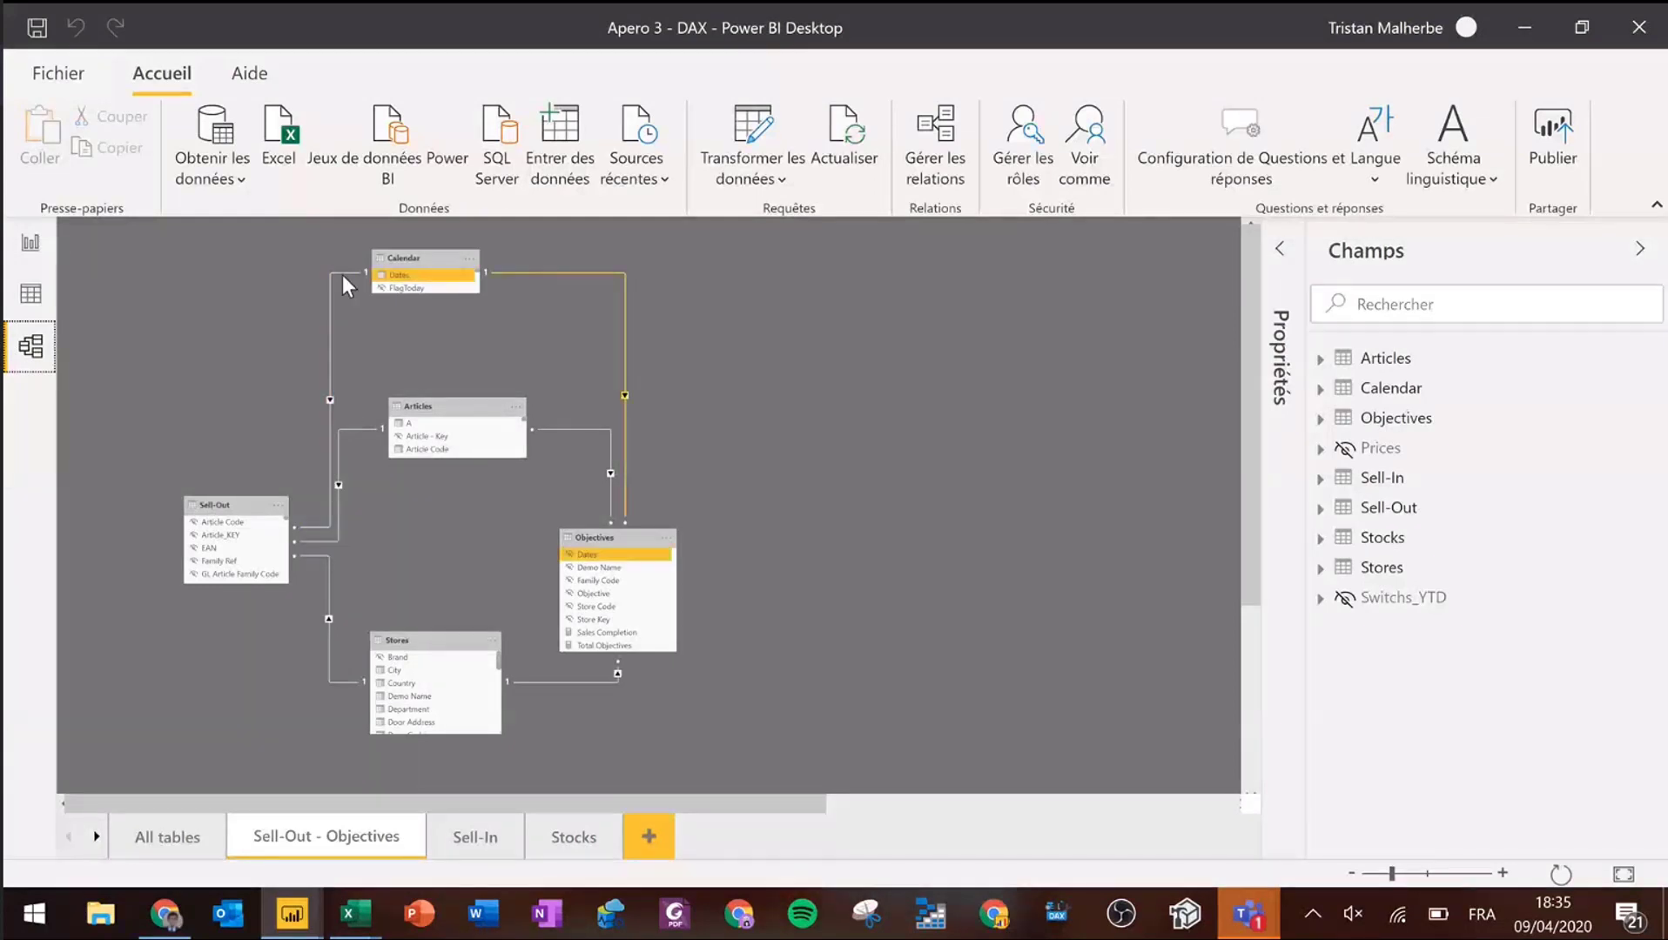
{"action": "left_click", "coordinate": [31, 242]}
- Add "31/03" as the year-end date argument of DATESYTD in the Total Sales YTD formula and commit it
{"action": "left_click", "coordinate": [1460, 501]}
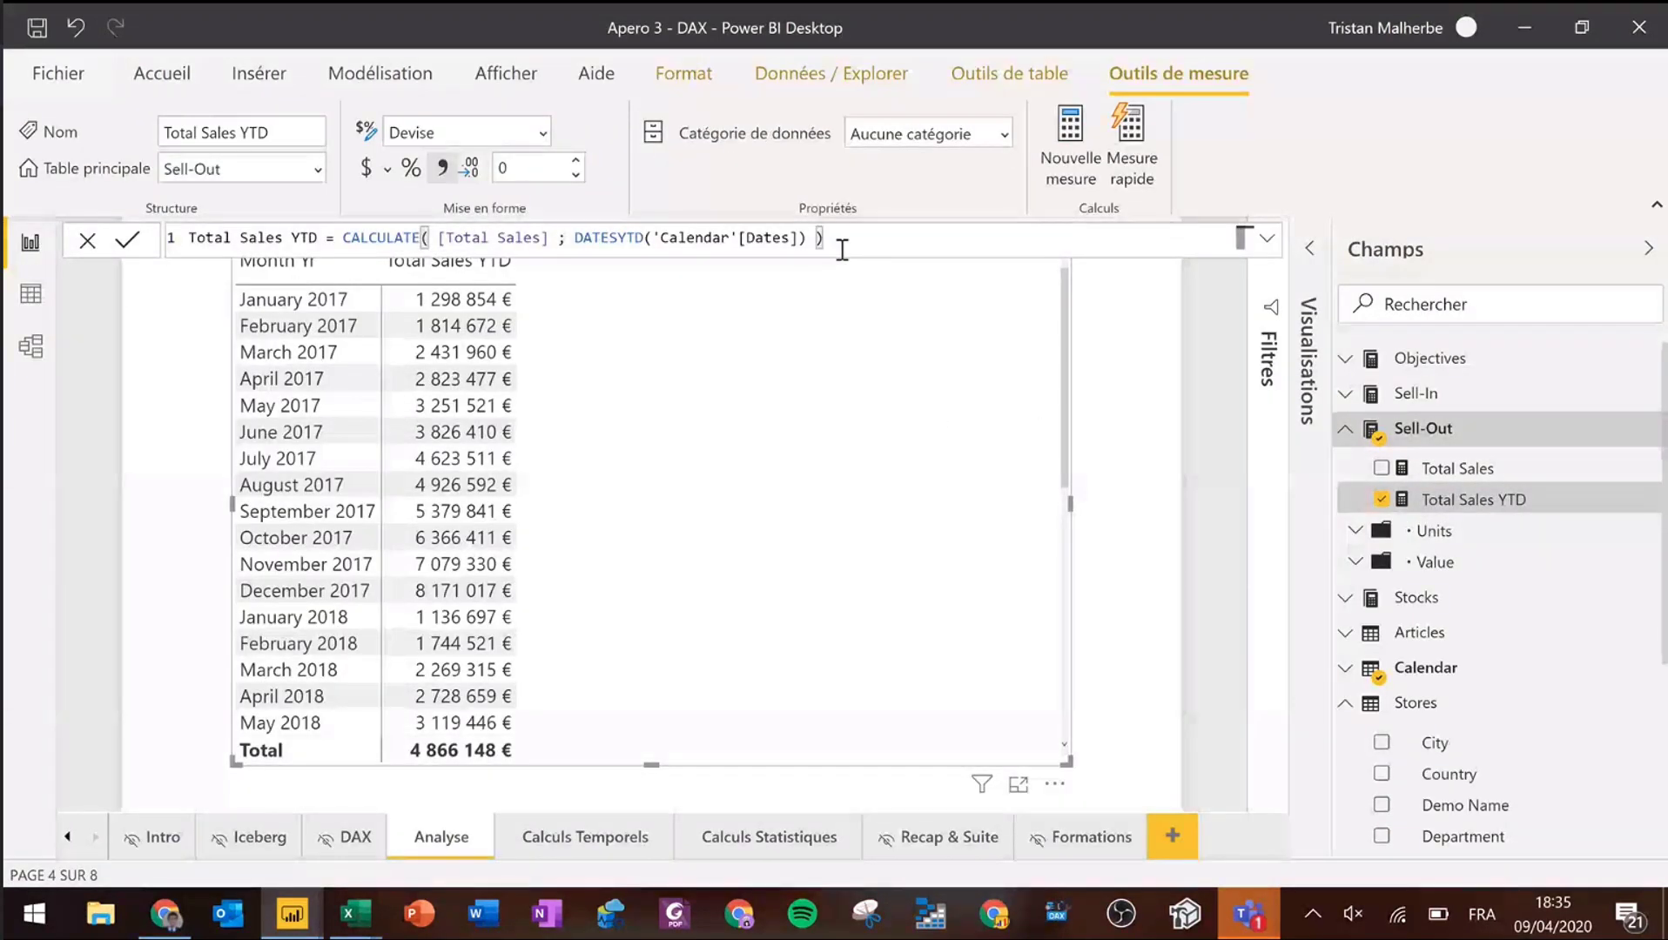
{"action": "key", "text": "BackSpace"}
{"action": "key", "text": "BackSpace"}
{"action": "key", "text": "BackSpace"}
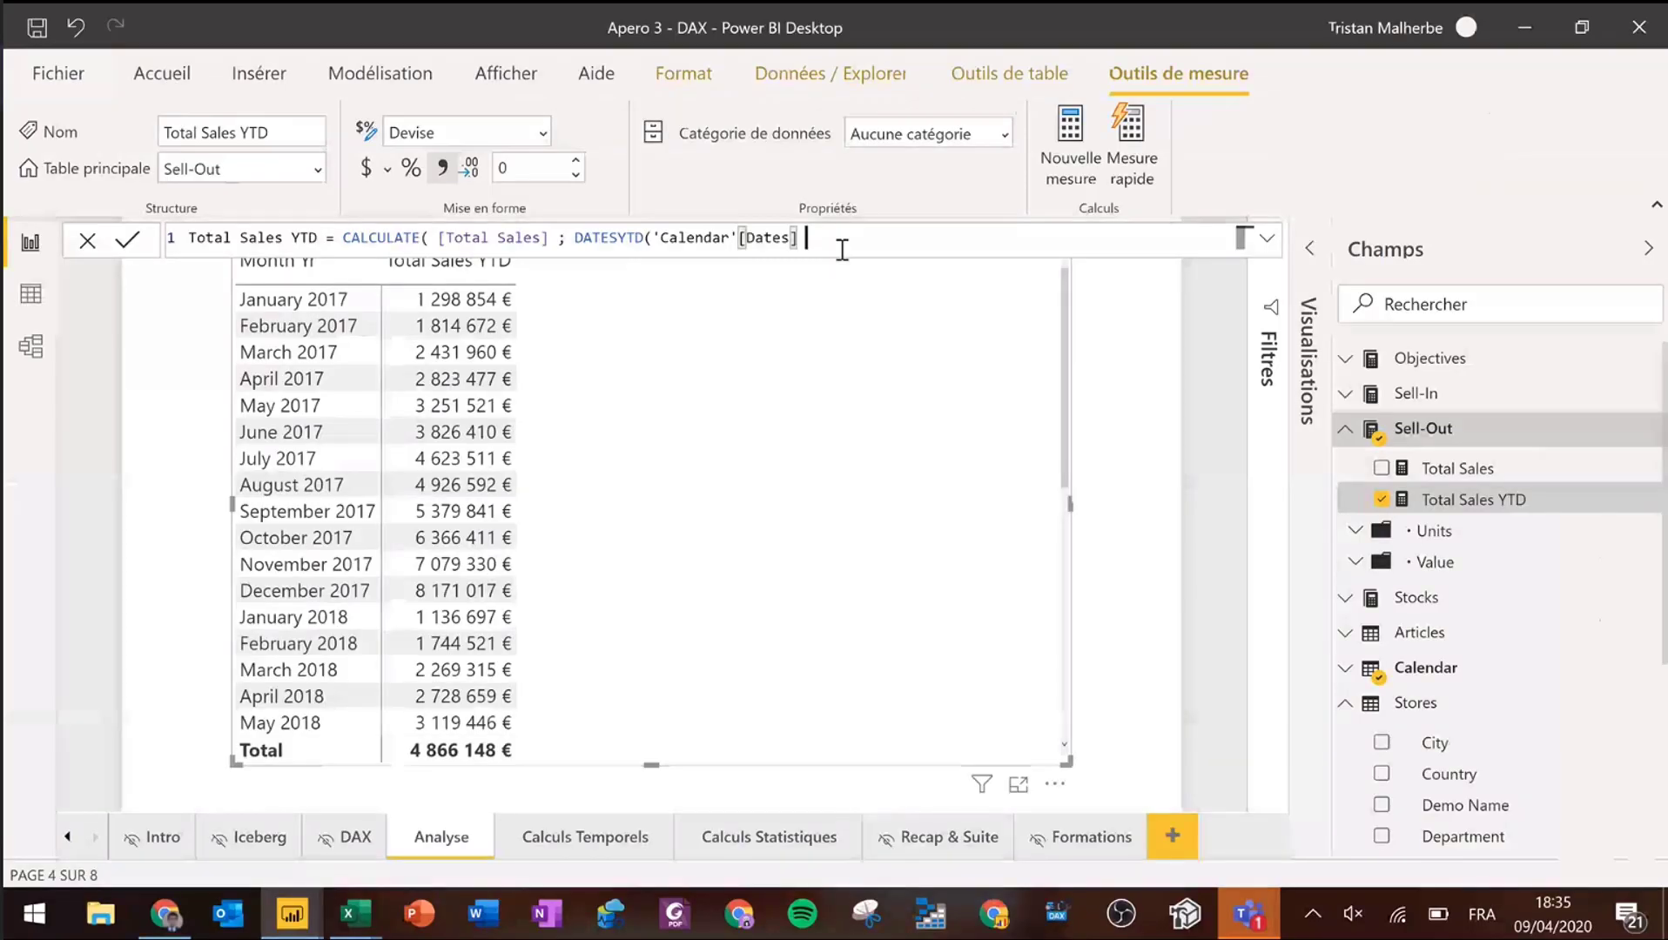
{"action": "type", "text": "; "}
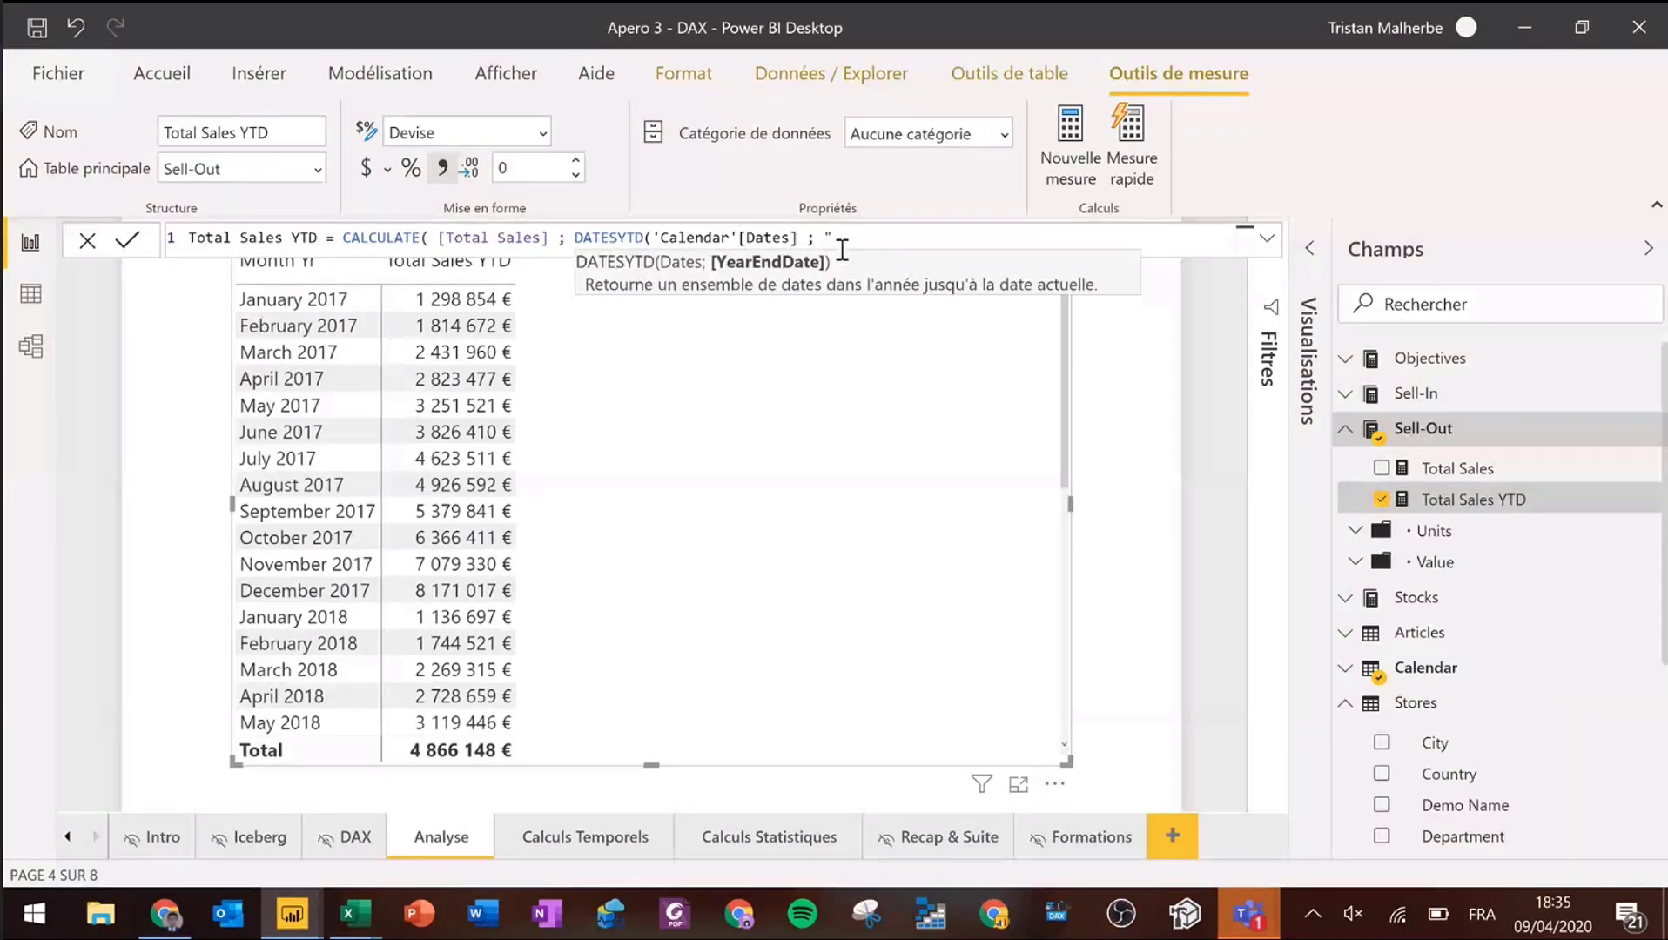
{"action": "type", "text": "\"31/03\") )"}
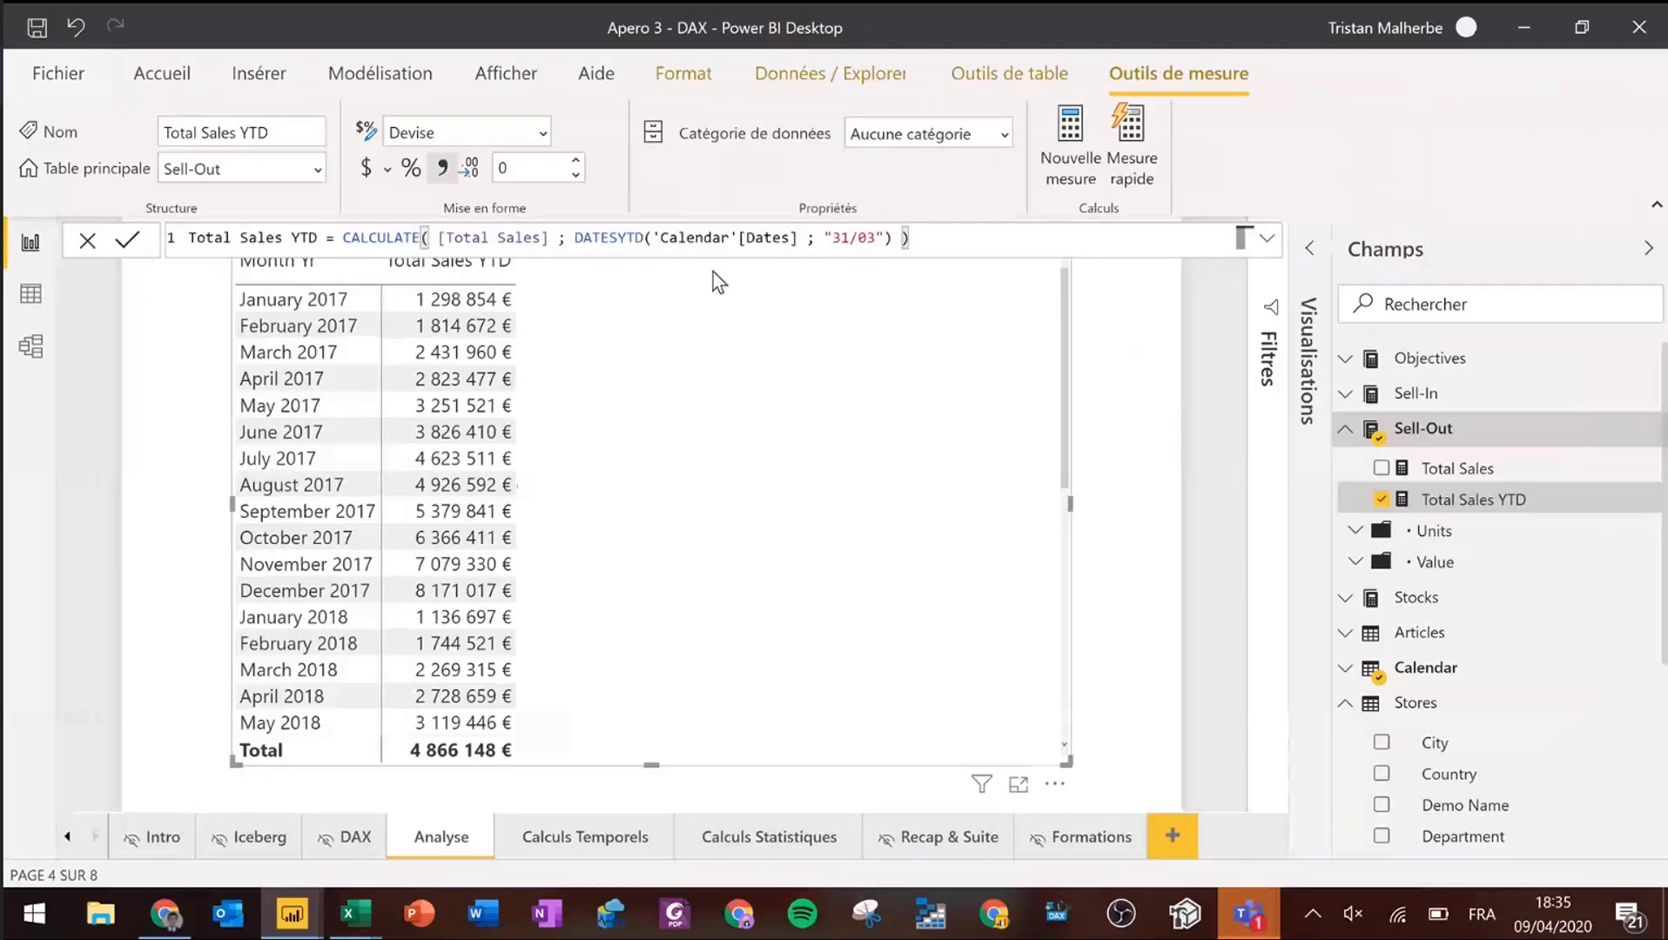
{"action": "key", "text": "Return"}
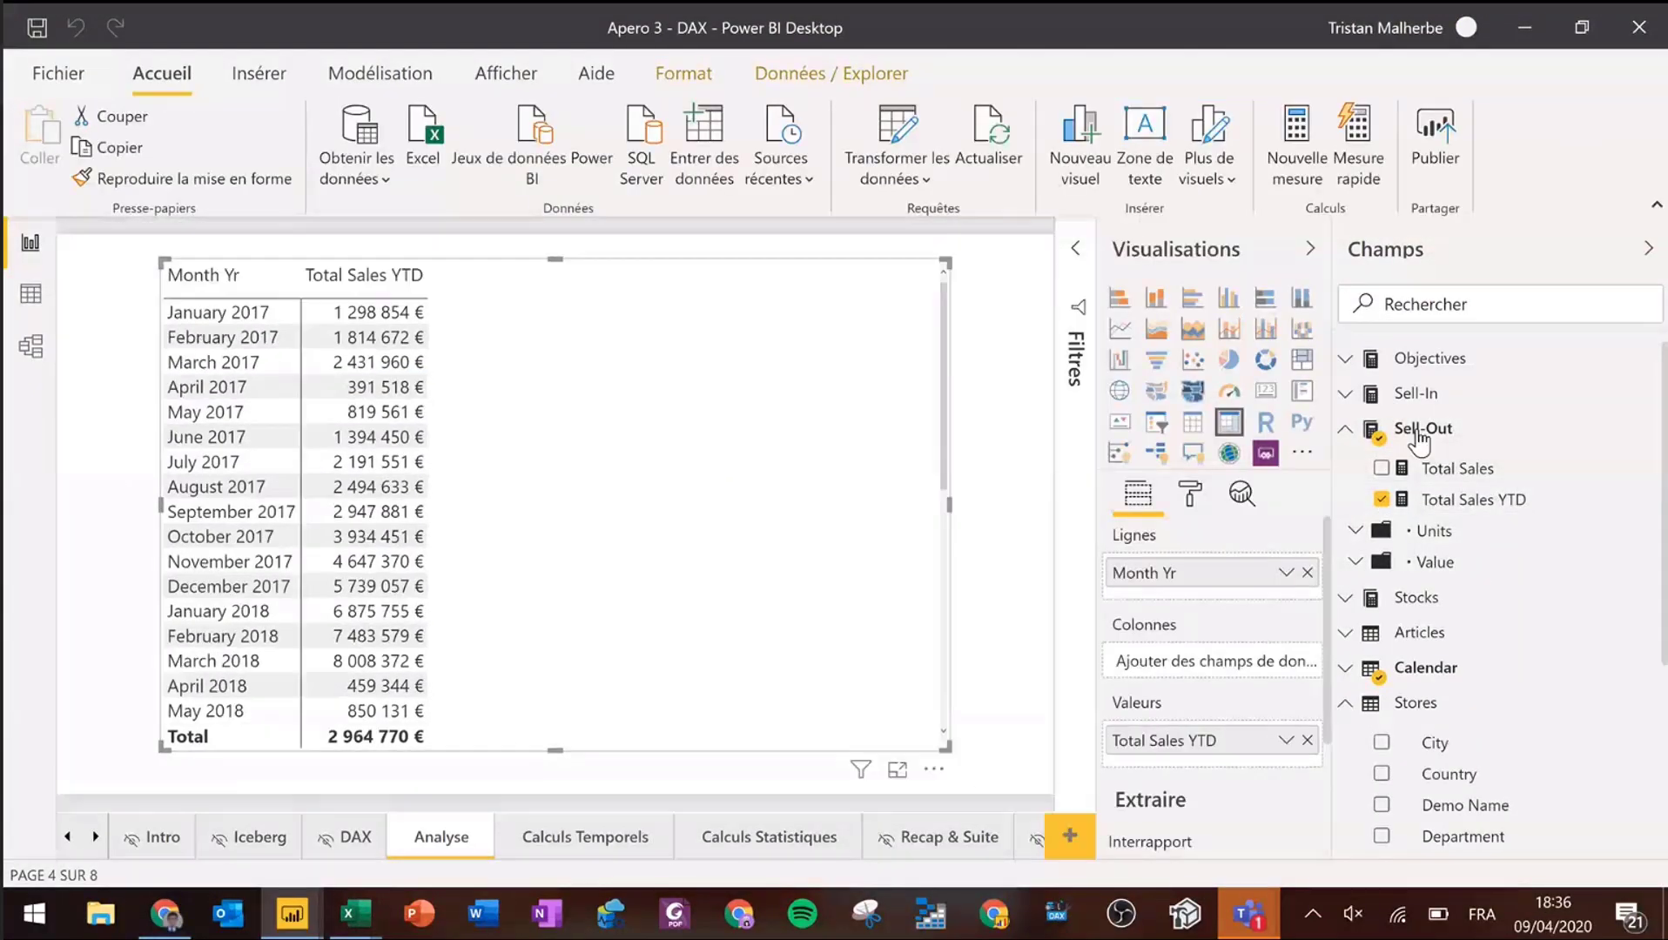
- Add Total Sales to the matrix ahead of Total Sales YTD and compare both measures around April 2017 and March 2018
{"action": "left_click_drag", "start_coordinate": [1445, 468], "coordinate": [1228, 740]}
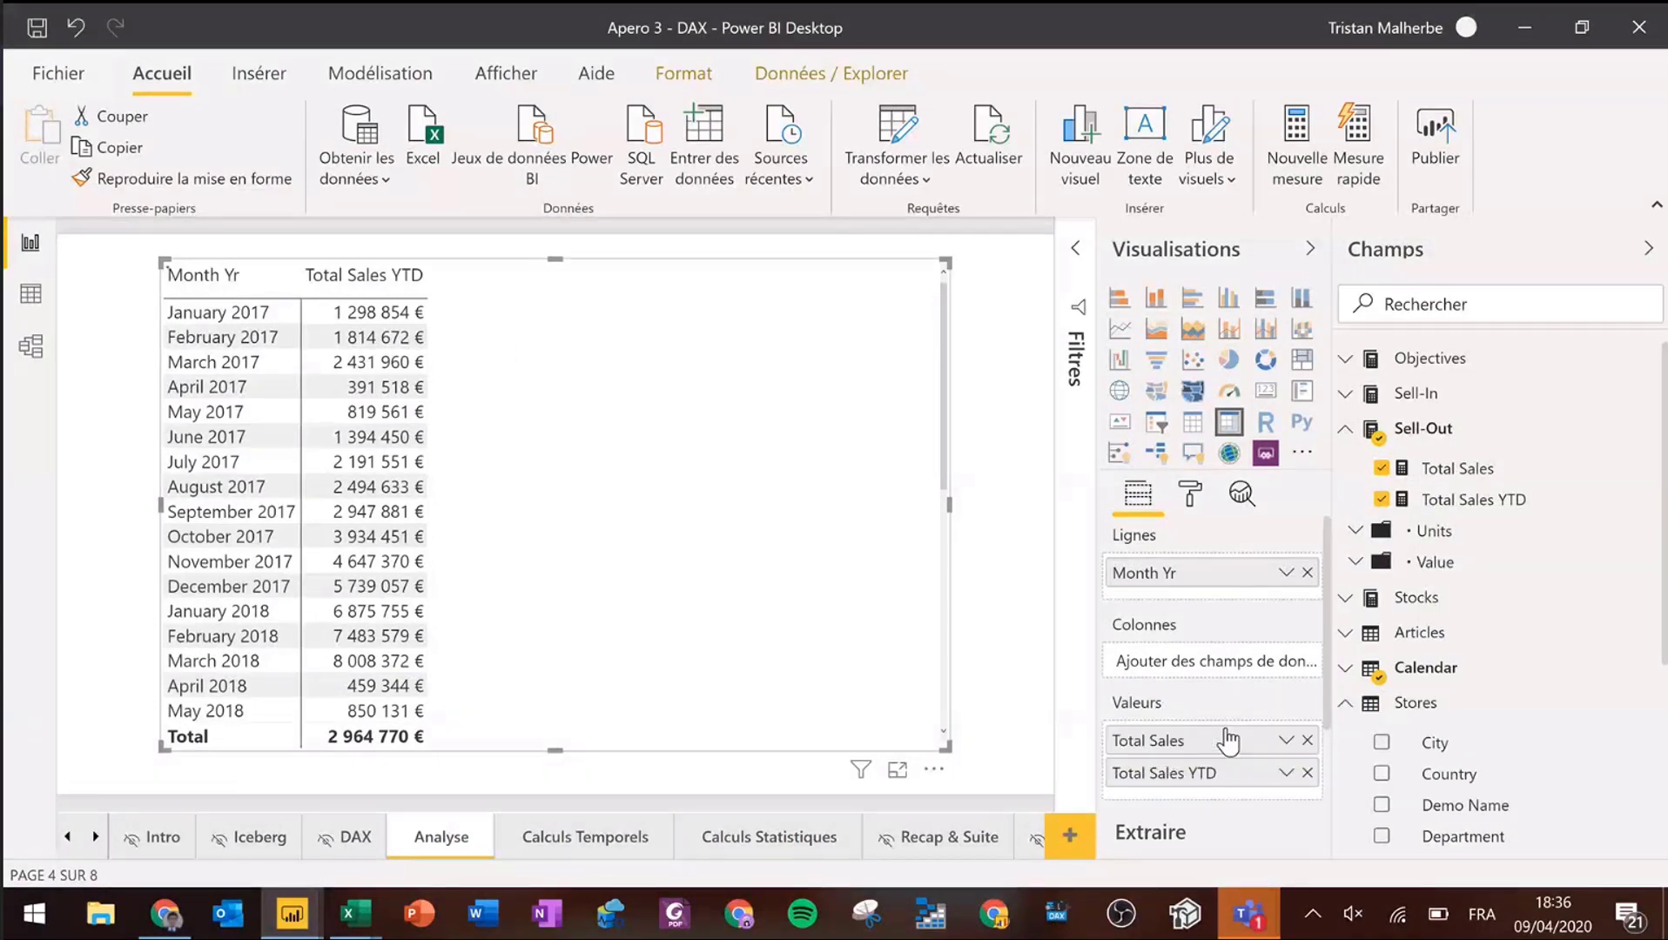
{"action": "left_click", "coordinate": [897, 777]}
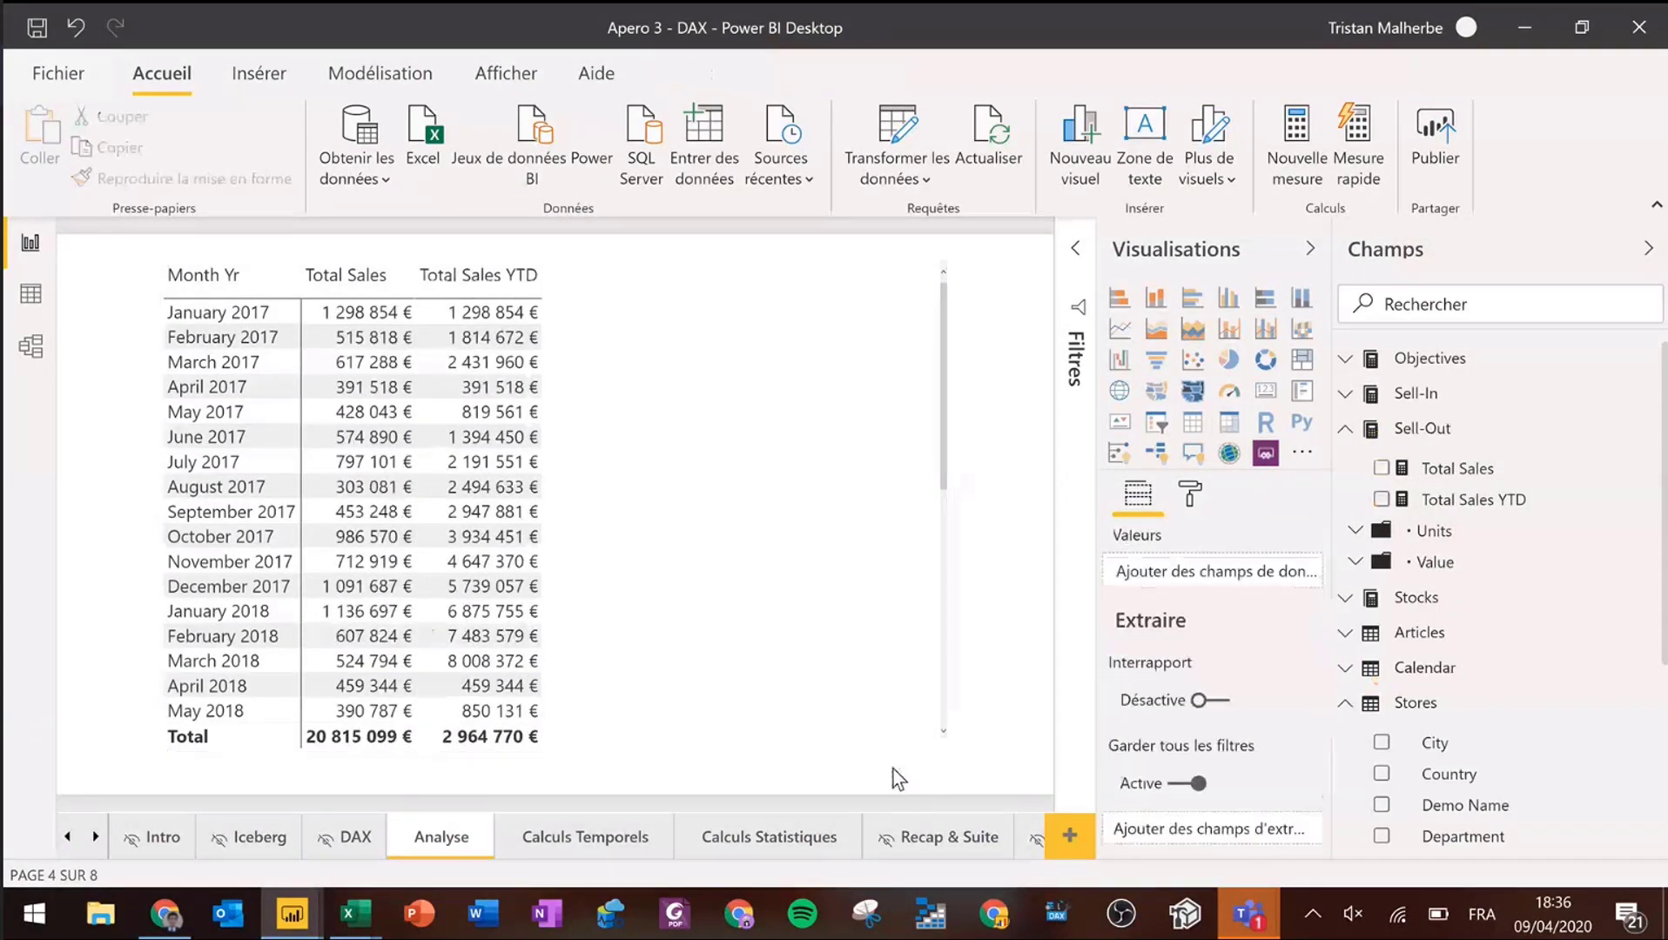
{"action": "left_click", "coordinate": [201, 389]}
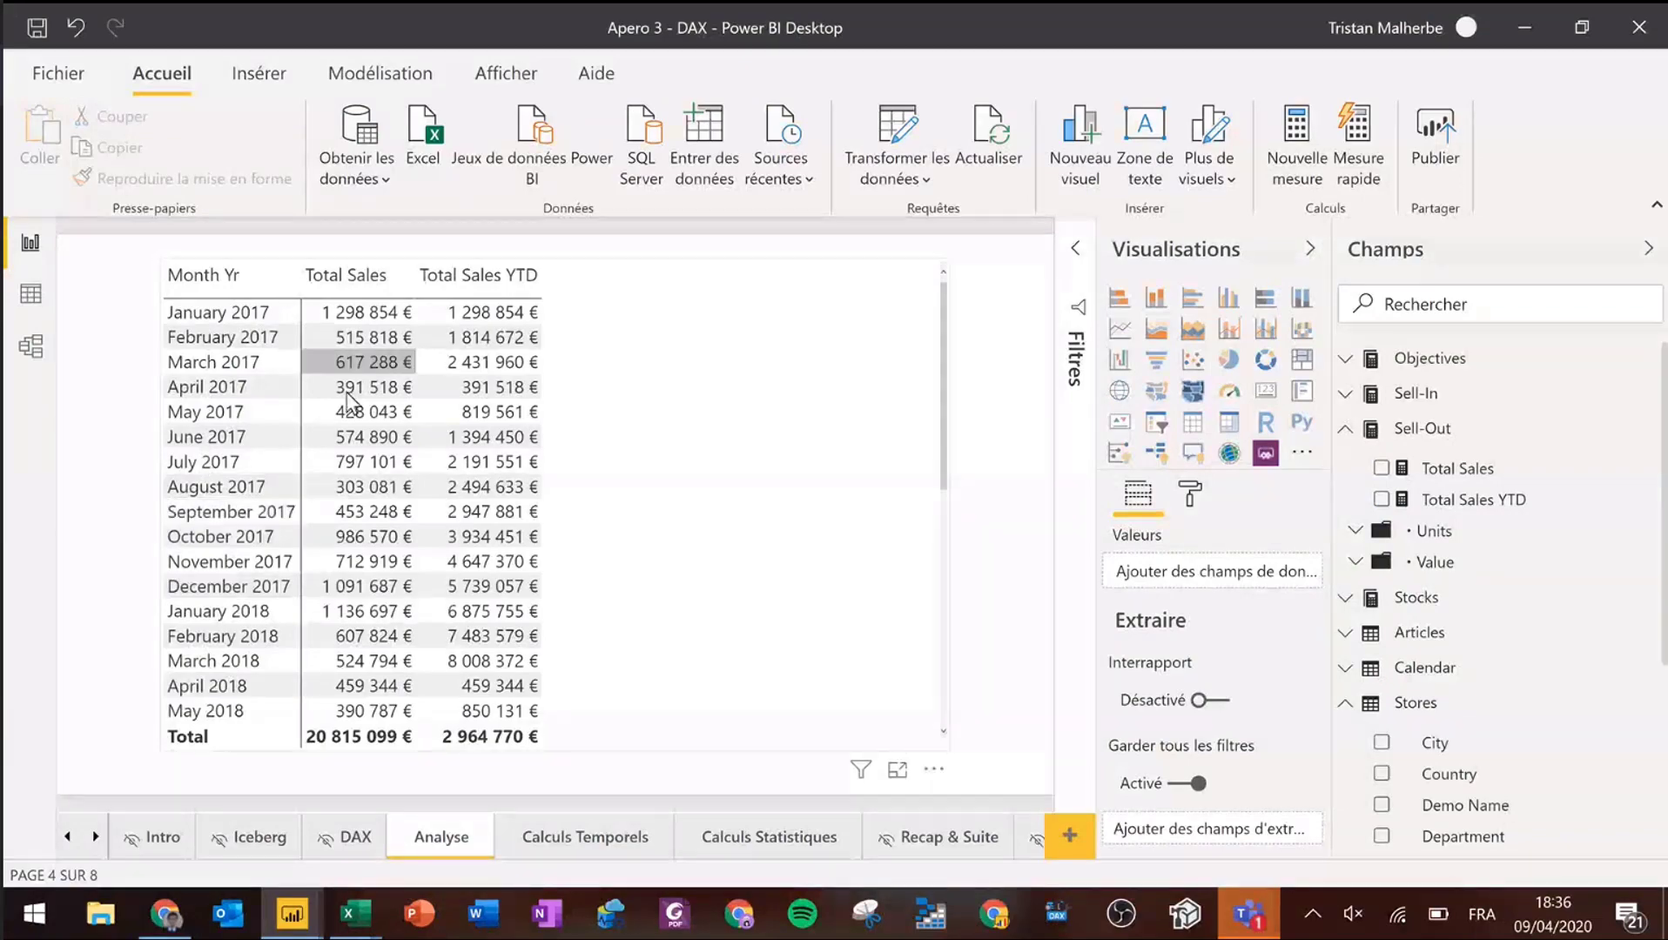
{"action": "left_click_drag", "start_coordinate": [201, 392], "coordinate": [236, 432]}
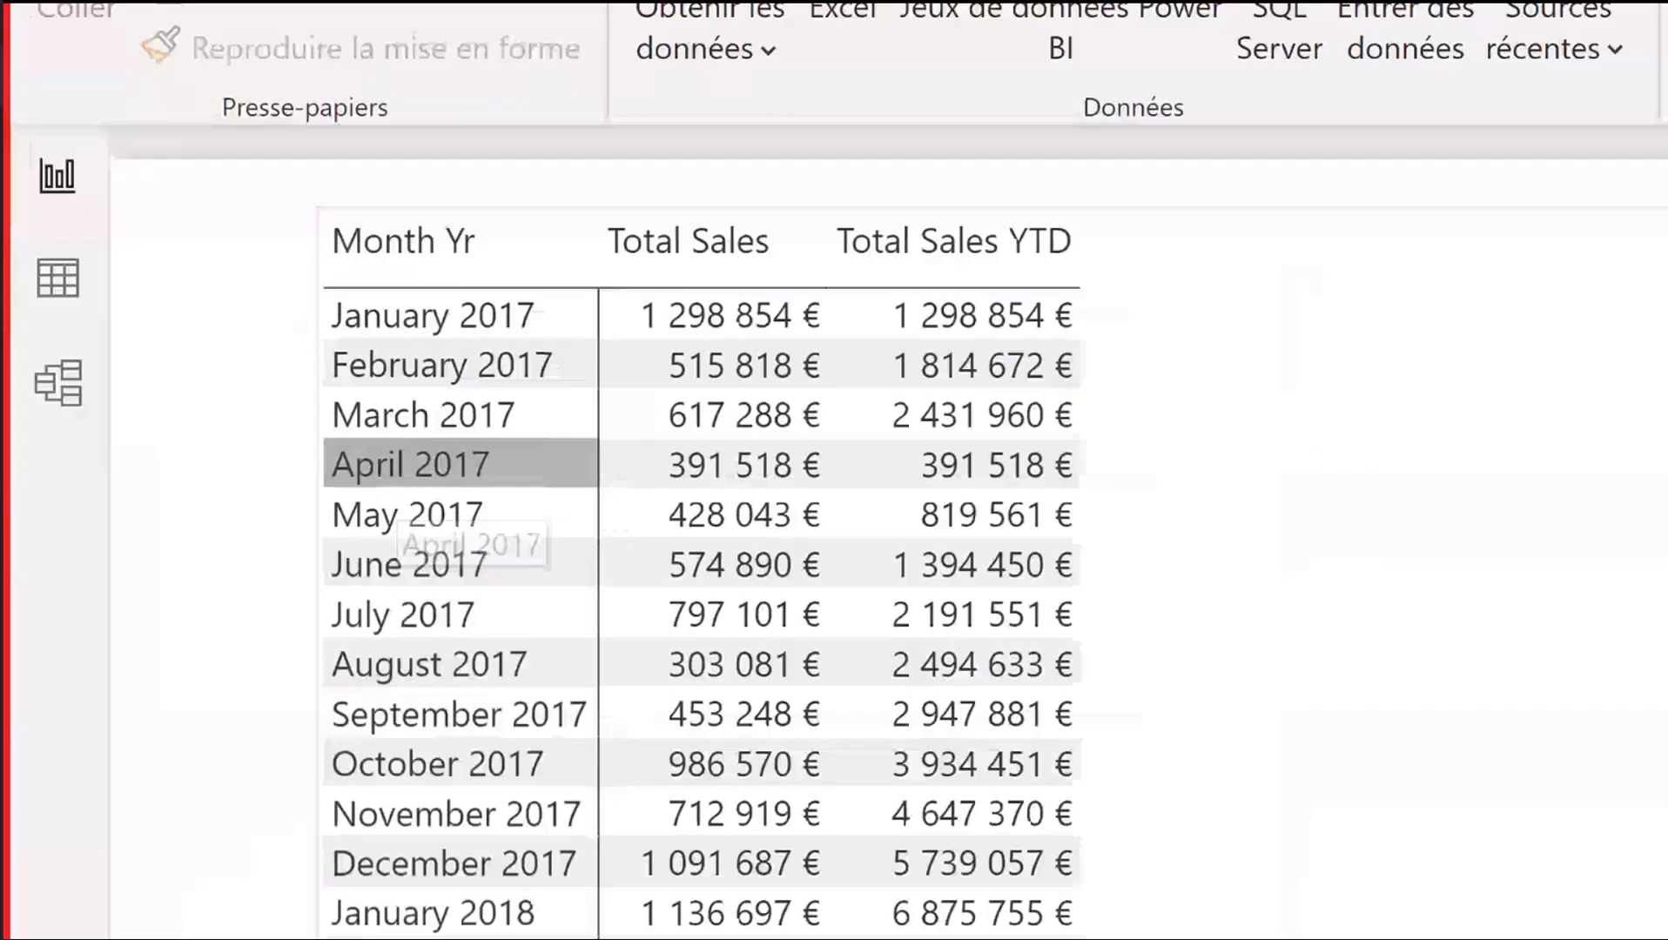
{"action": "left_click", "coordinate": [610, 480]}
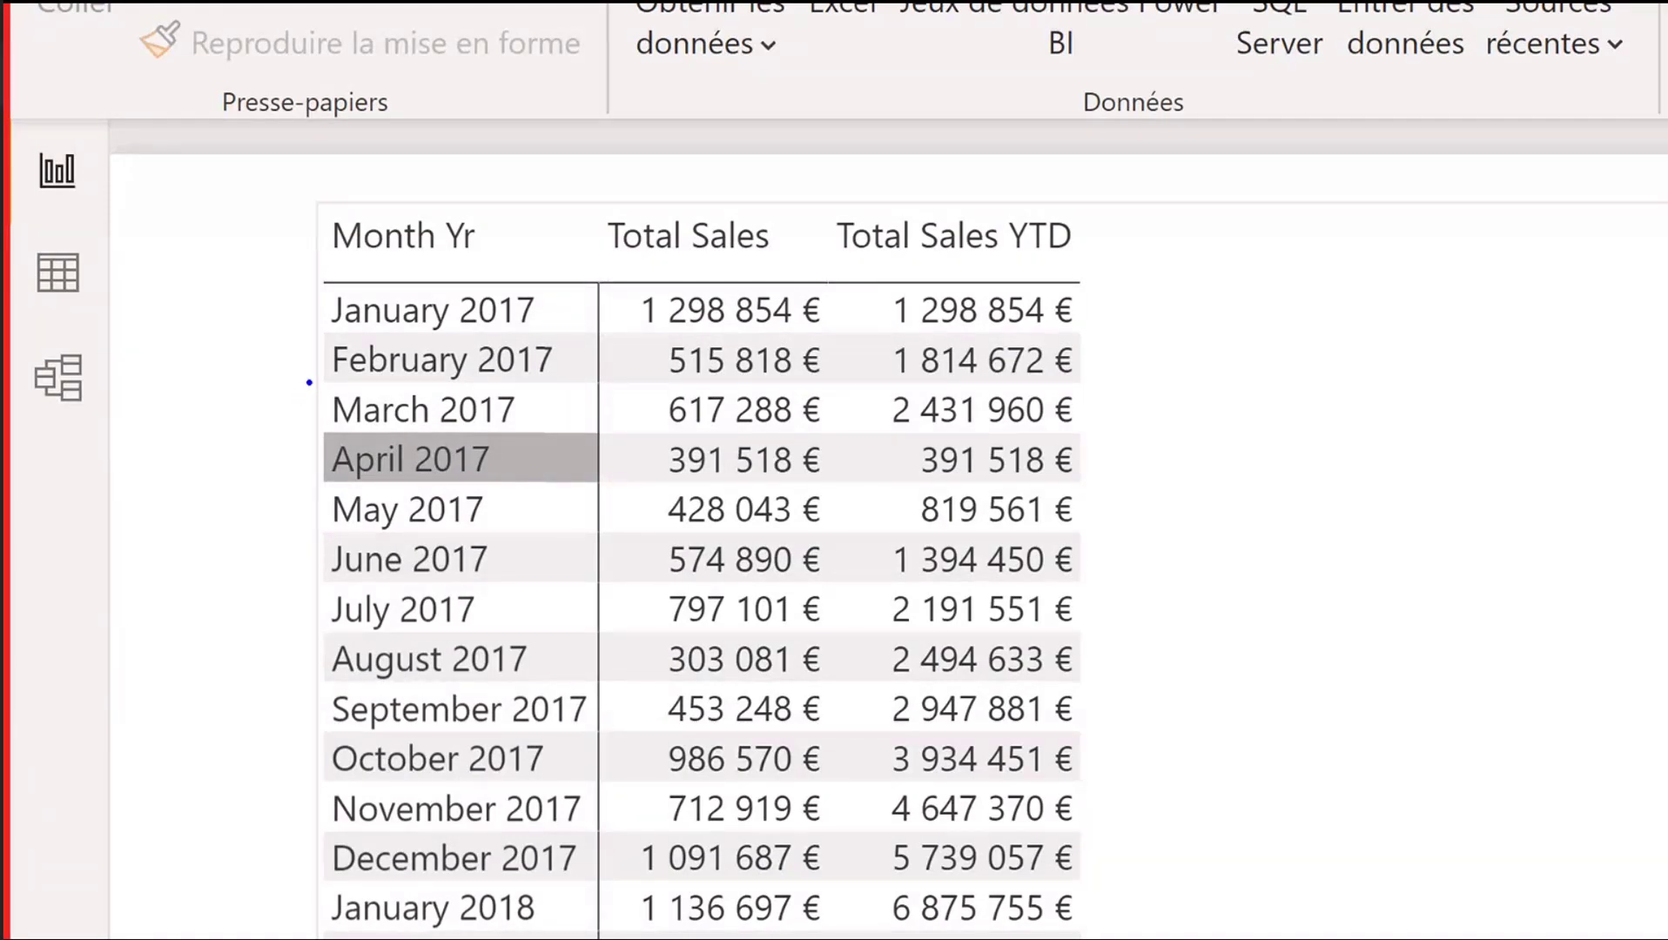
{"action": "mouse_move", "coordinate": [308, 427]}
{"action": "left_mouse_down"}
{"action": "mouse_move", "coordinate": [788, 502]}
{"action": "mouse_move", "coordinate": [1103, 489]}
{"action": "left_mouse_up"}
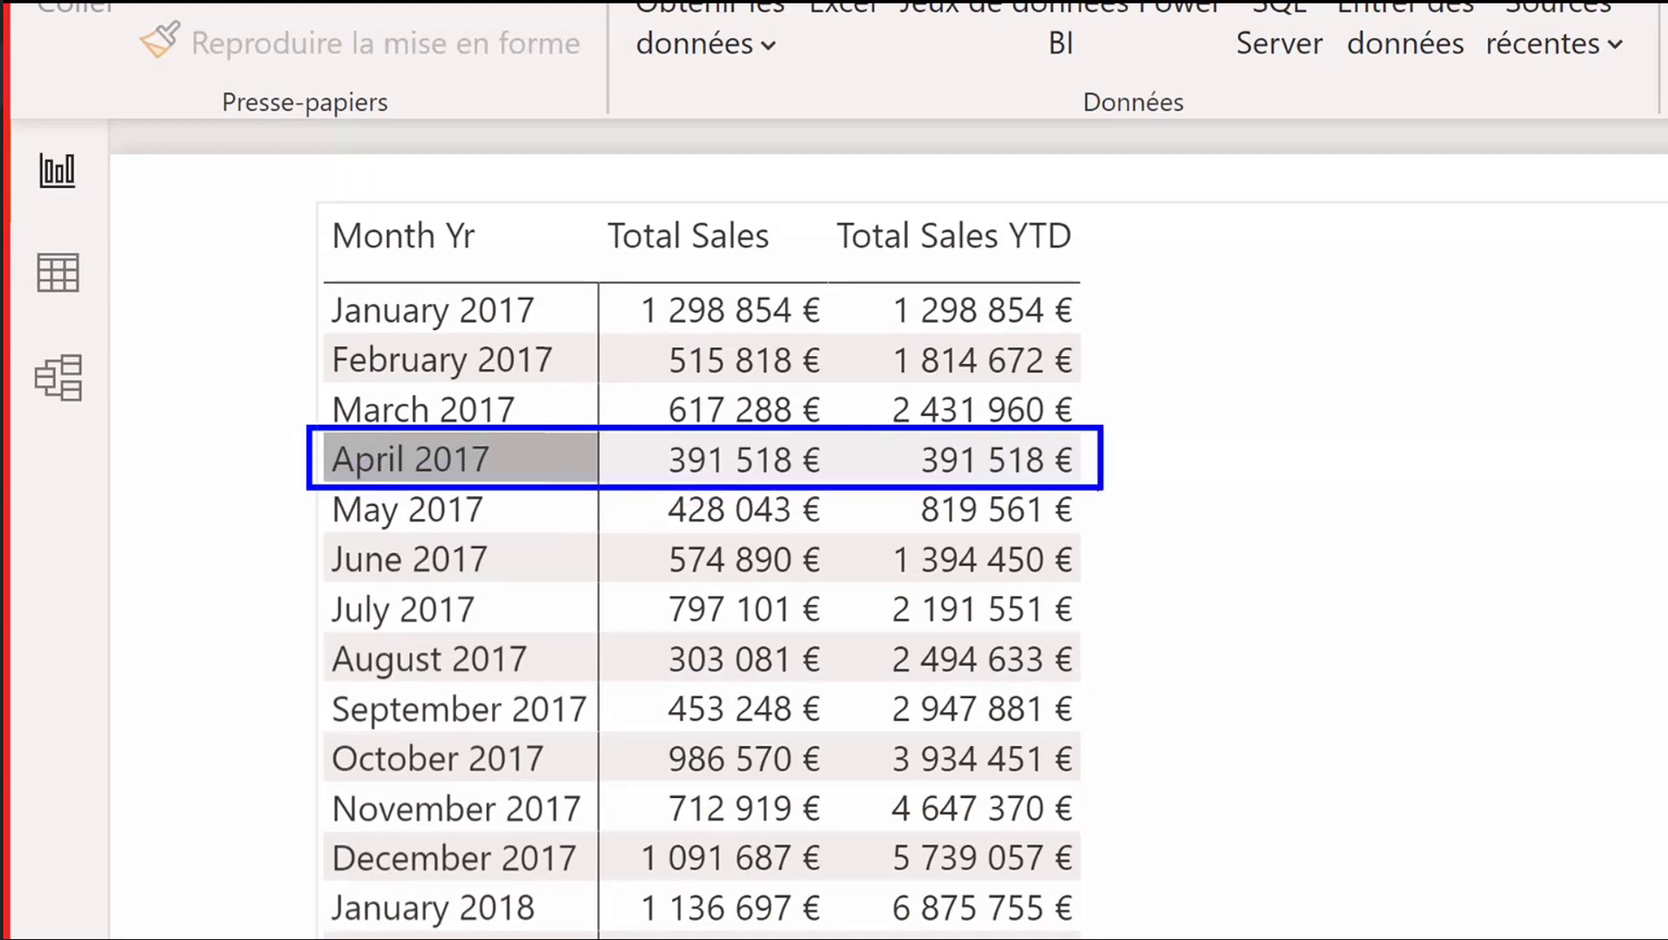
{"action": "key", "text": "Escape"}
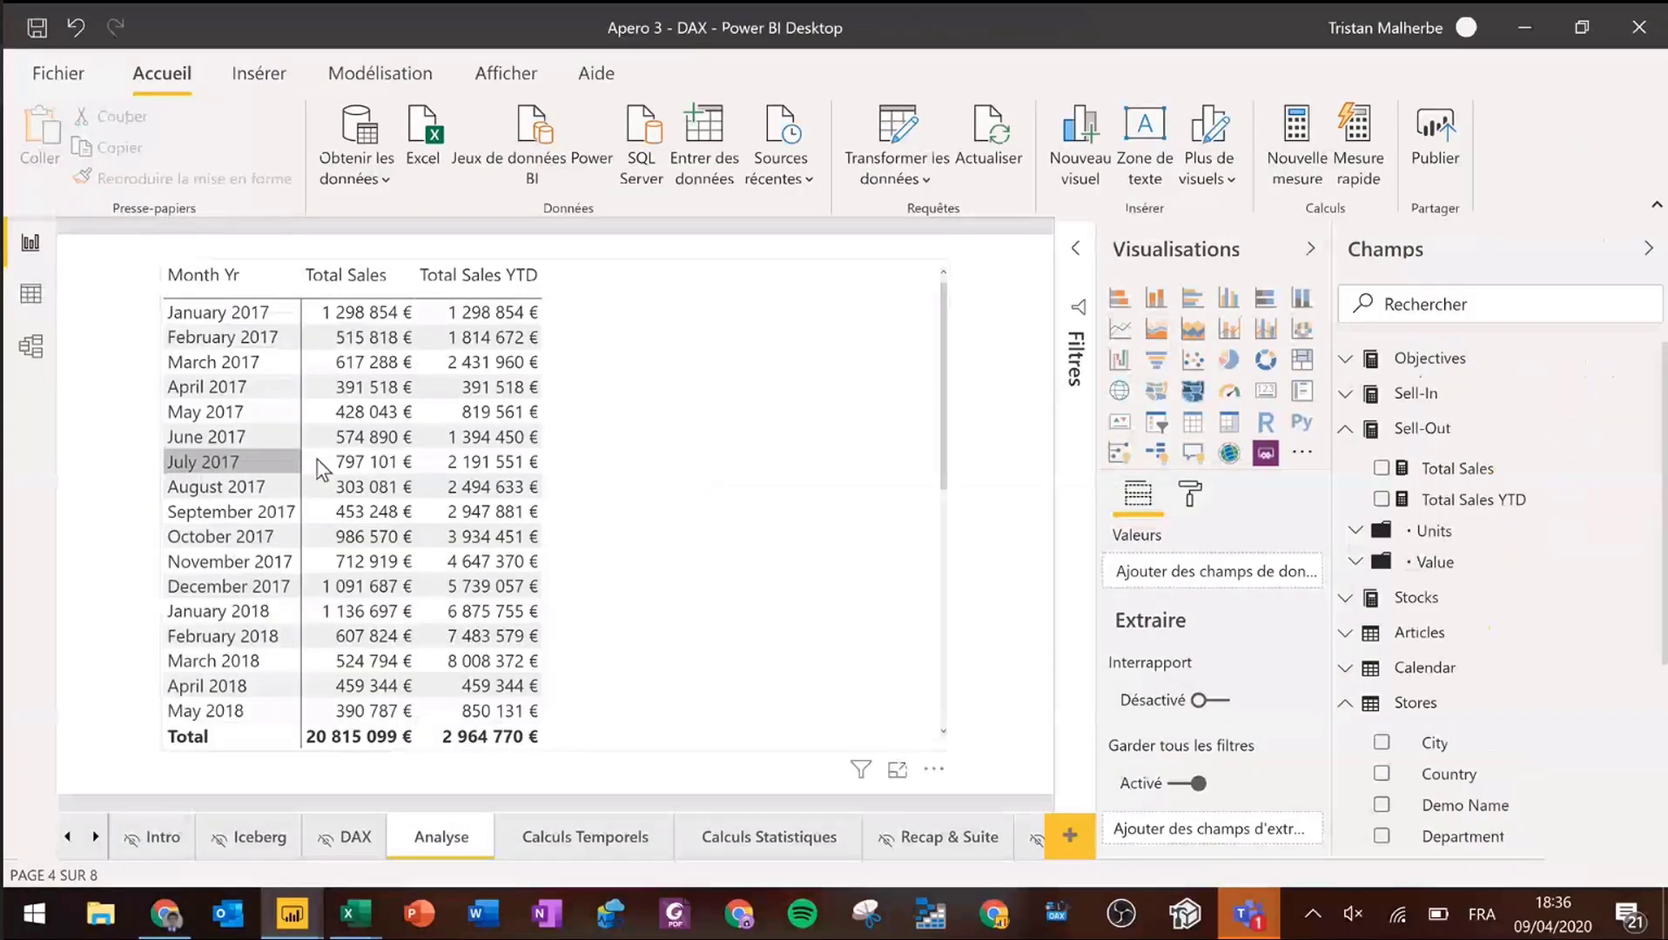
{"action": "scroll", "coordinate": [326, 478], "scroll_direction": "down", "scroll_amount": 1}
{"action": "key", "text": "ctrl+1"}
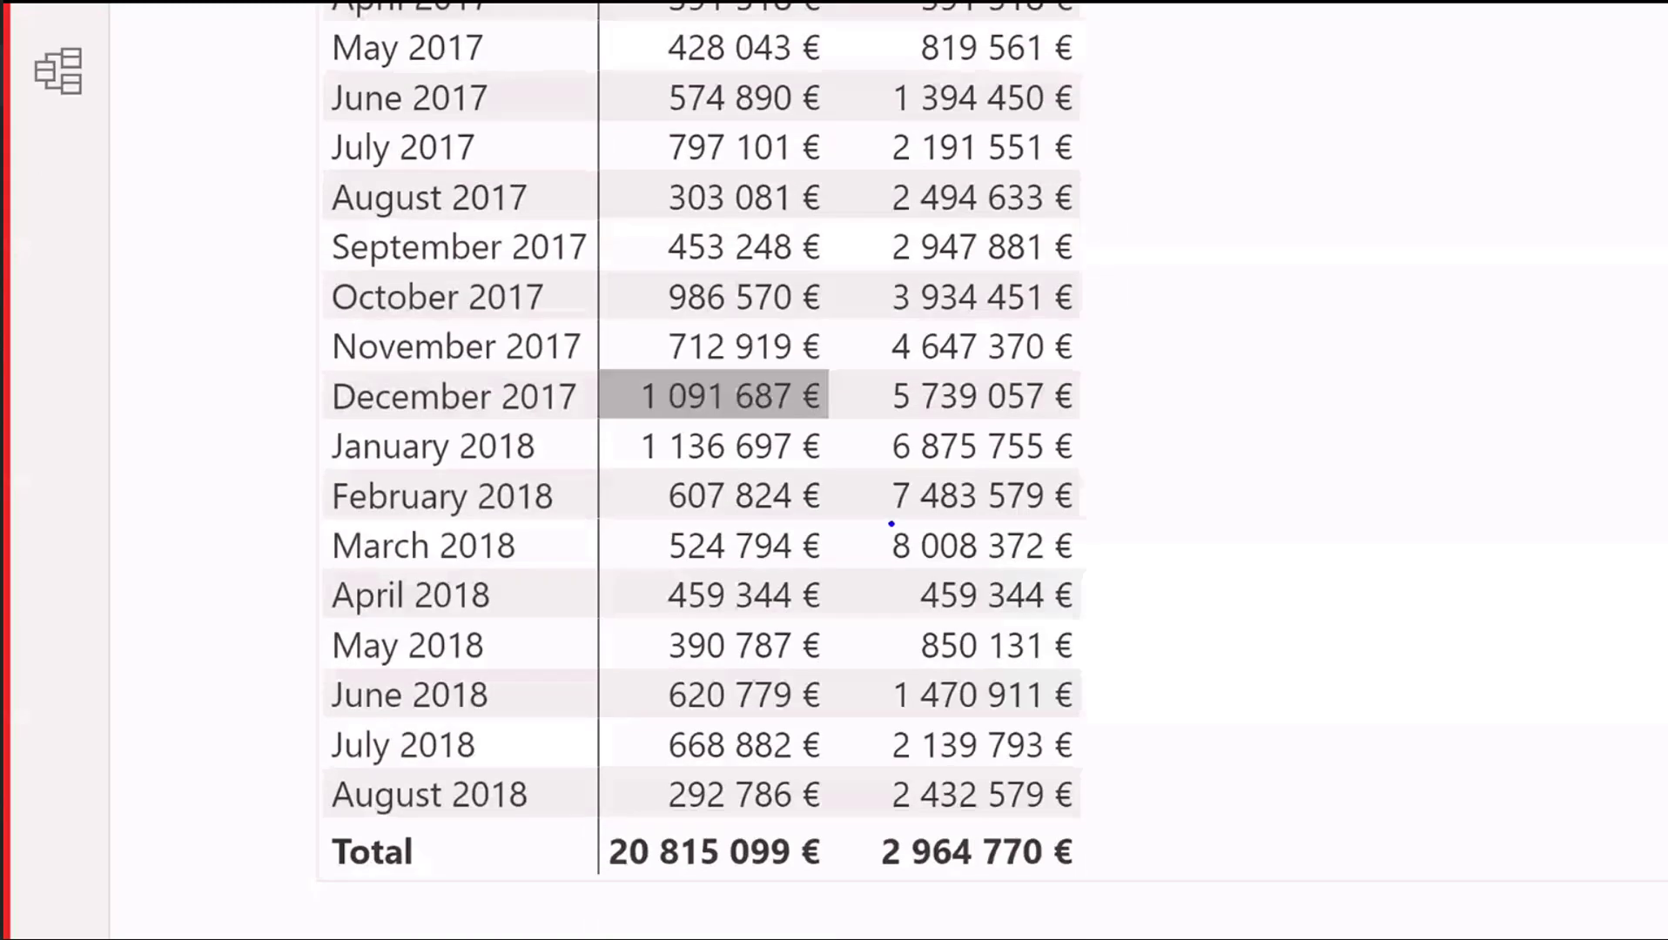
{"action": "left_click_drag", "start_coordinate": [871, 518], "coordinate": [1093, 572]}
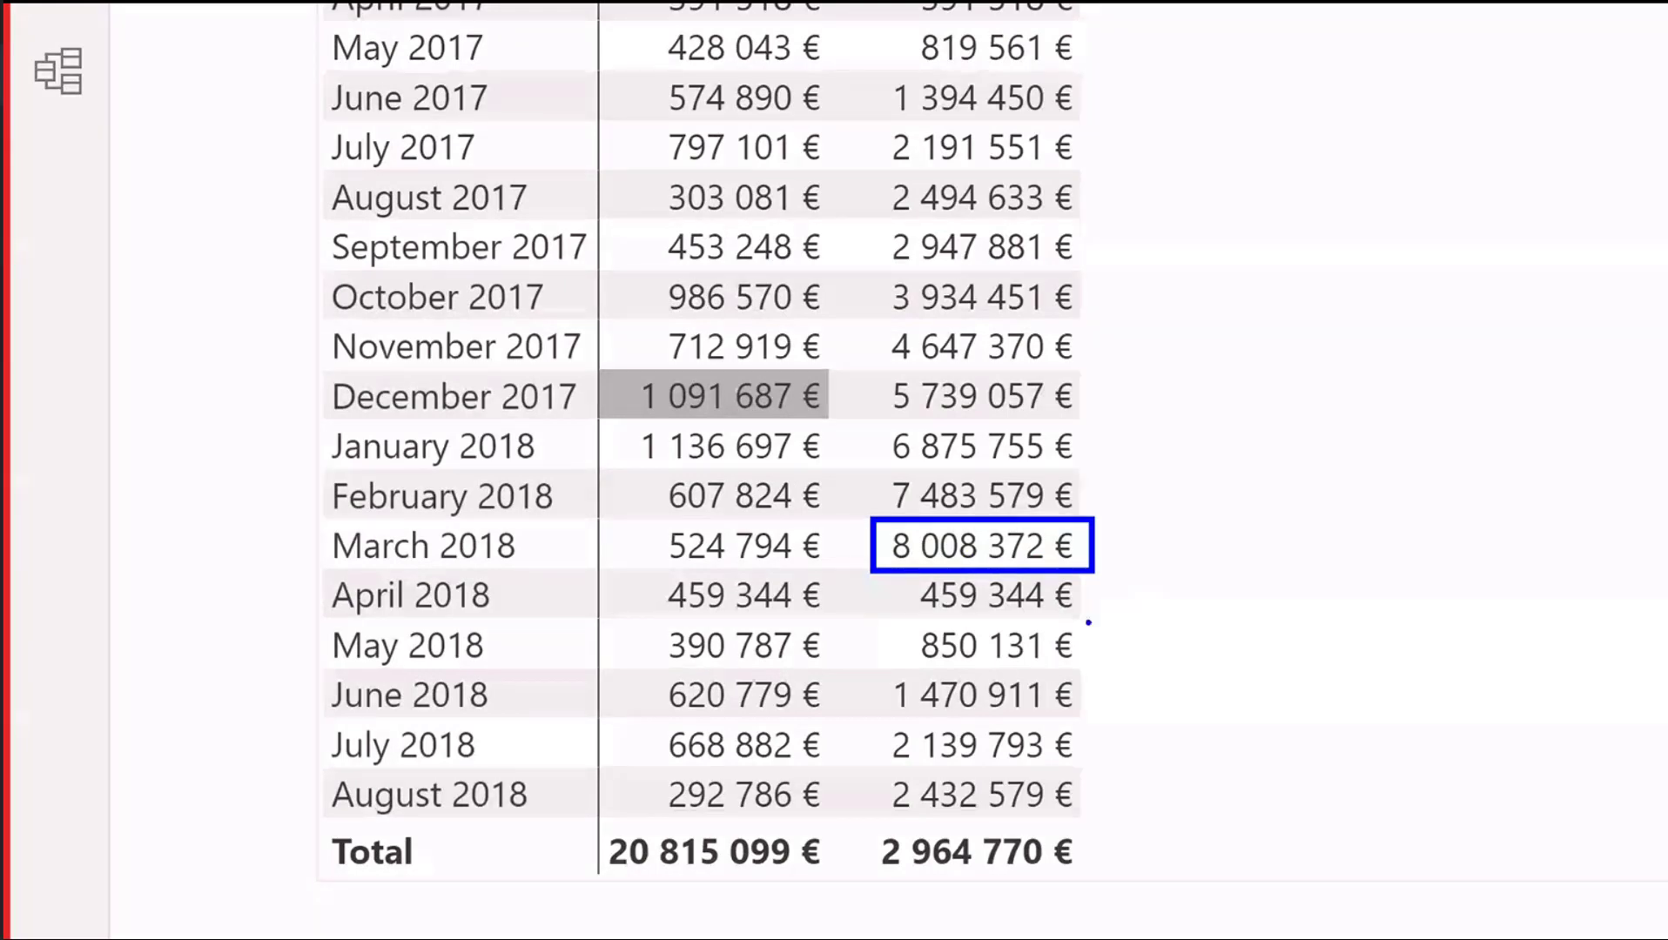
{"action": "left_click_drag", "start_coordinate": [1102, 597], "coordinate": [1278, 597]}
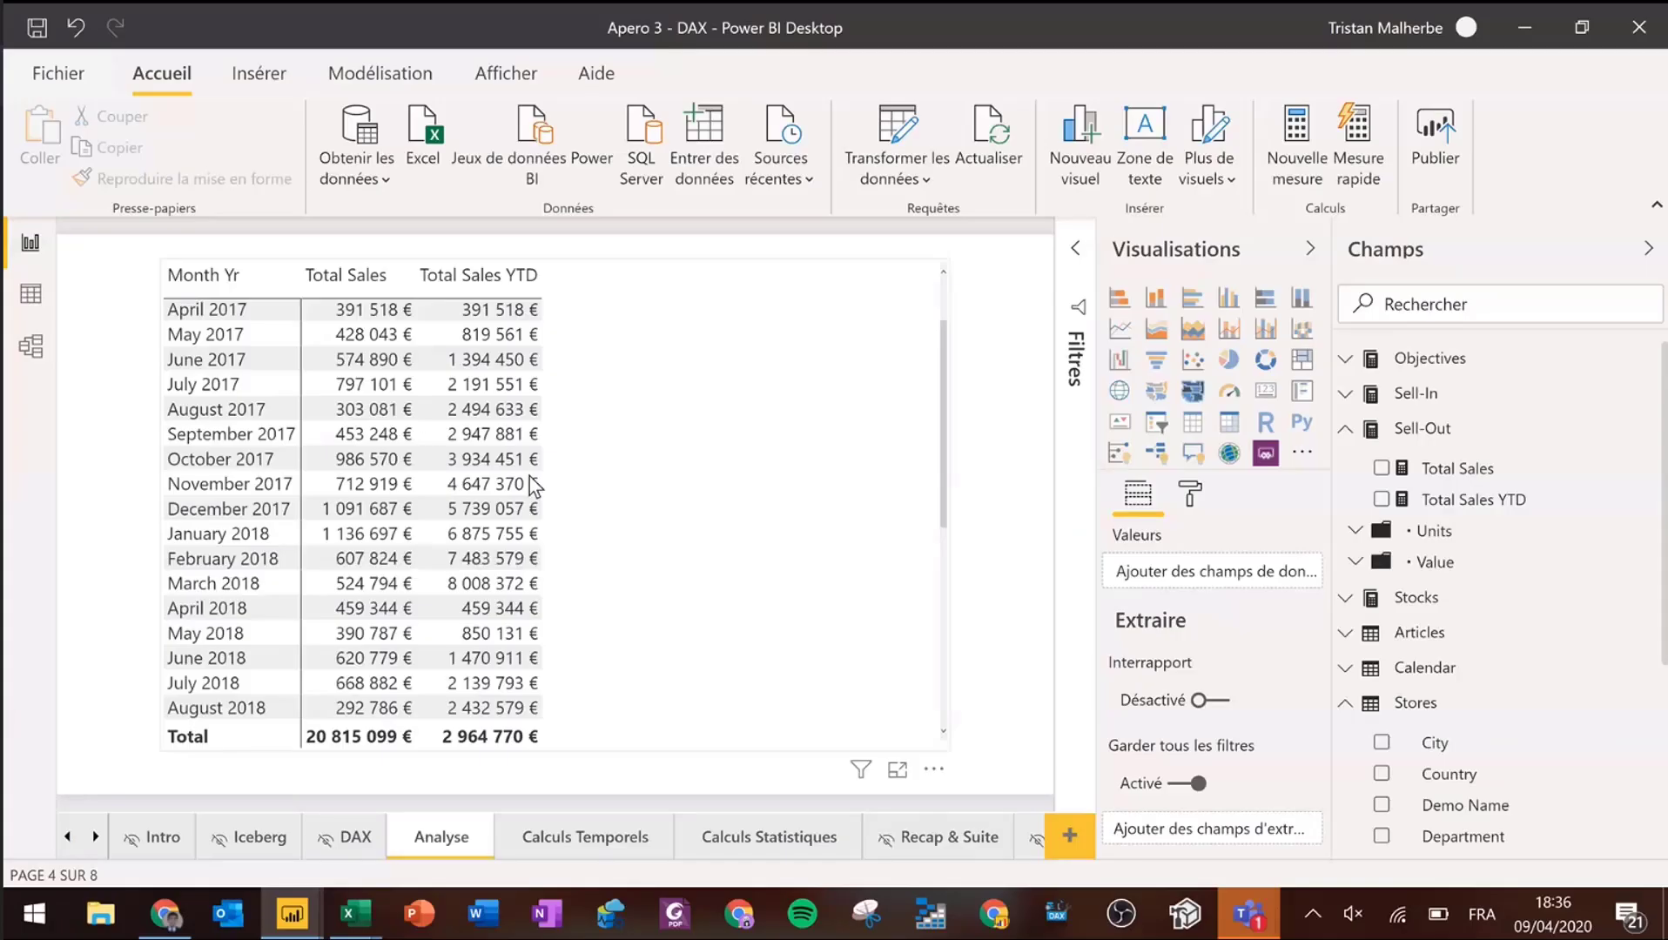
- Remove Total Sales from the matrix and add the Gender field from the Articles table as its columns
{"action": "left_click", "coordinate": [1046, 257]}
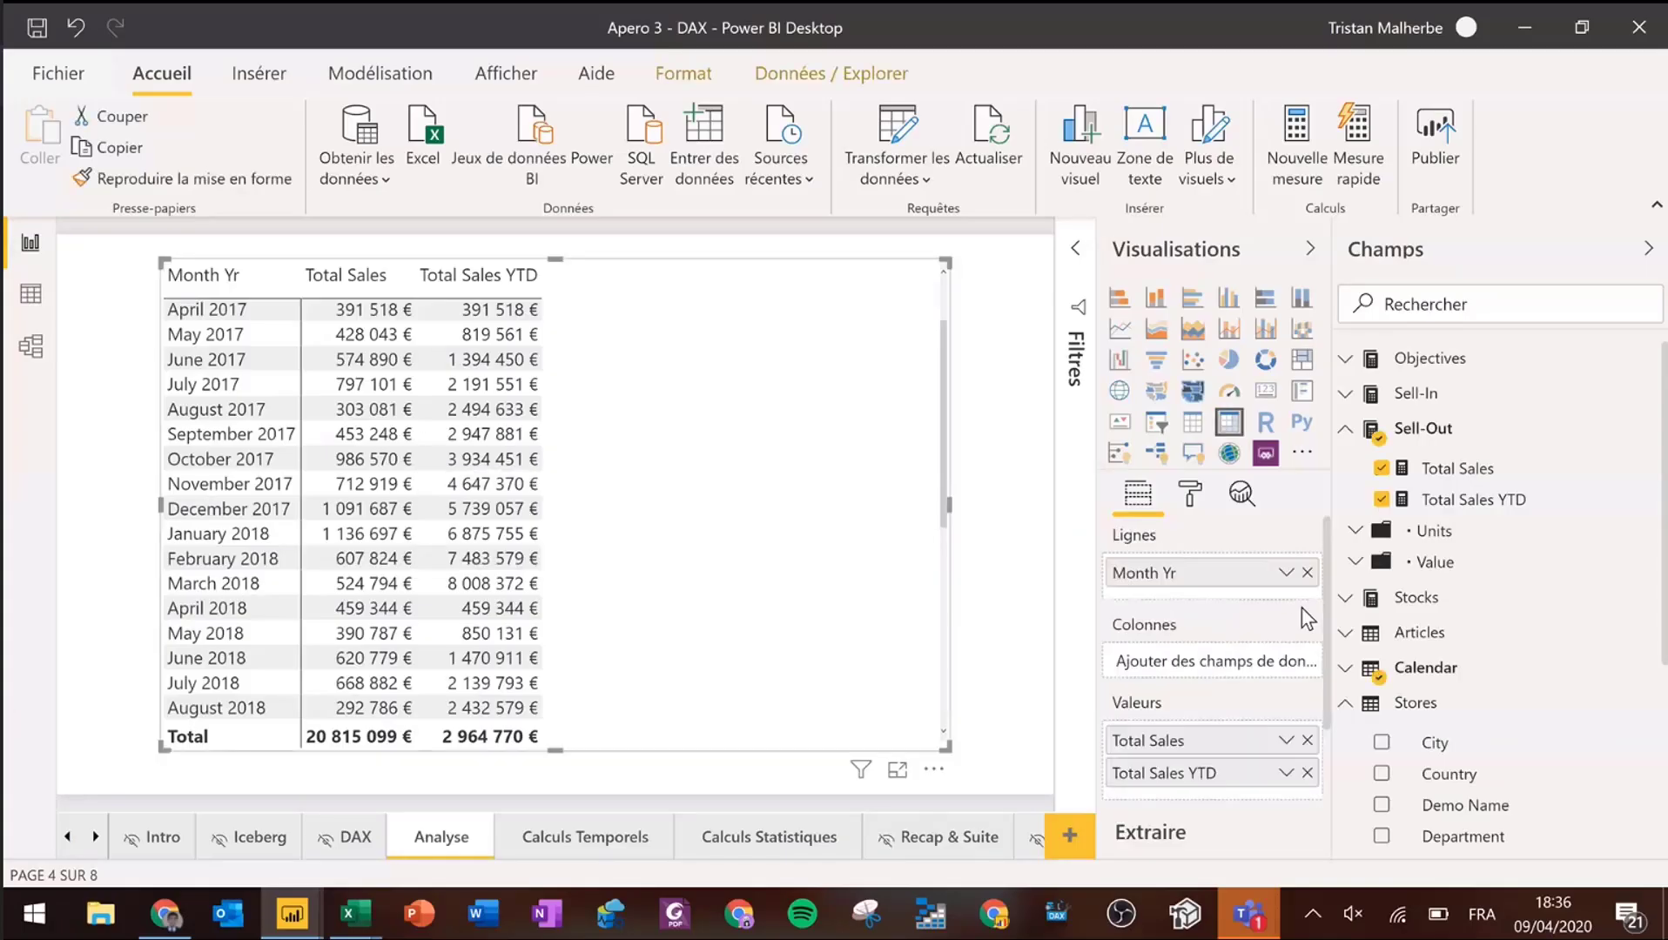
{"action": "left_click", "coordinate": [1306, 740]}
{"action": "left_click", "coordinate": [1345, 703]}
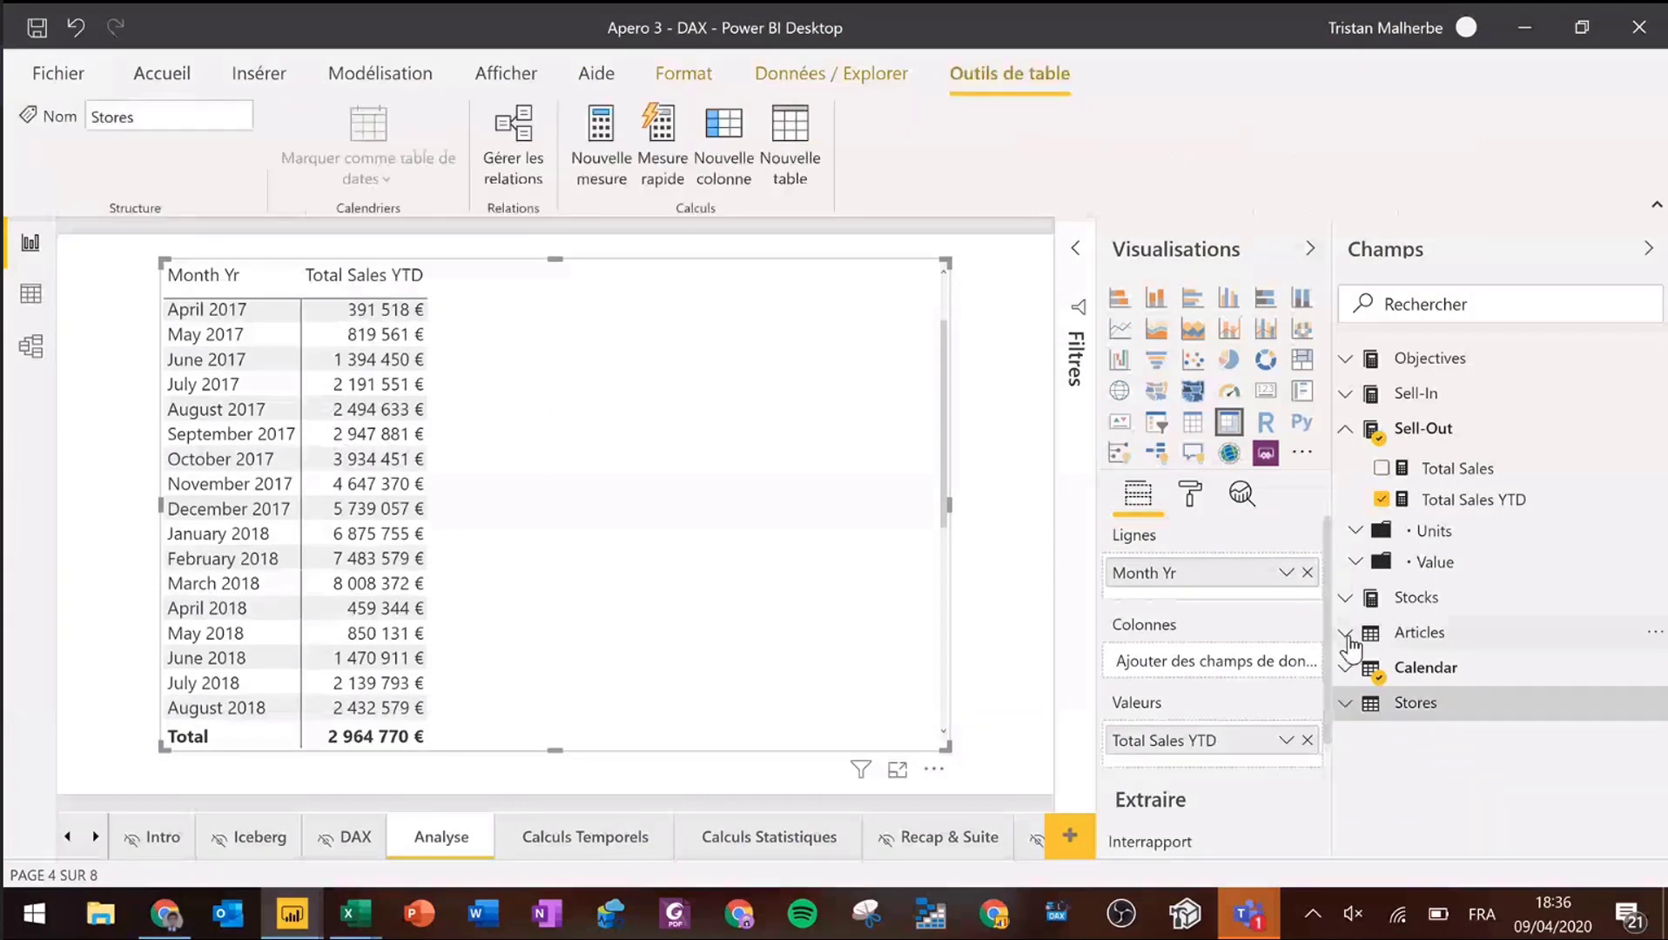
{"action": "left_click", "coordinate": [1485, 643]}
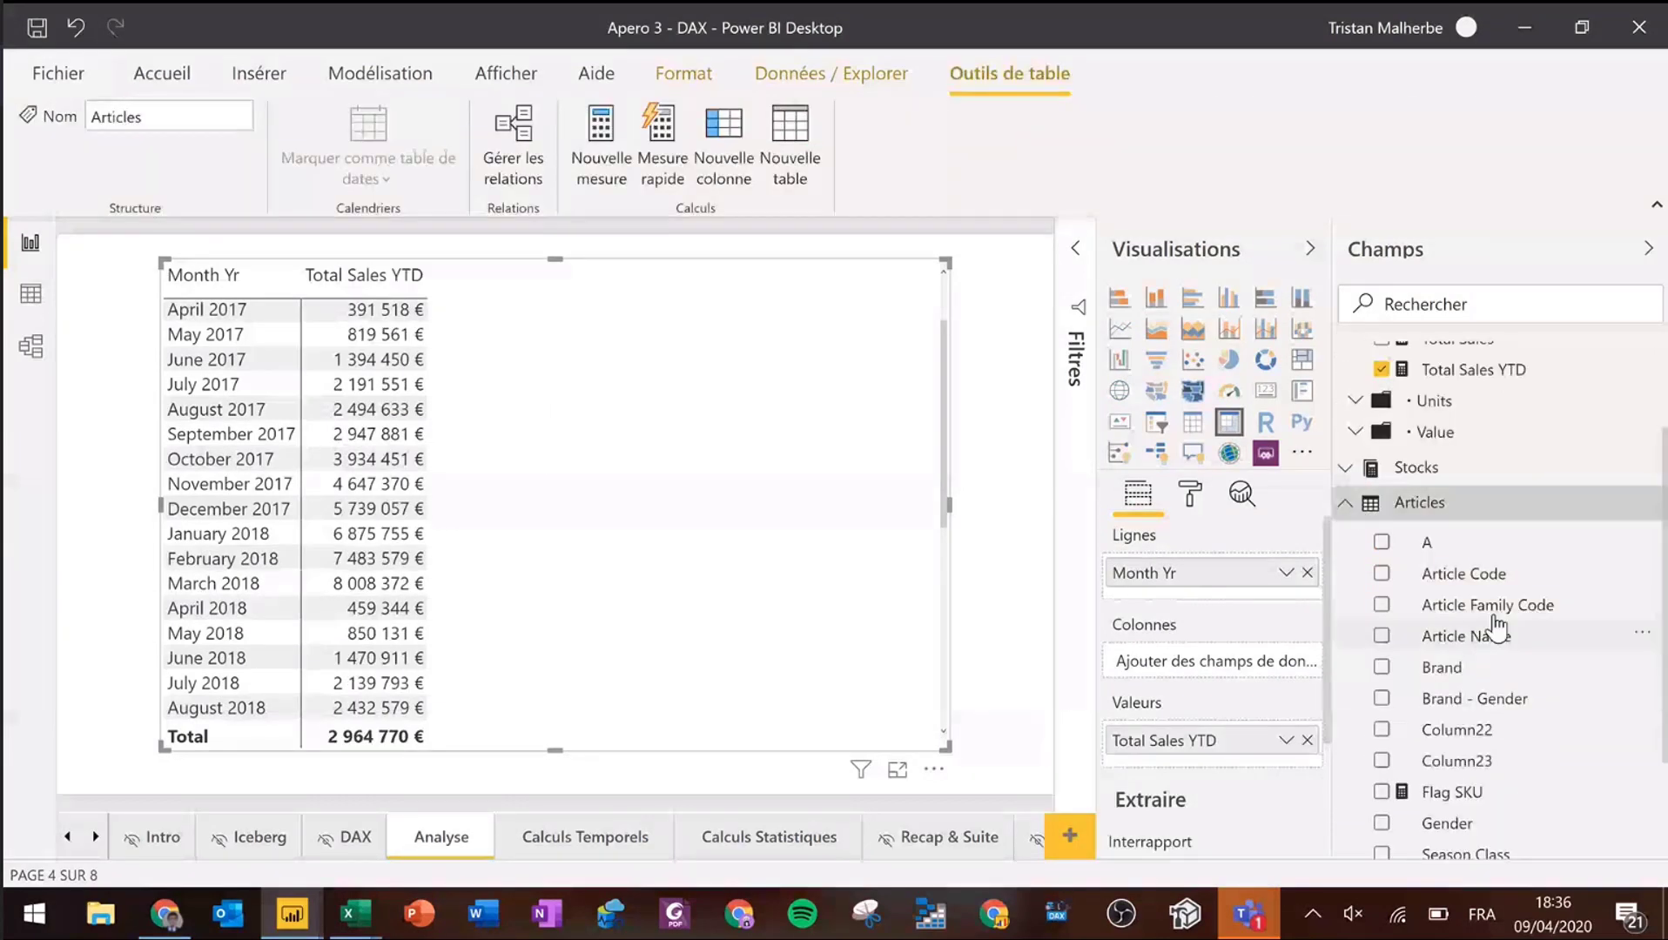
{"action": "left_click_drag", "start_coordinate": [1447, 688], "coordinate": [1229, 667]}
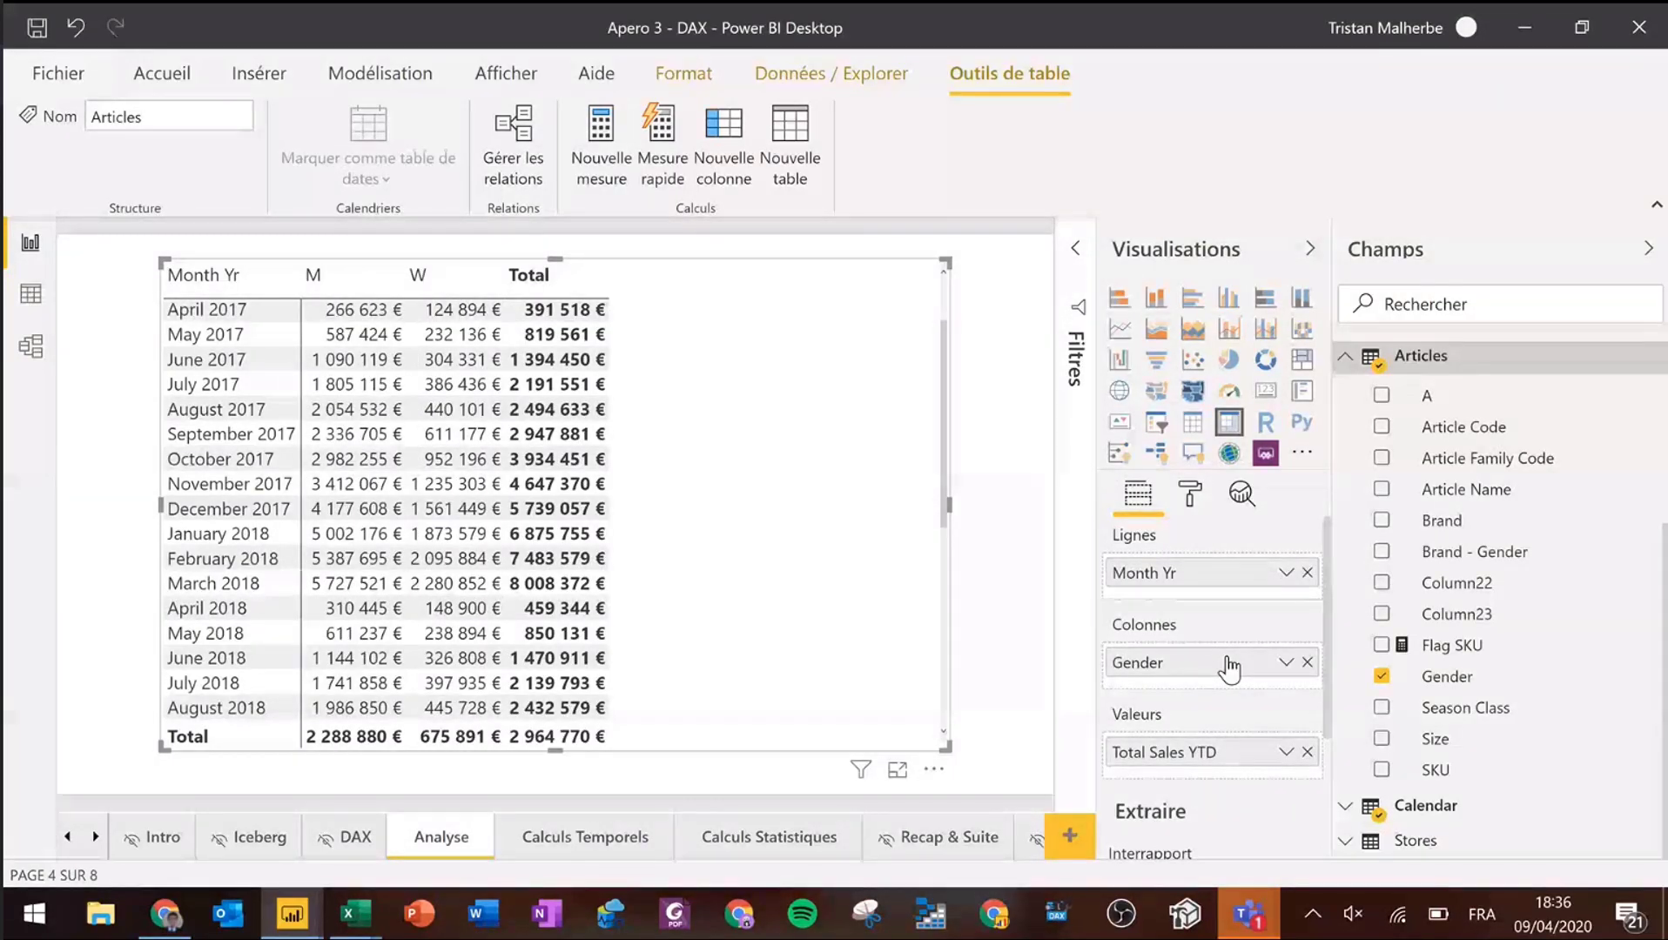
- Display the Total Sales YTD formula and change the measure name in it to Total Sales LY
{"action": "scroll", "coordinate": [1419, 579], "scroll_direction": "up", "scroll_amount": 3}
{"action": "left_click", "coordinate": [1436, 500]}
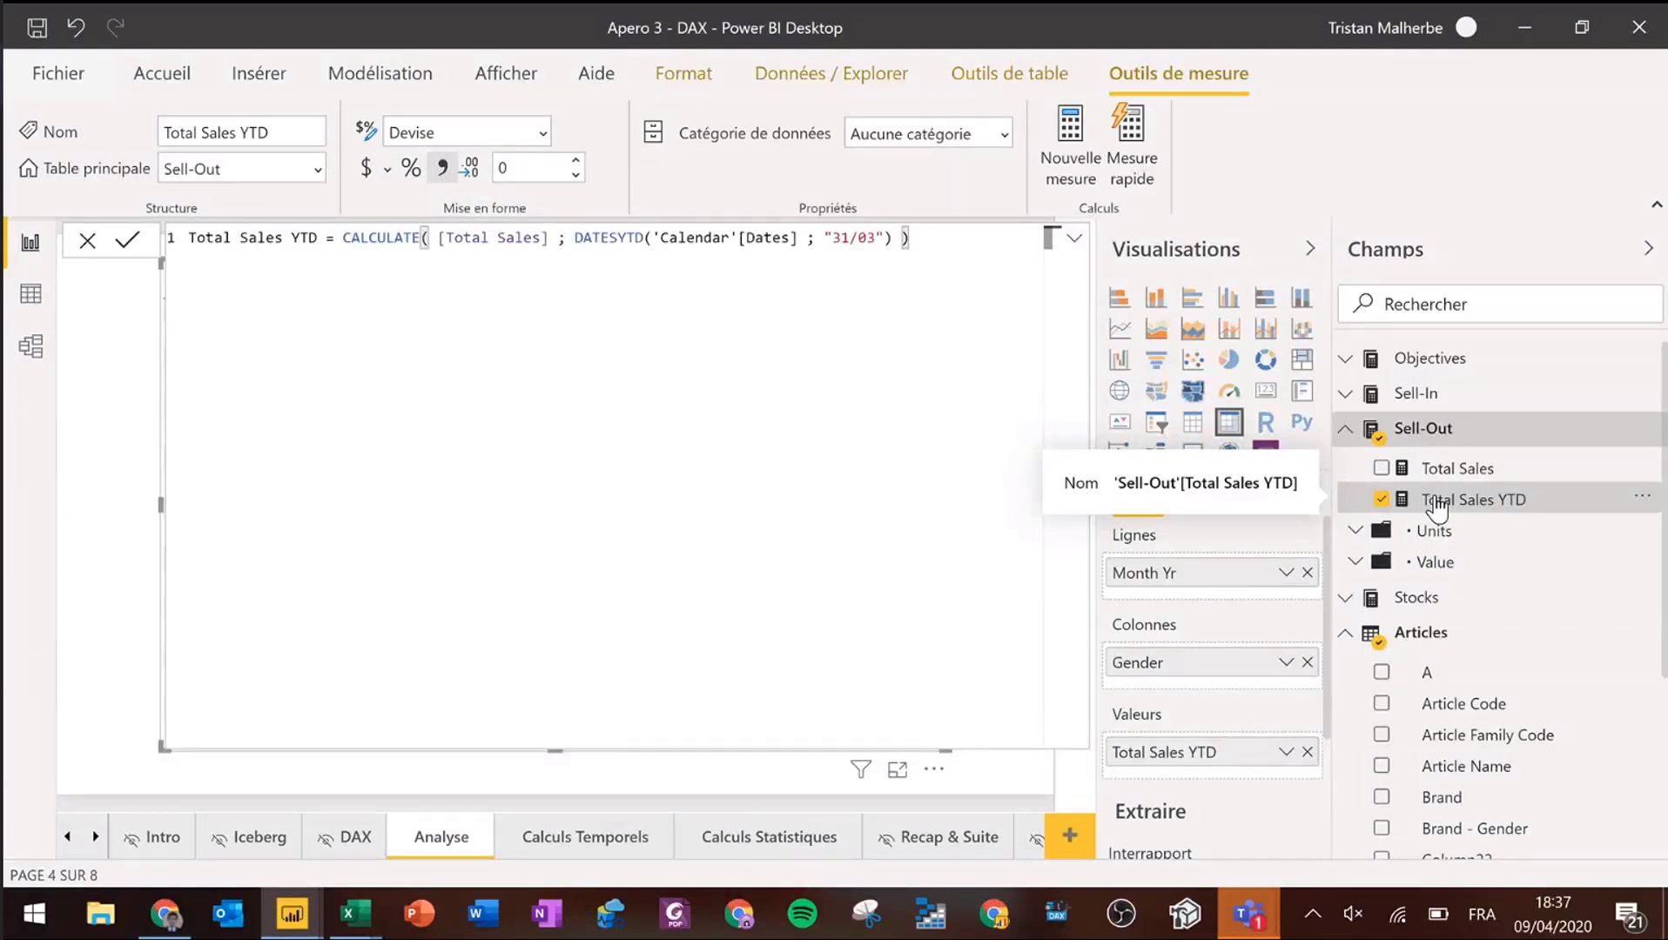
{"action": "left_click", "coordinate": [609, 239]}
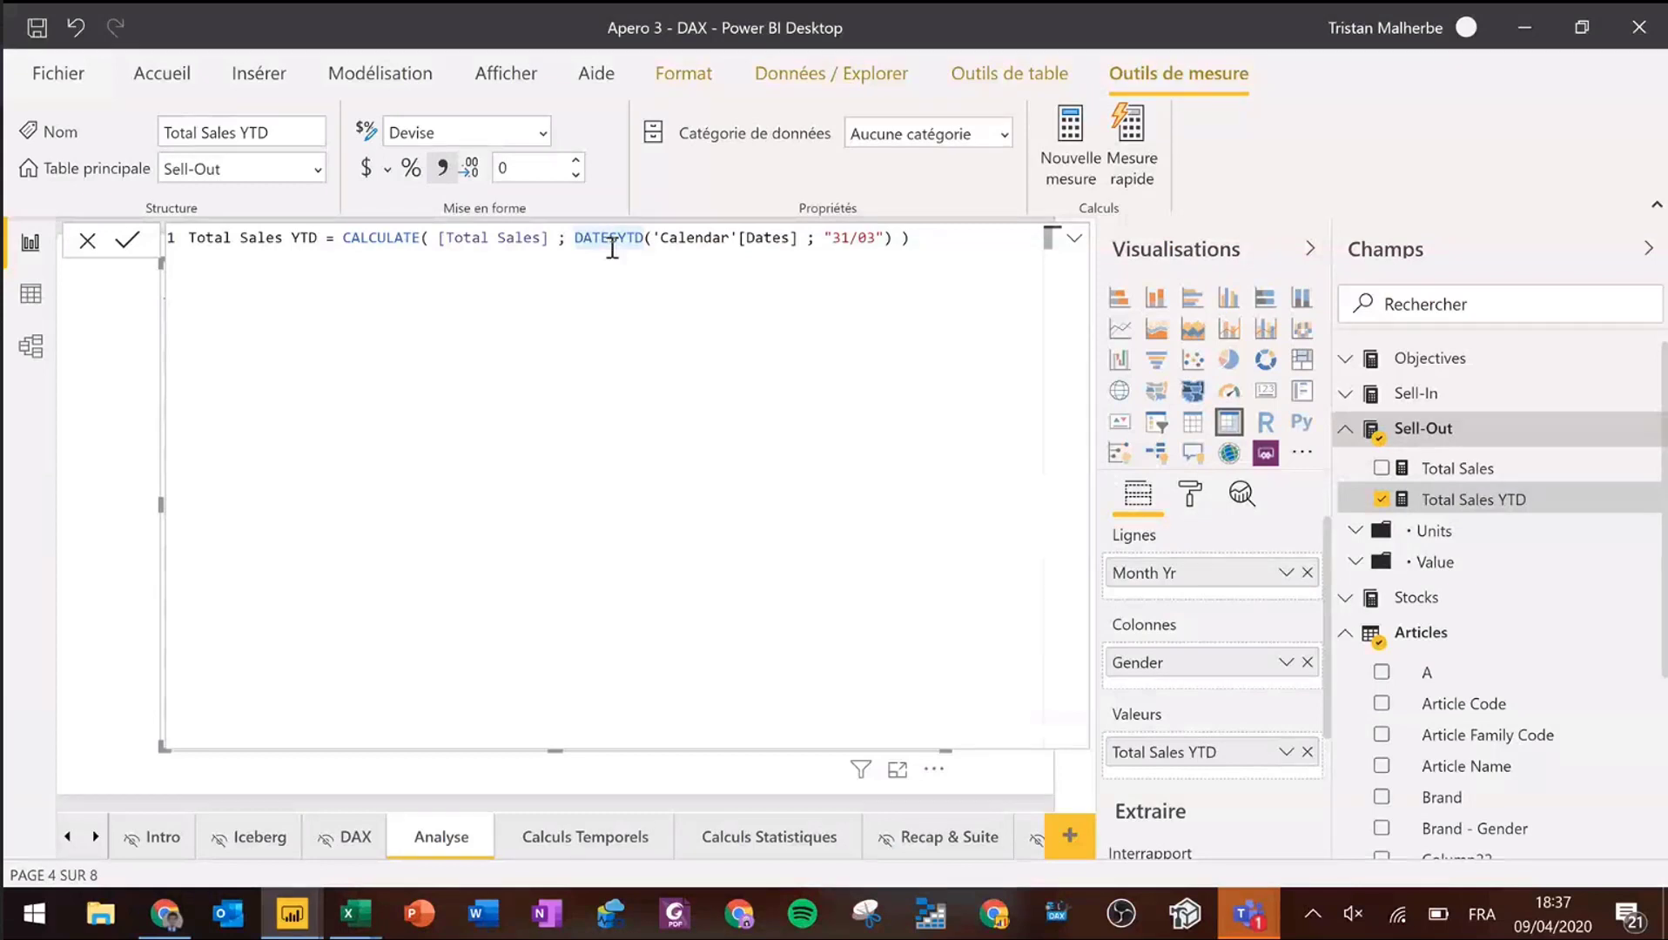
{"action": "left_click", "coordinate": [297, 247]}
{"action": "type", "text": "m"}
{"action": "type", "text": "Y"}
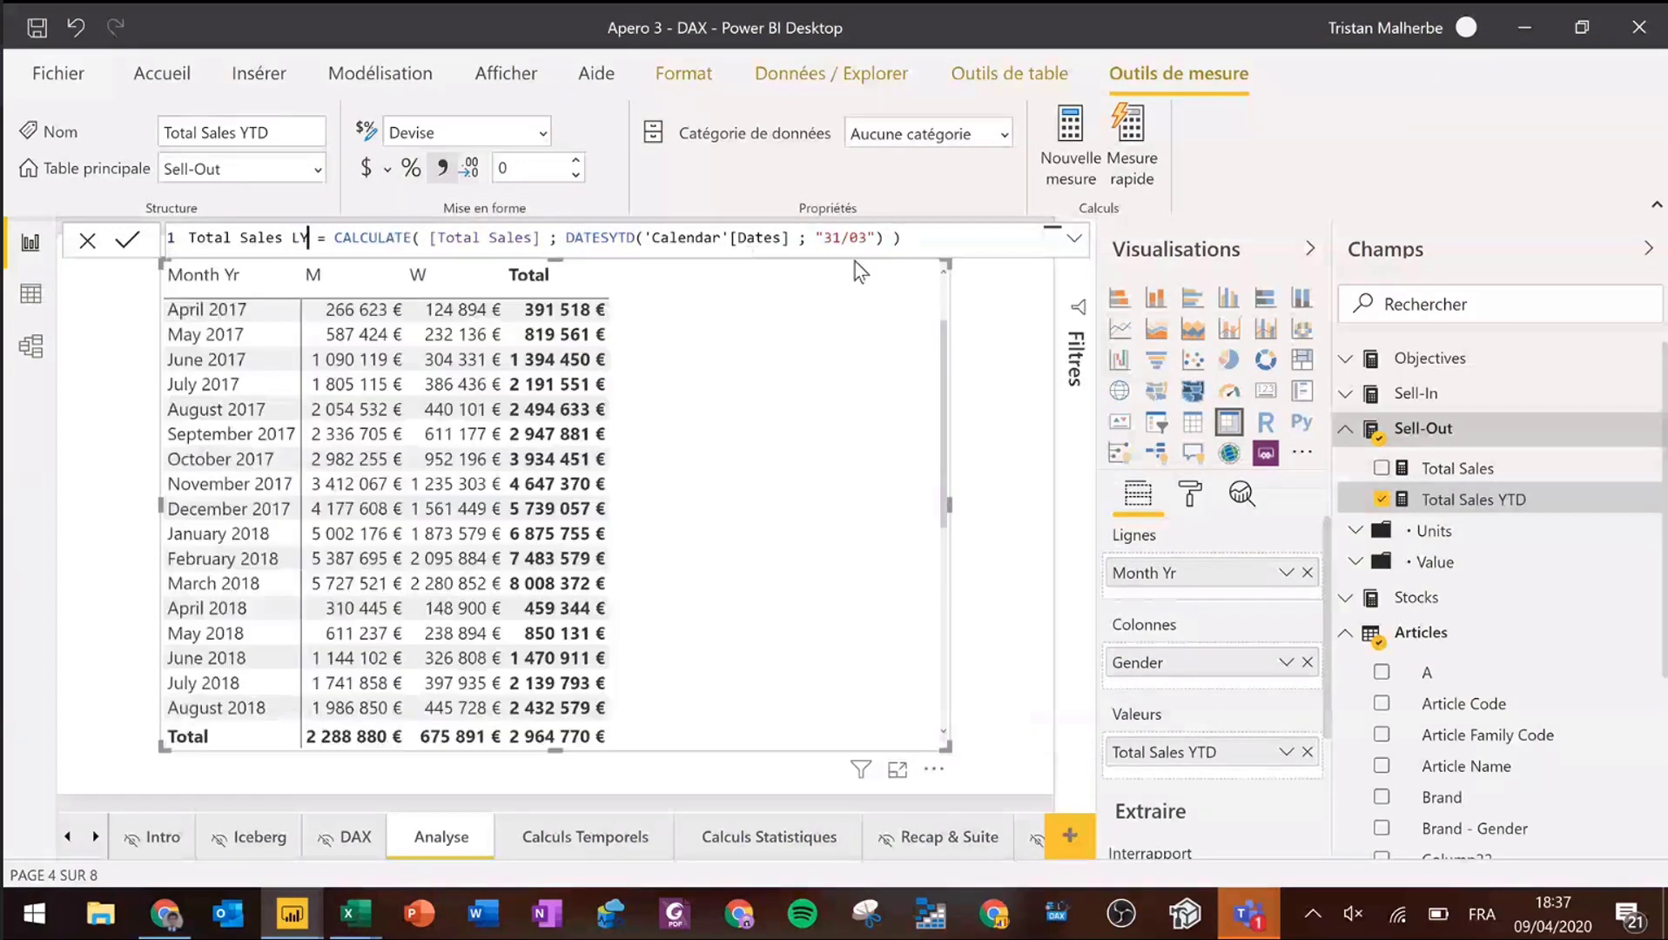
- Replace the DATESYTD filter in the Total Sales LY formula with SAMEPERIODLASTYEAR('Calendar'[Dates]) and commit the measure
{"action": "left_click_drag", "start_coordinate": [902, 238], "coordinate": [565, 237]}
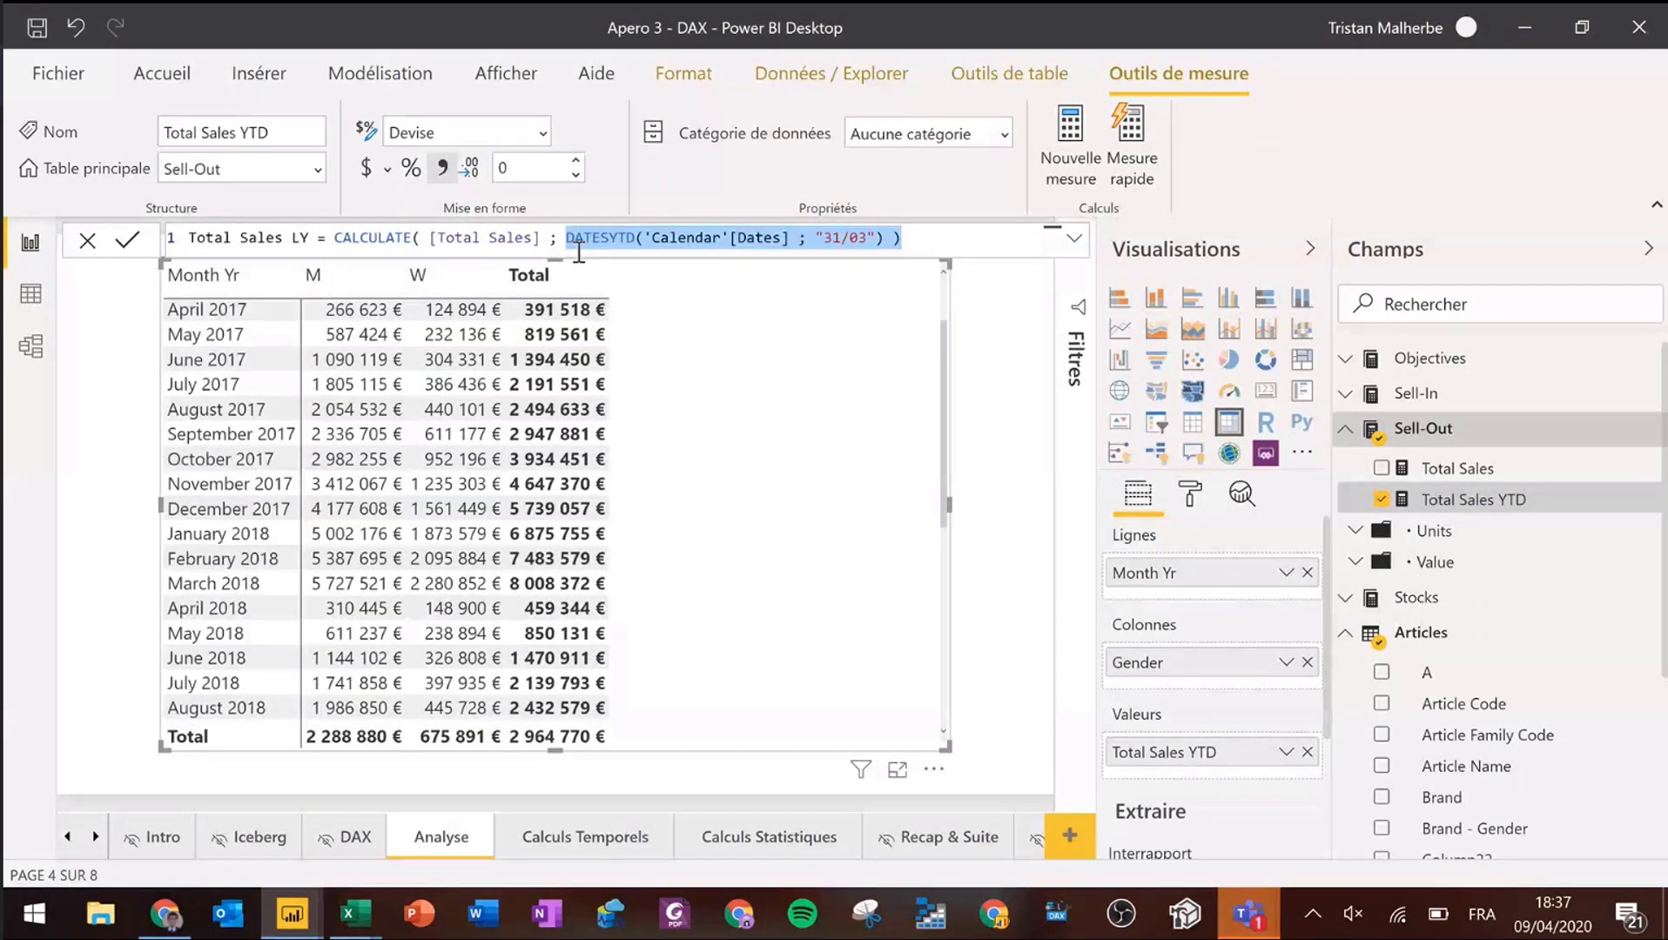
{"action": "type", "text": "Same"}
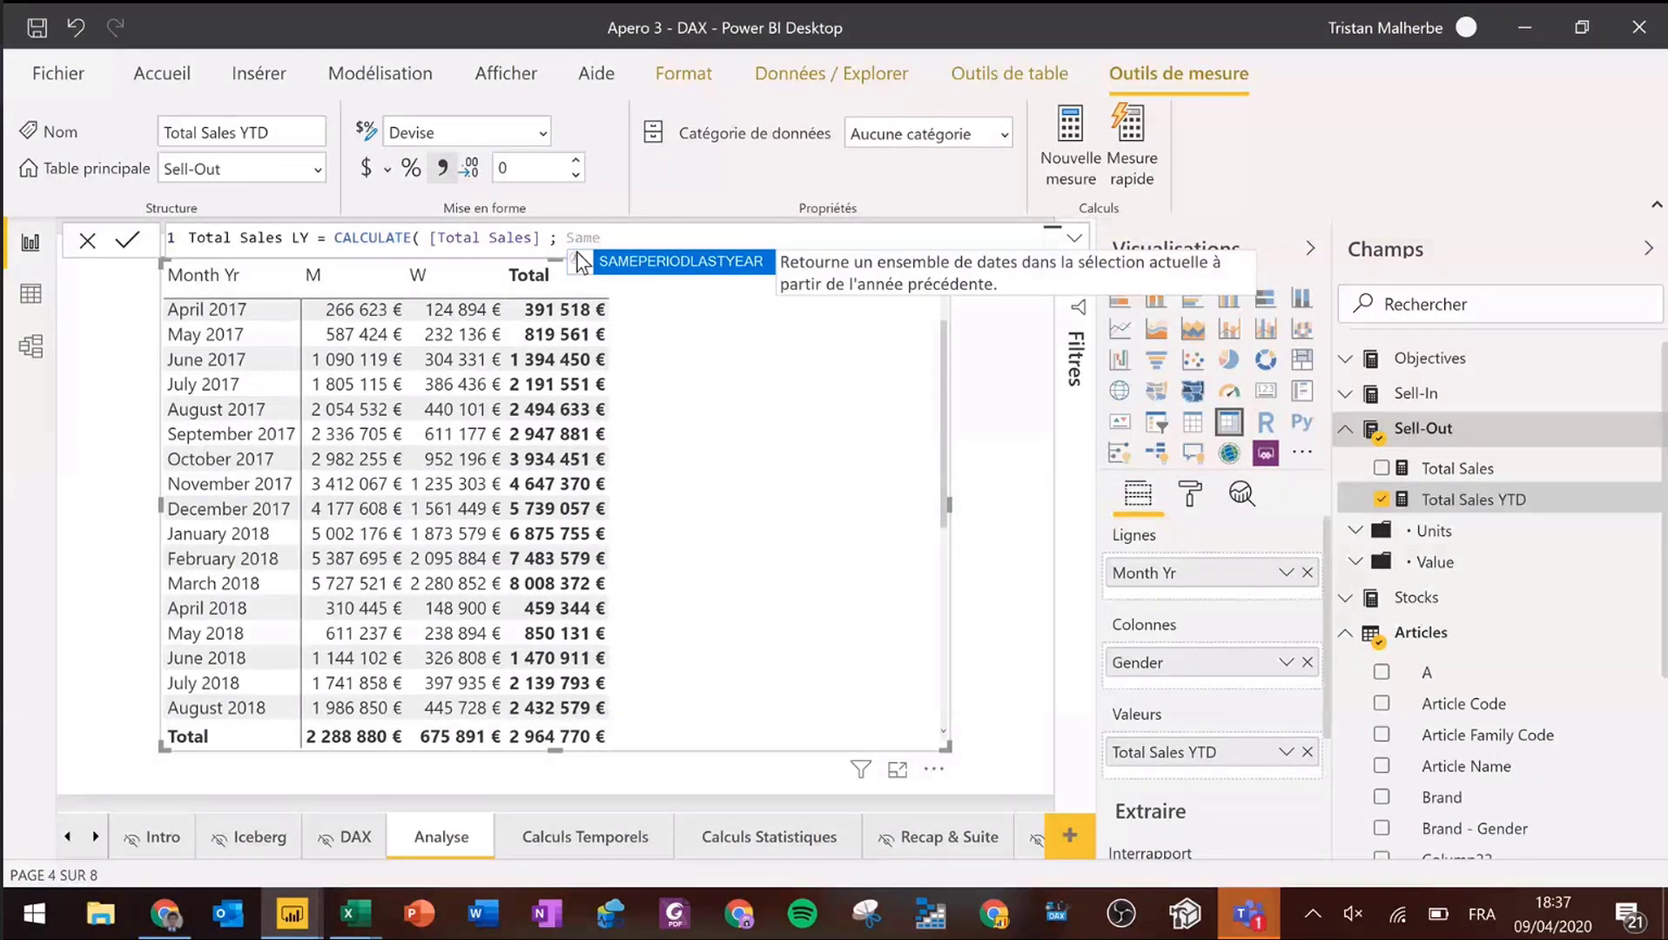
{"action": "key", "text": "Tab"}
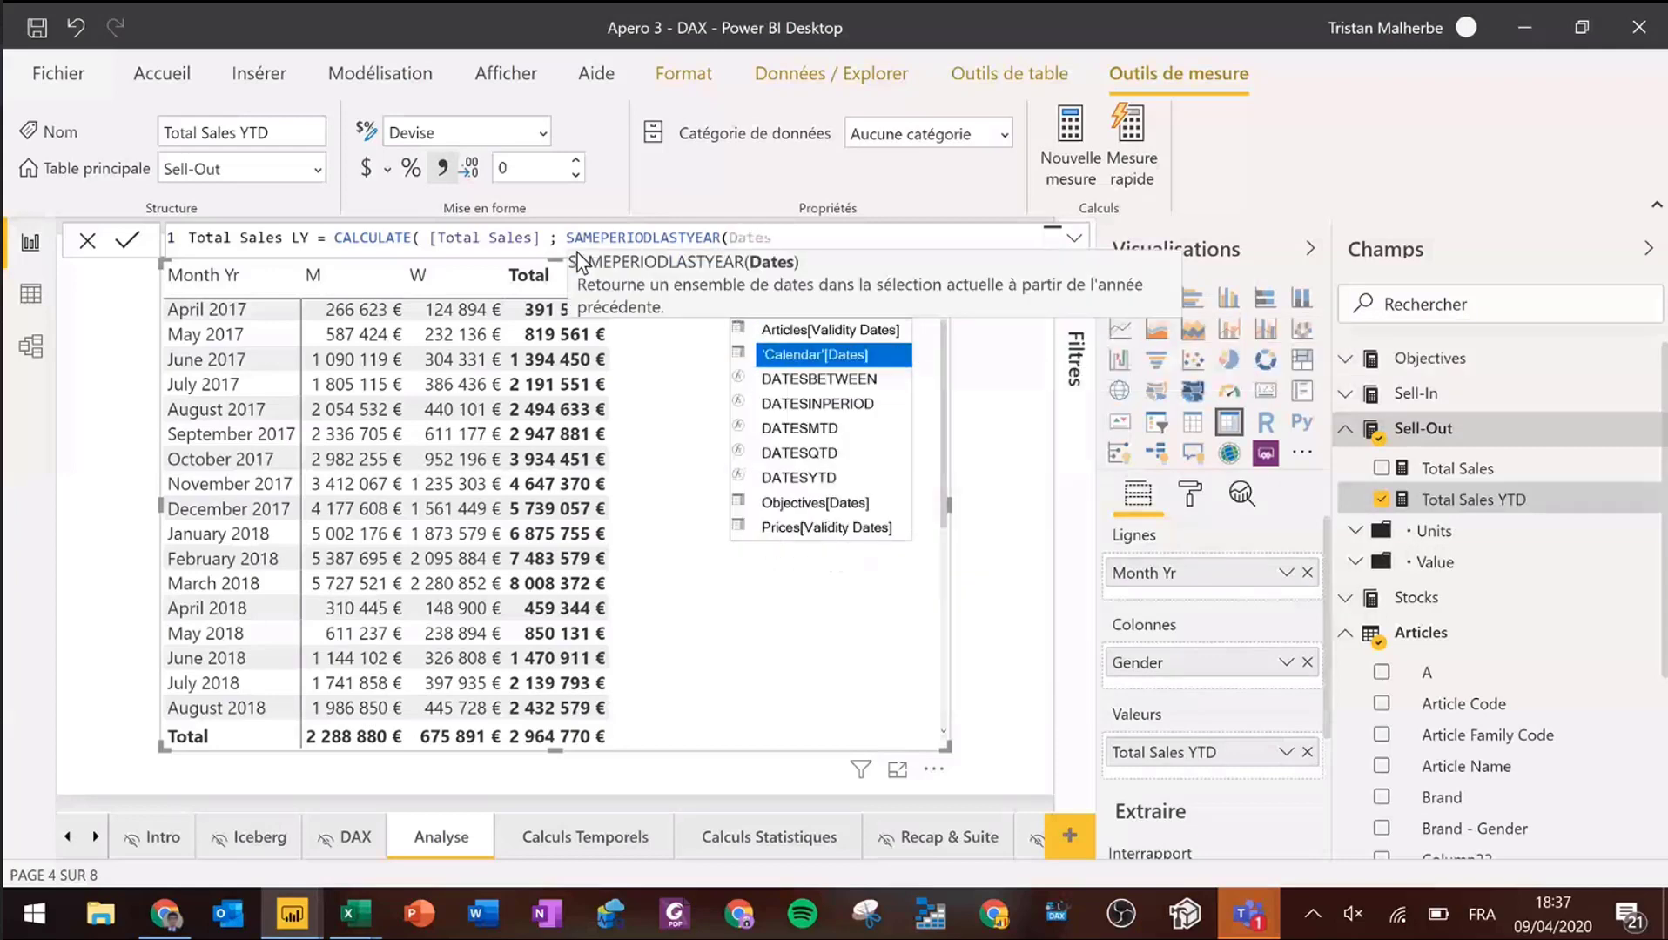
{"action": "key", "text": "Tab"}
{"action": "type", "text": ") )"}
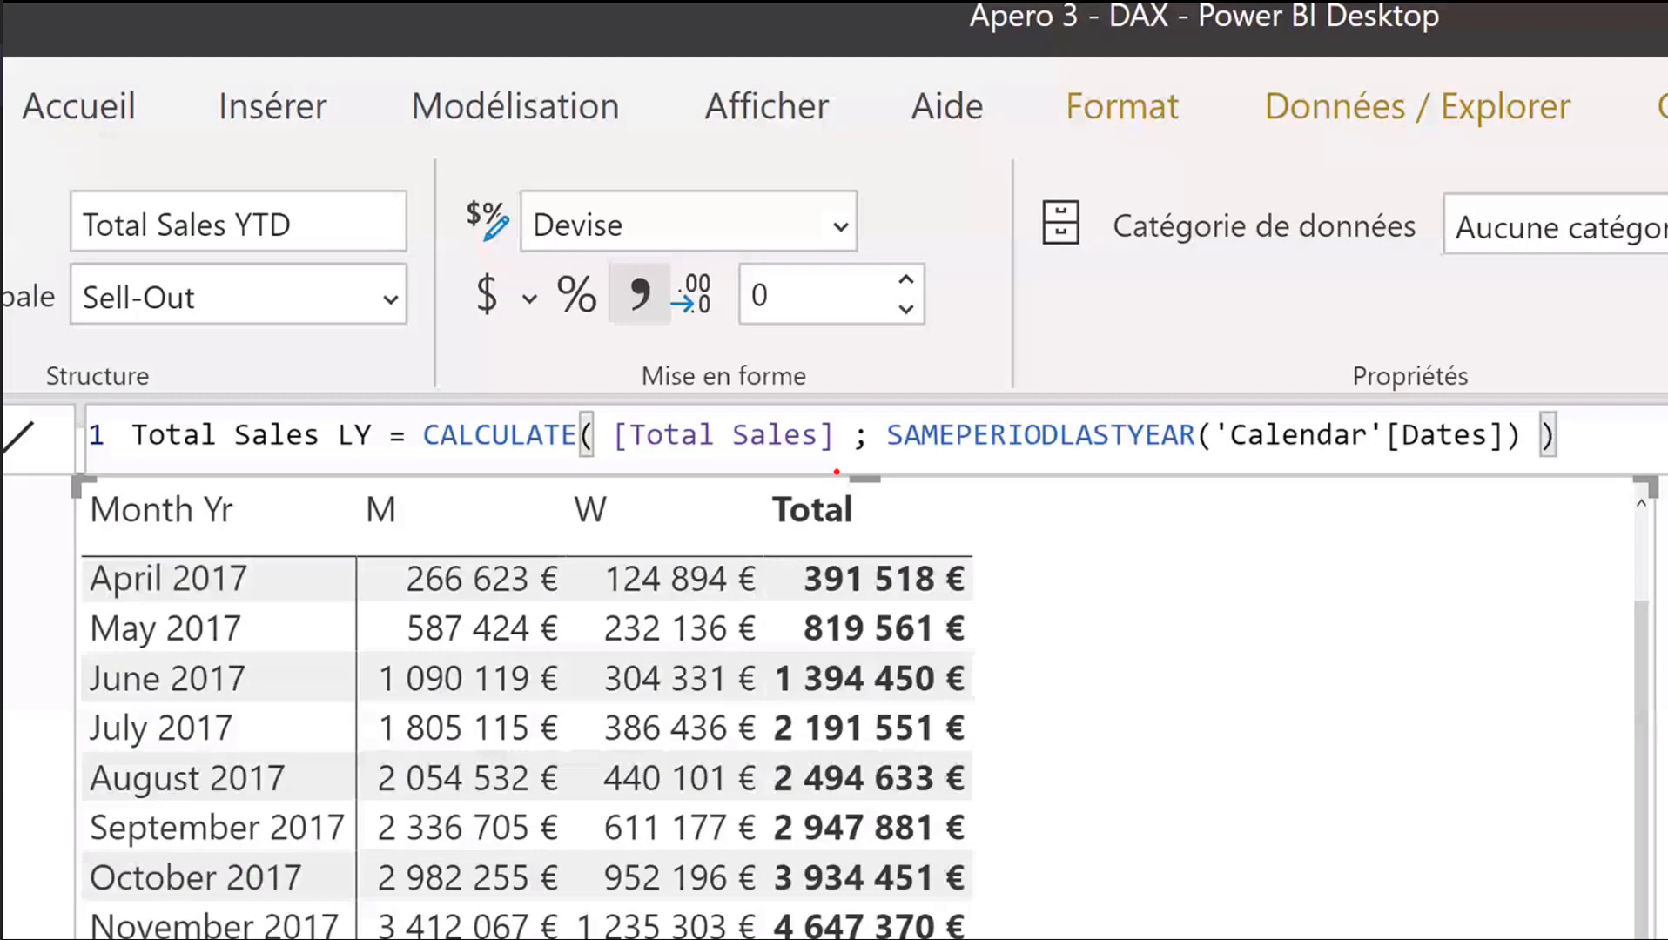
{"action": "key", "text": "Escape"}
{"action": "key", "text": "Return"}
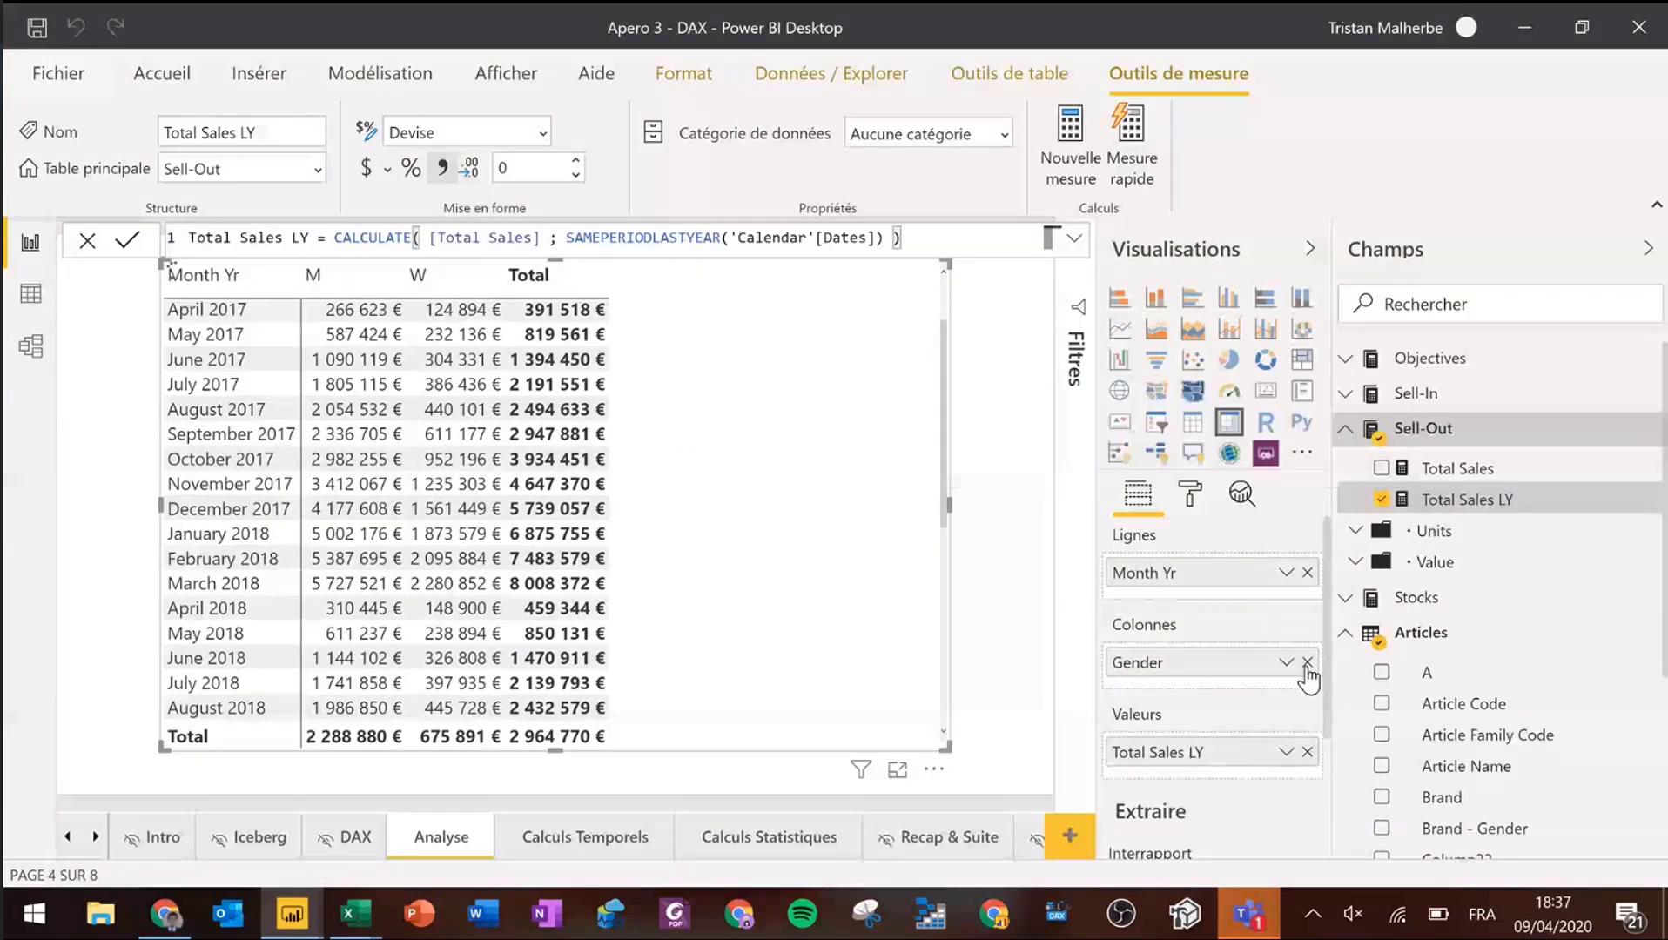
- Remove Gender from the matrix columns and add Total Sales ahead of Total Sales LY to compare them by month
{"action": "left_click", "coordinate": [1306, 663]}
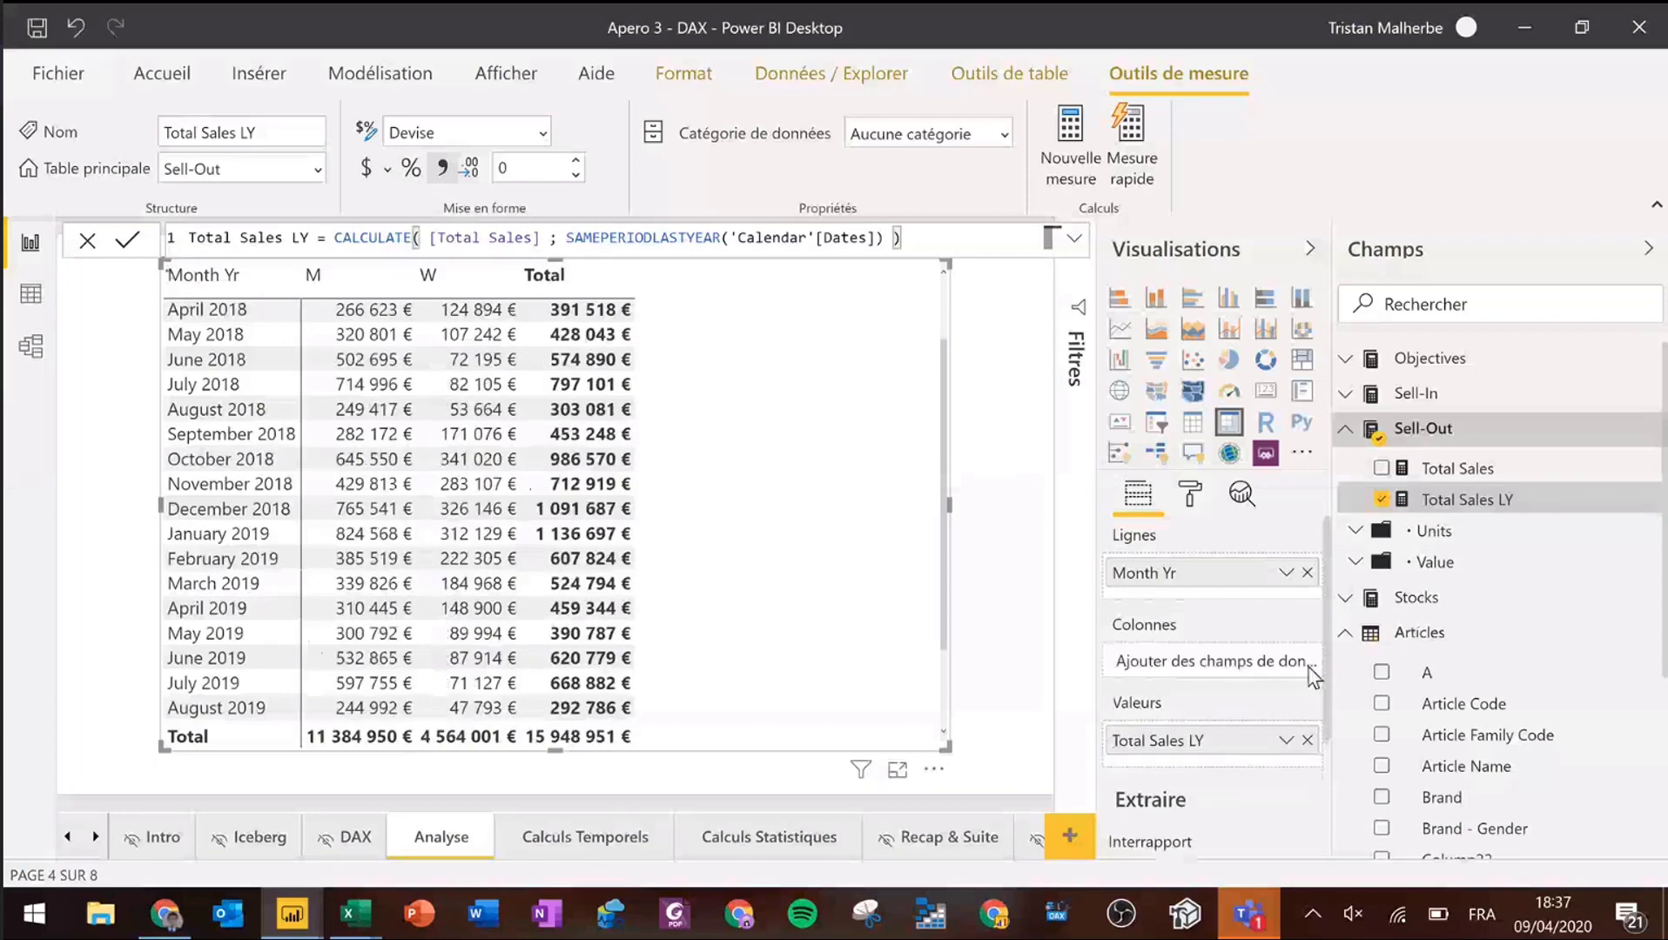
{"action": "left_click_drag", "start_coordinate": [1457, 467], "coordinate": [1250, 742]}
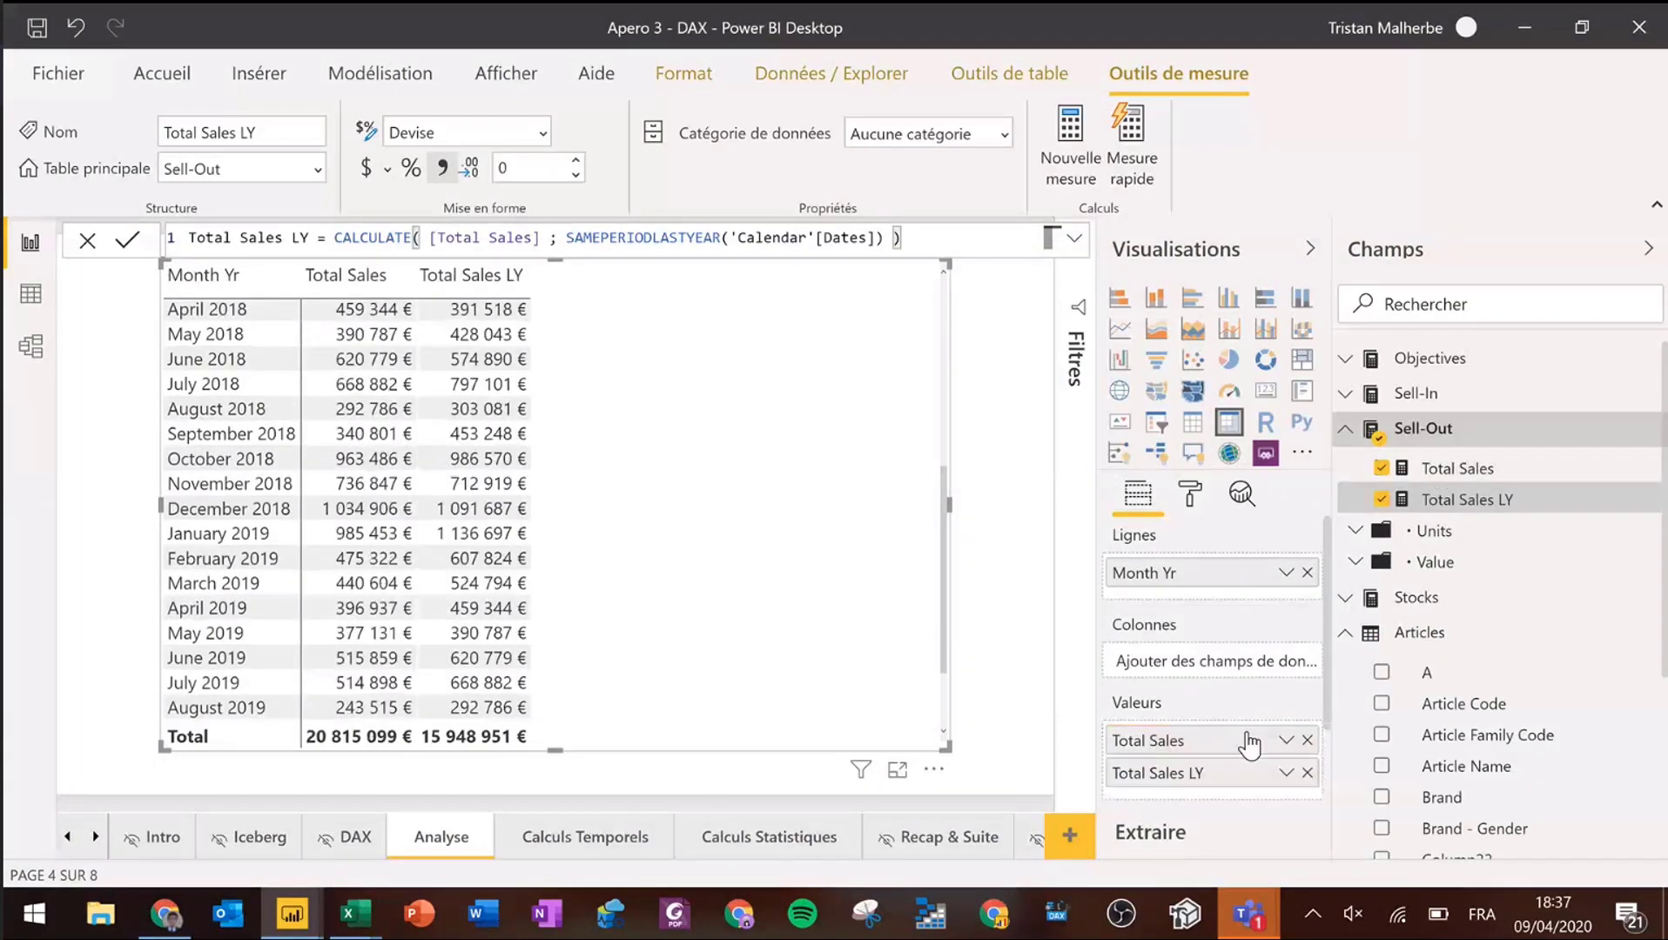
{"action": "scroll", "coordinate": [760, 533], "scroll_direction": "up", "scroll_amount": 5}
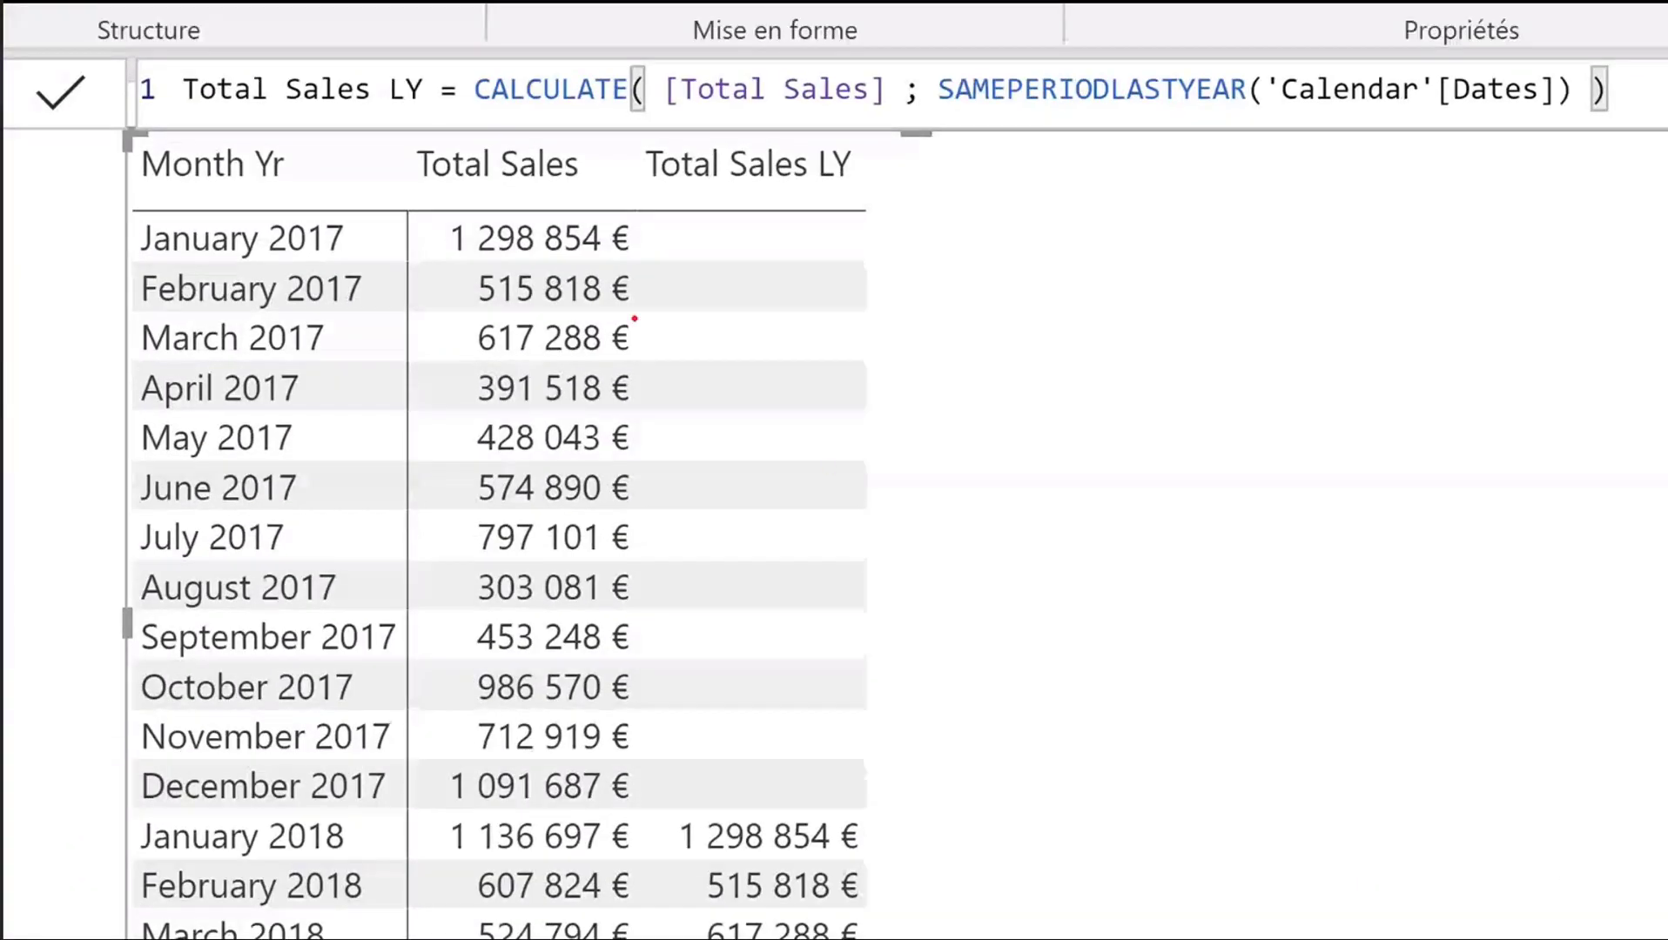
{"action": "left_click_drag", "start_coordinate": [174, 107], "coordinate": [422, 112]}
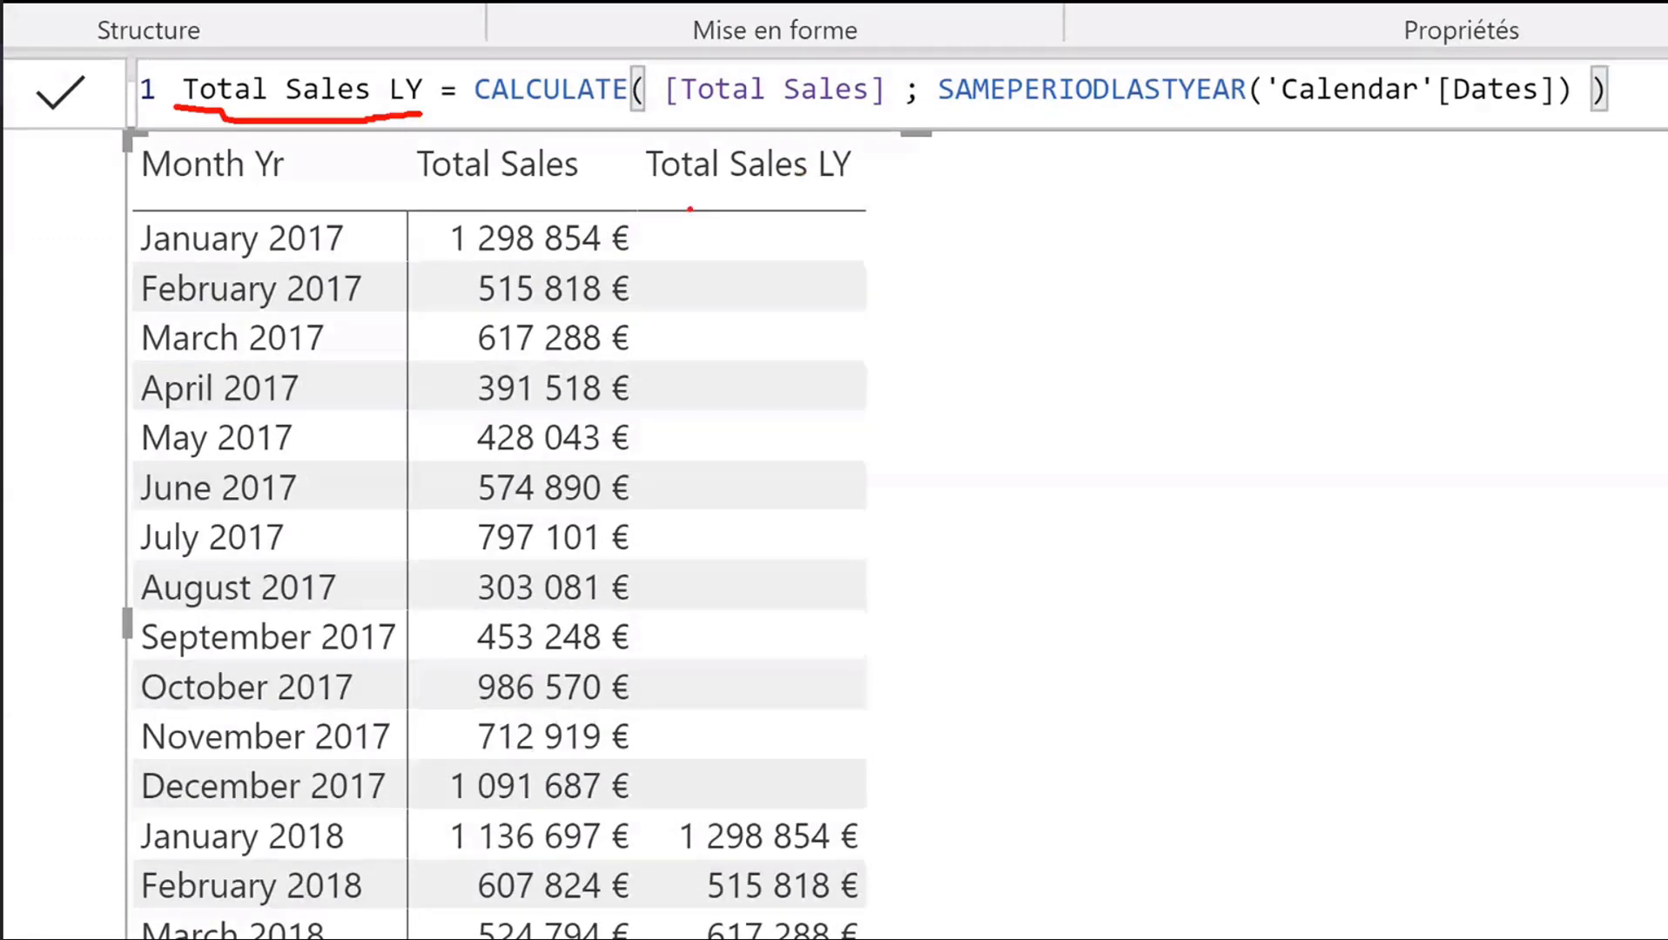
- Box and cross out the empty 2017 cells of the Total Sales LY column, and erase the annotations
{"action": "left_click_drag", "start_coordinate": [644, 215], "coordinate": [868, 808]}
{"action": "mouse_move", "coordinate": [668, 808]}
{"action": "left_mouse_down"}
{"action": "mouse_move", "coordinate": [889, 179]}
{"action": "mouse_move", "coordinate": [873, 190]}
{"action": "left_mouse_up"}
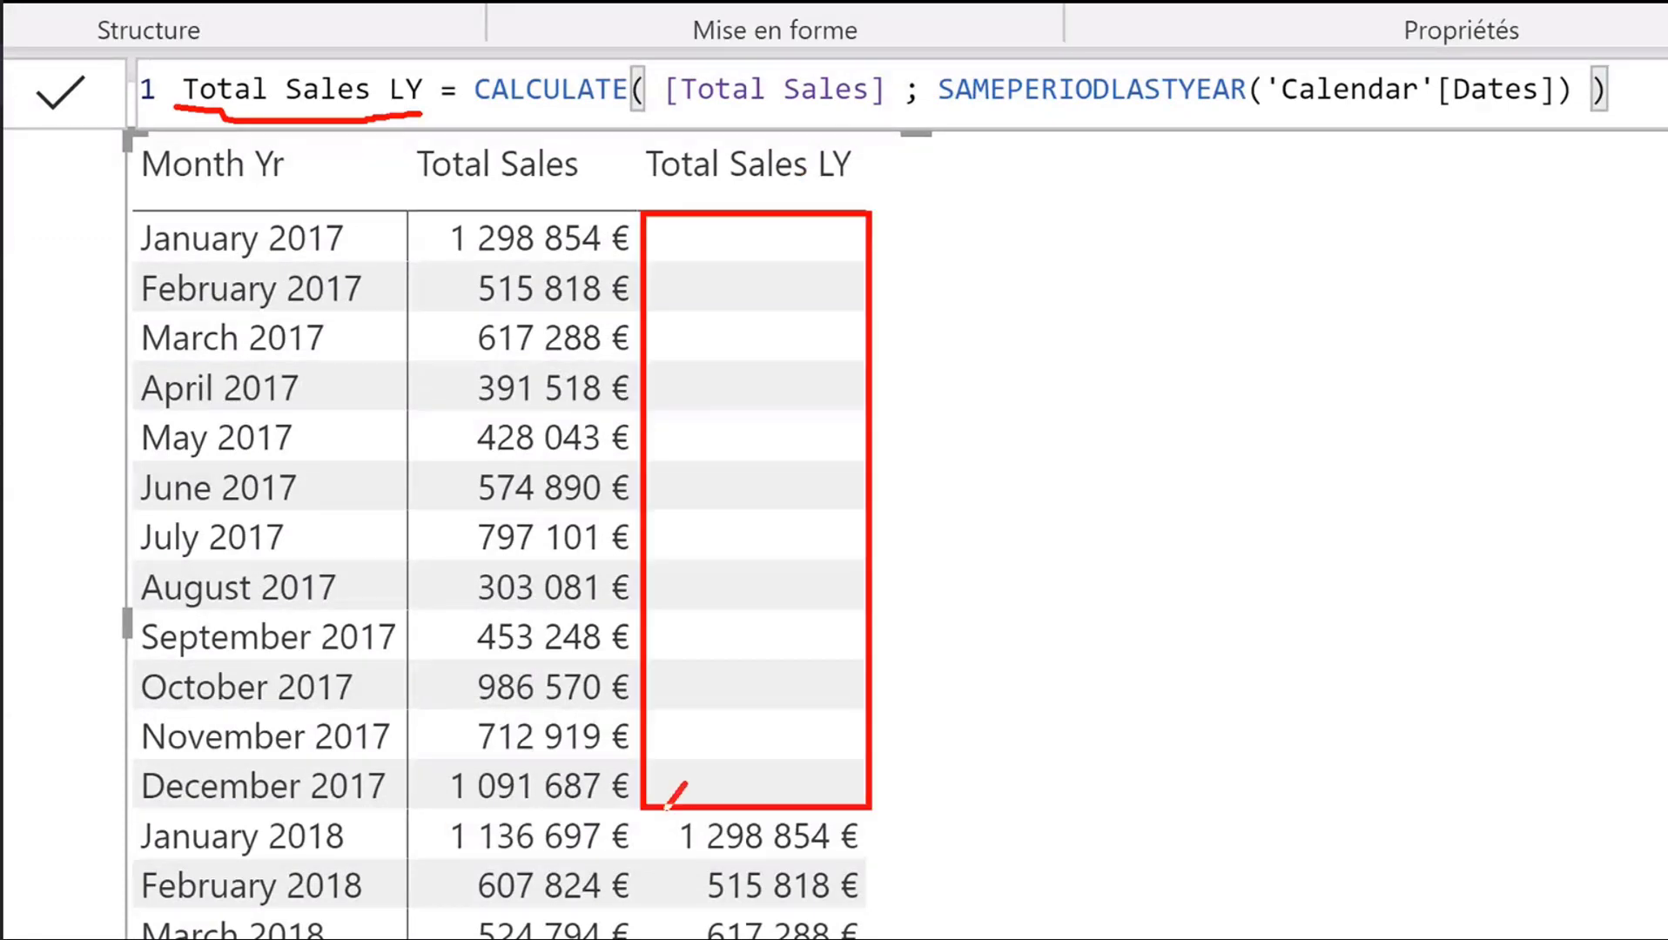
{"action": "left_click_drag", "start_coordinate": [645, 218], "coordinate": [887, 820]}
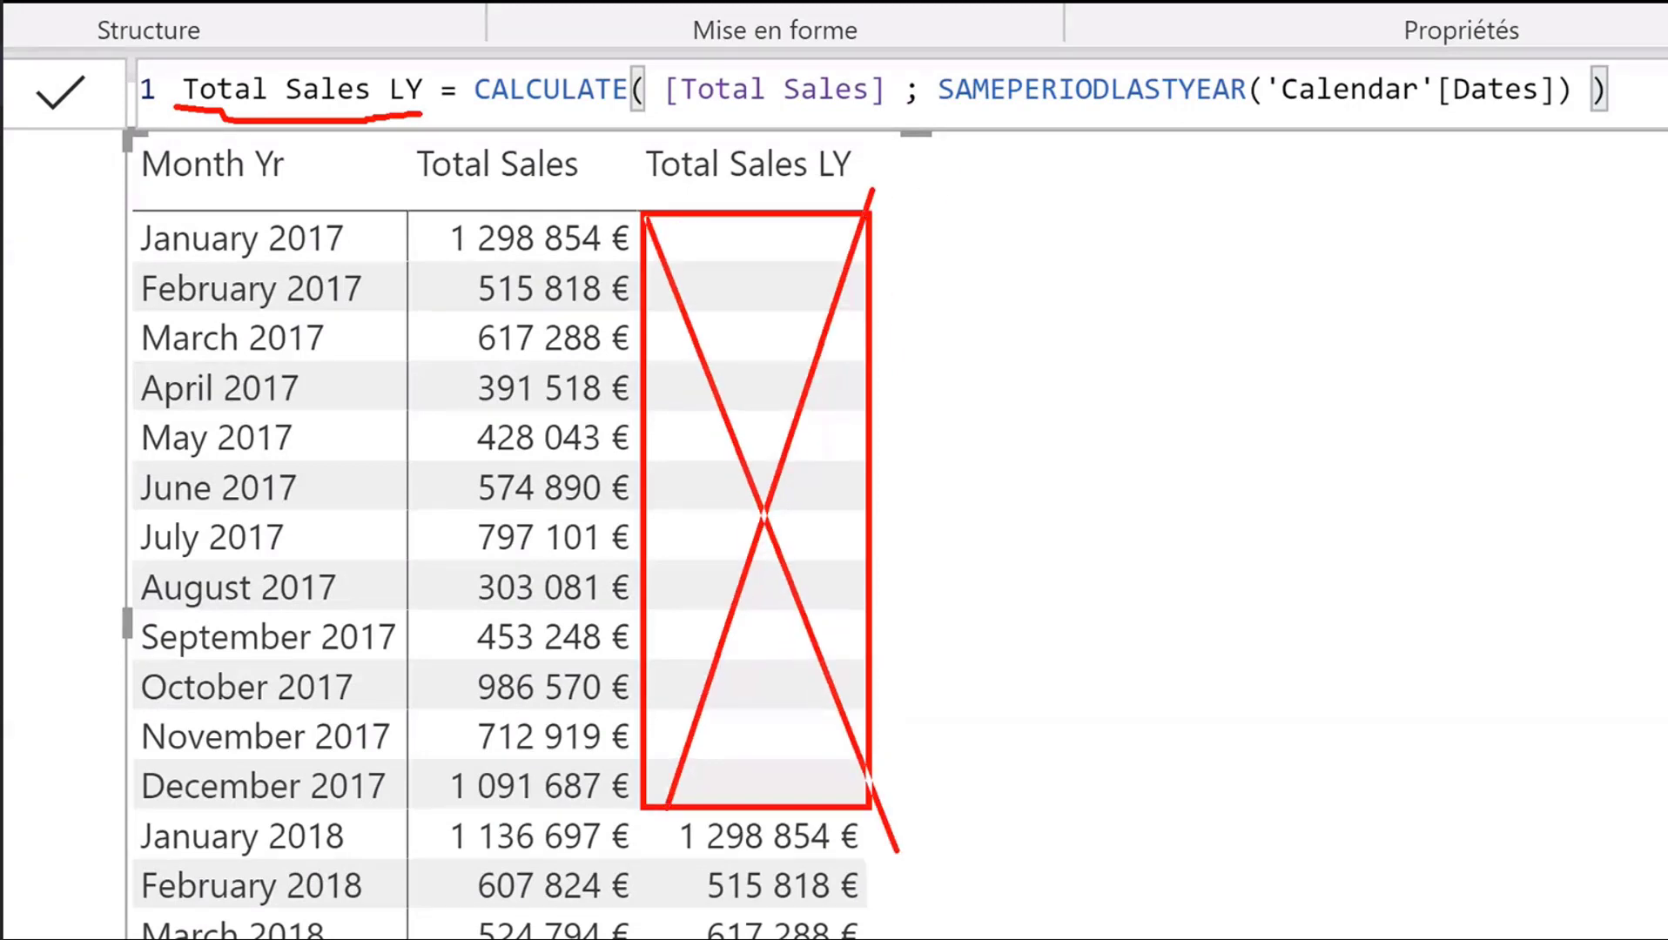
{"action": "key", "text": "e"}
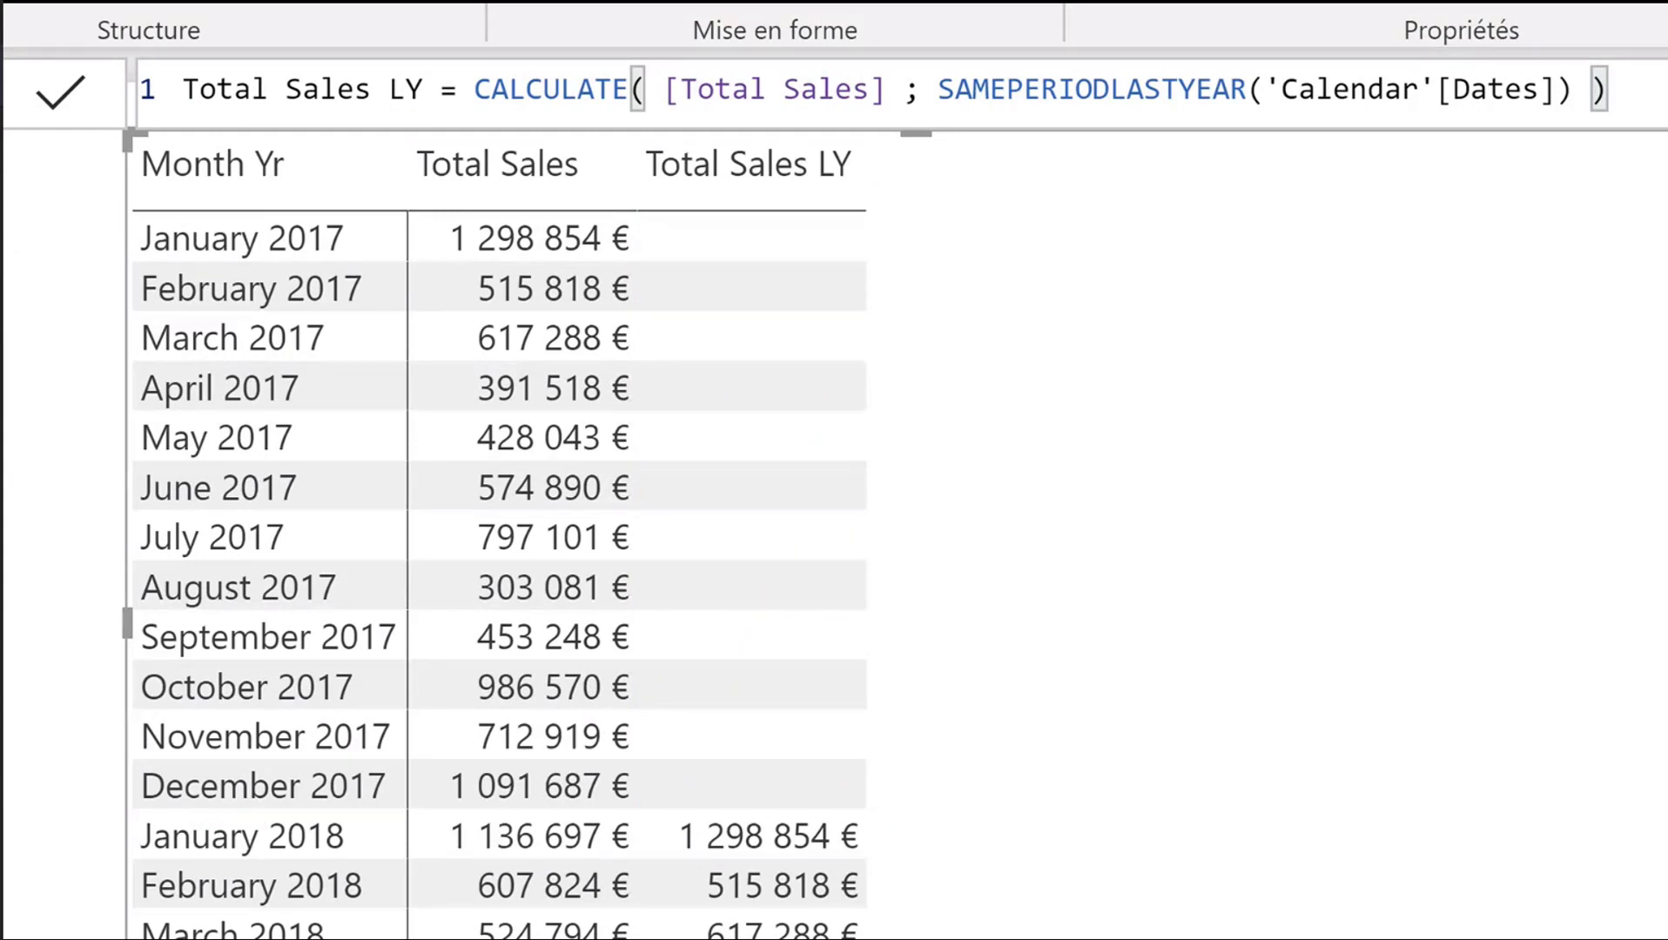
- Box the January 2018 Total Sales LY value and draw an arrow to it from the January 2017 Total Sales
{"action": "left_click_drag", "start_coordinate": [657, 804], "coordinate": [894, 858]}
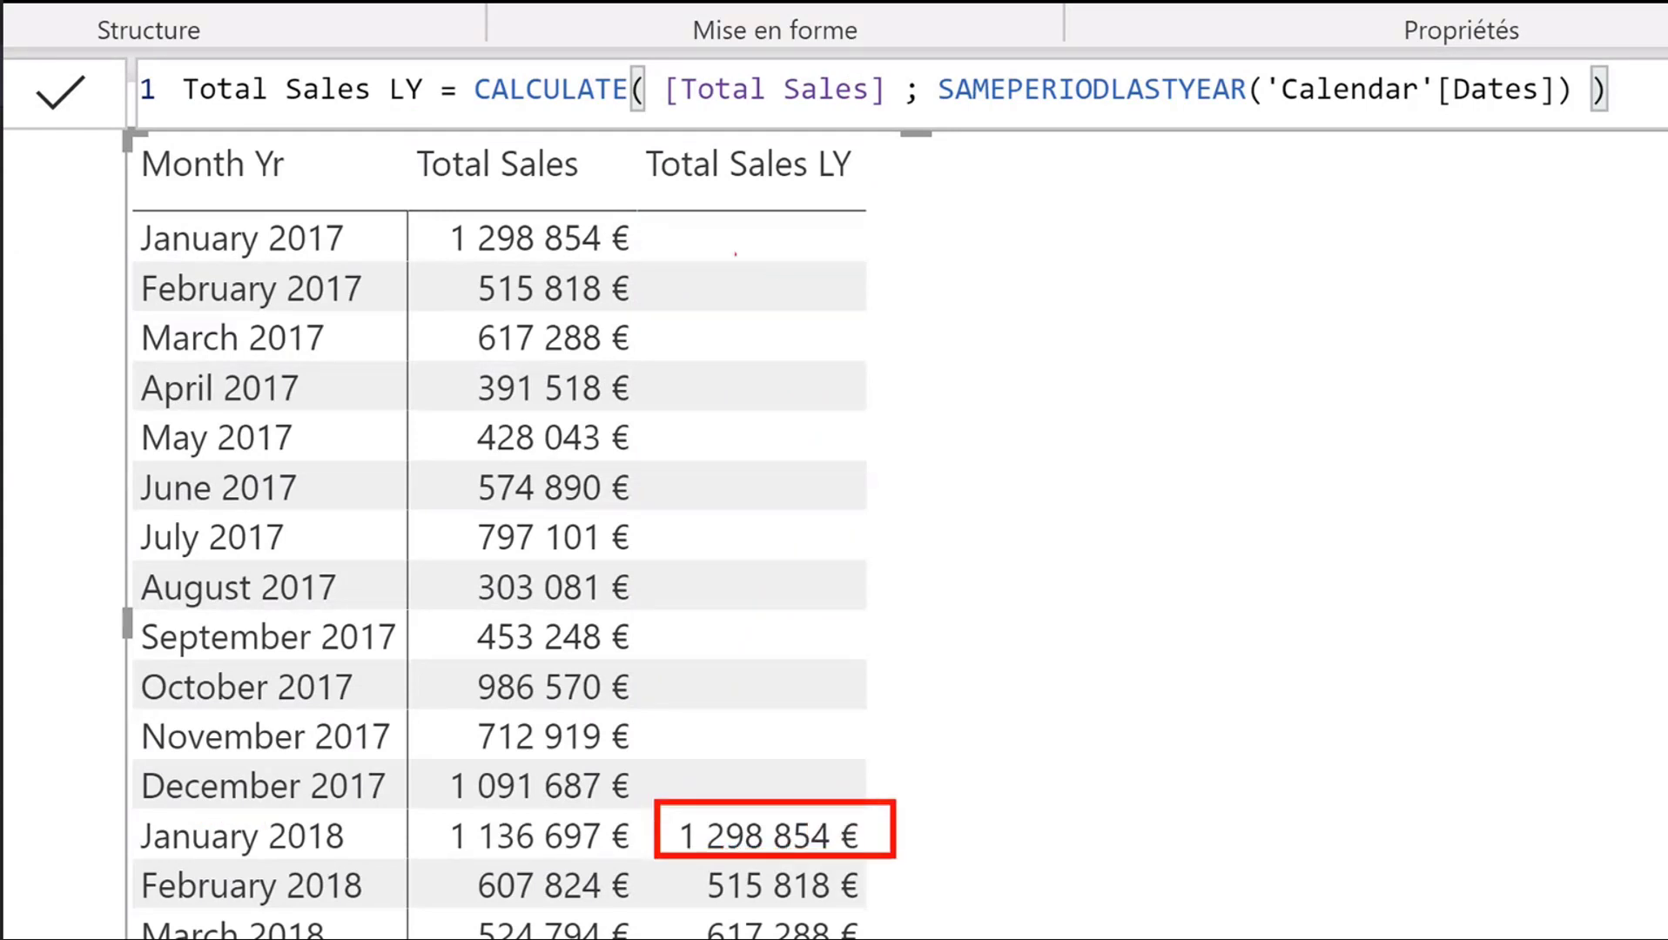
{"action": "mouse_move", "coordinate": [642, 241]}
{"action": "left_mouse_down"}
{"action": "mouse_move", "coordinate": [777, 319]}
{"action": "mouse_move", "coordinate": [774, 798]}
{"action": "mouse_move", "coordinate": [889, 718]}
{"action": "left_mouse_up"}
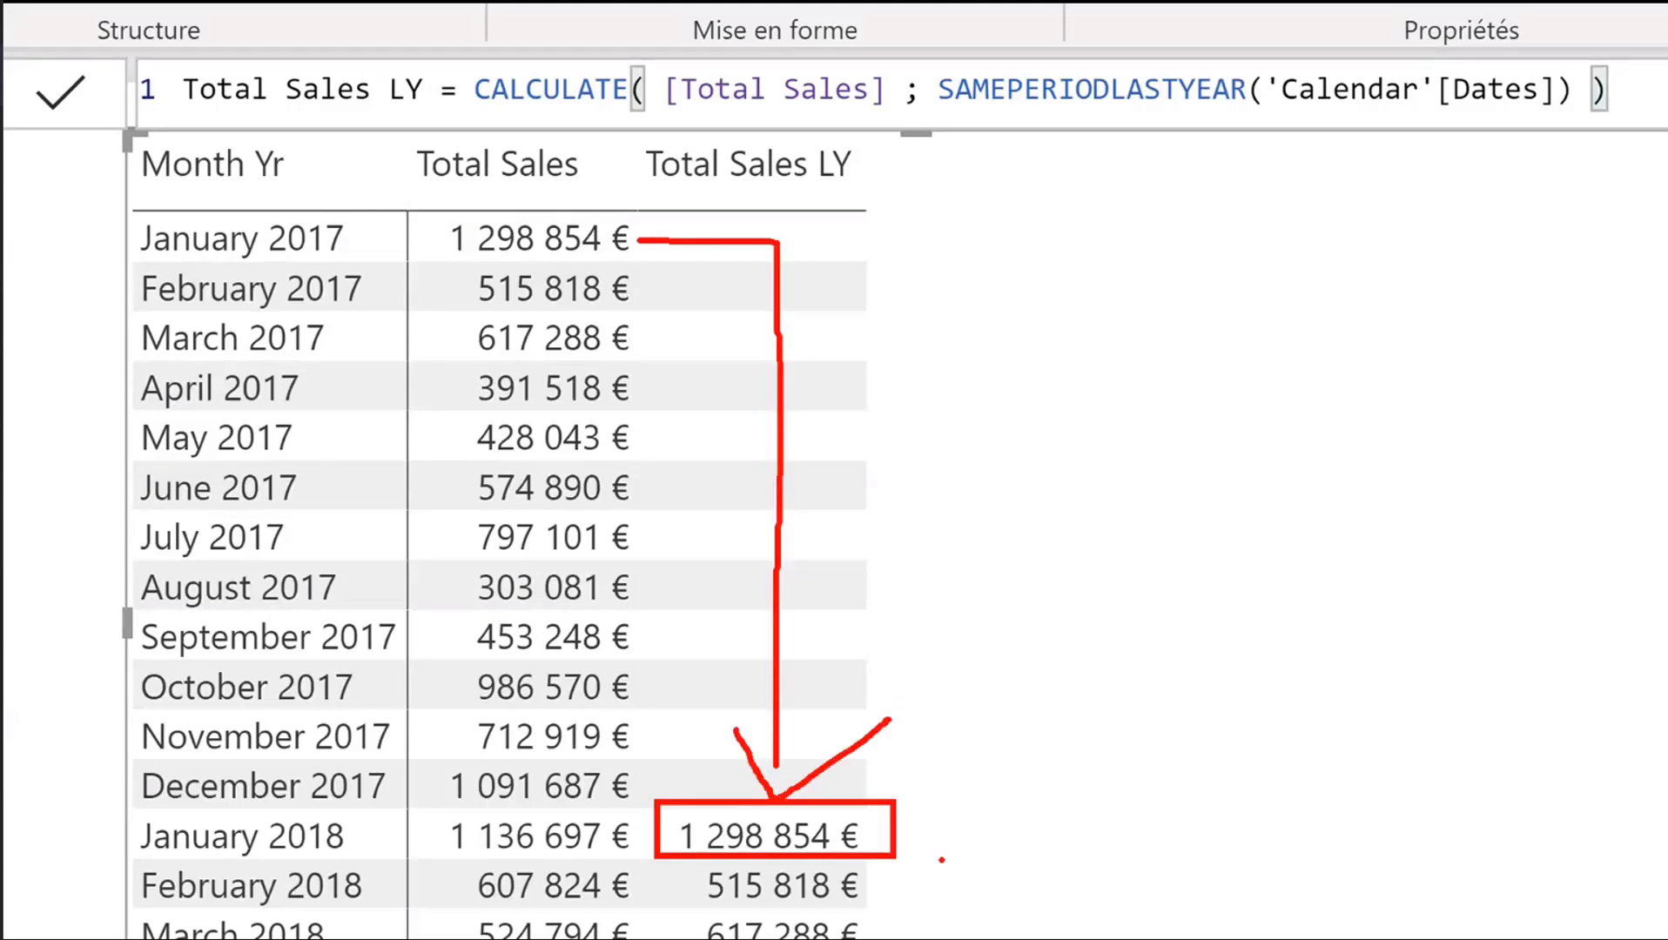
{"action": "left_click_drag", "start_coordinate": [905, 842], "coordinate": [1023, 843]}
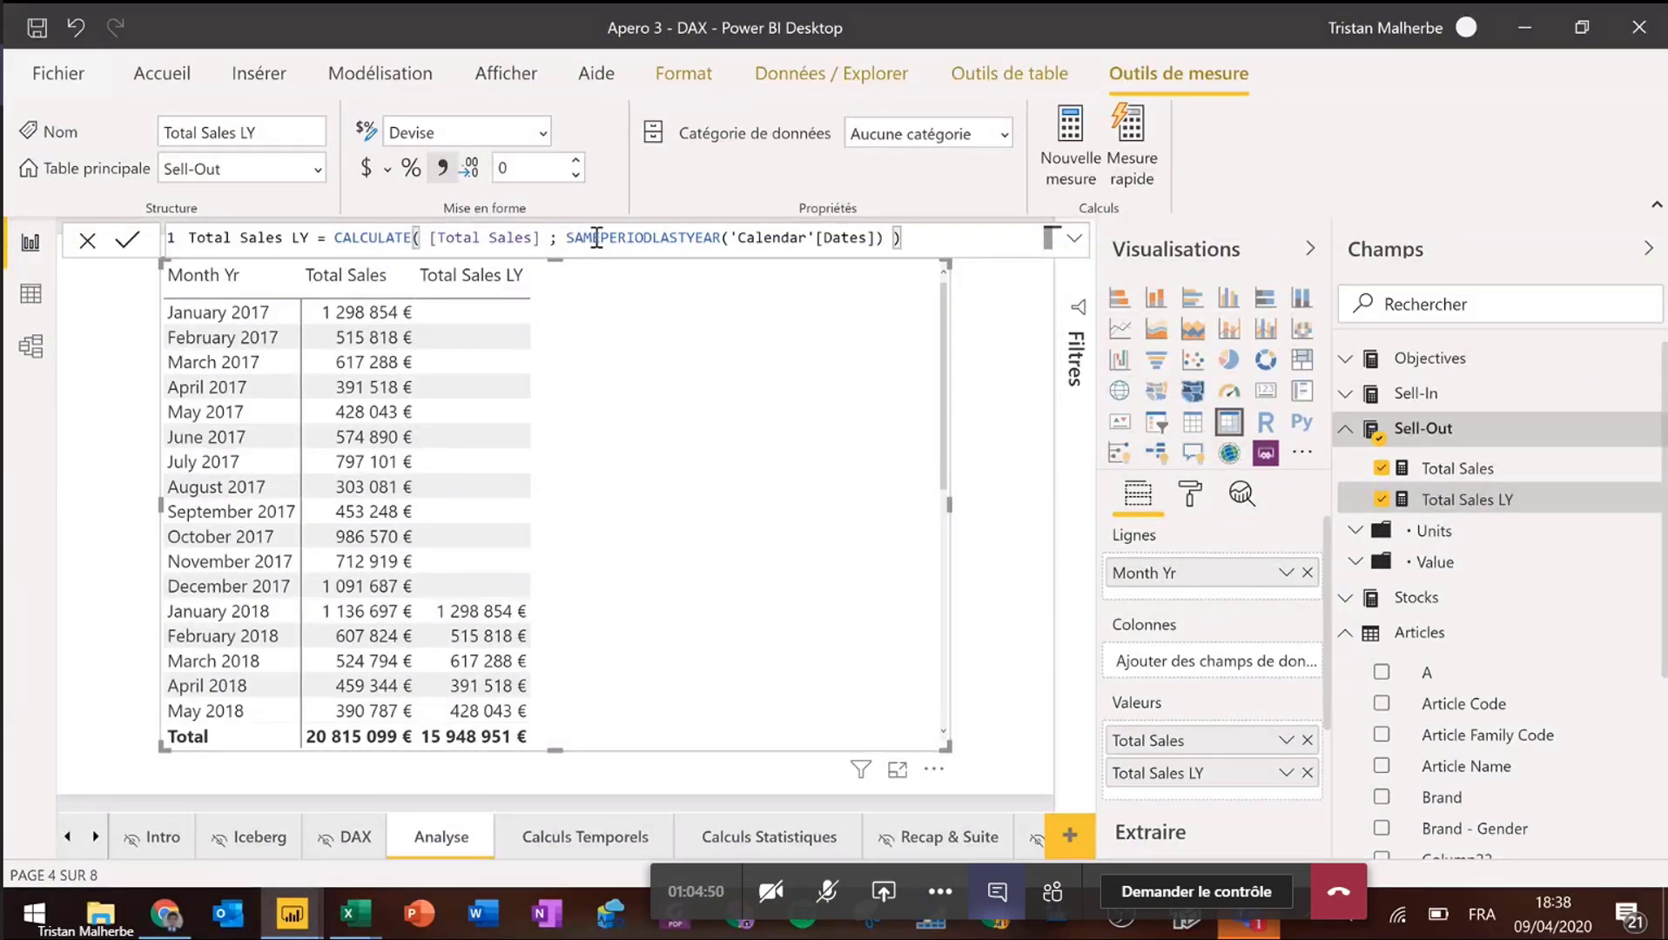
- Highlight SAMEPERIODLASTYEAR in the Total Sales LY formula and annotate it together with the Total Sales headers
{"action": "left_click_drag", "start_coordinate": [566, 238], "coordinate": [722, 243]}
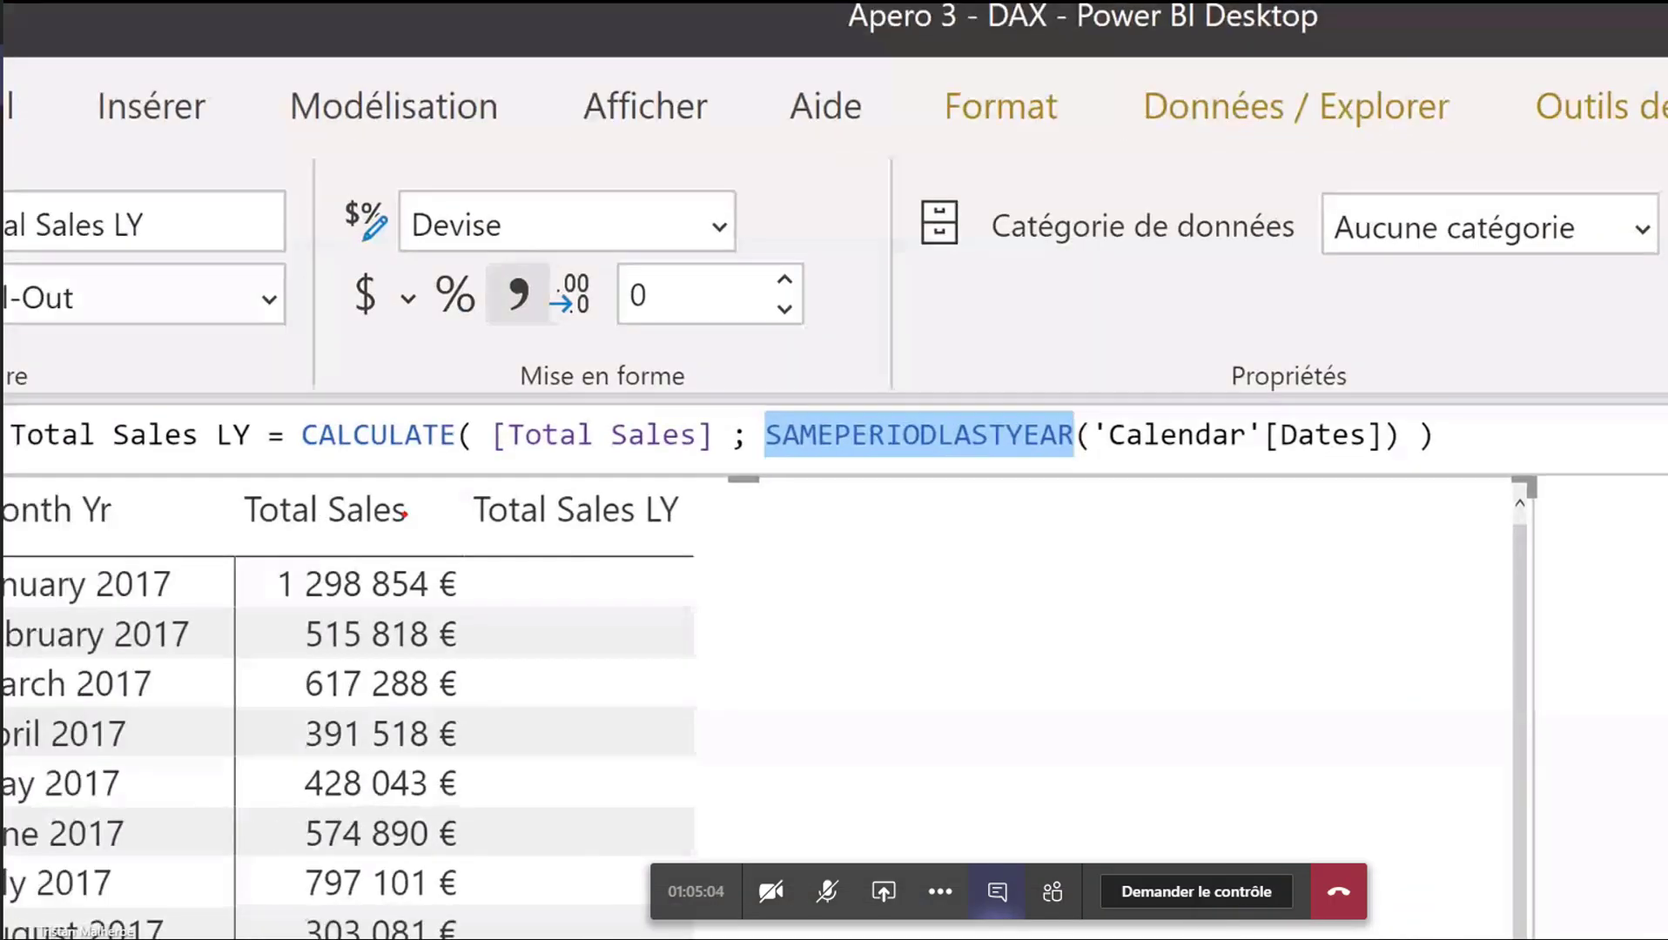
{"action": "left_click_drag", "start_coordinate": [401, 495], "coordinate": [545, 497]}
{"action": "left_click_drag", "start_coordinate": [736, 396], "coordinate": [1062, 514]}
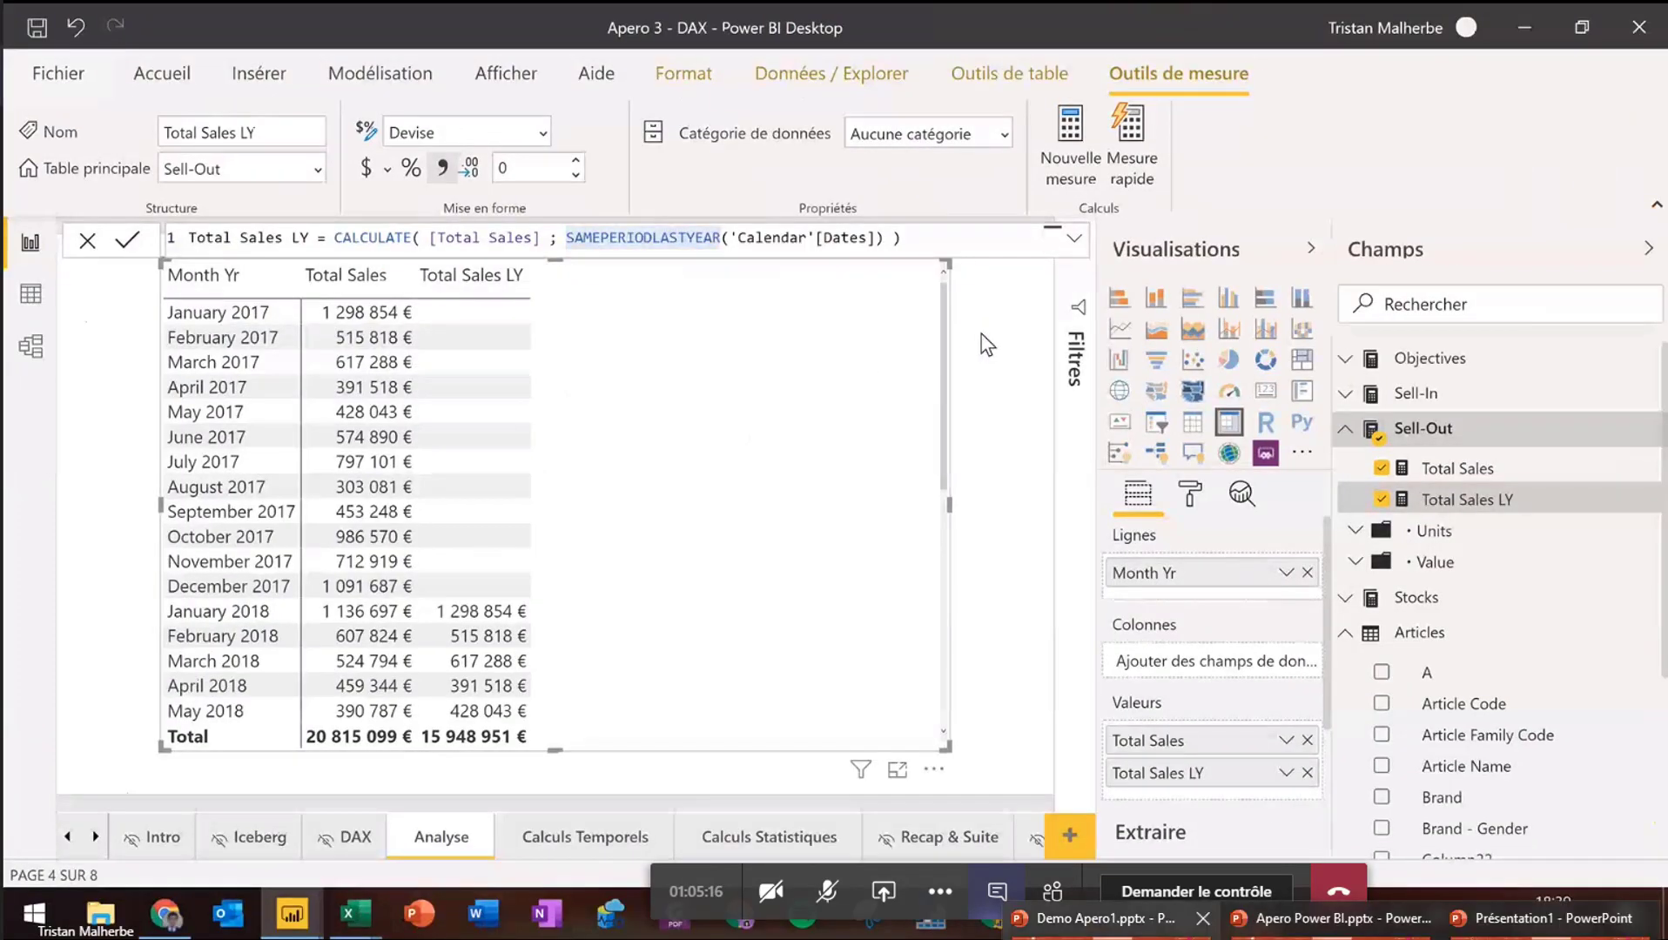
- Deselect the sales matrix and switch to the Big Sales Model file in Power BI Desktop
{"action": "mouse_move", "coordinate": [1110, 921]}
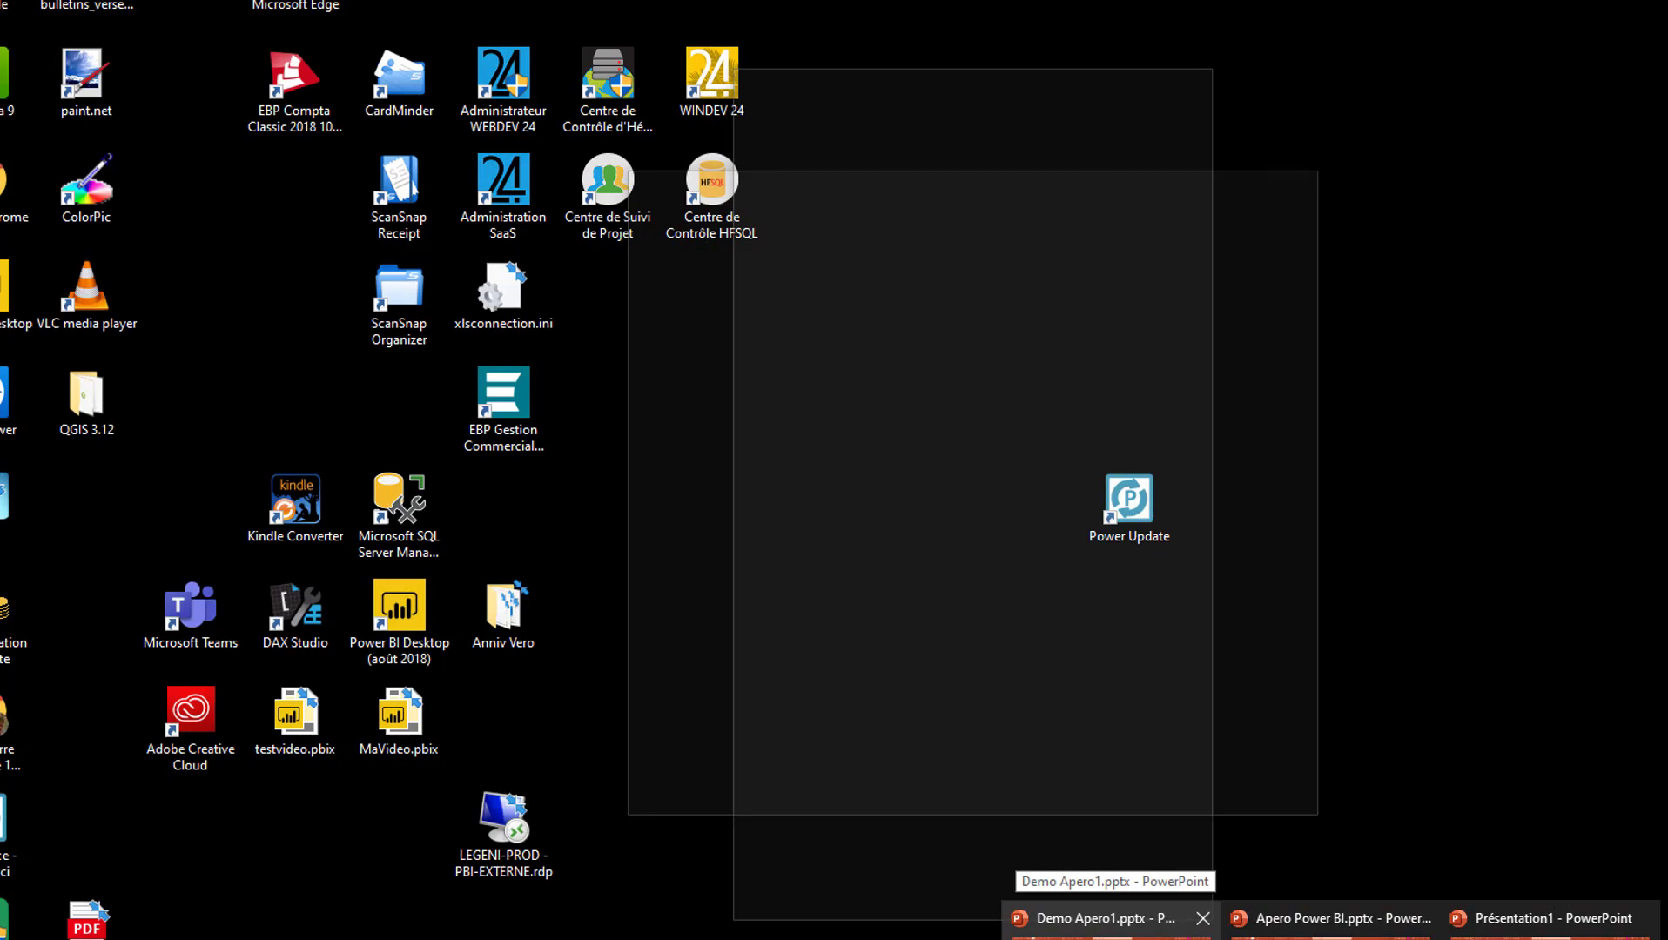
{"action": "mouse_move", "coordinate": [296, 914]}
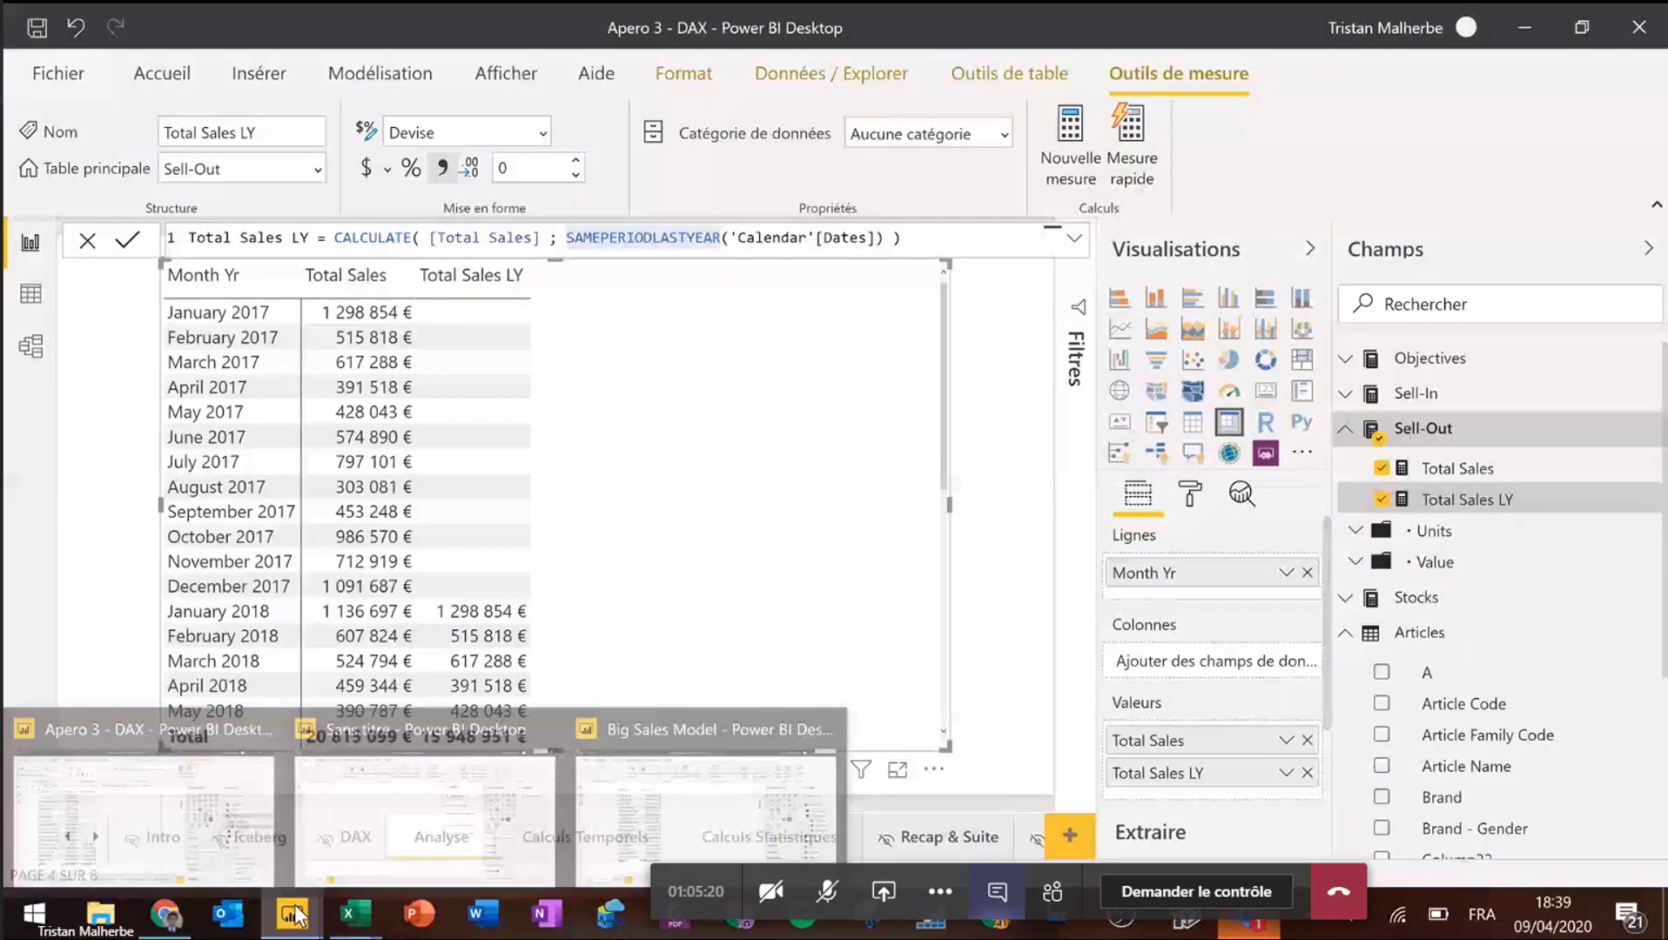
{"action": "left_click", "coordinate": [999, 462]}
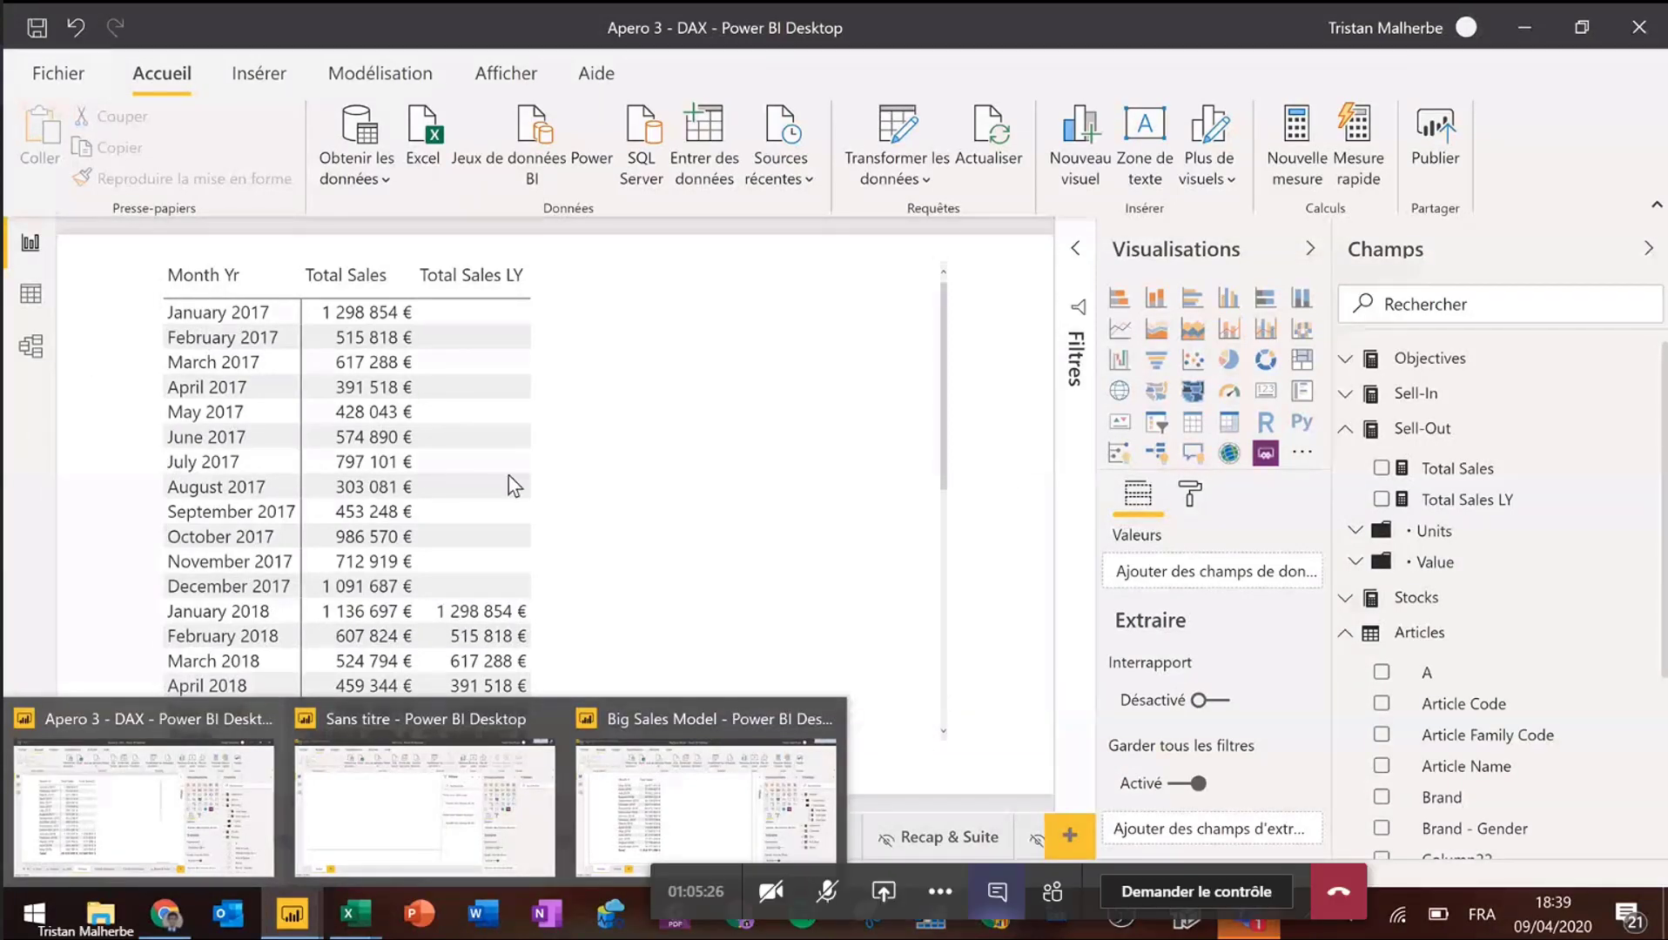
{"action": "mouse_move", "coordinate": [1549, 929]}
{"action": "left_click", "coordinate": [692, 714]}
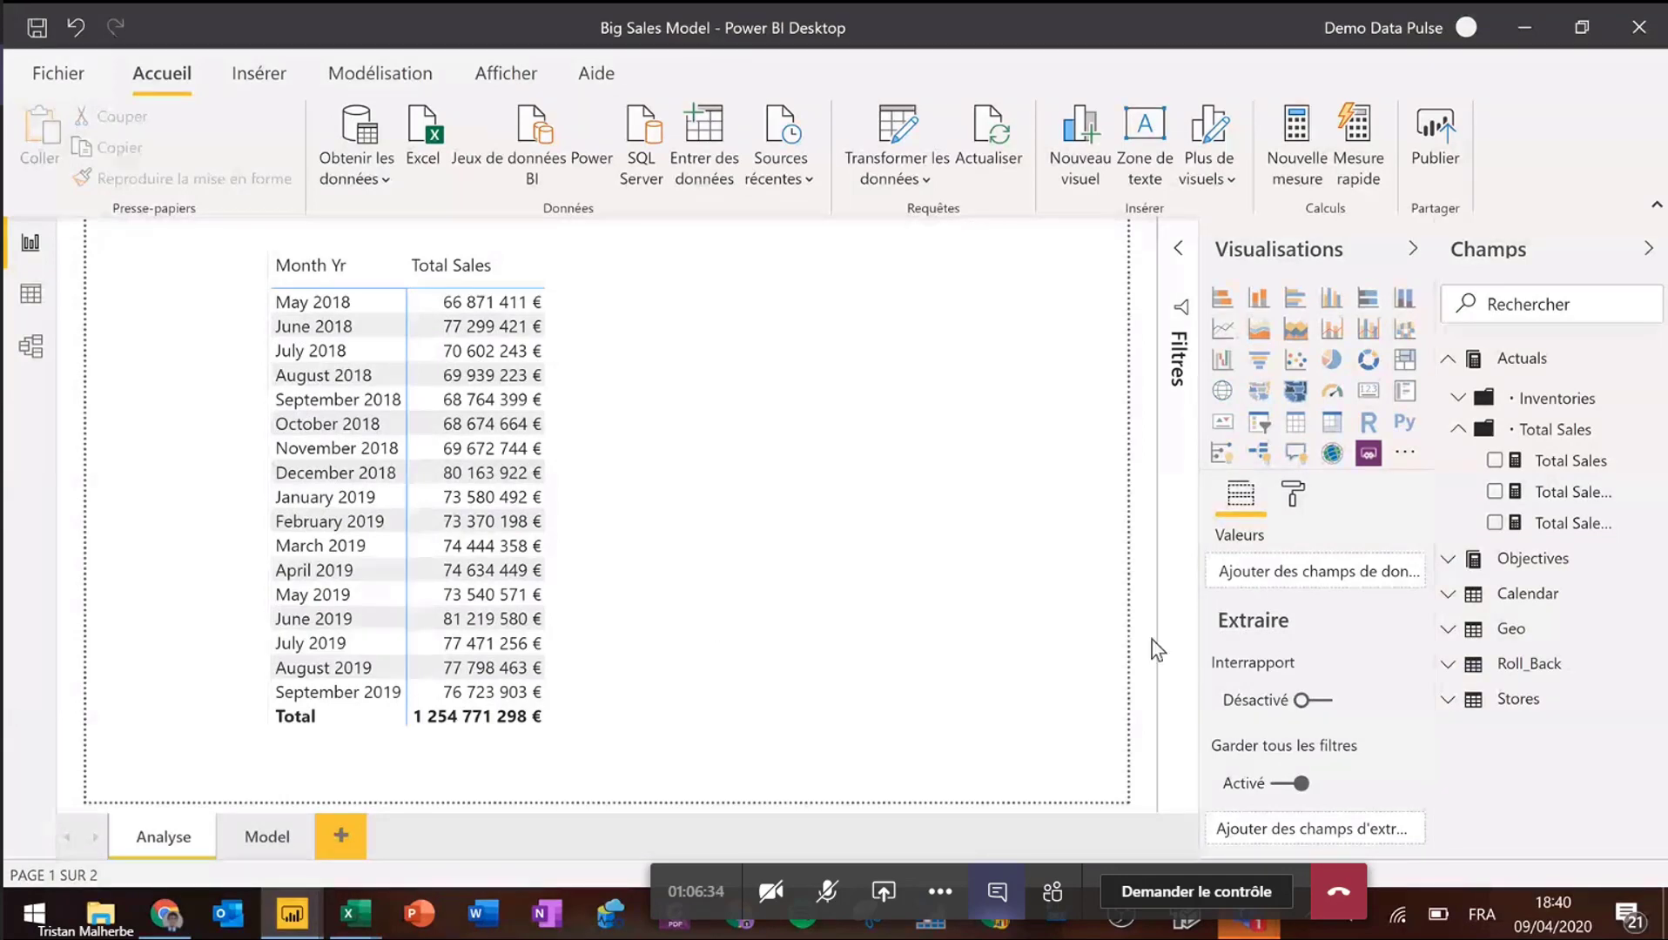
- Examine the model diagram and the row data of the Actuals table, and return to the report page
{"action": "left_click", "coordinate": [29, 358]}
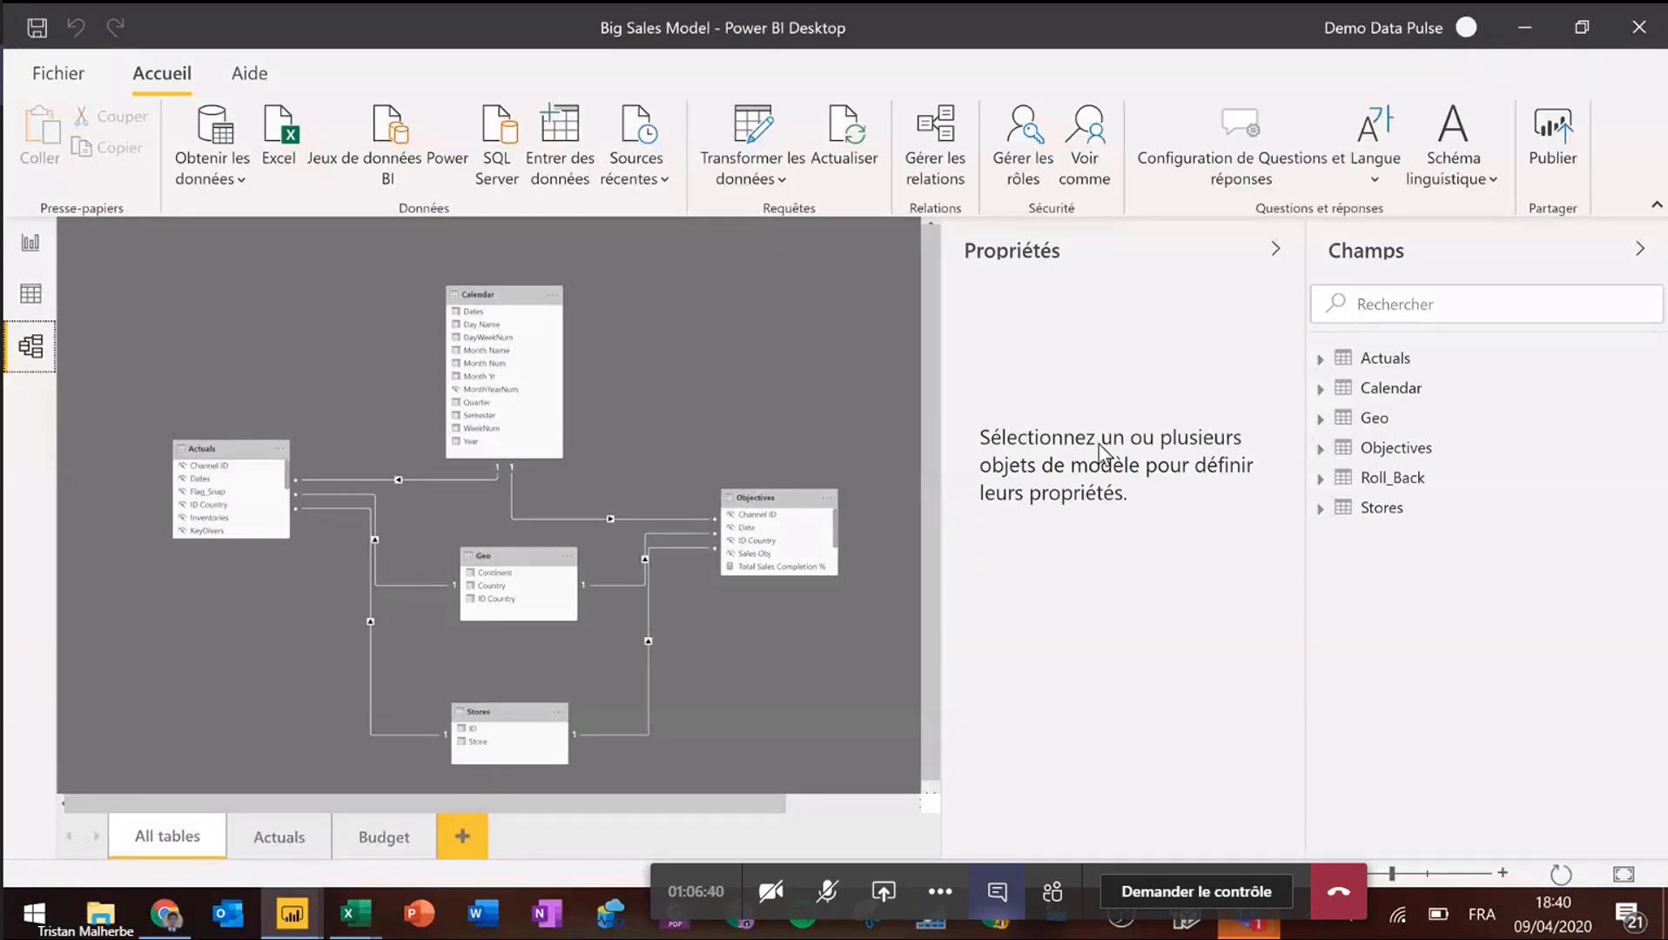
{"action": "left_click", "coordinate": [30, 243]}
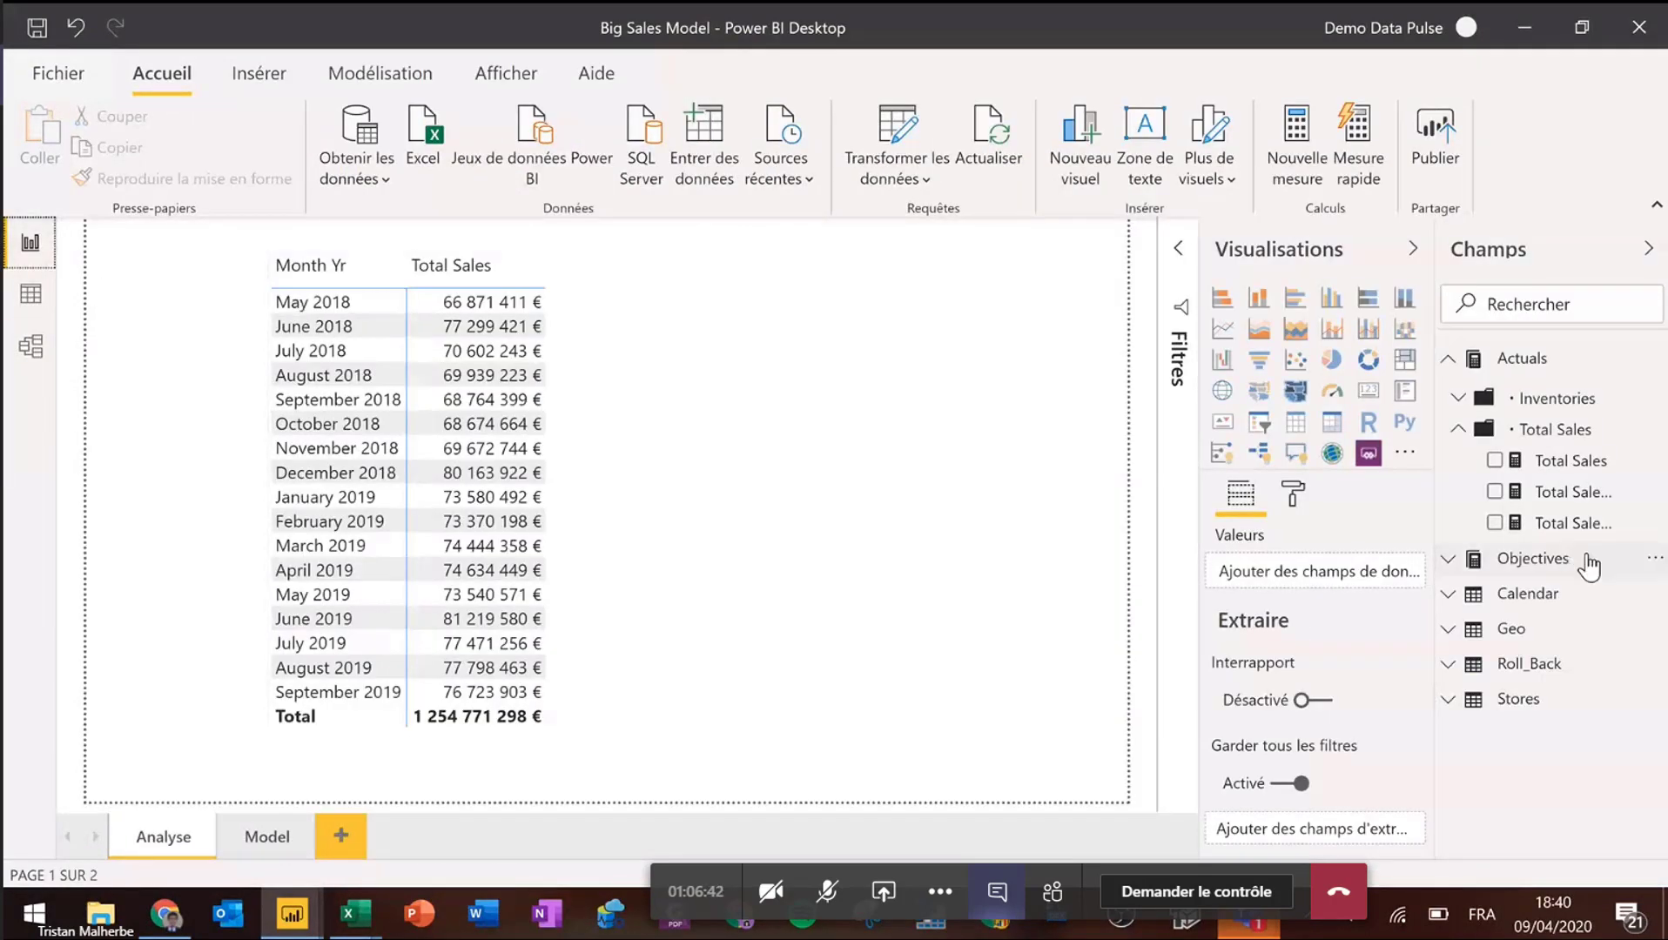
{"action": "left_click", "coordinate": [36, 305]}
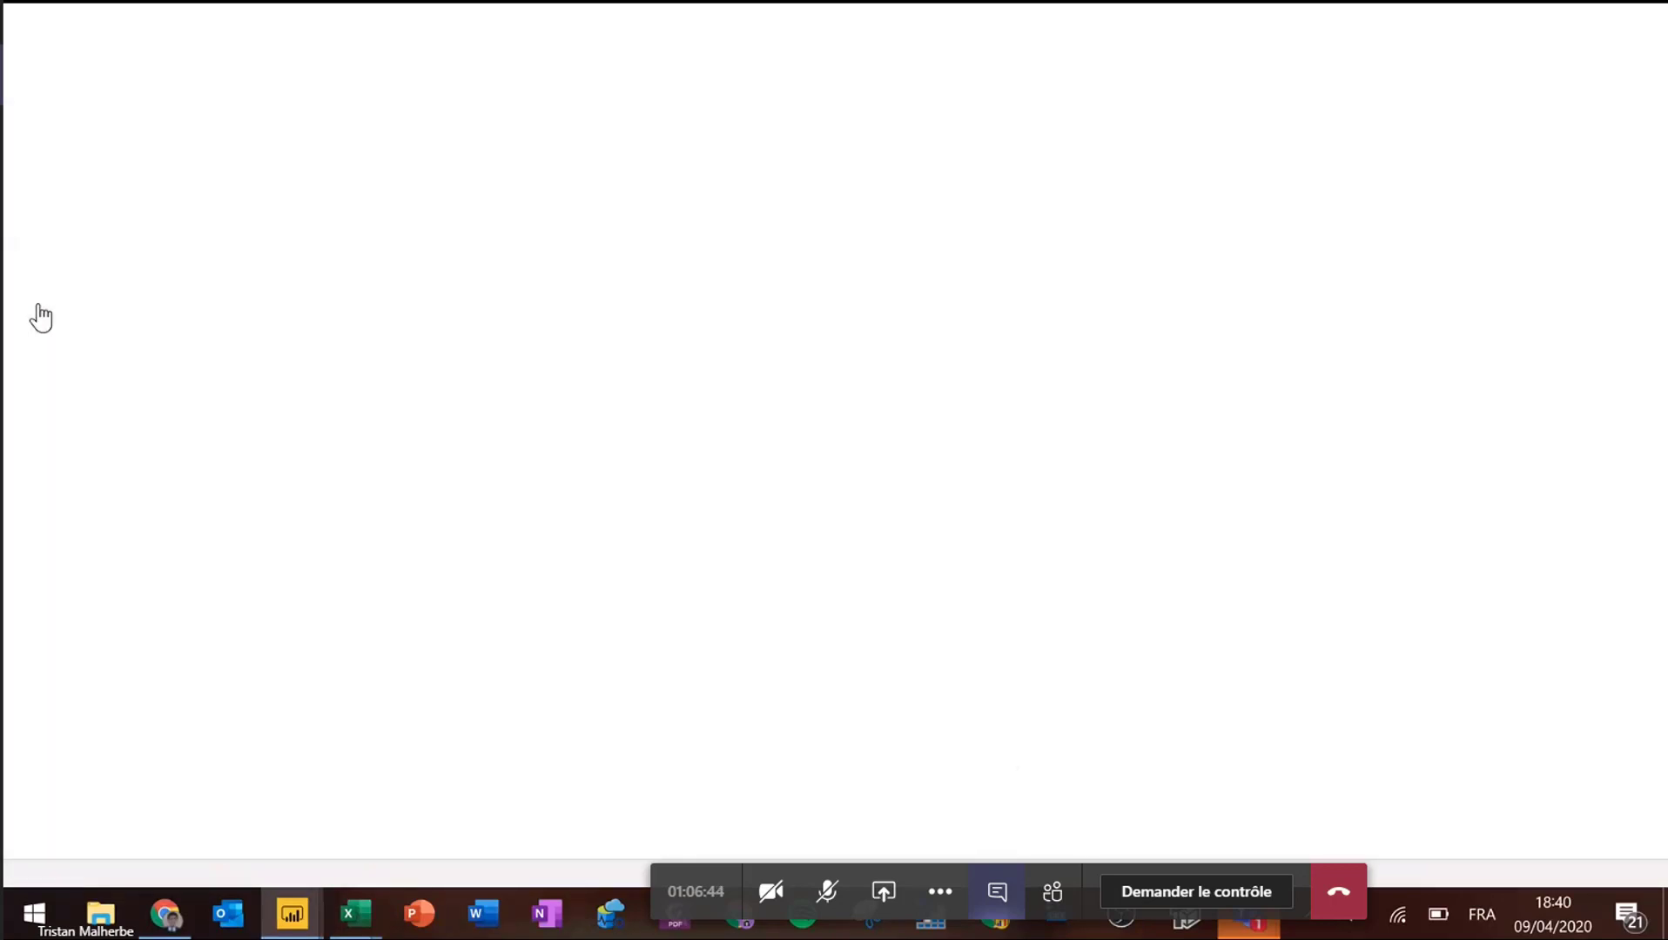
{"action": "left_click", "coordinate": [1534, 365]}
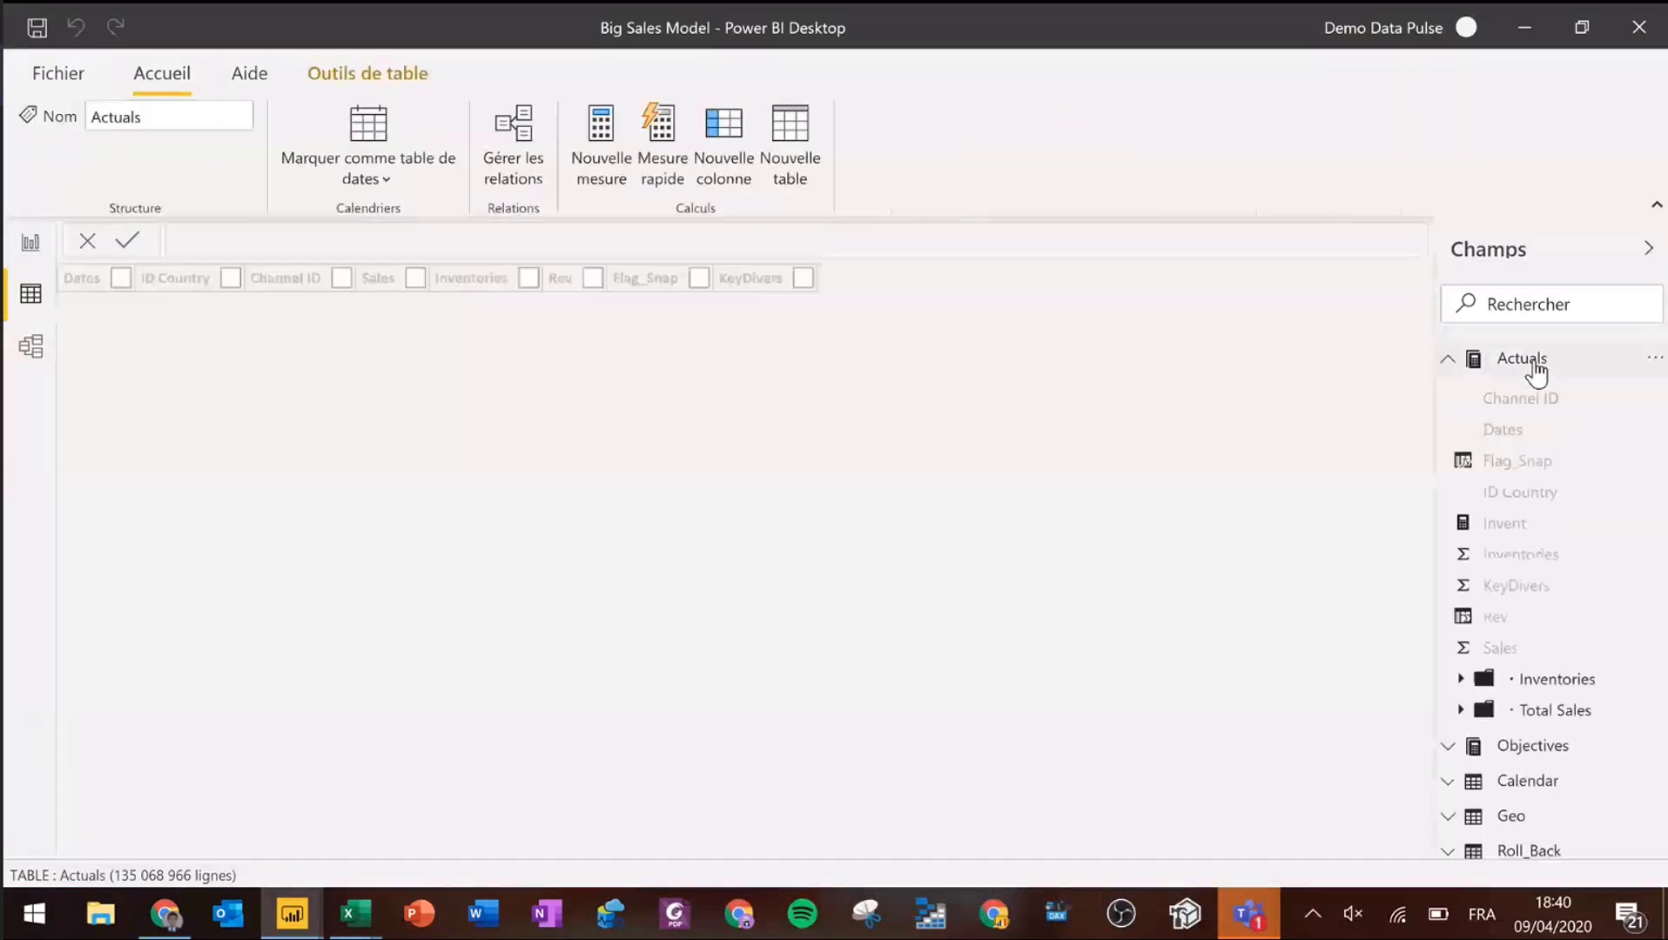
{"action": "left_click", "coordinate": [1534, 365]}
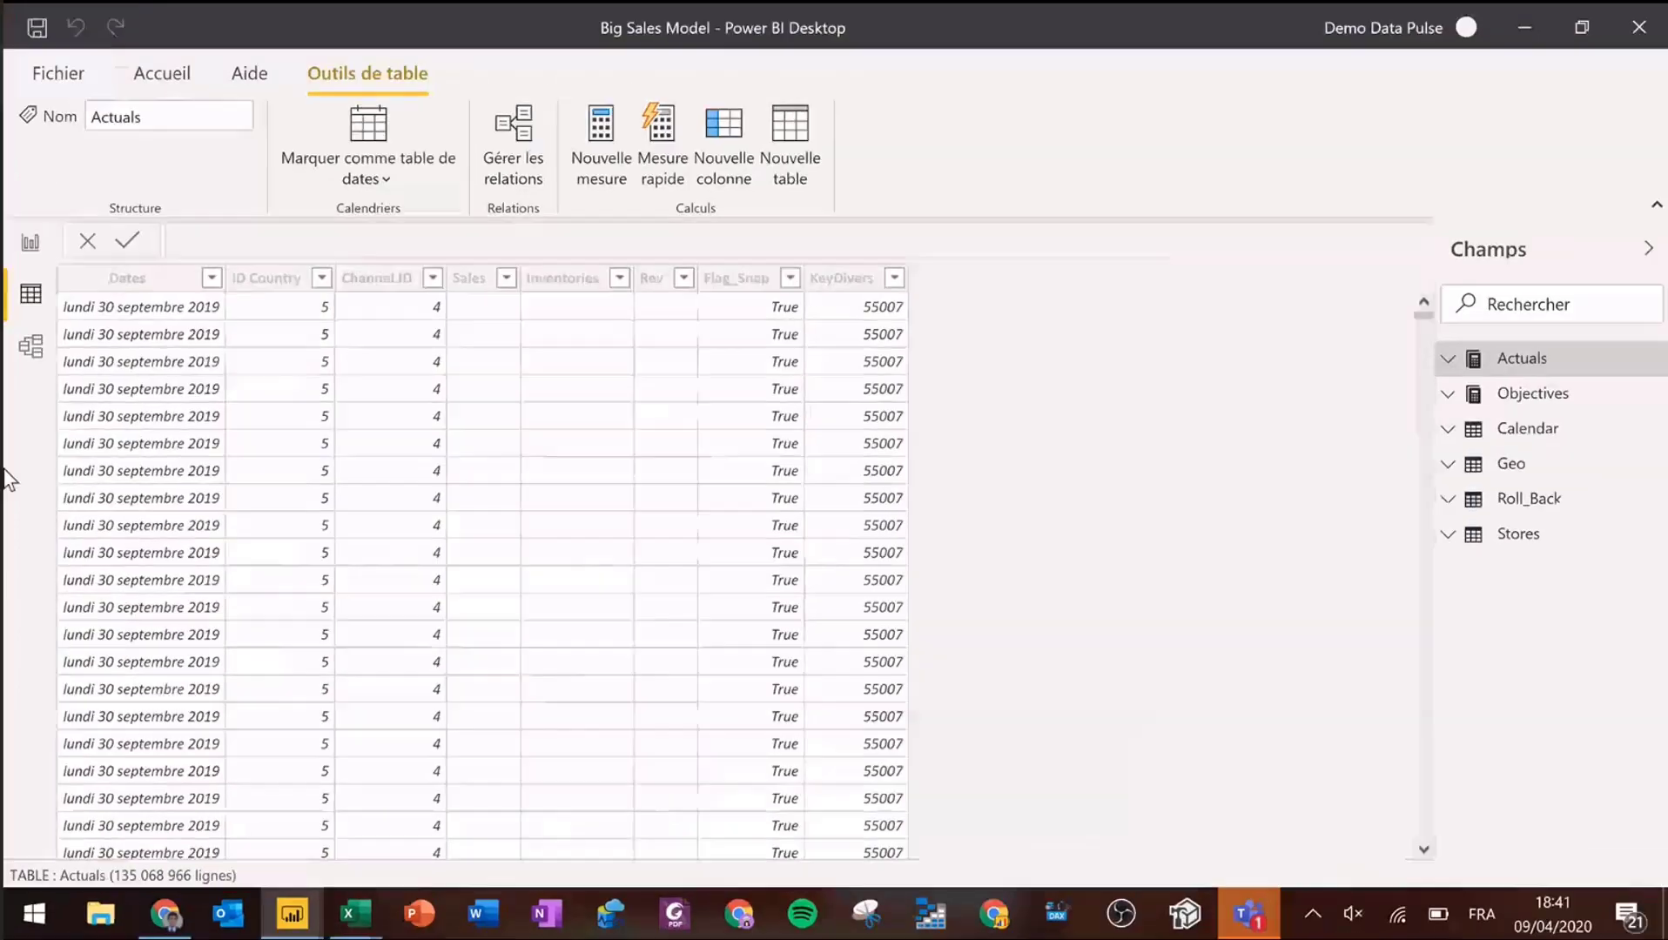
{"action": "left_click", "coordinate": [30, 242]}
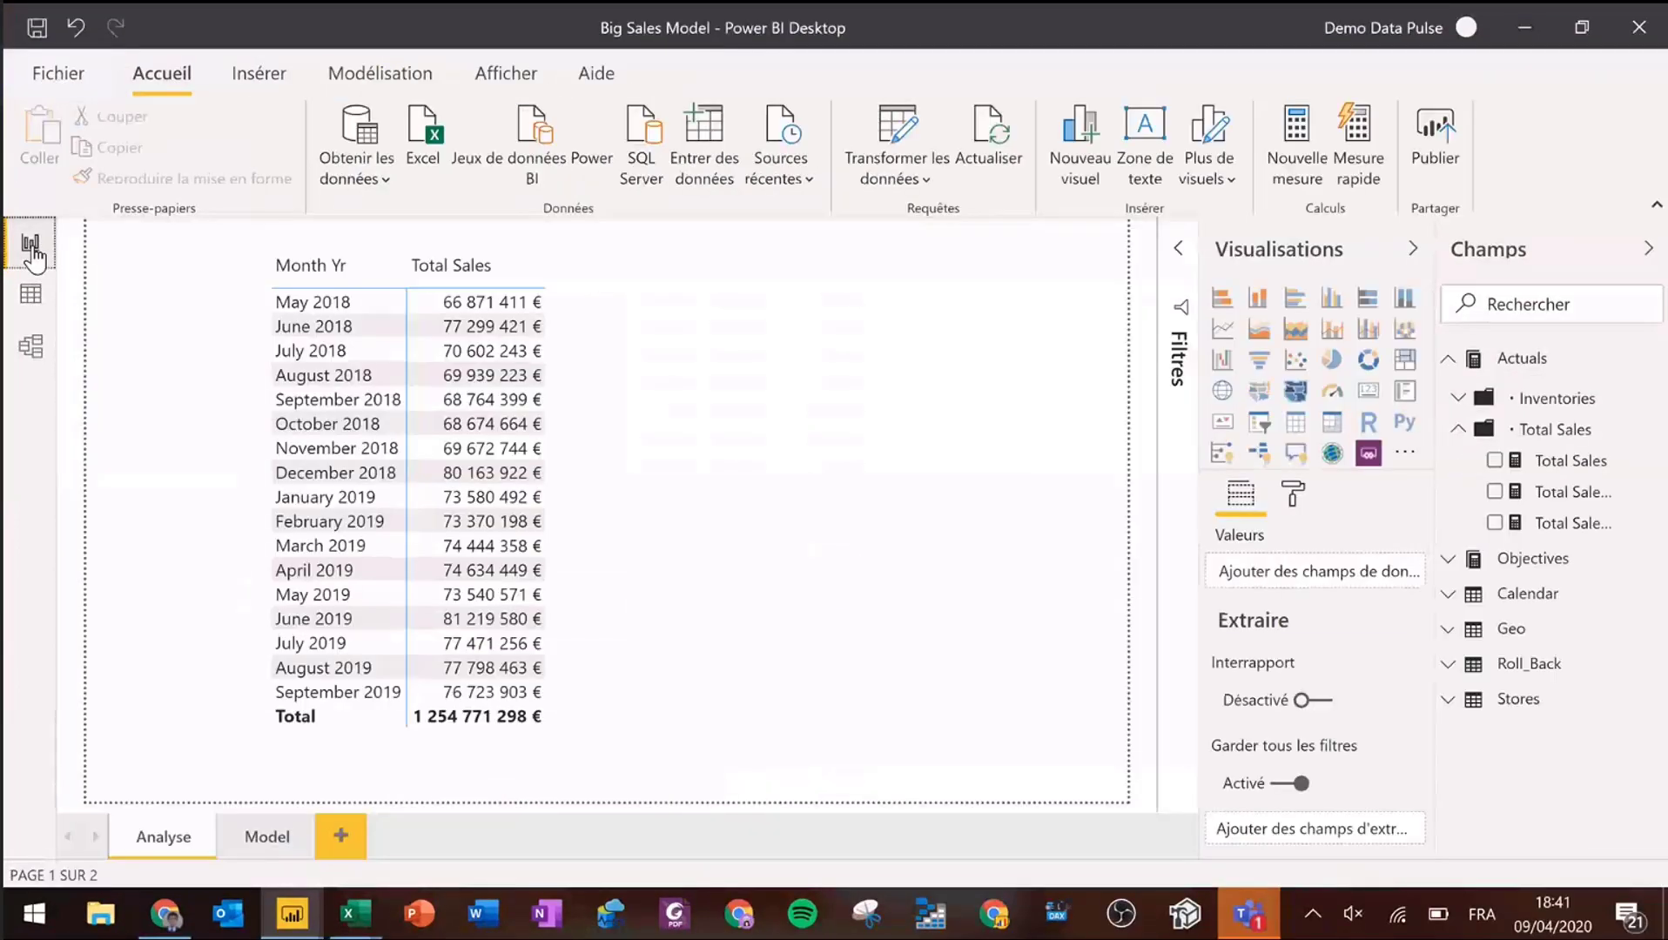
- Replace Total Sales with the Total Sales Completion % measure from Objectives as the monthly matrix's value
{"action": "left_click", "coordinate": [667, 304]}
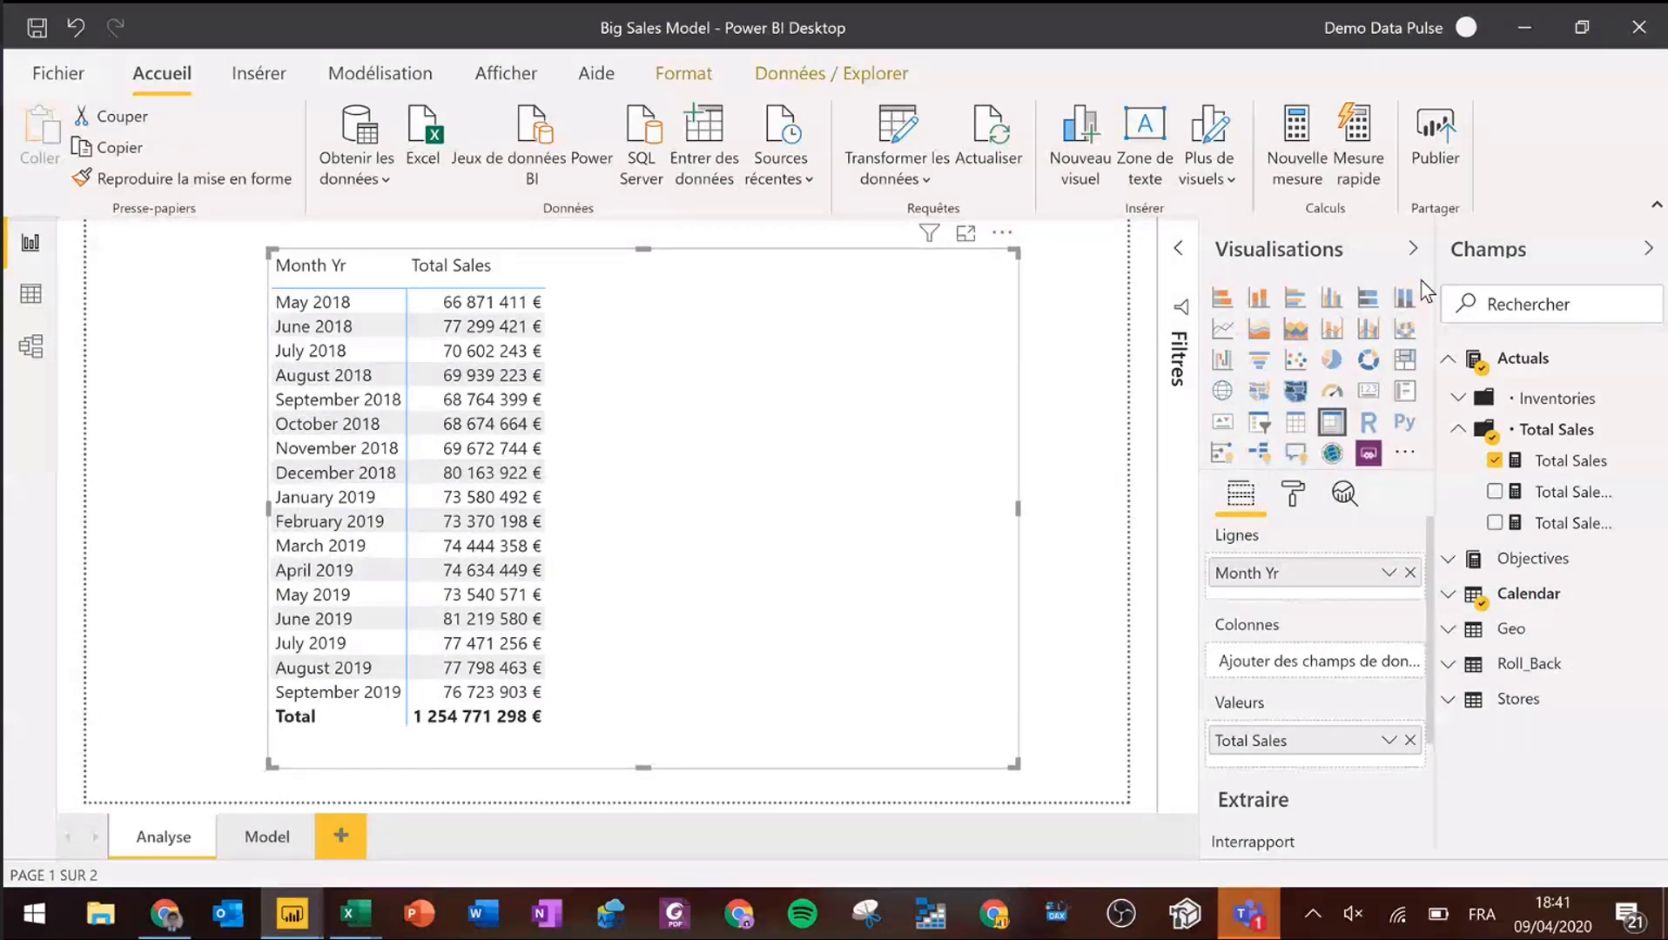
{"action": "left_click_drag", "start_coordinate": [1421, 279], "coordinate": [1250, 283]}
{"action": "left_click", "coordinate": [1277, 575]}
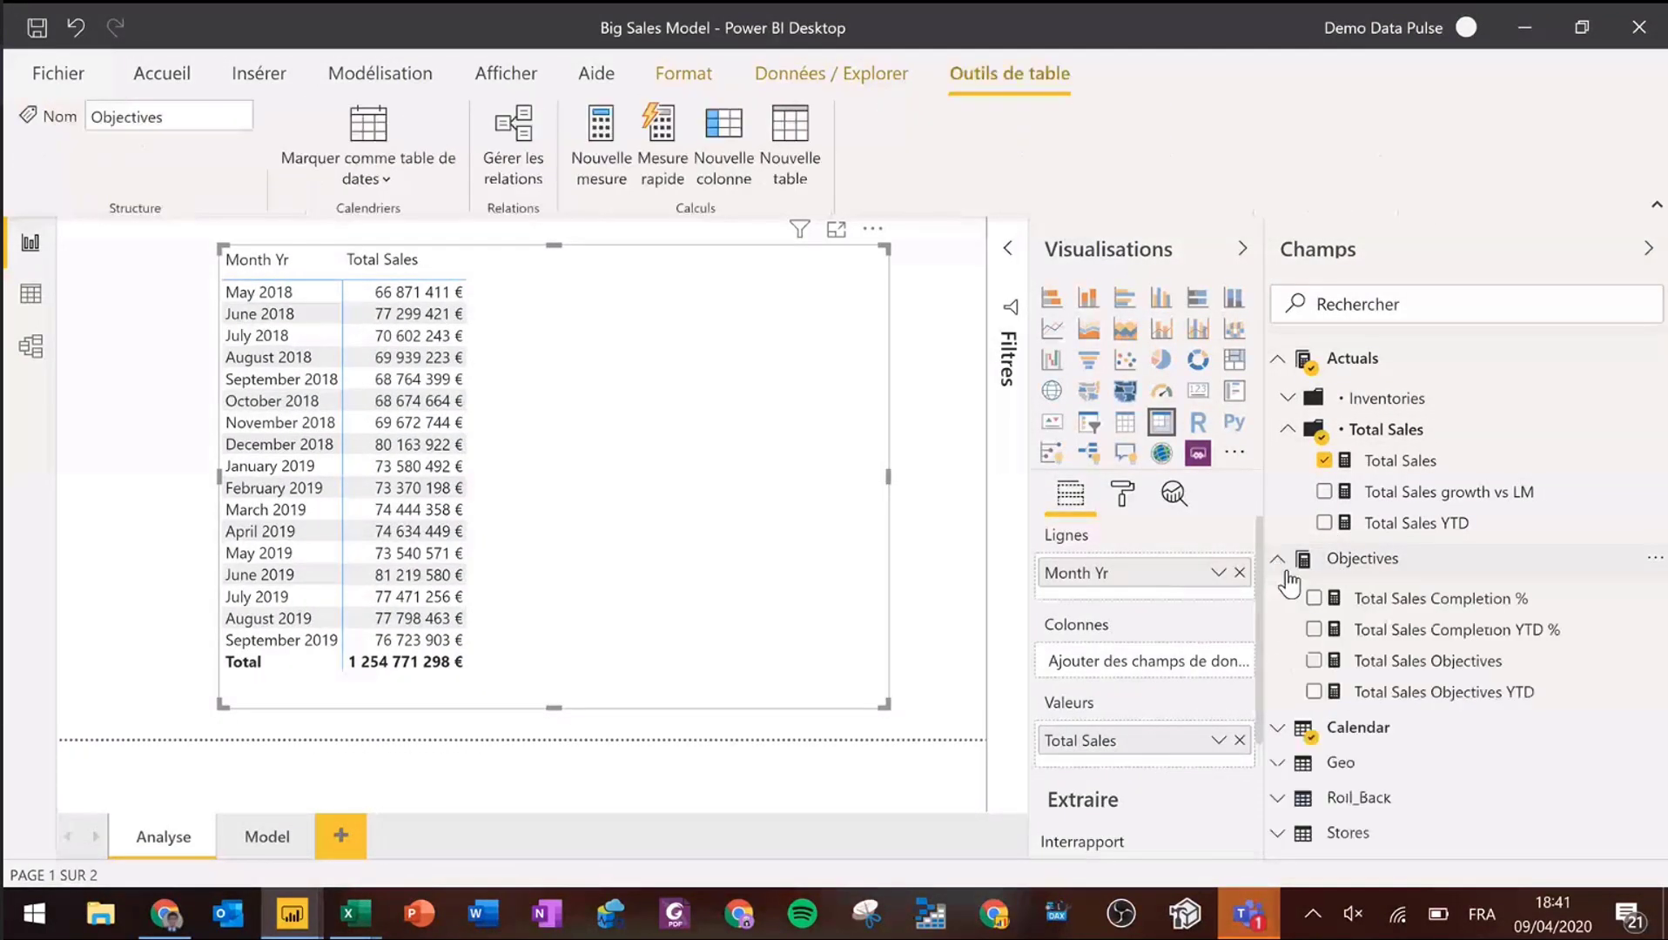
{"action": "left_click", "coordinate": [1409, 603]}
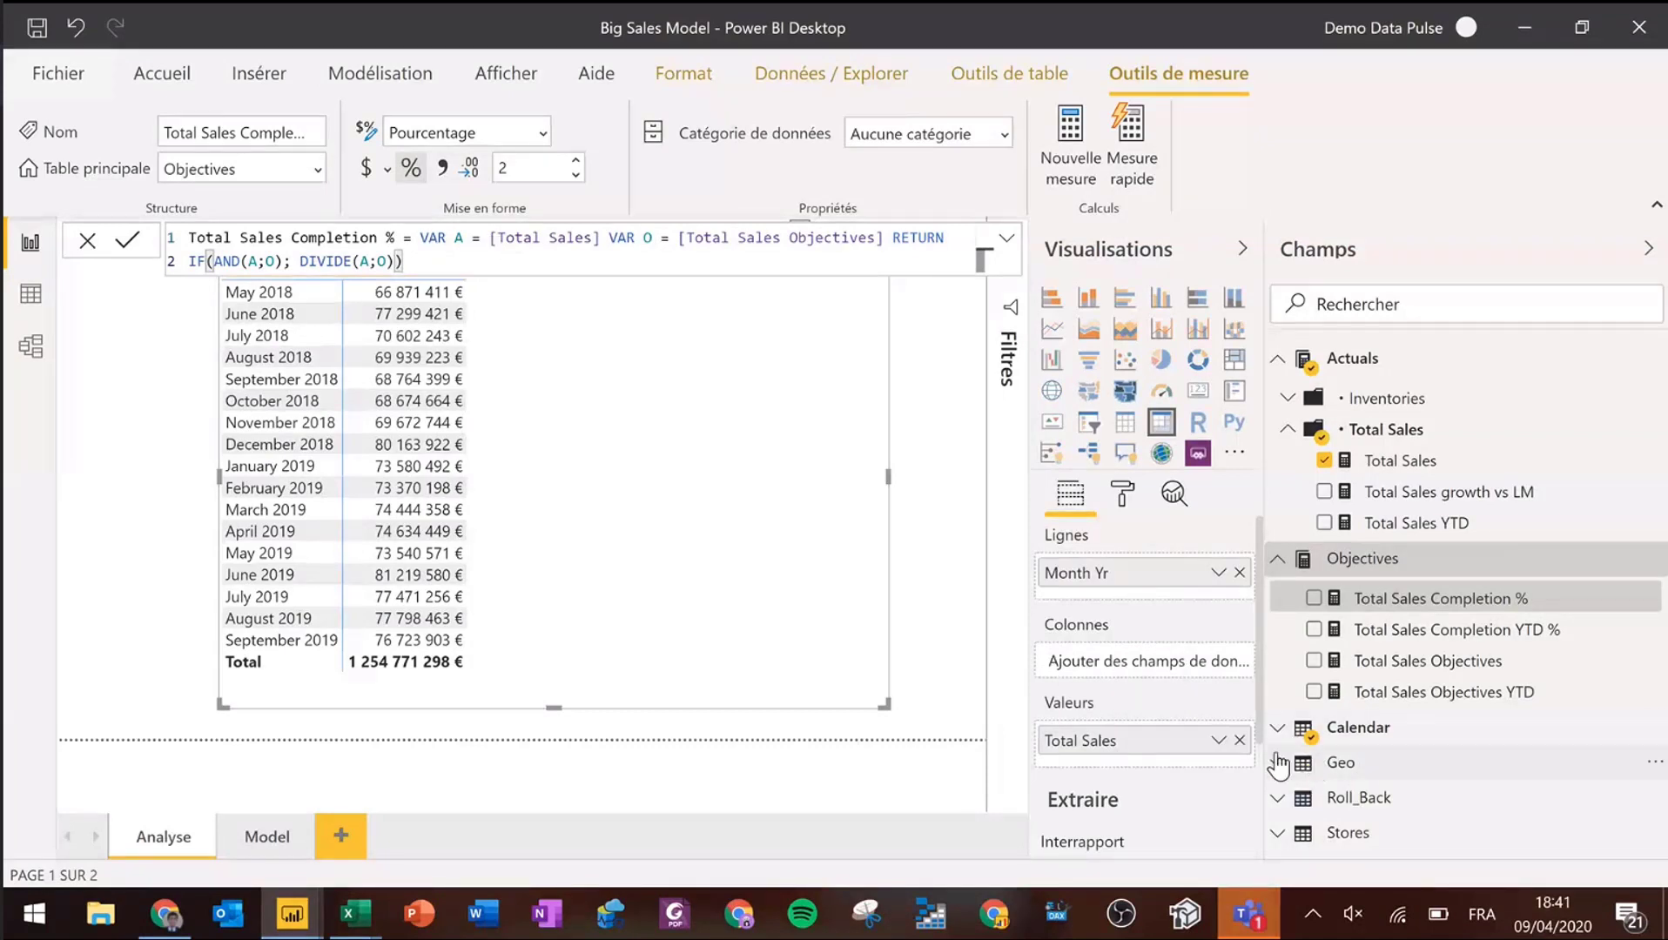
{"action": "left_click", "coordinate": [1239, 740]}
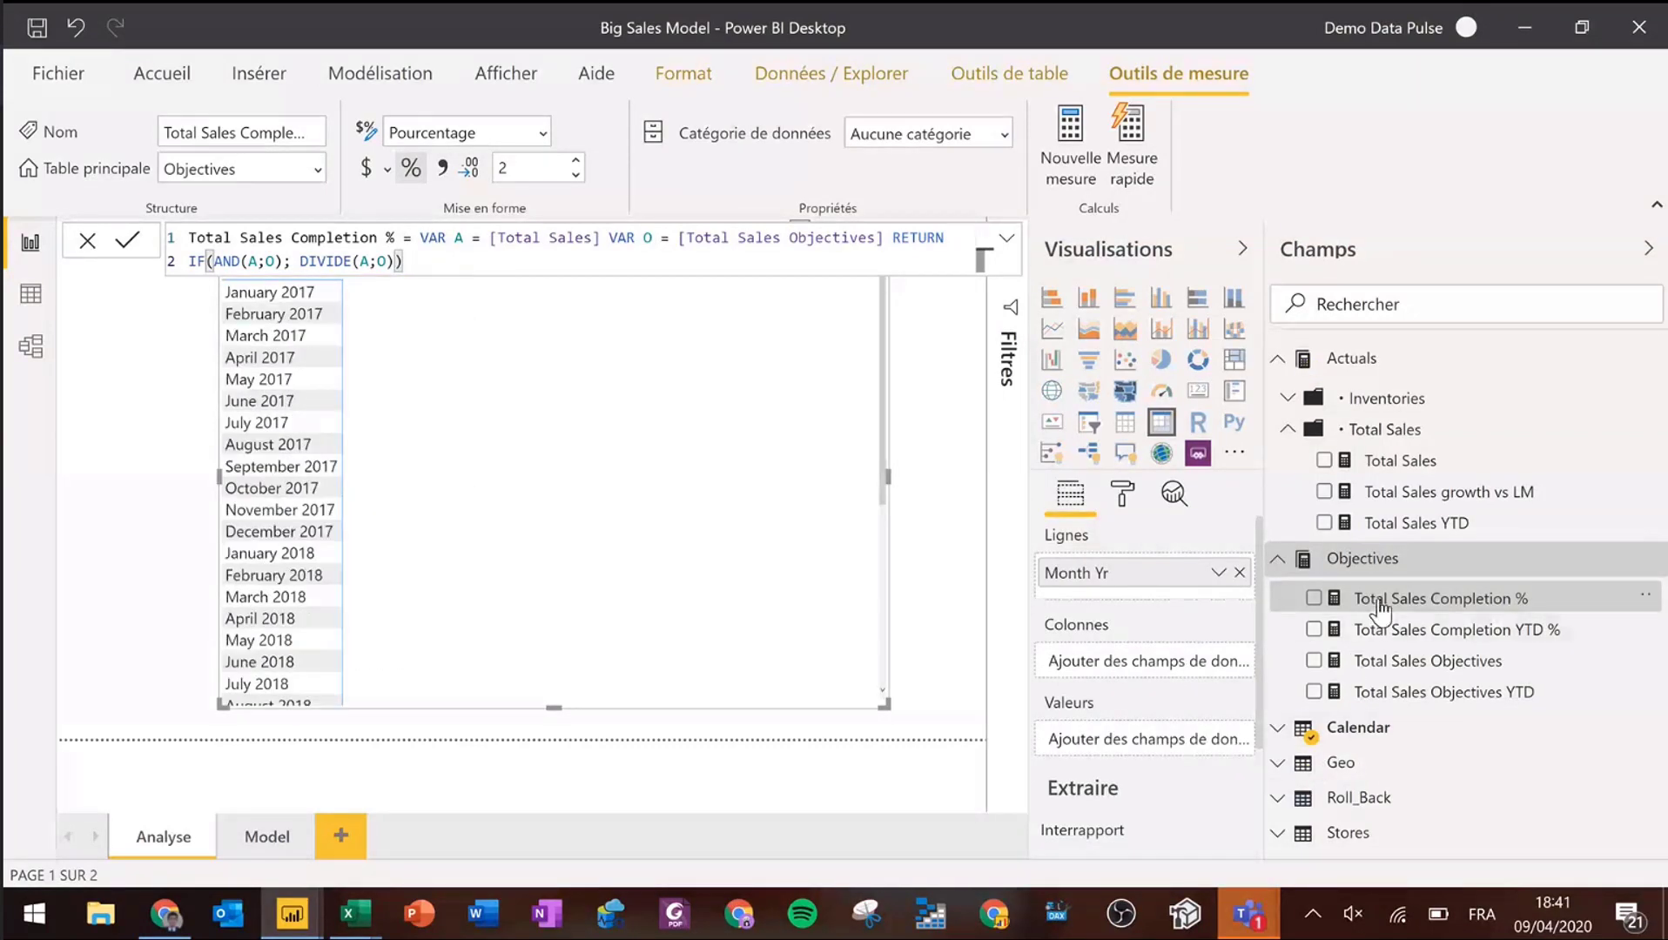
{"action": "left_click_drag", "start_coordinate": [1293, 608], "coordinate": [1151, 756]}
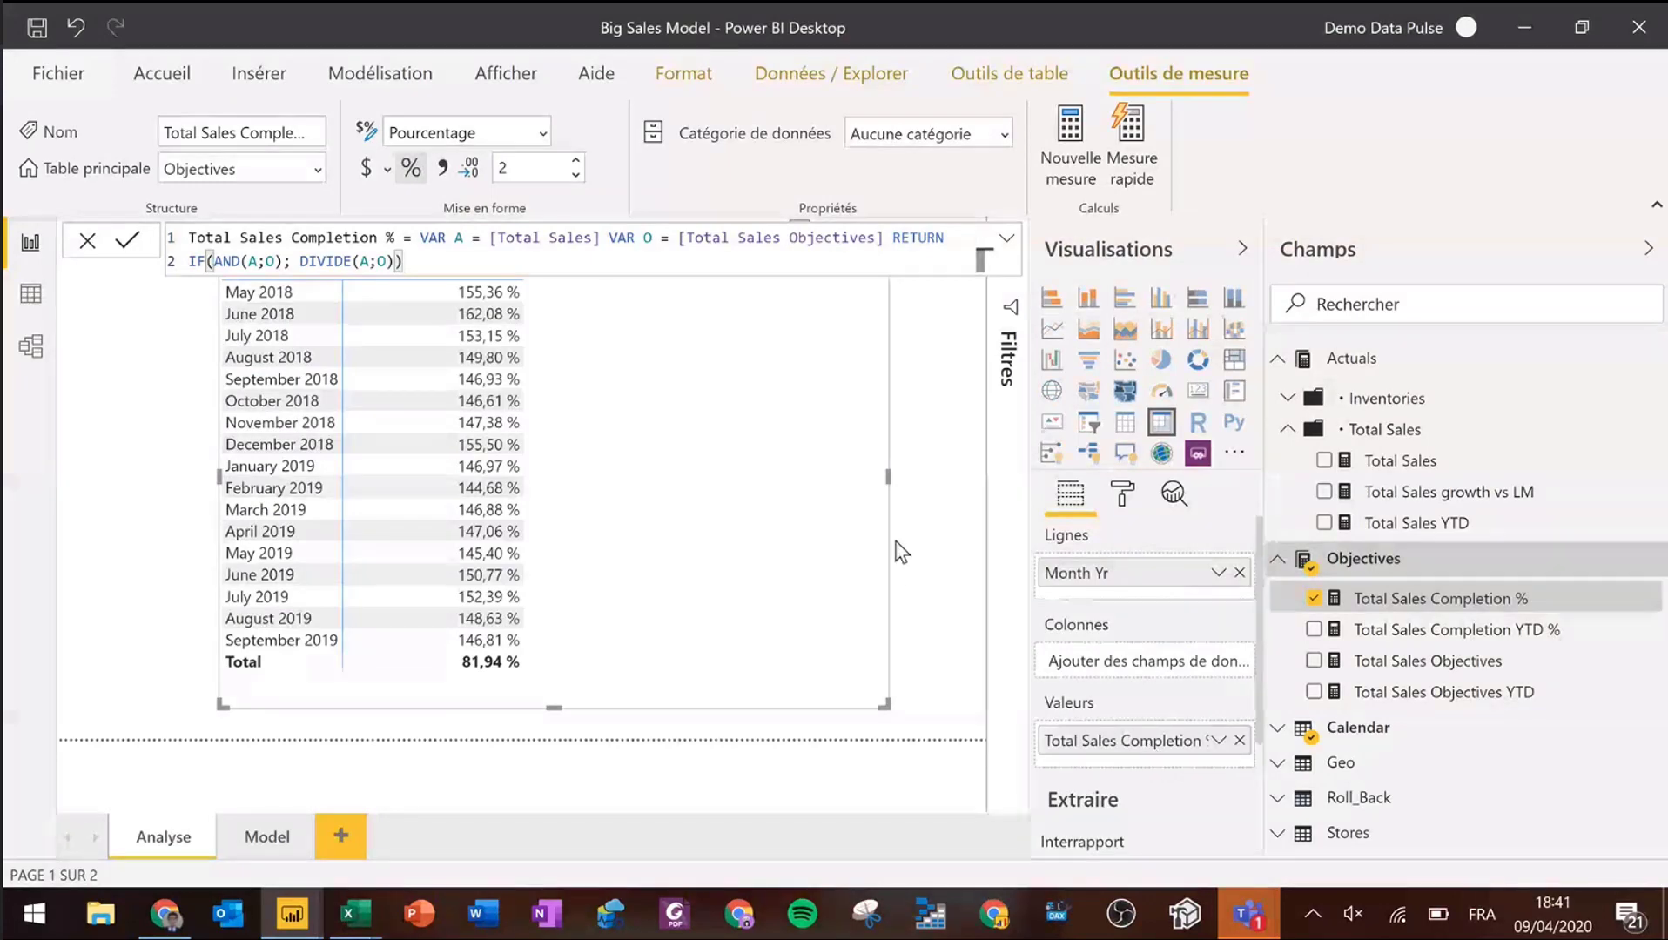
{"action": "left_click", "coordinate": [642, 561]}
{"action": "left_click_drag", "start_coordinate": [636, 552], "coordinate": [782, 525]}
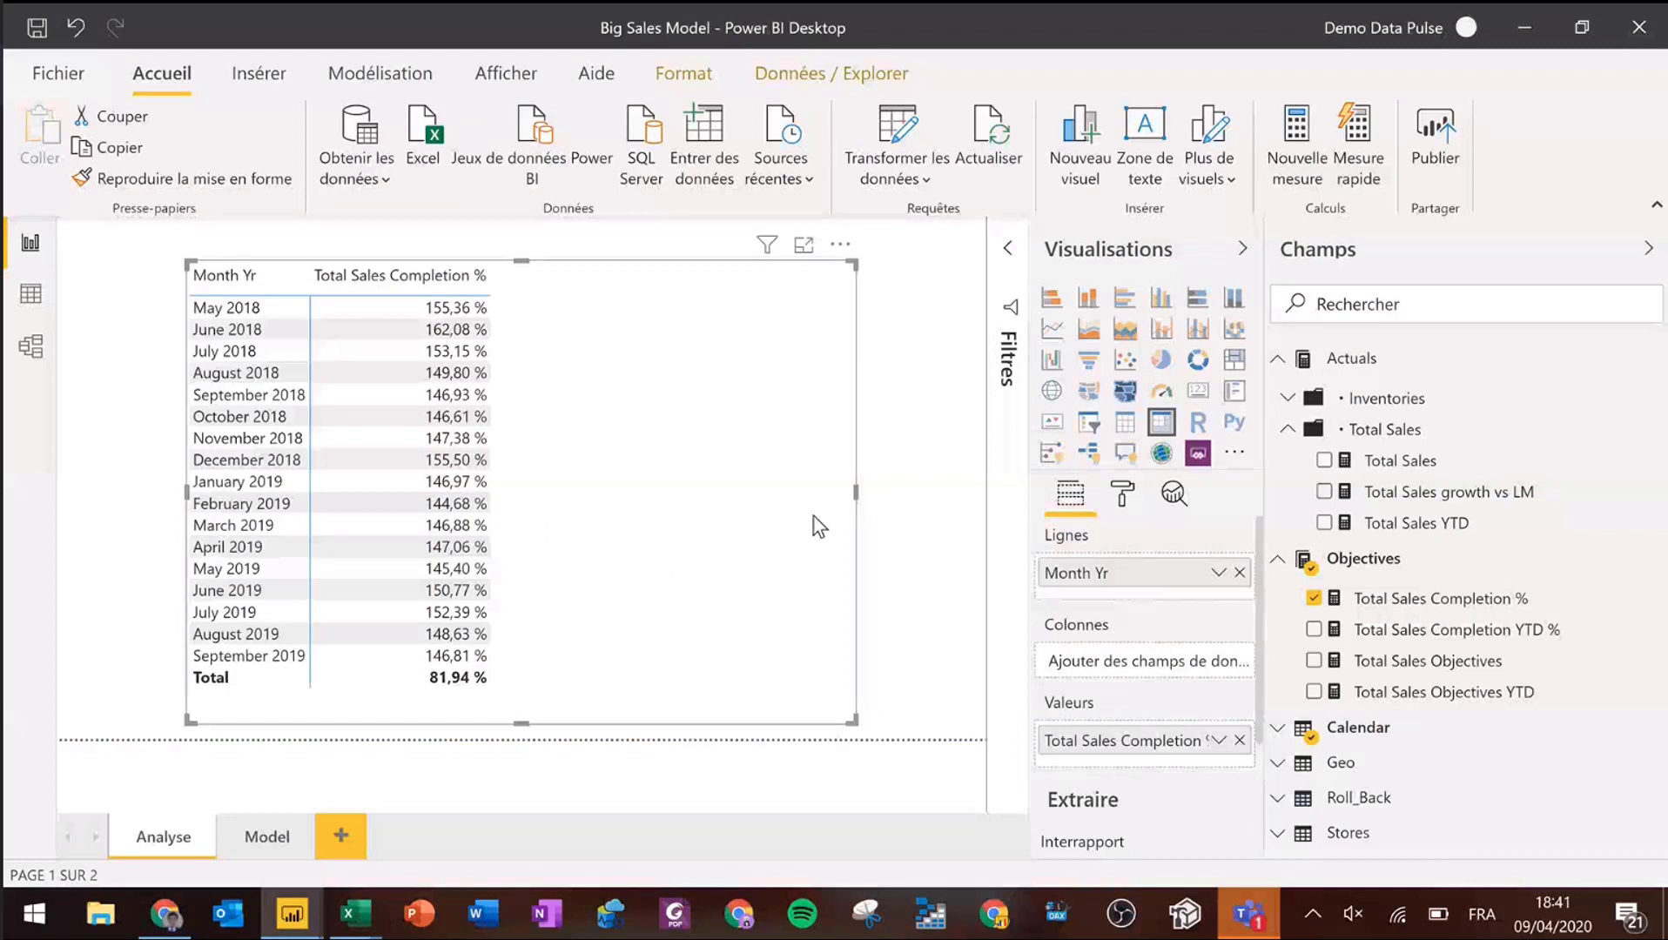
- Show Total Sales YTD instead of Total Sales Completion % in the matrix, with Continent from Geo as columns
{"action": "left_click", "coordinate": [1313, 599]}
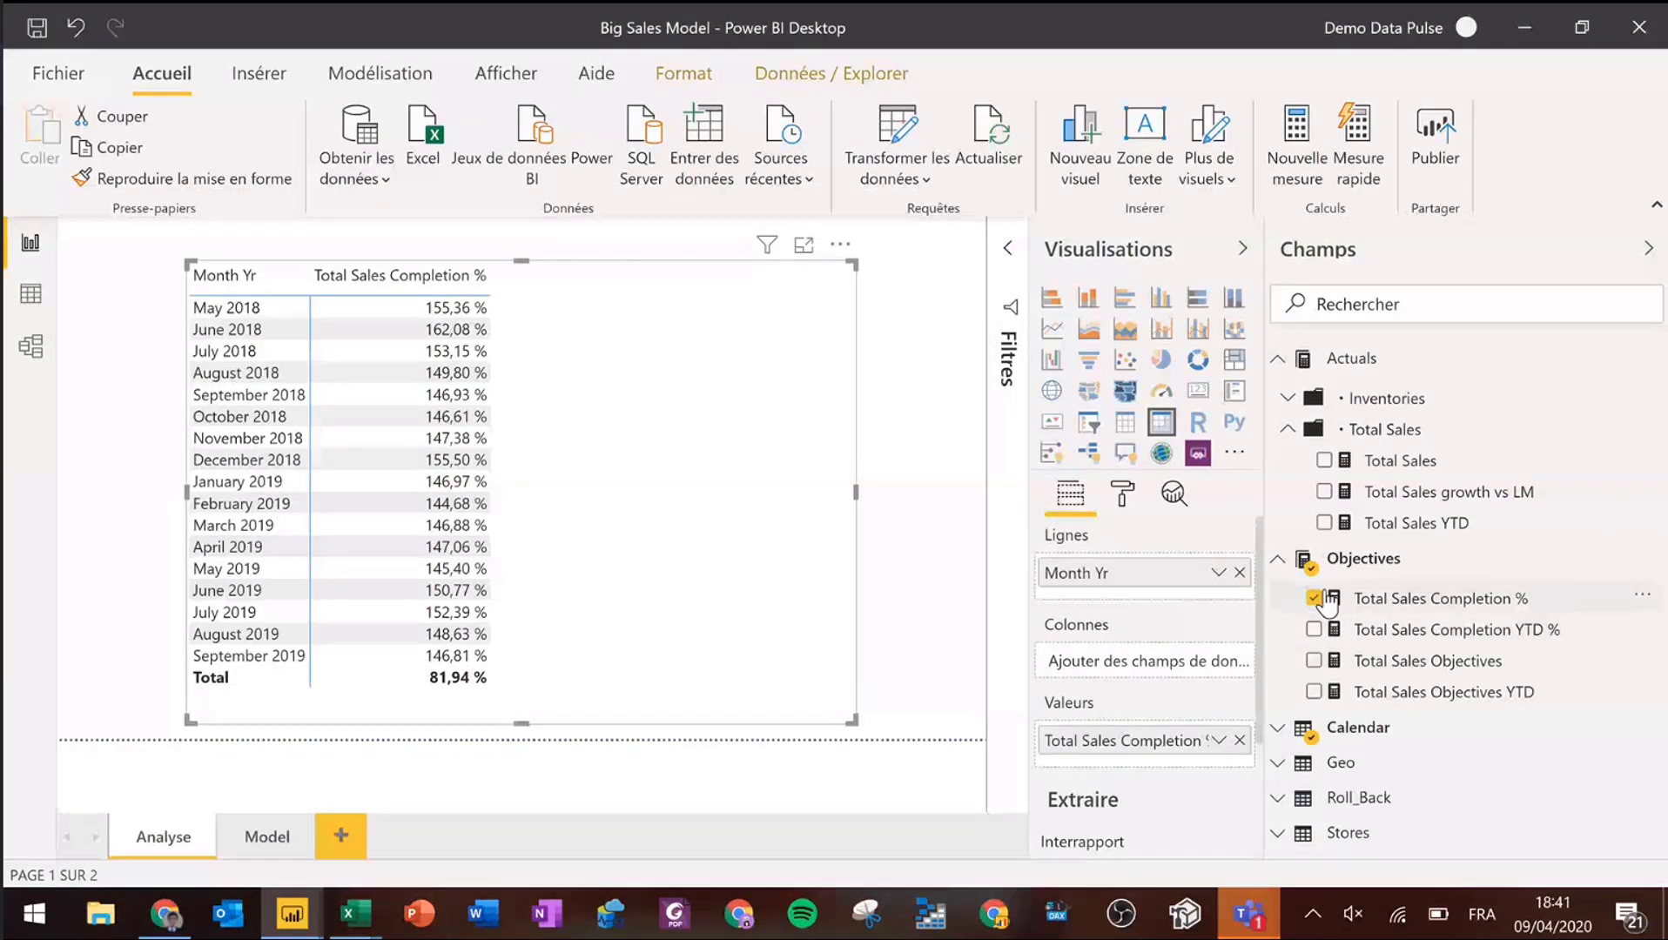
{"action": "left_click", "coordinate": [1324, 524]}
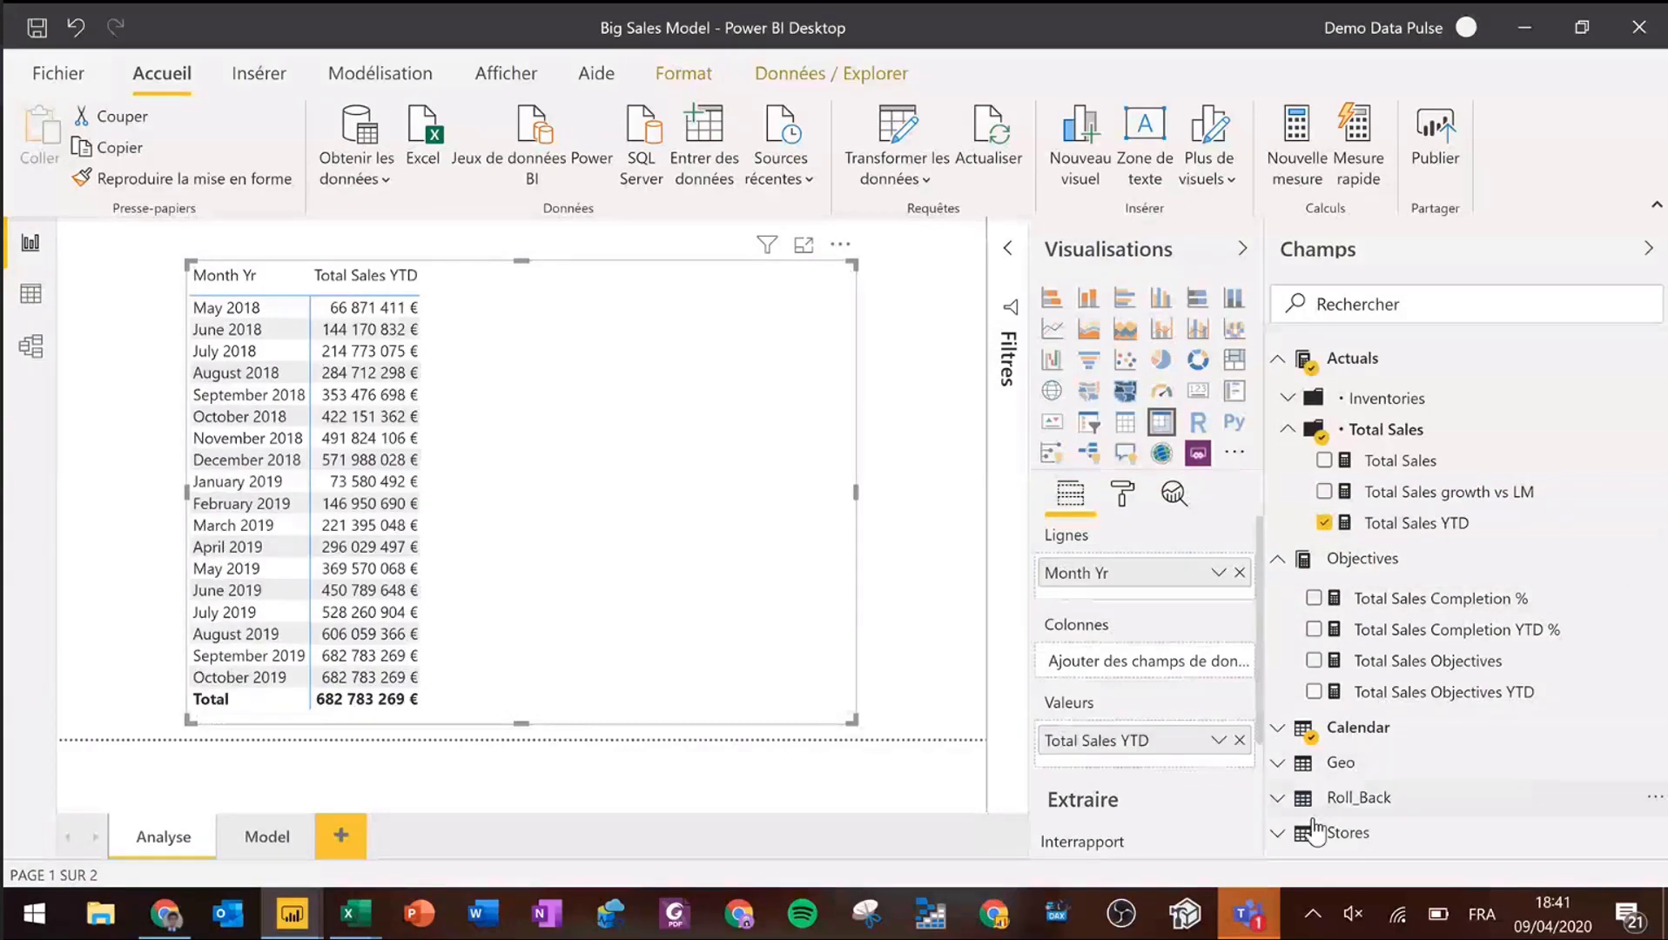
{"action": "left_click", "coordinate": [1358, 763]}
{"action": "left_click_drag", "start_coordinate": [1379, 709], "coordinate": [1143, 681]}
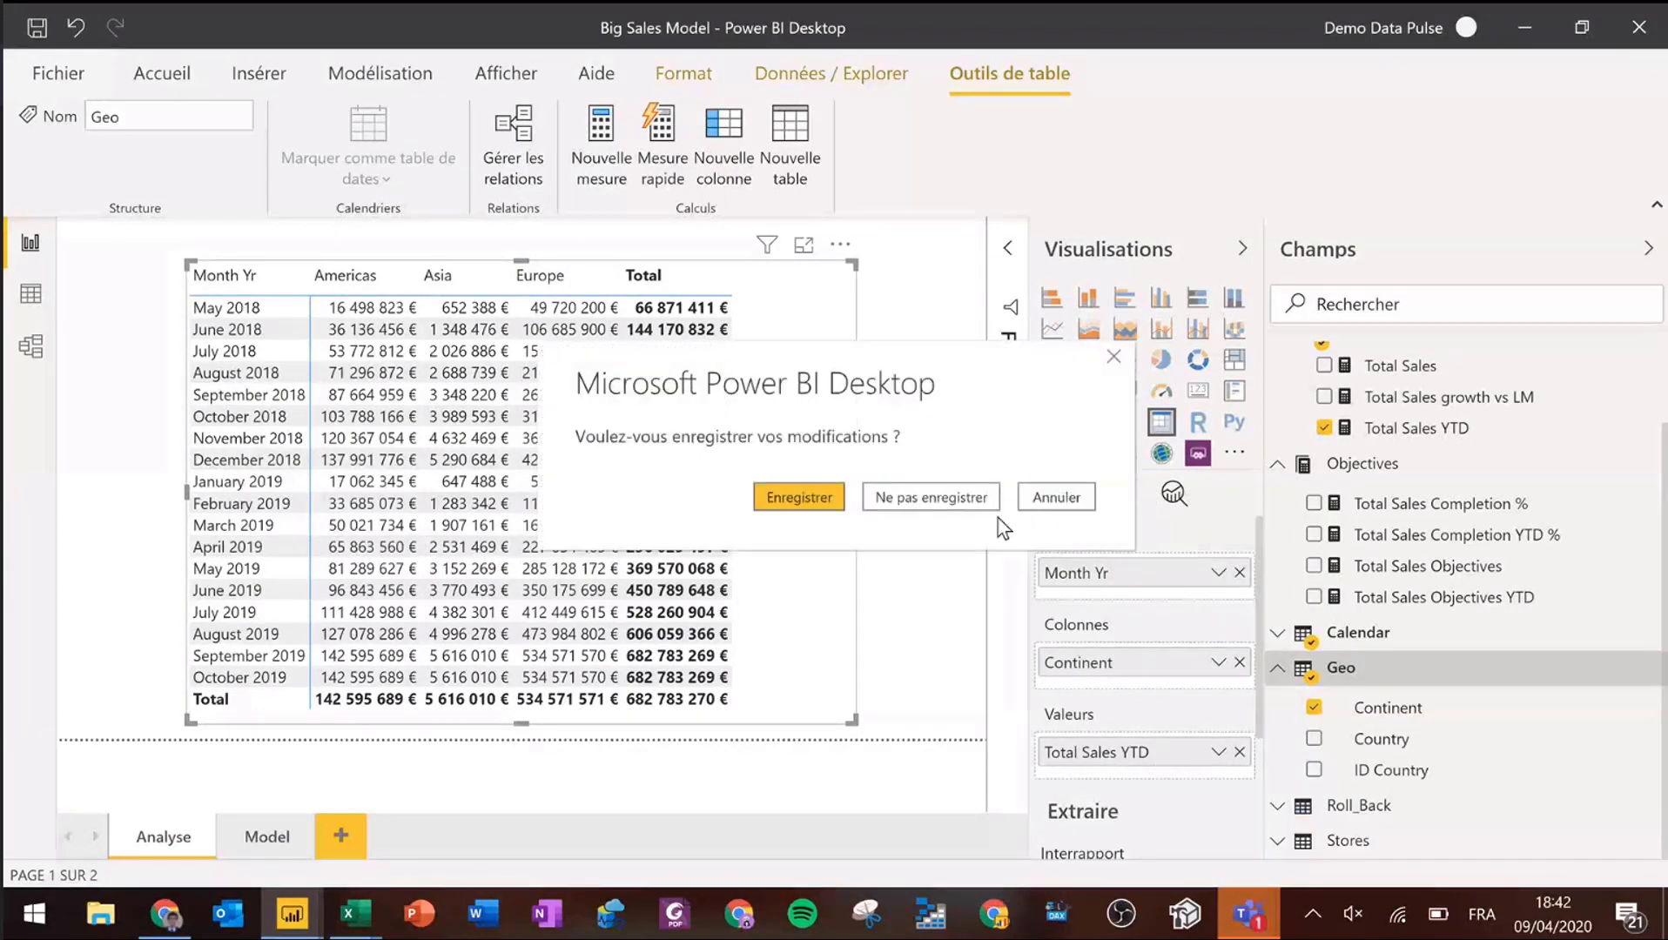
- Close the Big Sales Model file without saving and return to the Apero 3 - DAX report
{"action": "left_click", "coordinate": [976, 505]}
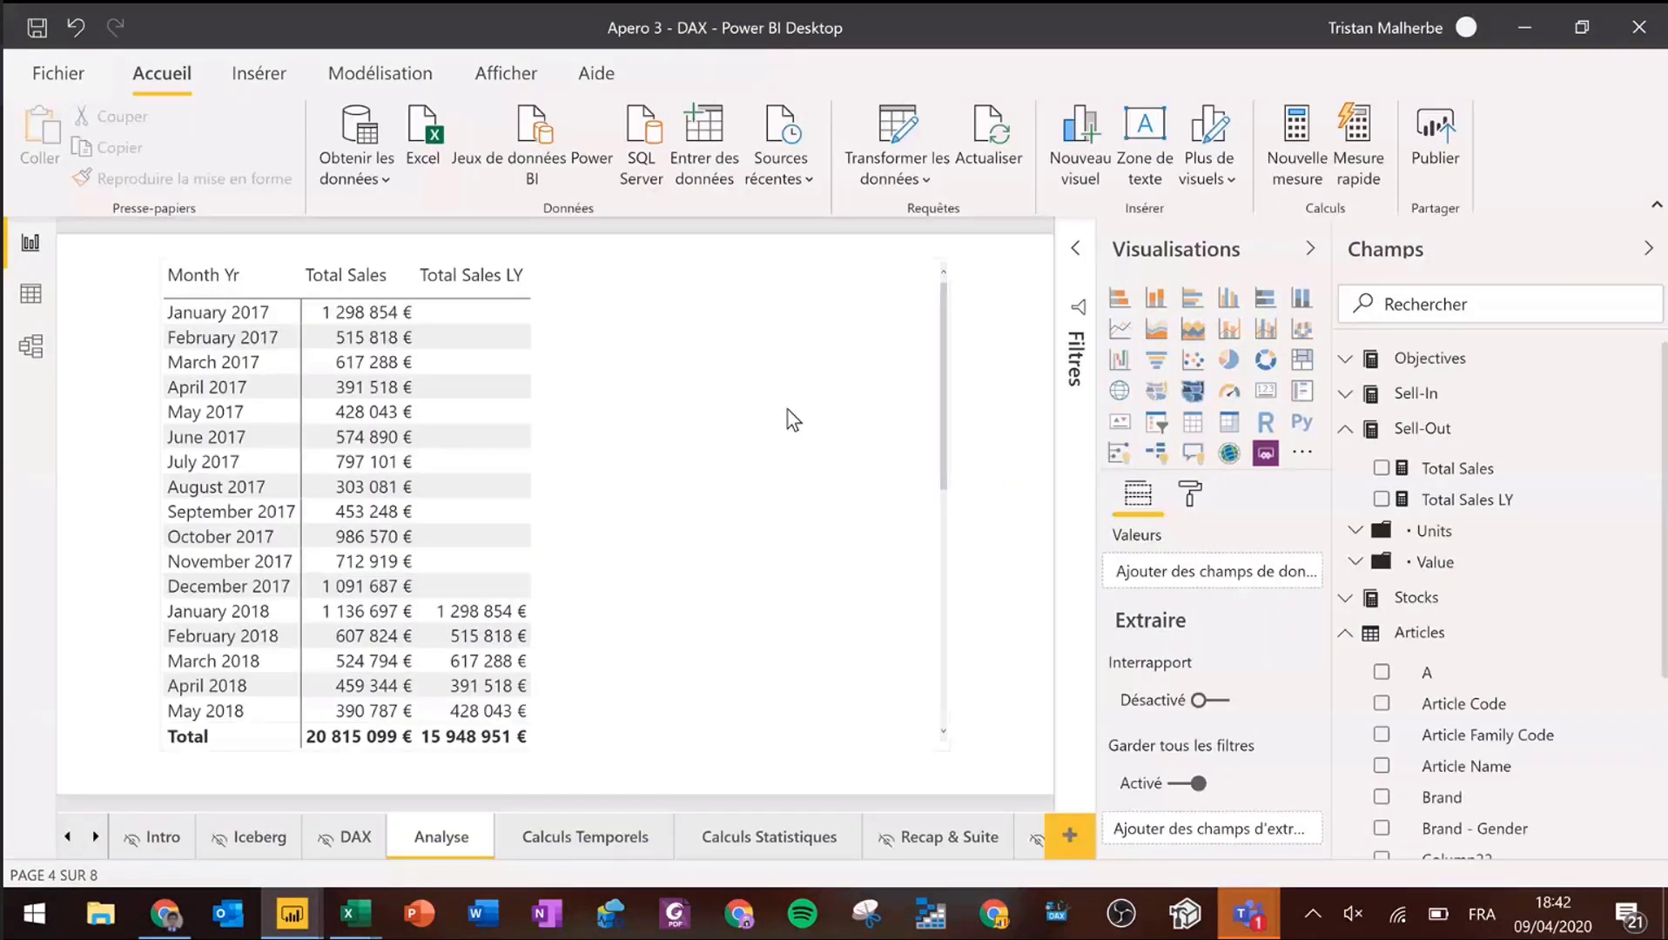
{"action": "left_click", "coordinate": [707, 276]}
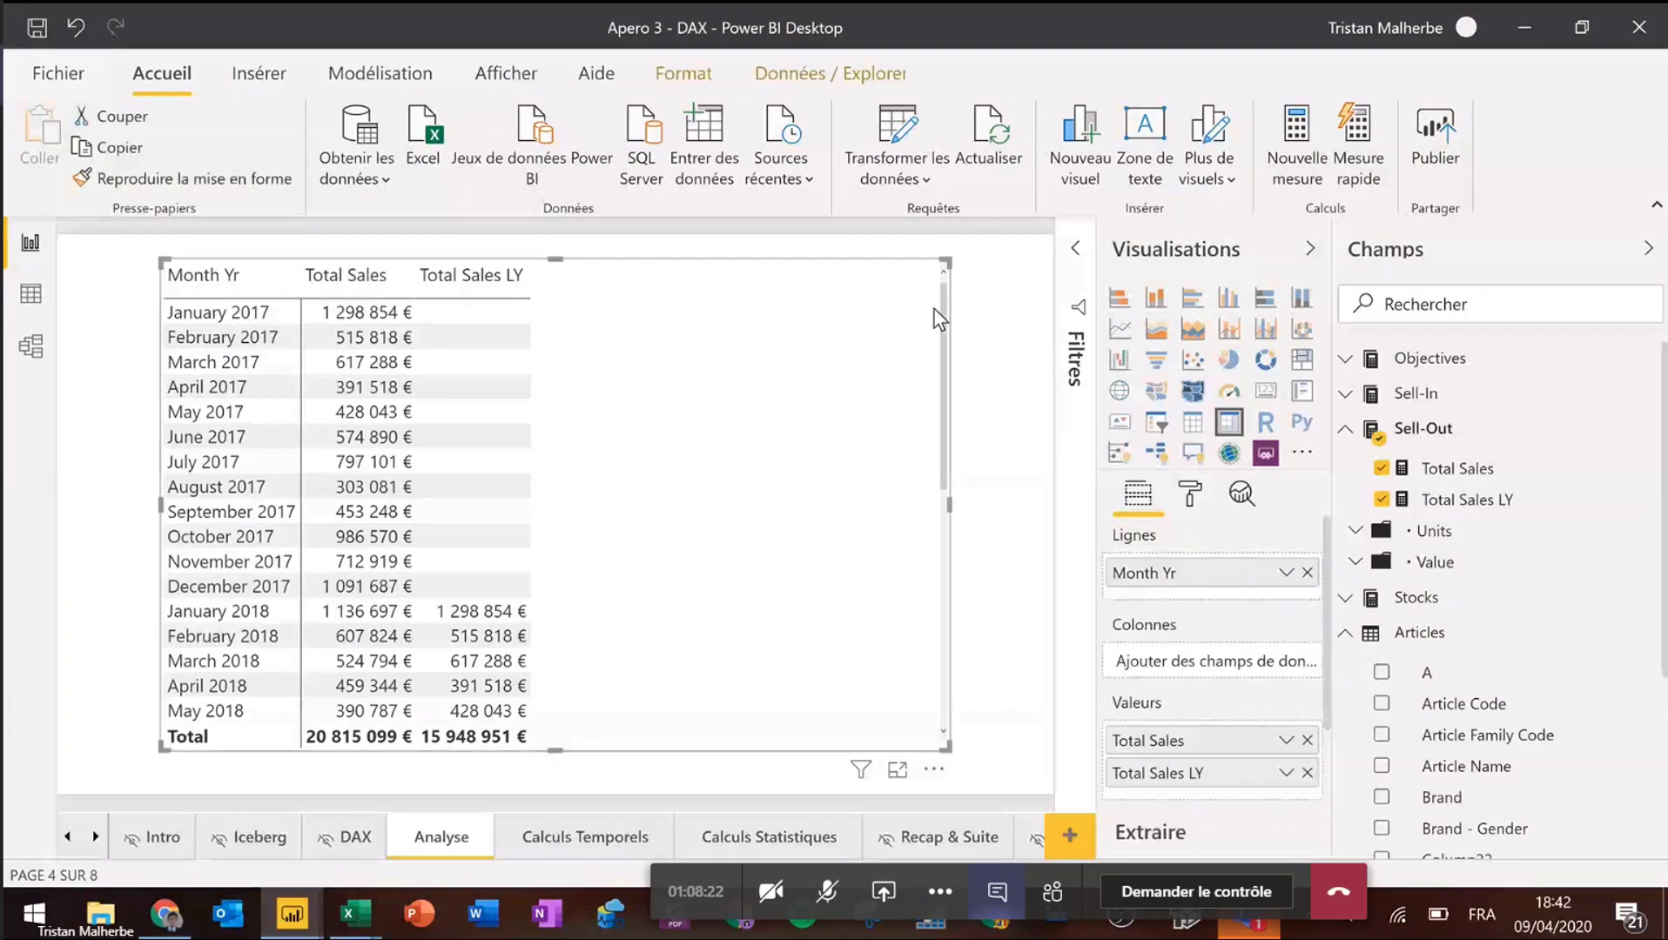
{"action": "left_click", "coordinate": [990, 307]}
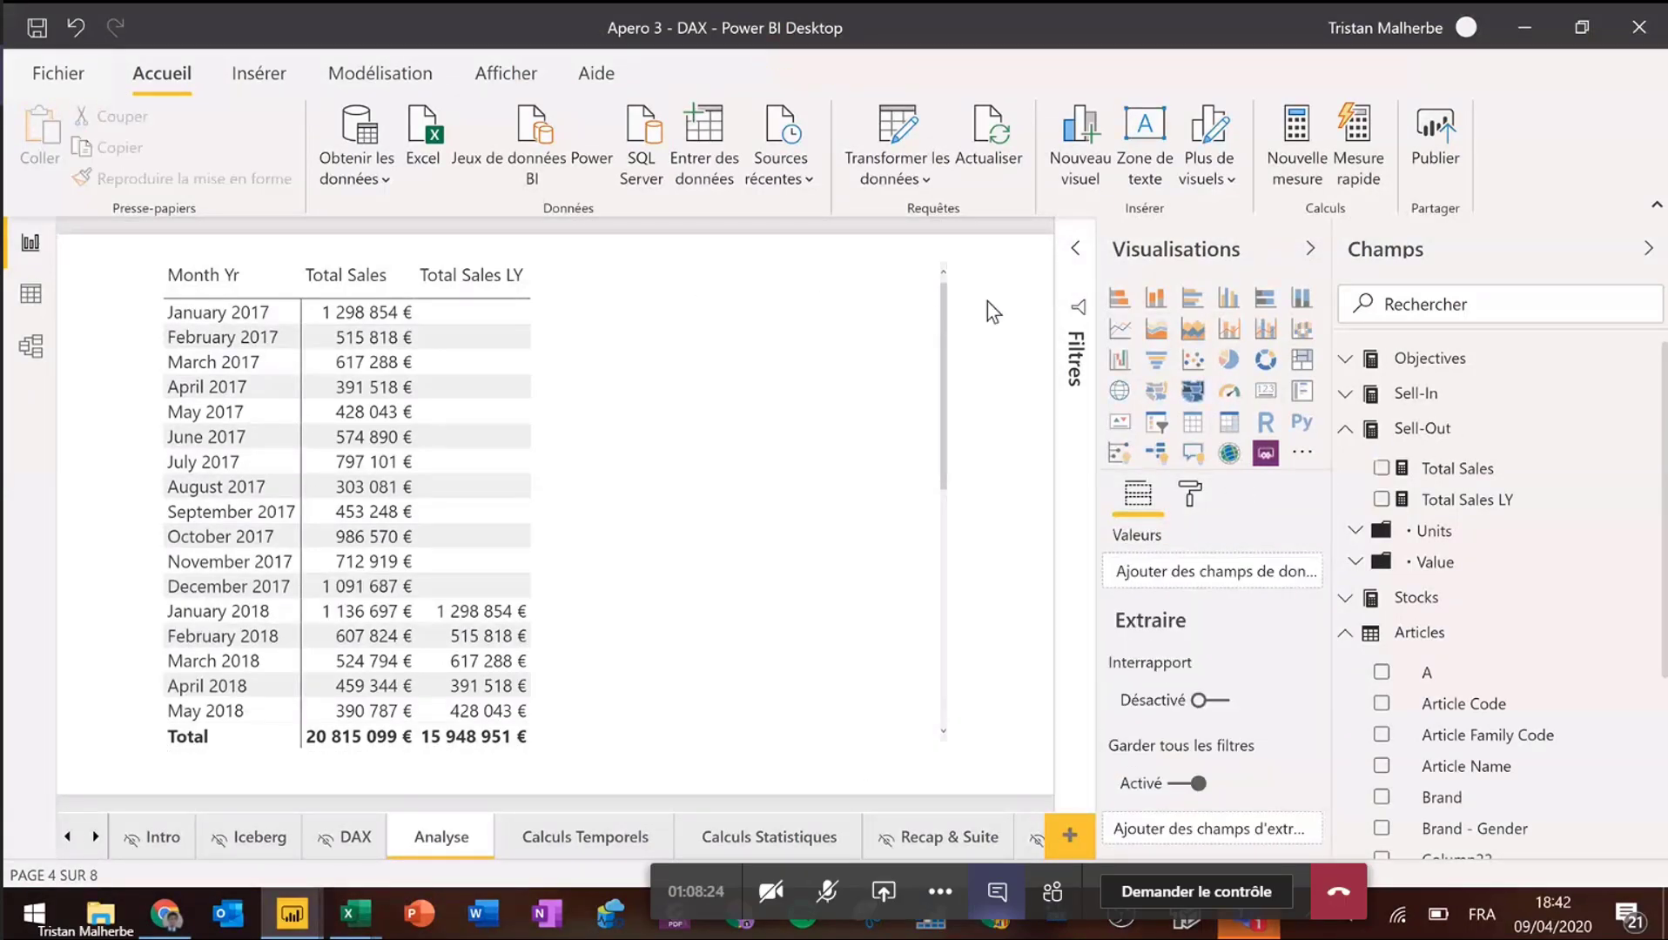
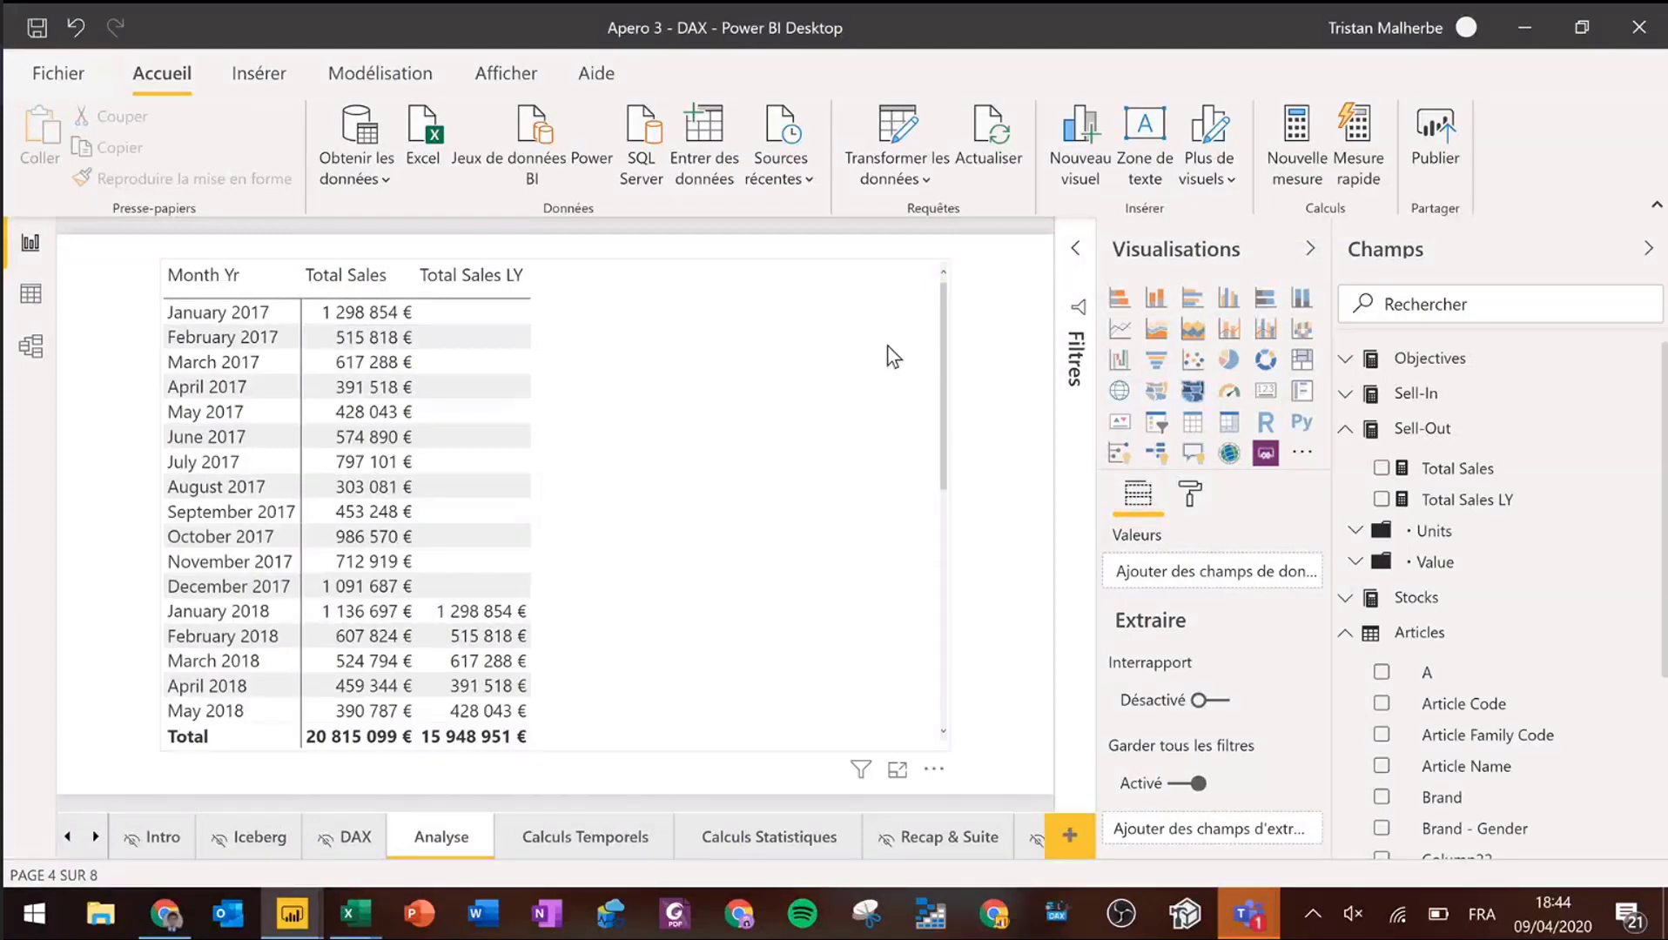
- Switch to the Power BI report in Chrome and display its Pareto - Articles page in full screen
{"action": "left_click", "coordinate": [165, 912]}
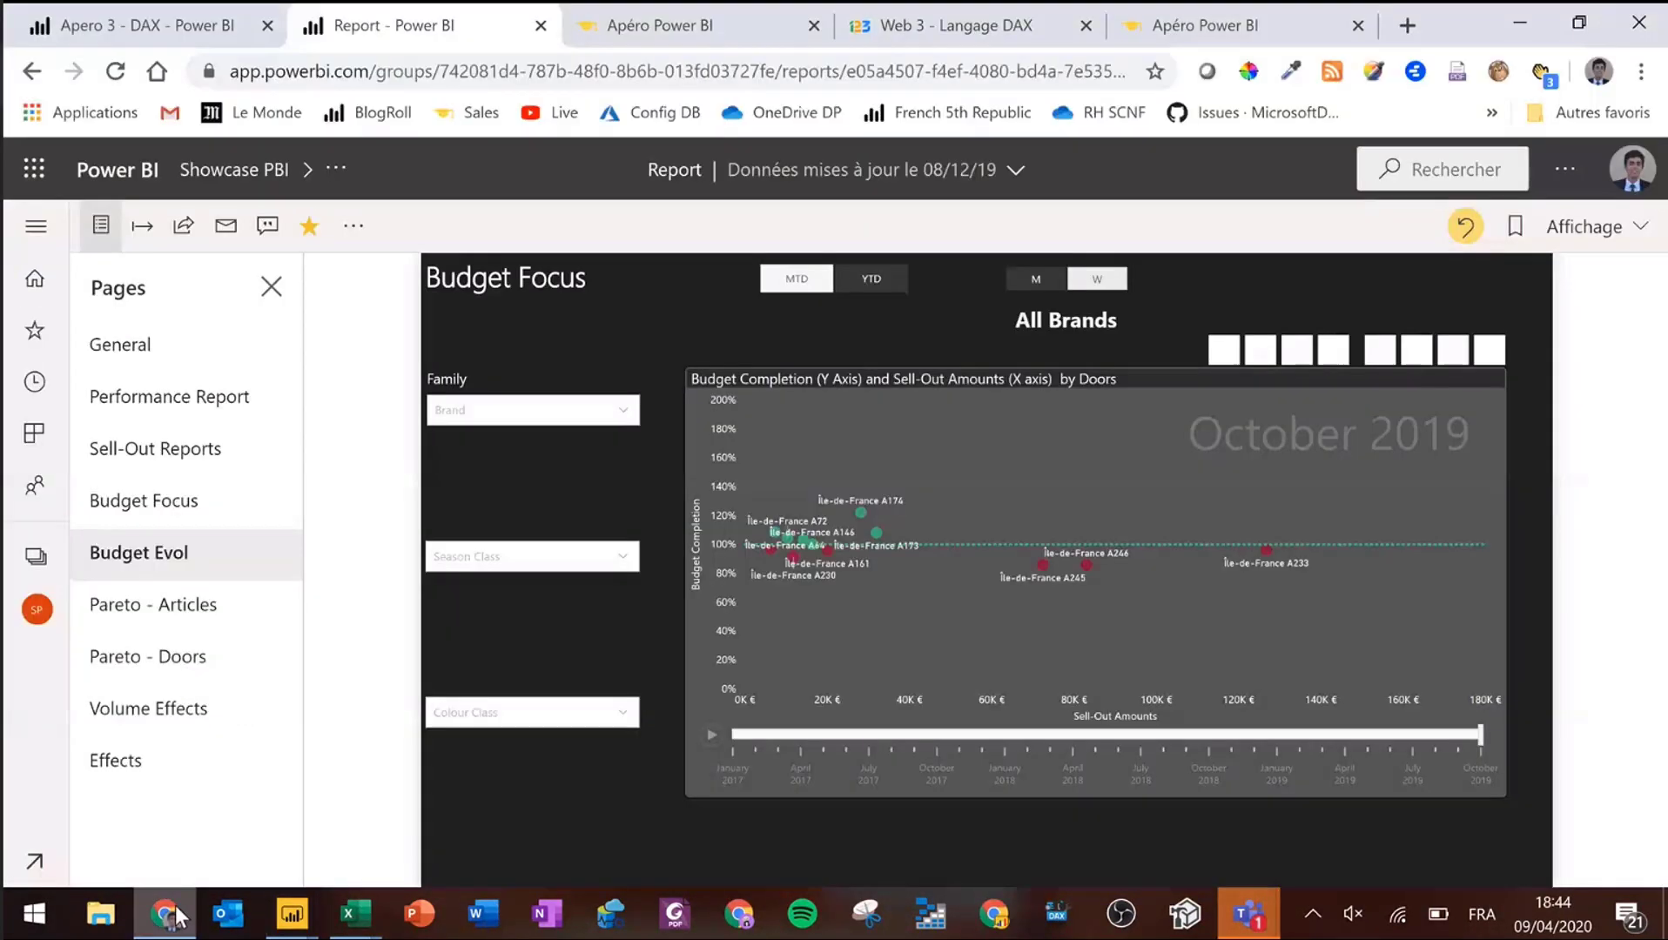
{"action": "left_click", "coordinate": [185, 613]}
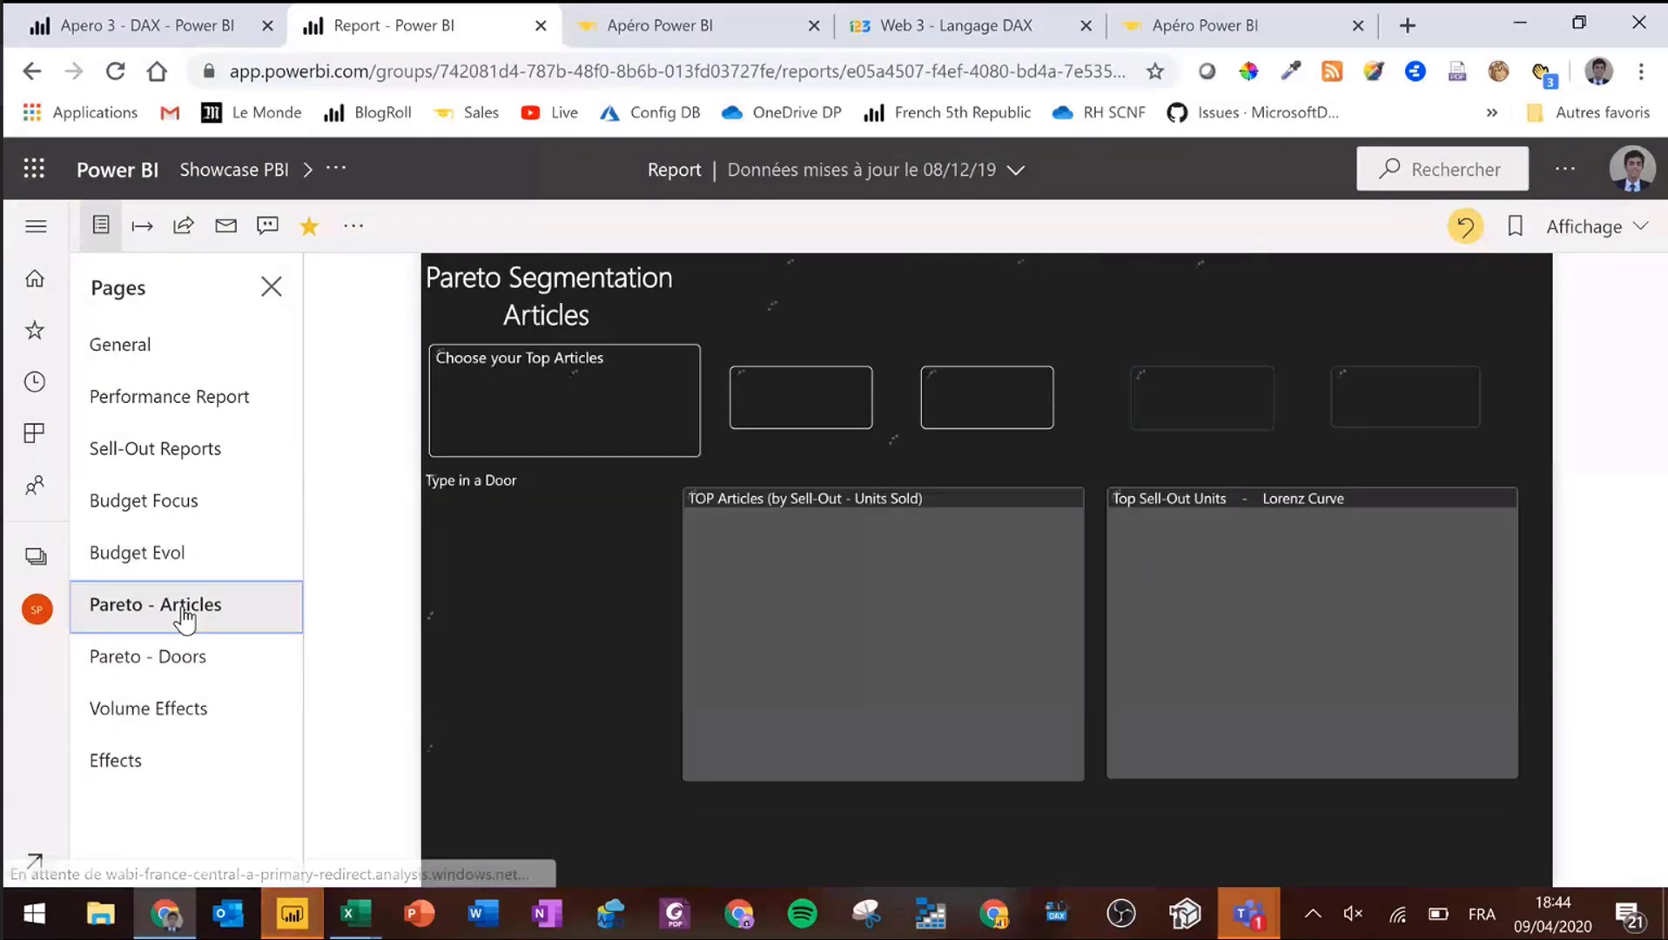
{"action": "left_click", "coordinate": [1625, 231]}
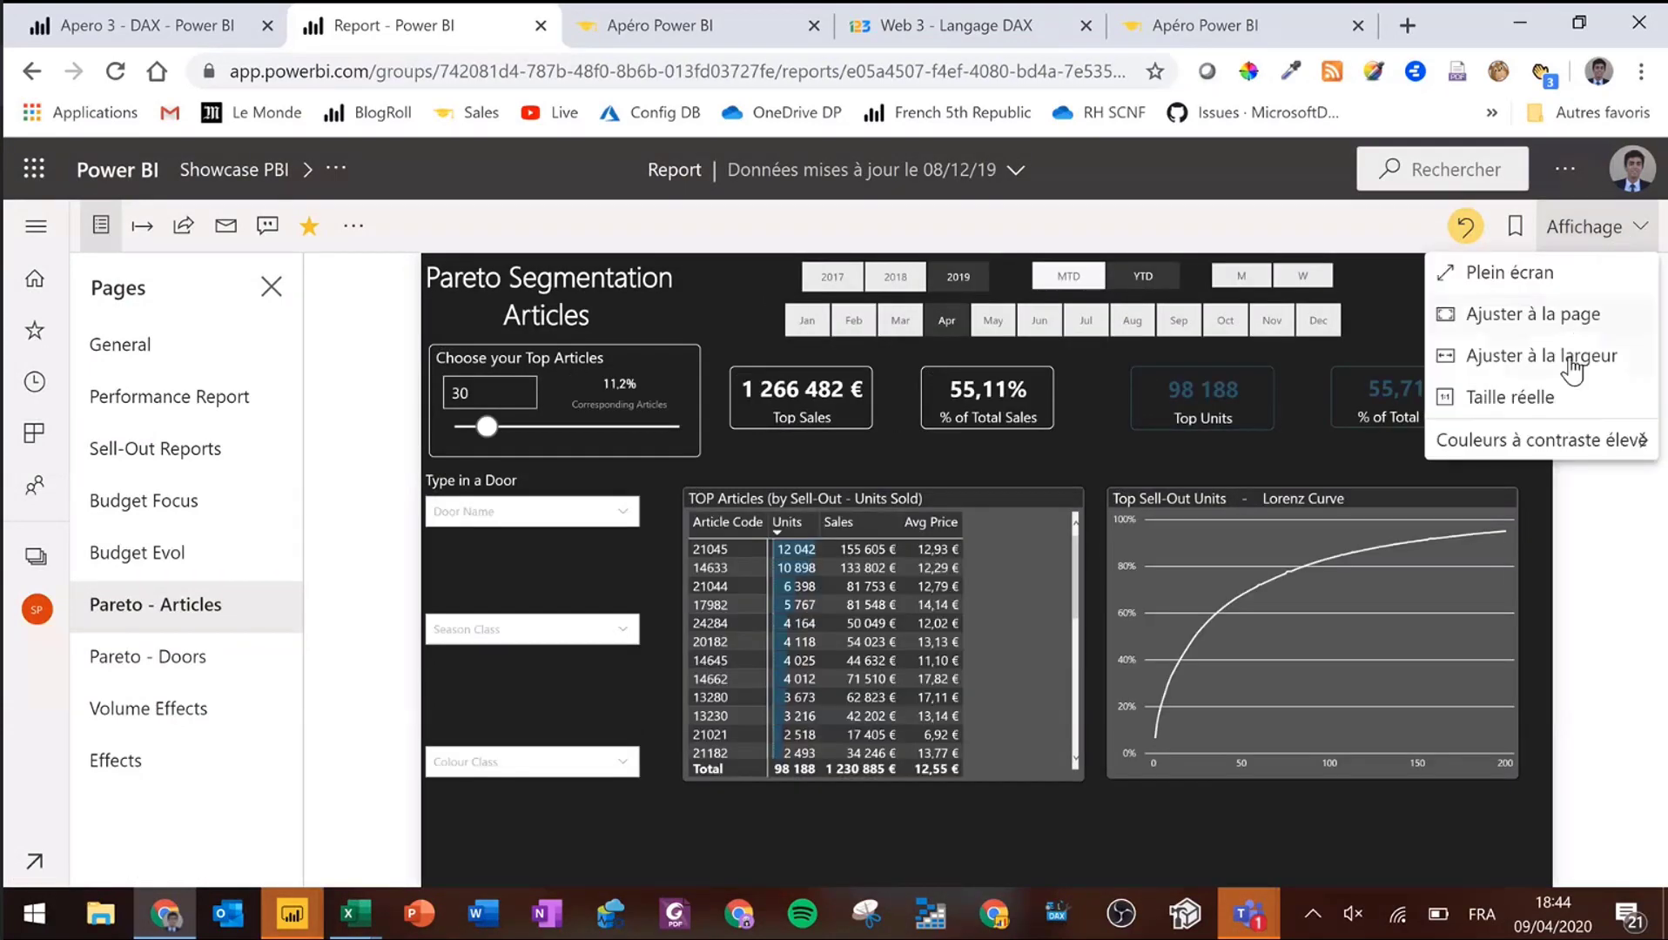
{"action": "left_click", "coordinate": [1445, 272]}
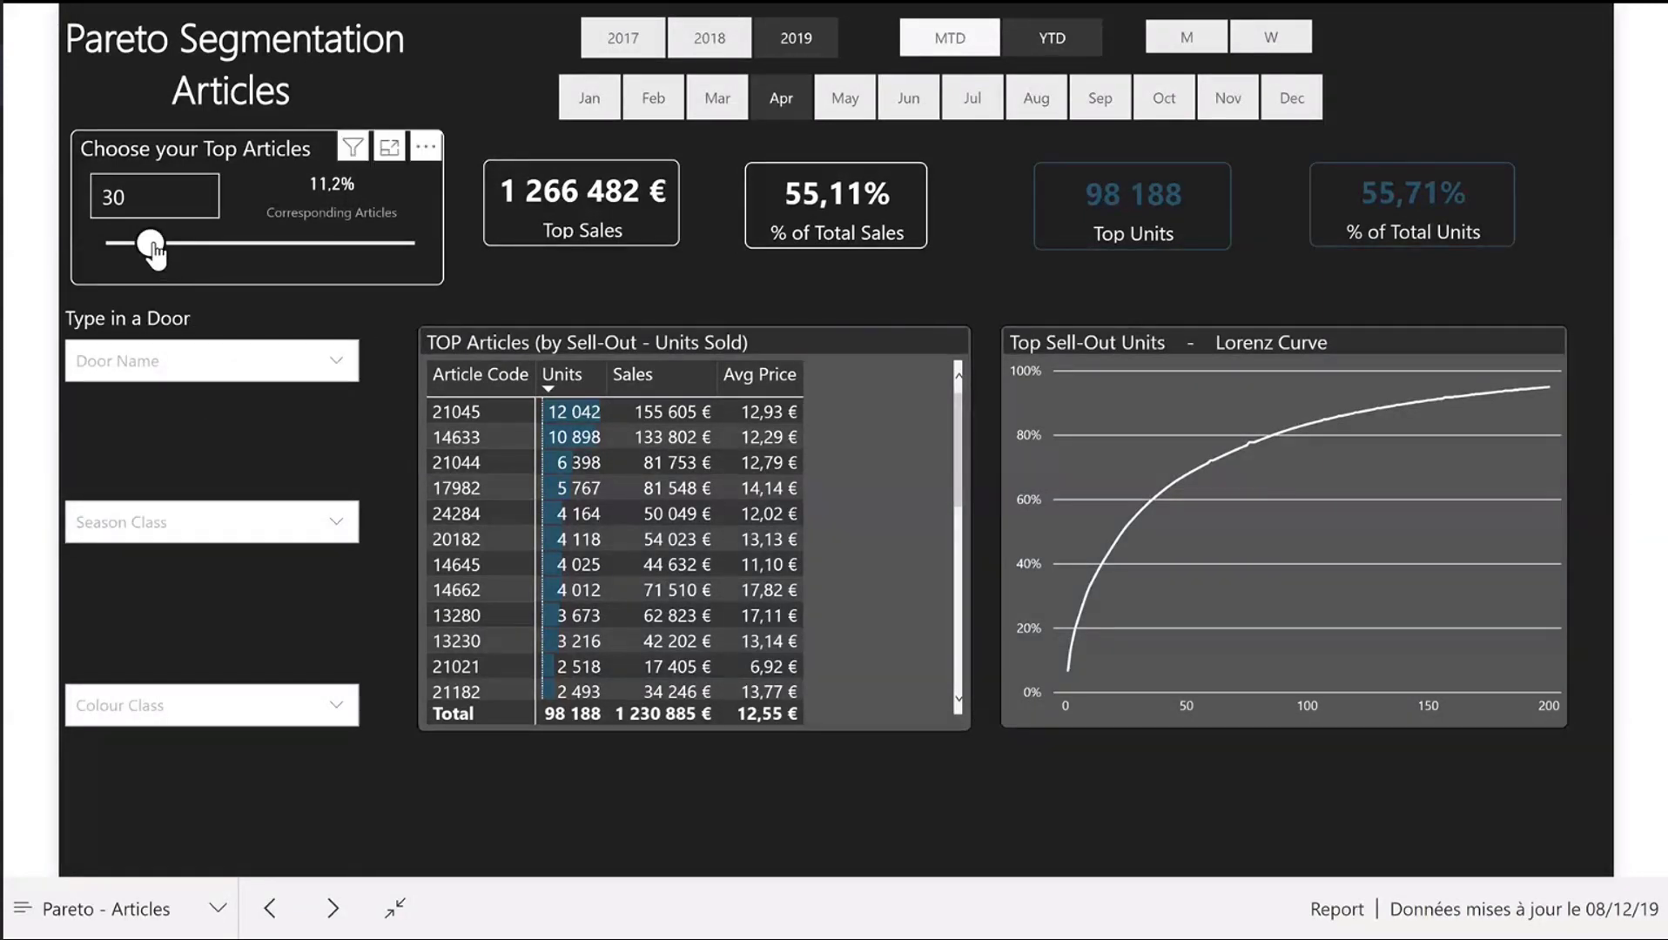
- Lower the Top Articles count to 15, look through the article table, and set the count to 7 with March as the month
{"action": "left_click_drag", "start_coordinate": [155, 252], "coordinate": [132, 253]}
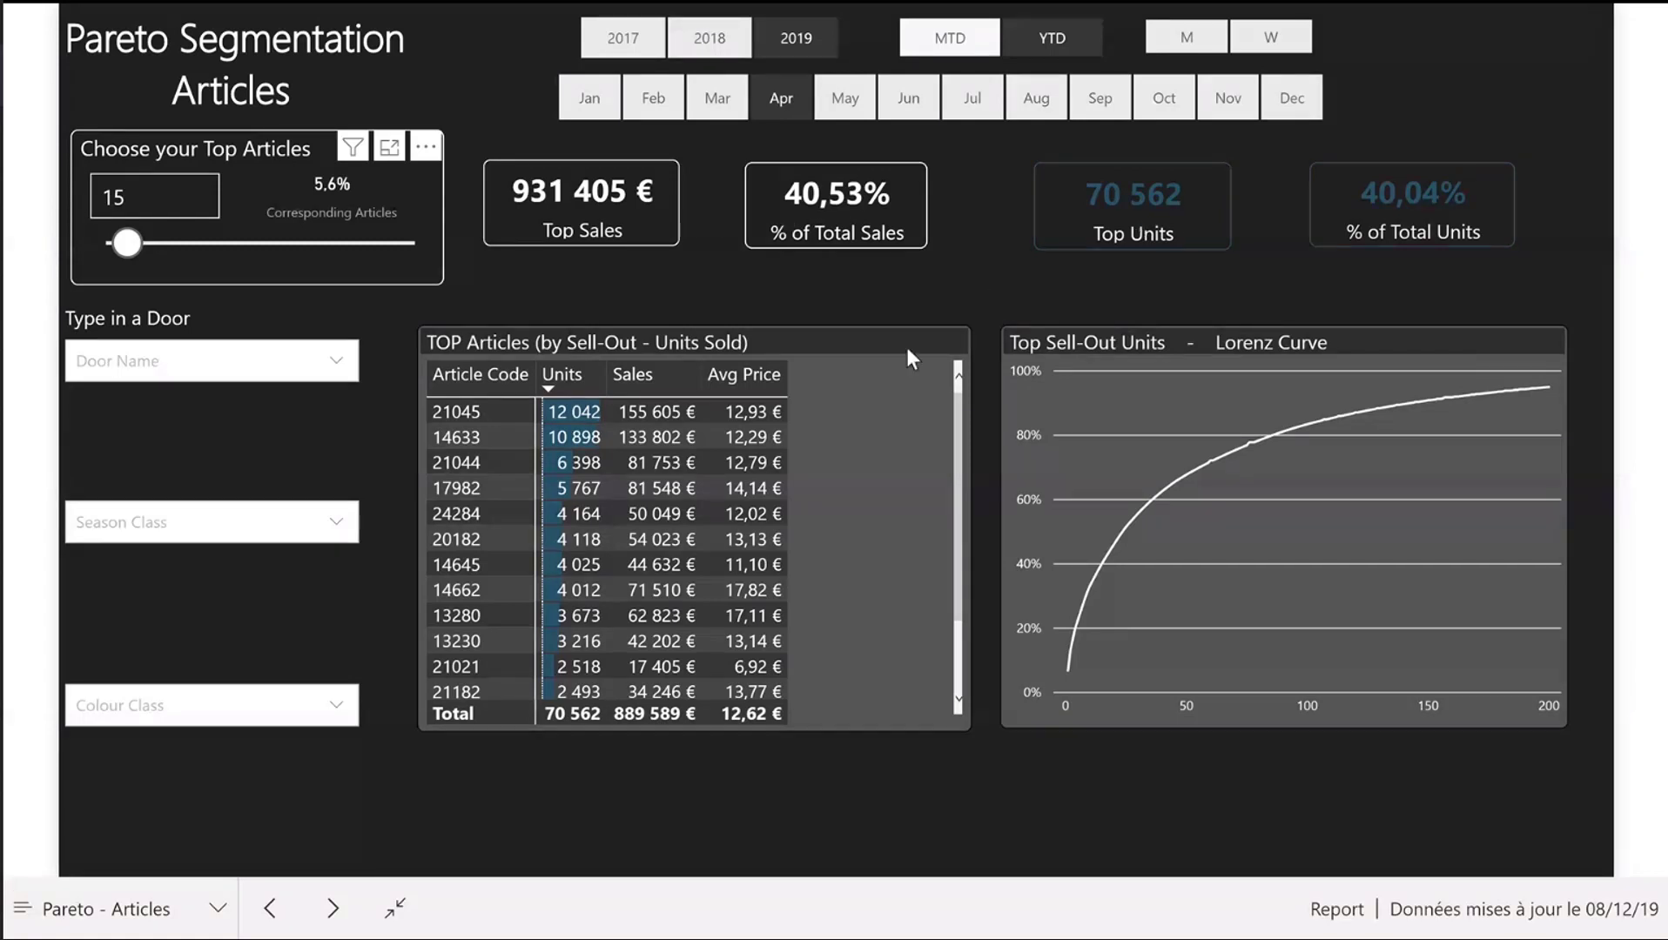
{"action": "scroll", "coordinate": [881, 405], "scroll_direction": "down", "scroll_amount": 2}
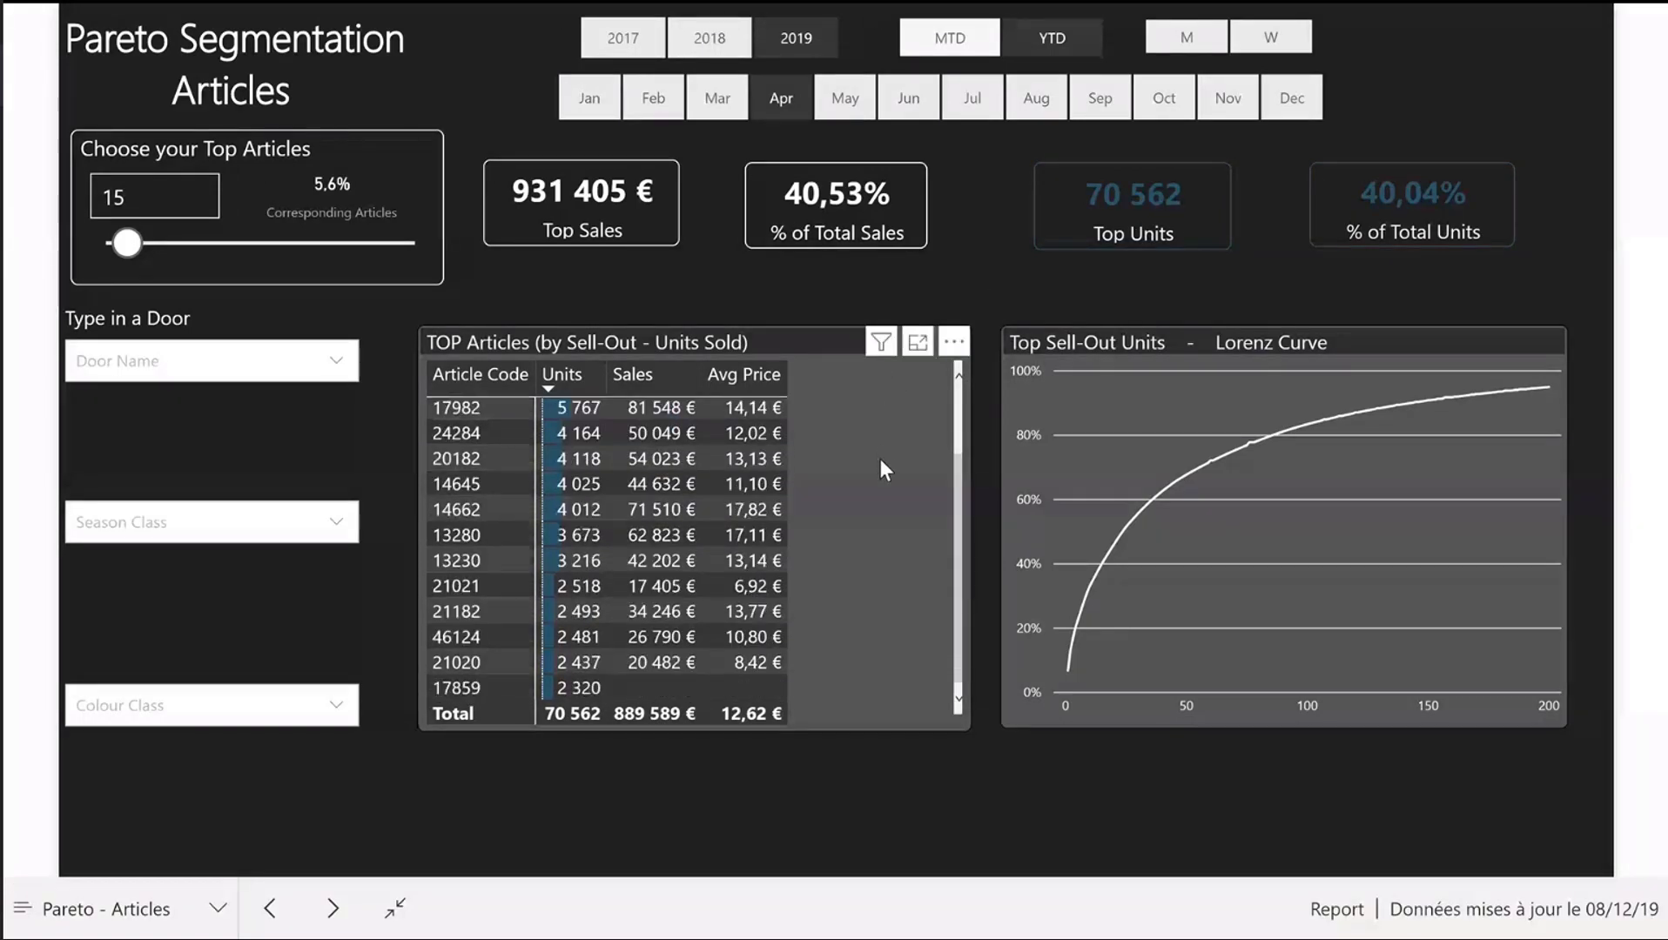
{"action": "scroll", "coordinate": [880, 458], "scroll_direction": "up", "scroll_amount": 2}
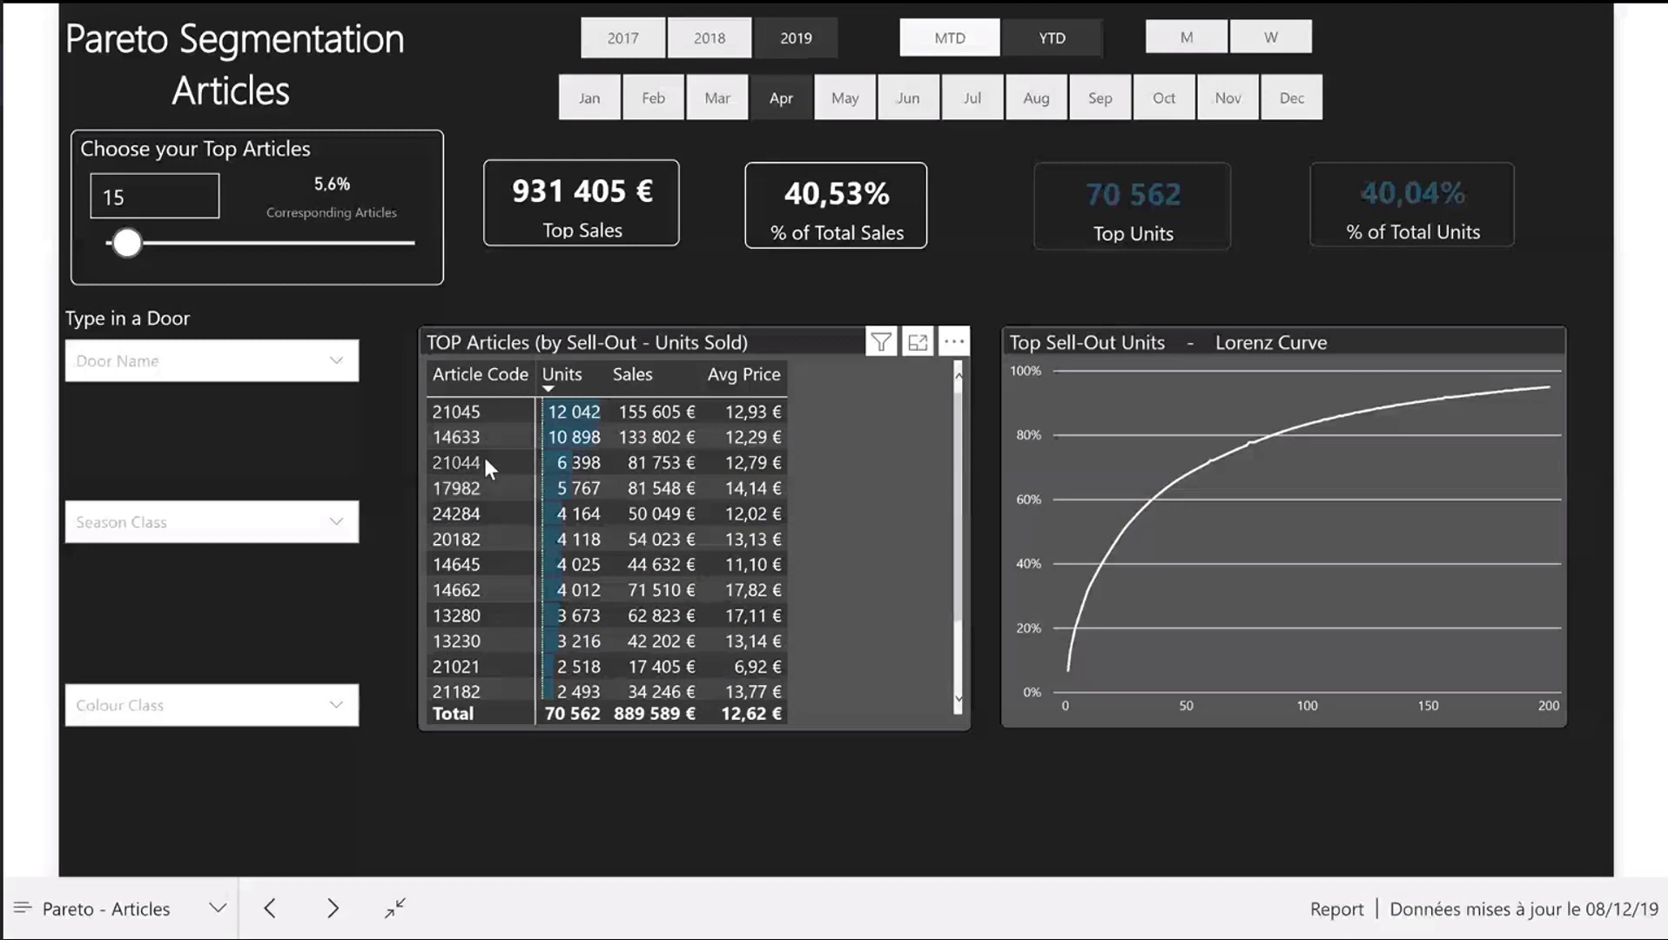
{"action": "scroll", "coordinate": [484, 464], "scroll_direction": "down", "scroll_amount": 3}
{"action": "left_click_drag", "start_coordinate": [126, 243], "coordinate": [116, 251]}
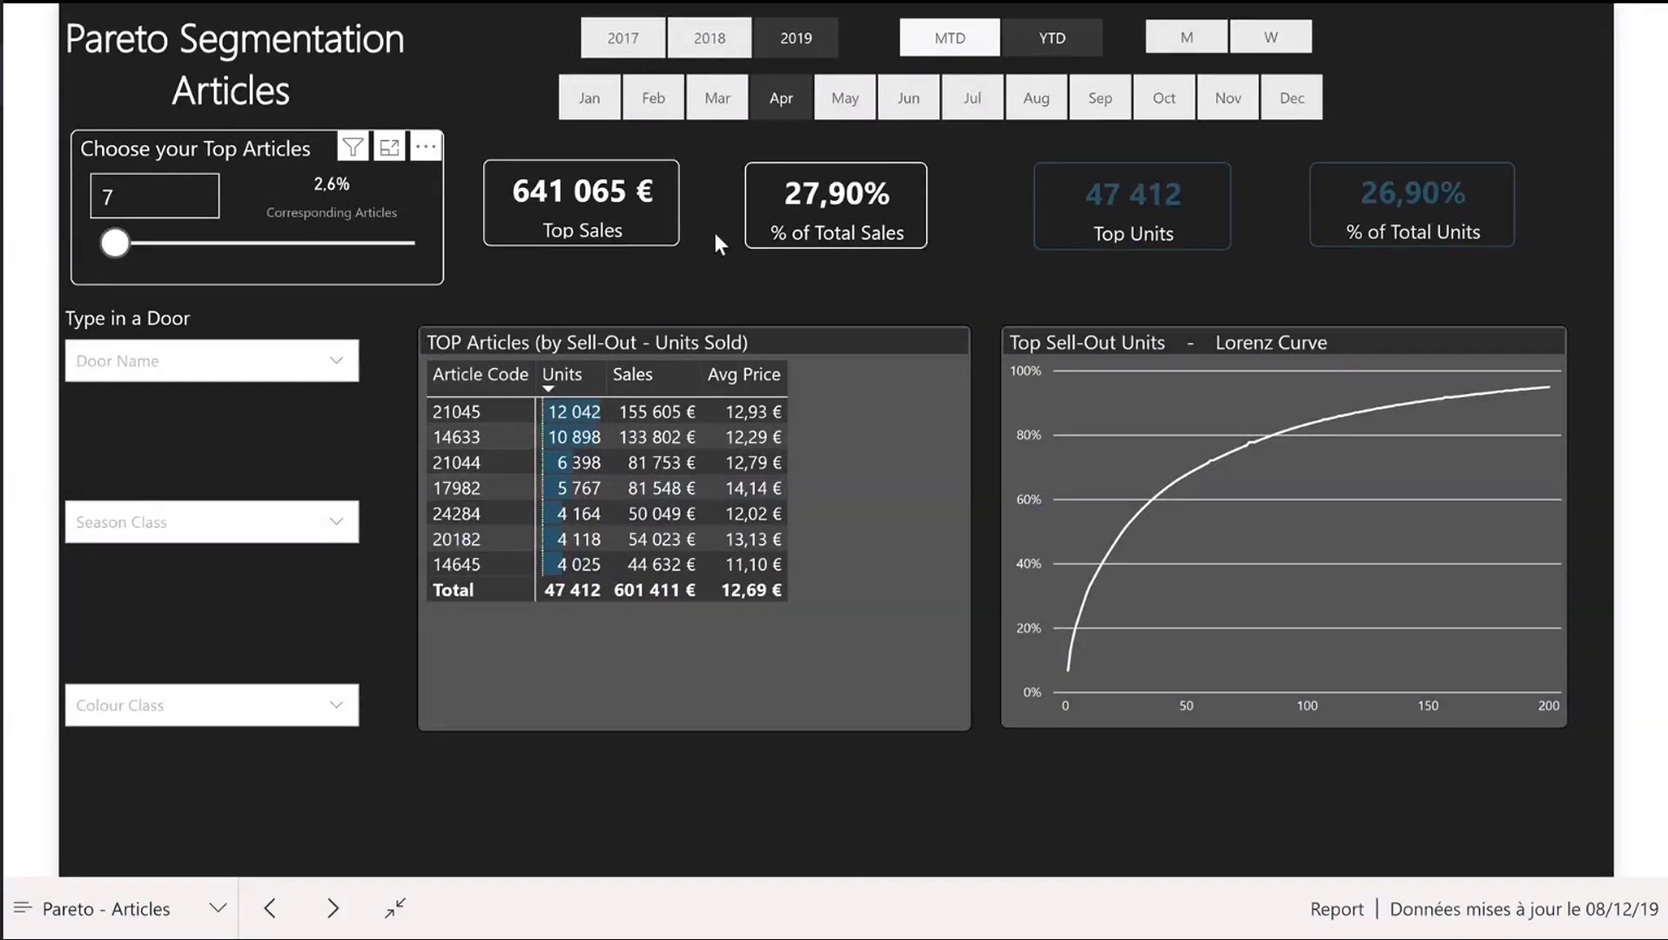
{"action": "left_click", "coordinate": [714, 110]}
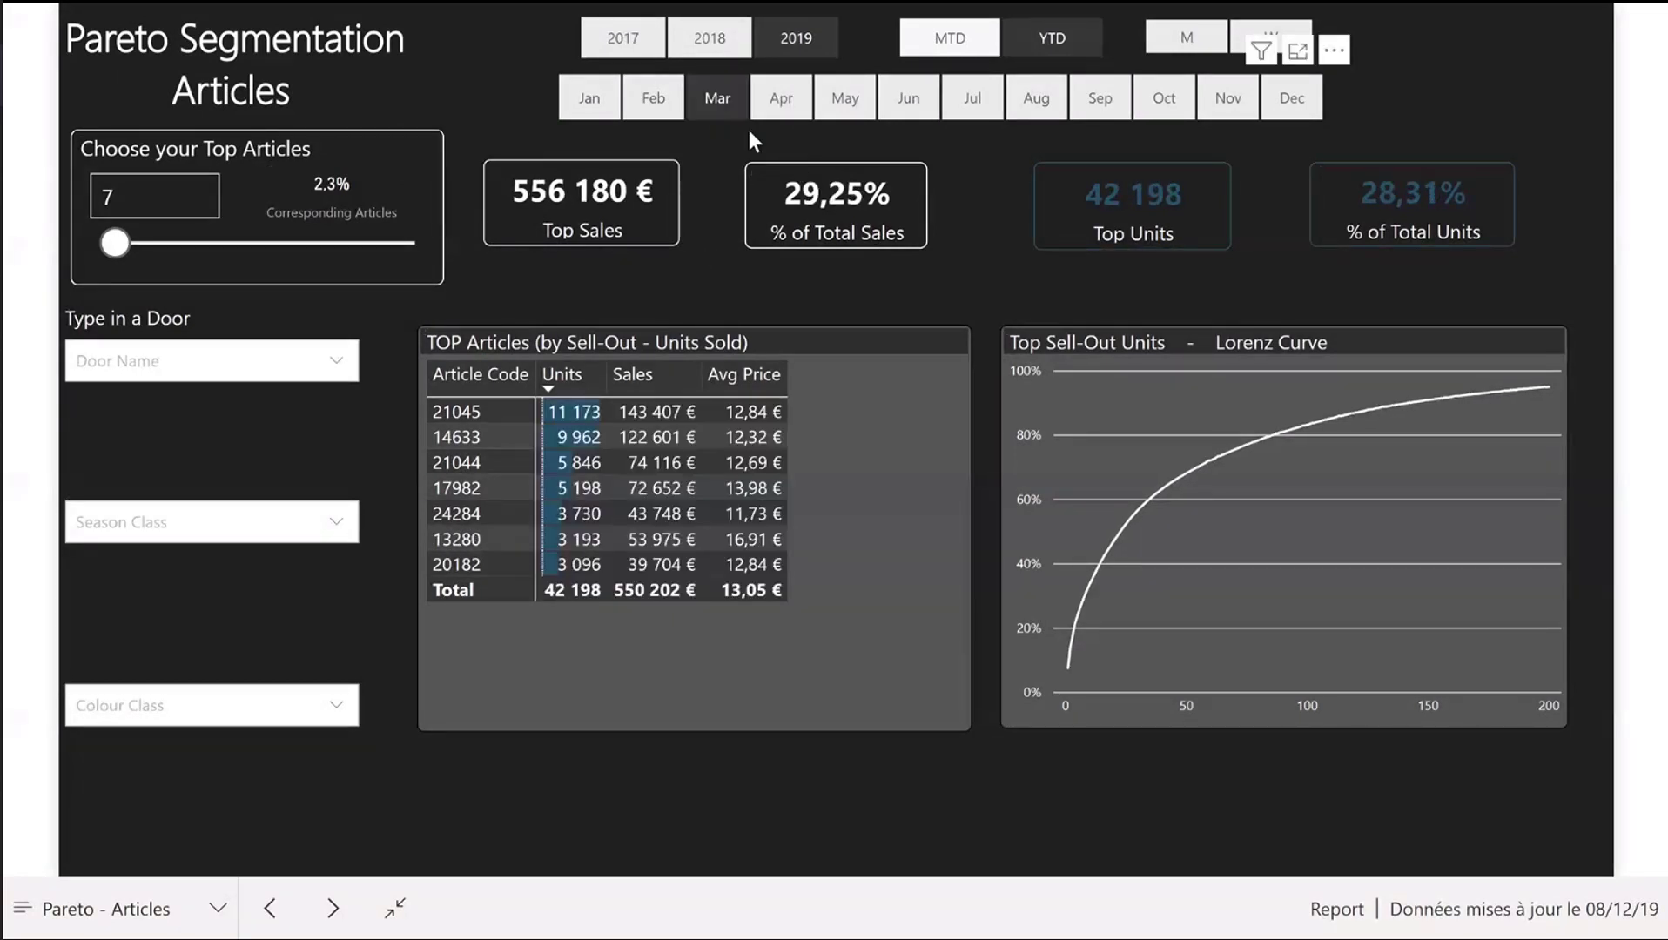
- Filter the report by door A10 and clear that door filter again
{"action": "left_click", "coordinate": [336, 374]}
{"action": "left_click", "coordinate": [125, 439]}
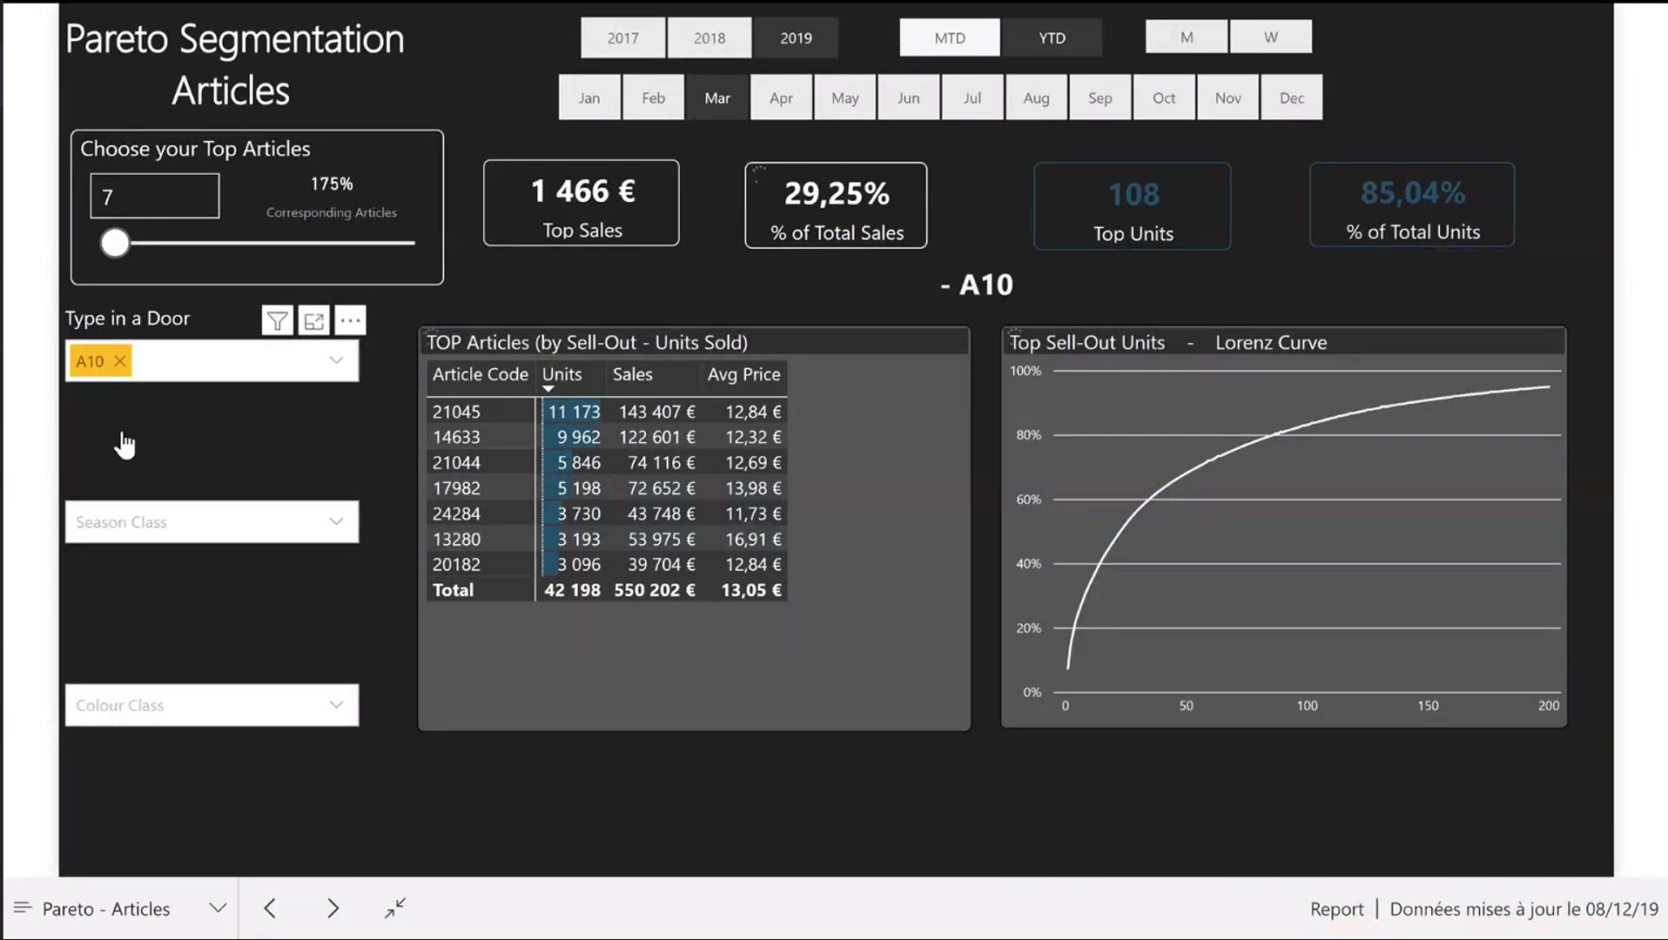
{"action": "left_click", "coordinate": [120, 353]}
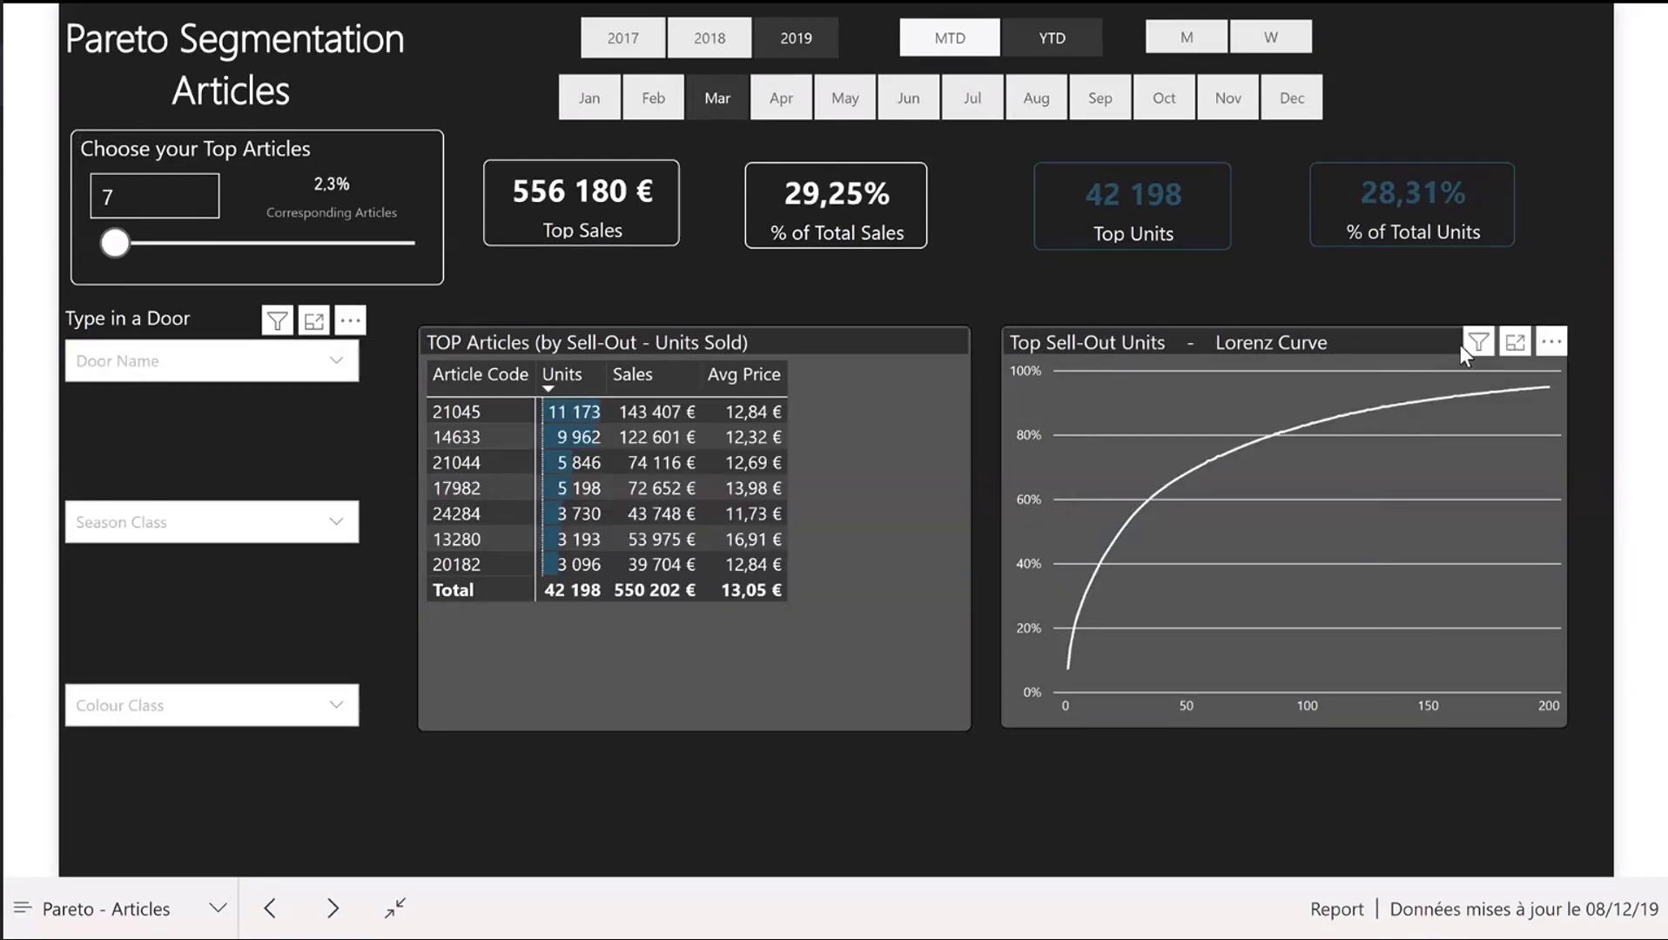
- Enlarge the Lorenz Curve chart, inspect its points around 45 and 74 articles, and return to the report outside full screen
{"action": "left_click", "coordinate": [1514, 342]}
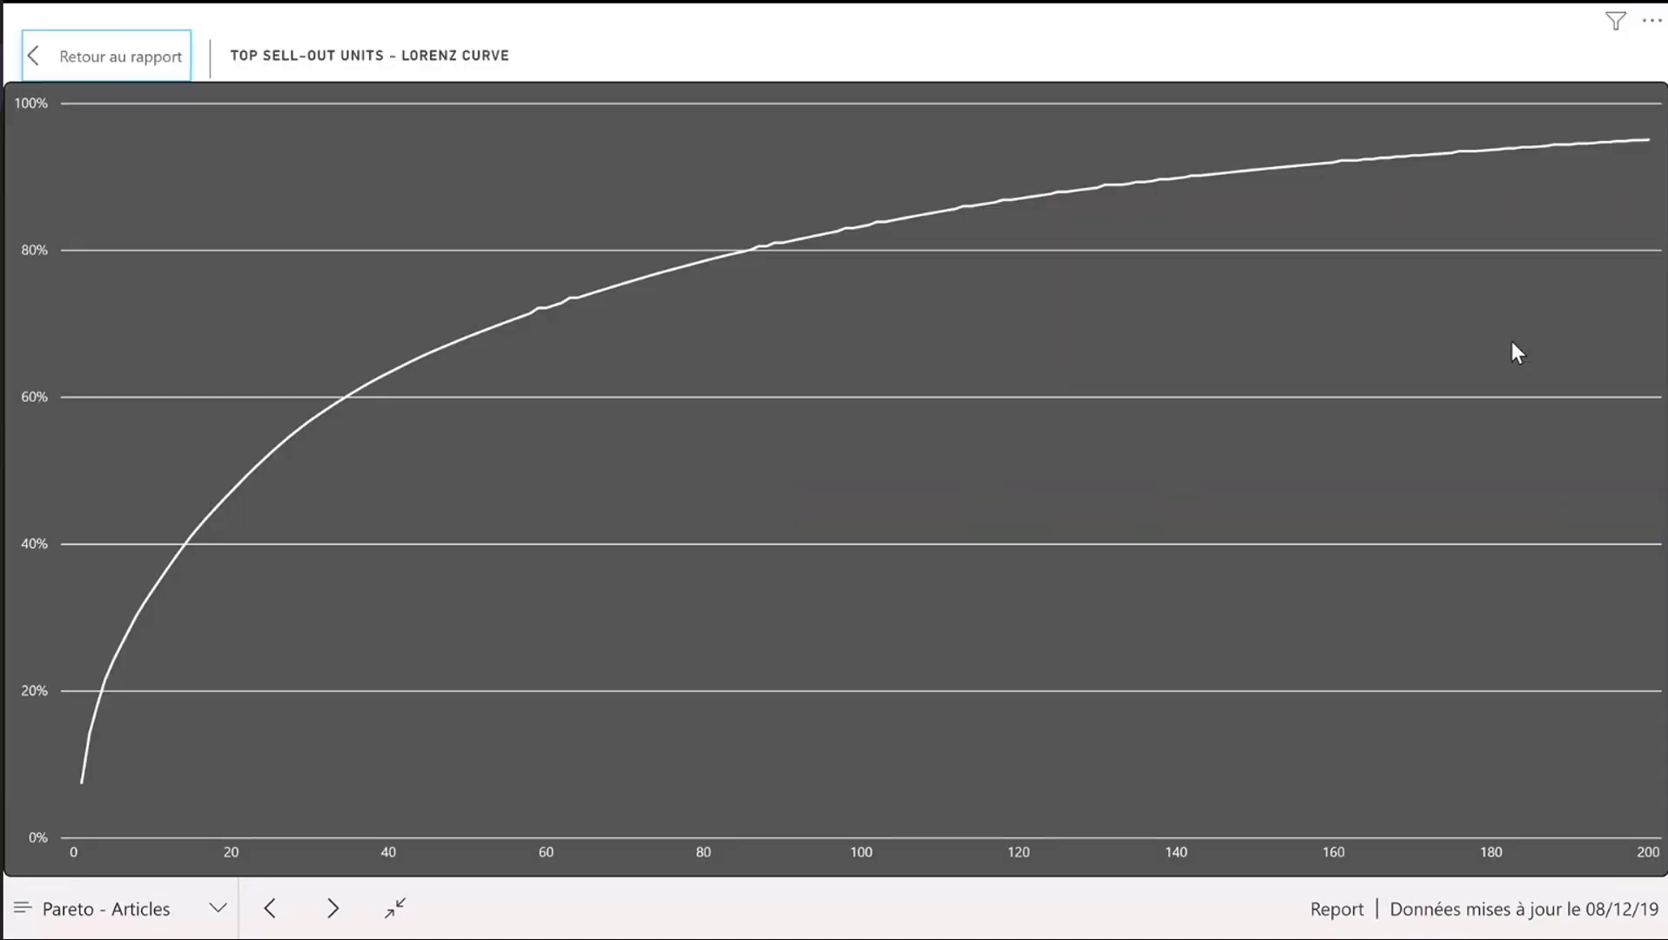
{"action": "left_click", "coordinate": [110, 58]}
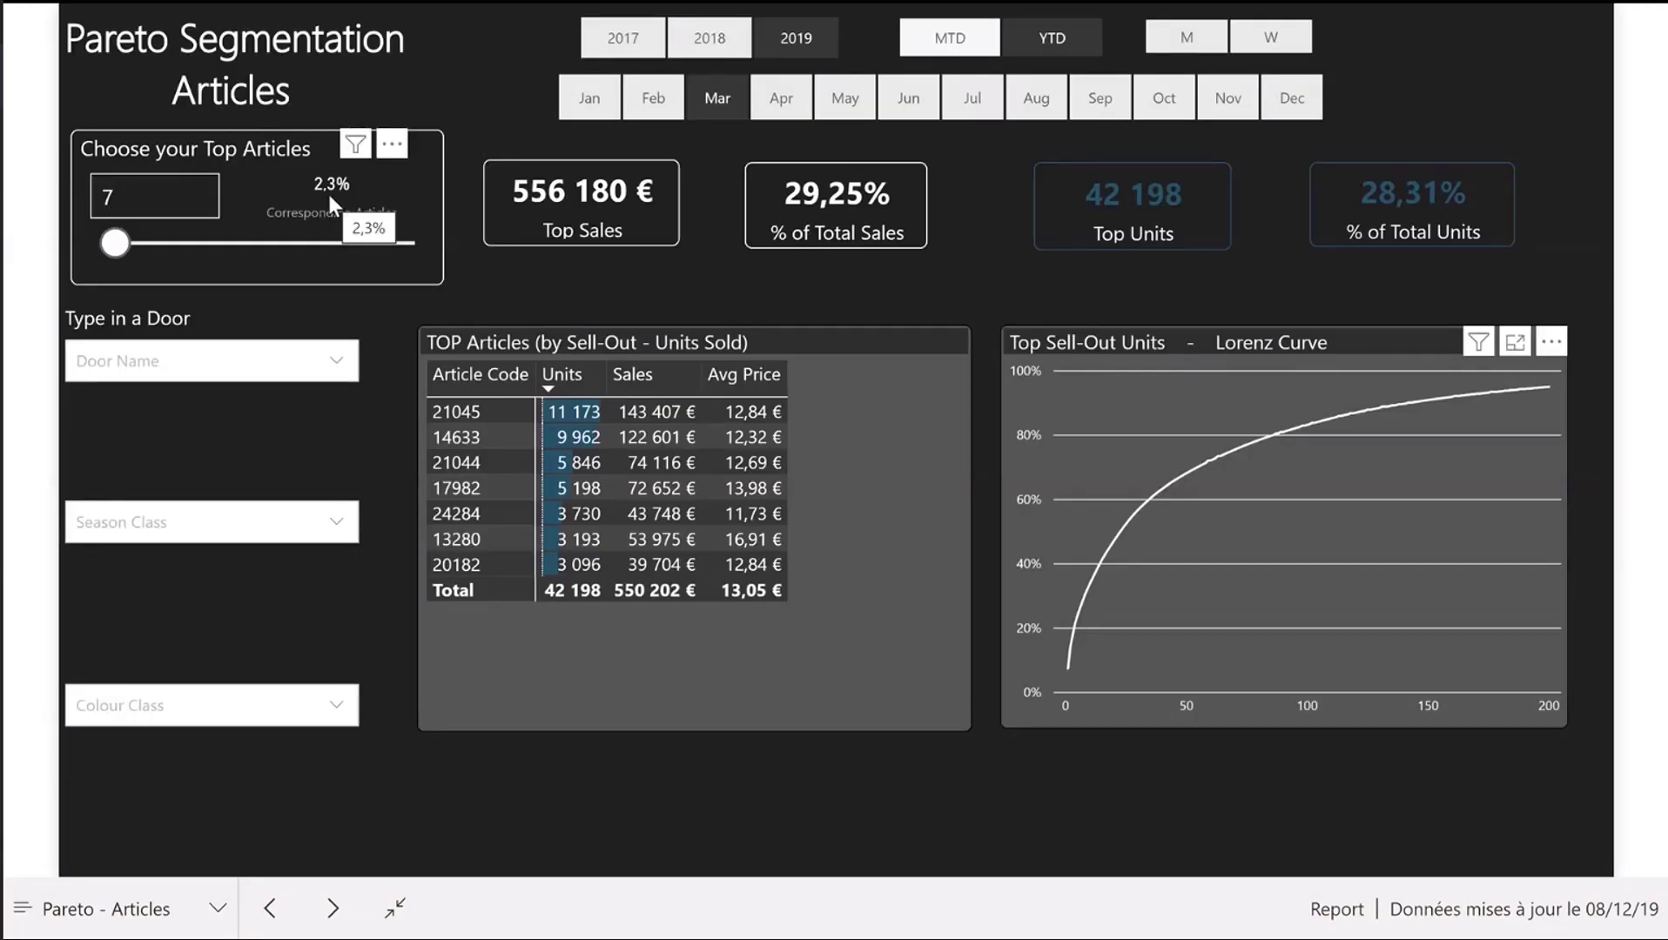
{"action": "left_click", "coordinate": [1513, 344]}
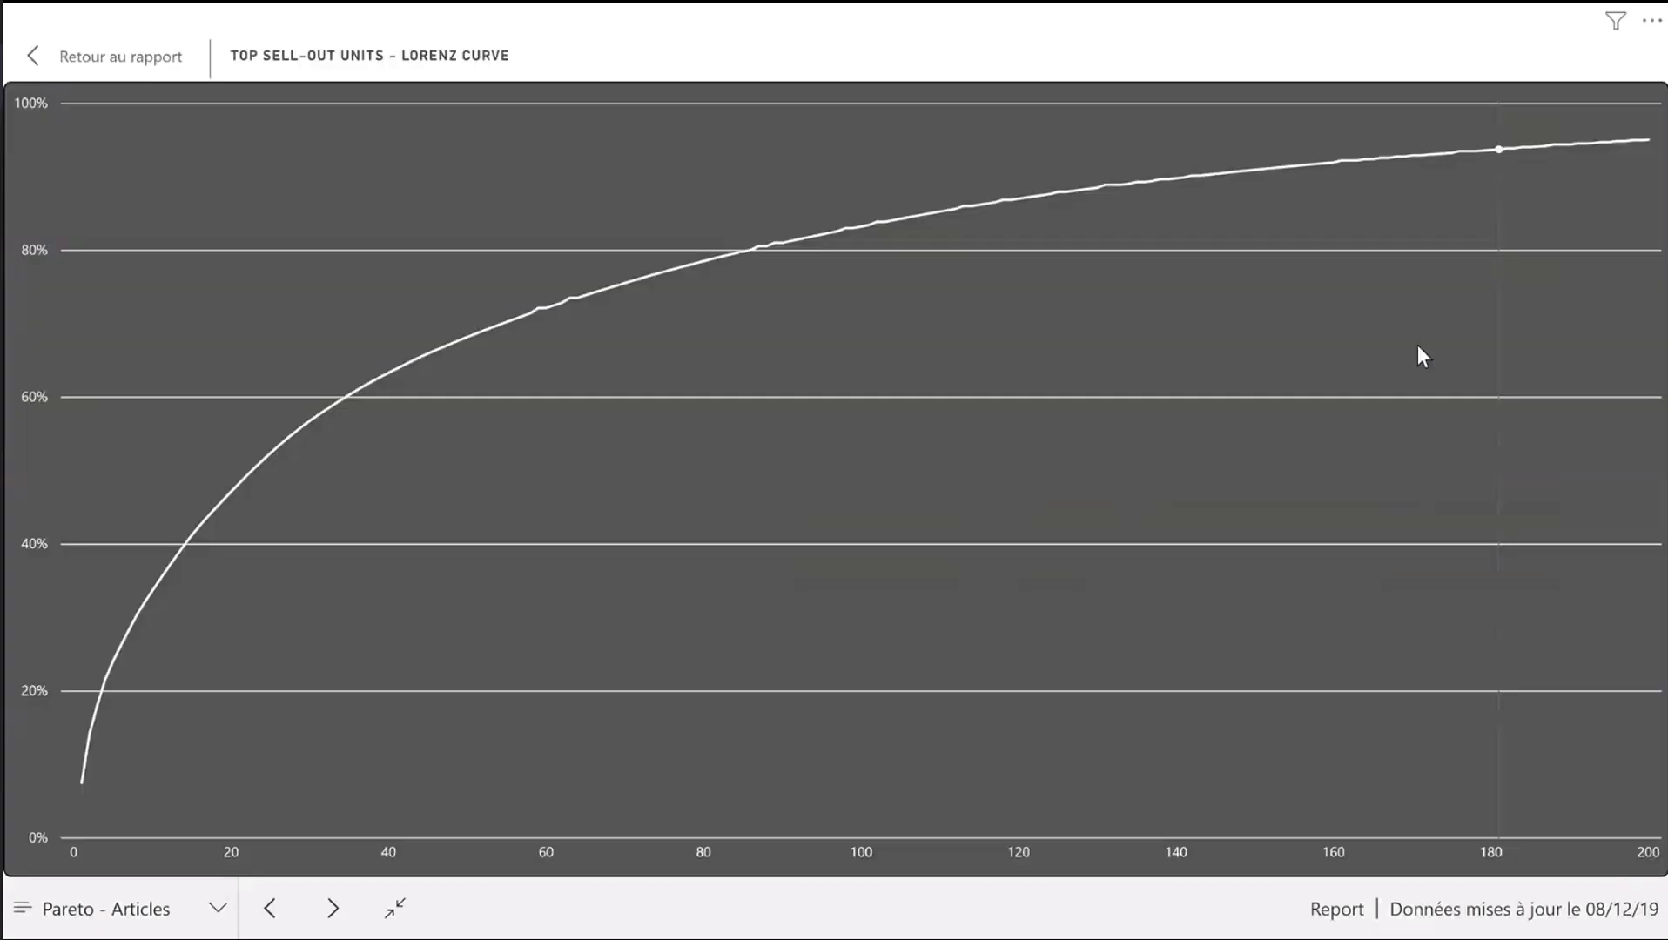
{"action": "mouse_move", "coordinate": [425, 379]}
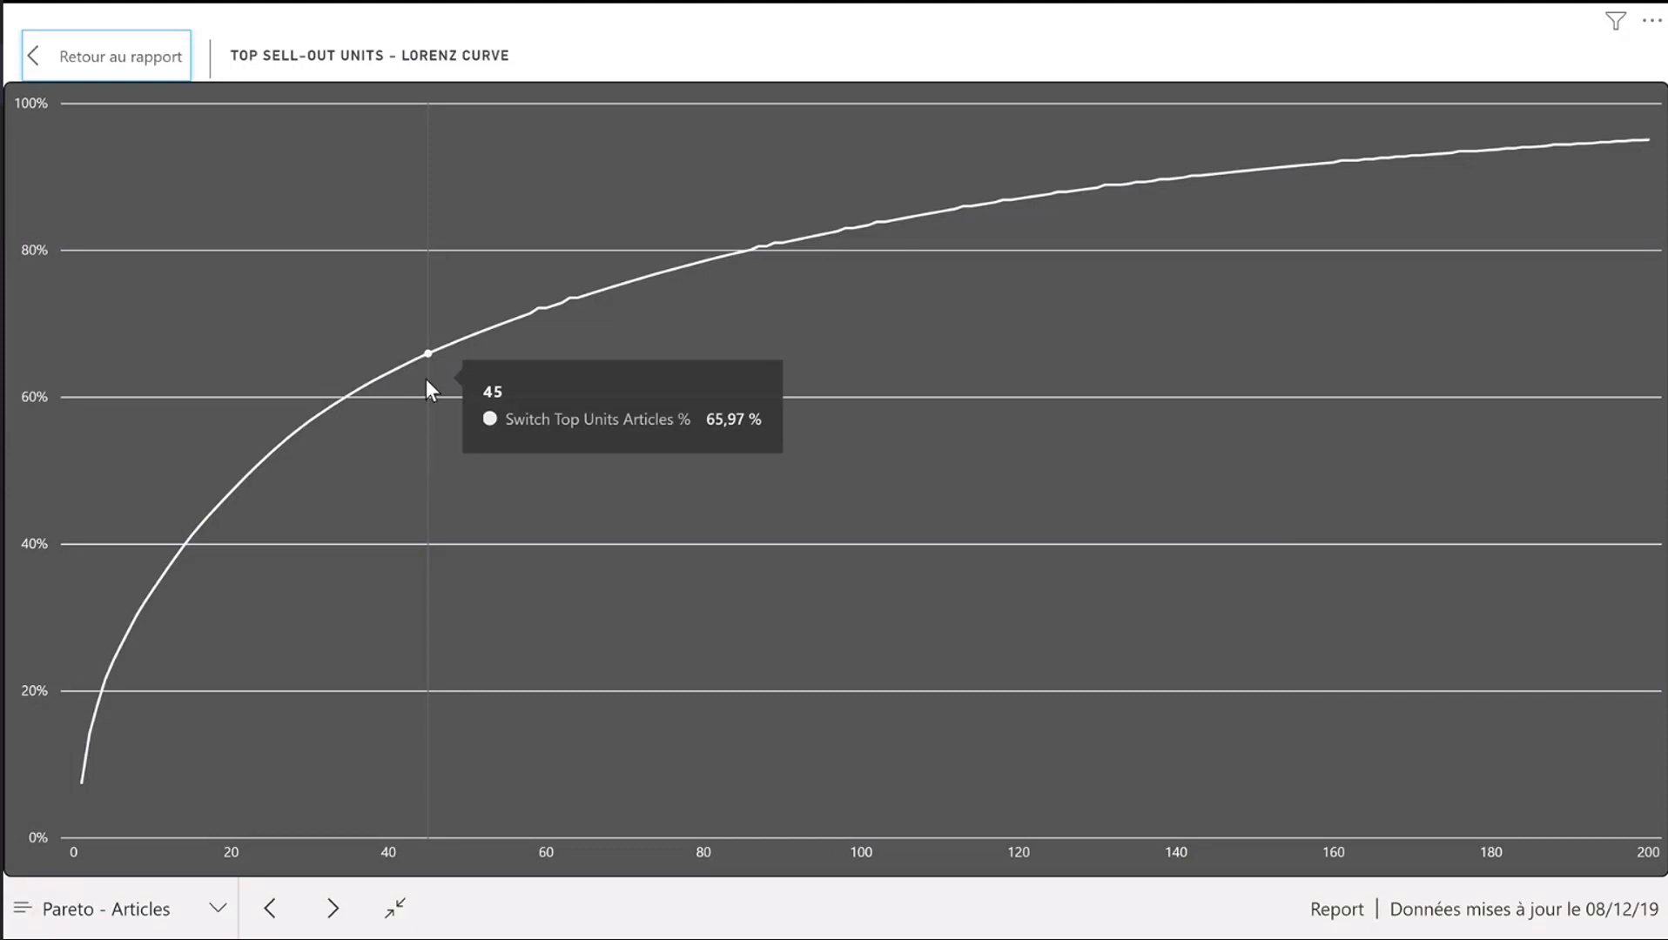
{"action": "mouse_move", "coordinate": [654, 301]}
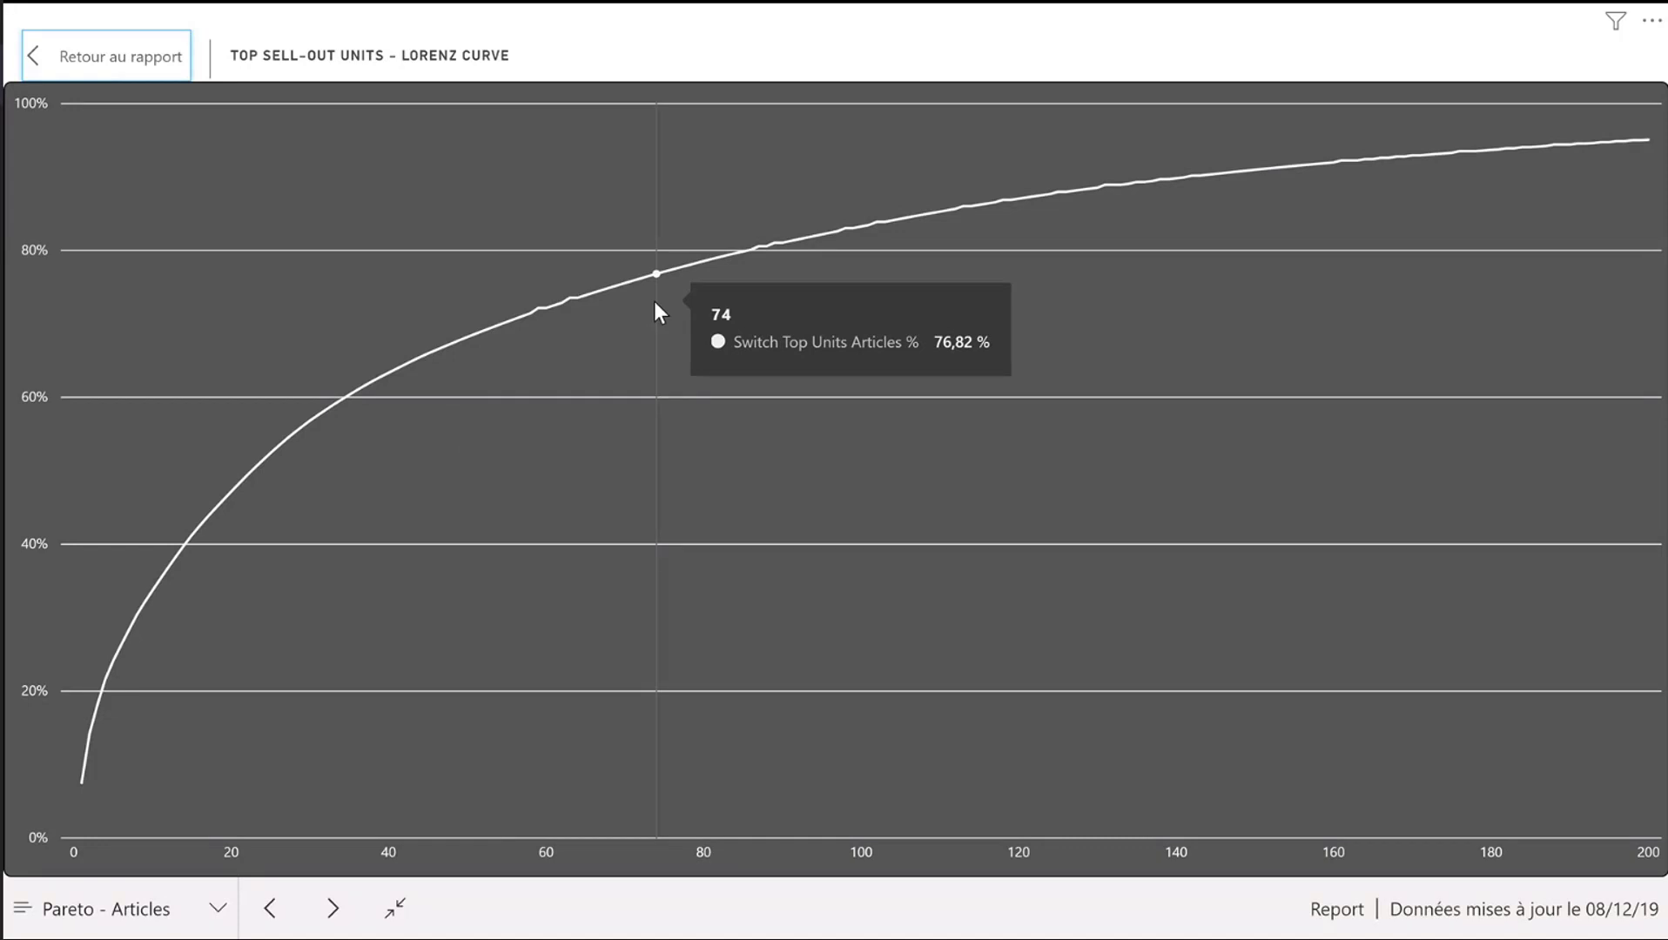
{"action": "key", "text": "Escape"}
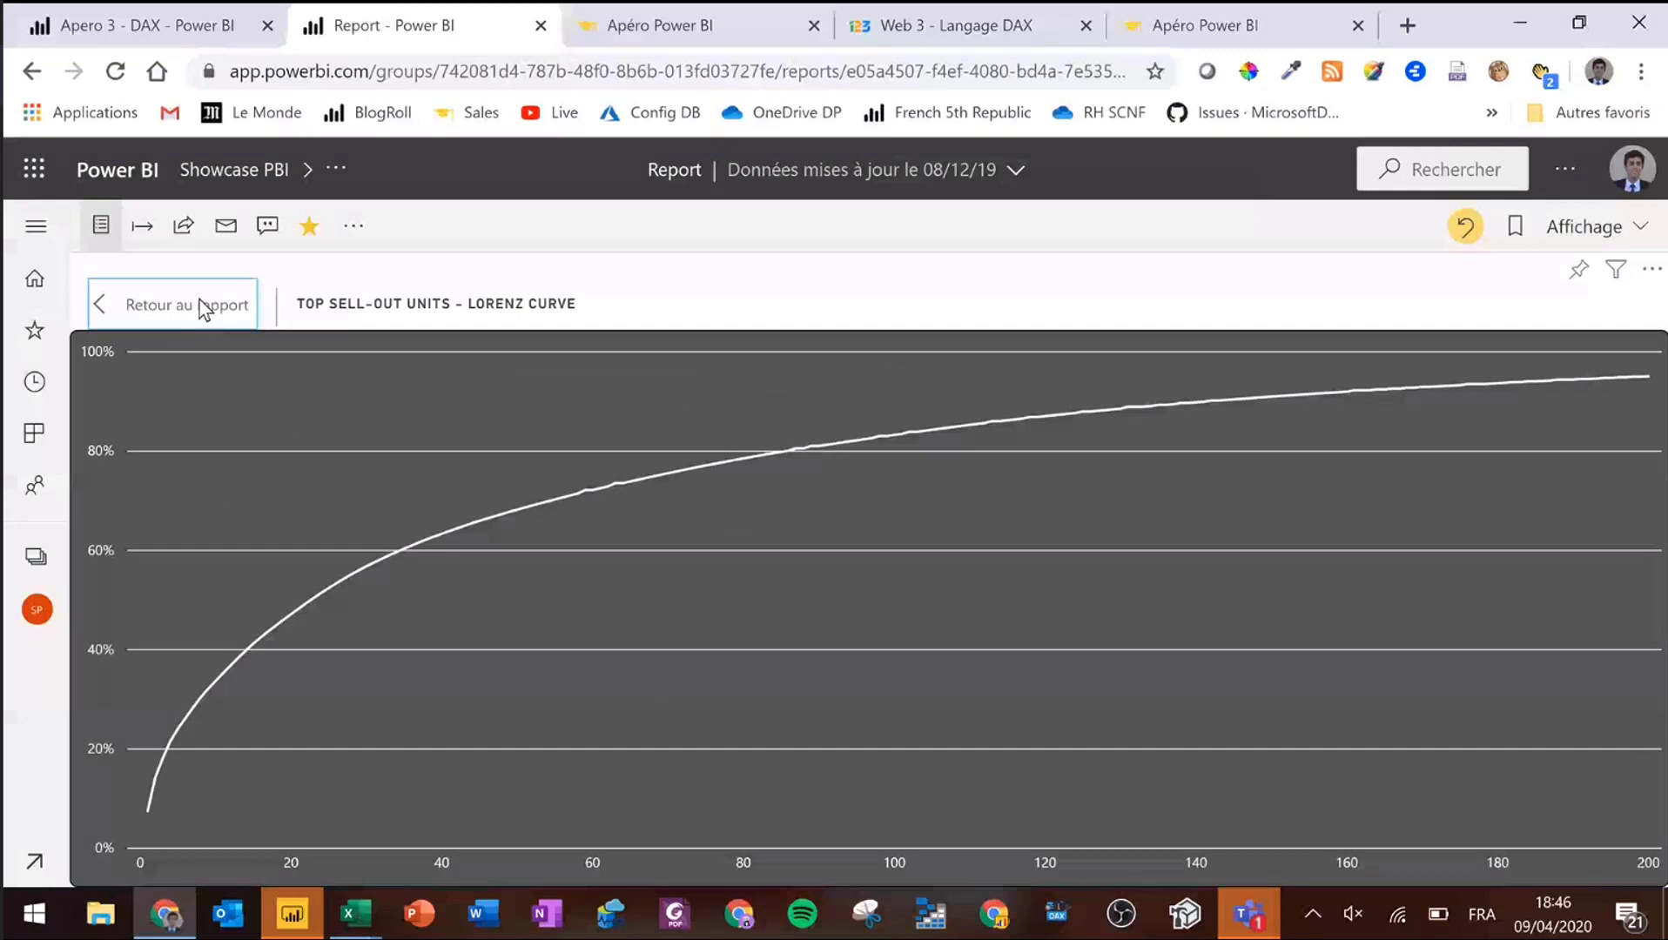
{"action": "left_click", "coordinate": [199, 299]}
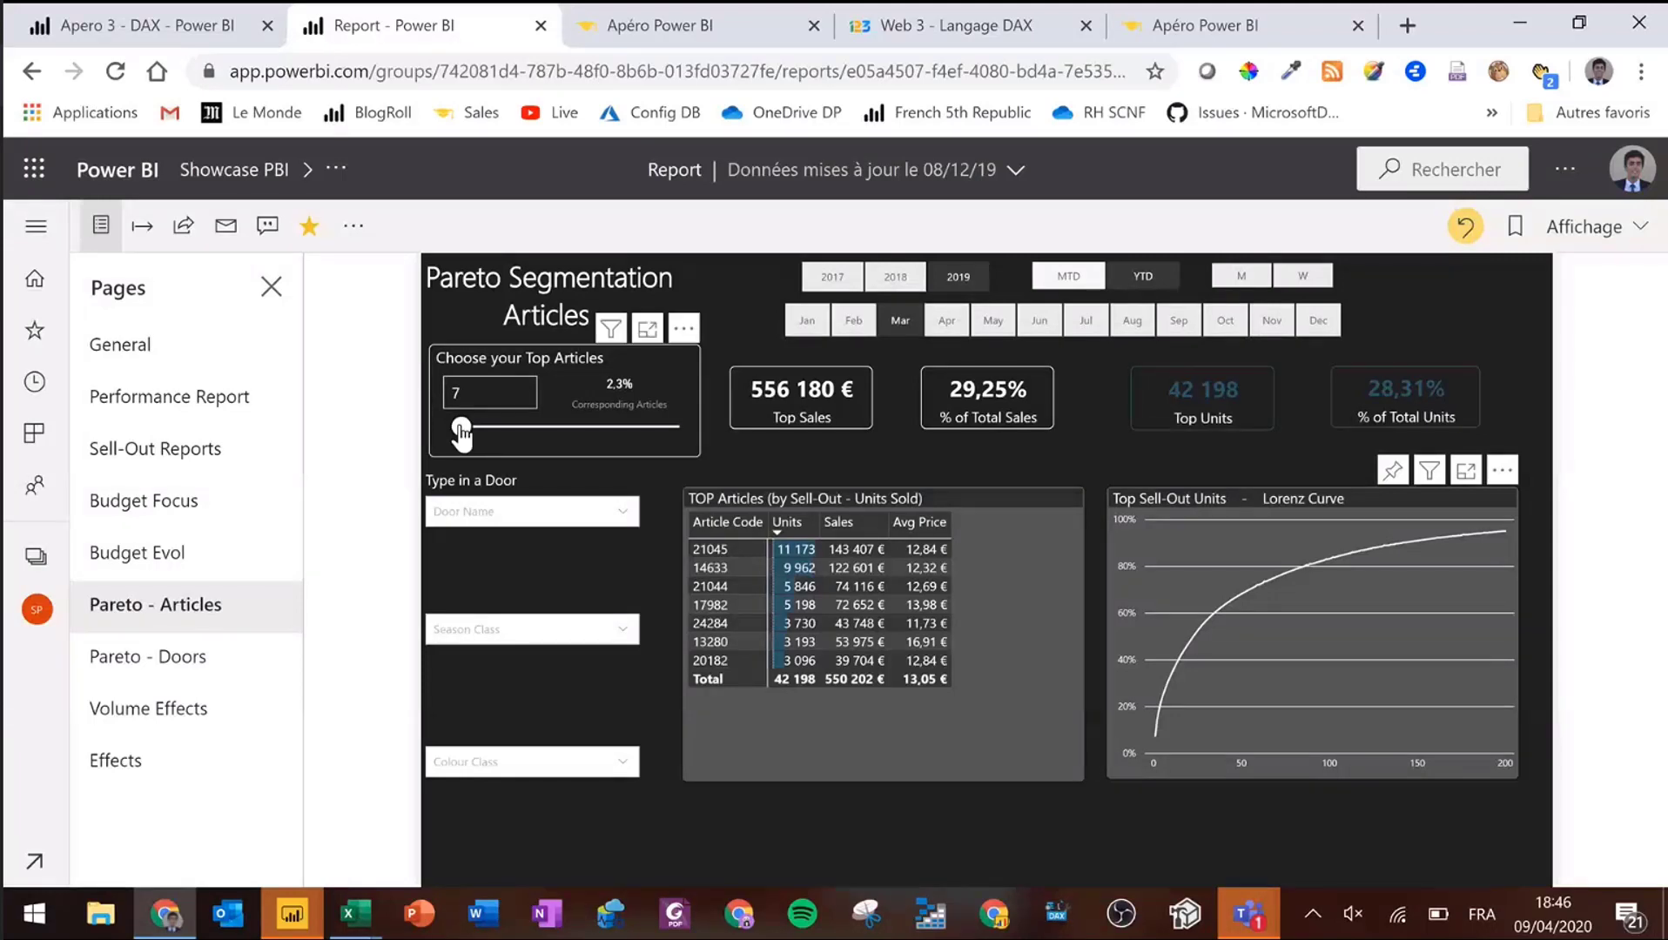
- Raise the Top Articles count to 79 and reduce it to 68
{"action": "left_click_drag", "start_coordinate": [540, 431], "coordinate": [542, 433]}
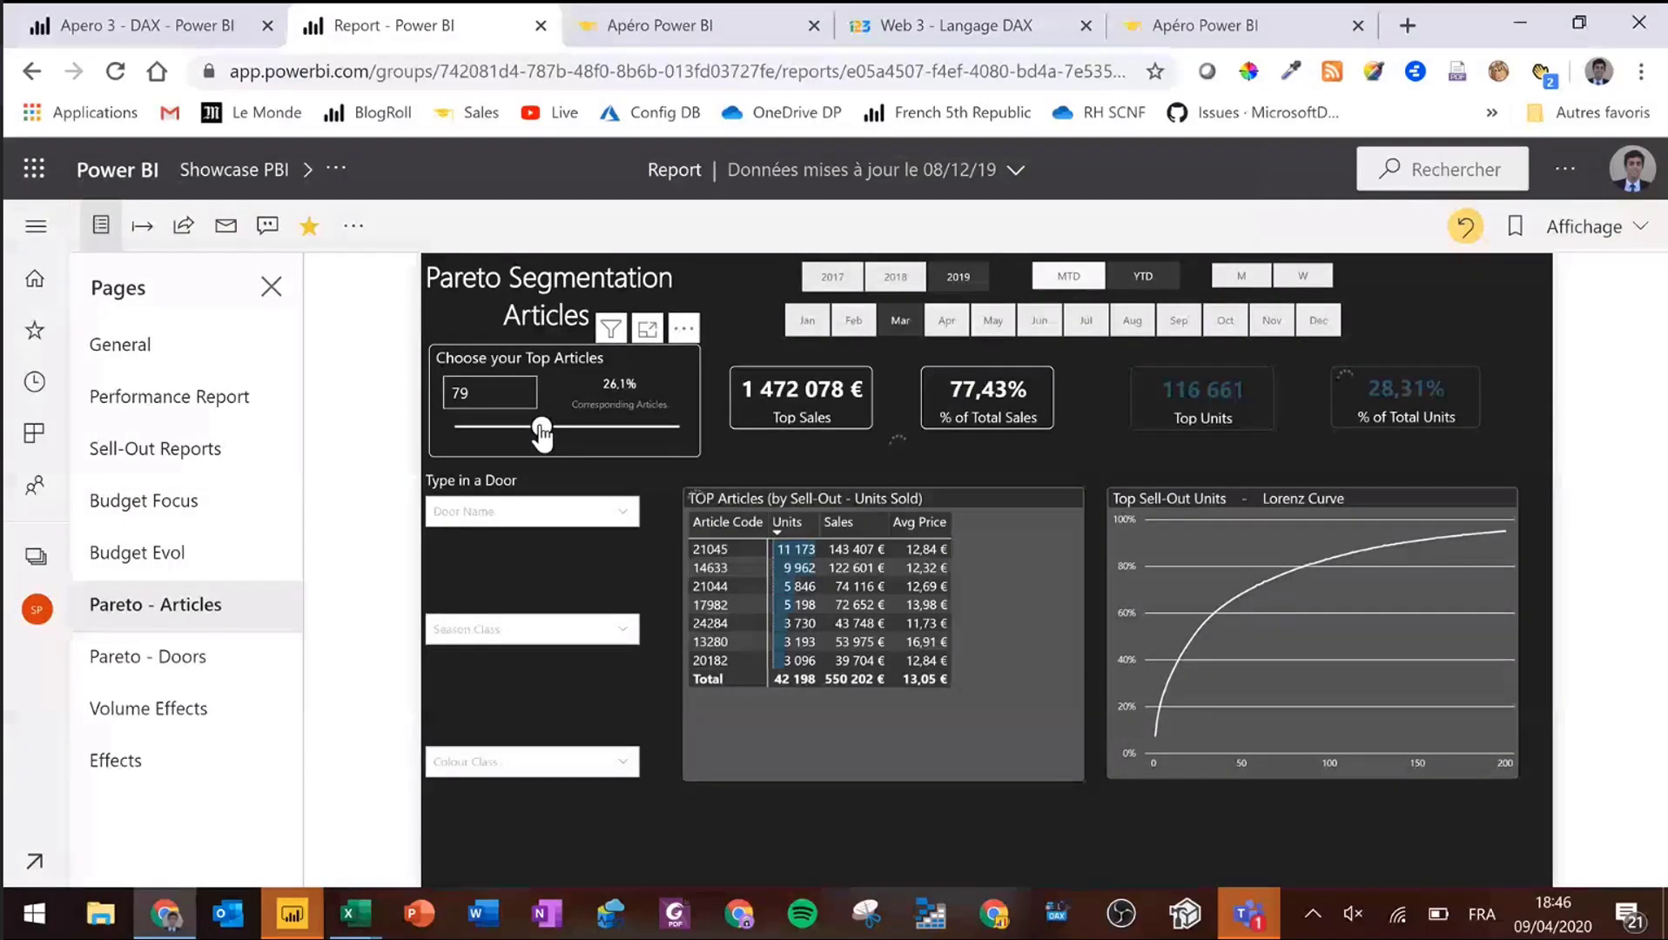
{"action": "left_click_drag", "start_coordinate": [542, 433], "coordinate": [530, 436]}
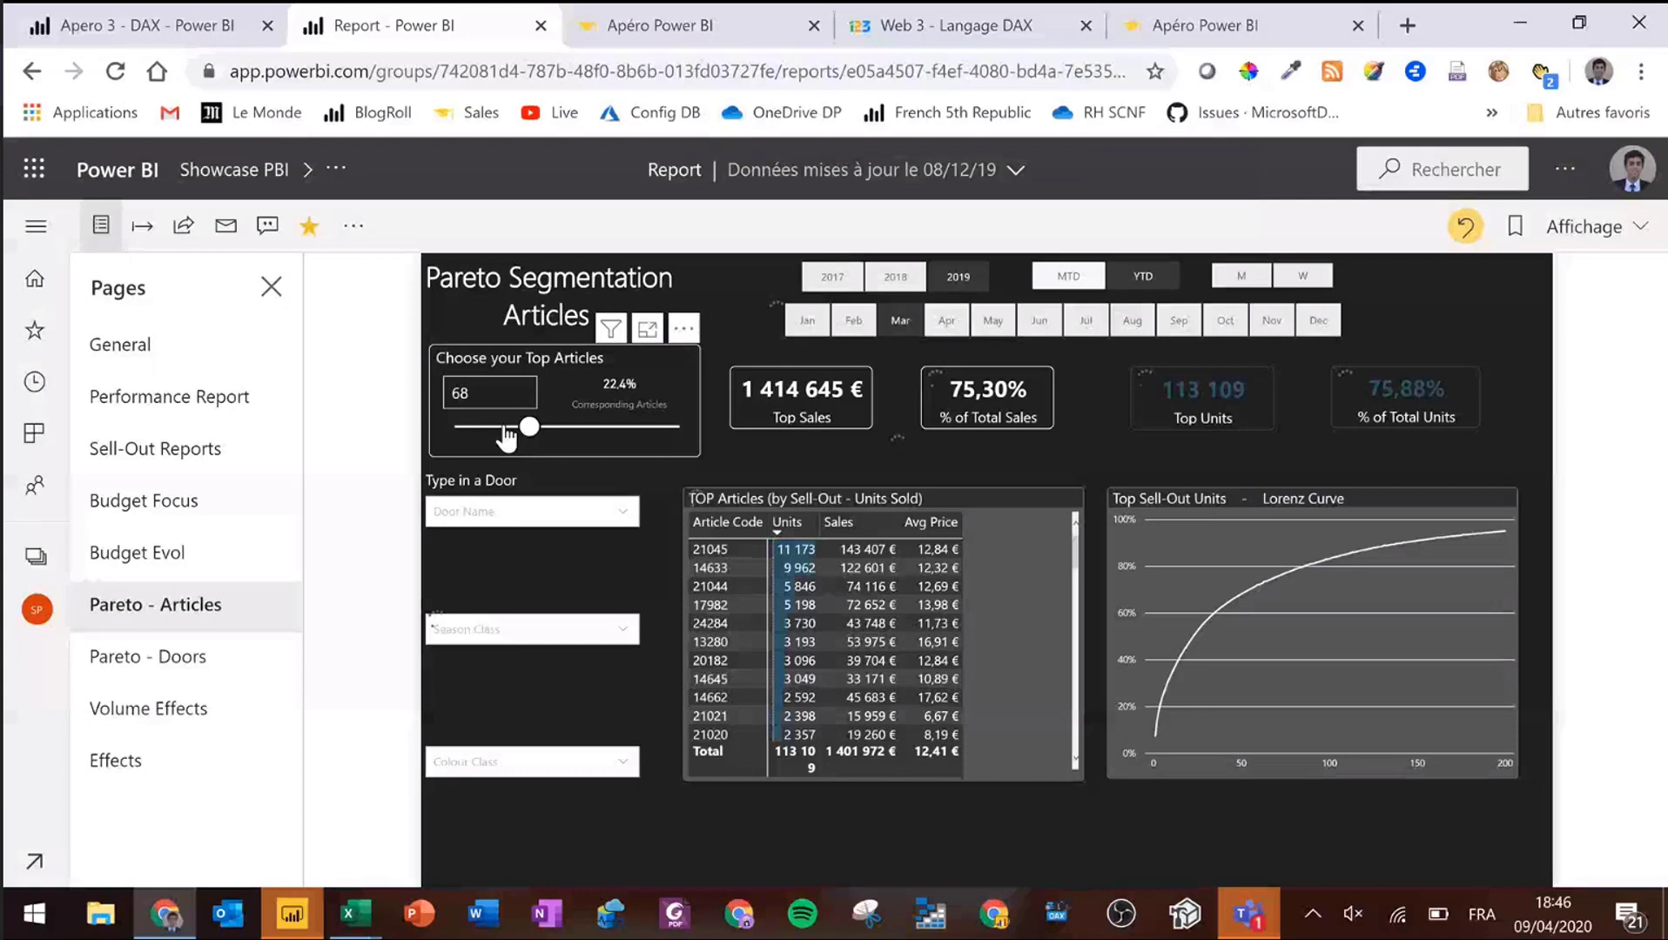
{"action": "left_click", "coordinate": [462, 399]}
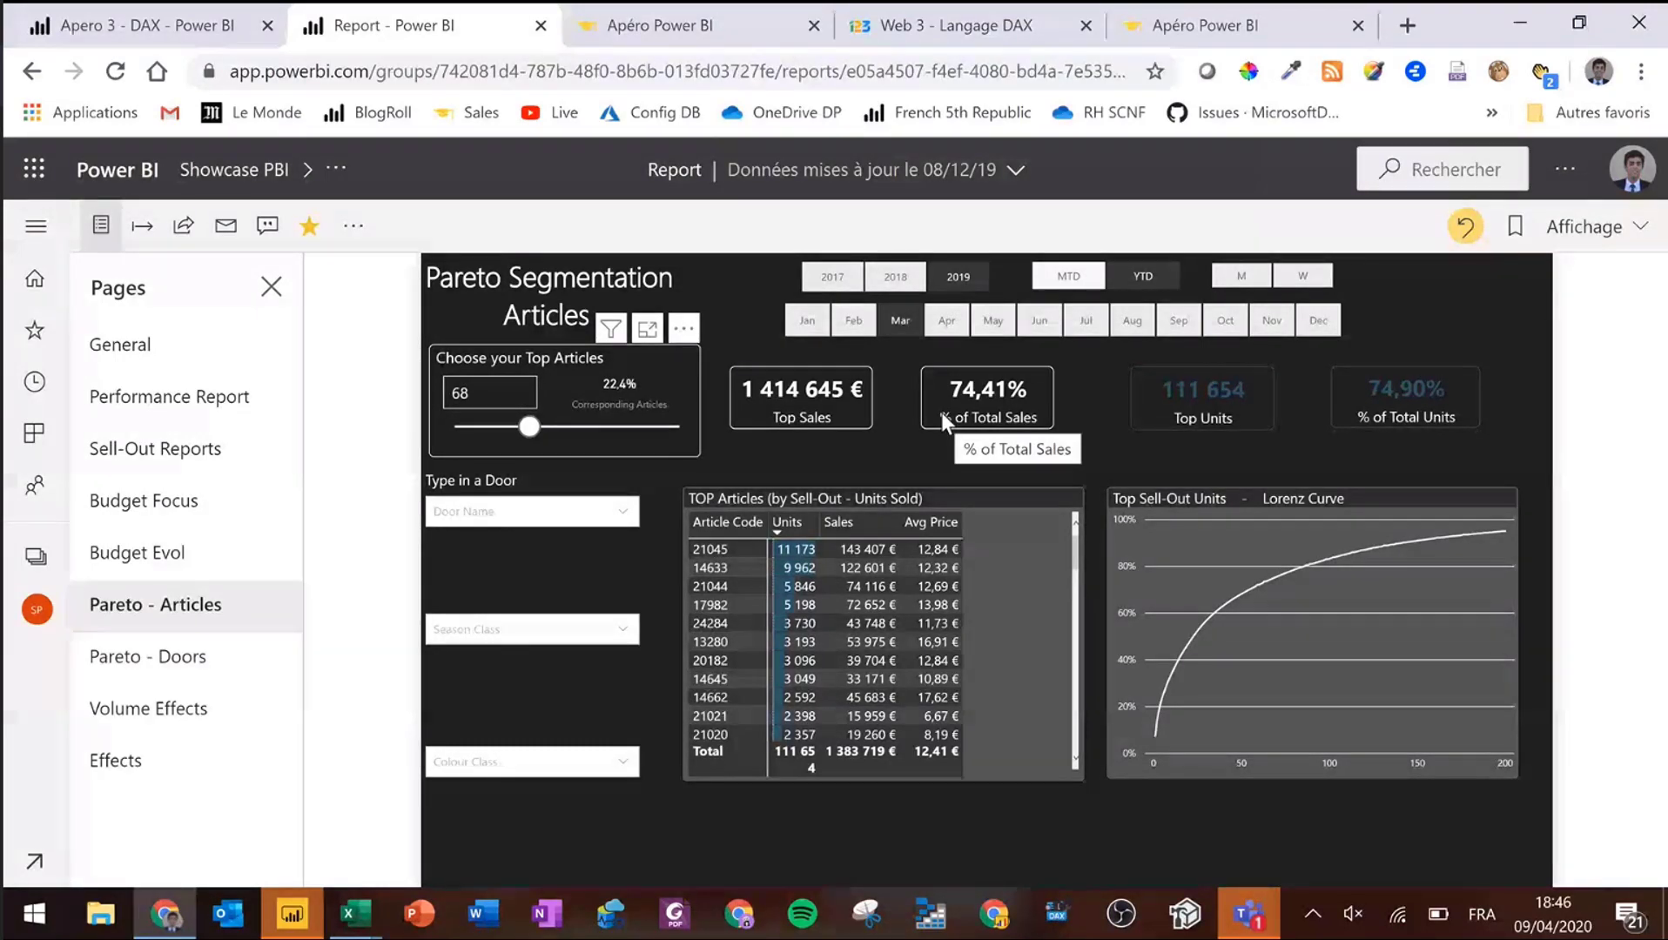
- Switch to the Apero 3 - DAX report in Power BI Desktop, open its Calculs Statistiques page, and collapse the Articles table's fields
{"action": "left_click", "coordinate": [298, 921]}
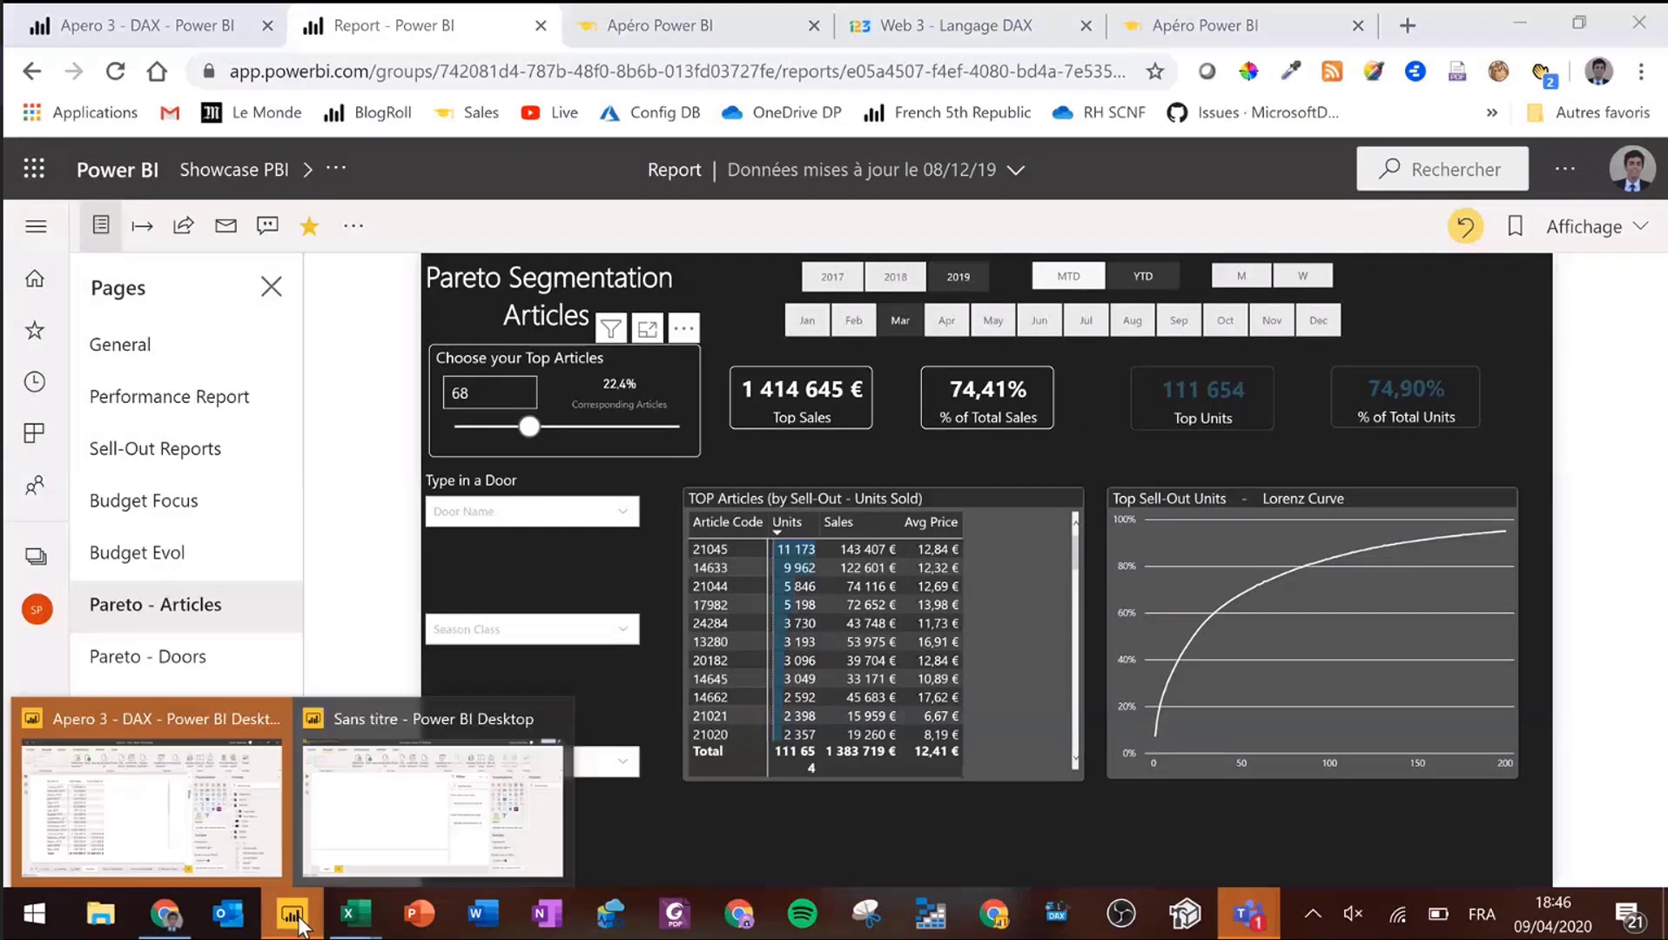
{"action": "left_click", "coordinate": [205, 801]}
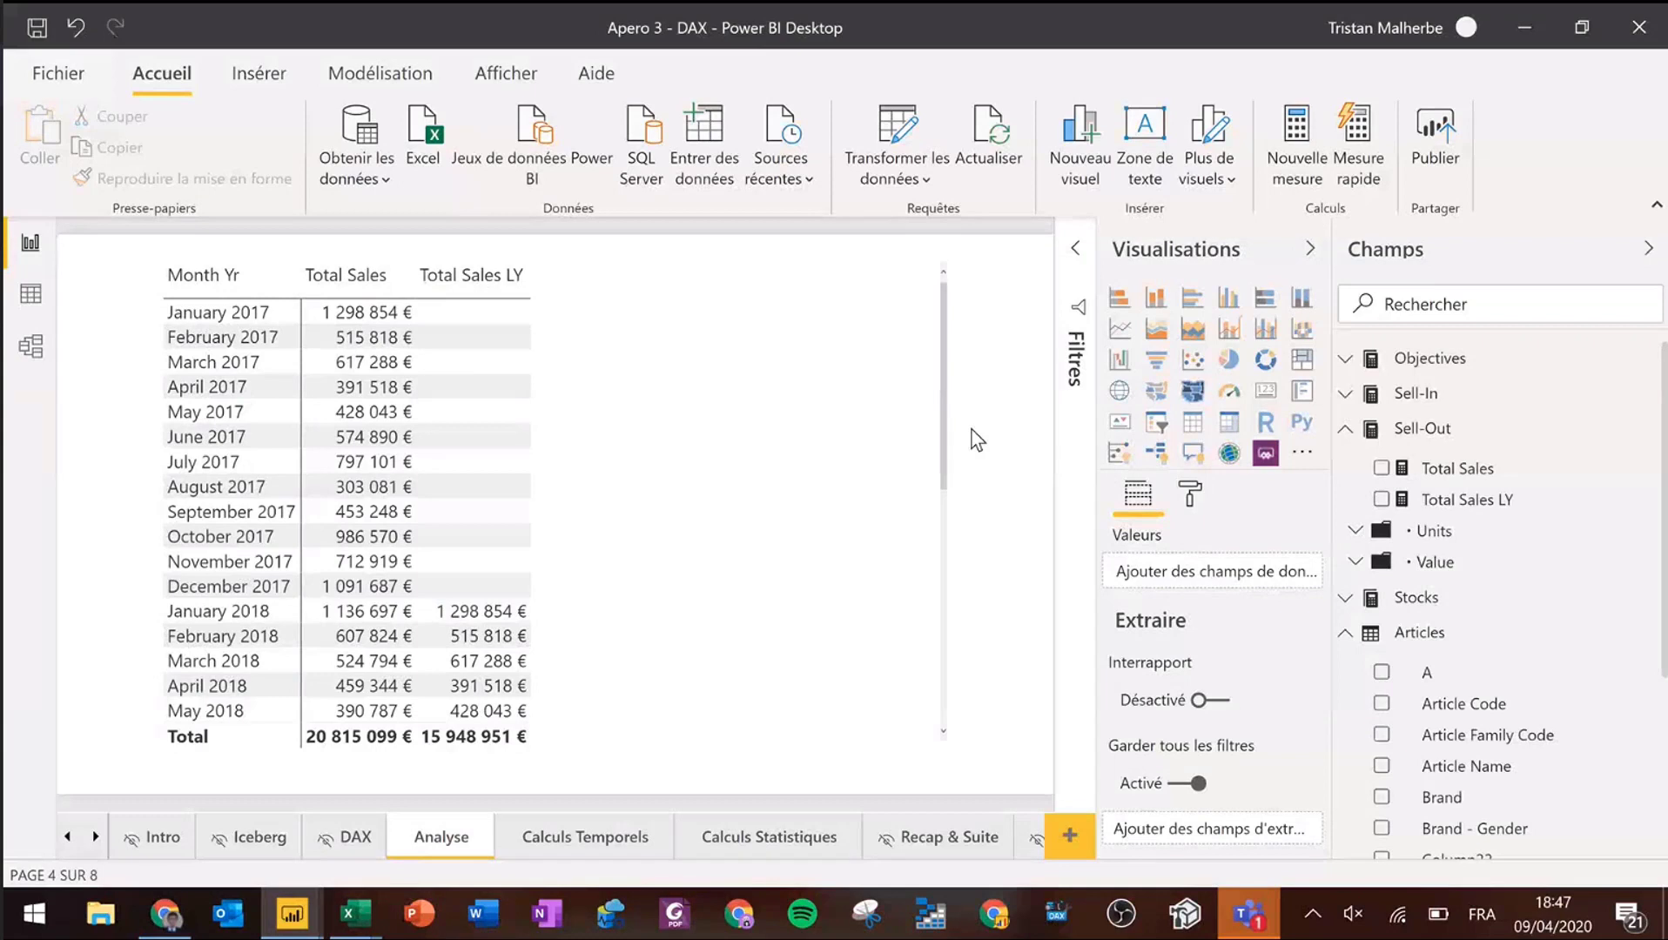
{"action": "left_click", "coordinate": [730, 841]}
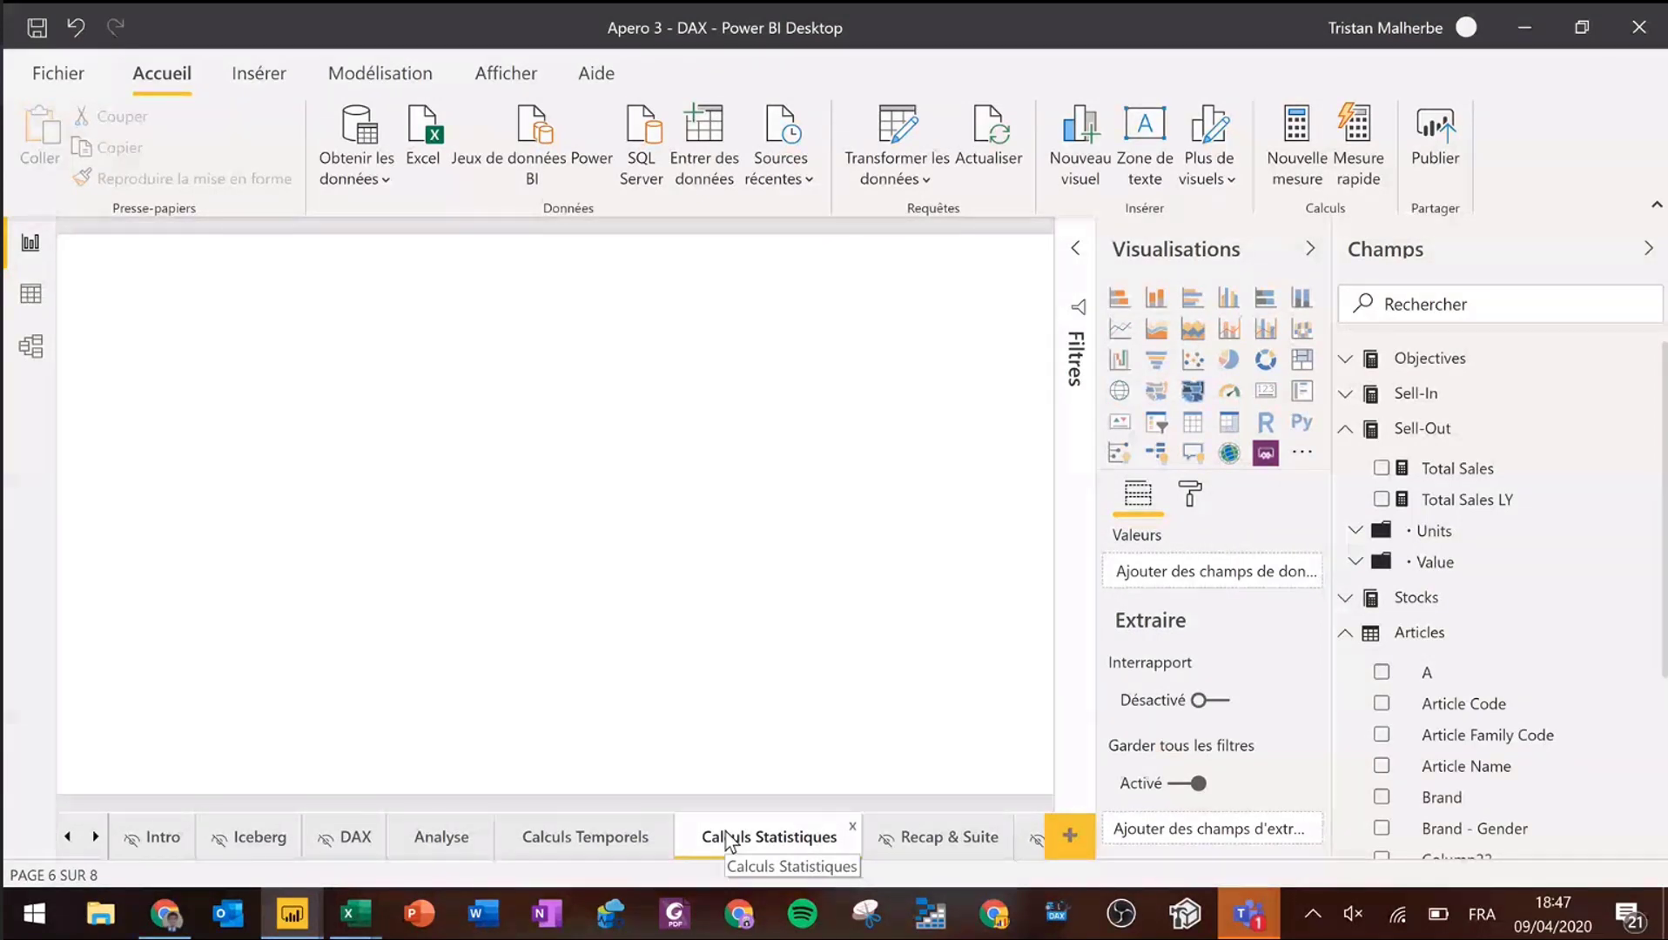
{"action": "left_click", "coordinate": [1345, 633]}
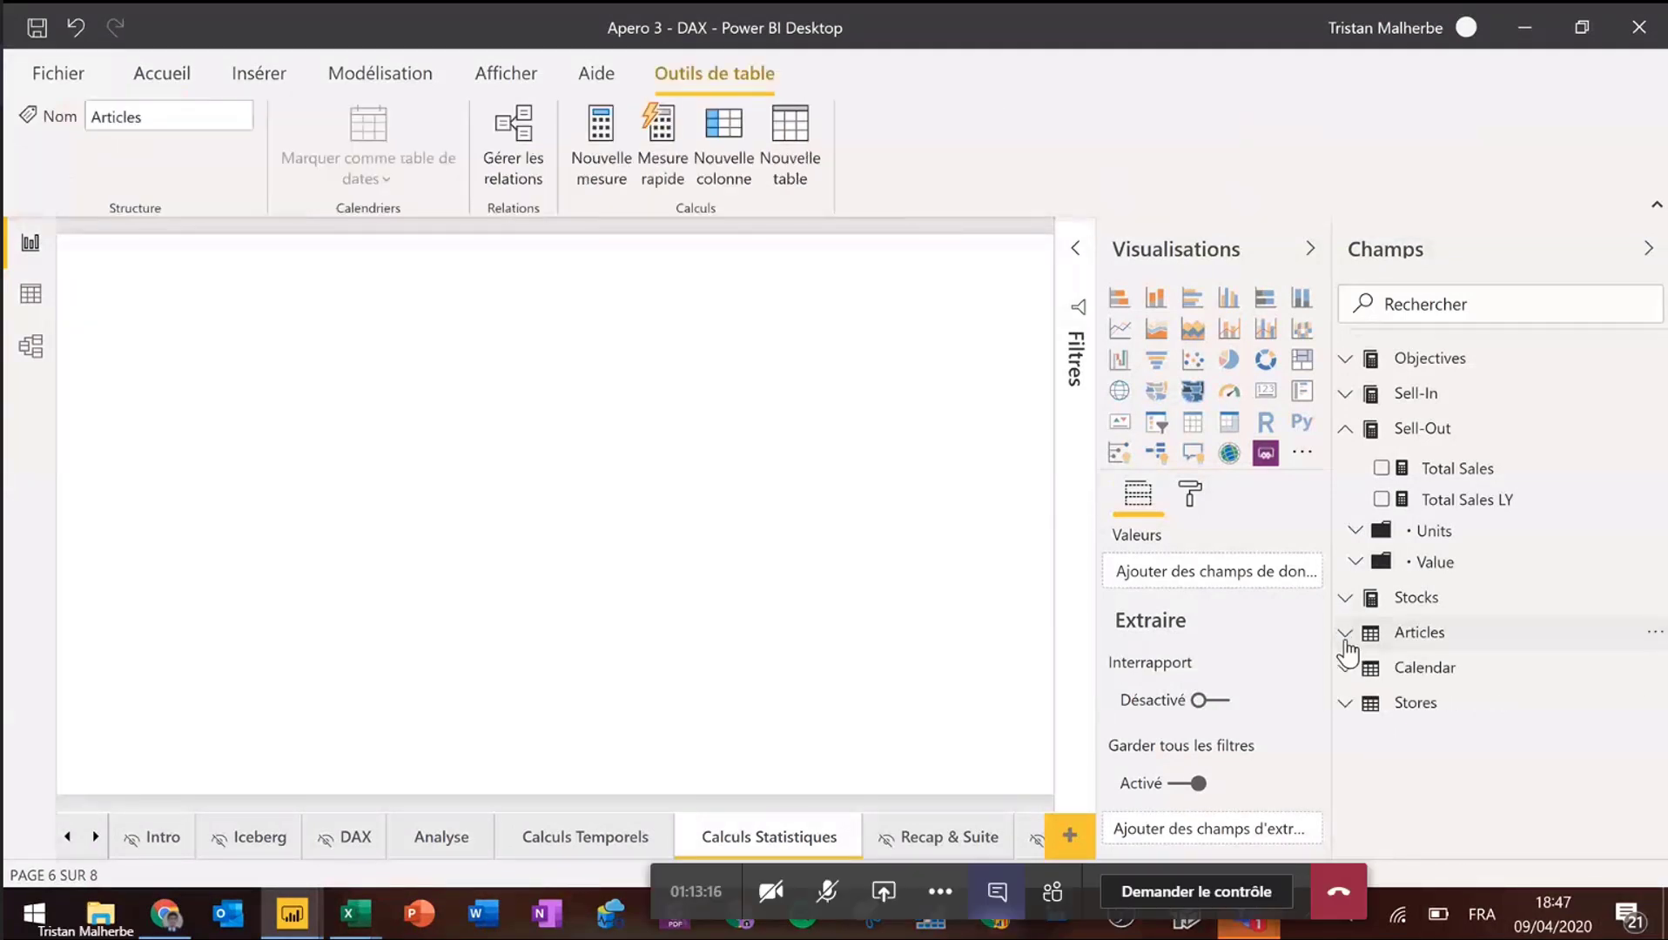
{"action": "right_click", "coordinate": [1432, 440]}
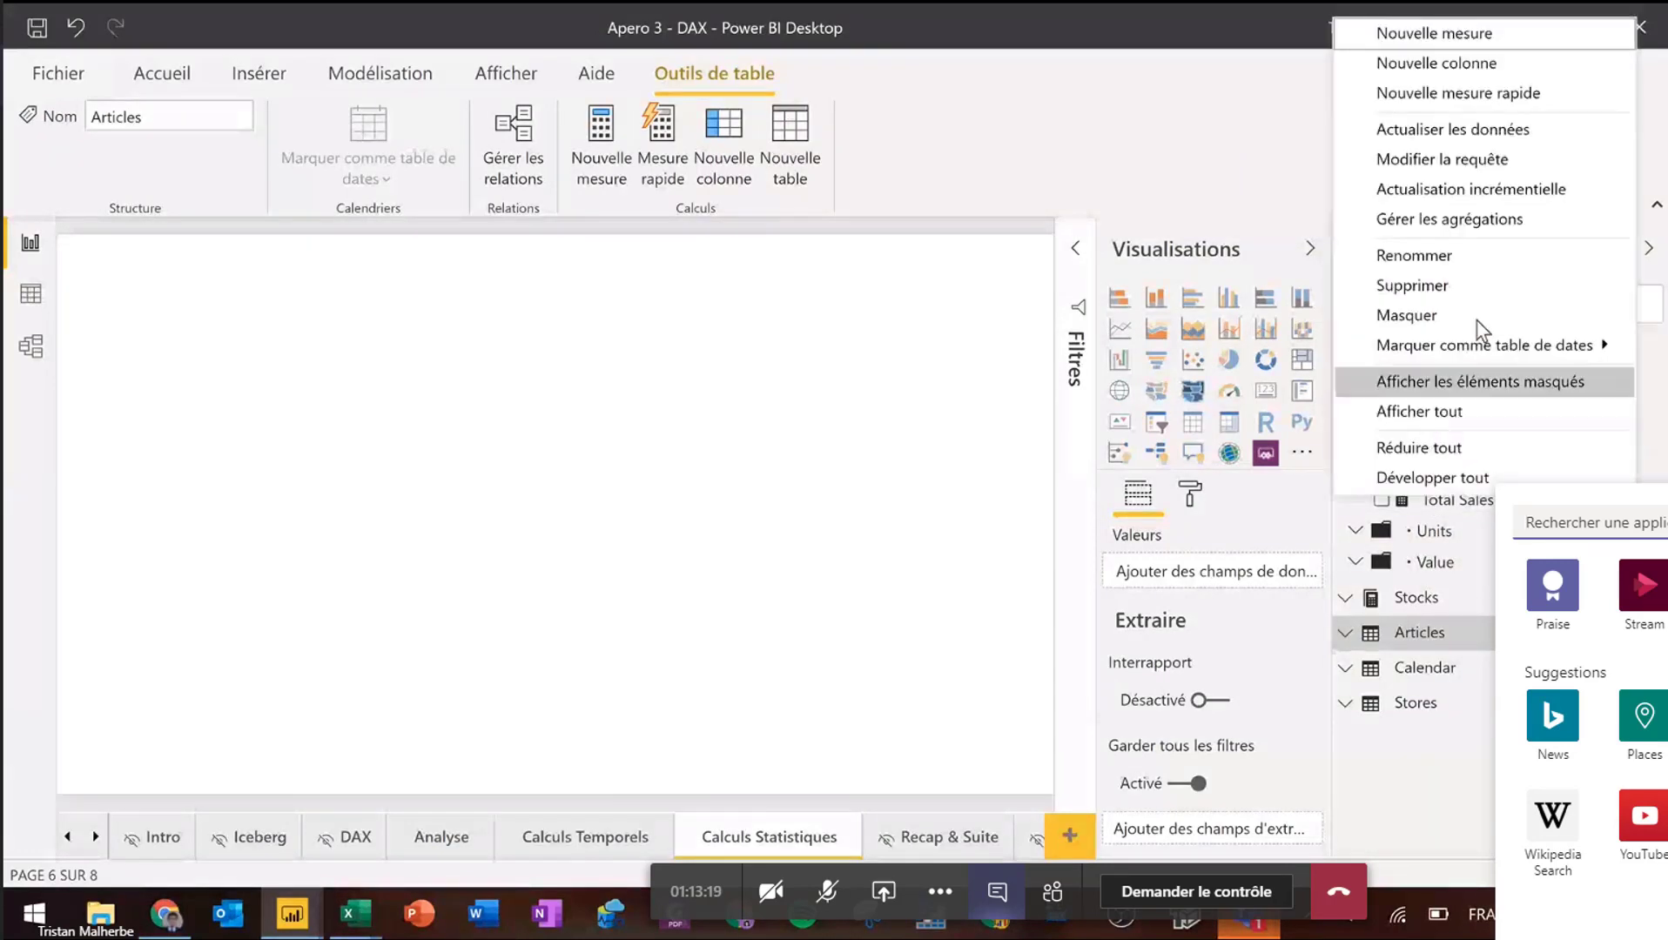
{"action": "left_click", "coordinate": [1426, 42]}
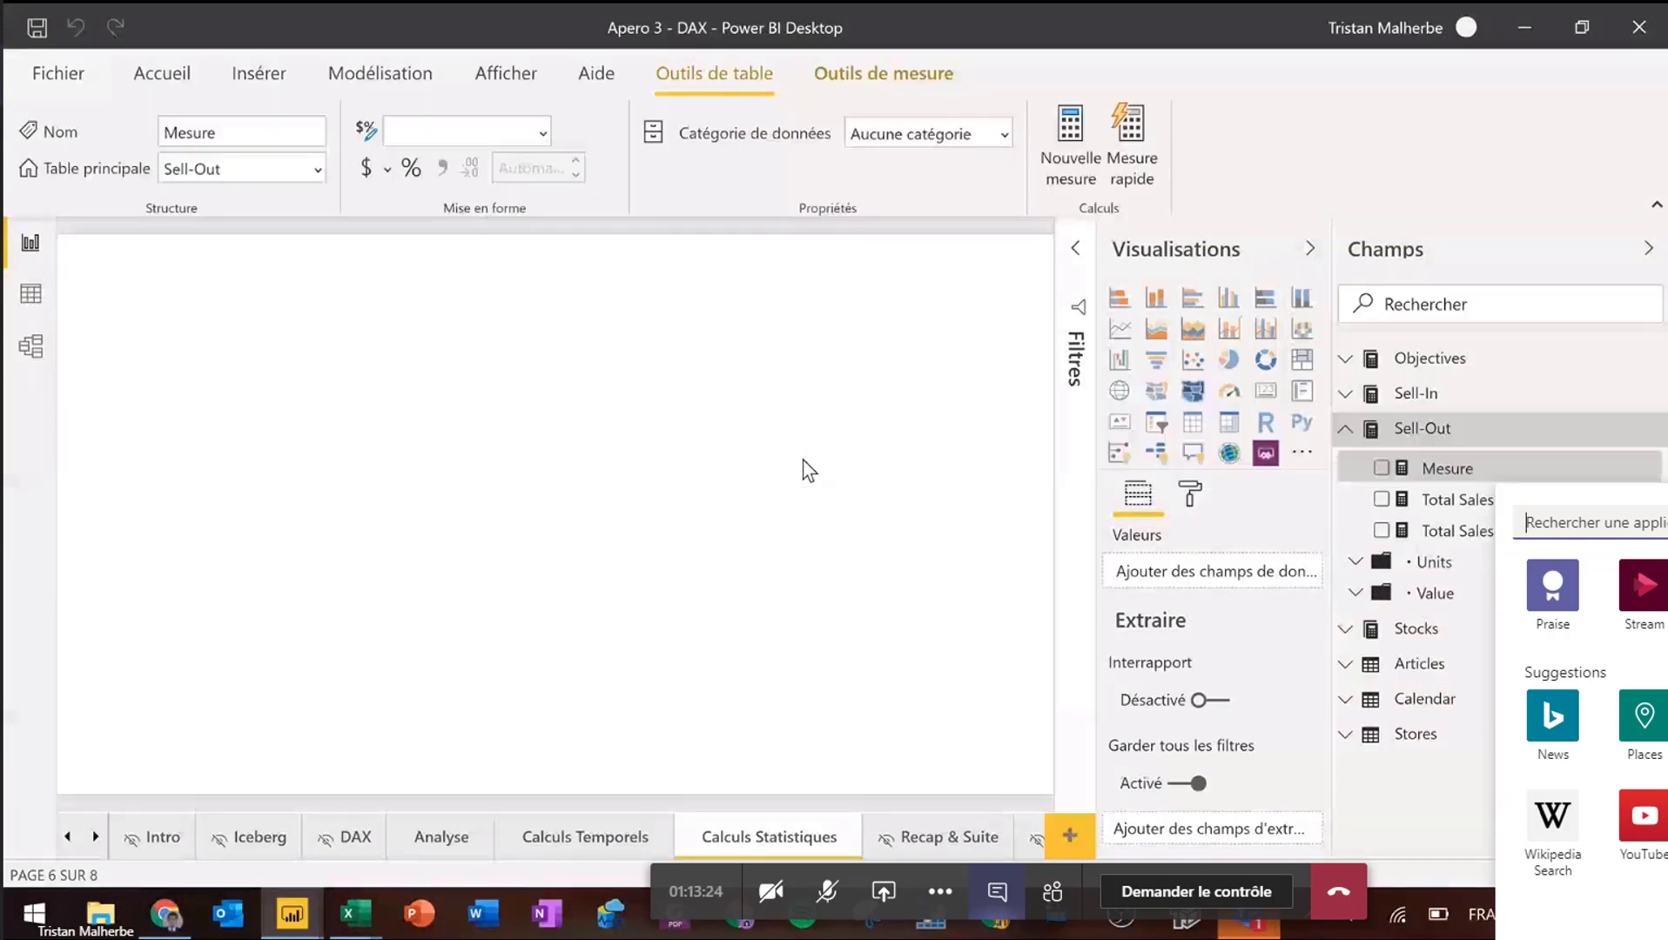
{"action": "type", "text": "Top Am"}
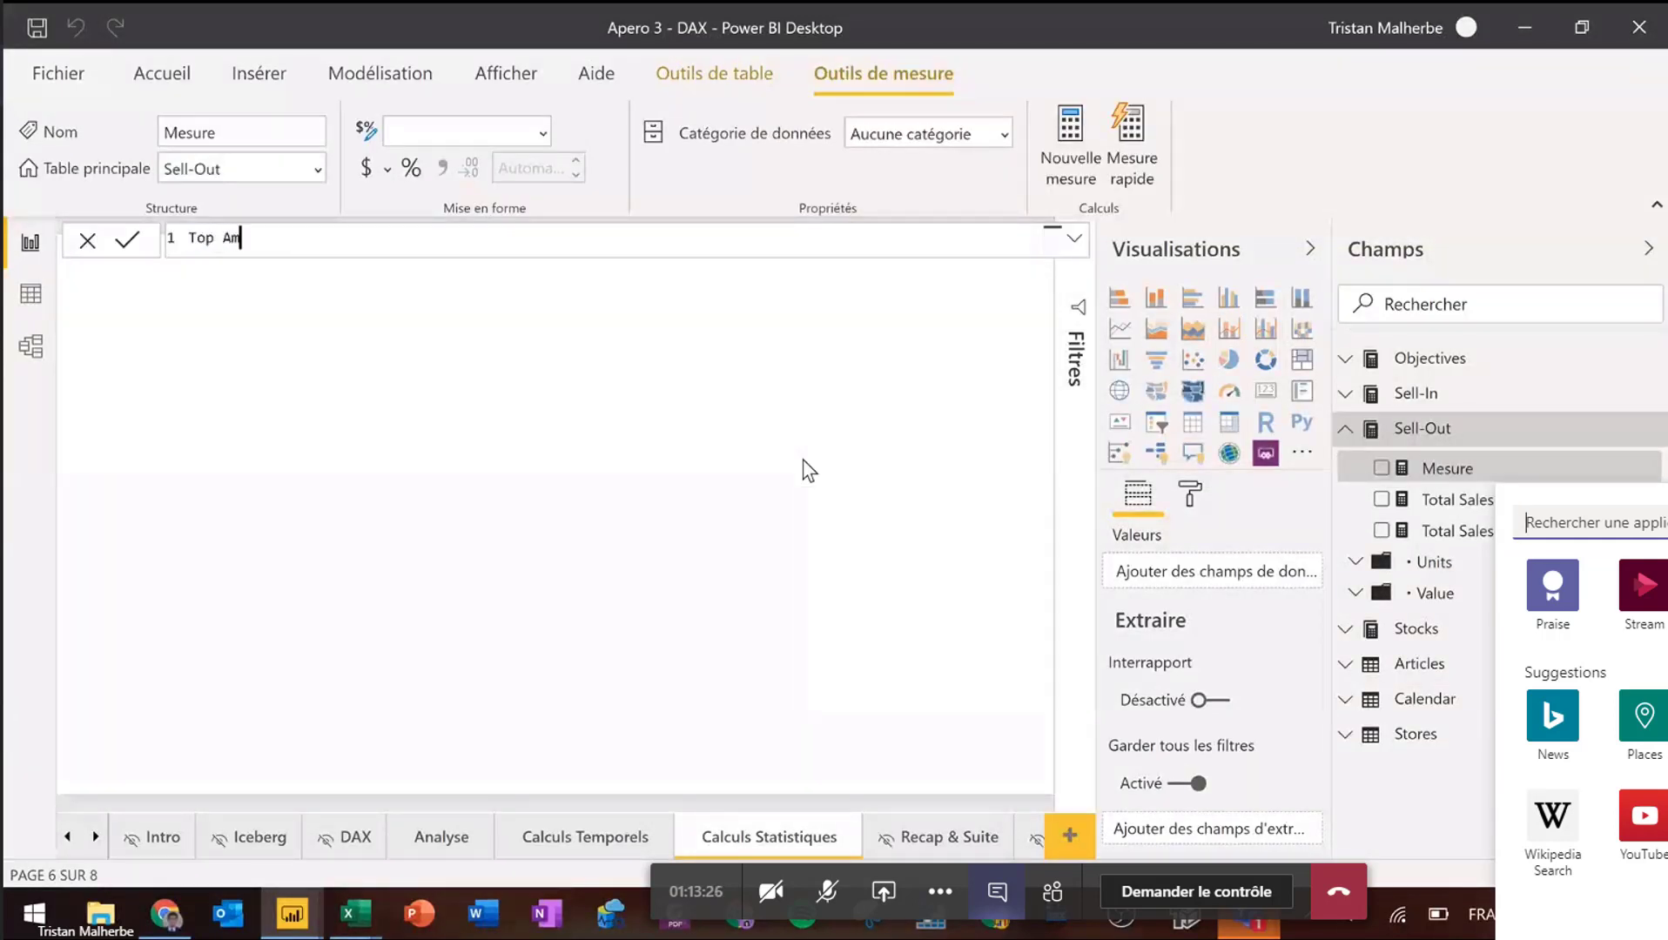
{"action": "type", "text": "t ="}
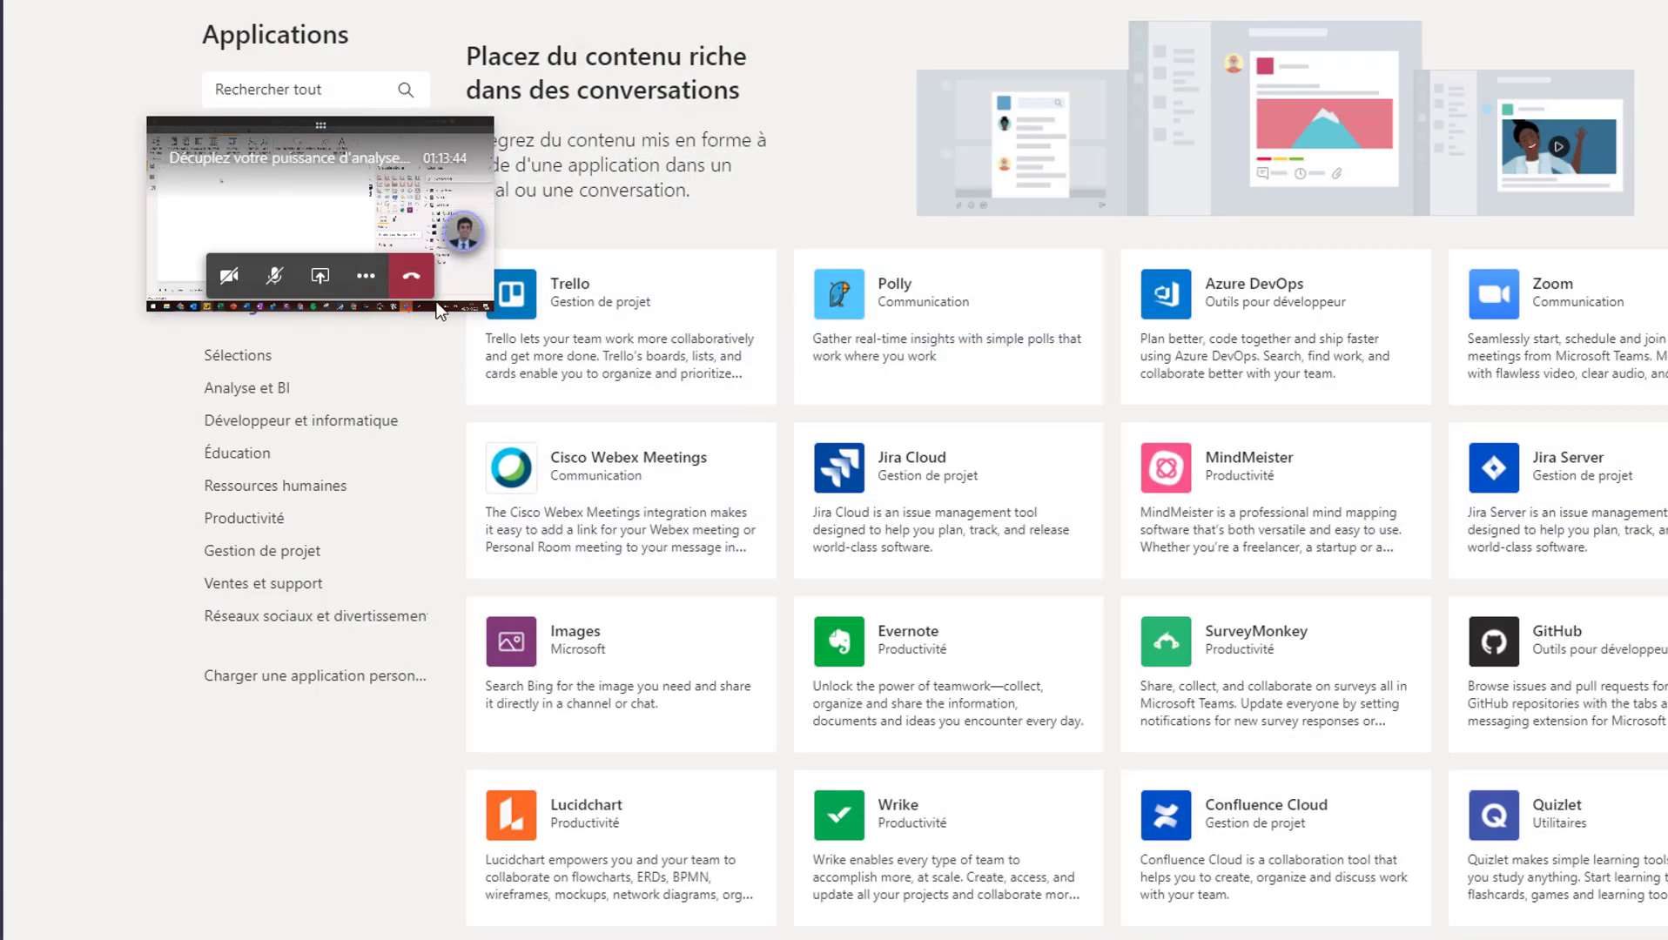
- Create the calculated table TopTab = TOPN( 5; VALUES(Stores[Door Code]) ; [Total Sales])
{"action": "left_click", "coordinate": [296, 186]}
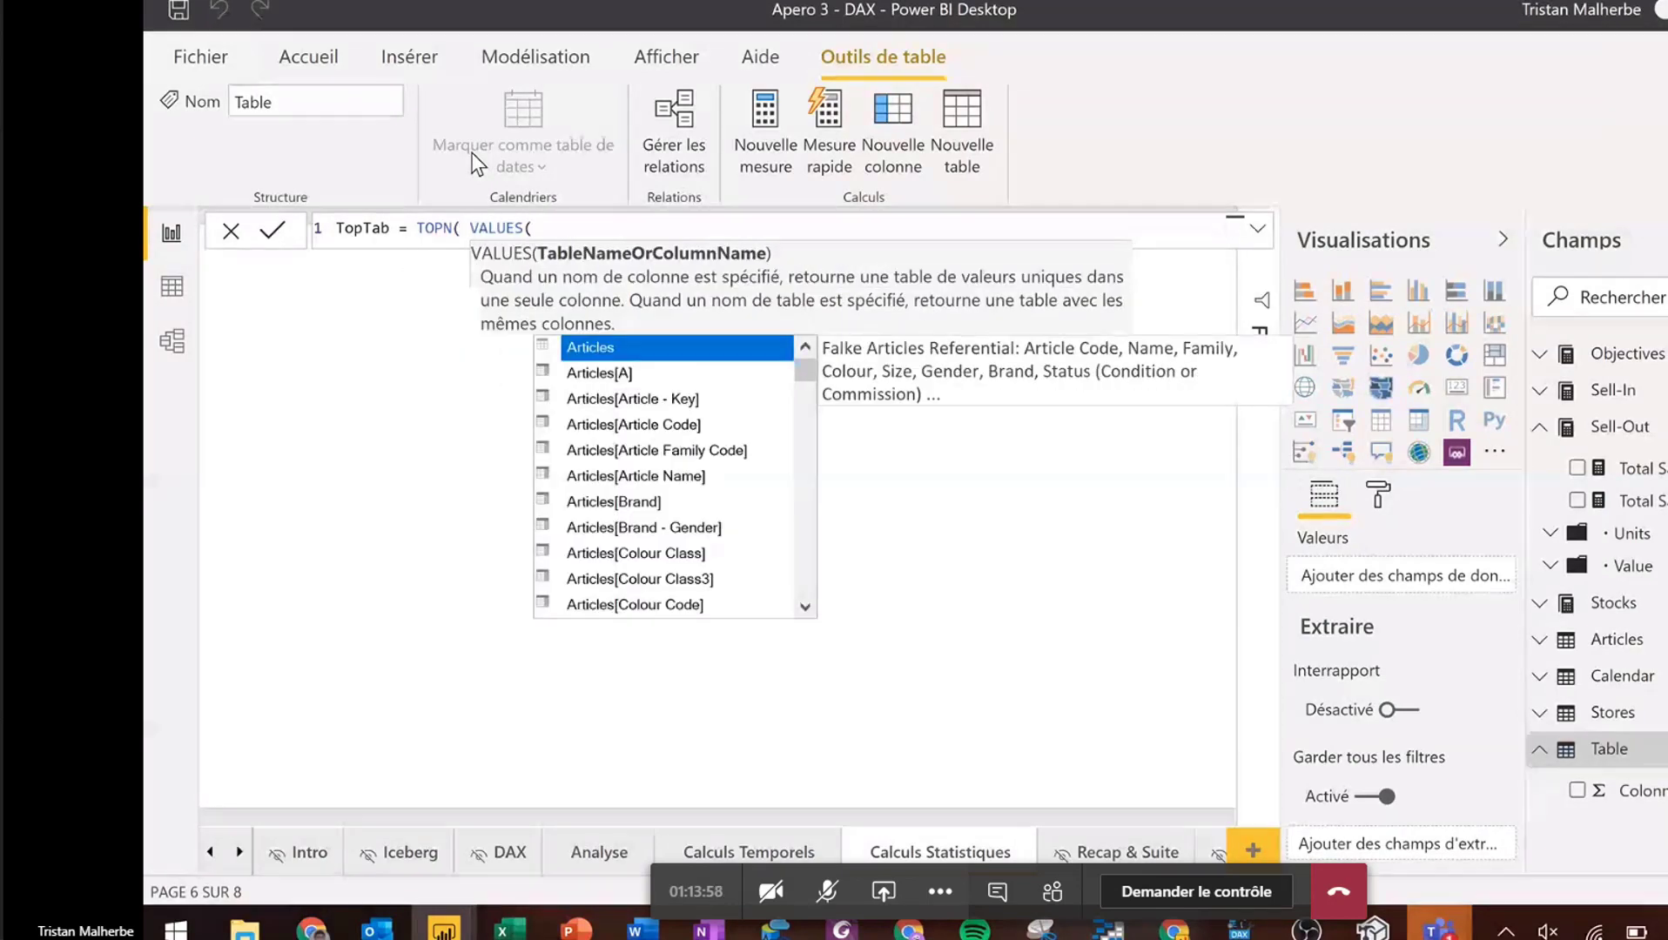
{"action": "left_click", "coordinate": [993, 897]}
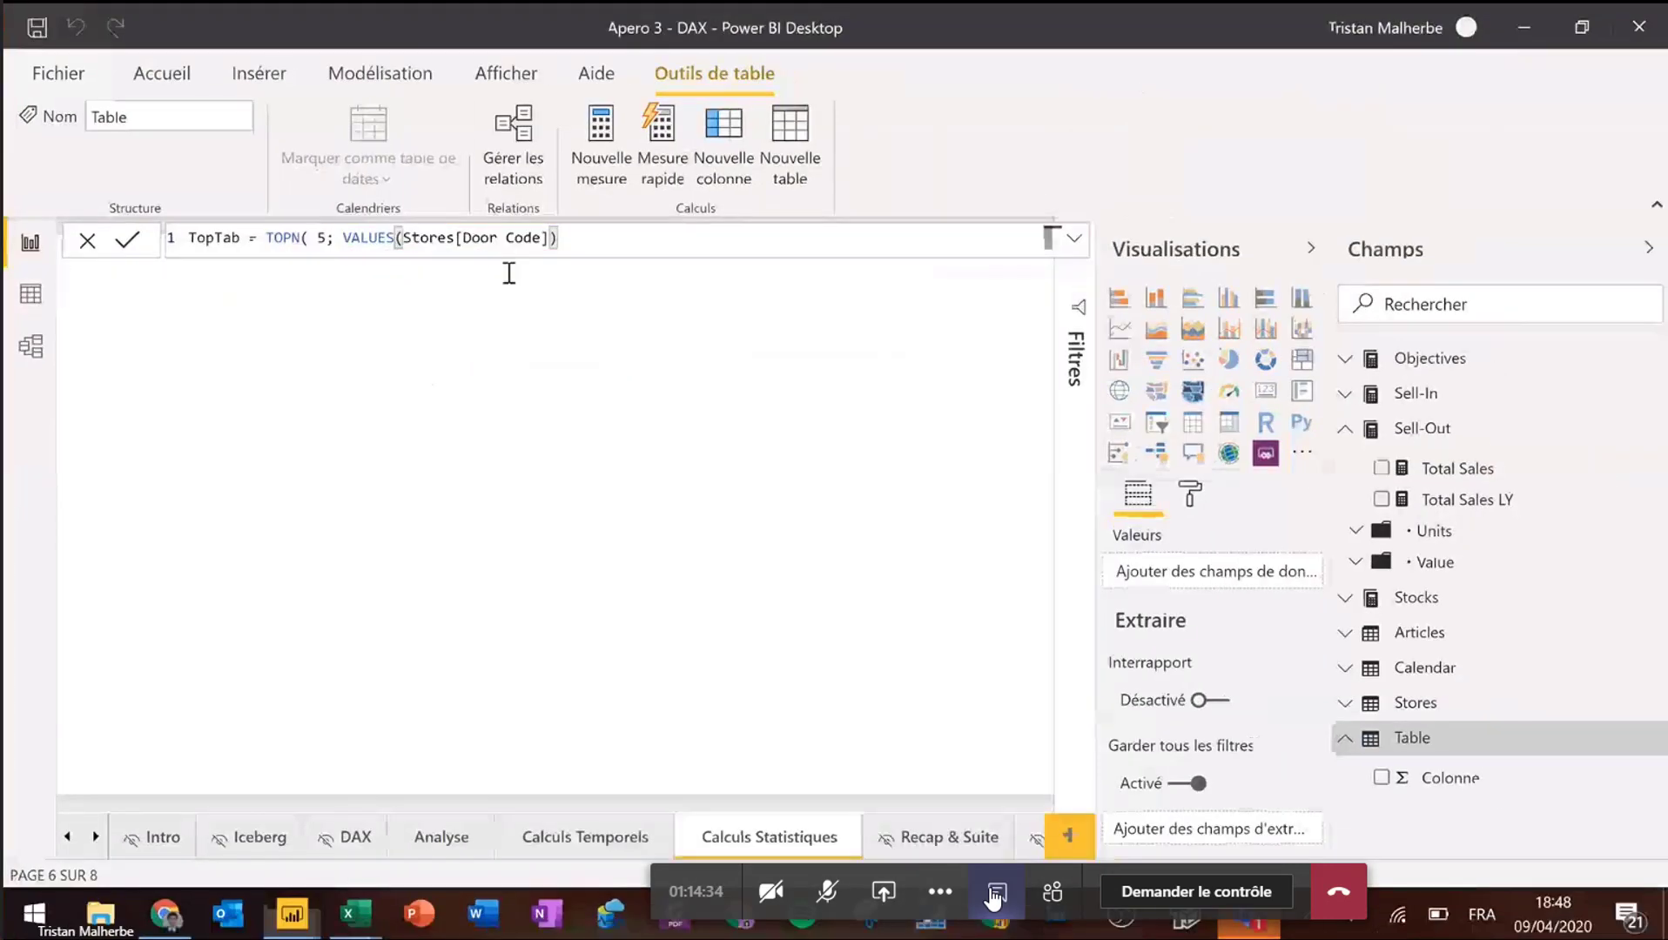
{"action": "type", "text": ";"}
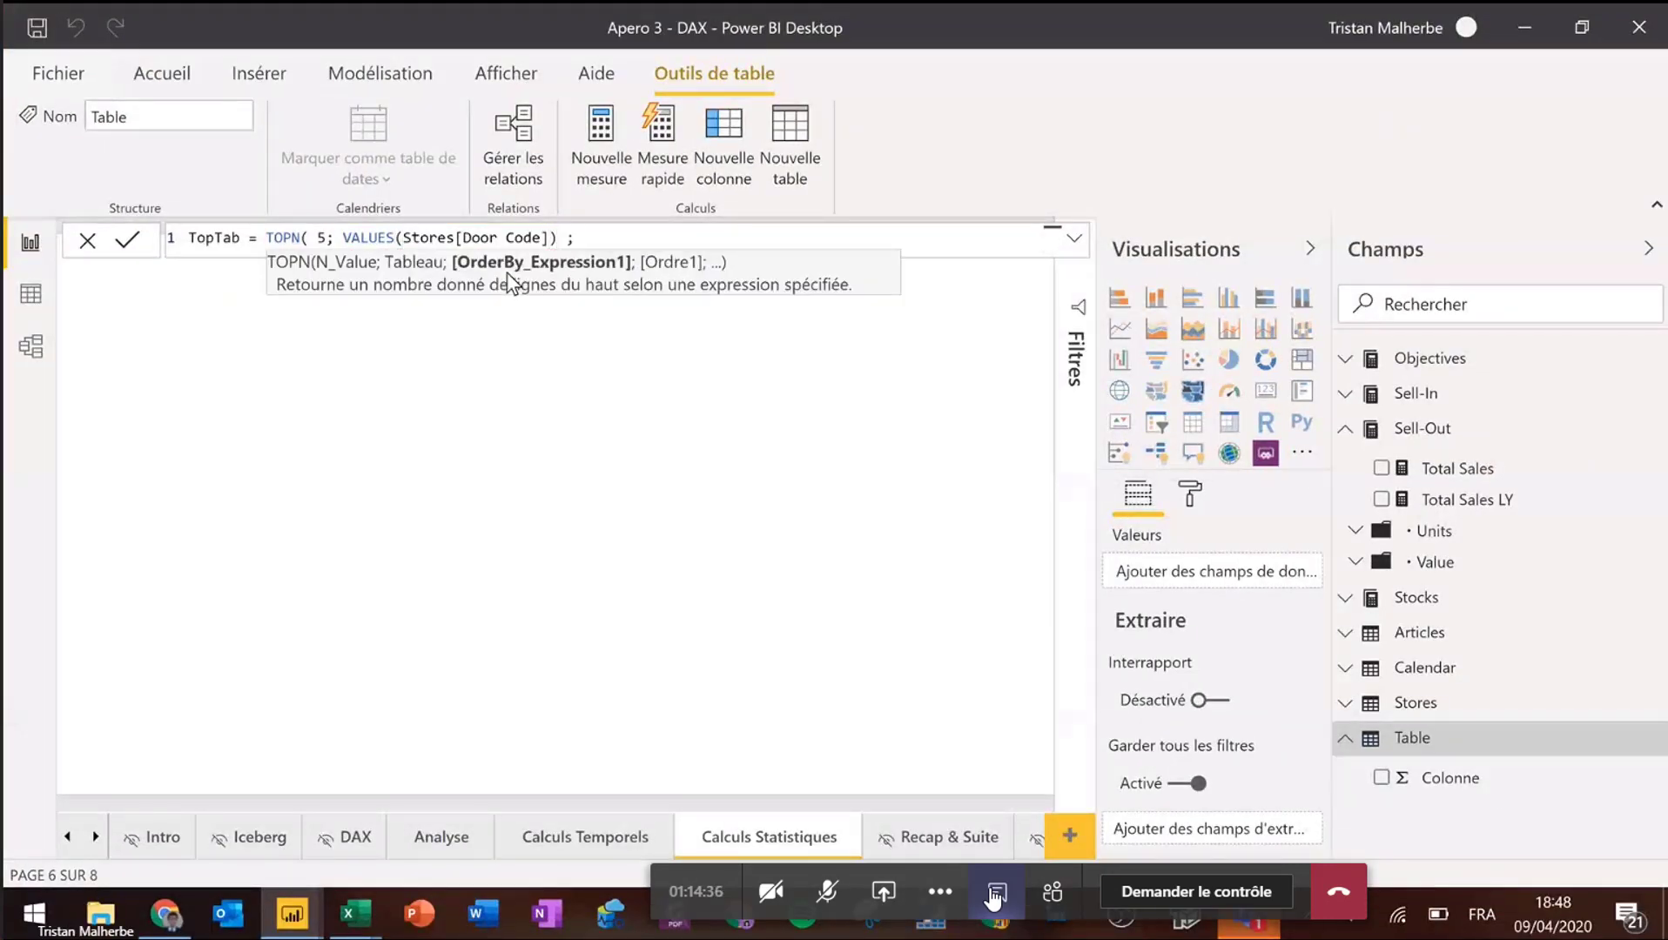
{"action": "type", "text": " total"}
{"action": "key", "text": "Down"}
{"action": "key", "text": "Down"}
{"action": "key", "text": "Down"}
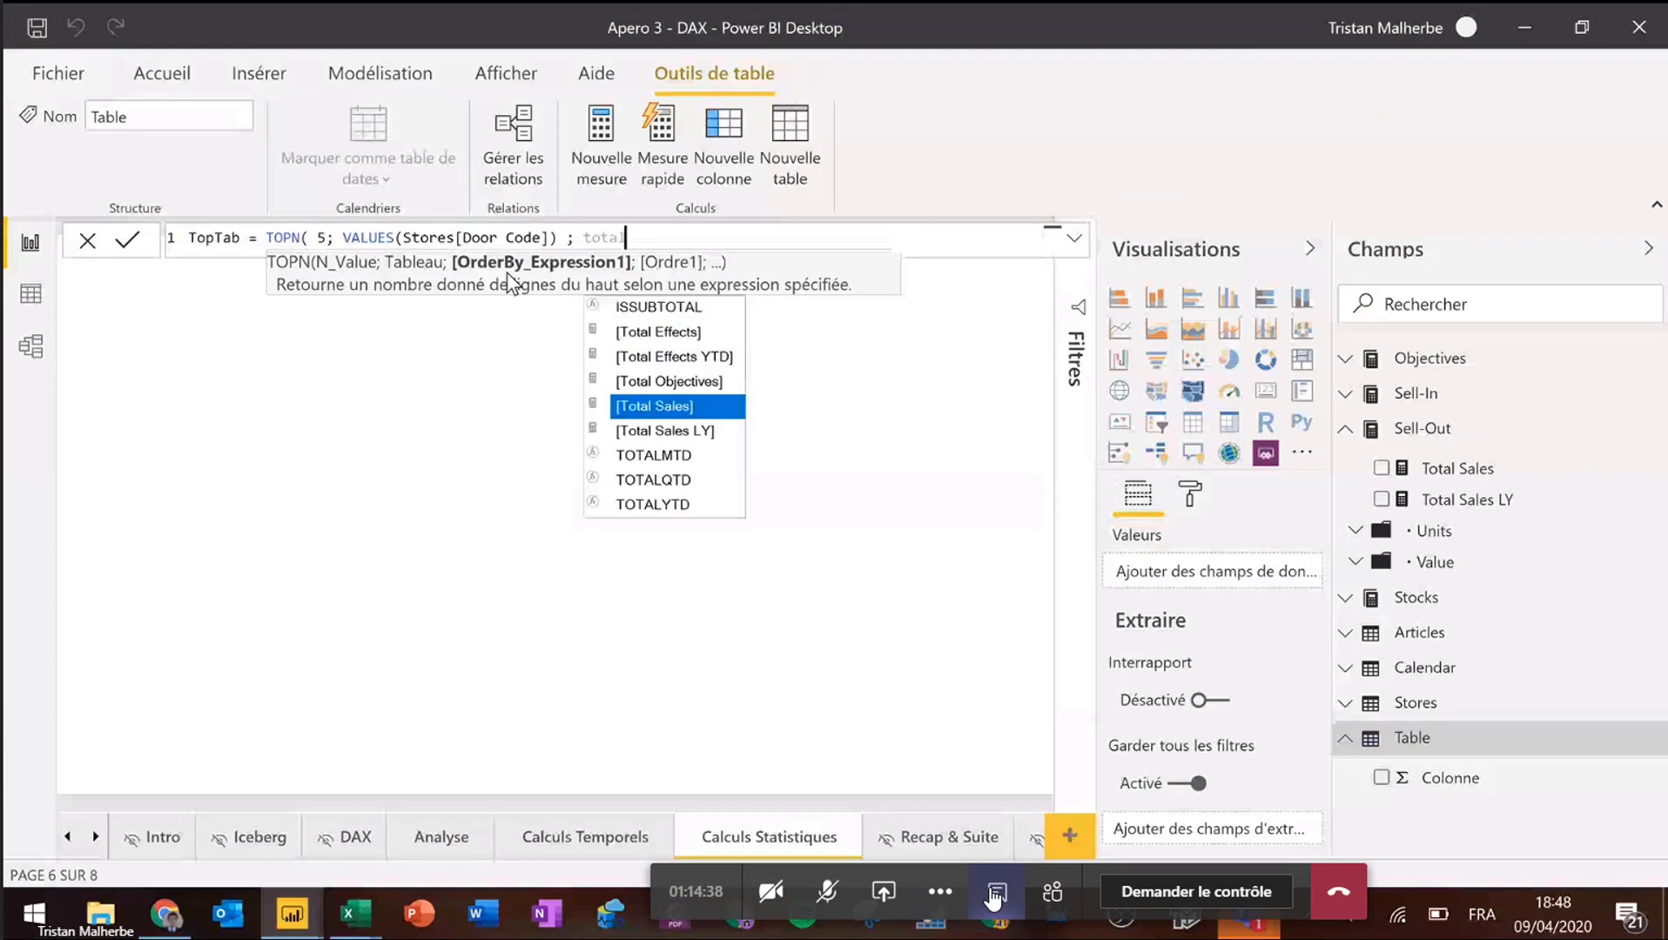
{"action": "key", "text": "Tab"}
{"action": "type", "text": ")"}
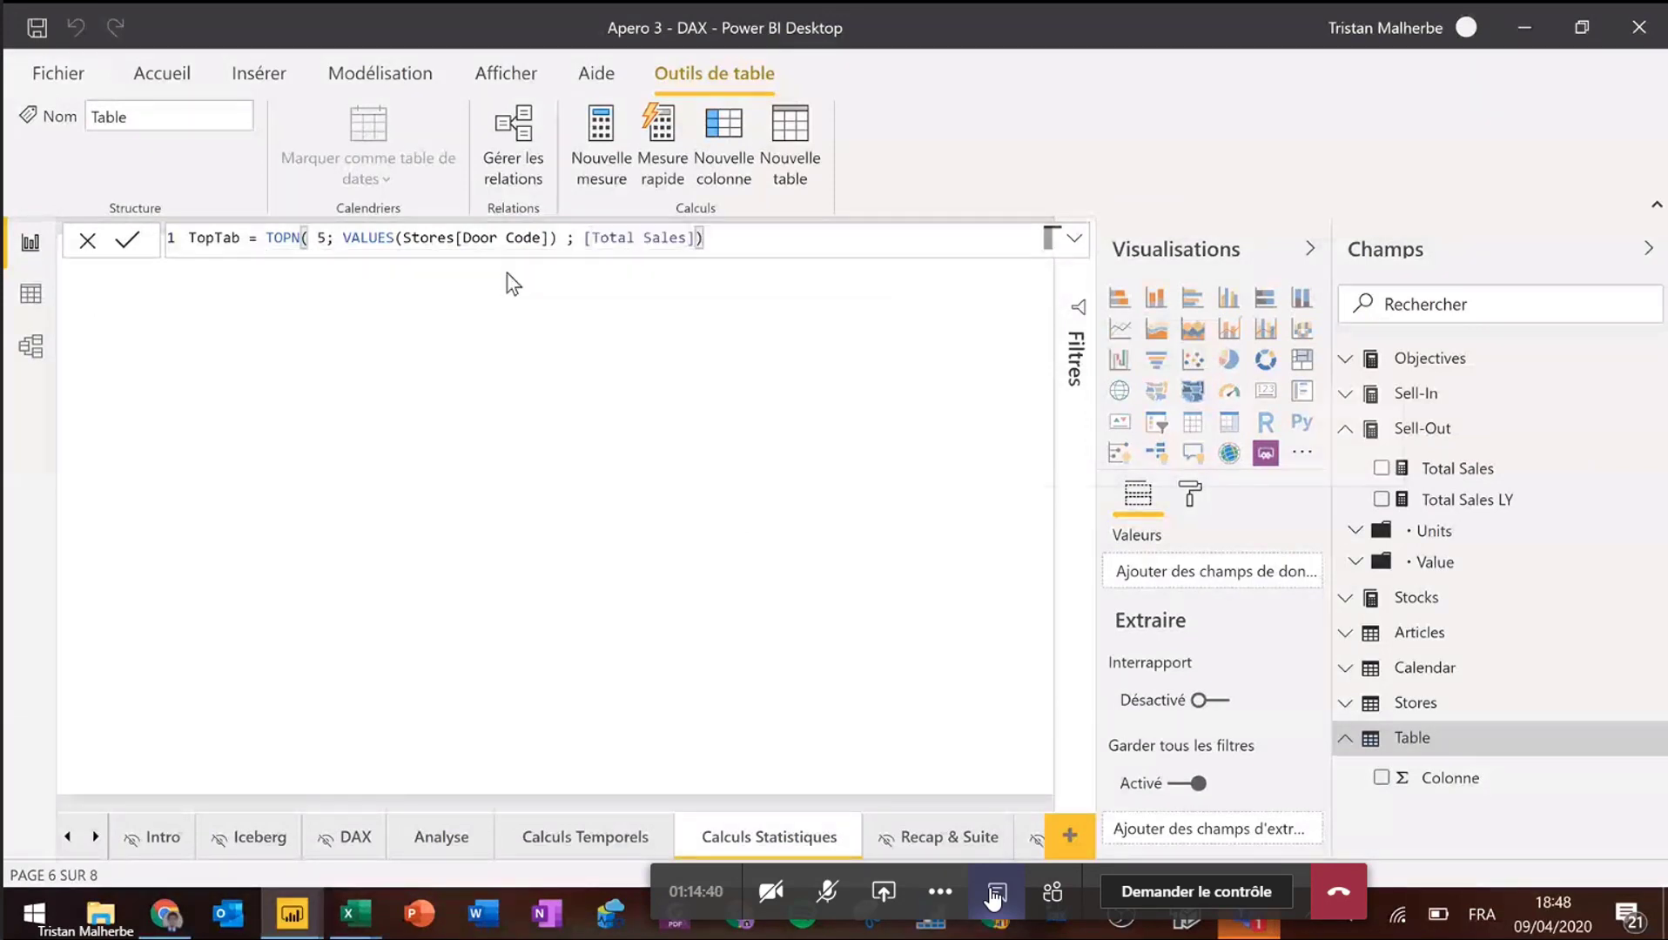
{"action": "key", "text": "Return"}
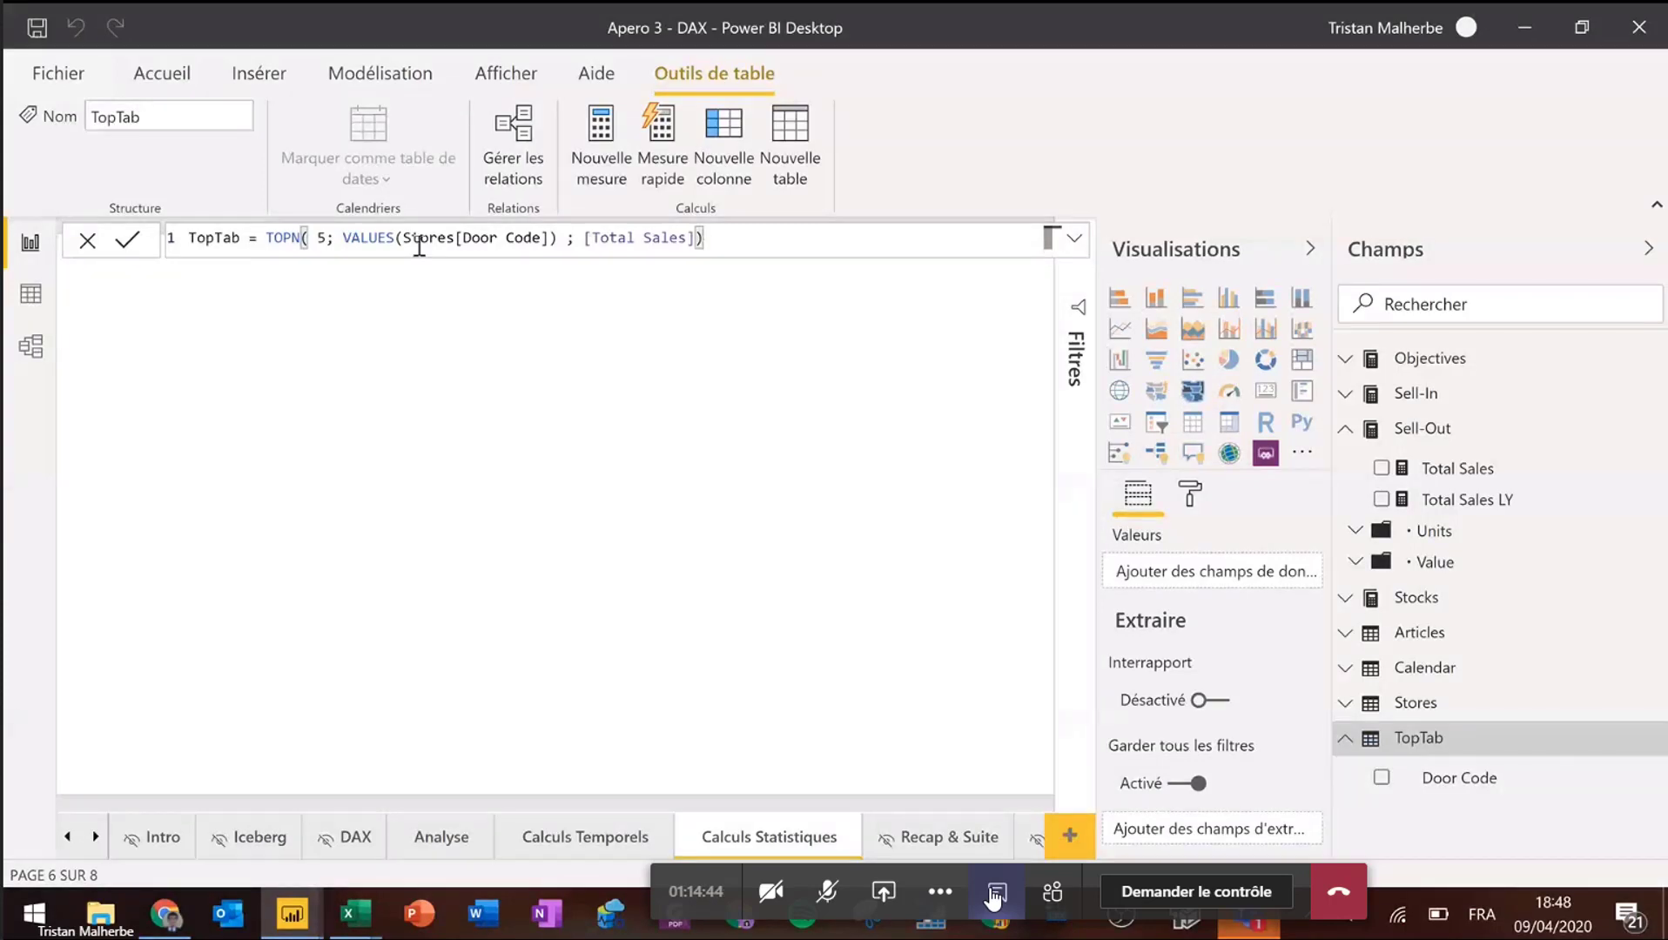
- Display the rows of the TopTab table in the data view, with the Sell-Out fields collapsed
{"action": "left_click", "coordinate": [28, 299]}
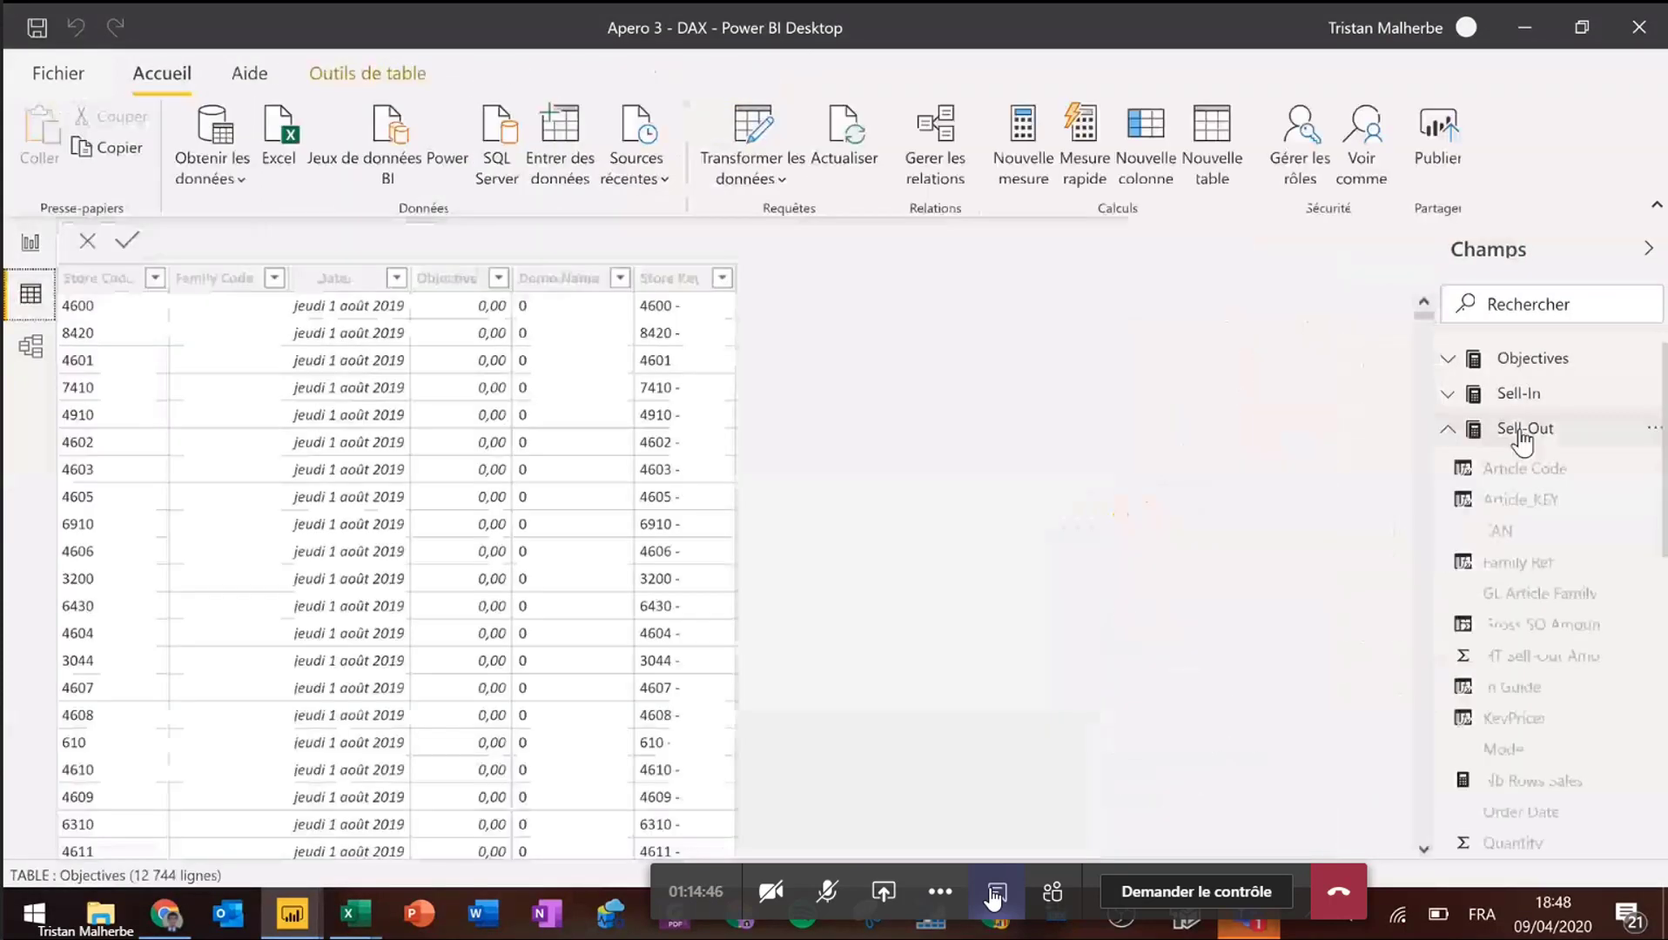
{"action": "left_click", "coordinate": [1523, 430]}
{"action": "left_click", "coordinate": [1518, 677]}
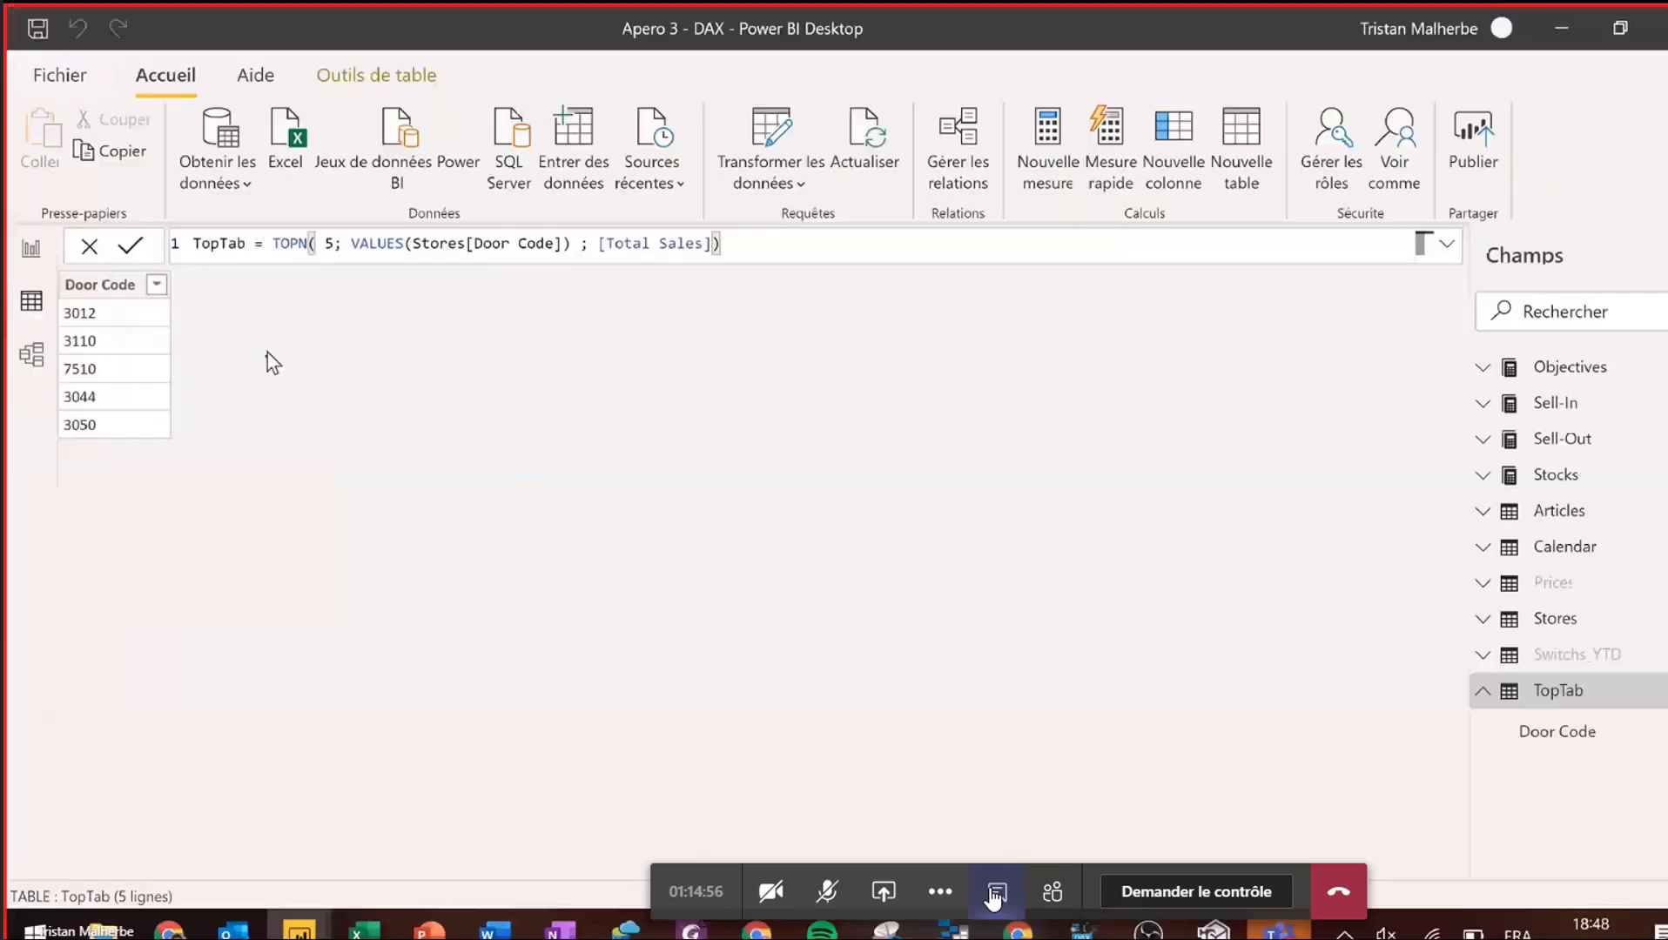
- Bring up the sort-order options for TOPN after [Total Sales] in the TopTab formula, and restore the closing parenthesis
{"action": "key", "text": "BackSpace"}
{"action": "type", "text": ";"}
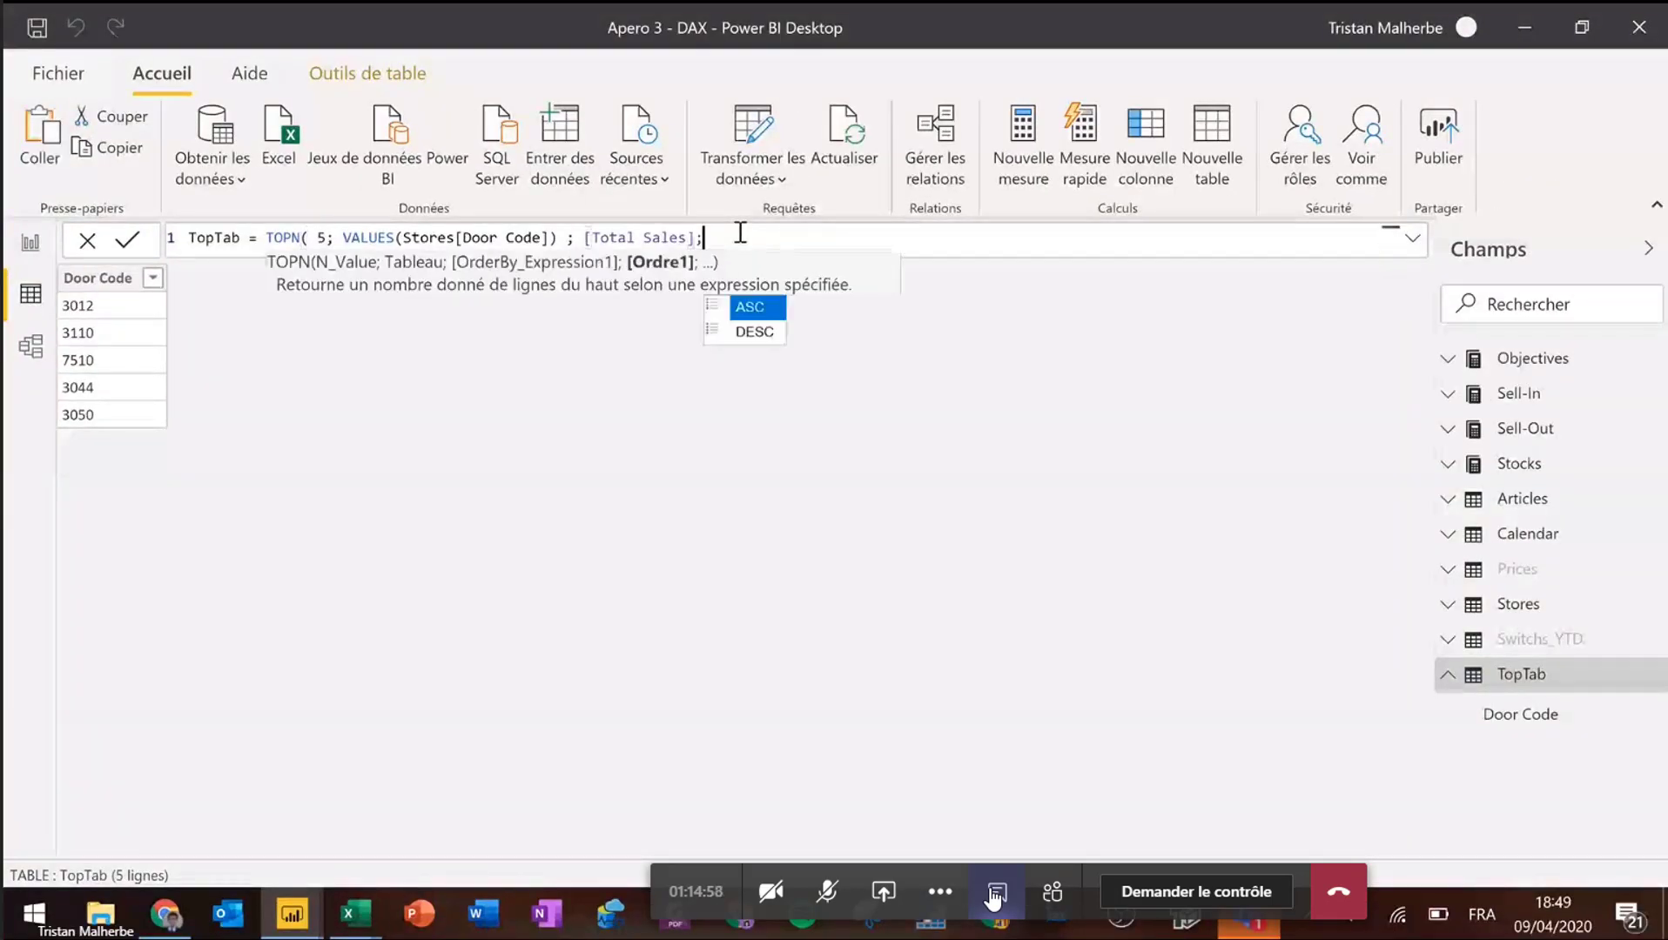
{"action": "key", "text": "BackSpace"}
{"action": "type", "text": ";"}
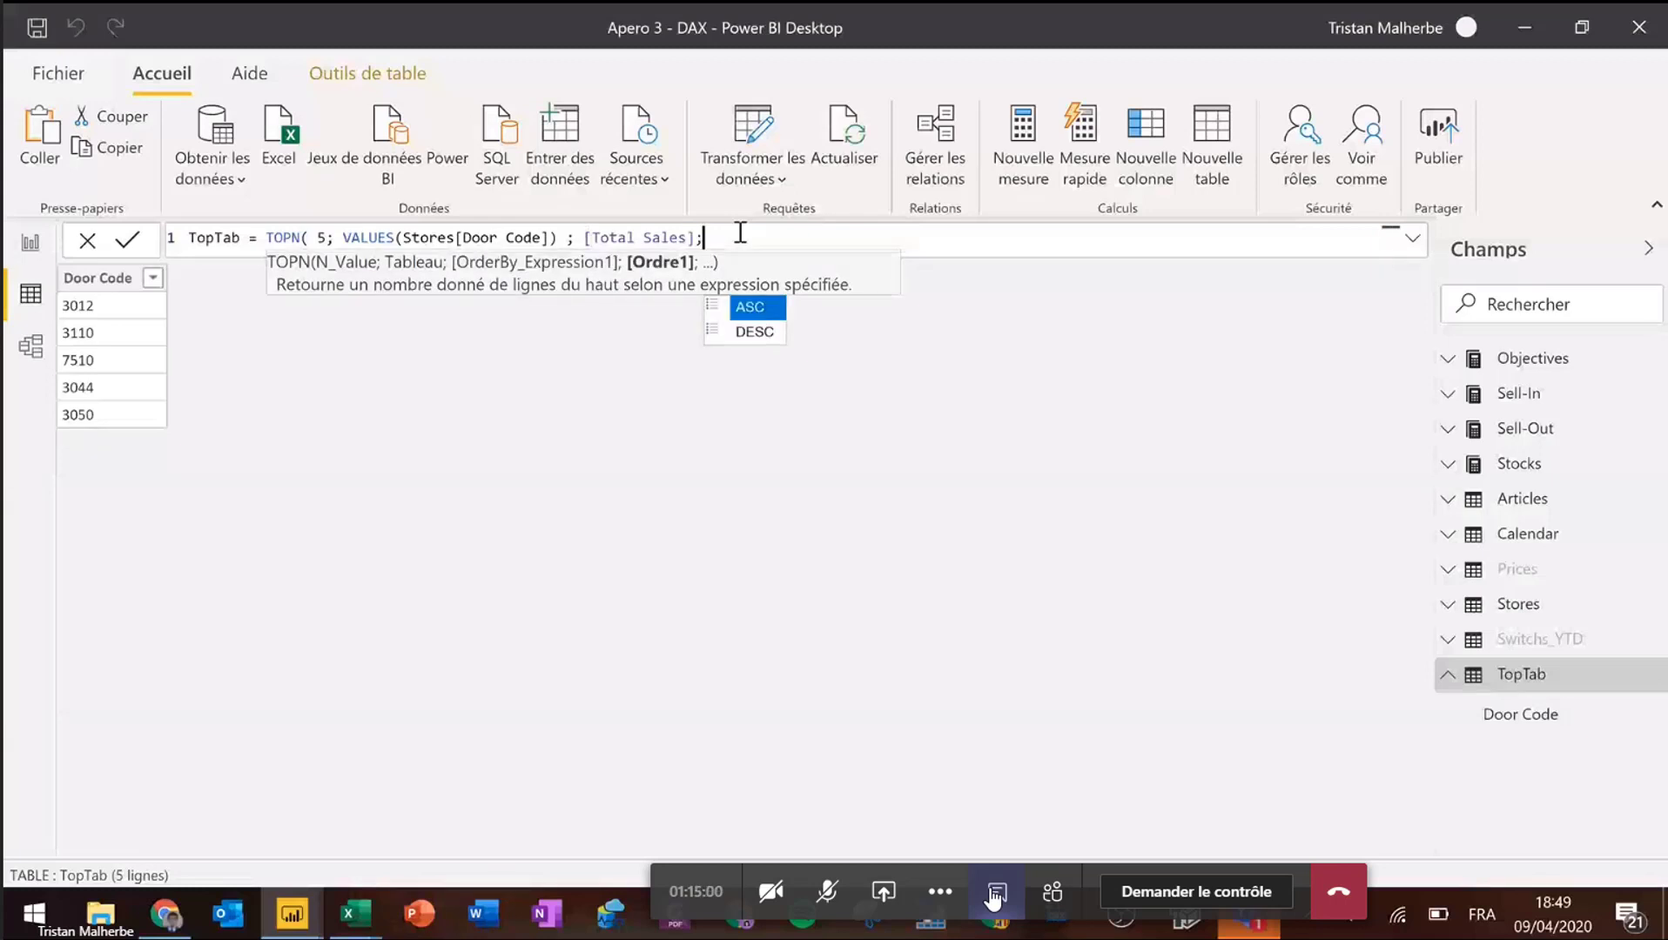
{"action": "key", "text": "BackSpace"}
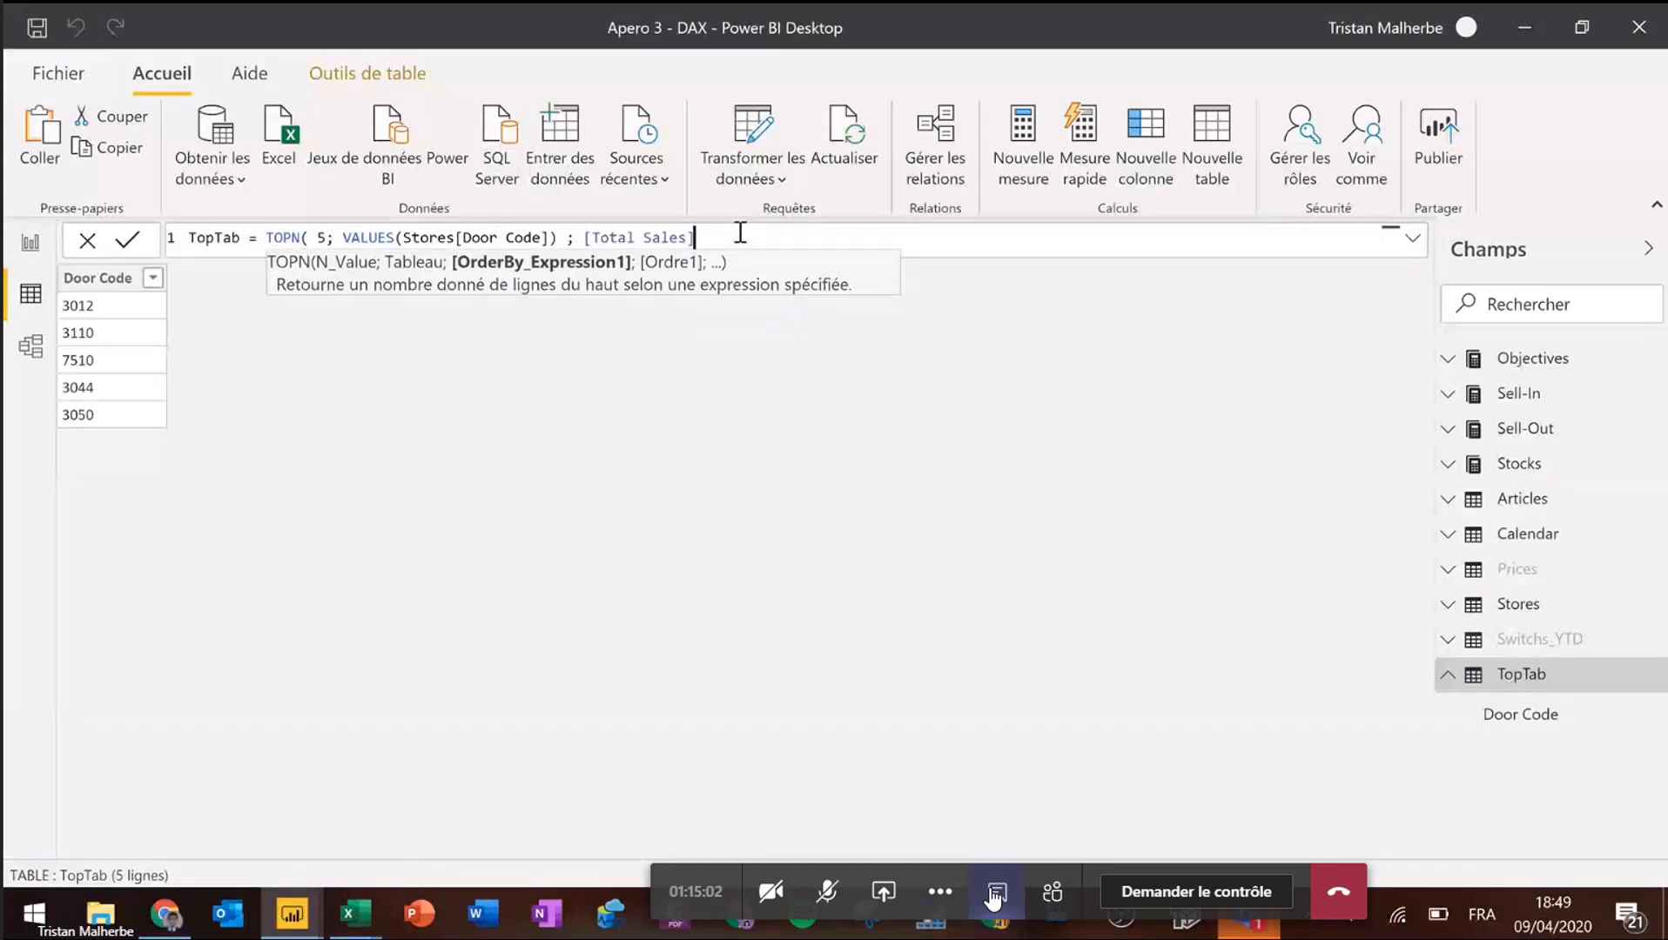
{"action": "type", "text": ")"}
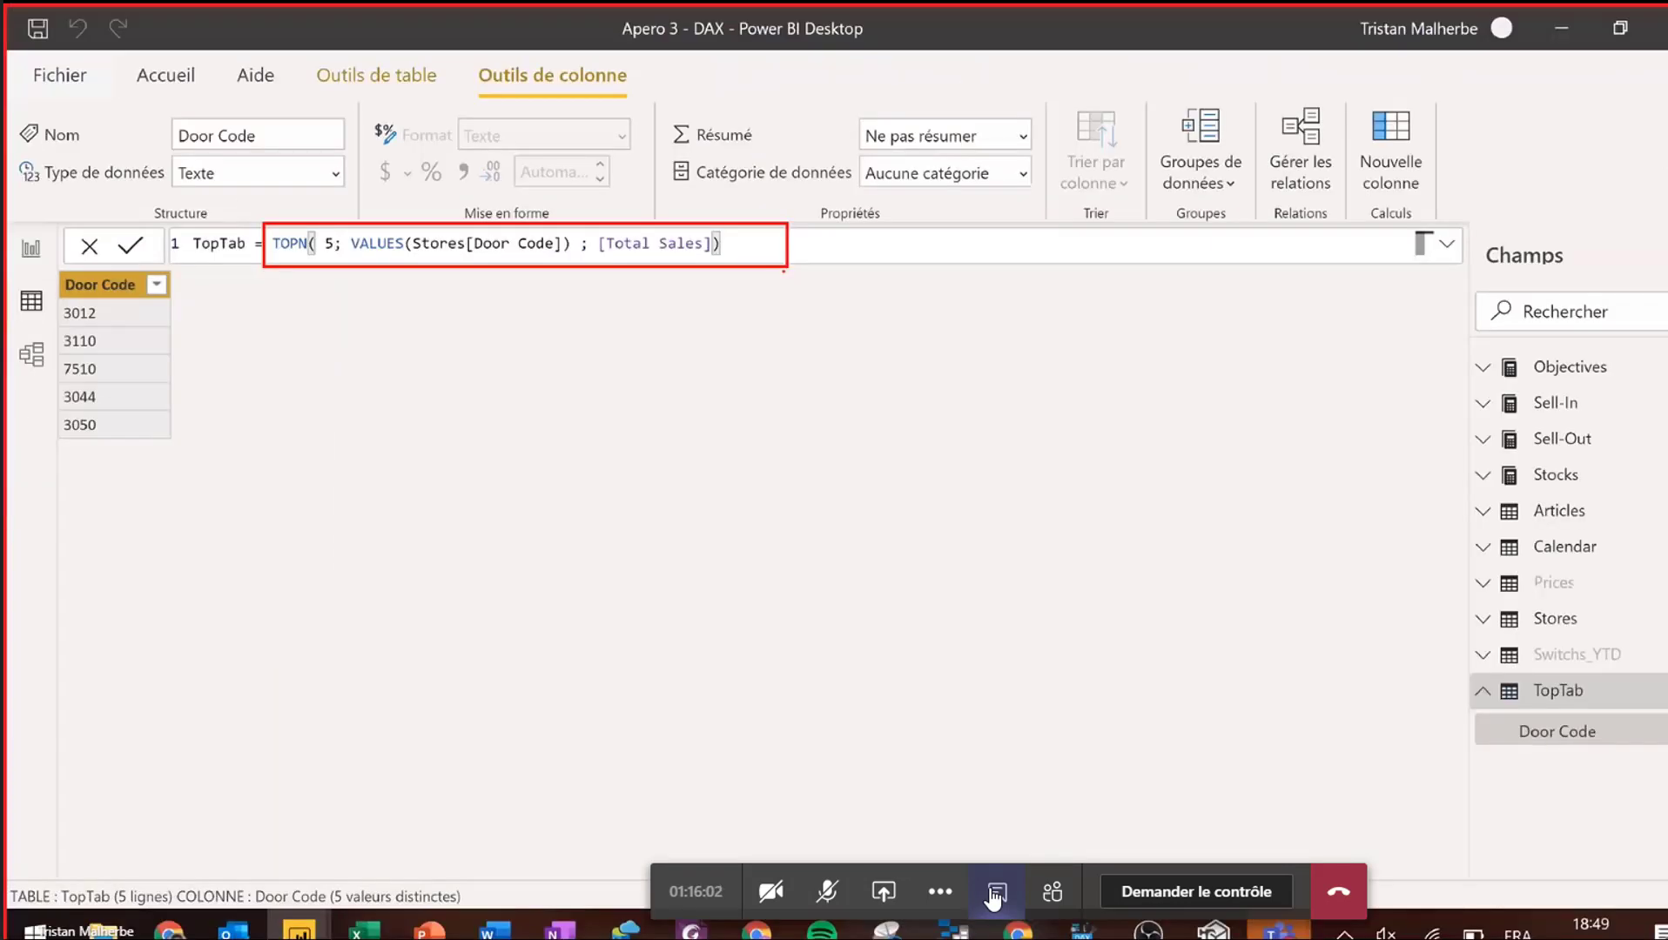
- Copy the TOPN expression from the TopTab formula and delete the TopTab table
{"action": "left_click", "coordinate": [265, 243], "text": "shift"}
{"action": "key", "text": "ctrl+c"}
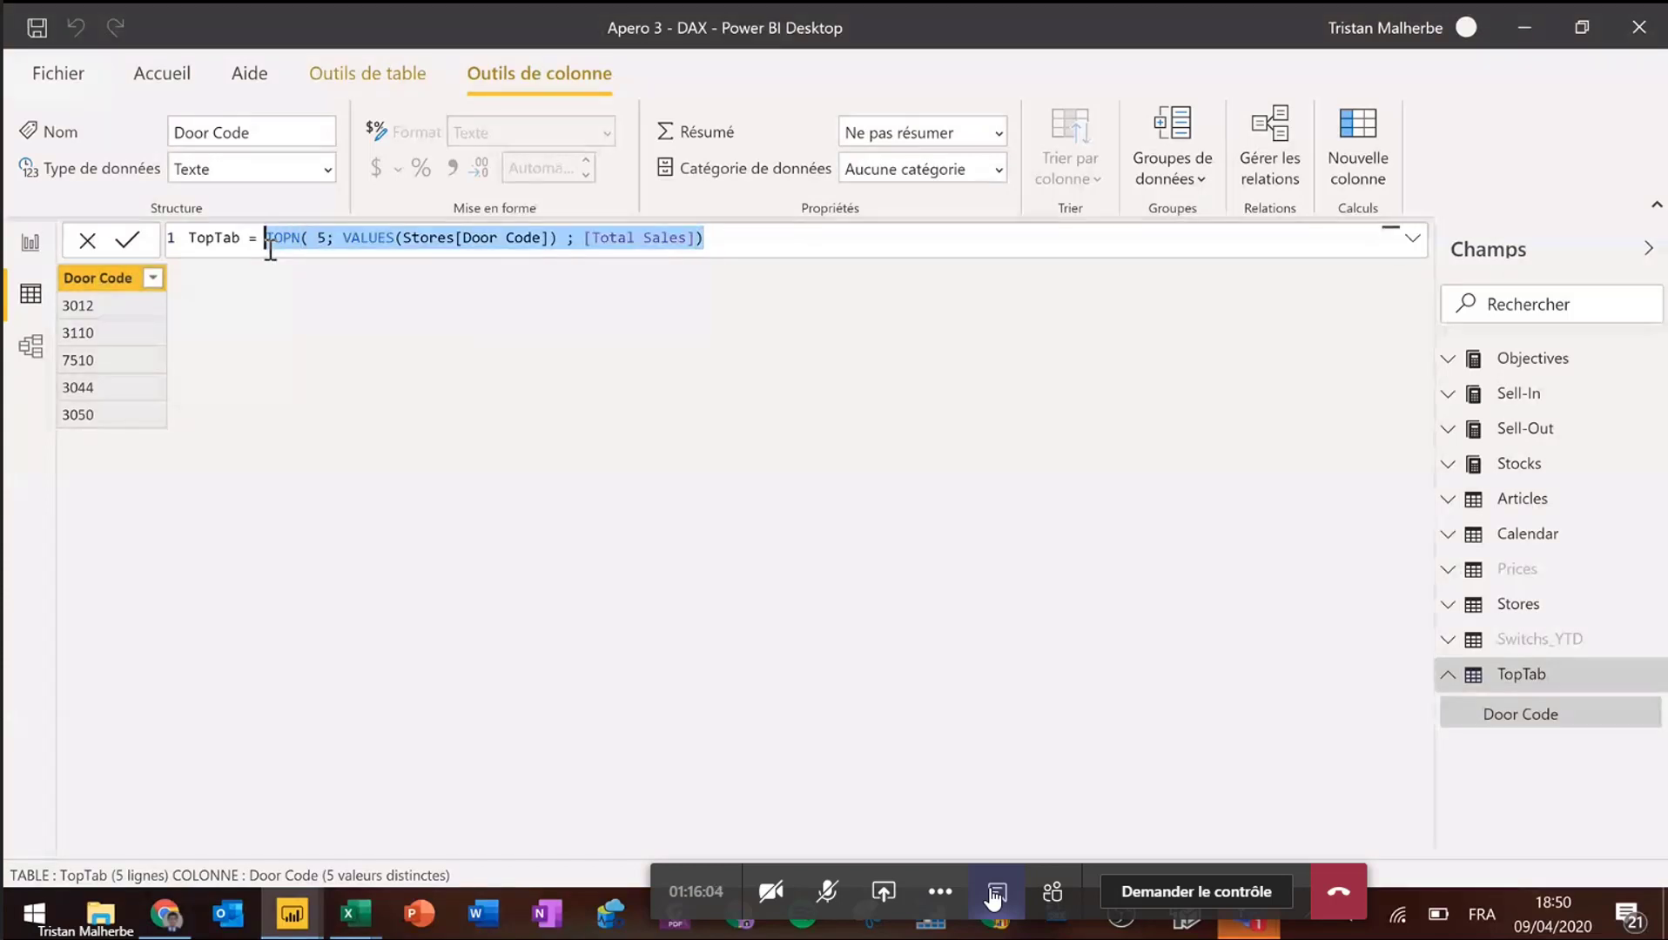
{"action": "left_click", "coordinate": [1532, 688]}
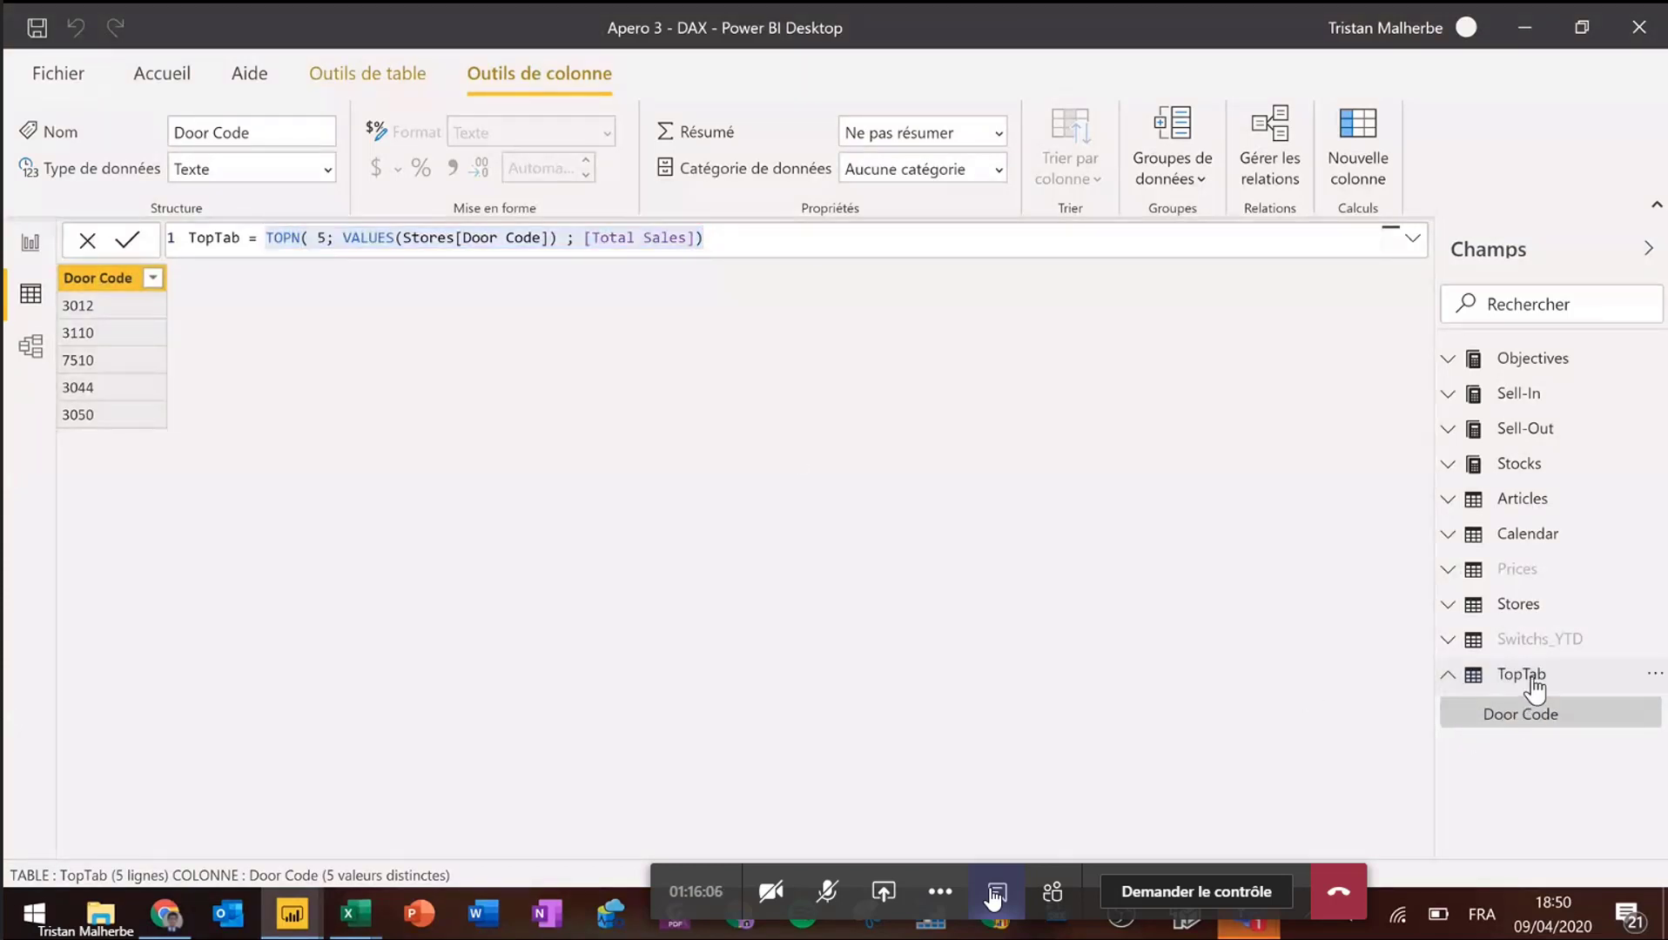
{"action": "right_click", "coordinate": [1532, 680]}
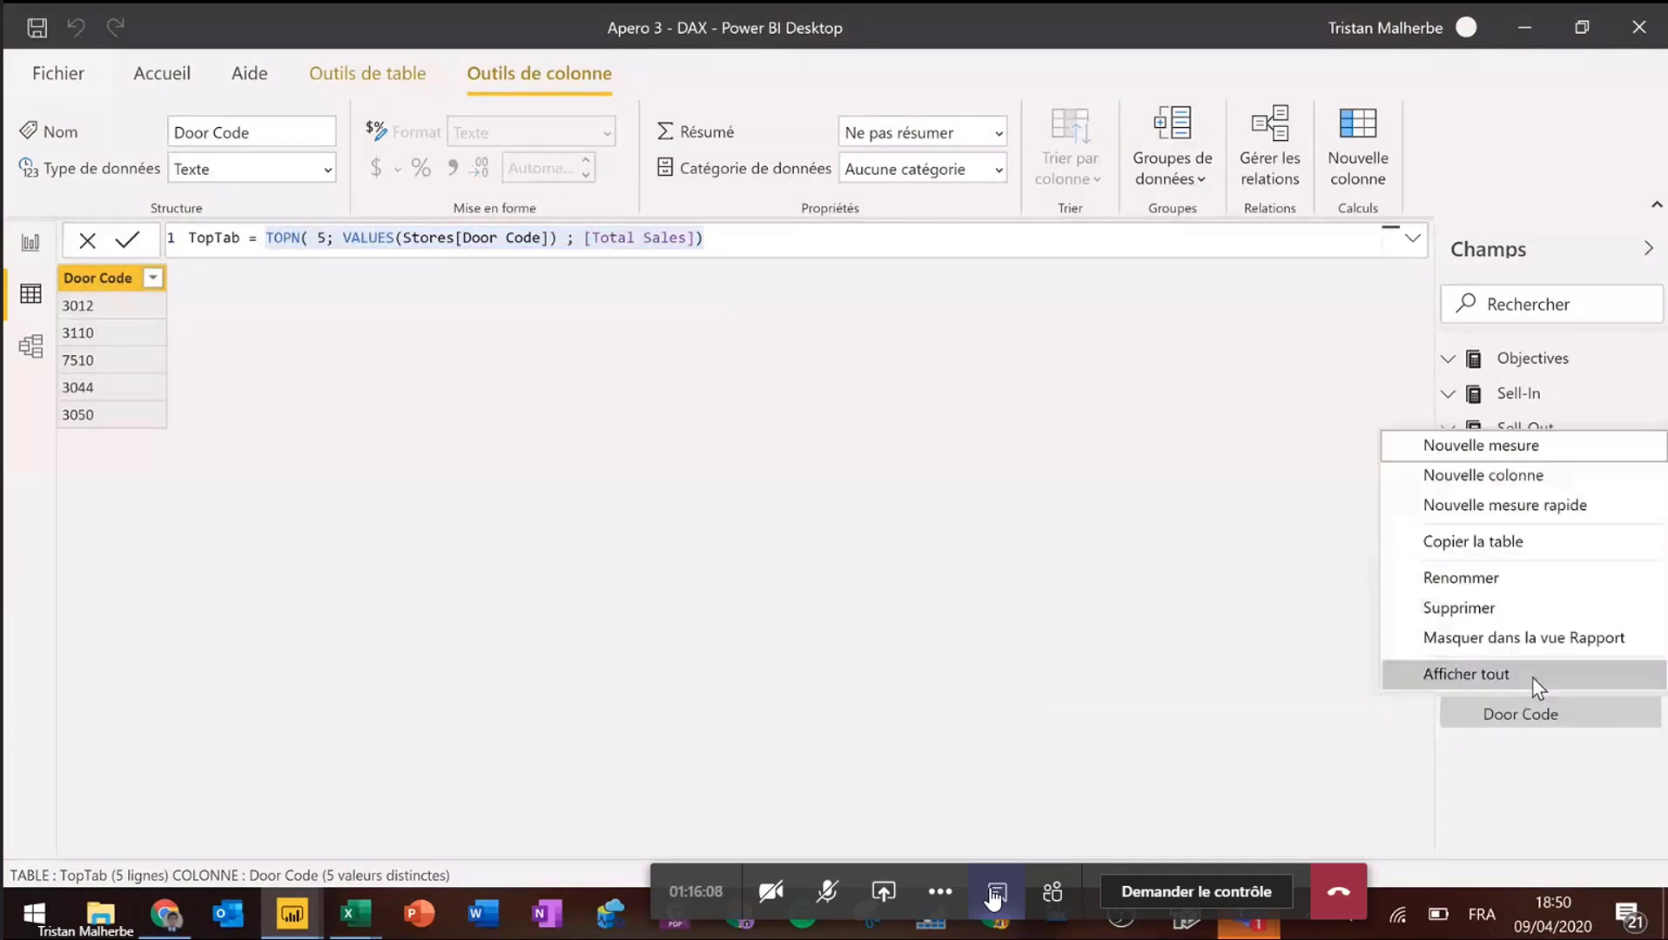
{"action": "left_click", "coordinate": [1454, 615]}
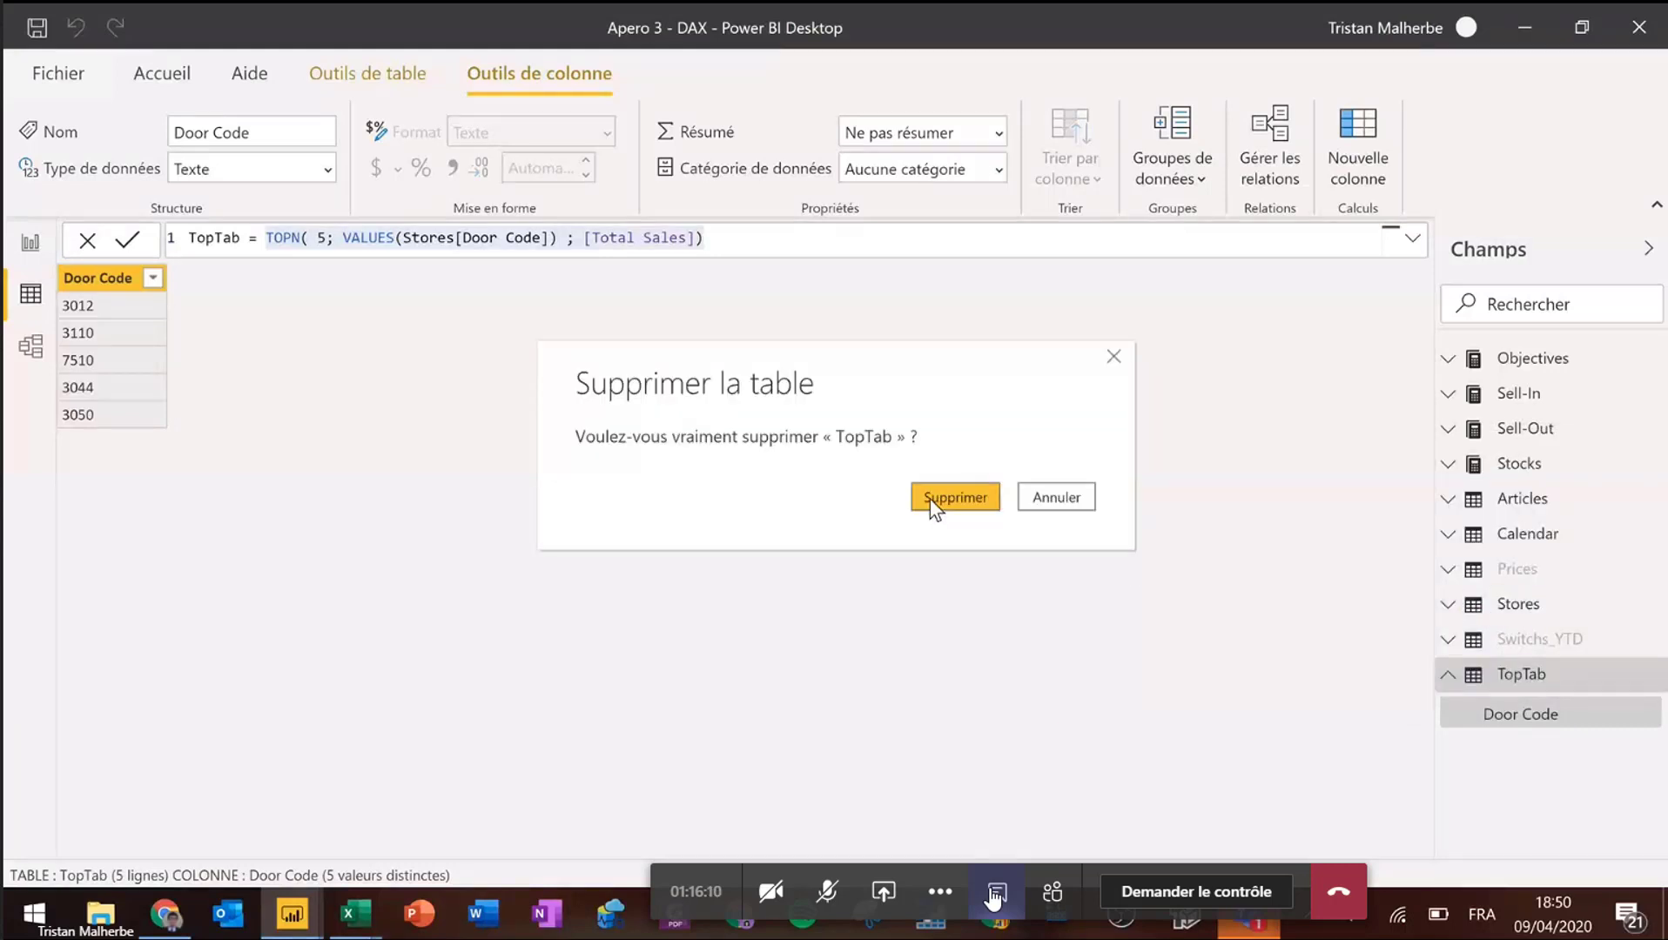
{"action": "left_click", "coordinate": [929, 498]}
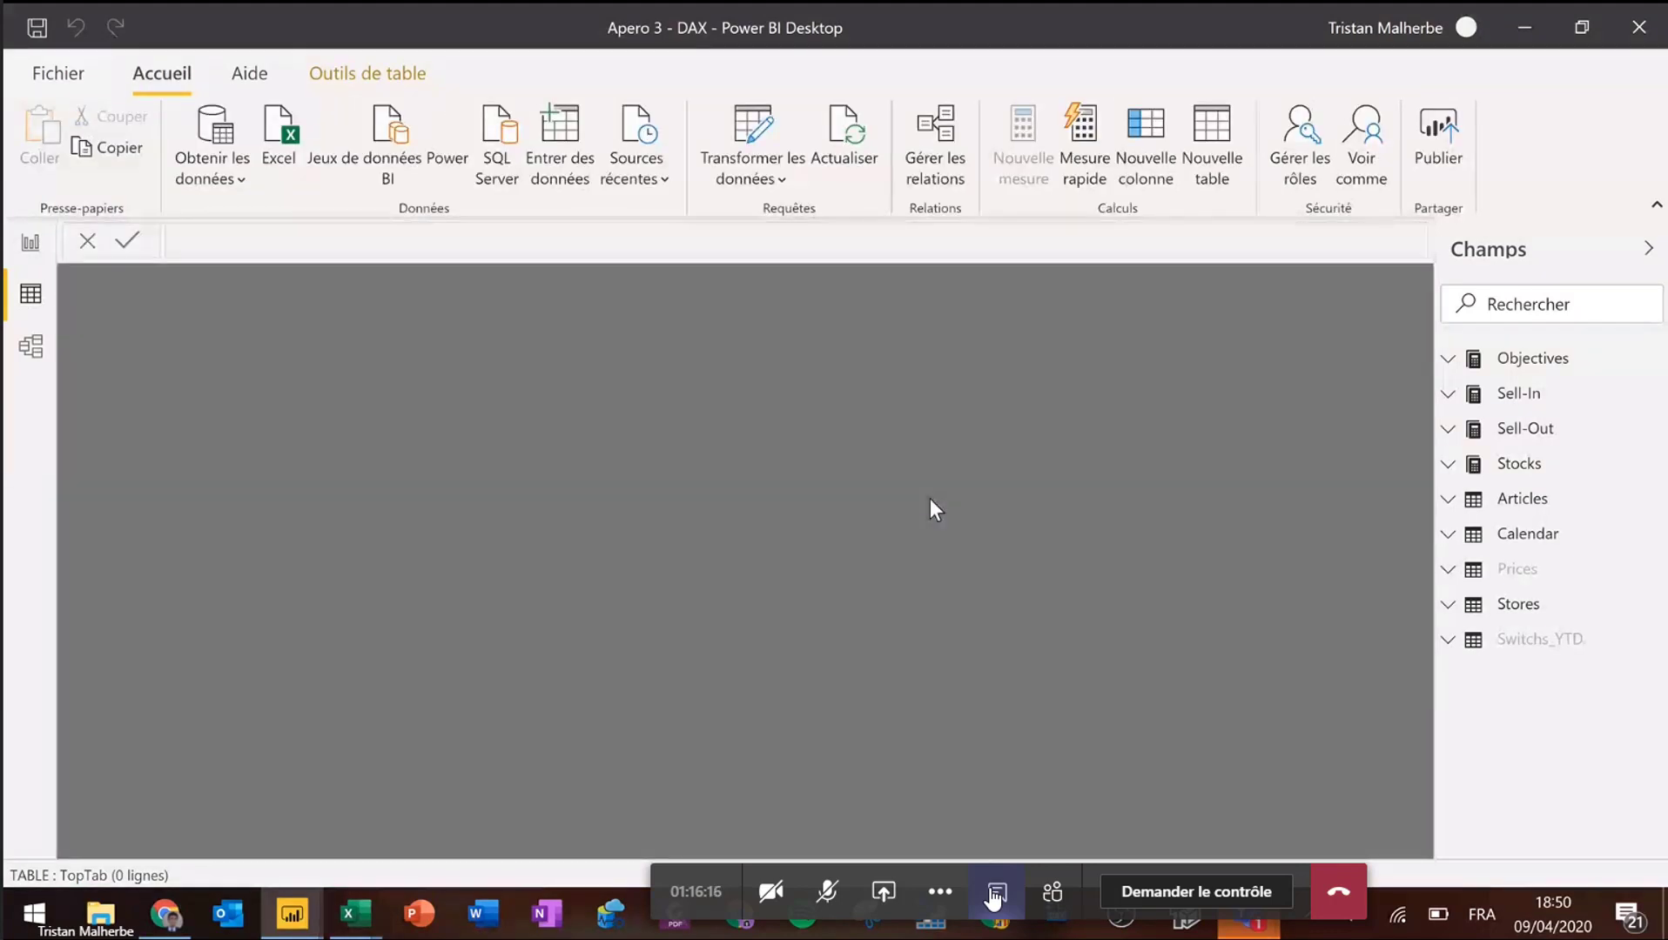
- Return to the report view and add a new measure to the Sell-Out table
{"action": "left_click", "coordinate": [31, 243]}
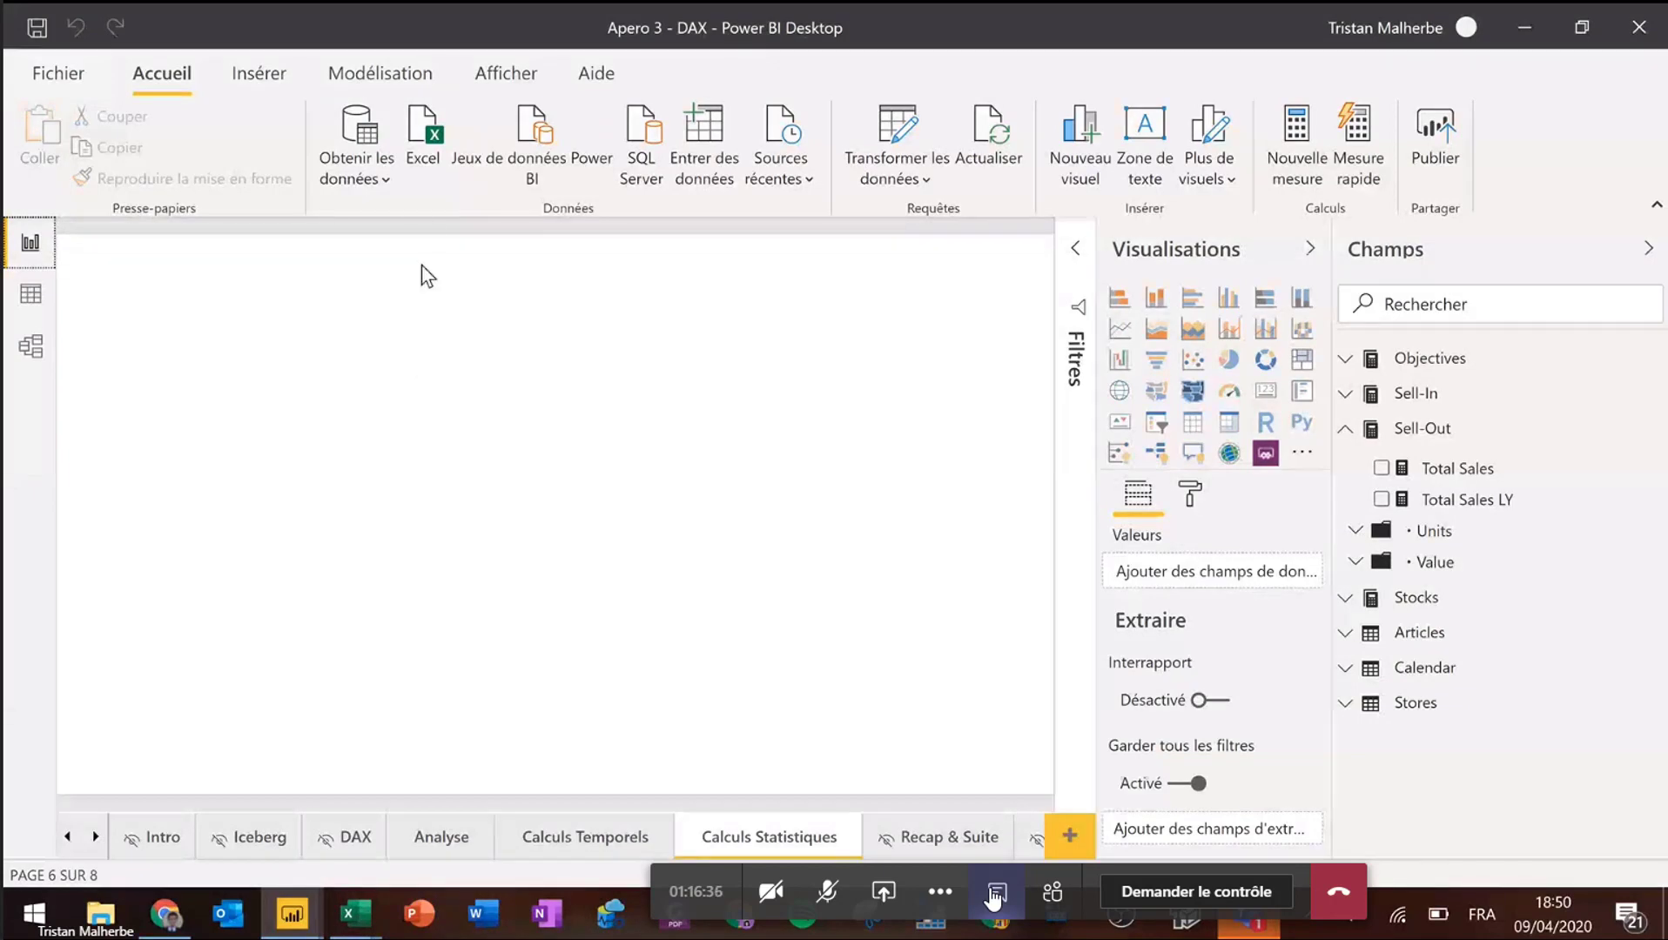
{"action": "left_click", "coordinate": [391, 79]}
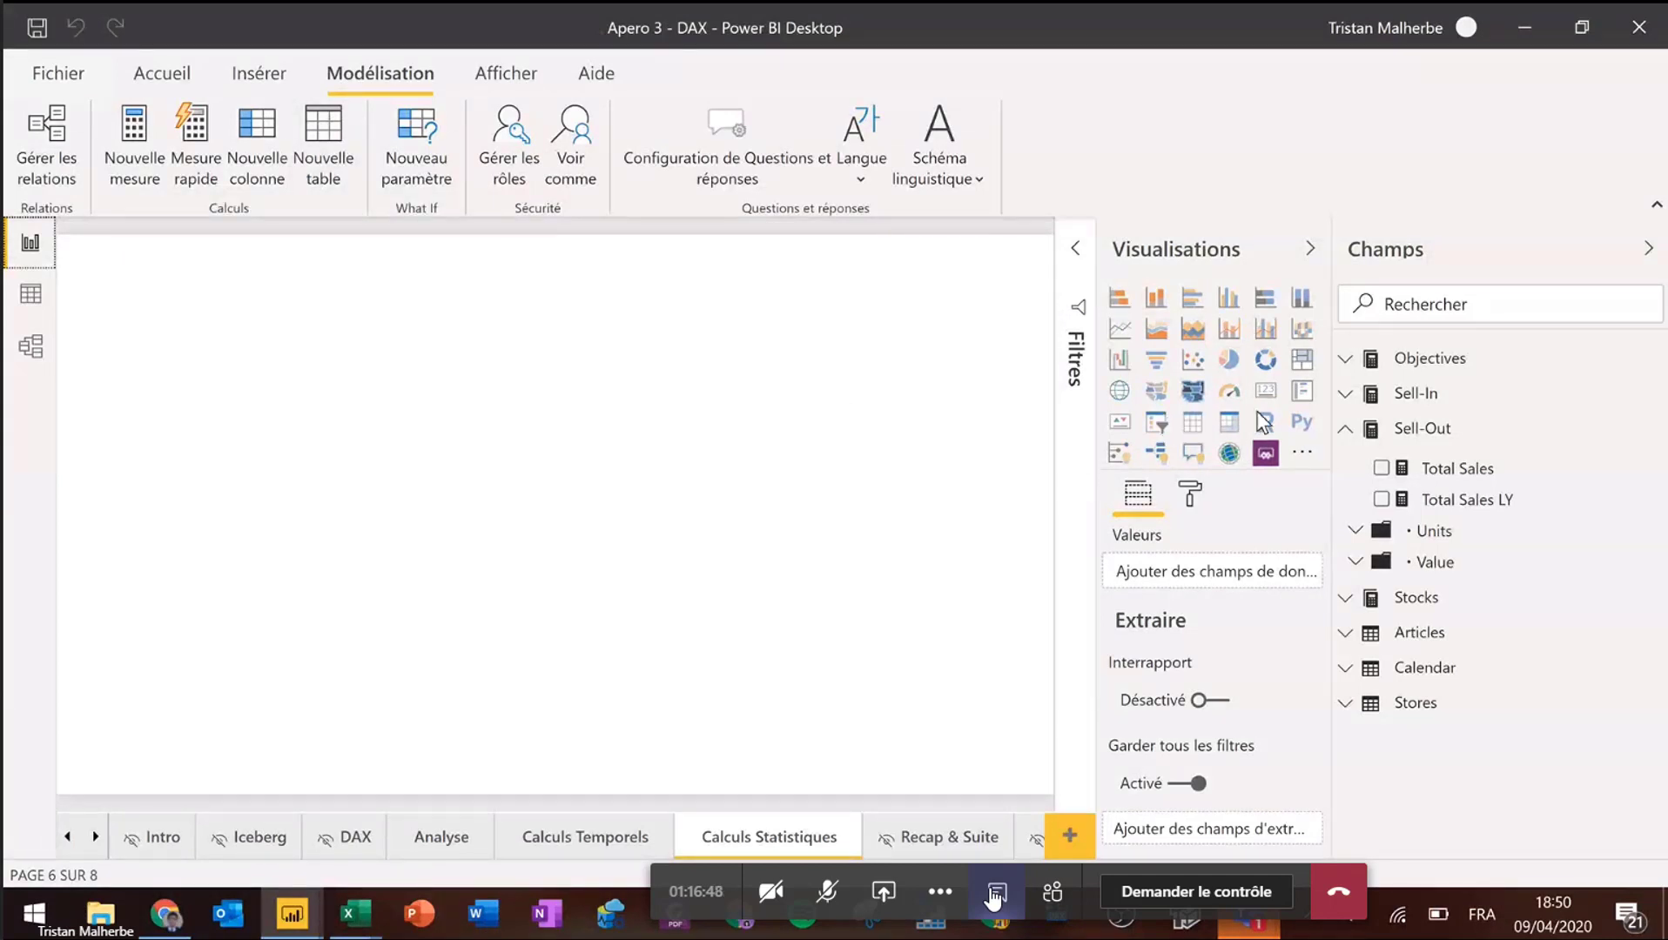
{"action": "right_click", "coordinate": [1401, 427]}
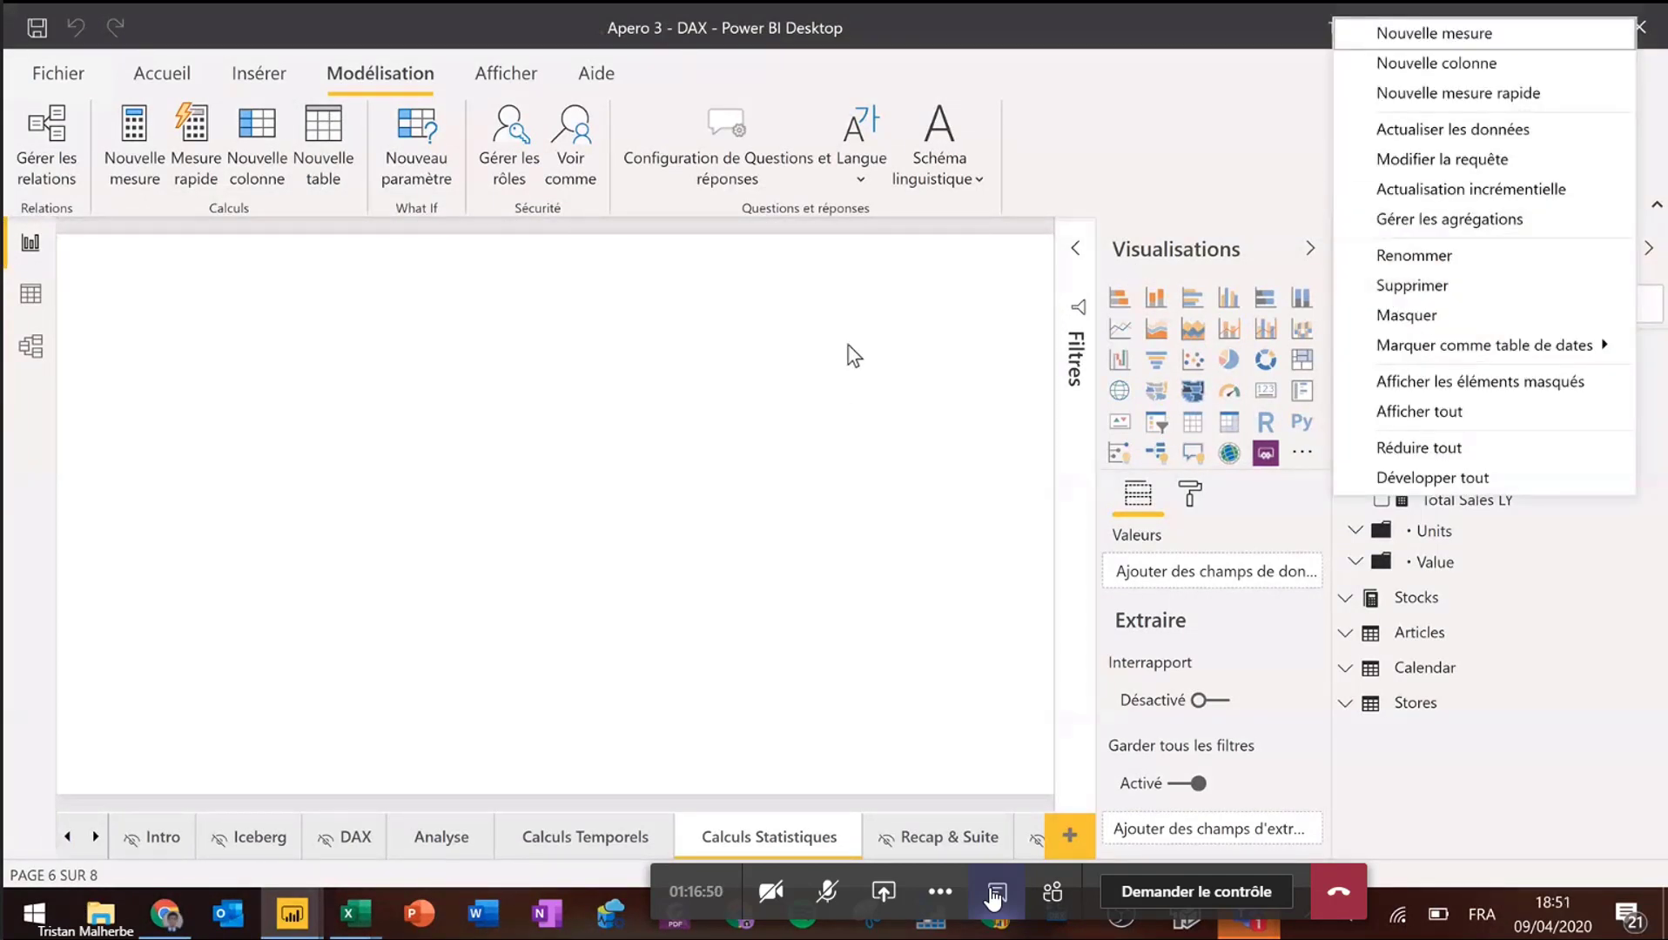
{"action": "left_click", "coordinate": [1167, 206]}
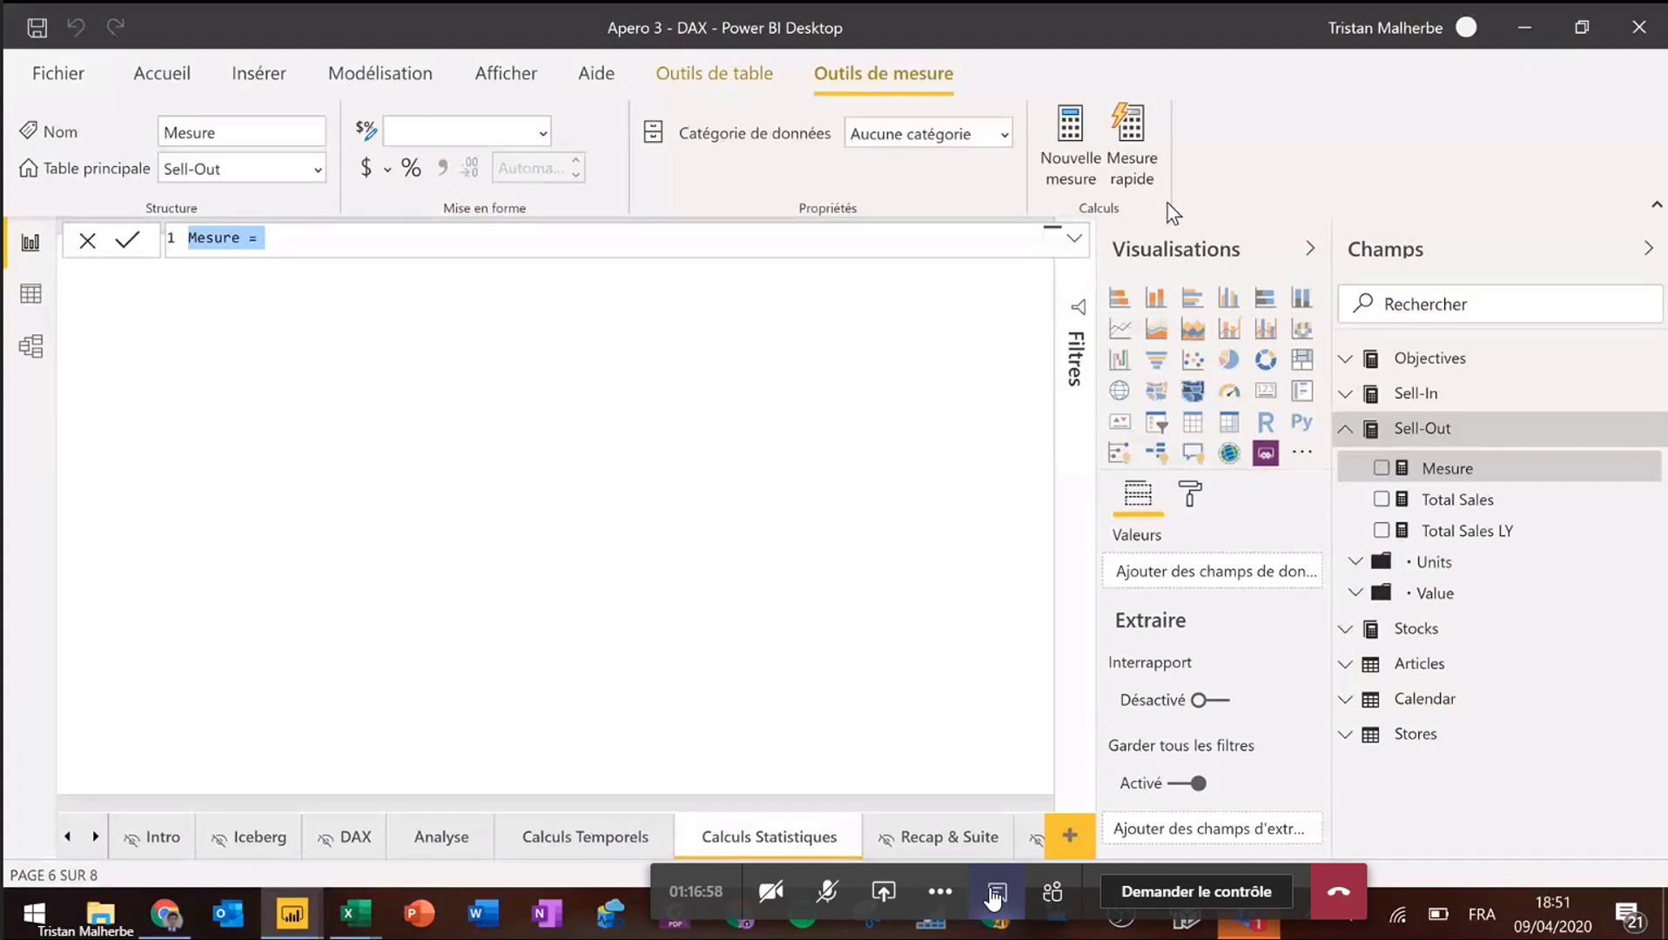
- Define the measure as Top Amt = CALCULATE([Total Sales] ; TOPN( 5; VALUES(Stores[Door Code]) ; [Total Sales])), reusing the copied TOPN expression
{"action": "type", "text": "T"}
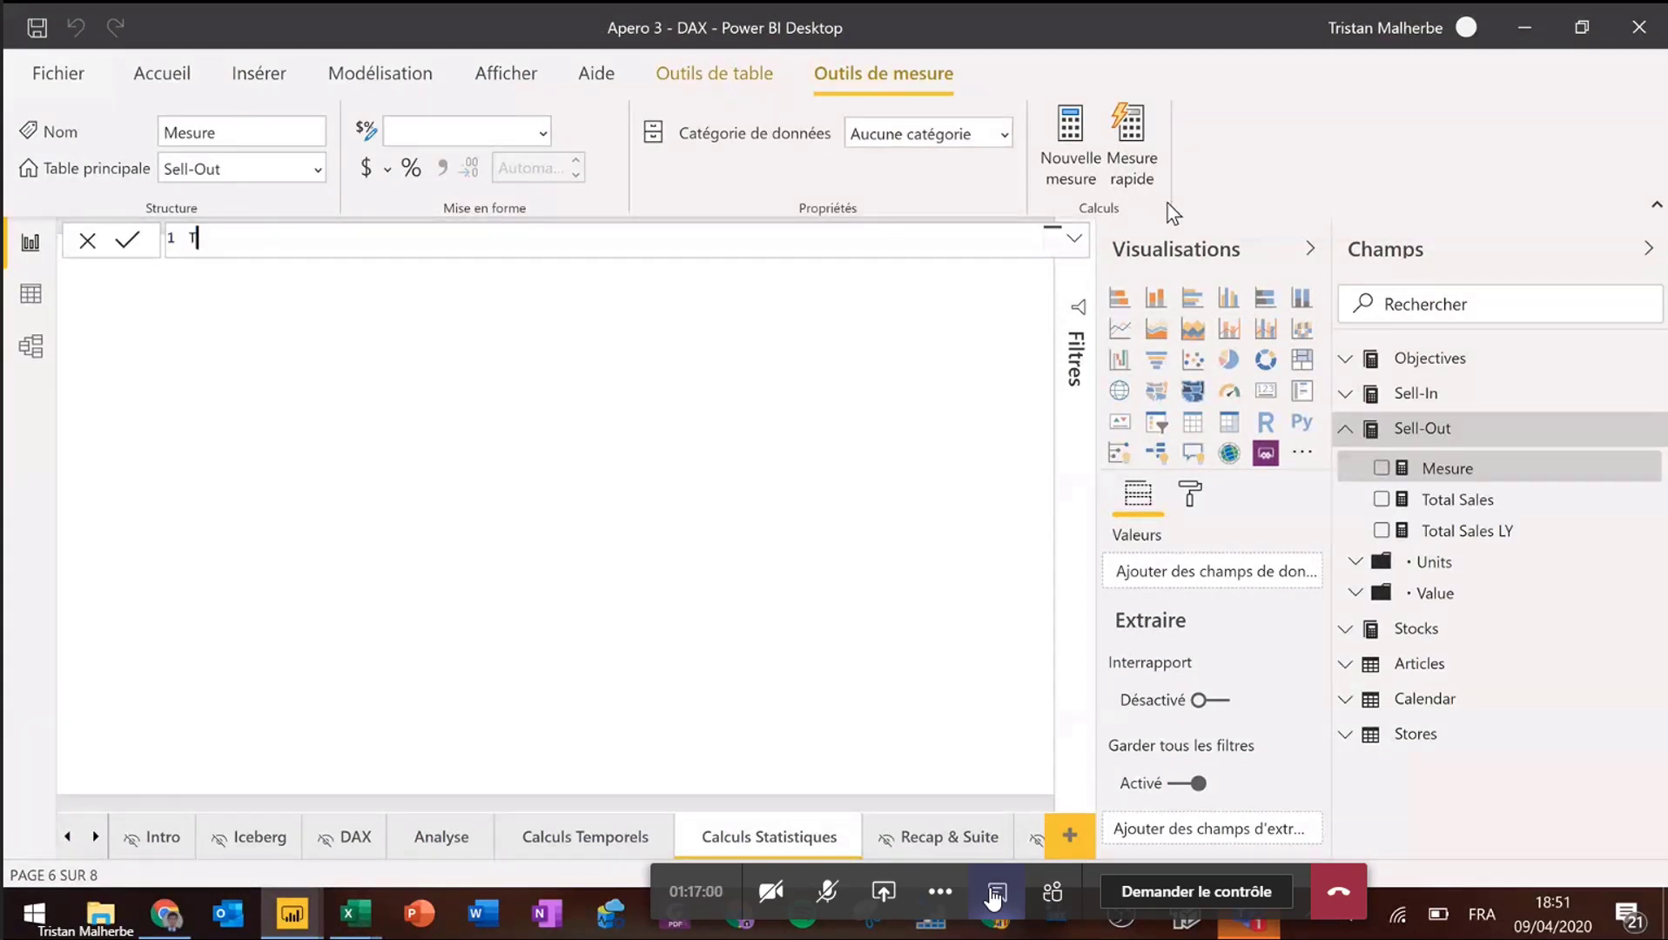
{"action": "type", "text": "op Amt = Ca"}
{"action": "key", "text": "Tab"}
{"action": "type", "text": "("}
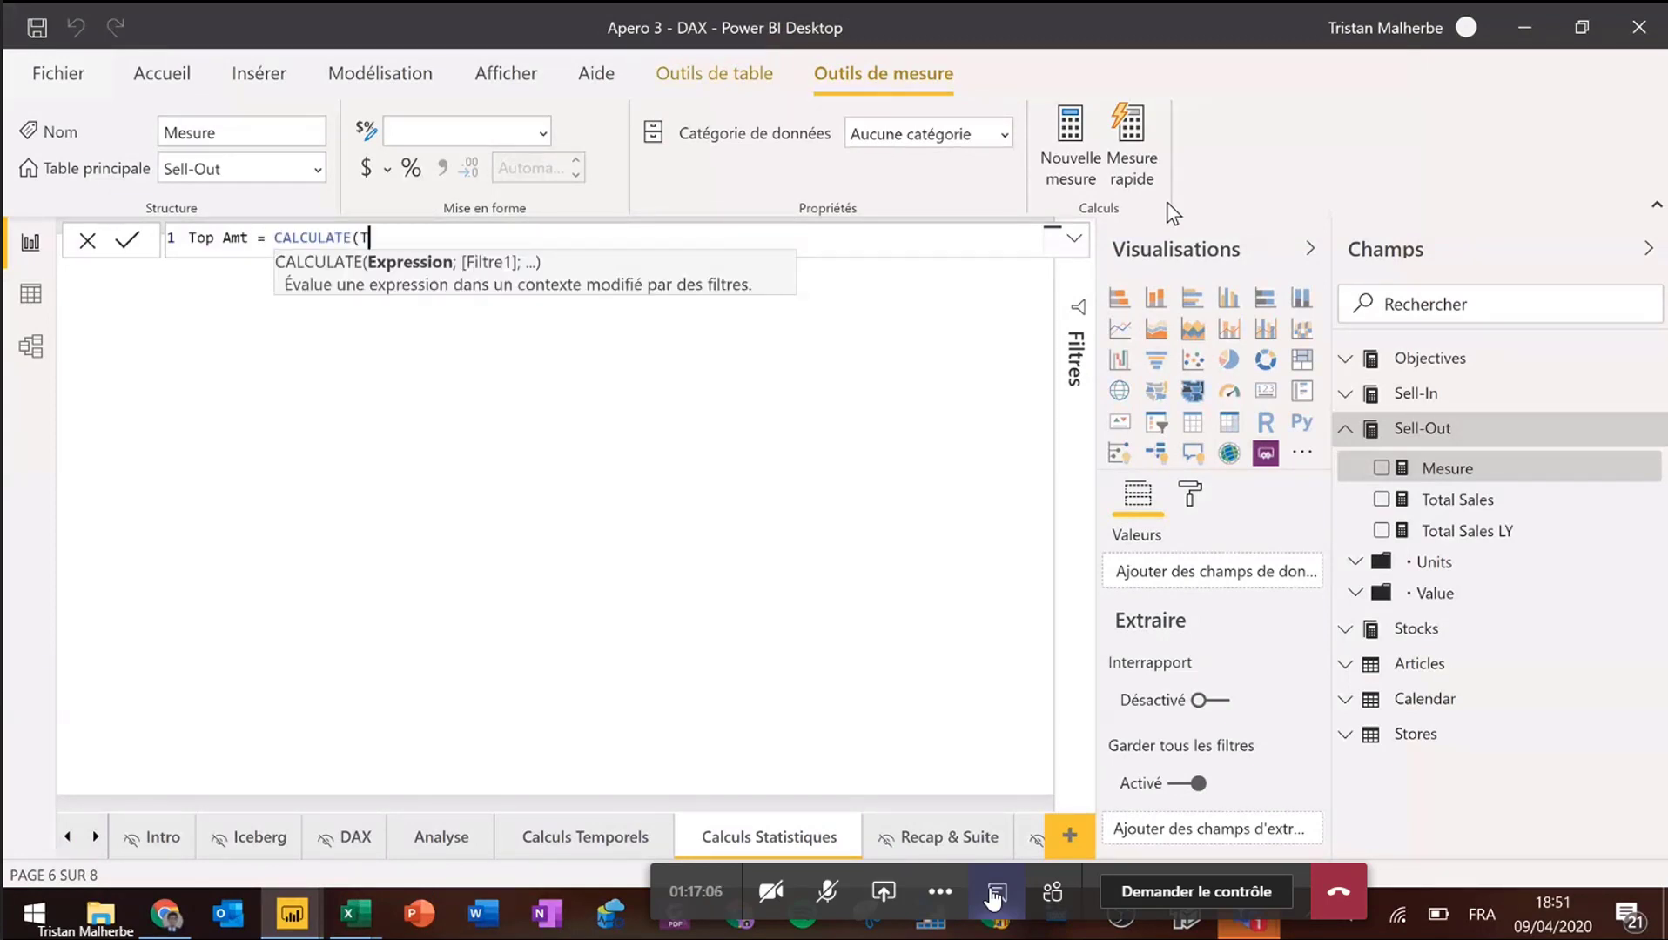
{"action": "type", "text": "Tot"}
{"action": "key", "text": "Down"}
{"action": "key", "text": "Down"}
{"action": "key", "text": "Down"}
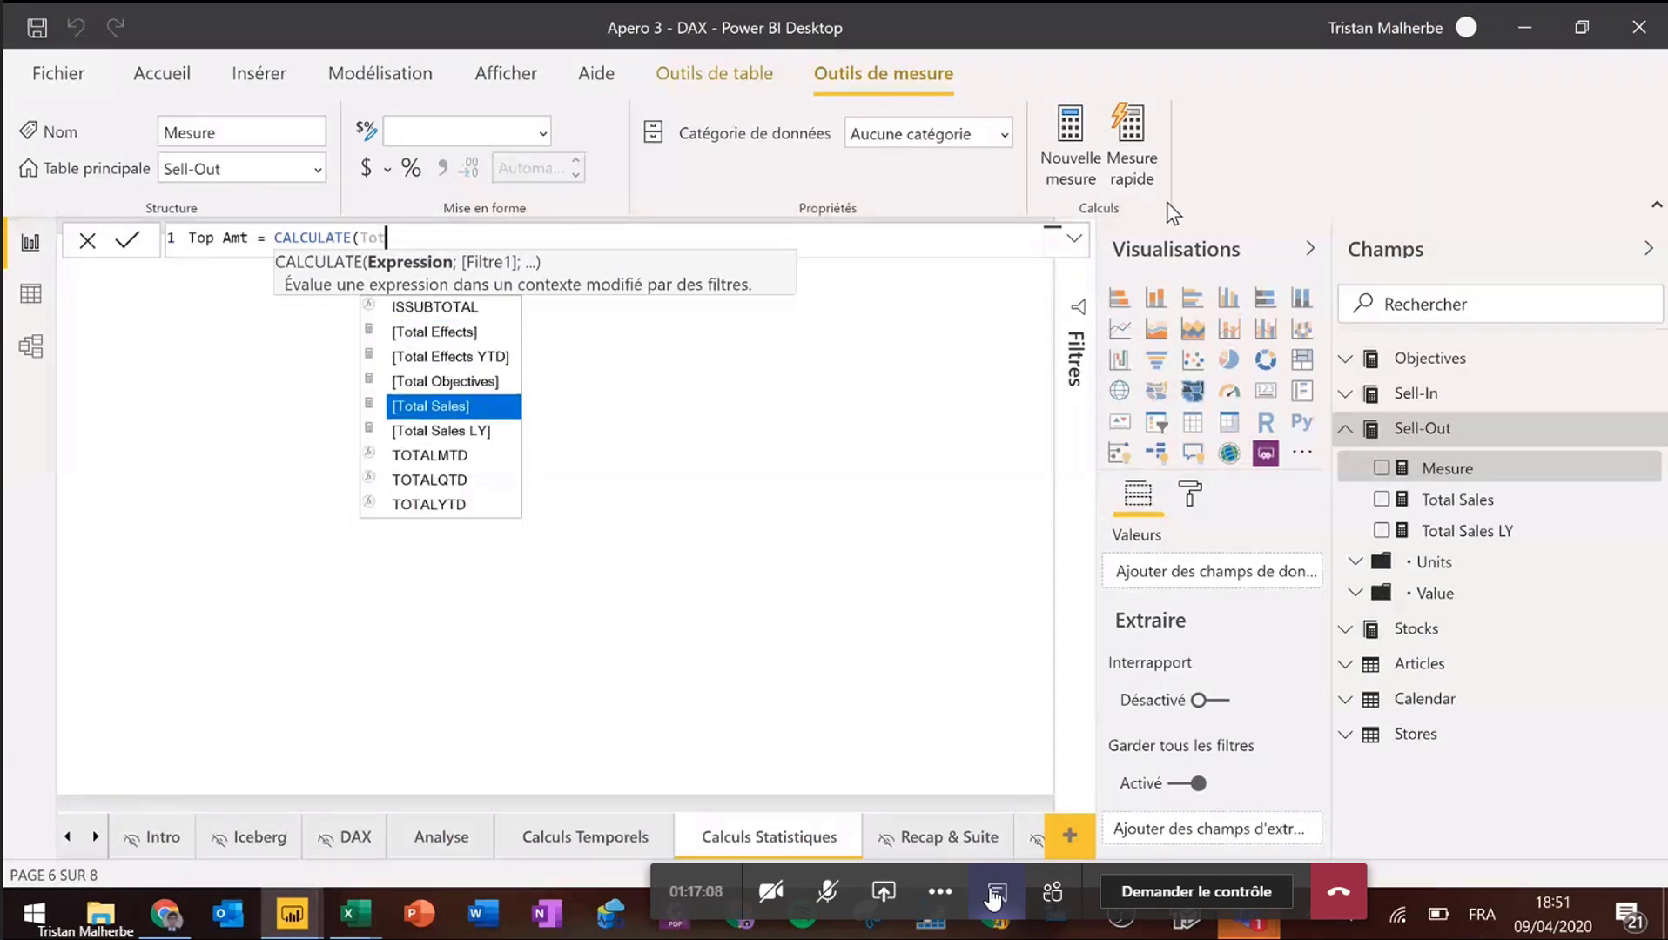
{"action": "key", "text": "Tab"}
{"action": "type", "text": ";"}
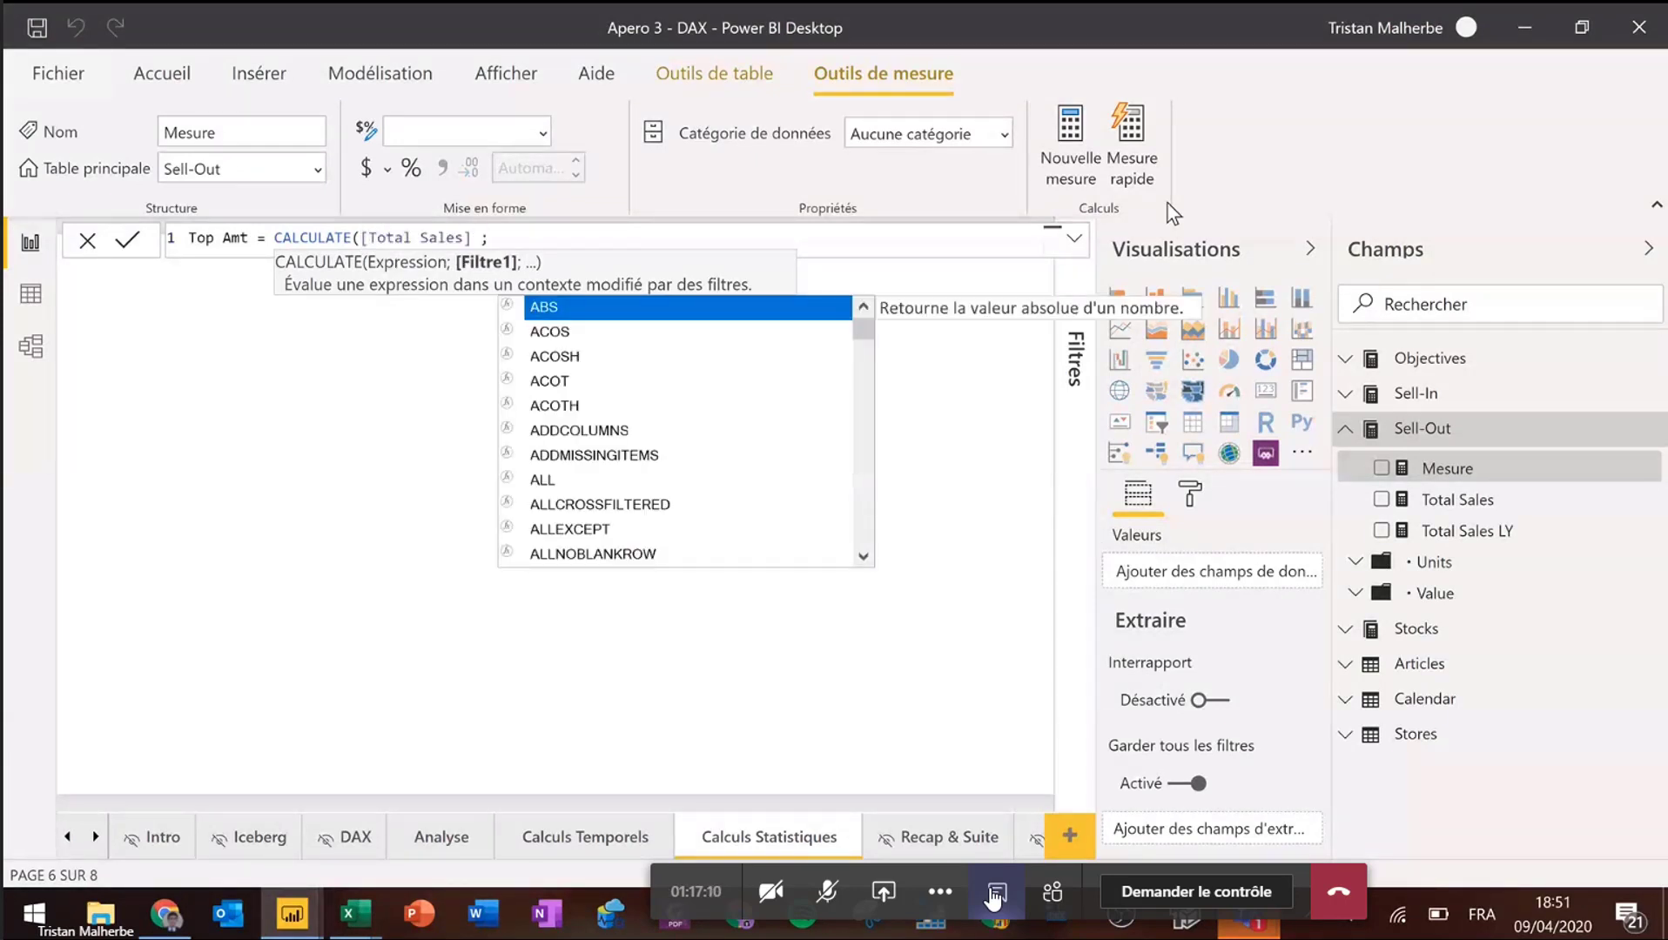
{"action": "key", "text": "ctrl+v"}
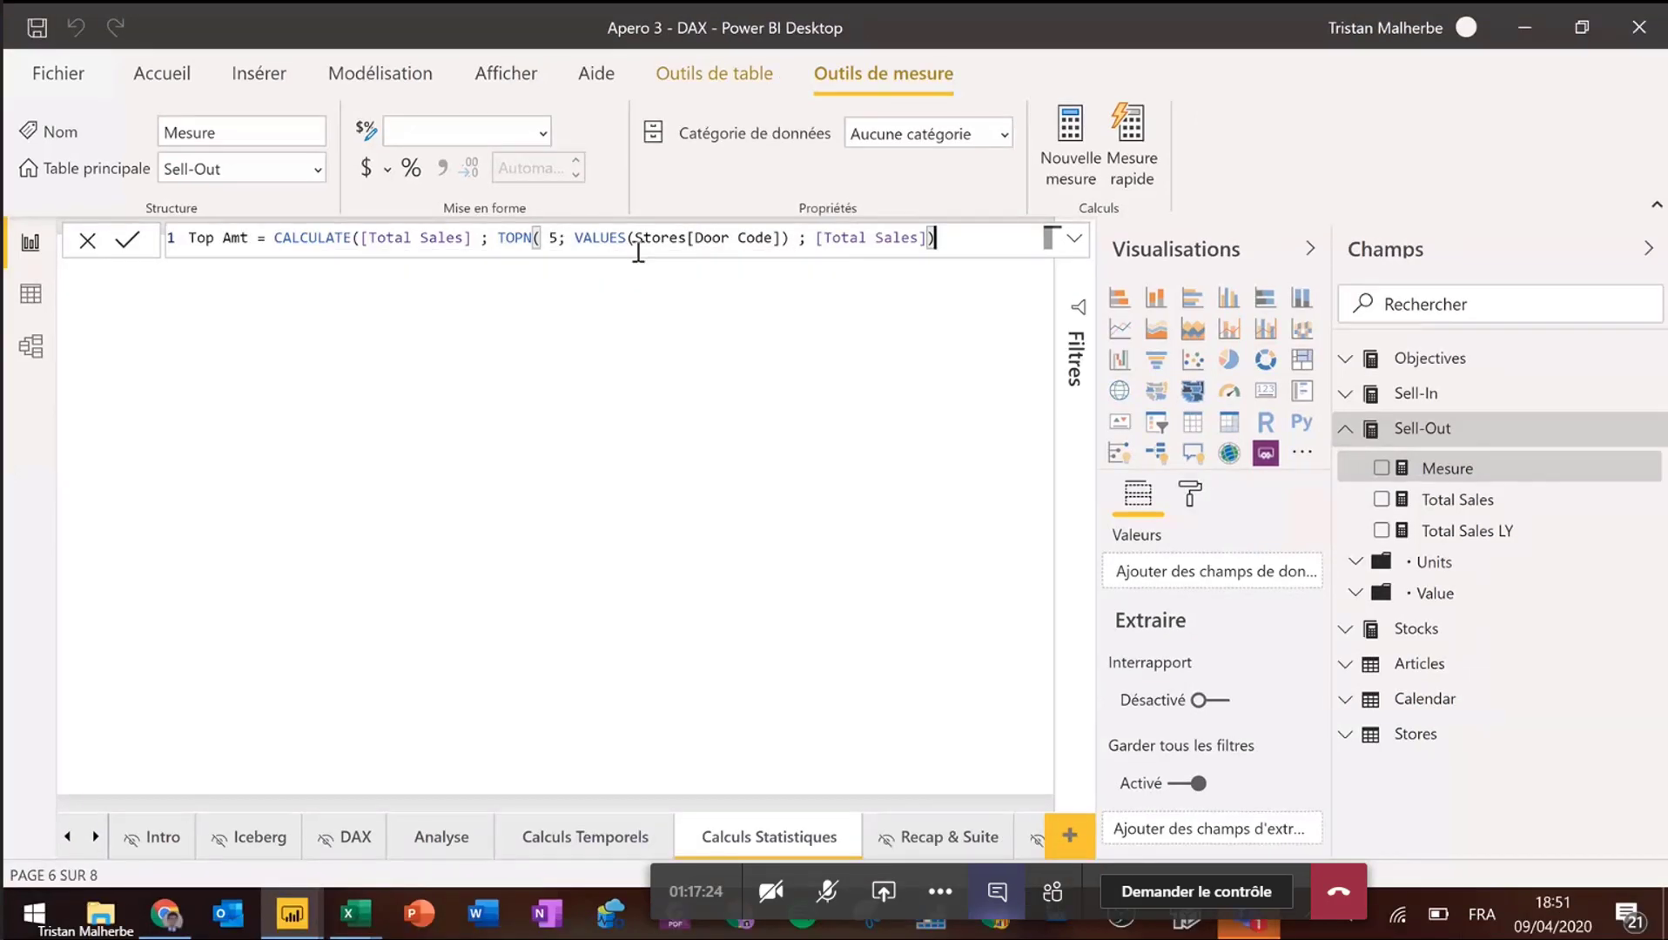
{"action": "type", "text": ")"}
{"action": "key", "text": "Return"}
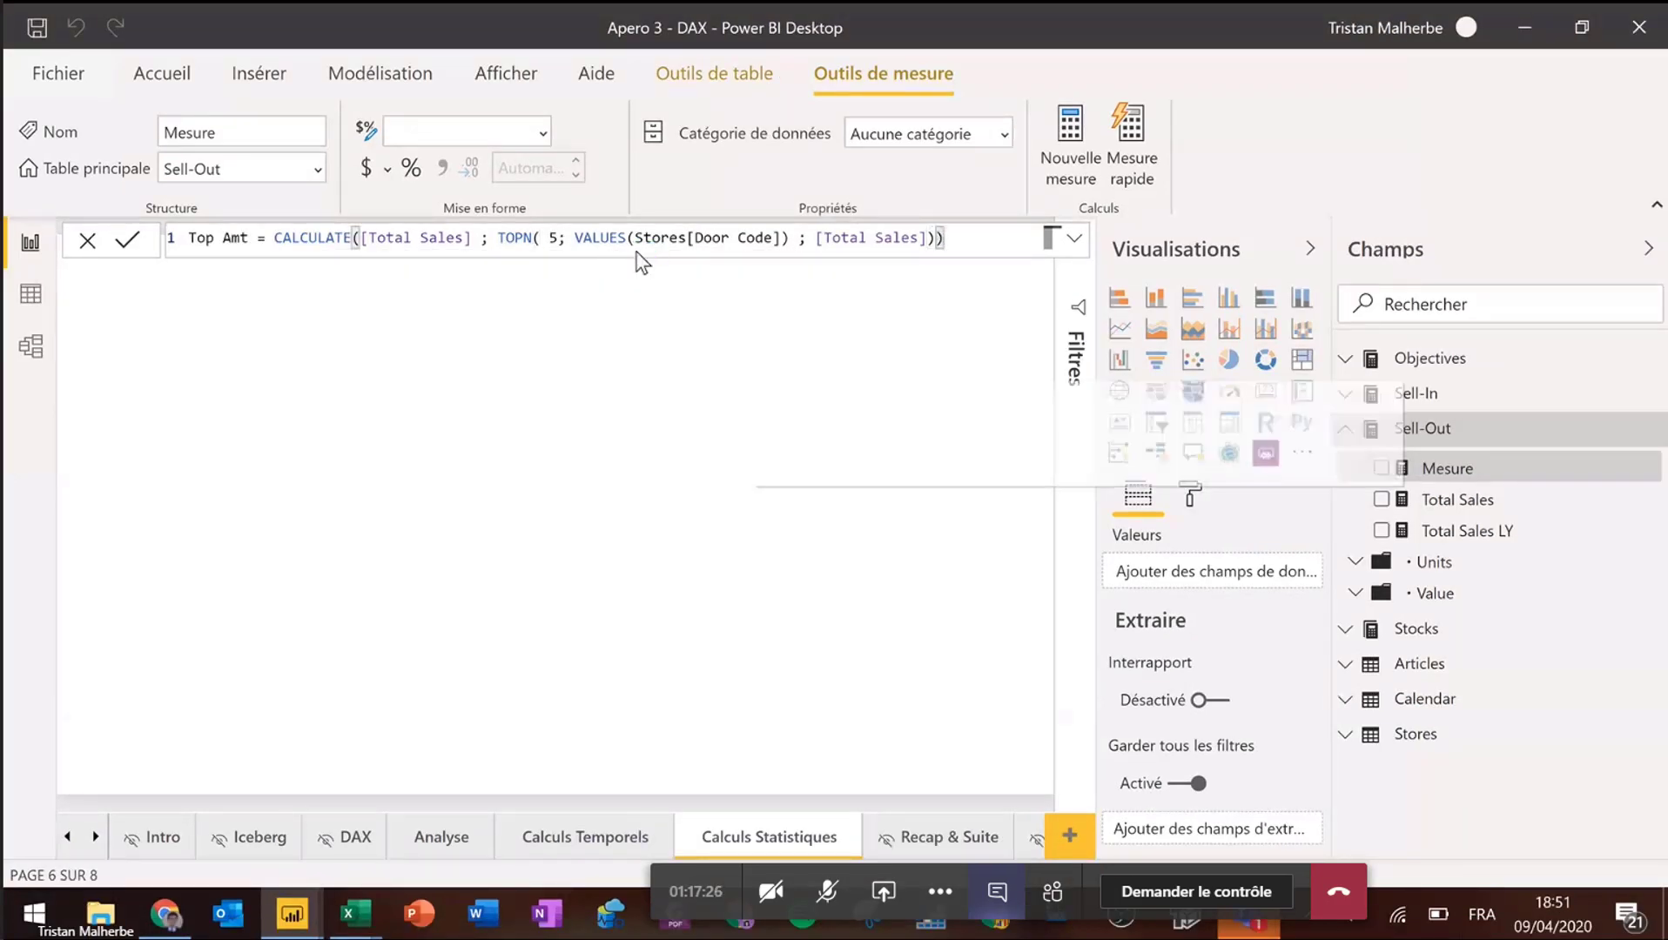
- Format the Top Amt measure as € Euro (123 €) currency with 0 decimals
{"action": "left_click", "coordinate": [387, 170]}
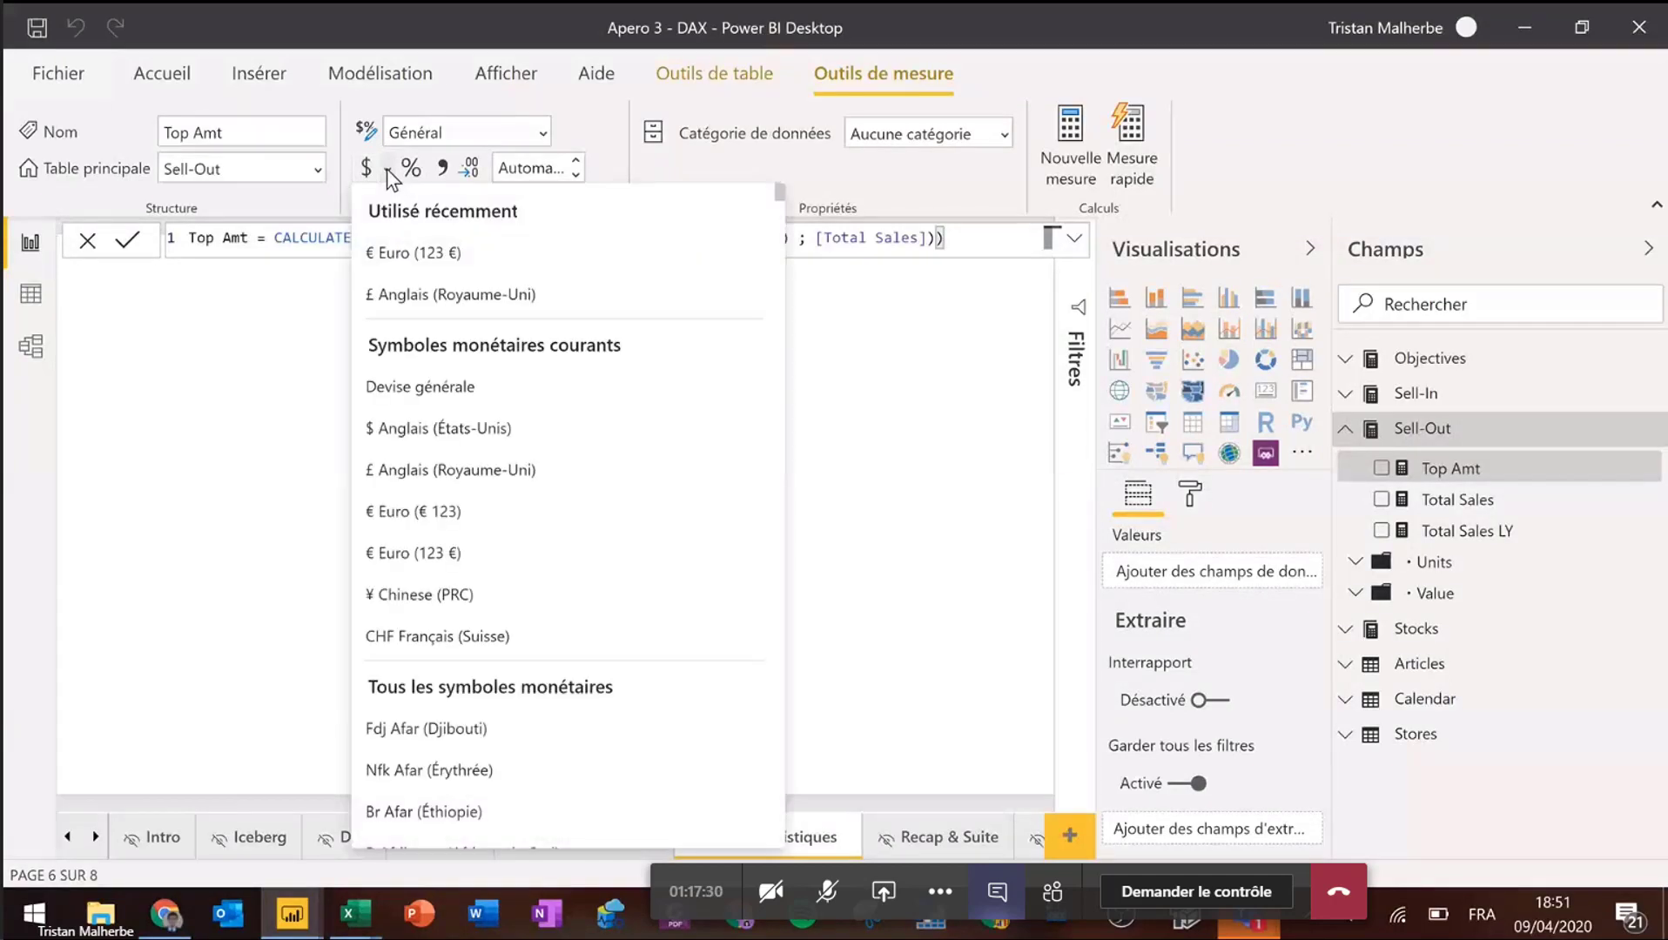
{"action": "left_click", "coordinate": [442, 553]}
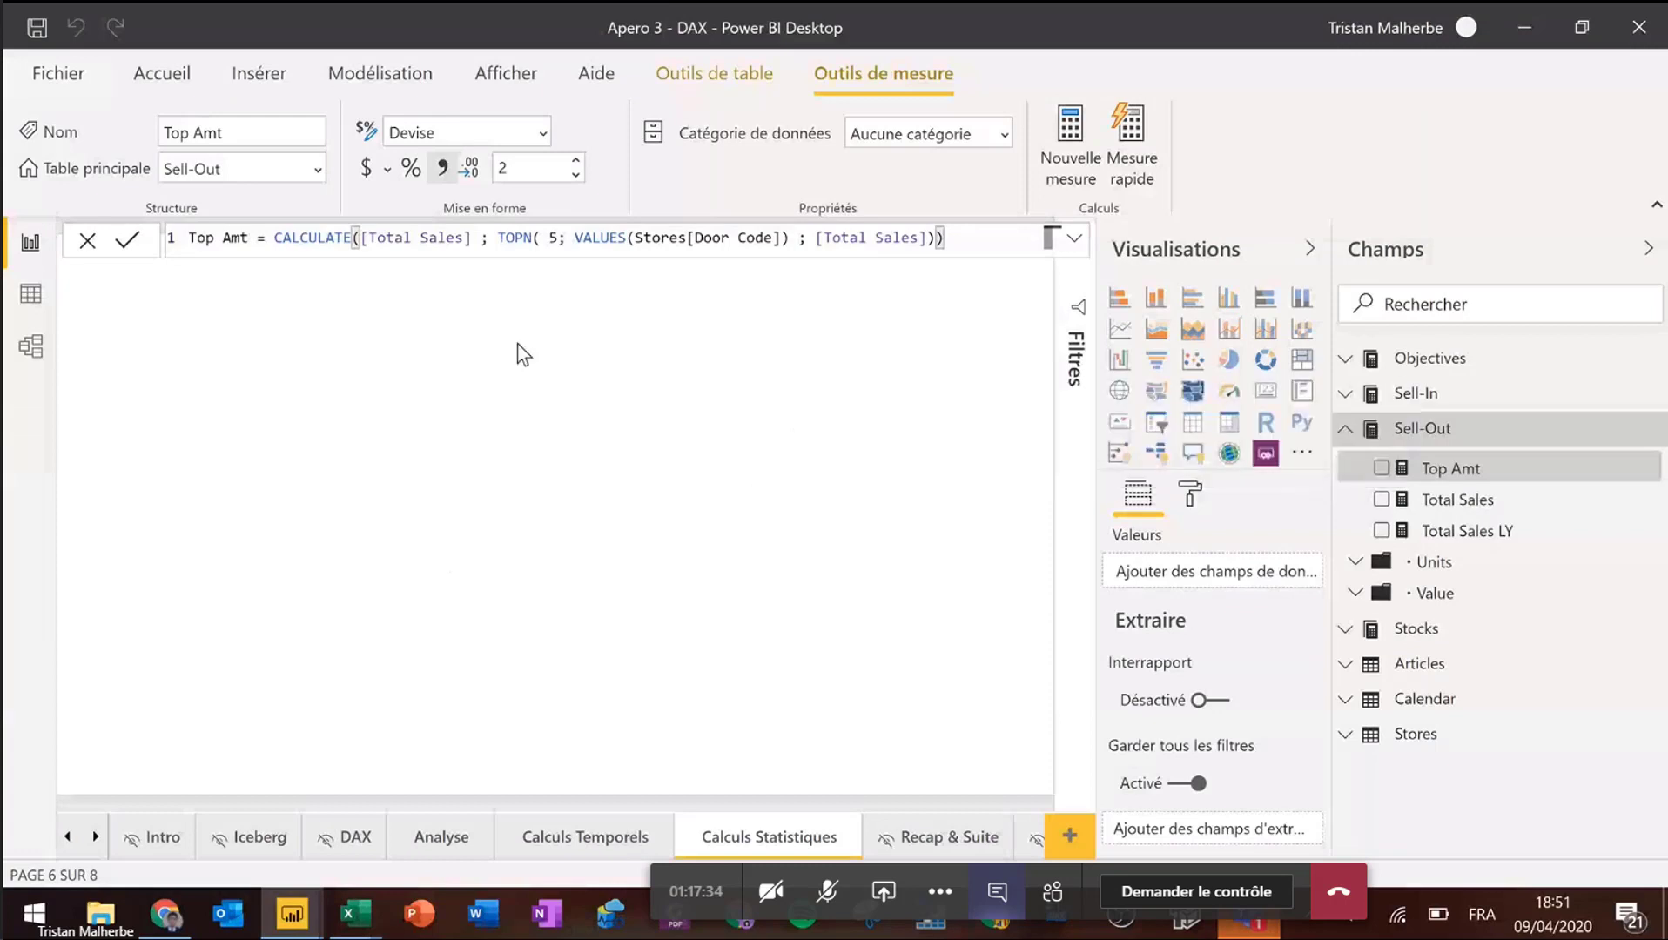
{"action": "left_click", "coordinate": [574, 178]}
{"action": "left_click", "coordinate": [574, 176]}
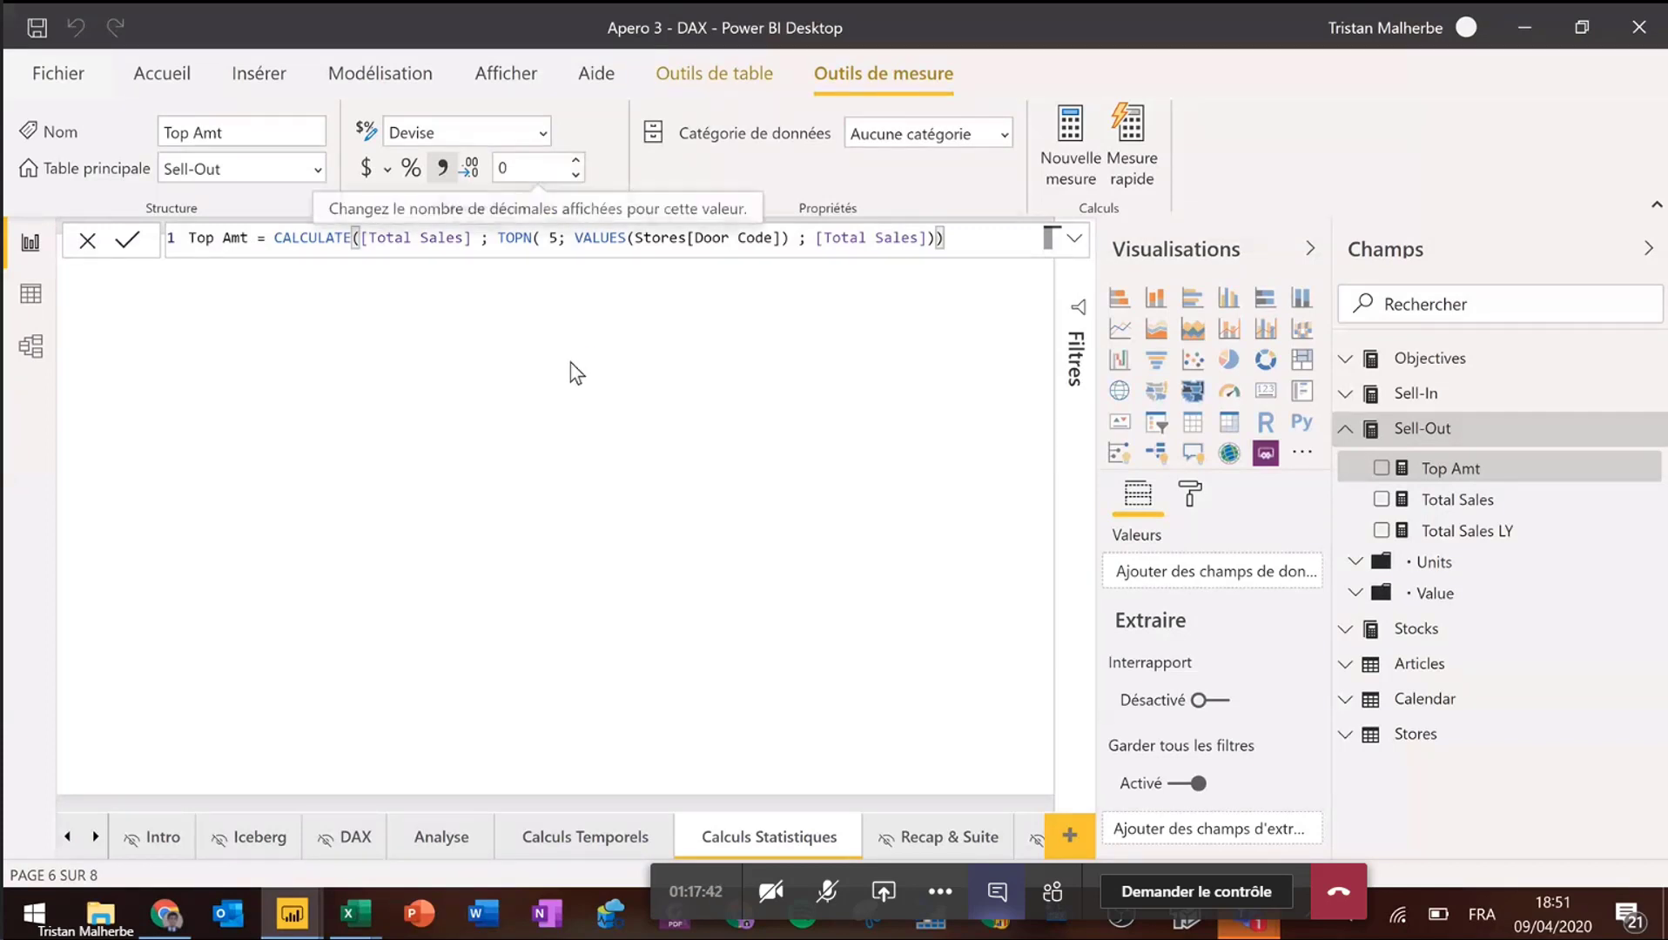
{"action": "left_click", "coordinate": [662, 409]}
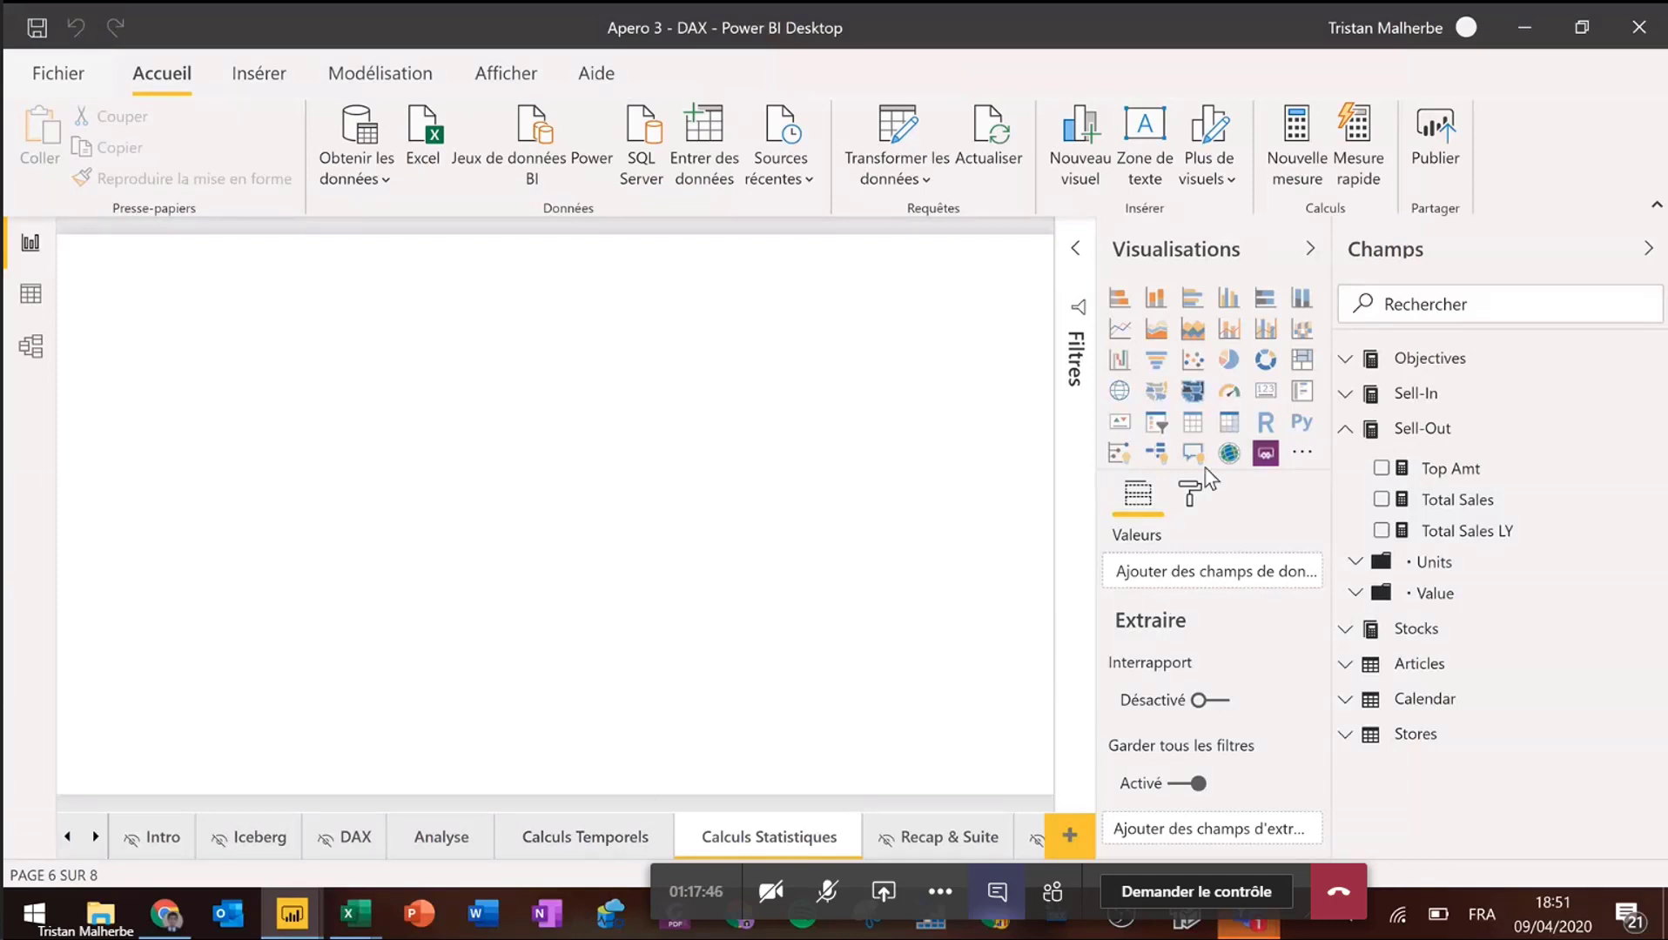
- Insert a matrix on the Calculs Statistiques page with Door Code as rows and Total Sales as values, sorted by descending Total Sales
{"action": "left_click", "coordinate": [1228, 422]}
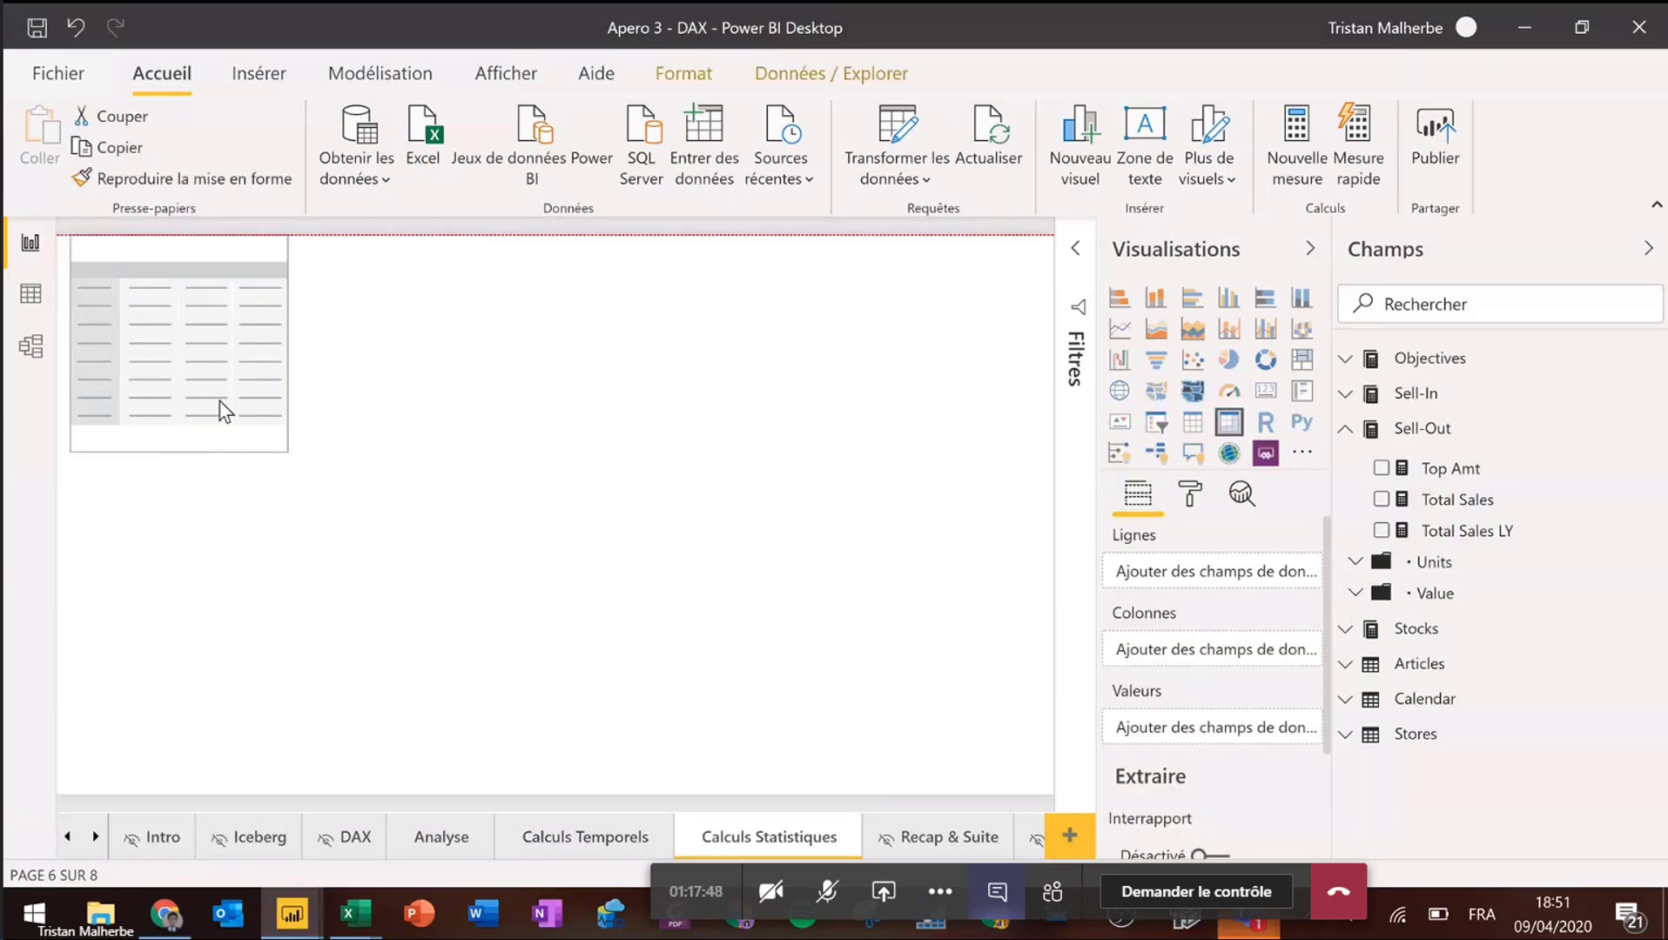
{"action": "left_click_drag", "start_coordinate": [218, 400], "coordinate": [265, 436]}
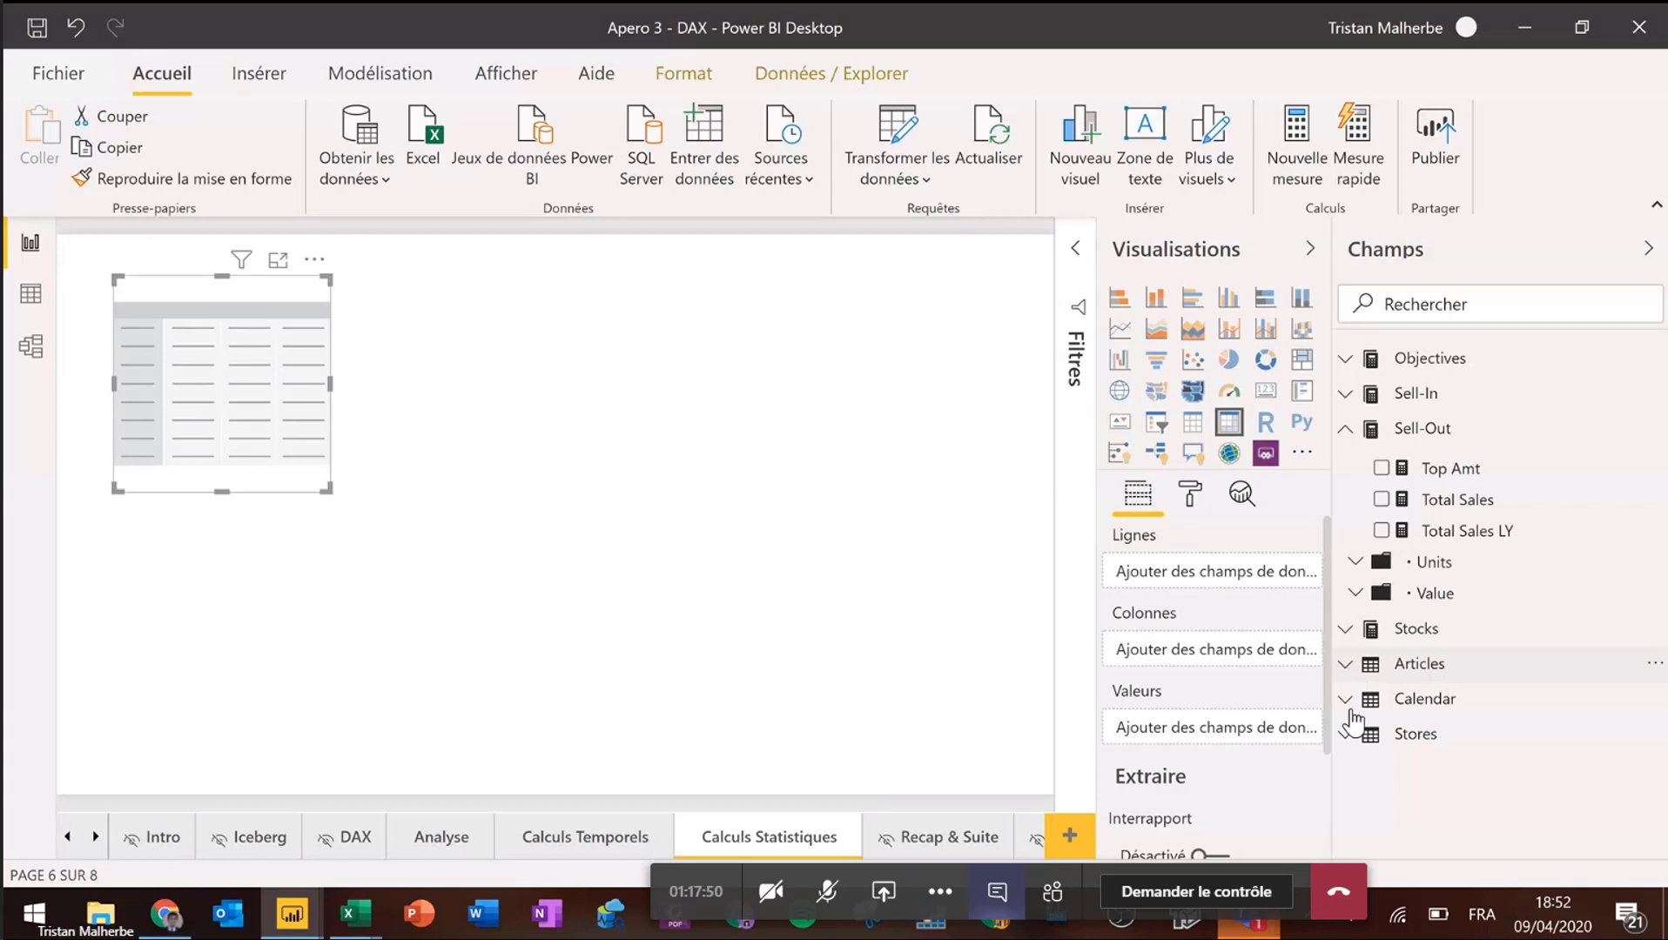
{"action": "left_click", "coordinate": [1416, 734]}
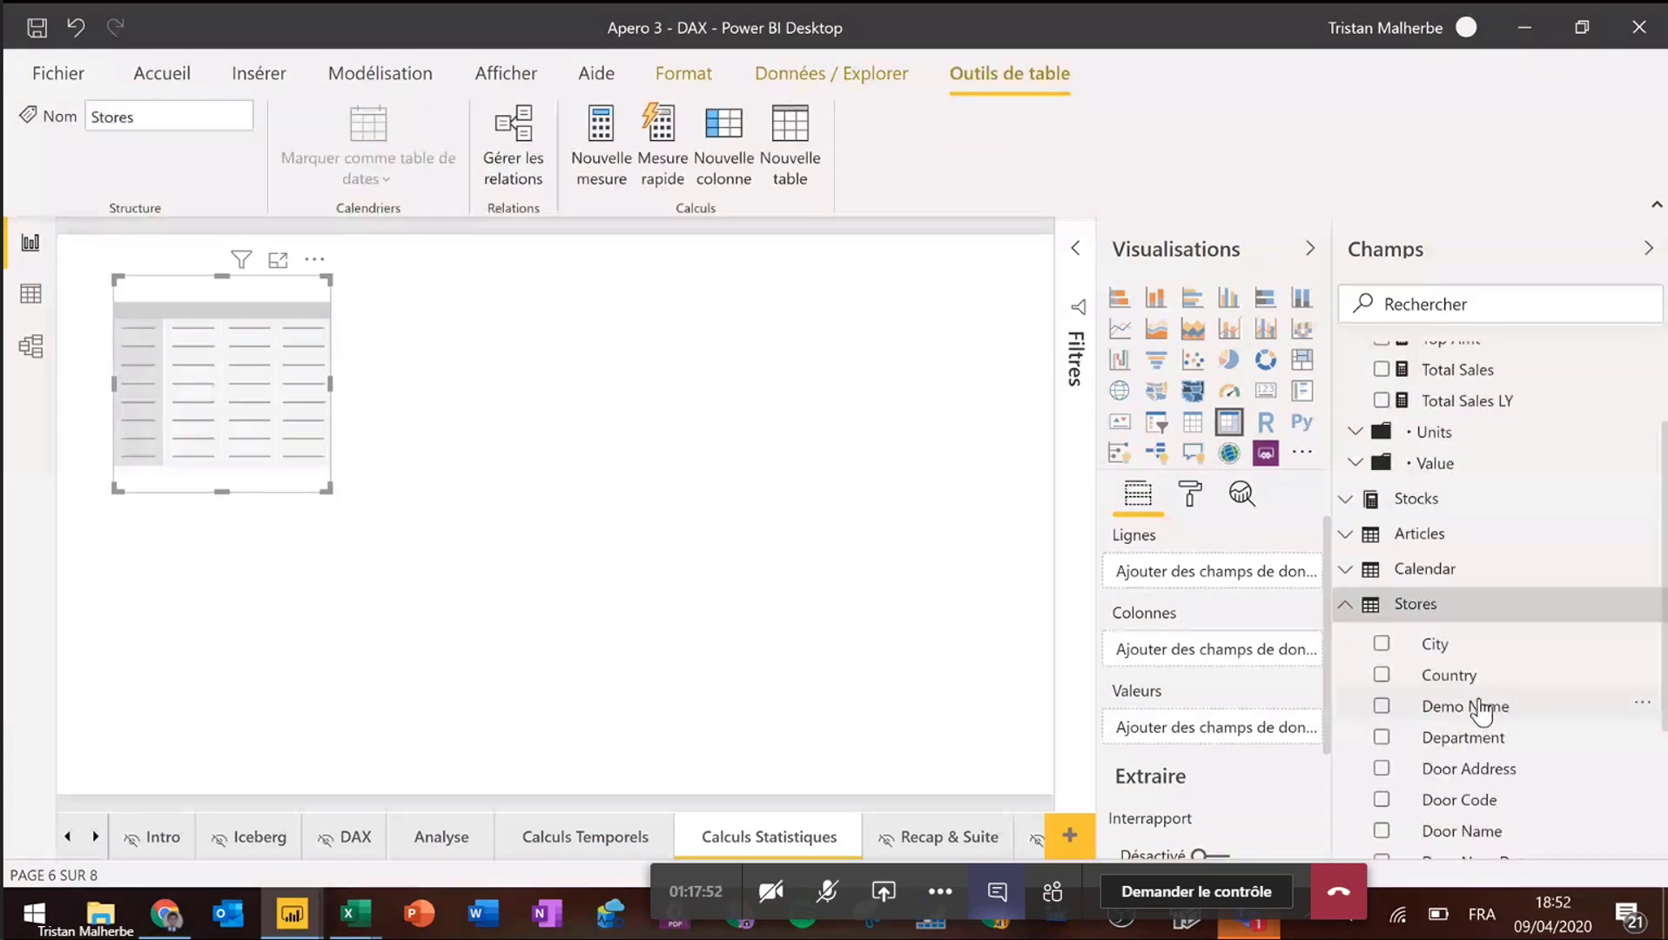
{"action": "scroll", "coordinate": [1480, 707], "scroll_direction": "down", "scroll_amount": 3}
{"action": "left_click_drag", "start_coordinate": [1462, 686], "coordinate": [1253, 585]}
{"action": "left_click", "coordinate": [1346, 481]}
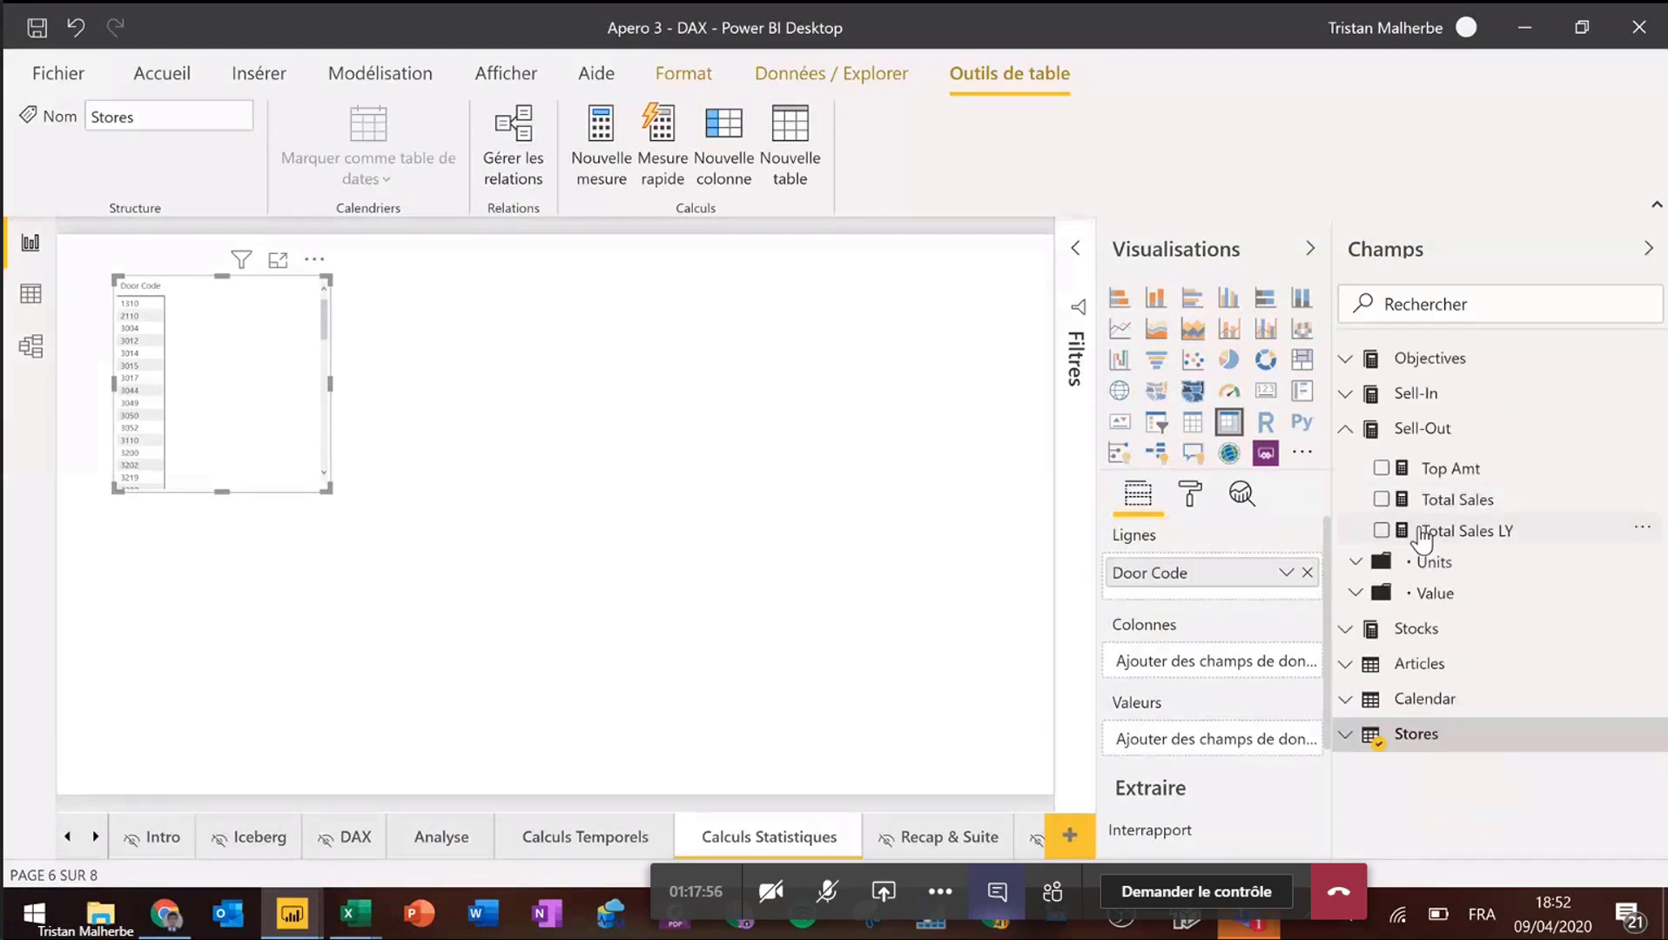
{"action": "left_click_drag", "start_coordinate": [1314, 638], "coordinate": [1210, 744]}
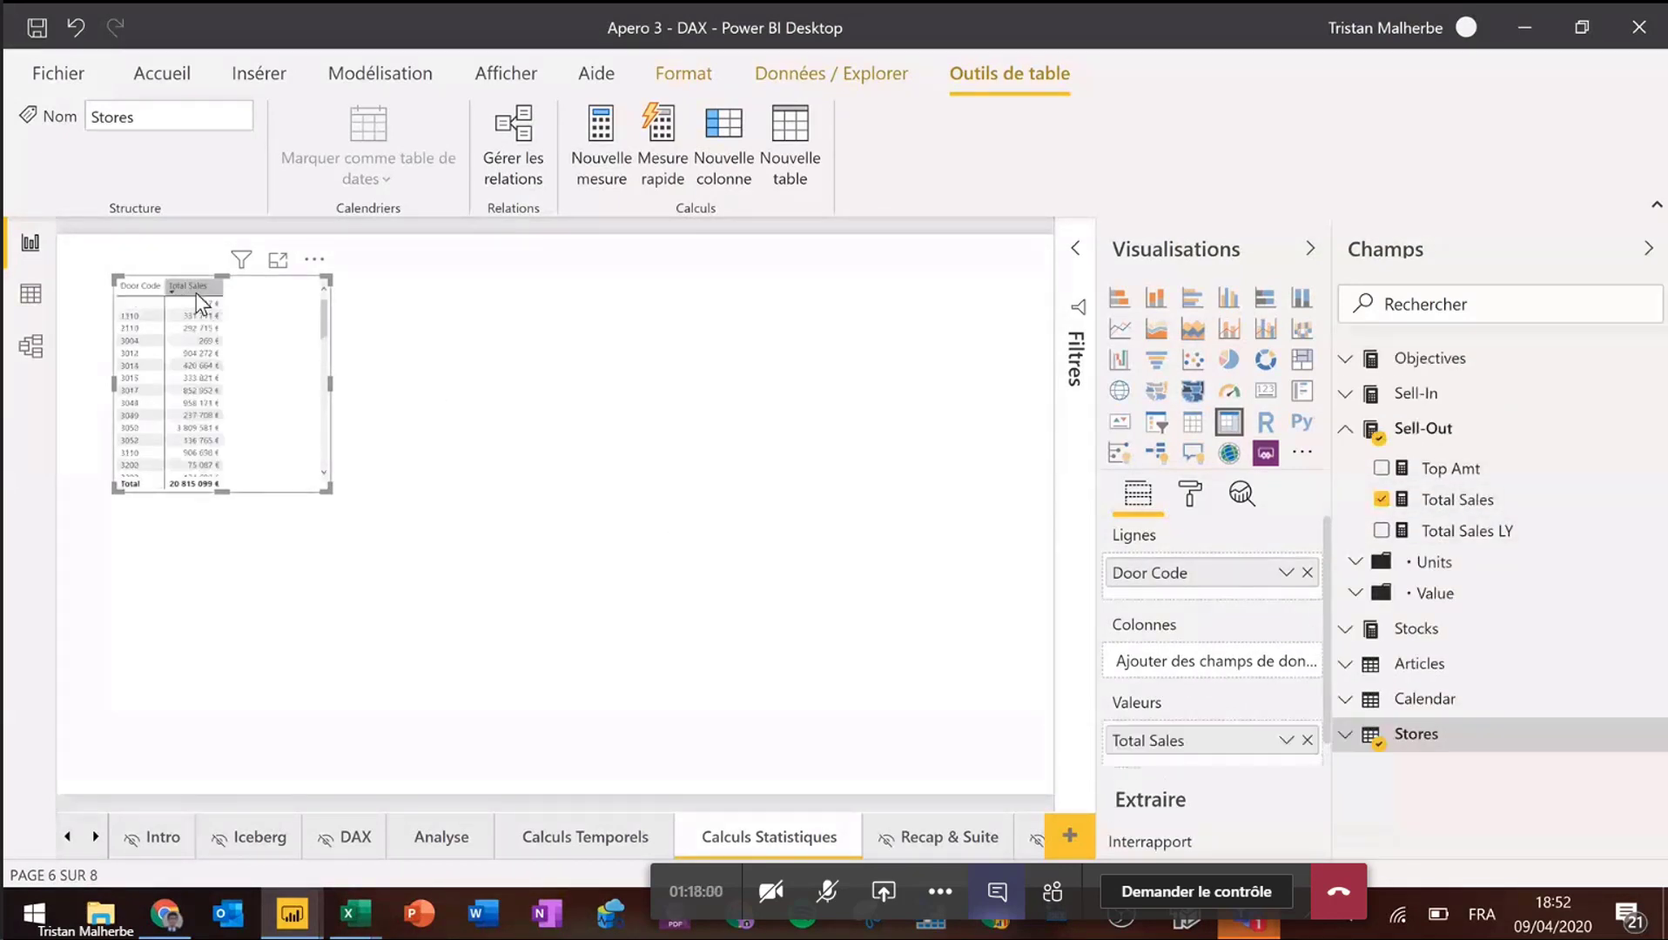
- Set the matrix's grid text size to 12 pt in focus mode, and return to the report page
{"action": "left_click", "coordinate": [278, 261]}
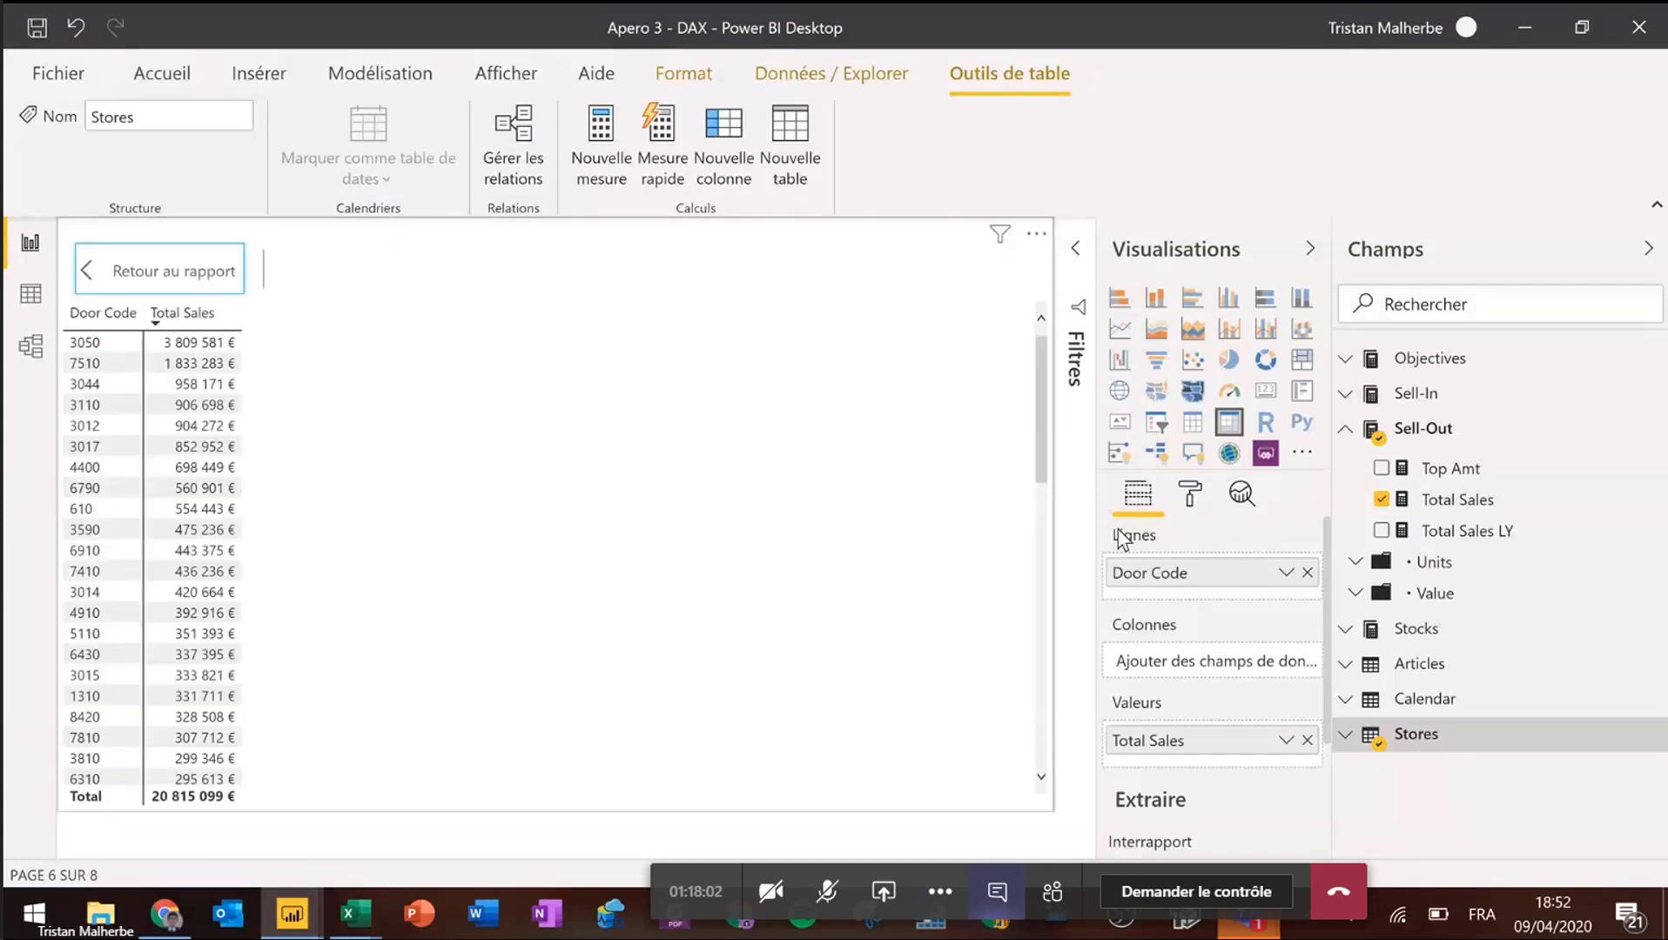
{"action": "left_click", "coordinate": [1192, 495]}
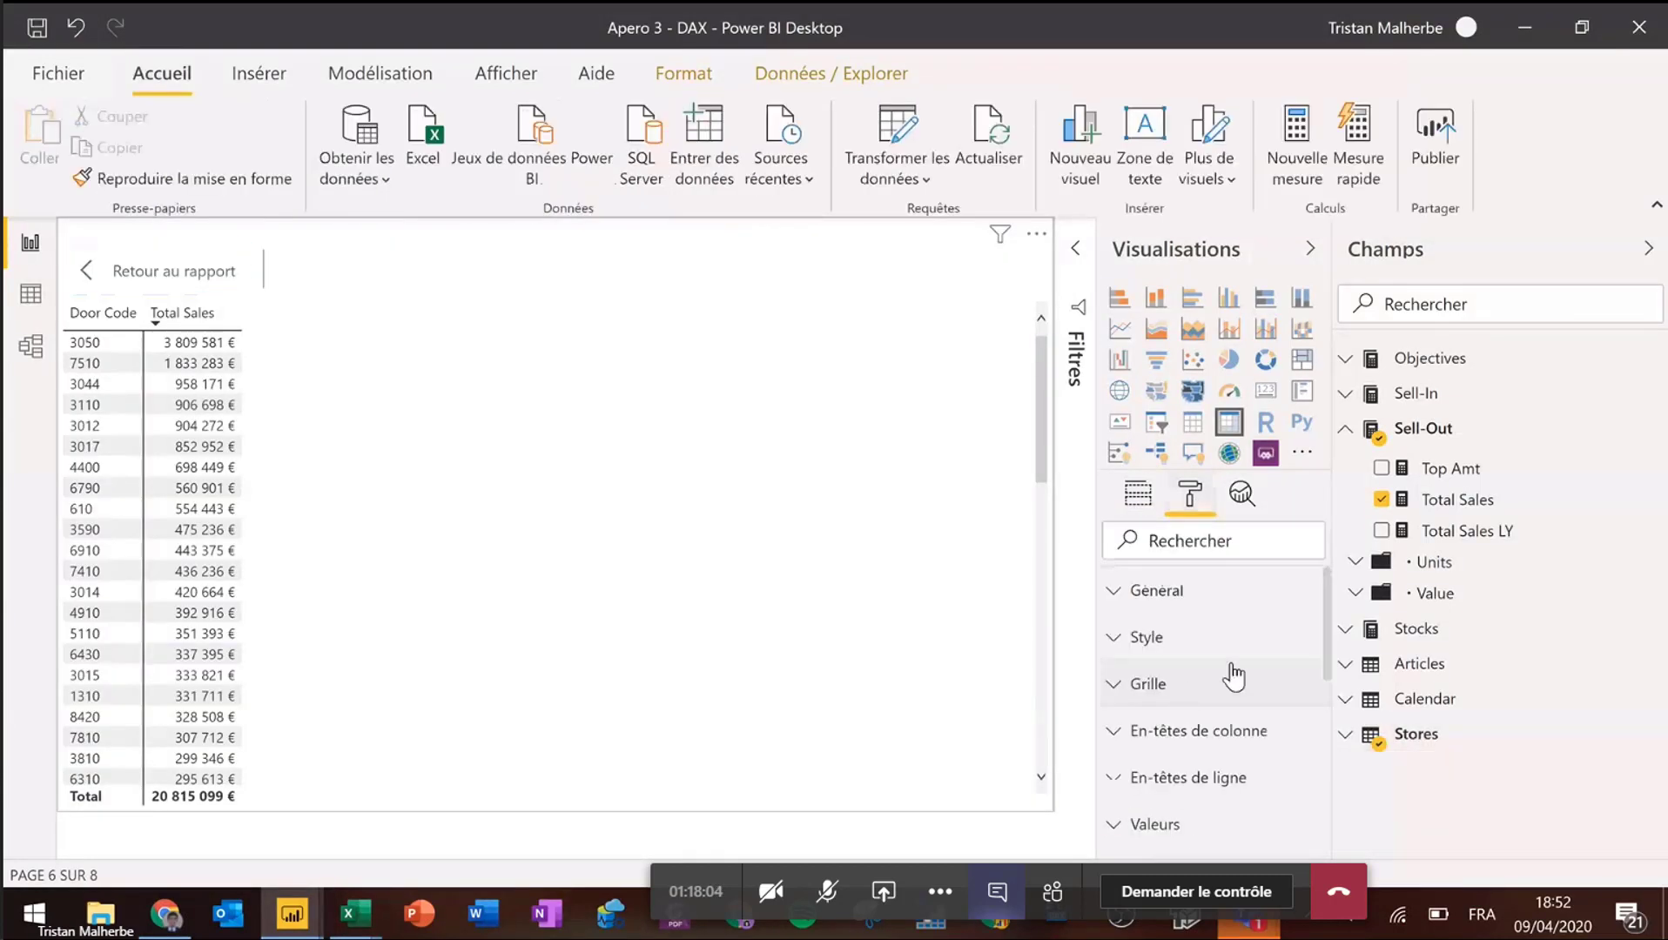
{"action": "left_click", "coordinate": [1233, 675]}
{"action": "scroll", "coordinate": [1224, 669], "scroll_direction": "down", "scroll_amount": 5}
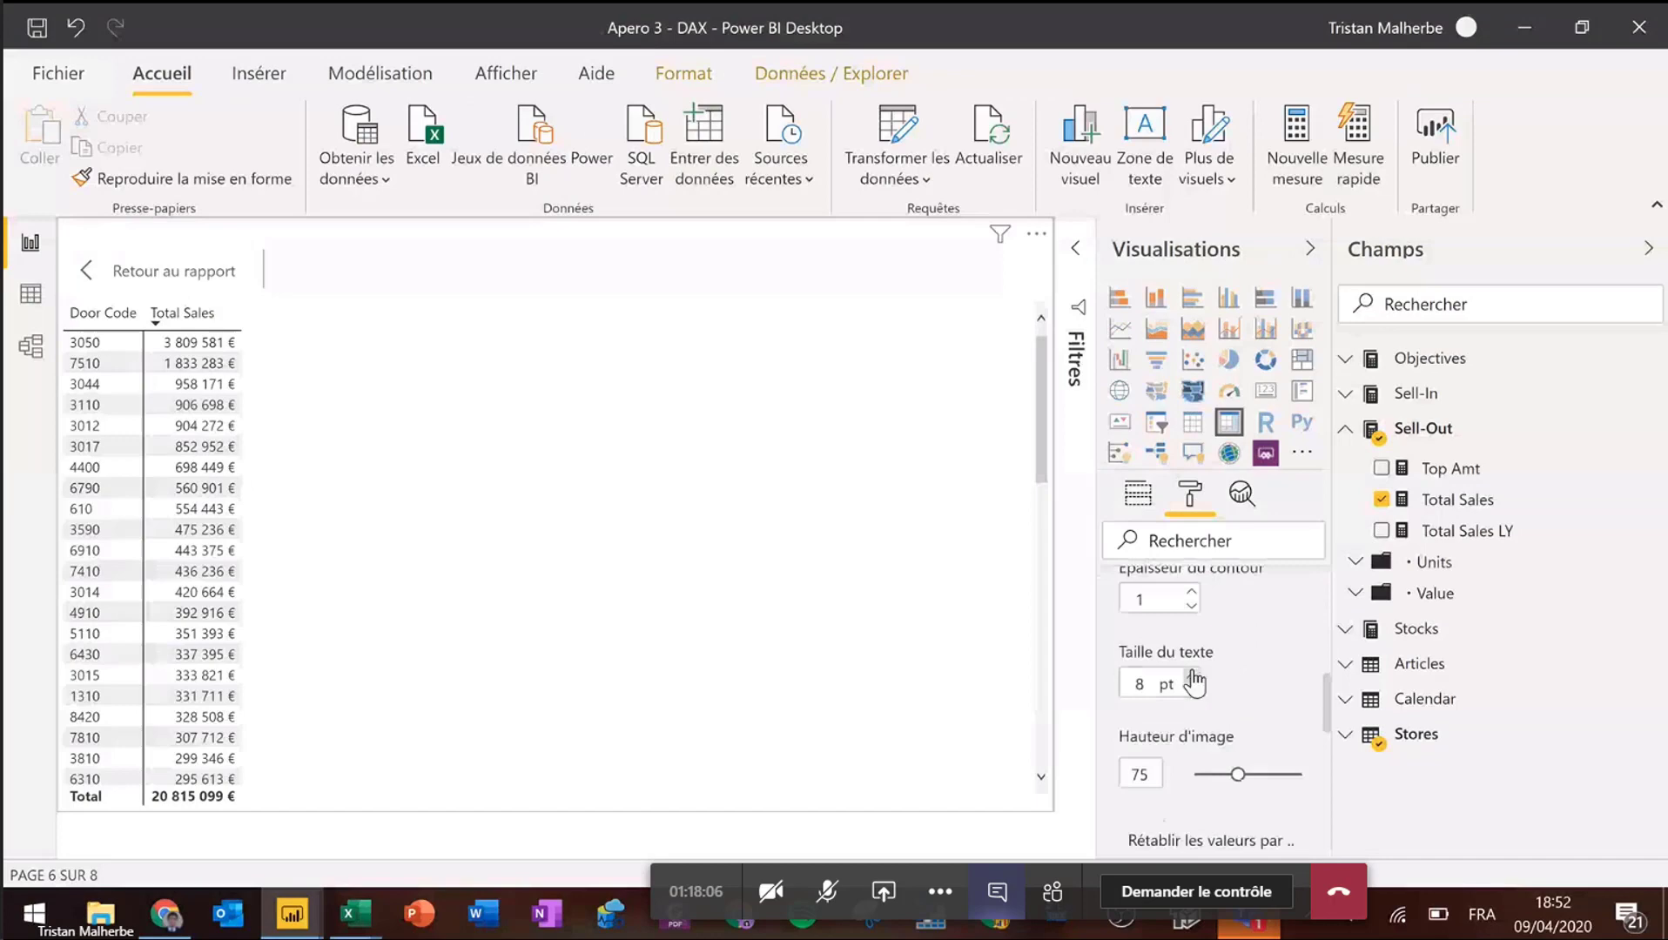
{"action": "left_click", "coordinate": [1192, 678]}
{"action": "left_click", "coordinate": [1192, 678]}
{"action": "left_click", "coordinate": [1192, 678]}
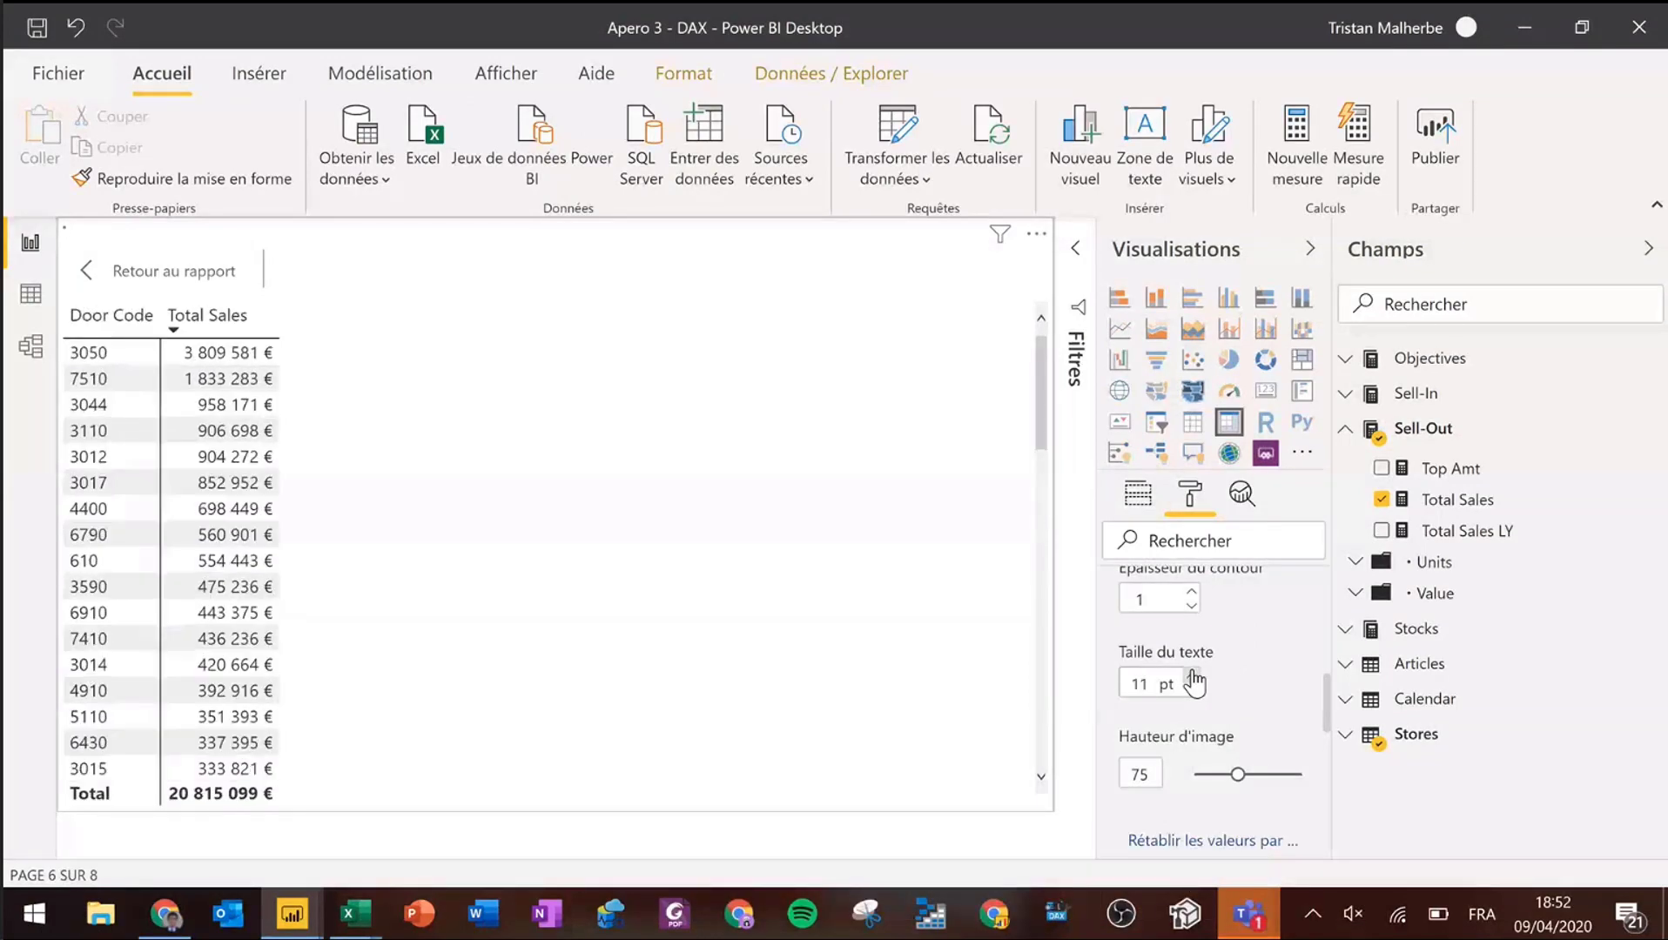
{"action": "left_click", "coordinate": [1192, 678]}
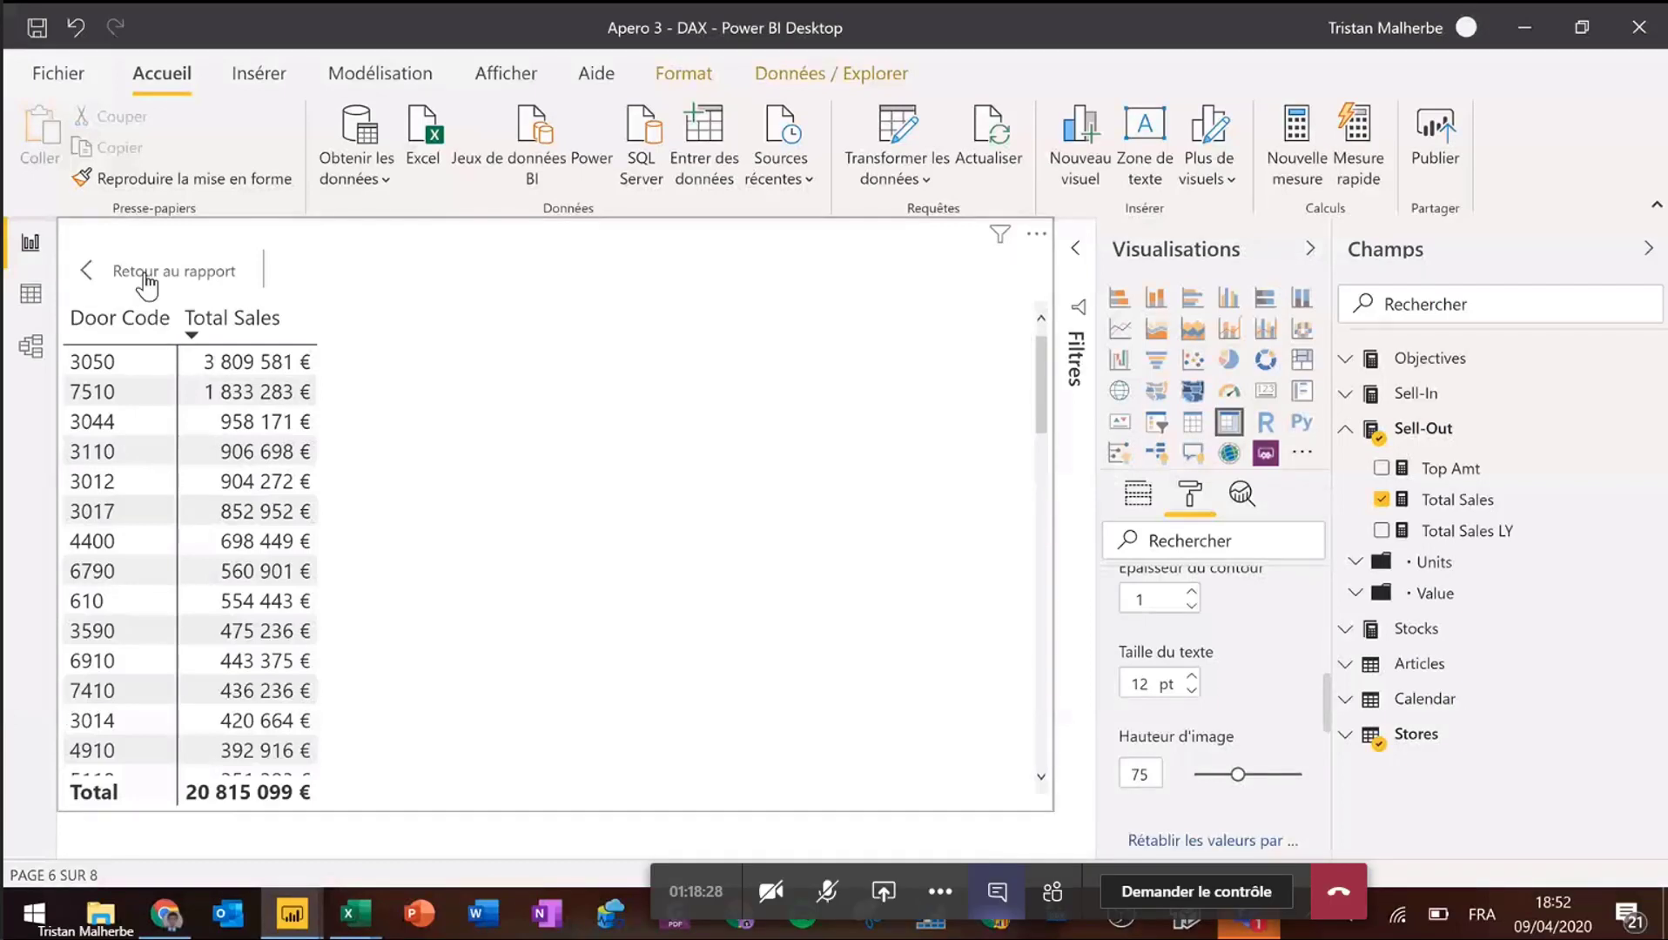
{"action": "left_click", "coordinate": [261, 94]}
- Create a separate visual showing the Top Amt measure on the empty area beside the matrix
{"action": "left_click", "coordinate": [928, 475]}
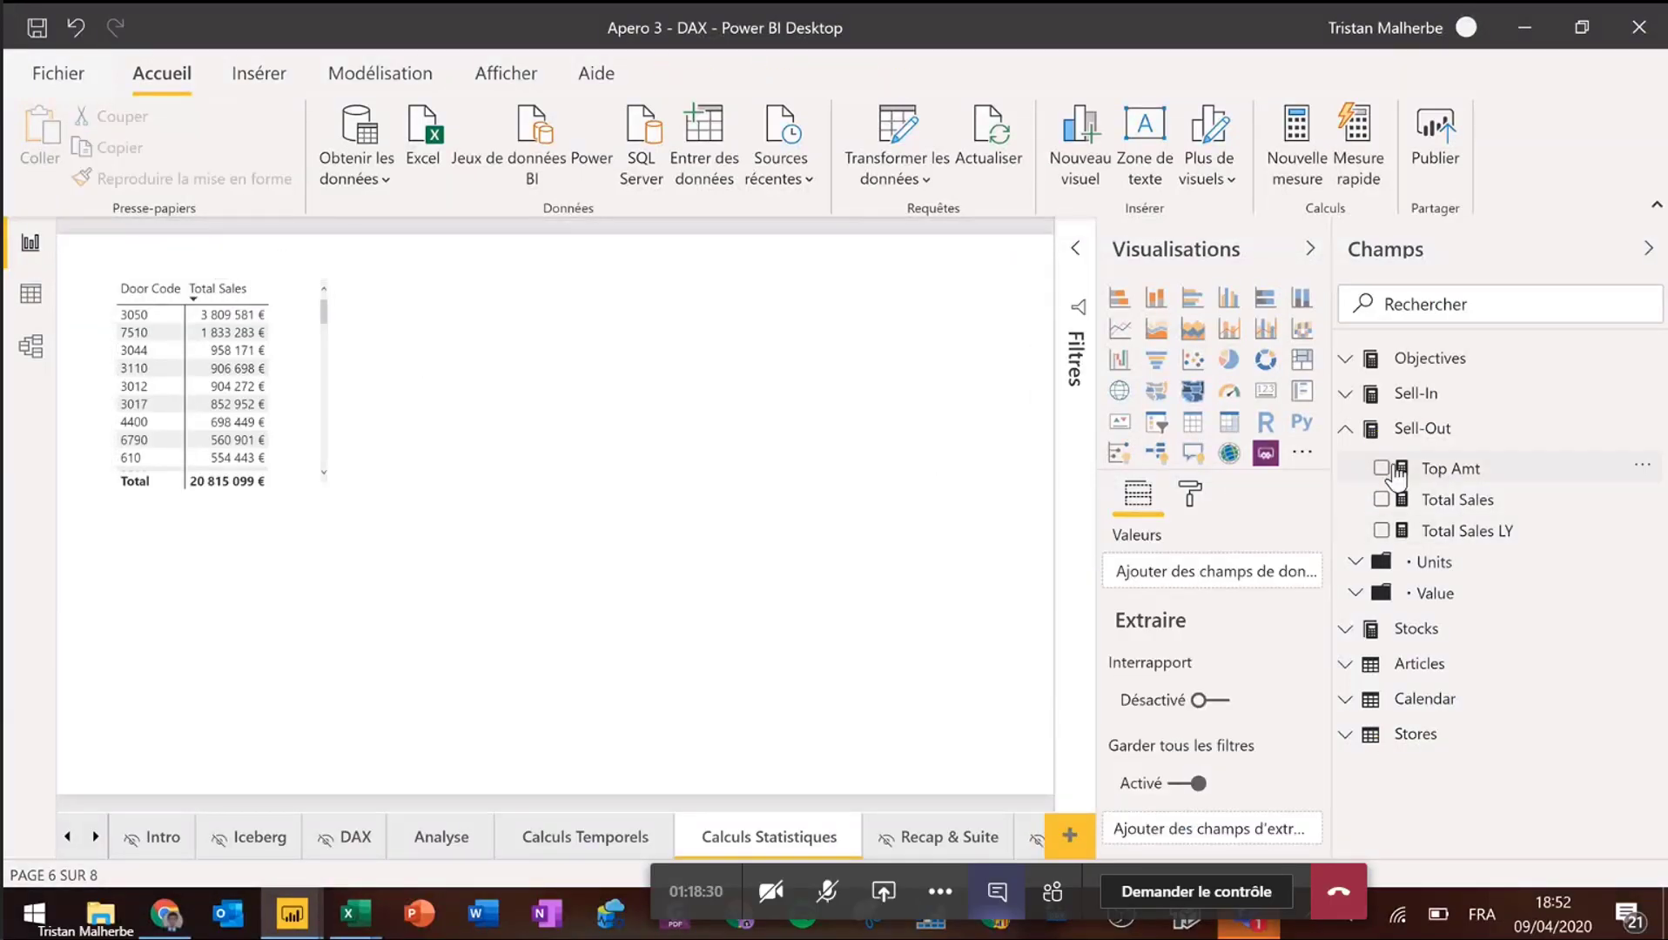
{"action": "left_click_drag", "start_coordinate": [1403, 475], "coordinate": [666, 339]}
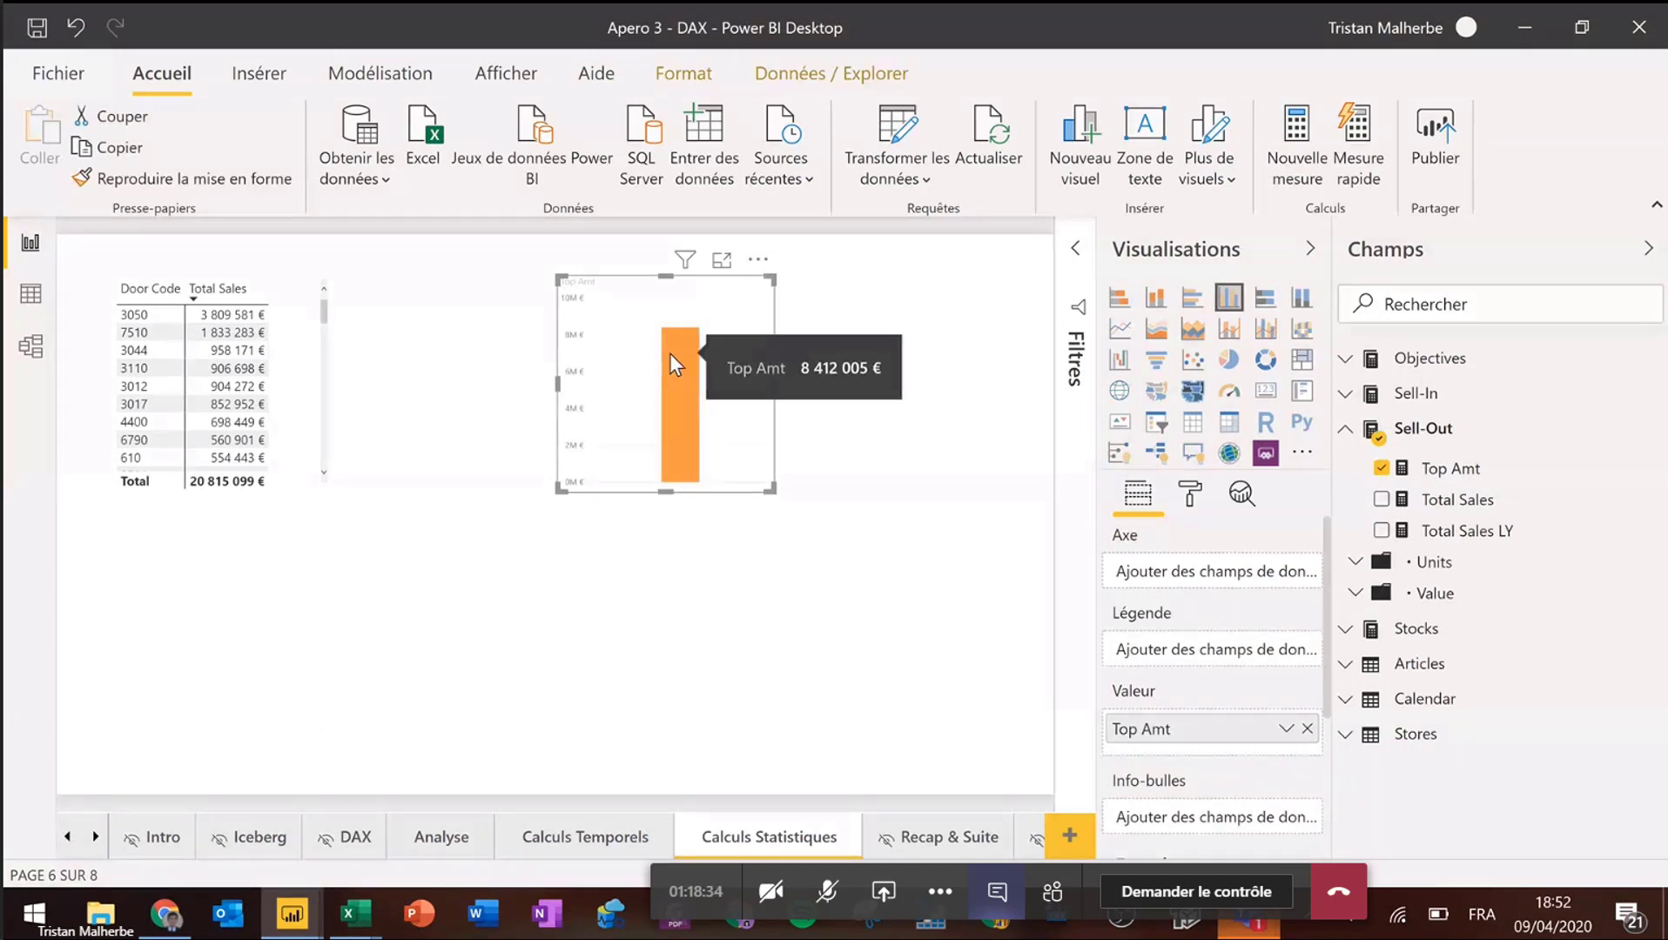
- Convert the Top Amt chart to a card with data label display units set to Aucun, and resize and reposition it beside the matrix
{"action": "left_click", "coordinate": [1268, 390]}
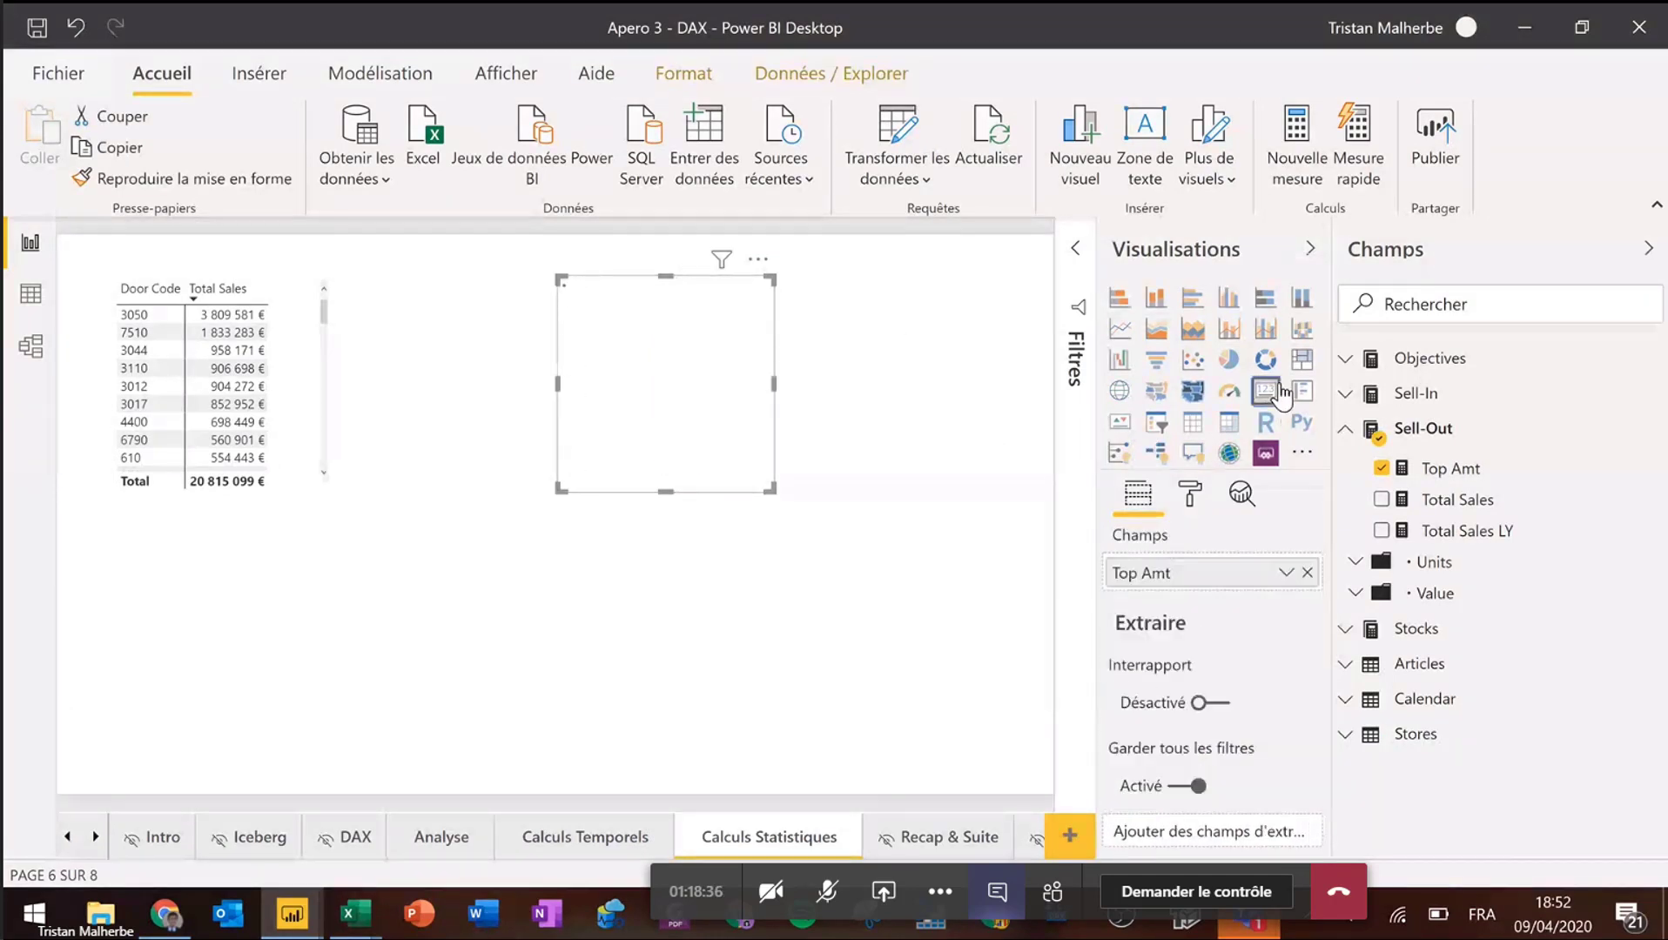
{"action": "left_click", "coordinate": [1192, 496]}
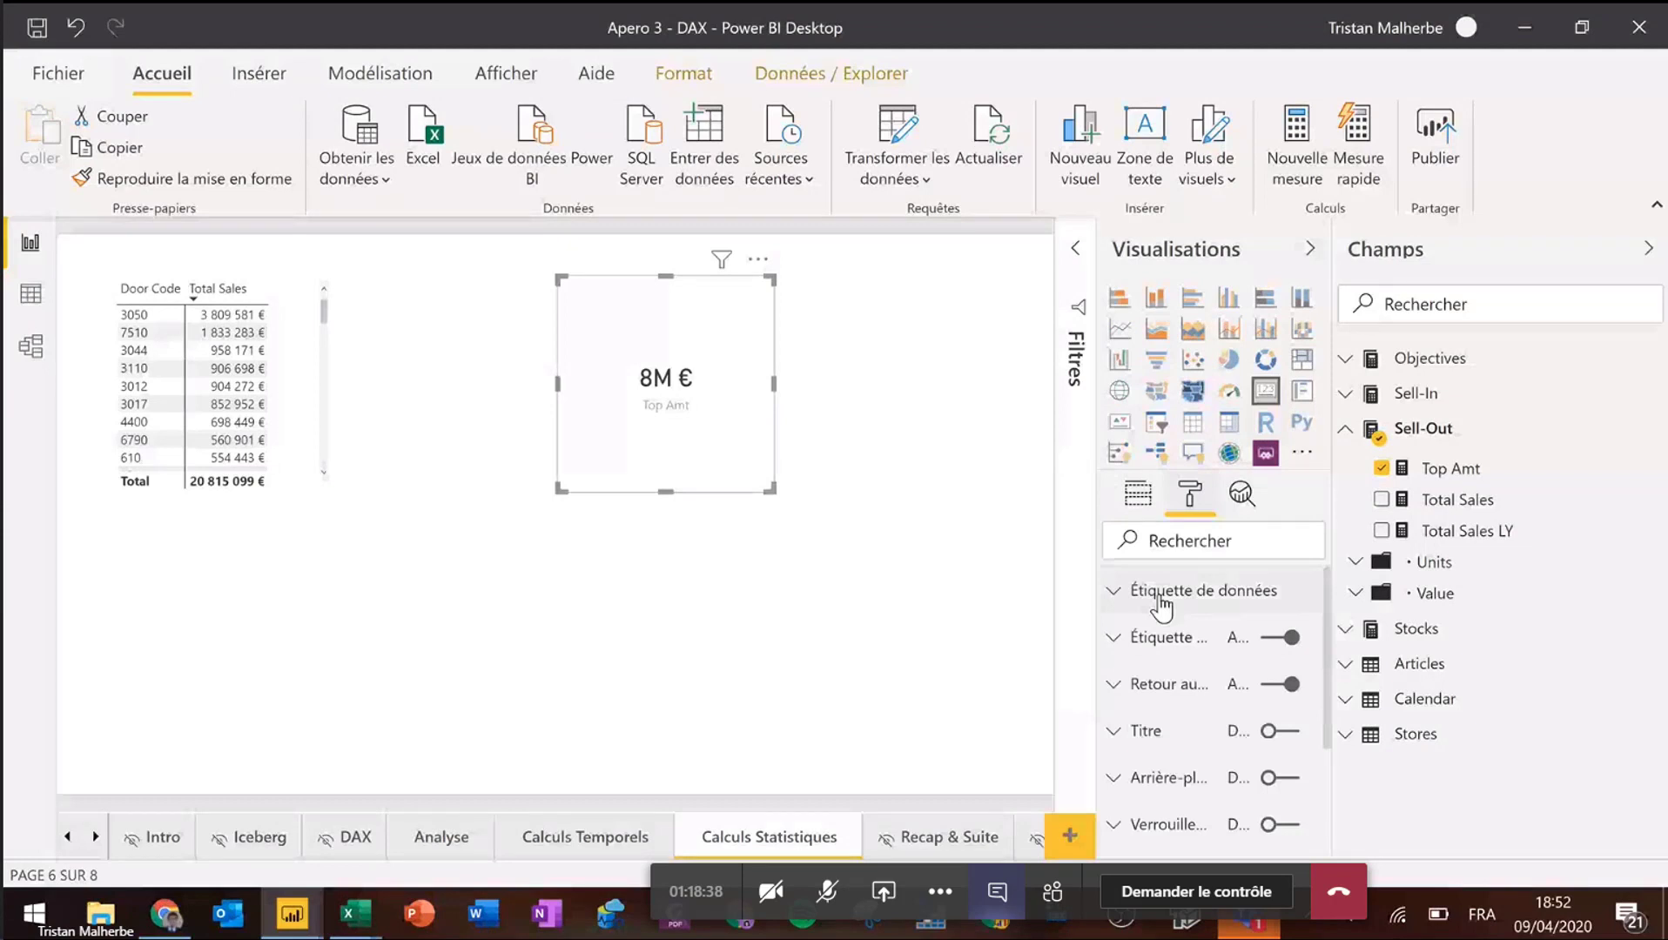
{"action": "left_click", "coordinate": [1162, 592]}
{"action": "left_click", "coordinate": [1202, 753]}
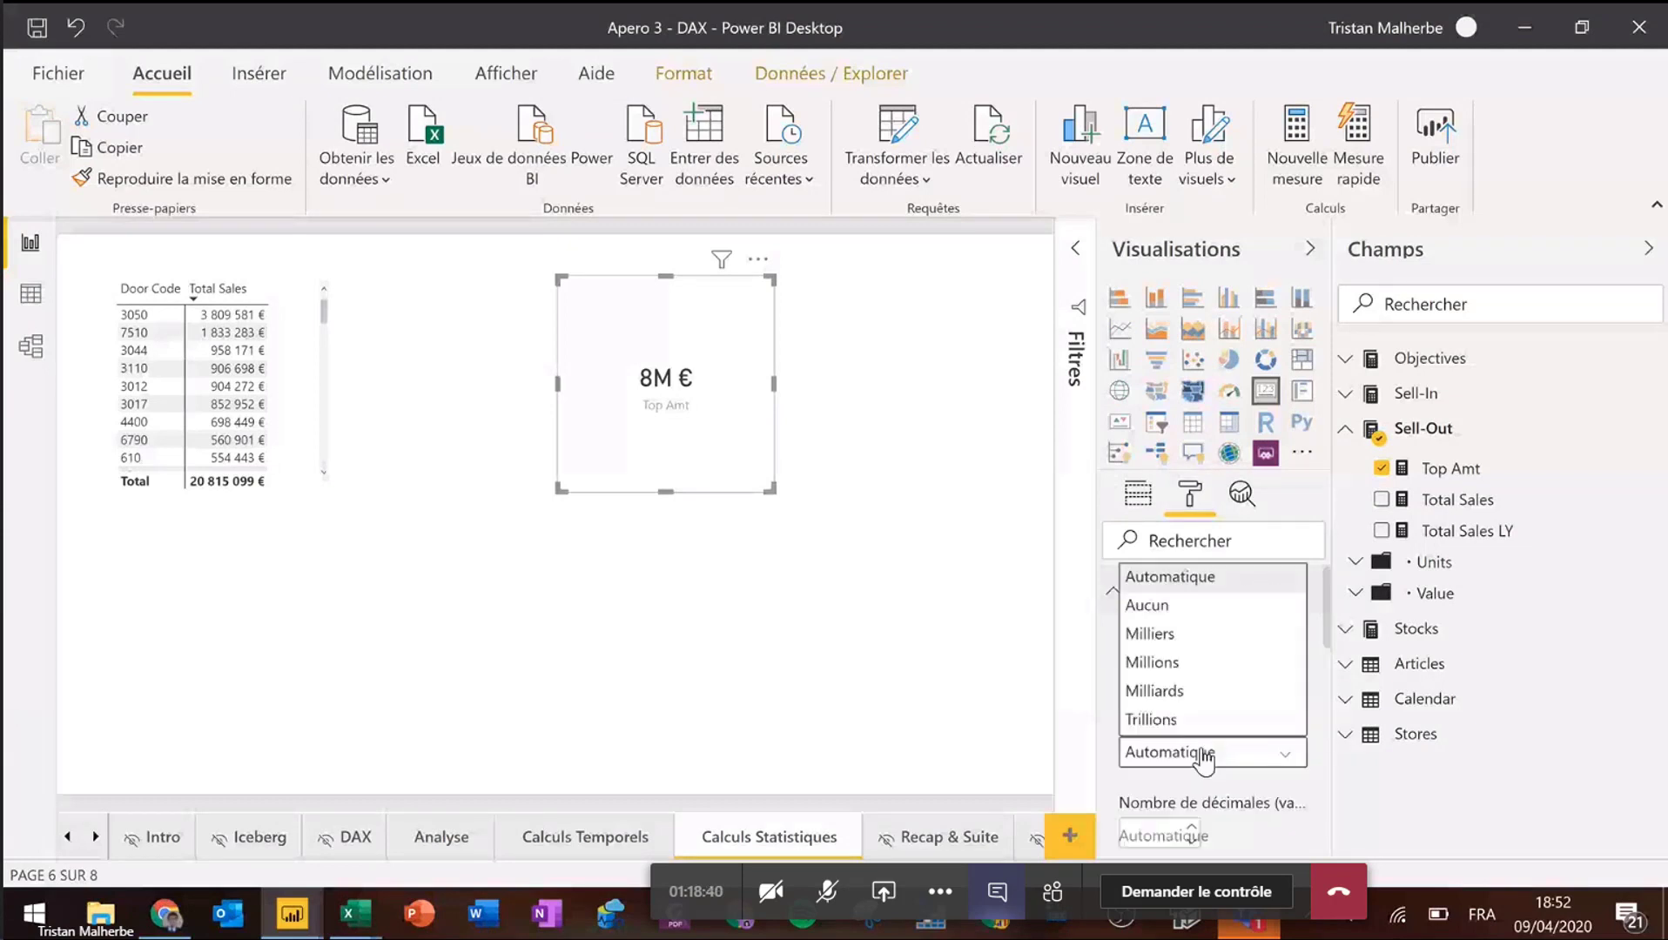
{"action": "left_click", "coordinate": [1147, 604]}
{"action": "left_click_drag", "start_coordinate": [772, 489], "coordinate": [799, 447]}
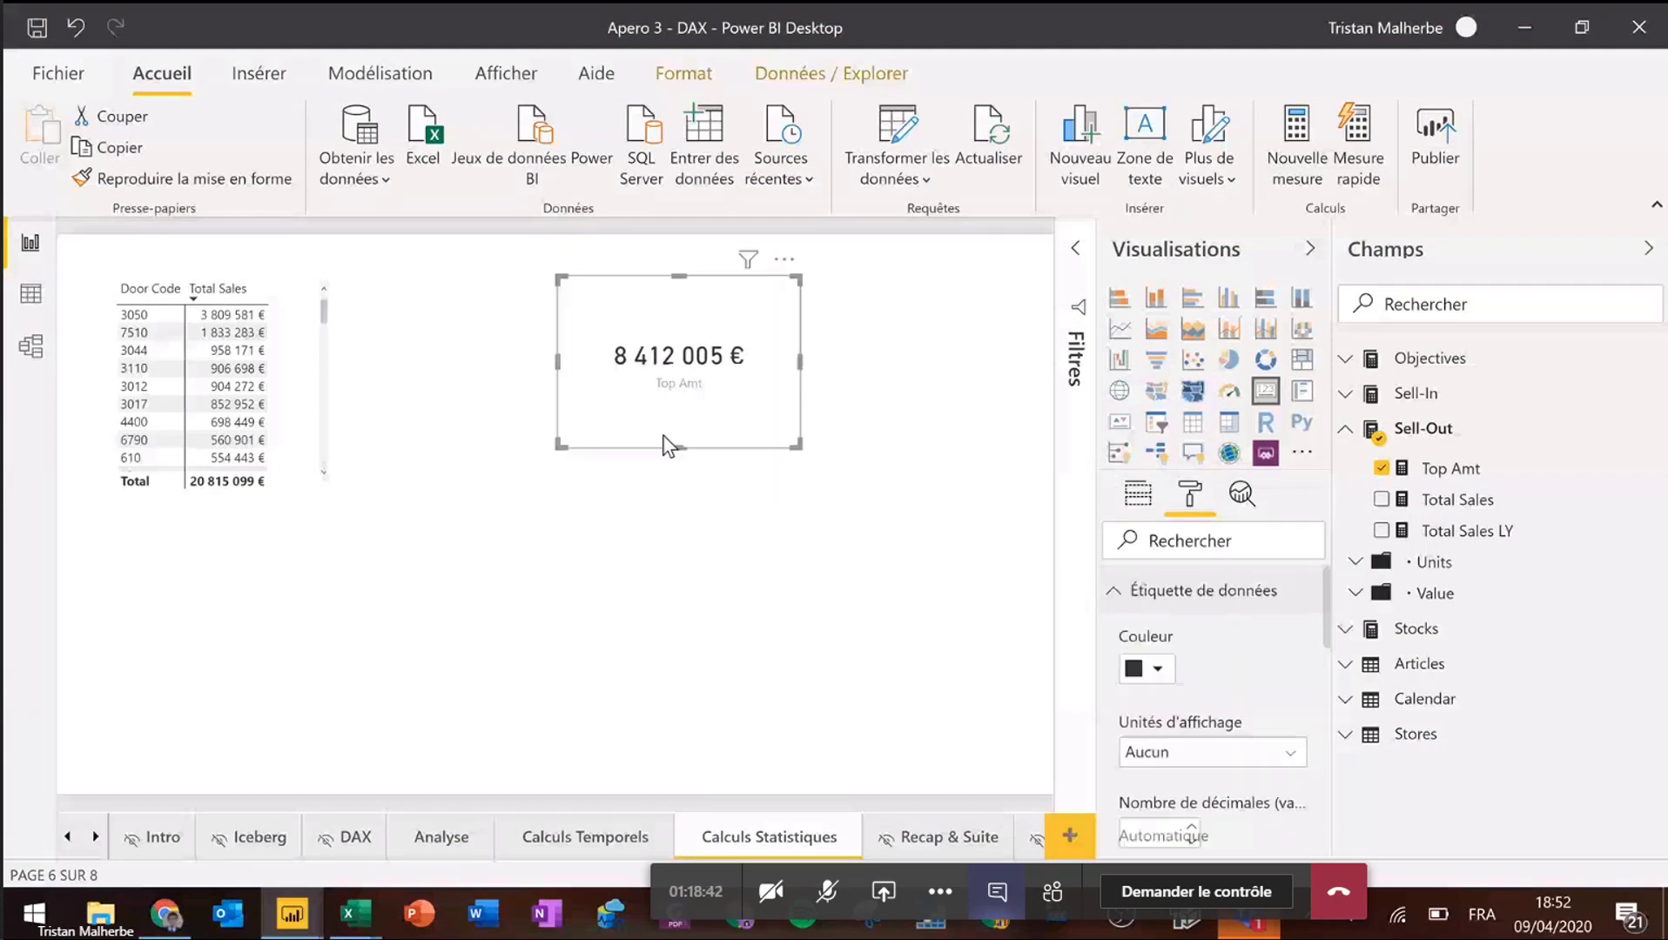
{"action": "left_click_drag", "start_coordinate": [661, 433], "coordinate": [596, 456]}
- Set the TOPN count in the Top Amt measure's formula to 2 and compare the card with the matrix's top doors
{"action": "left_click", "coordinate": [1471, 478]}
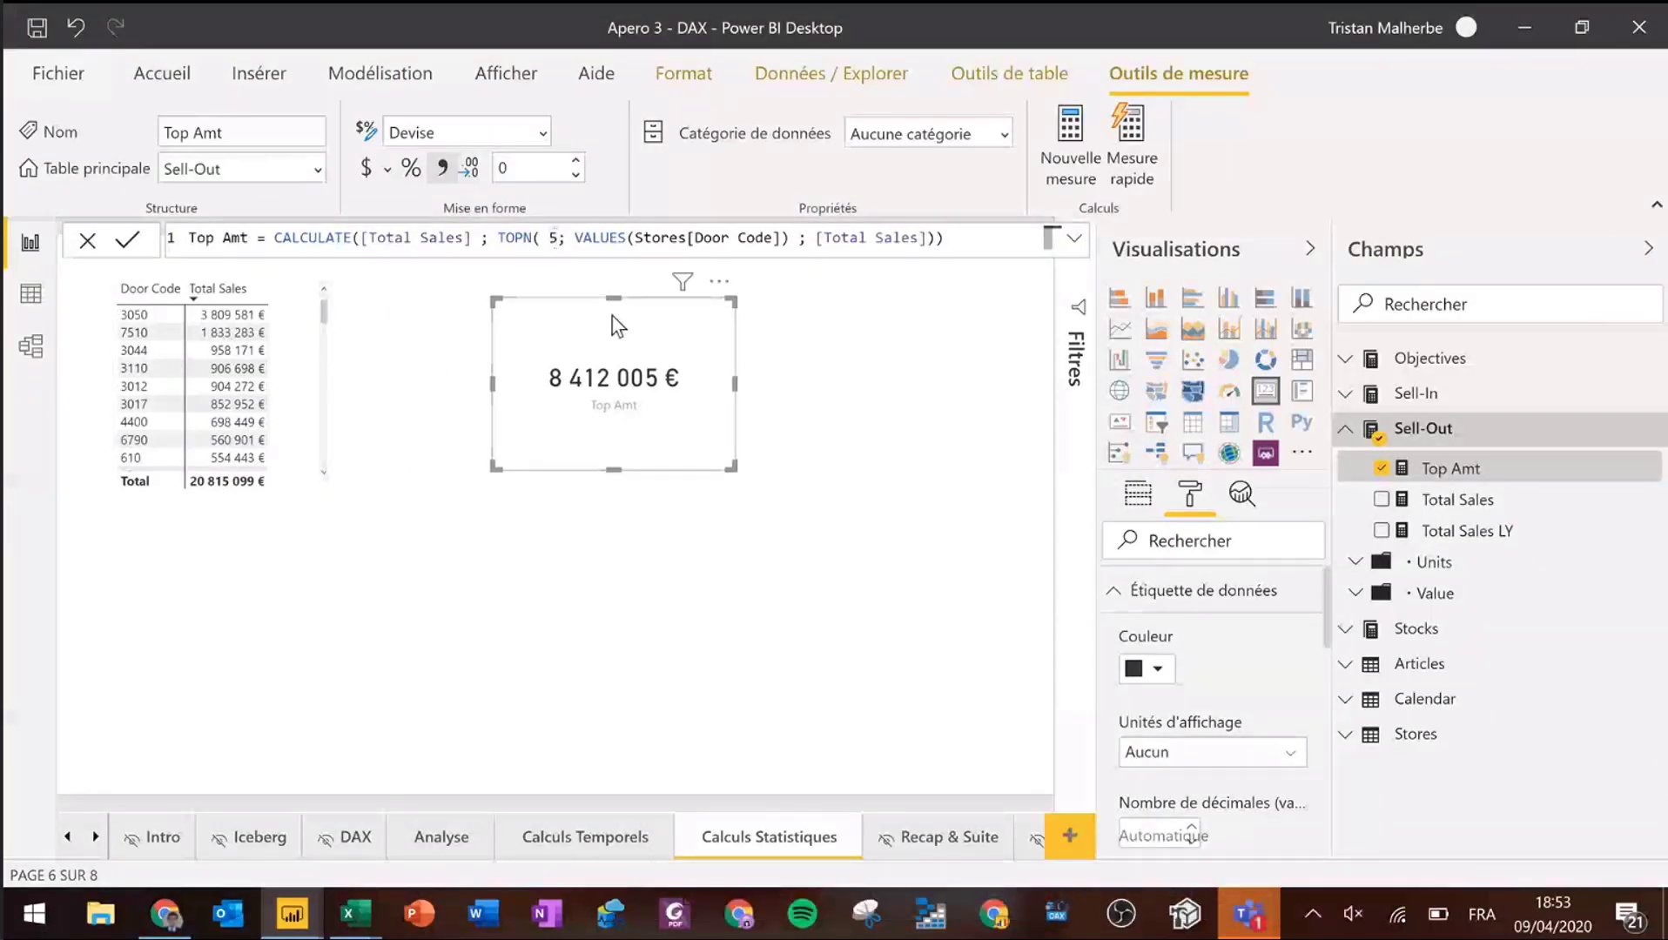
{"action": "key", "text": "BackSpace"}
{"action": "type", "text": "2"}
{"action": "key", "text": "Return"}
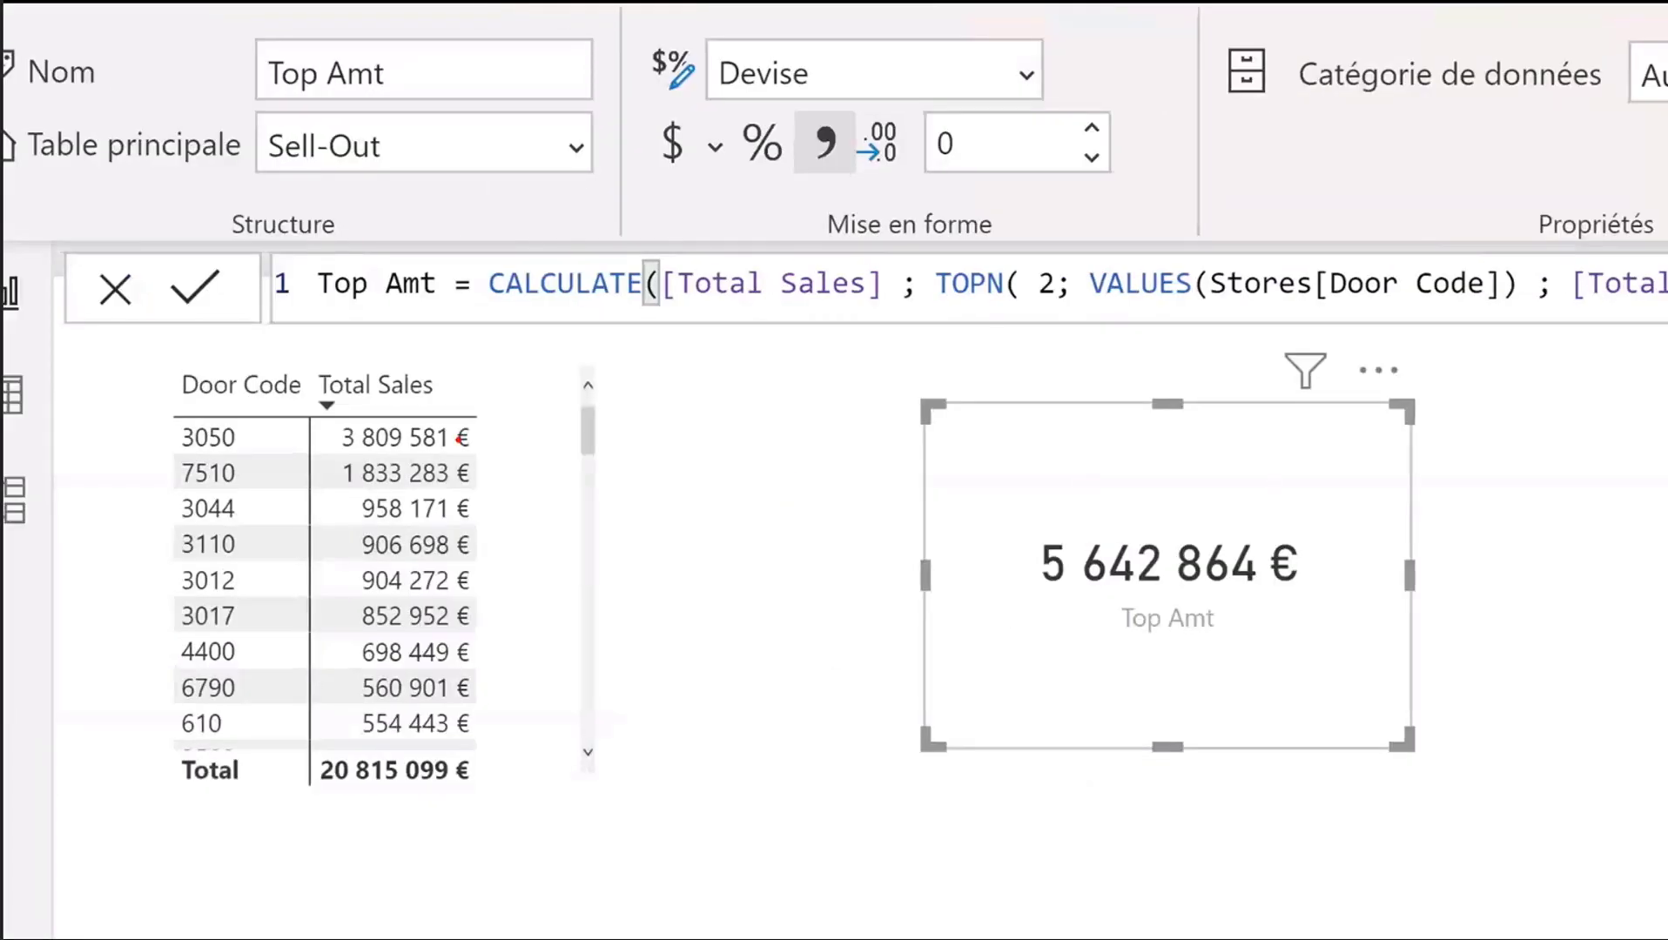
{"action": "left_click_drag", "start_coordinate": [304, 403], "coordinate": [474, 487]}
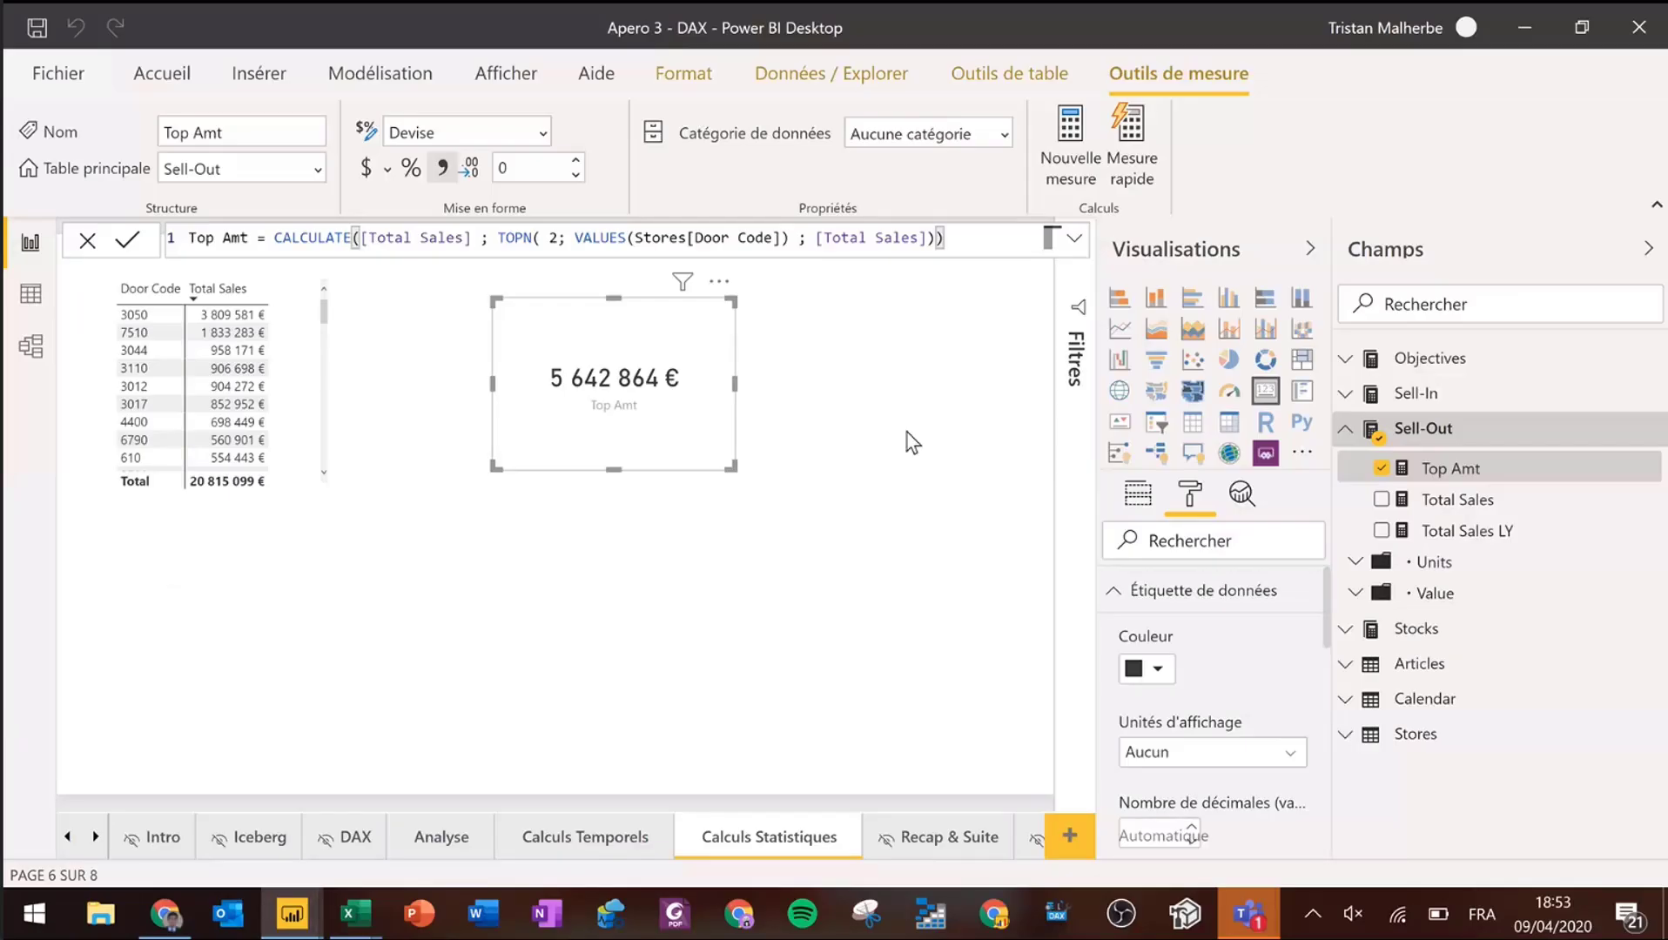
{"action": "left_click", "coordinate": [914, 418]}
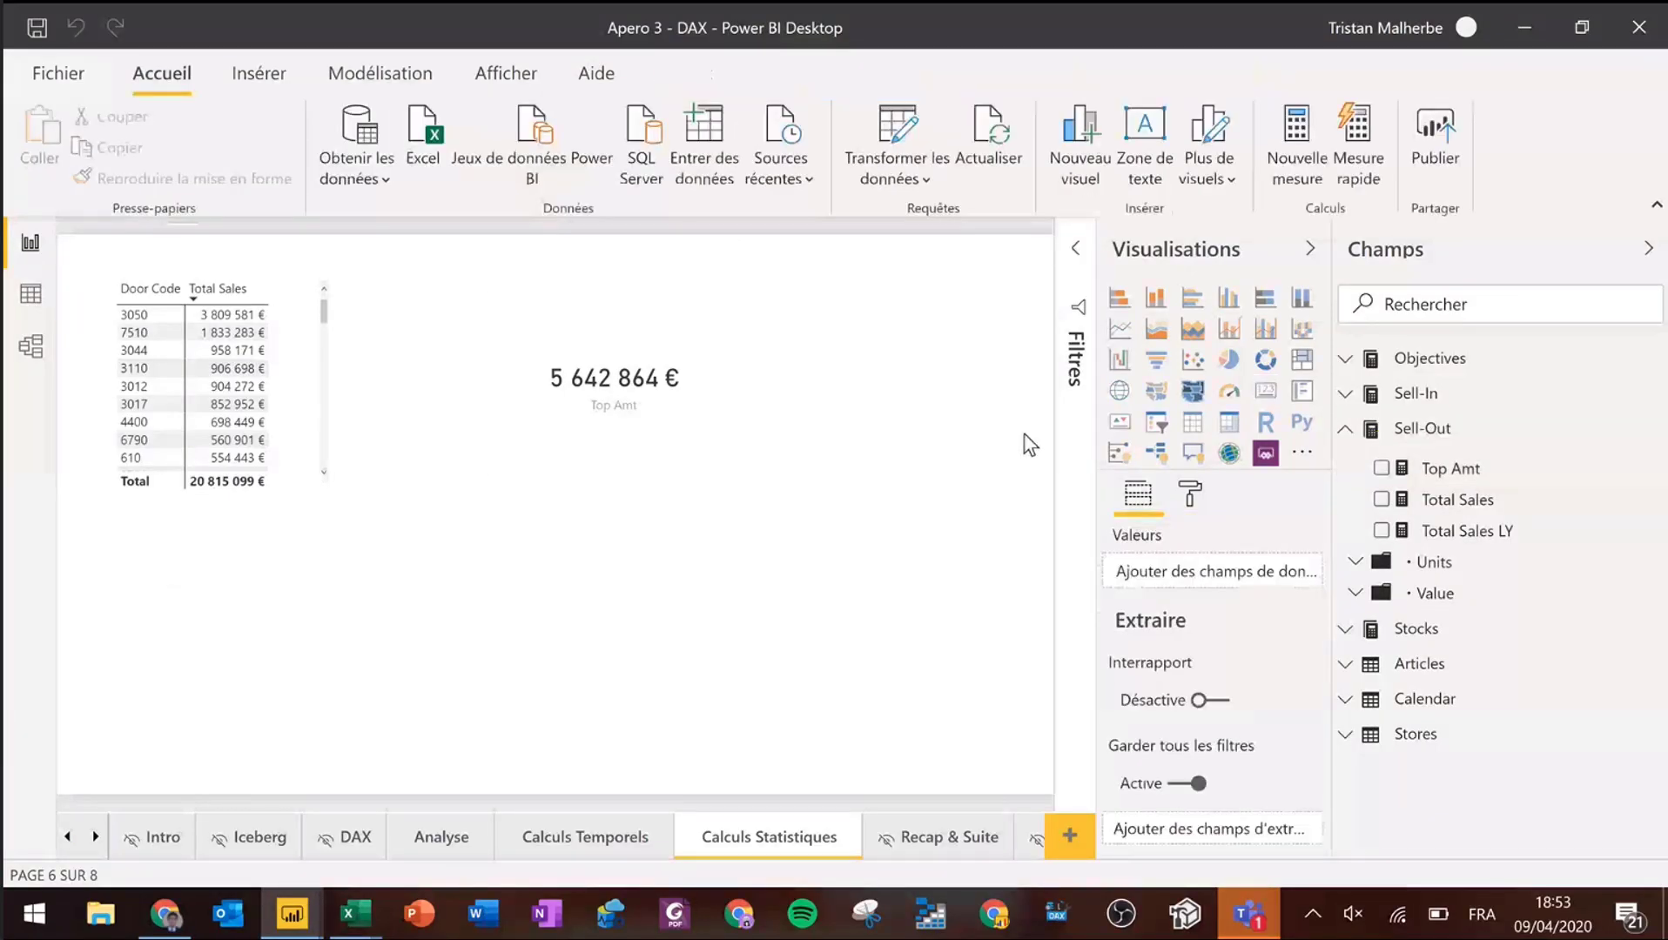
{"action": "left_click", "coordinate": [1450, 475]}
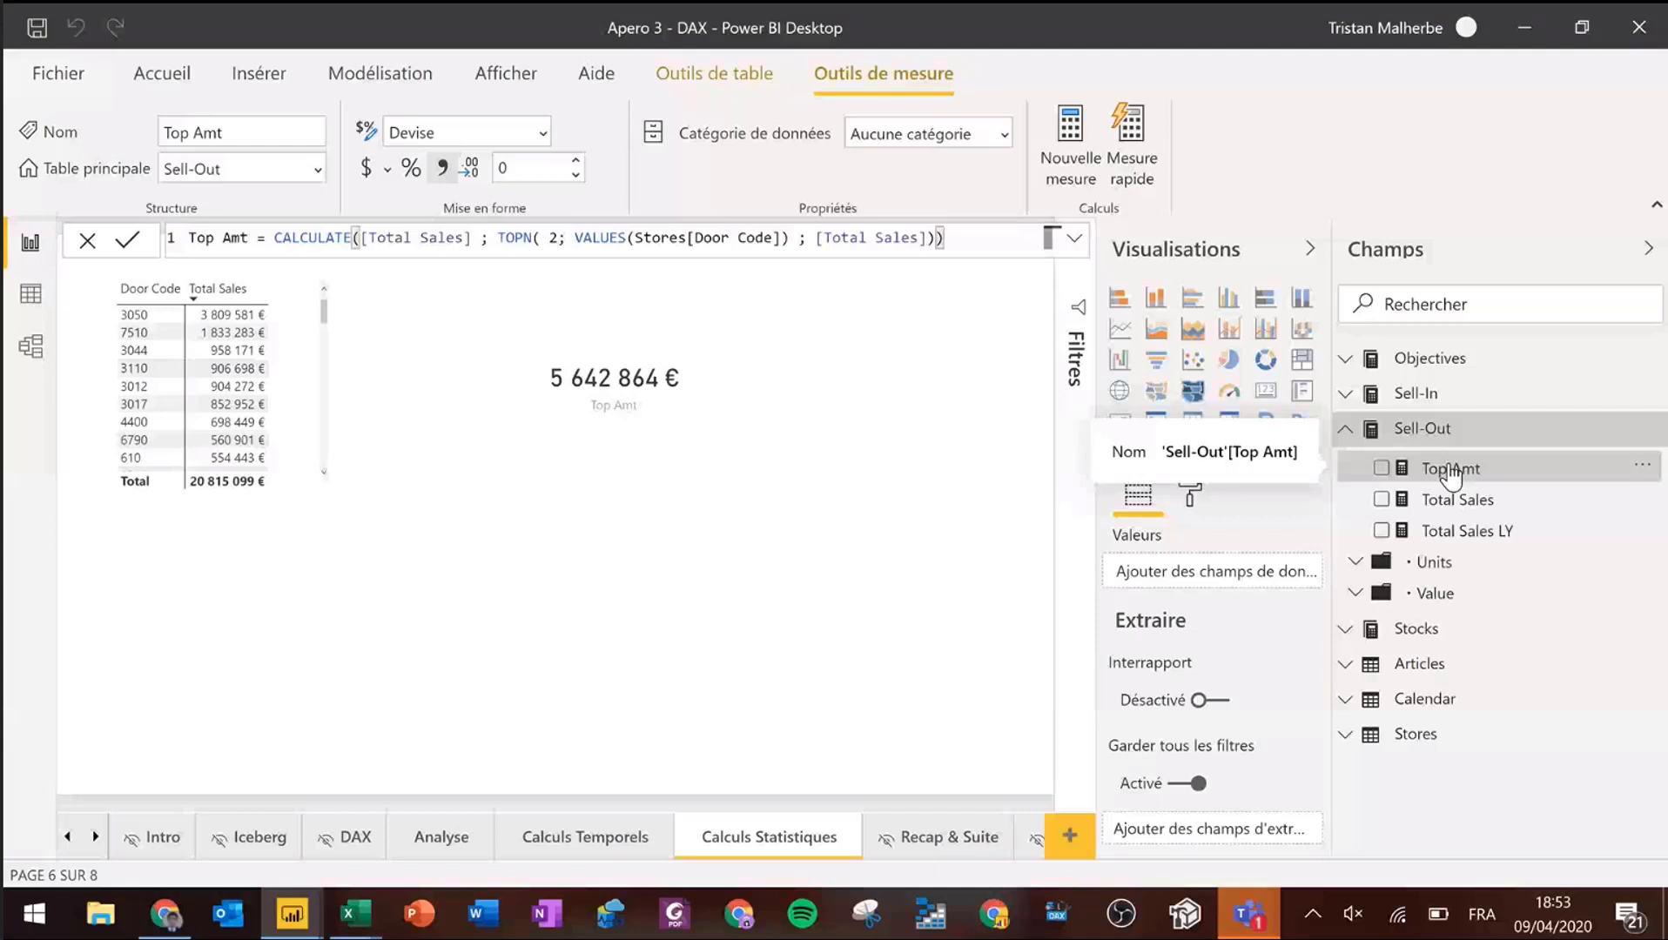
{"action": "left_click", "coordinate": [1030, 316]}
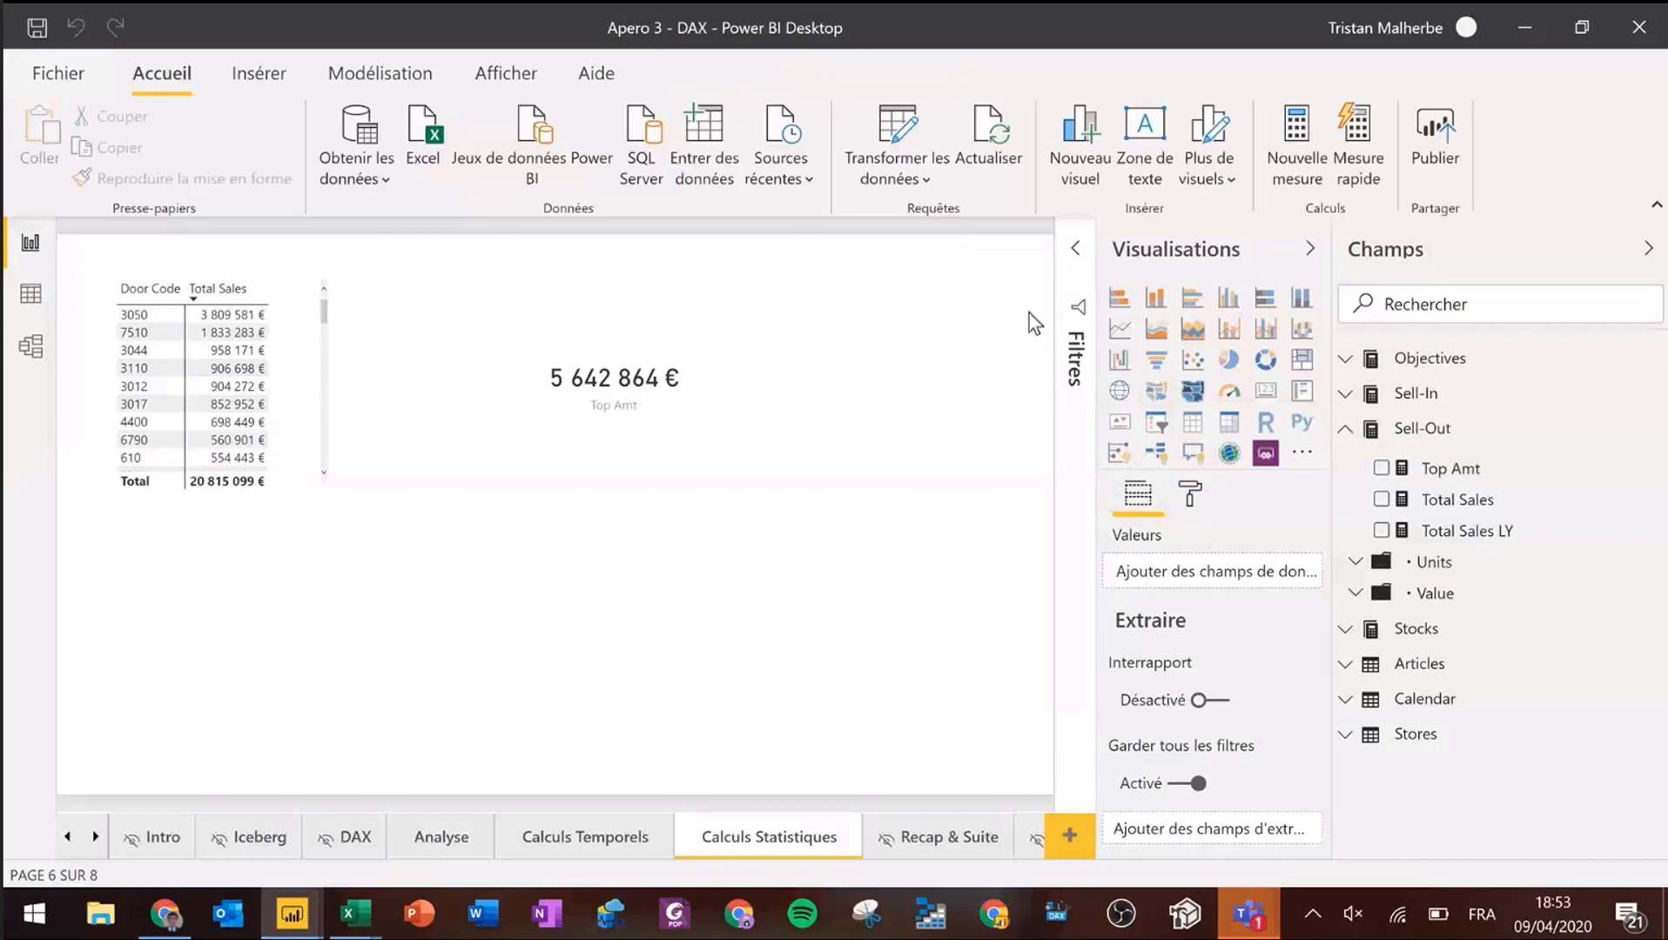
- Filter the Calculs Statistiques page to February 2018 using Month Yr from the Calendar table, and collapse the field list
{"action": "left_click", "coordinate": [1086, 256]}
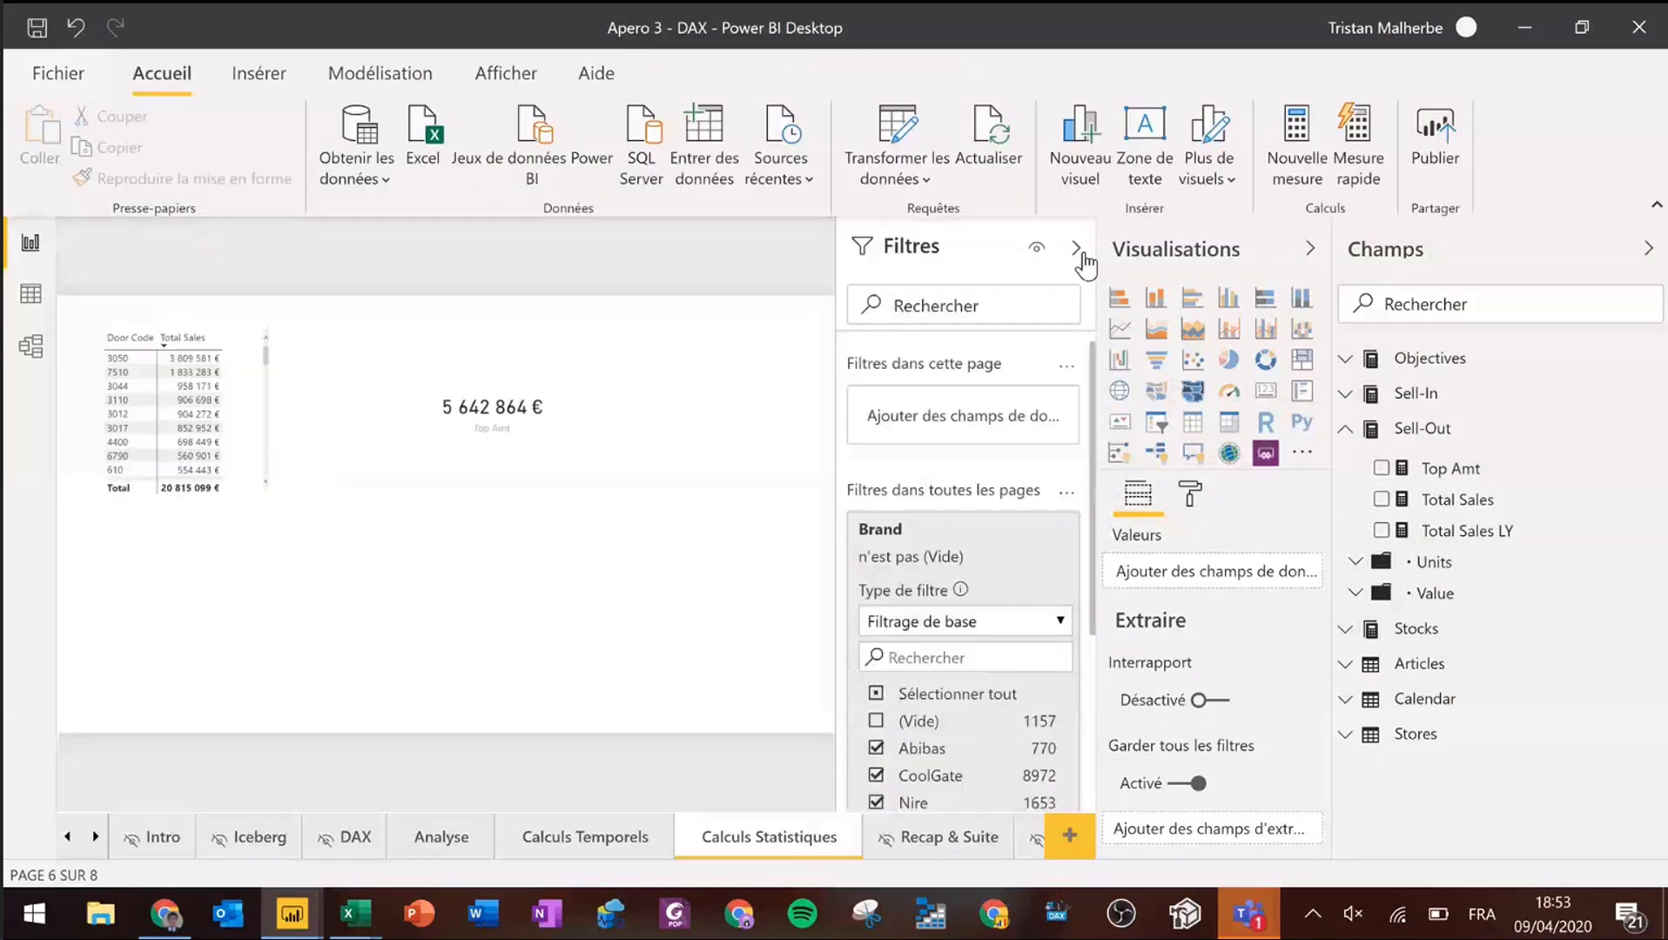
{"action": "left_click", "coordinate": [1000, 530]}
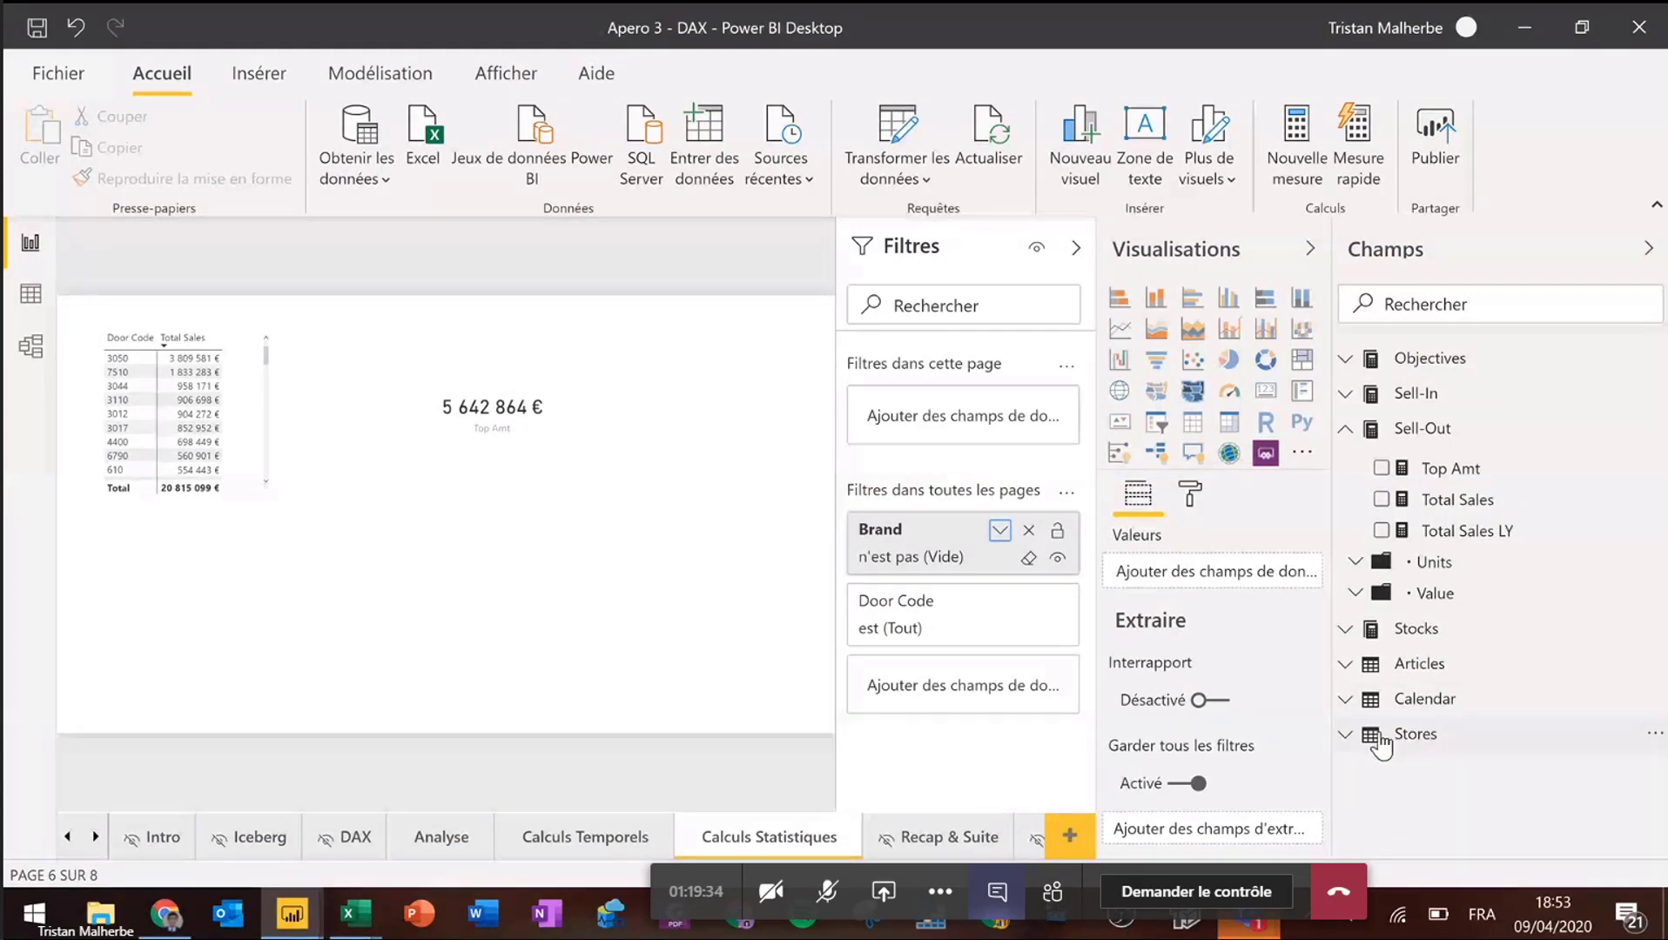
{"action": "left_click", "coordinate": [1510, 703]}
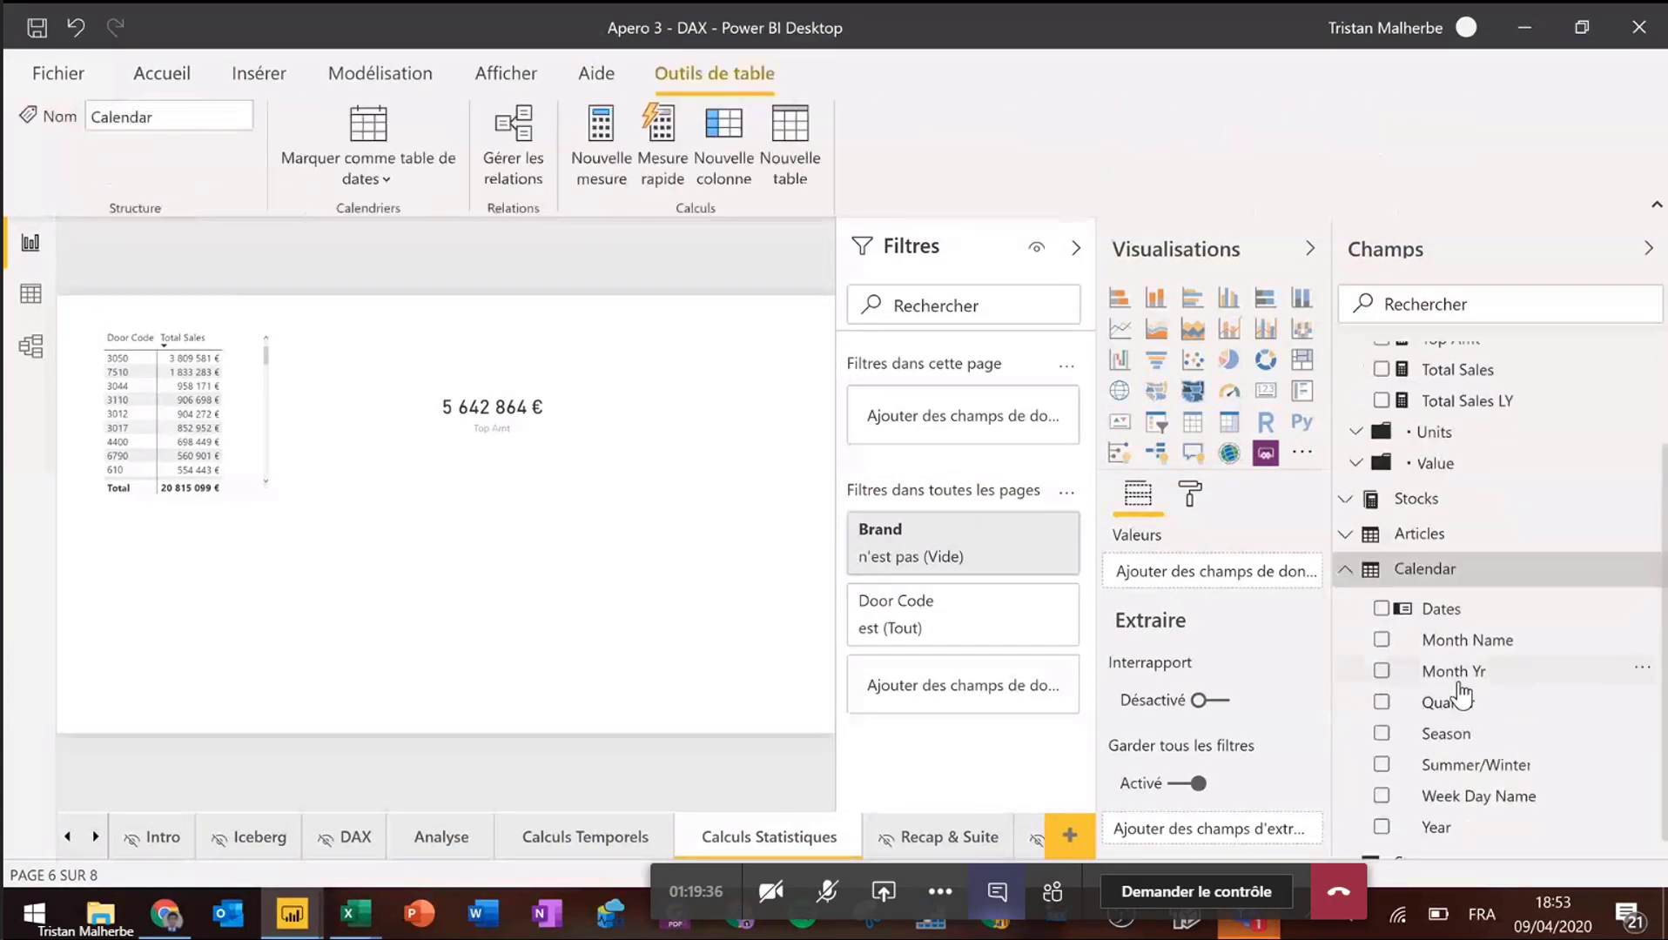
{"action": "left_click_drag", "start_coordinate": [1455, 678], "coordinate": [994, 432]}
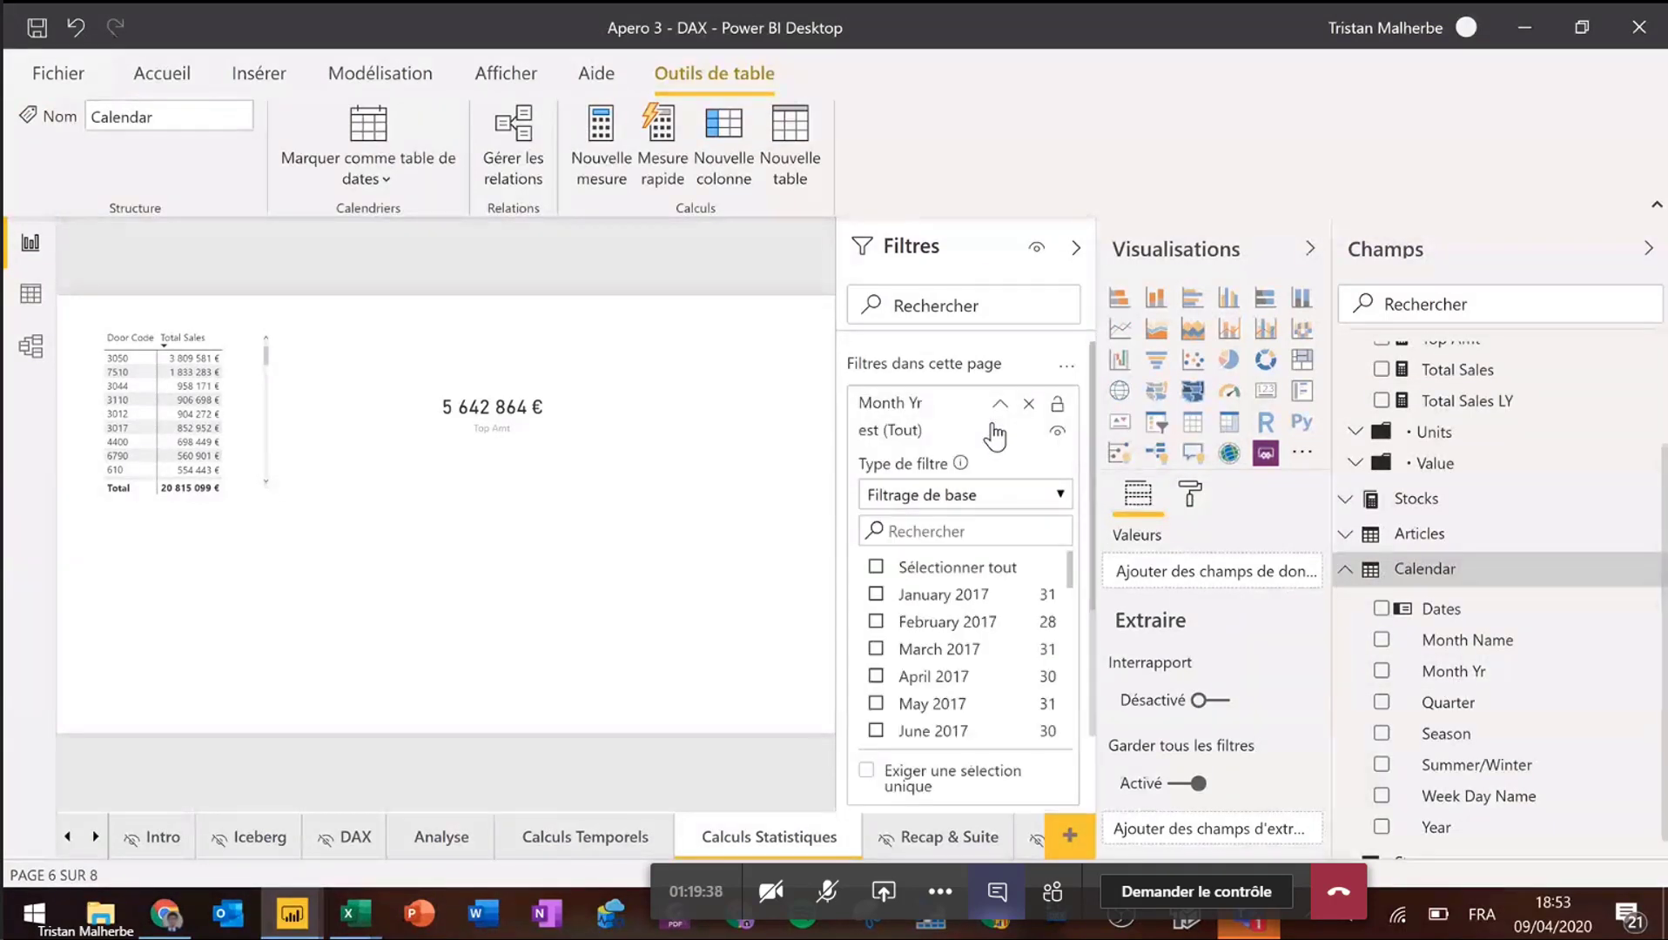
{"action": "scroll", "coordinate": [975, 618], "scroll_direction": "down", "scroll_amount": 2}
{"action": "scroll", "coordinate": [975, 629], "scroll_direction": "down", "scroll_amount": 3}
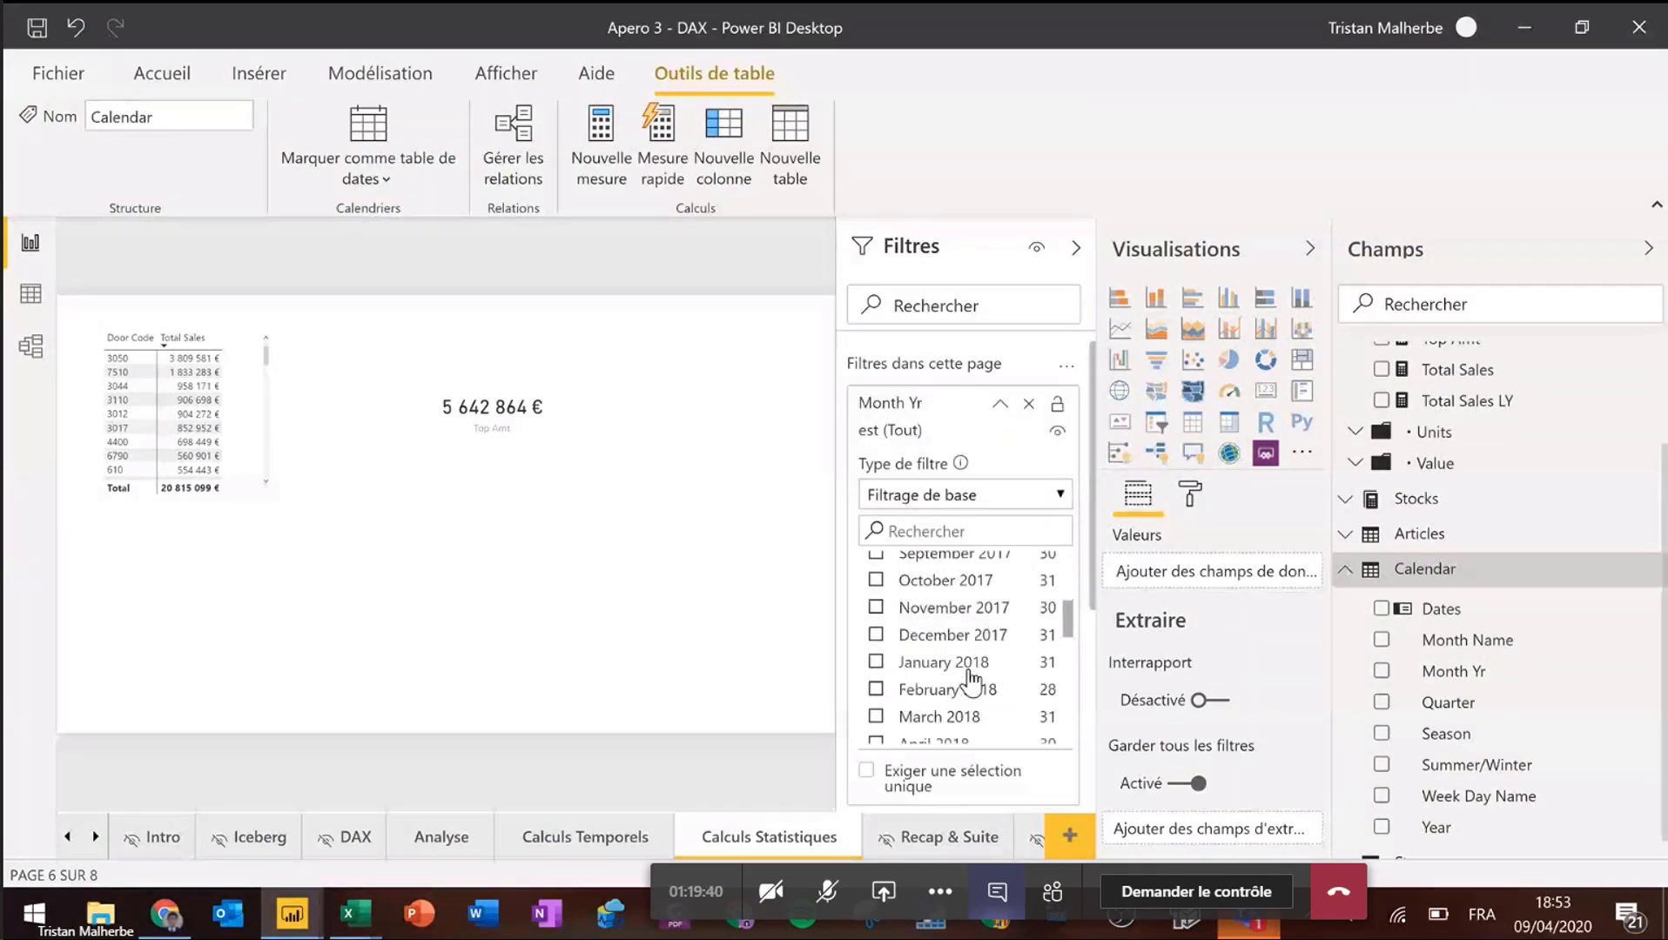
{"action": "left_click", "coordinate": [954, 702]}
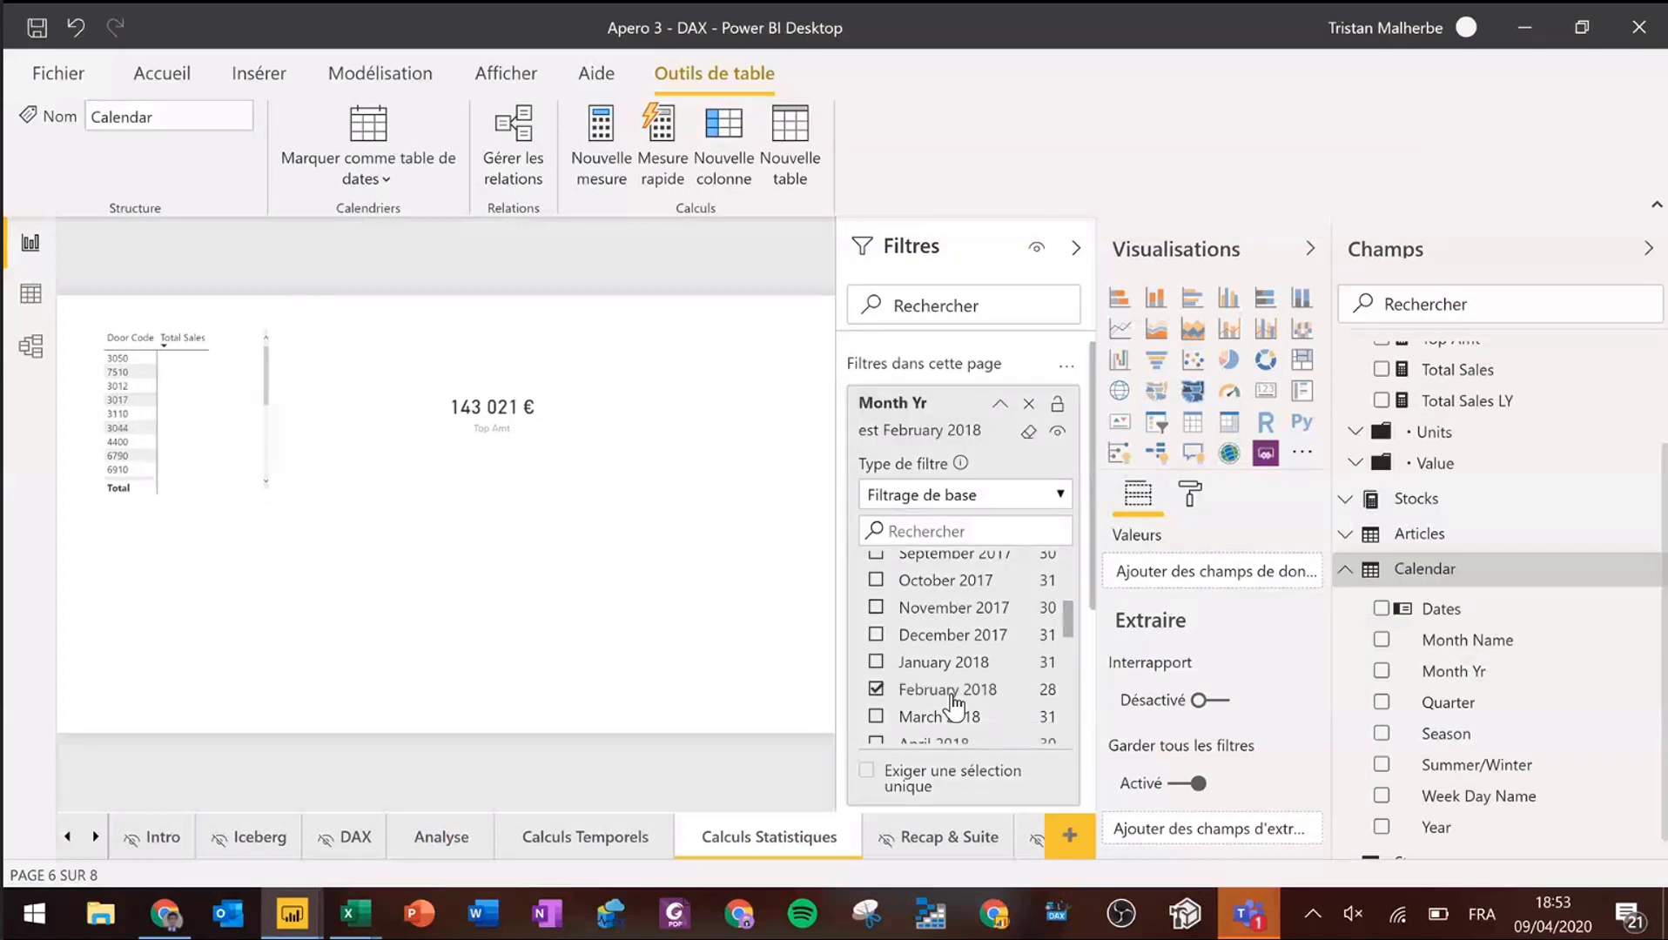
{"action": "left_click", "coordinate": [1638, 255]}
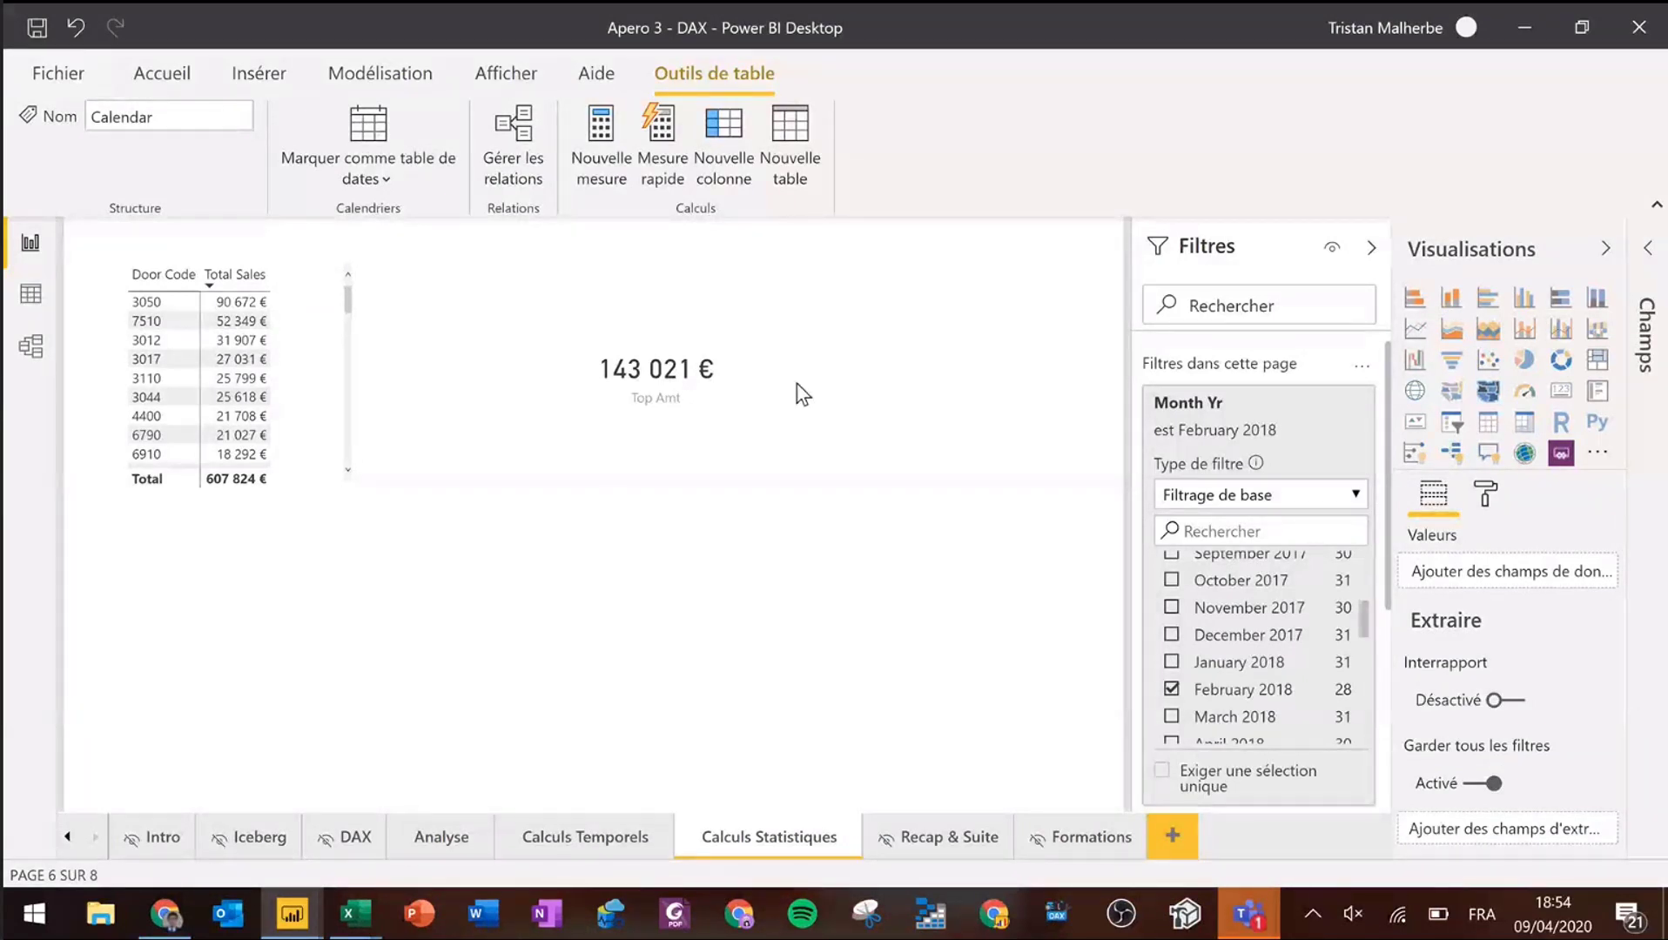
- Examine the relationships in the Sell-Out - Objectives model diagram, return to the report page, and collapse the Month Yr filter card
{"action": "left_click", "coordinate": [44, 343]}
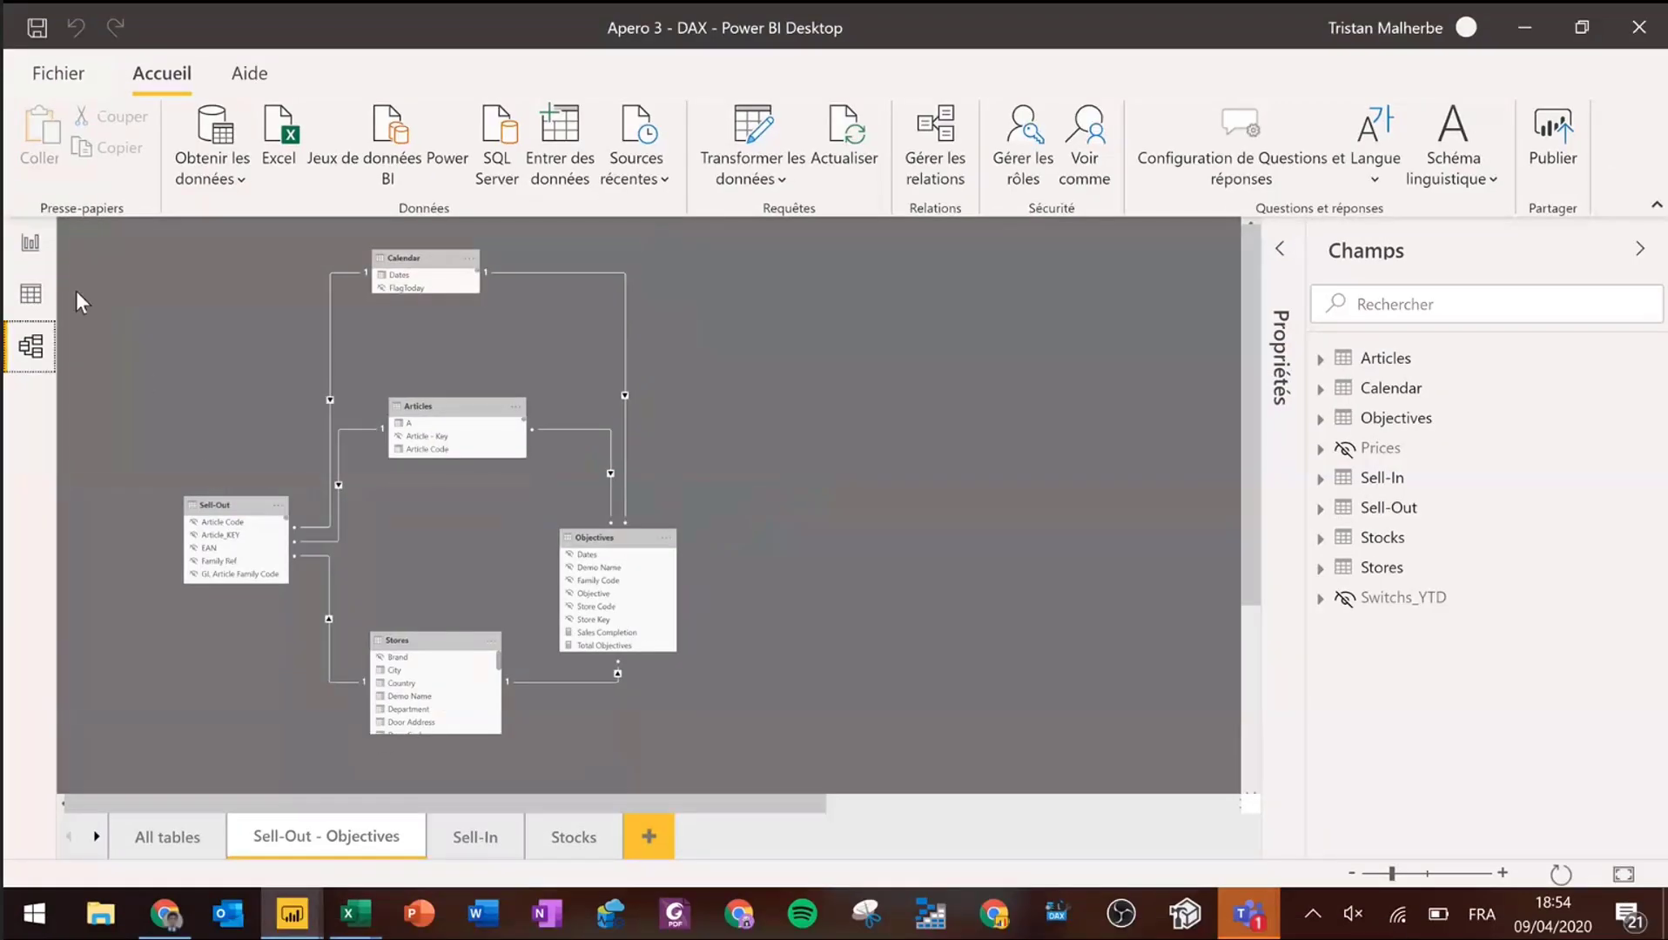
{"action": "left_click", "coordinate": [27, 259]}
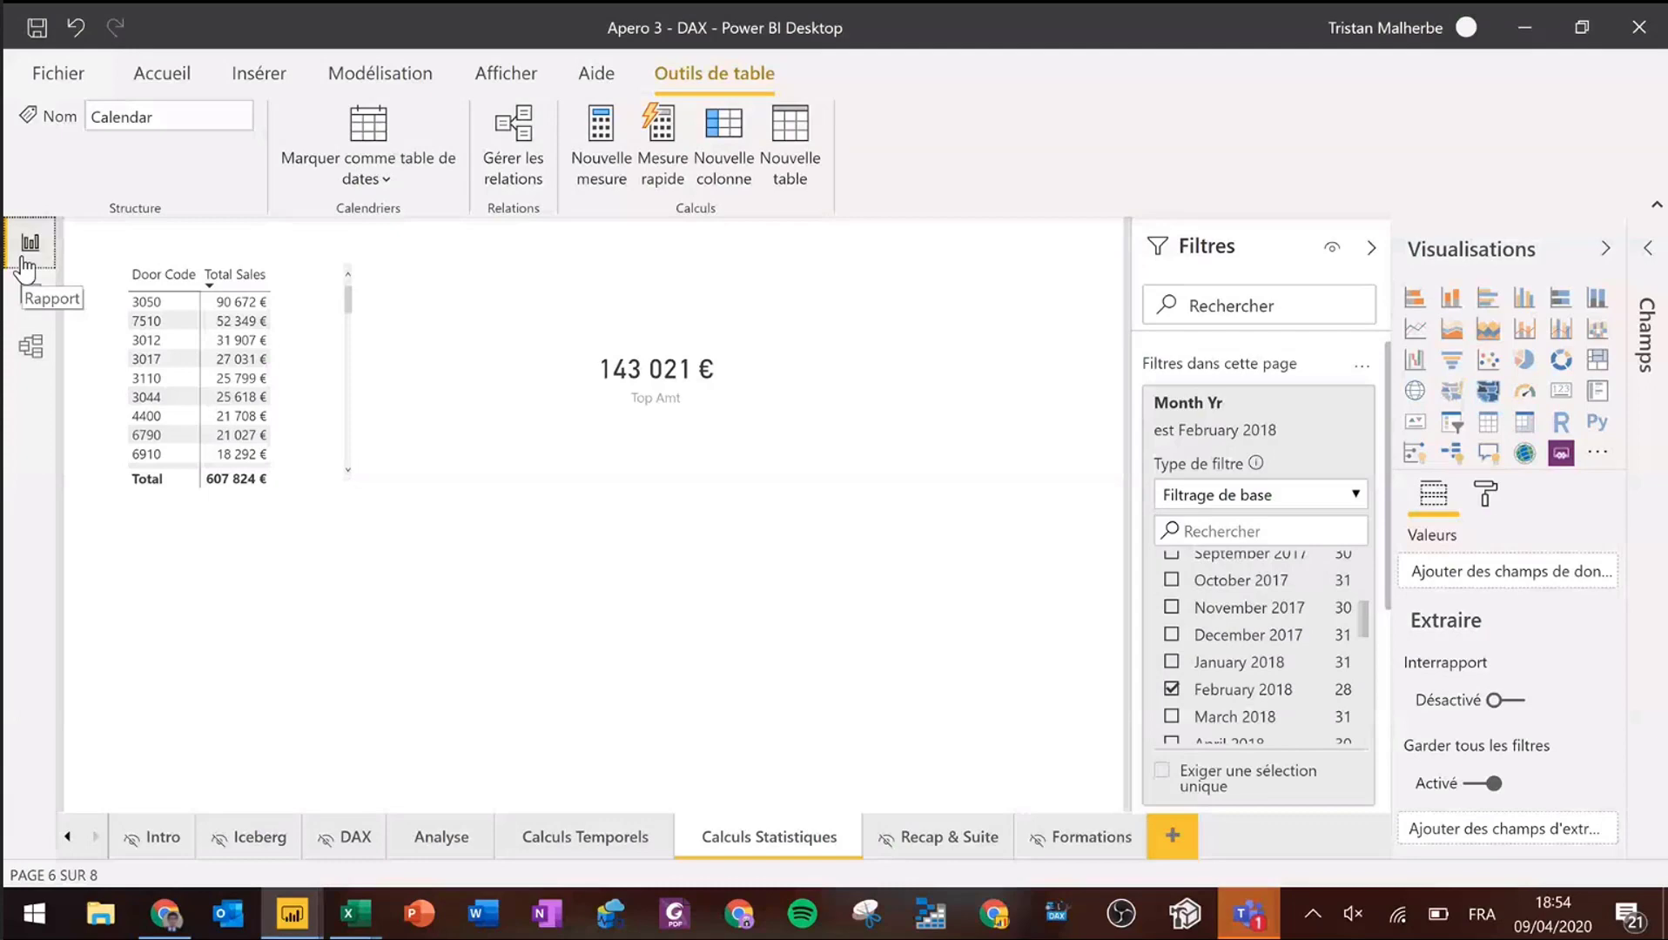
{"action": "left_click", "coordinate": [1657, 255]}
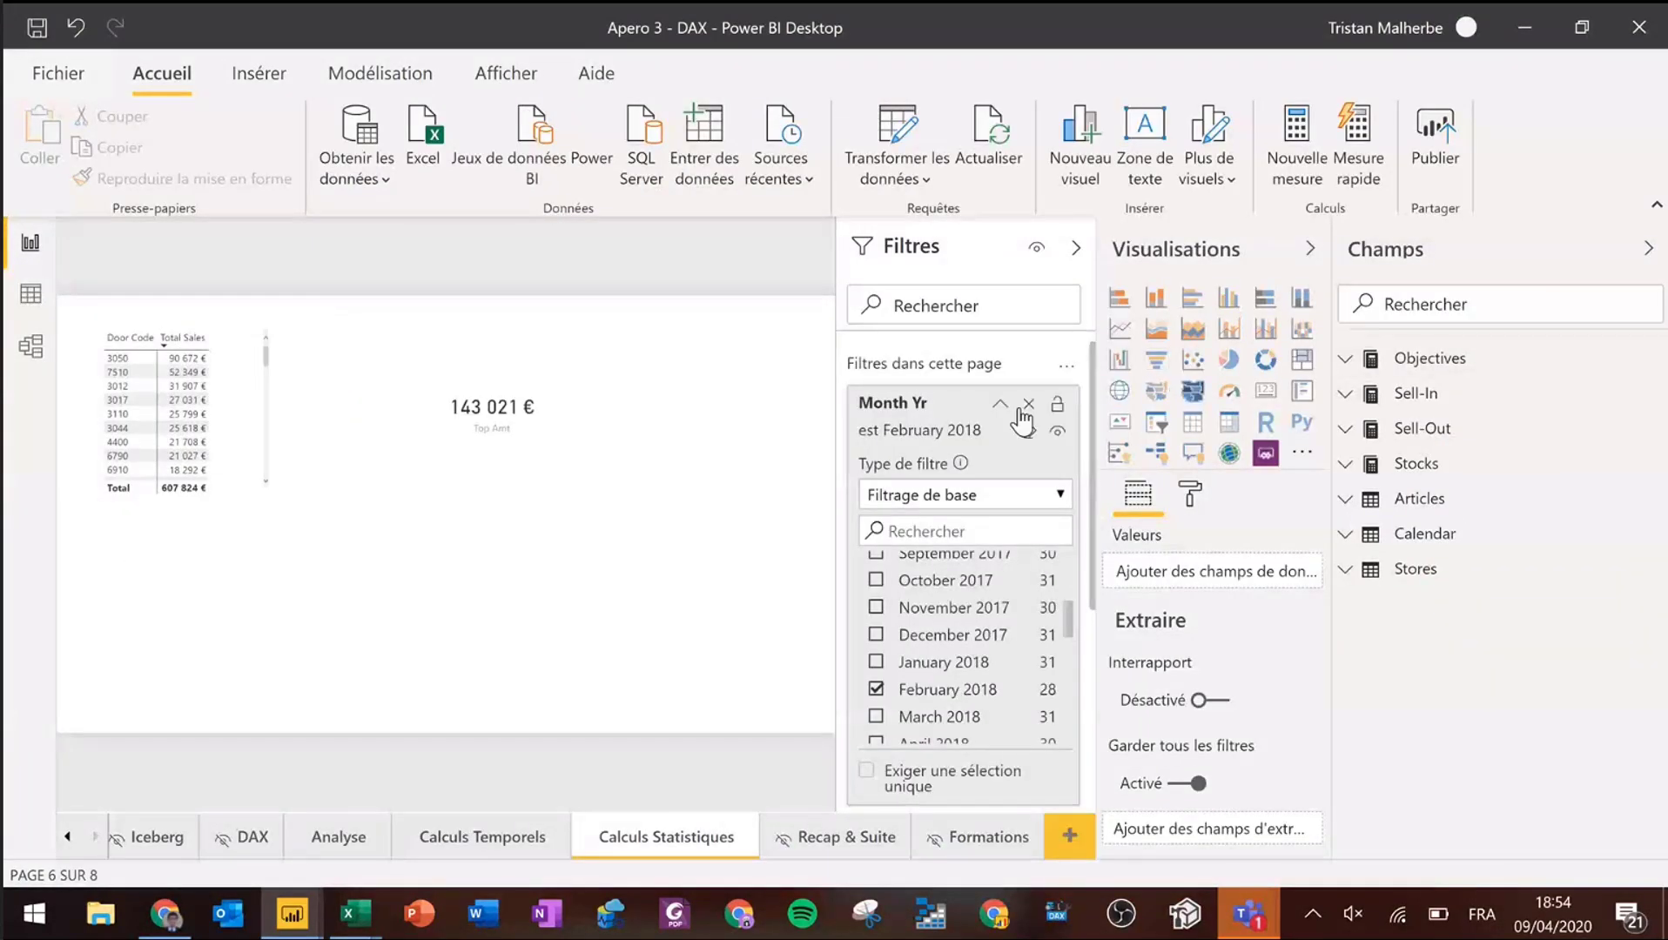
{"action": "left_click", "coordinate": [999, 403]}
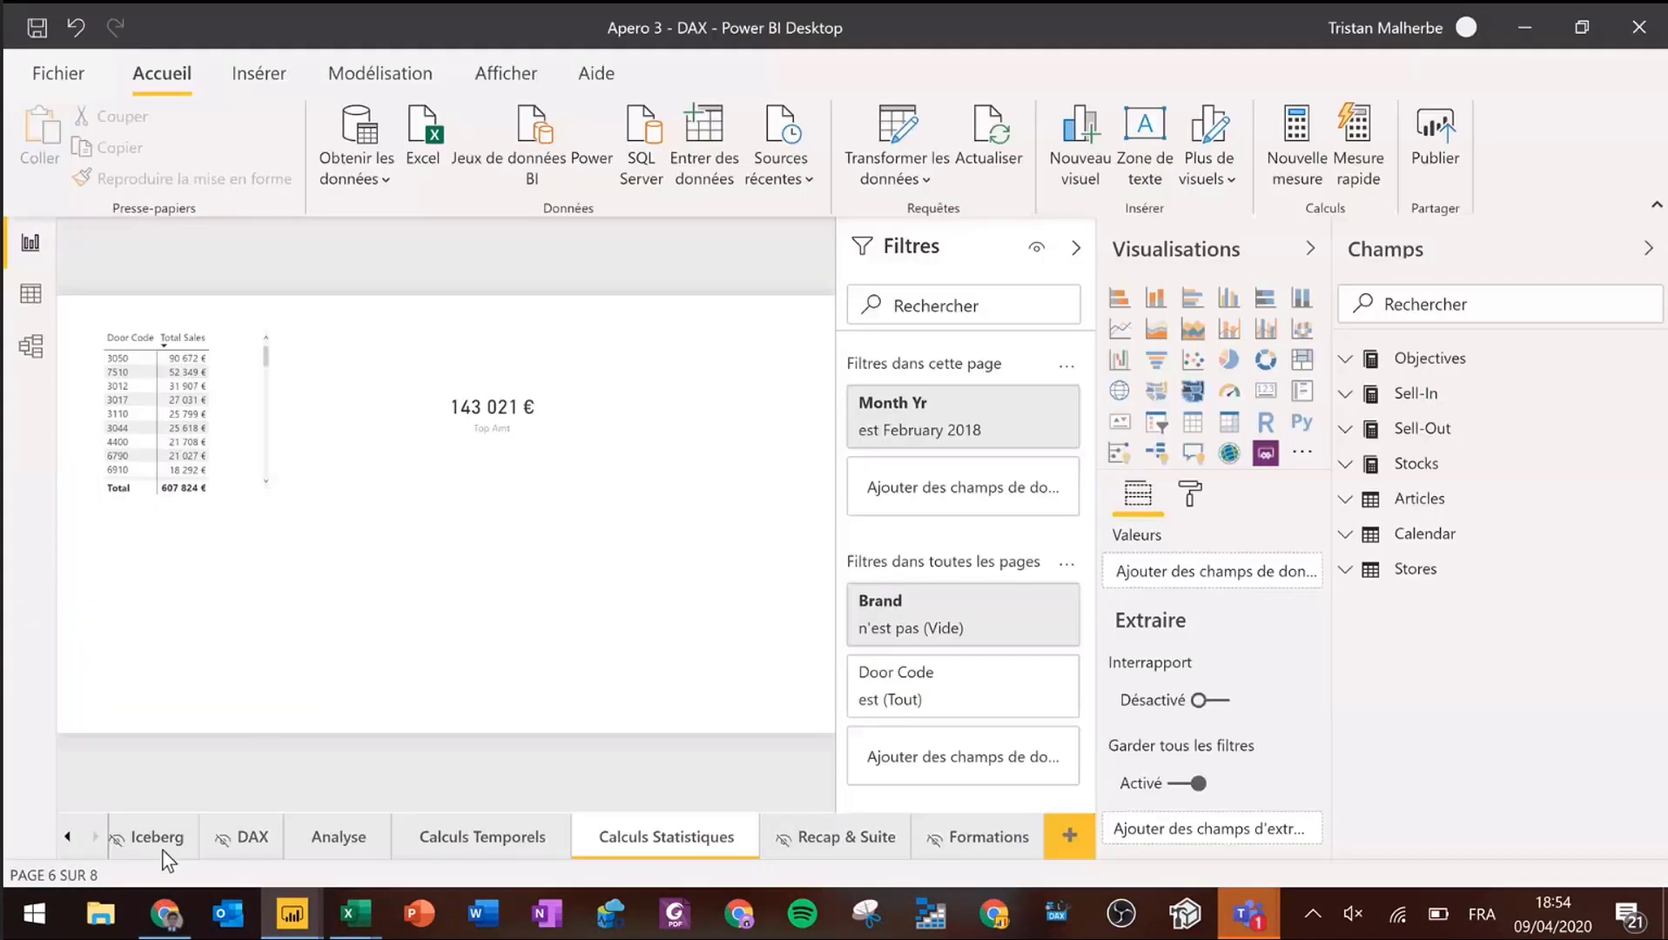
- Switch to the Pareto - Articles report in Chrome, lower its top articles selection to 53, and return to Power BI Desktop
{"action": "left_click", "coordinate": [162, 850]}
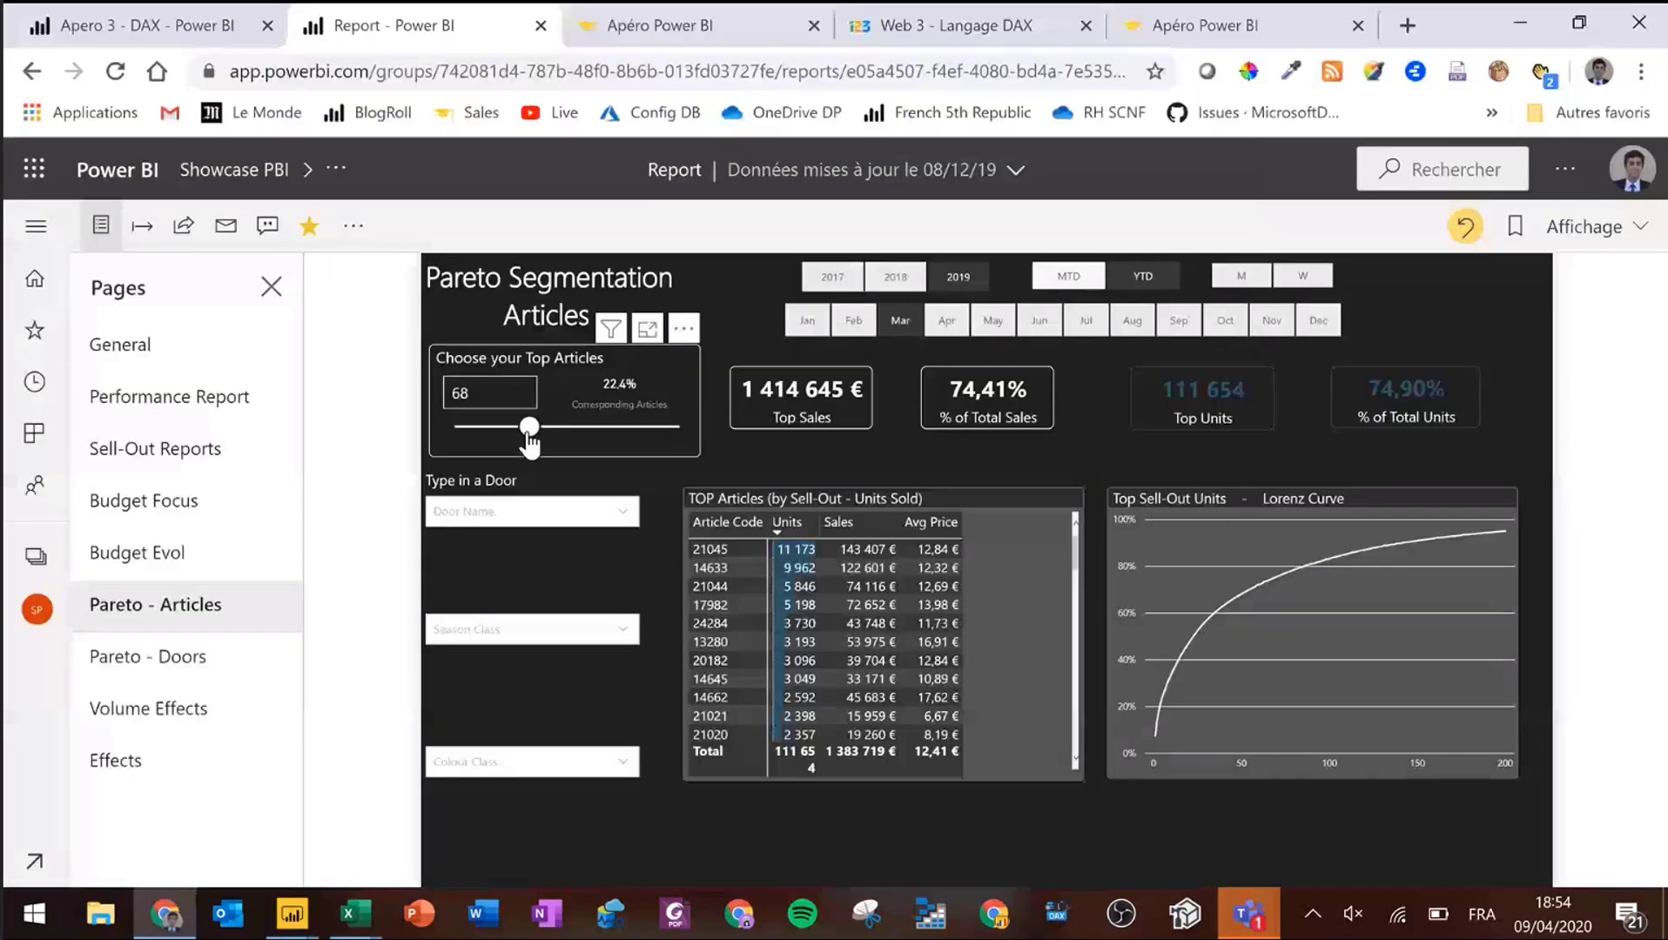
{"action": "mouse_move", "coordinate": [529, 432]}
{"action": "left_mouse_down"}
{"action": "mouse_move", "coordinate": [485, 434]}
{"action": "mouse_move", "coordinate": [512, 436]}
{"action": "left_mouse_up"}
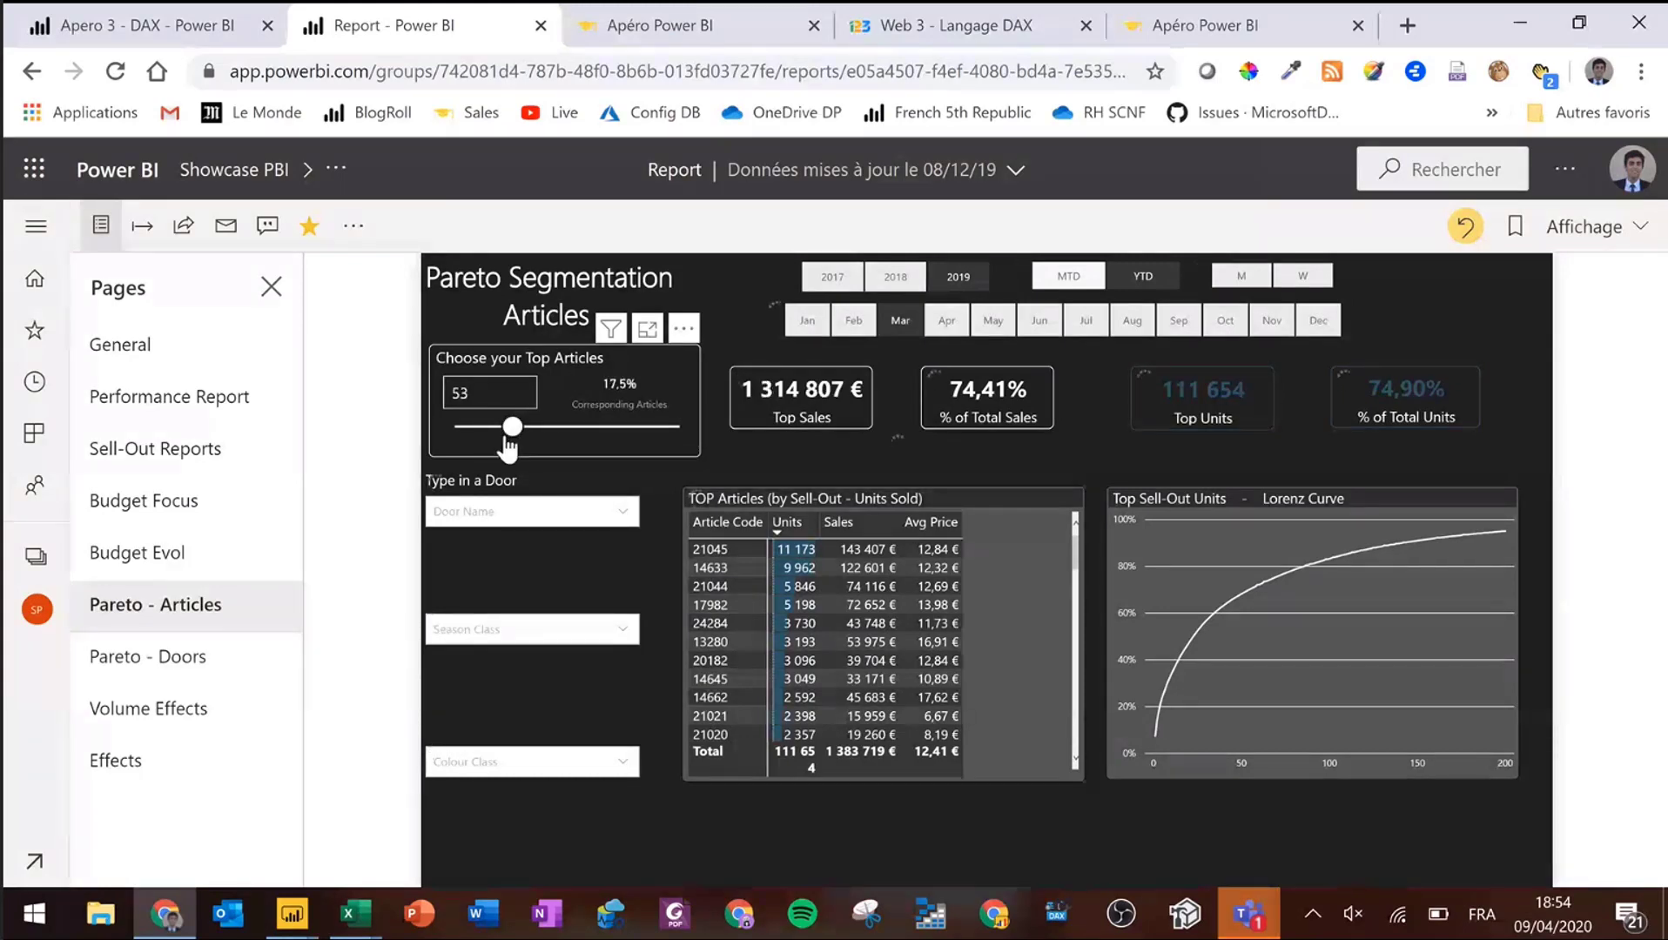
{"action": "key", "text": "alt+Tab"}
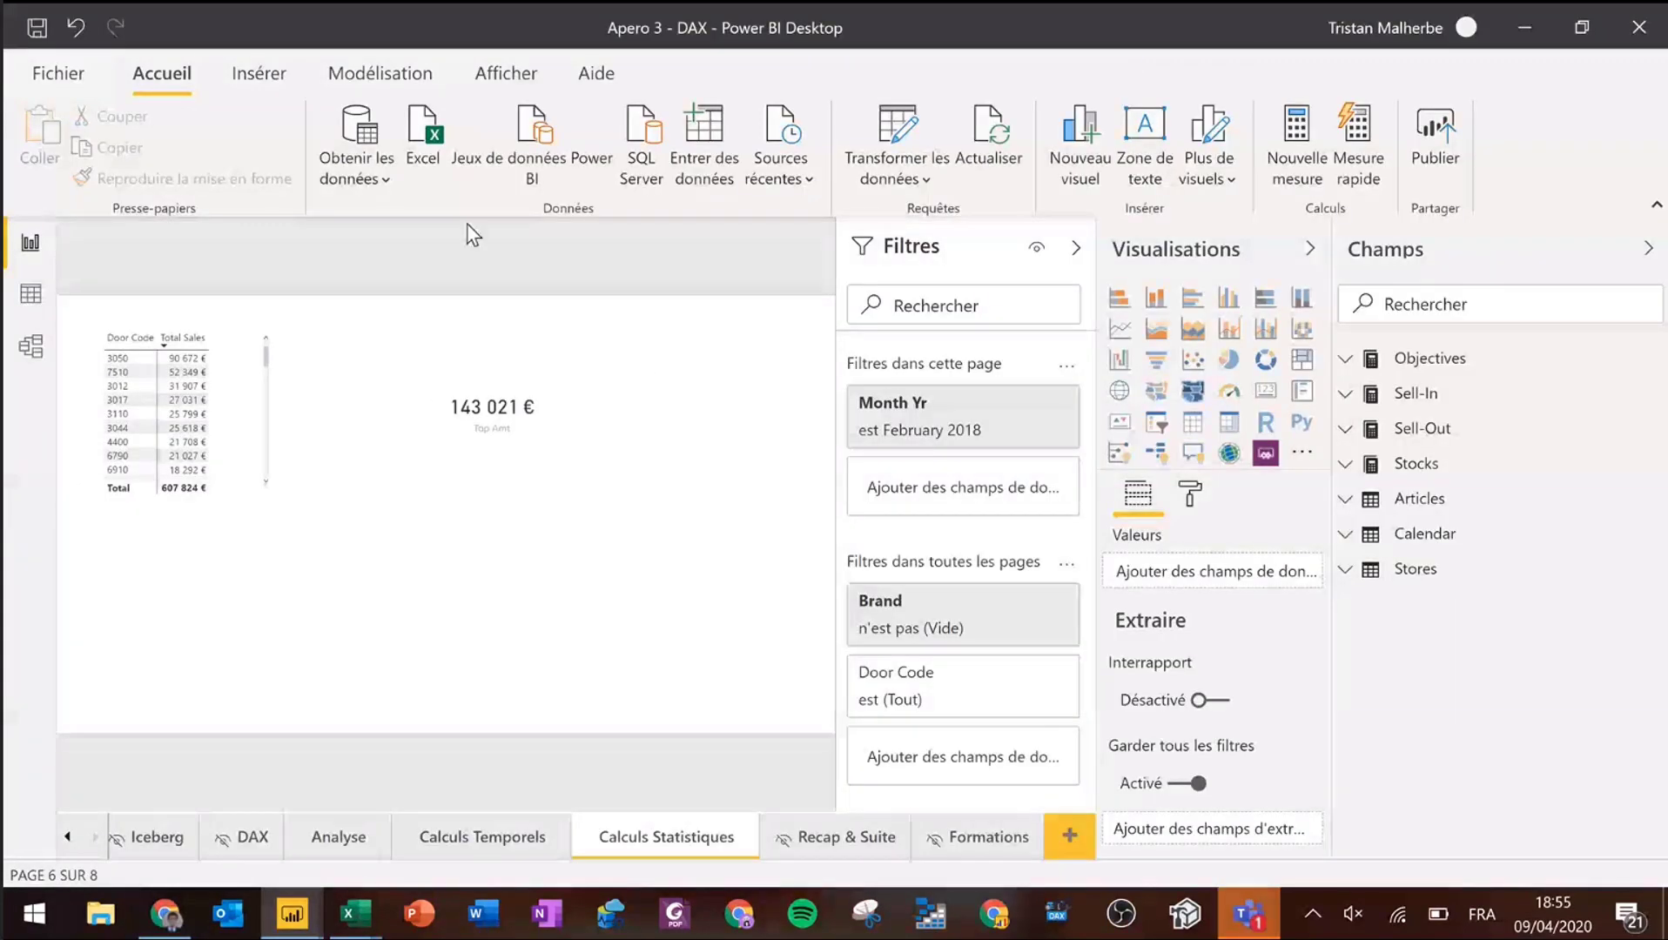
- Create a whole-number what-if parameter named Pareto with minimum 1, maximum 200 and increment 1, adding its slicer to the page
{"action": "left_click", "coordinate": [383, 75]}
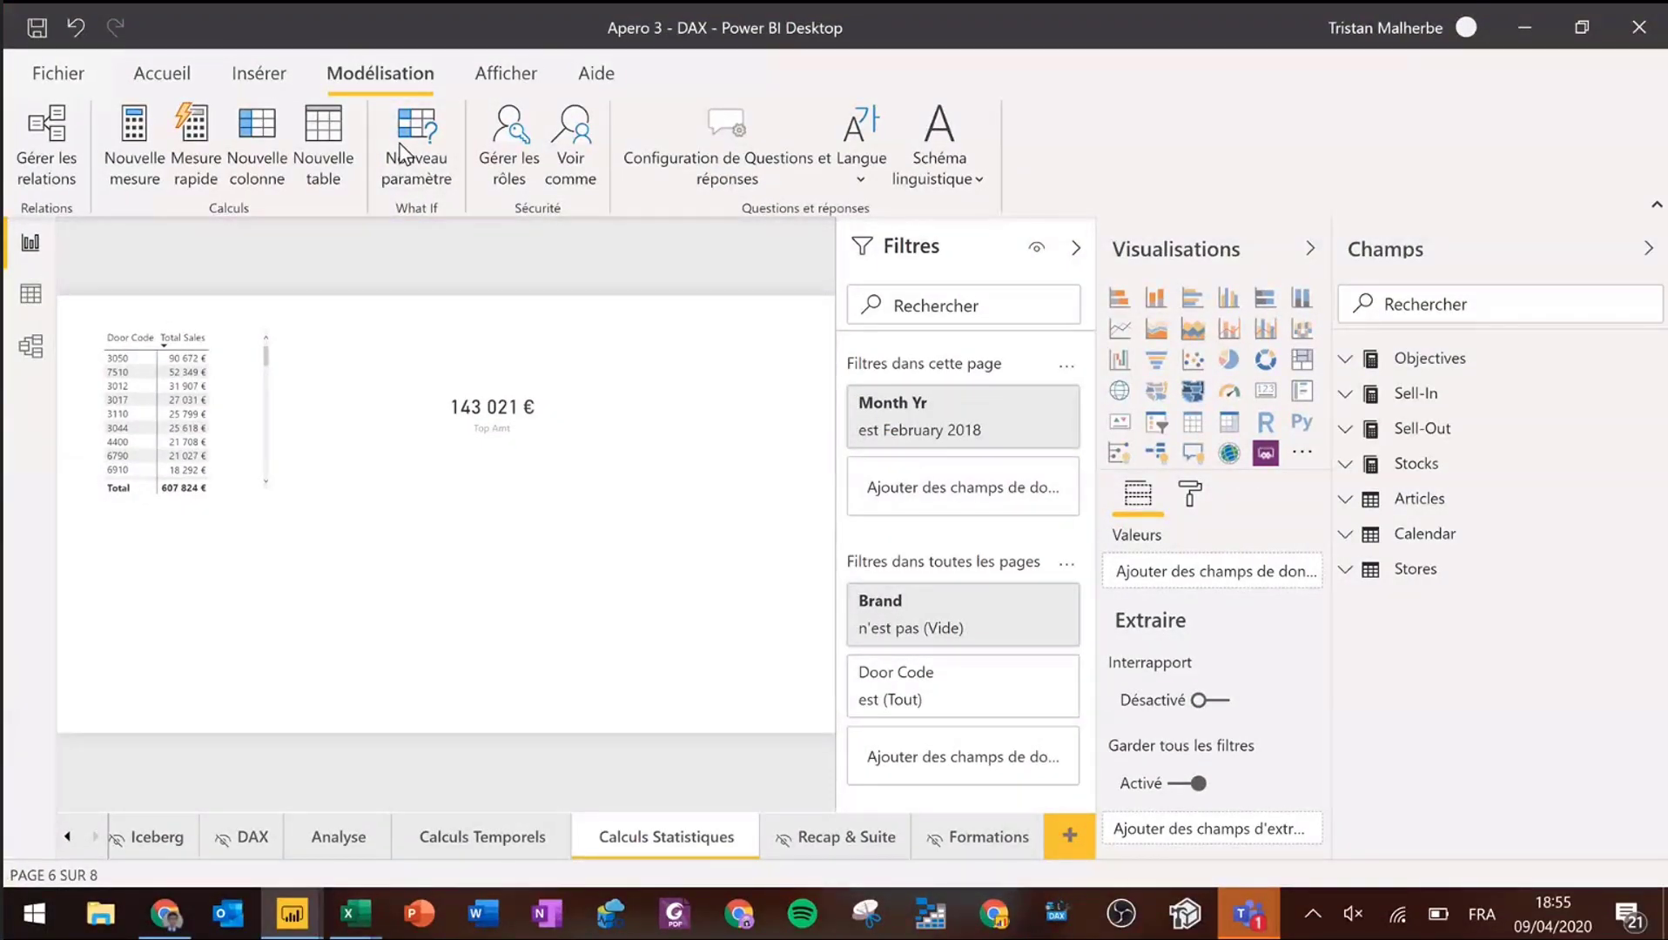
{"action": "left_click", "coordinate": [403, 155]}
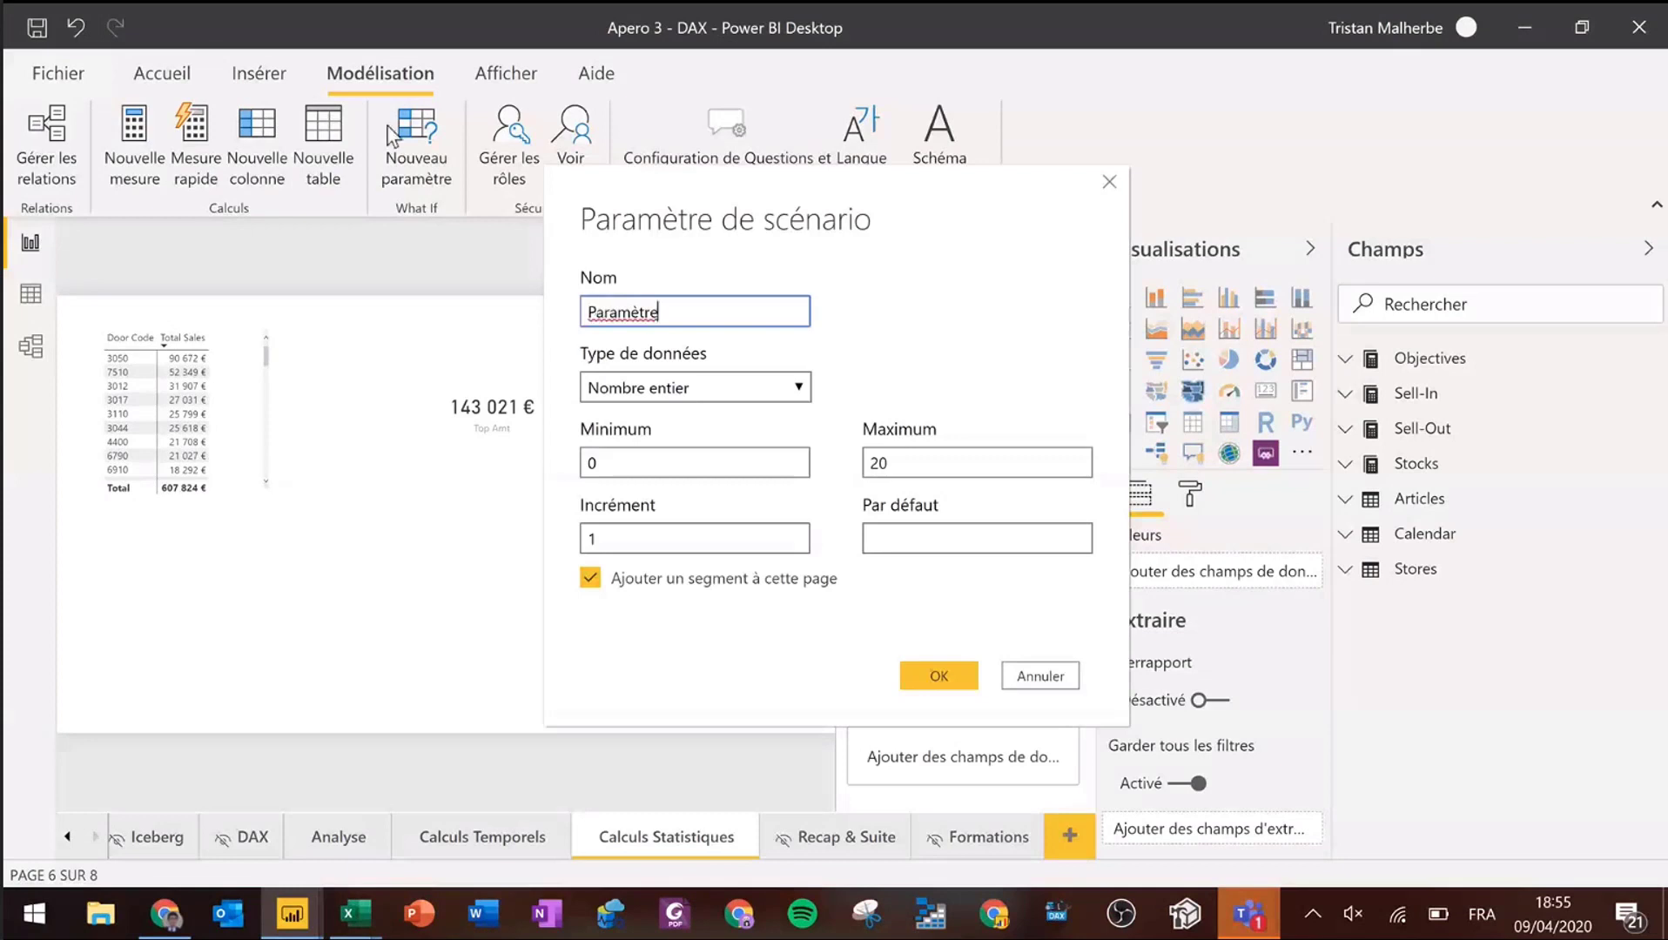
{"action": "double_click", "coordinate": [687, 304]}
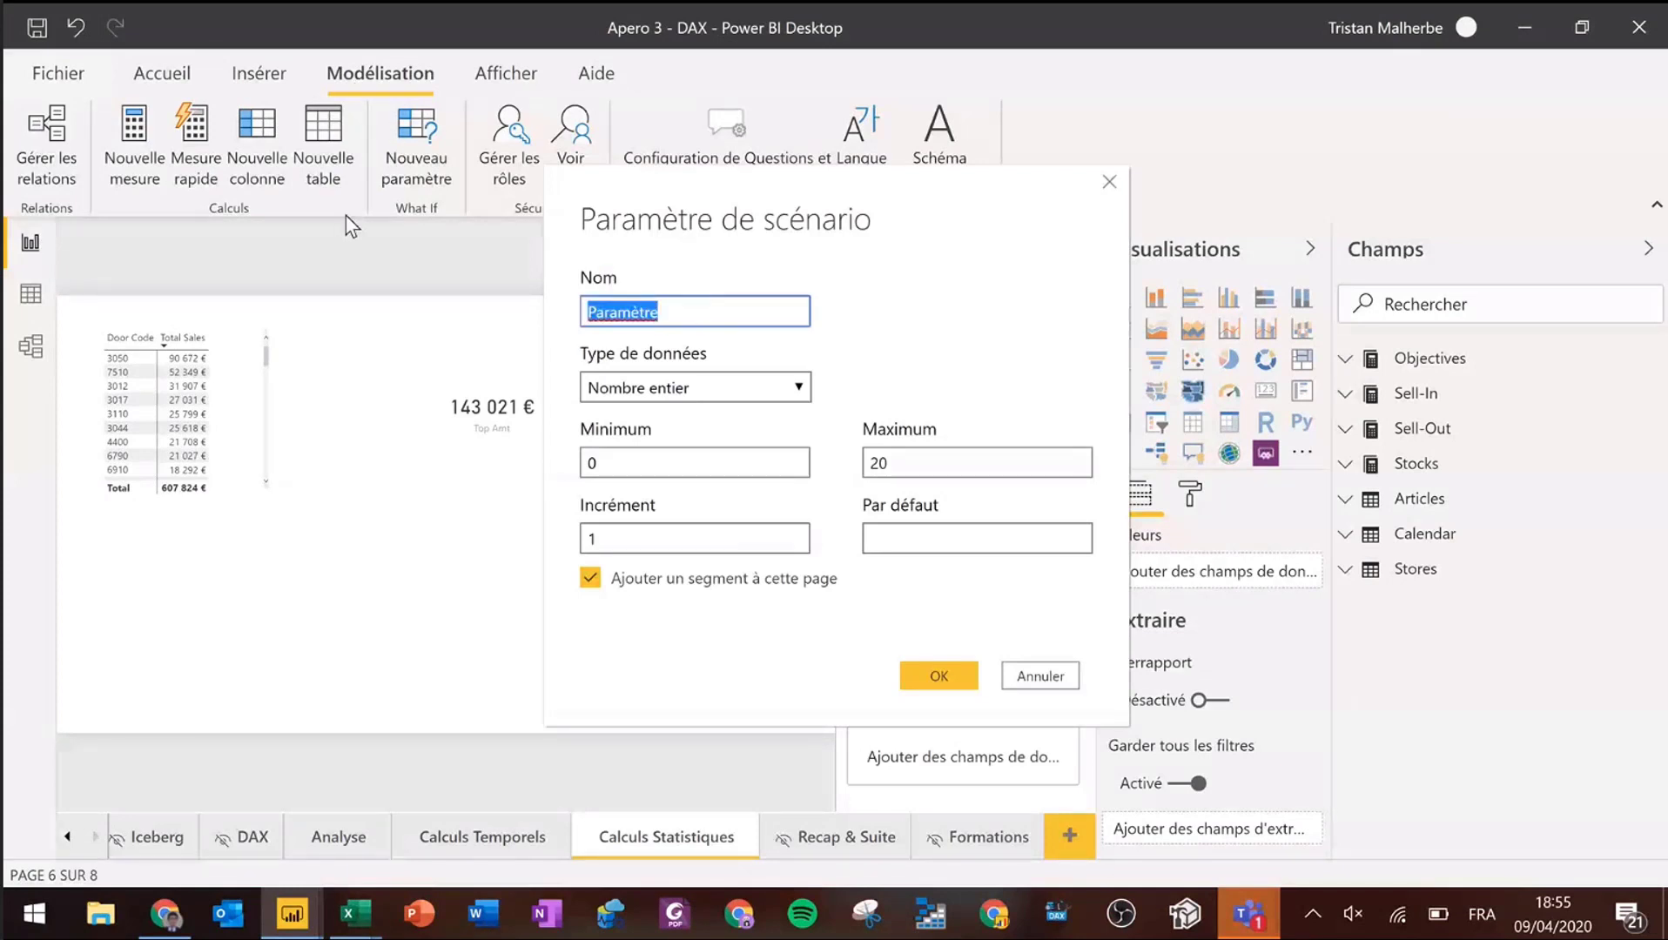
{"action": "type", "text": "Pareto"}
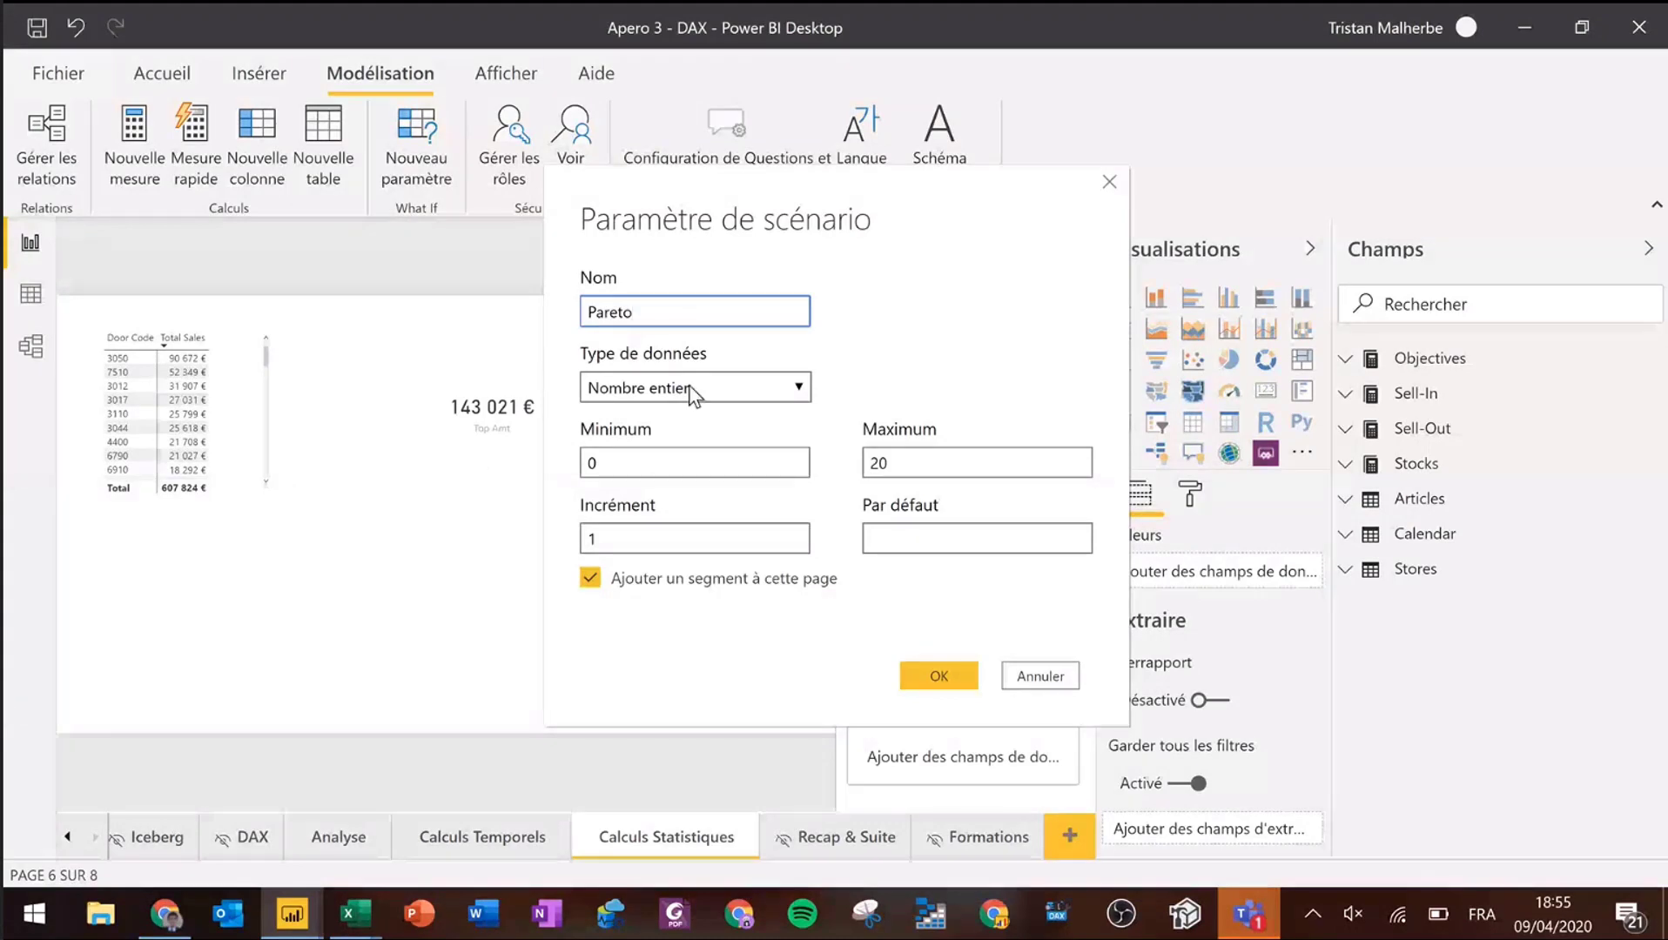
{"action": "left_click_drag", "start_coordinate": [613, 463], "coordinate": [562, 462]}
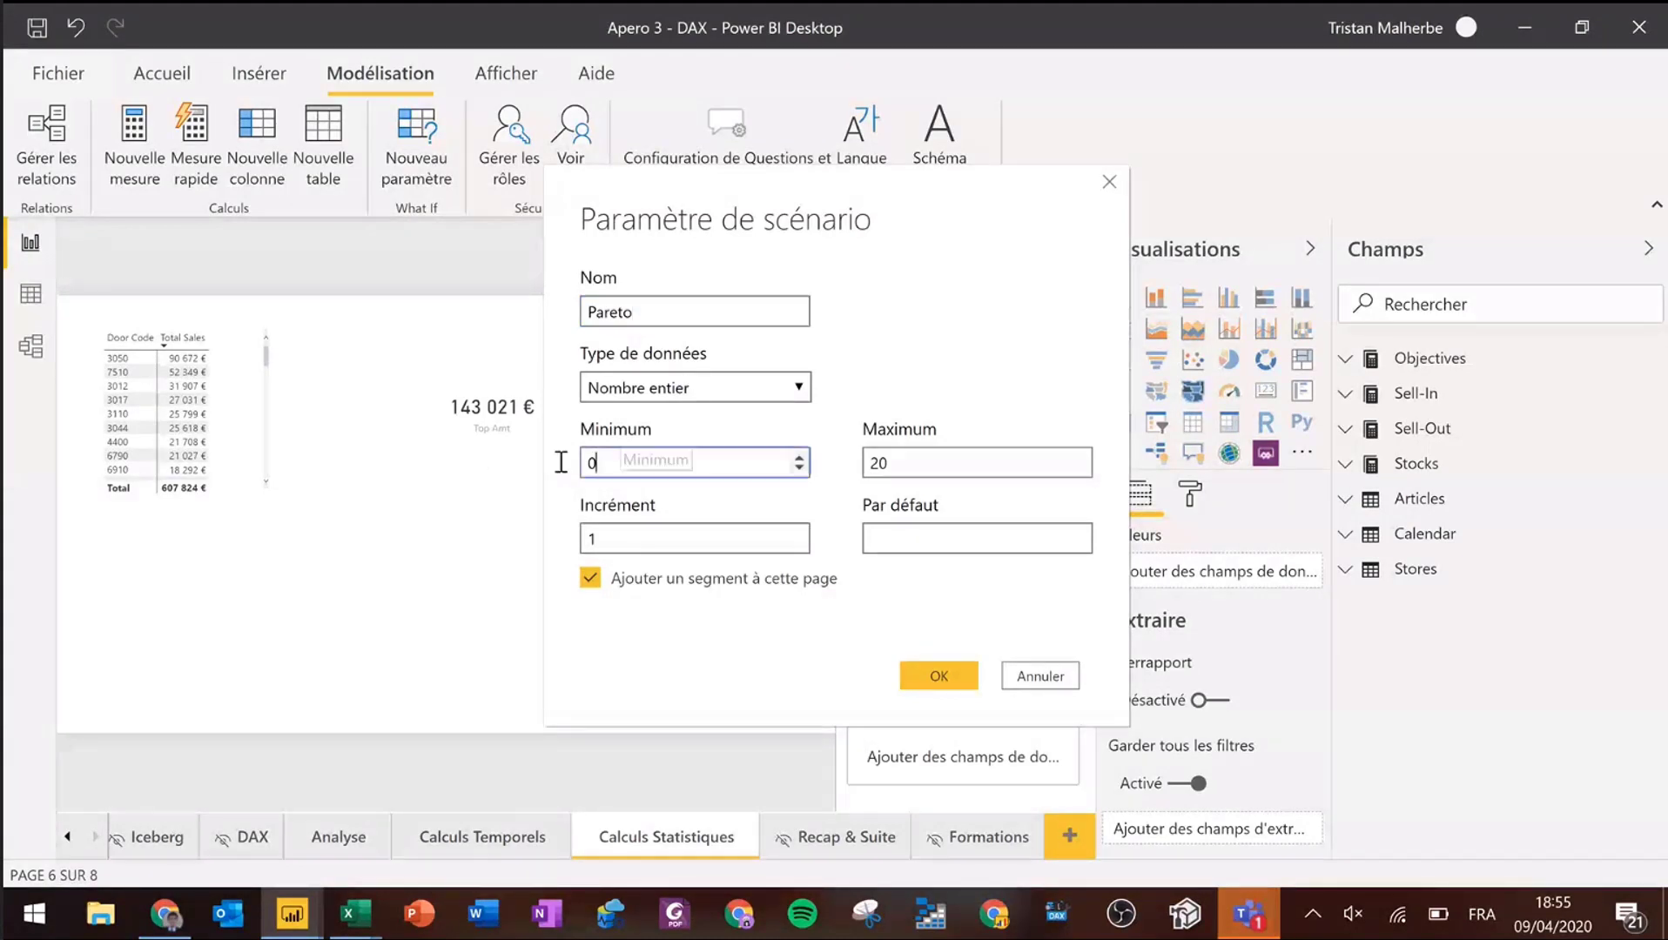
{"action": "type", "text": "1"}
{"action": "key", "text": "Tab"}
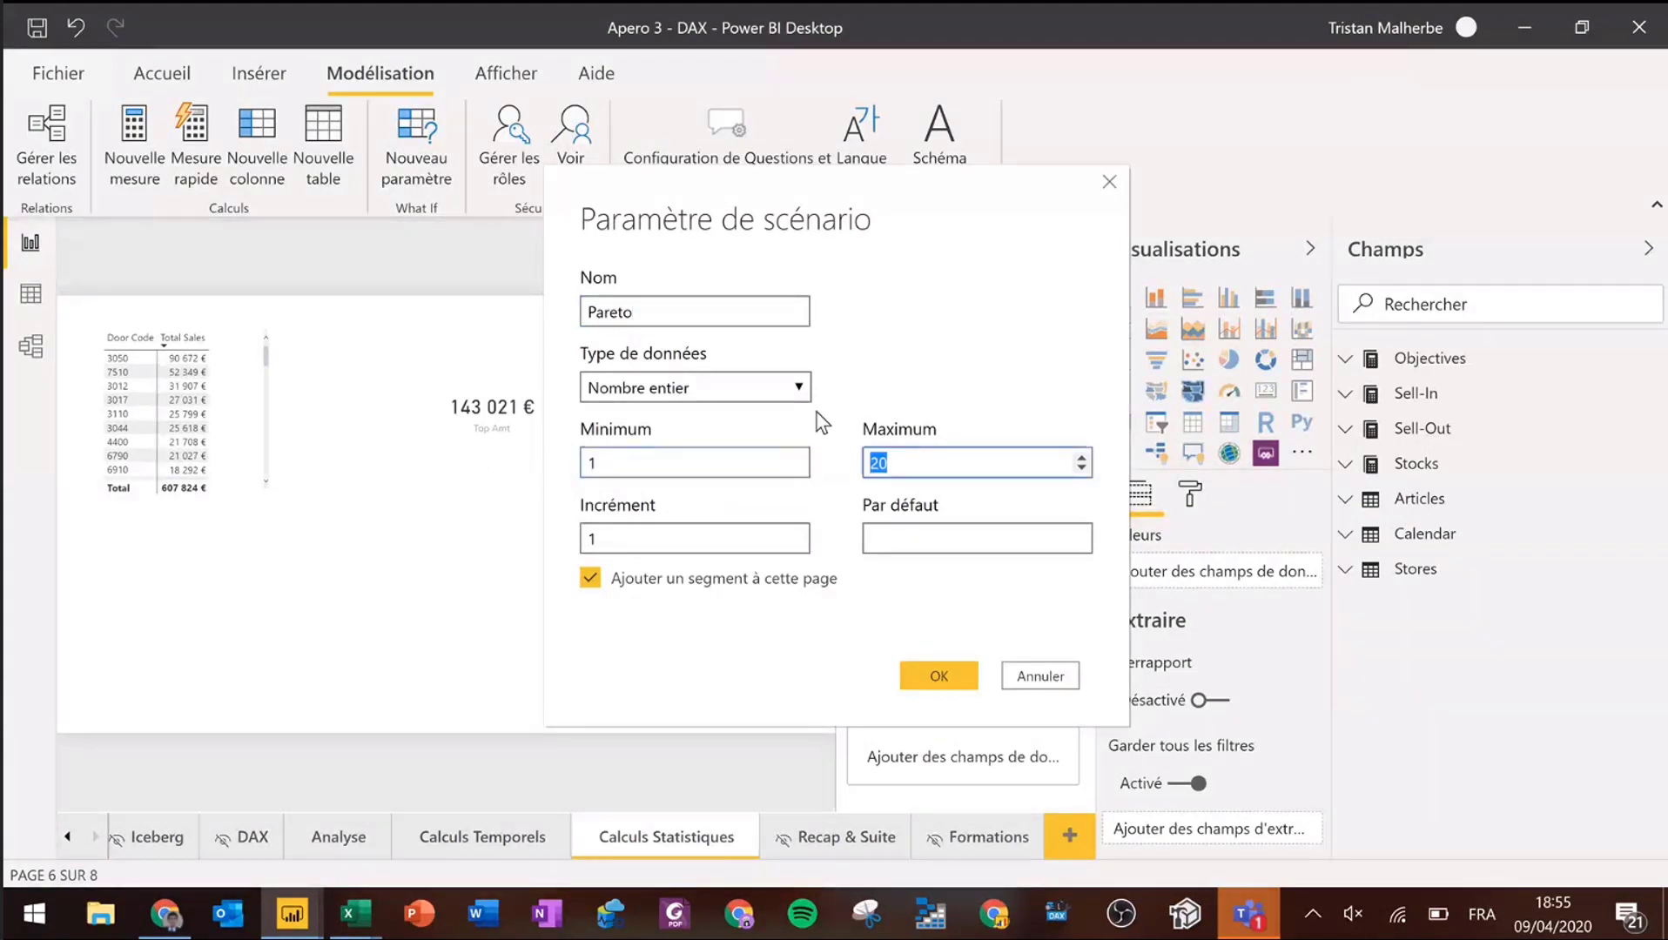
{"action": "type", "text": "200"}
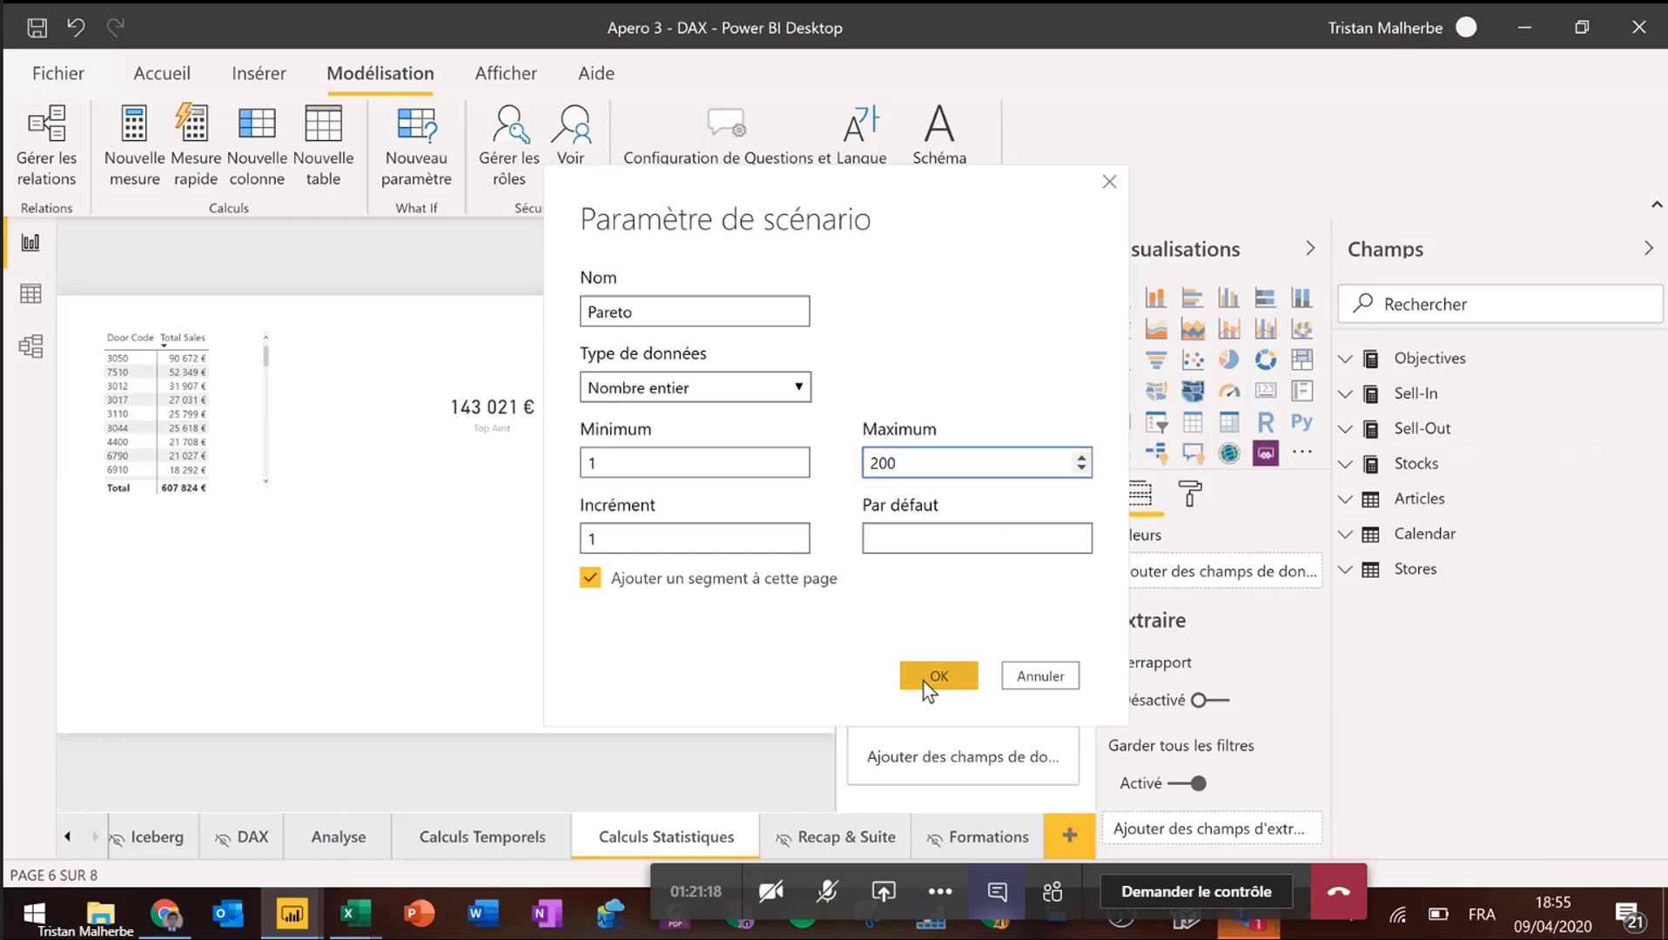
{"action": "left_click", "coordinate": [928, 680]}
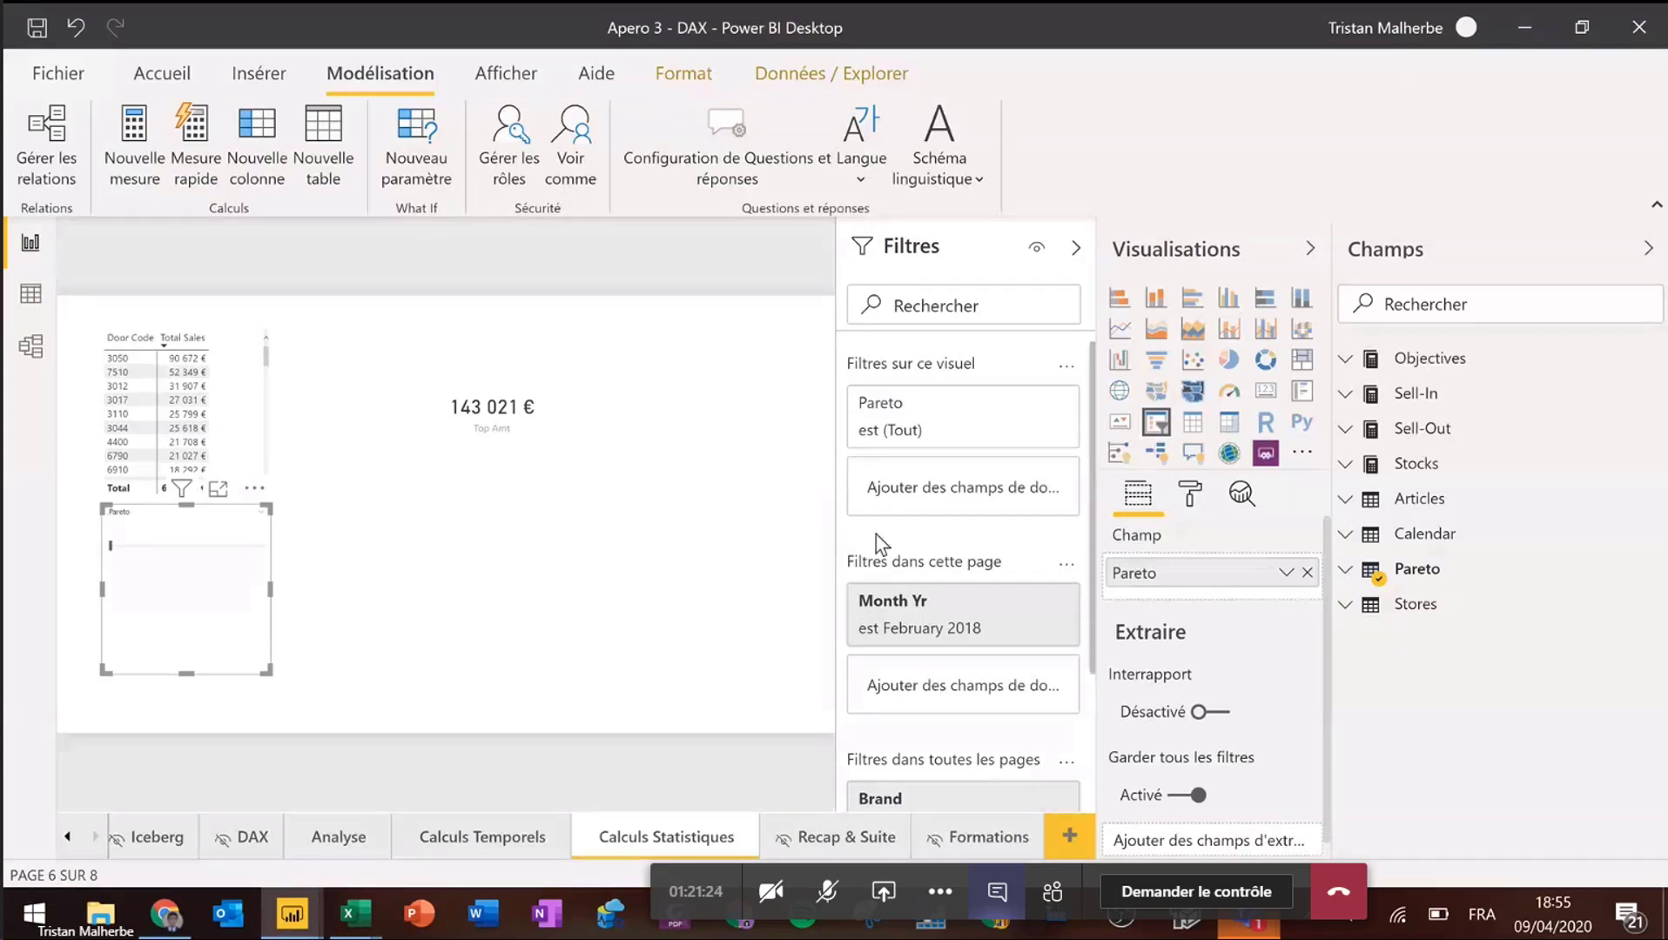
- Examine the Pareto table's GENERATESERIES formula and its rows in the data view
{"action": "left_click", "coordinate": [1380, 568]}
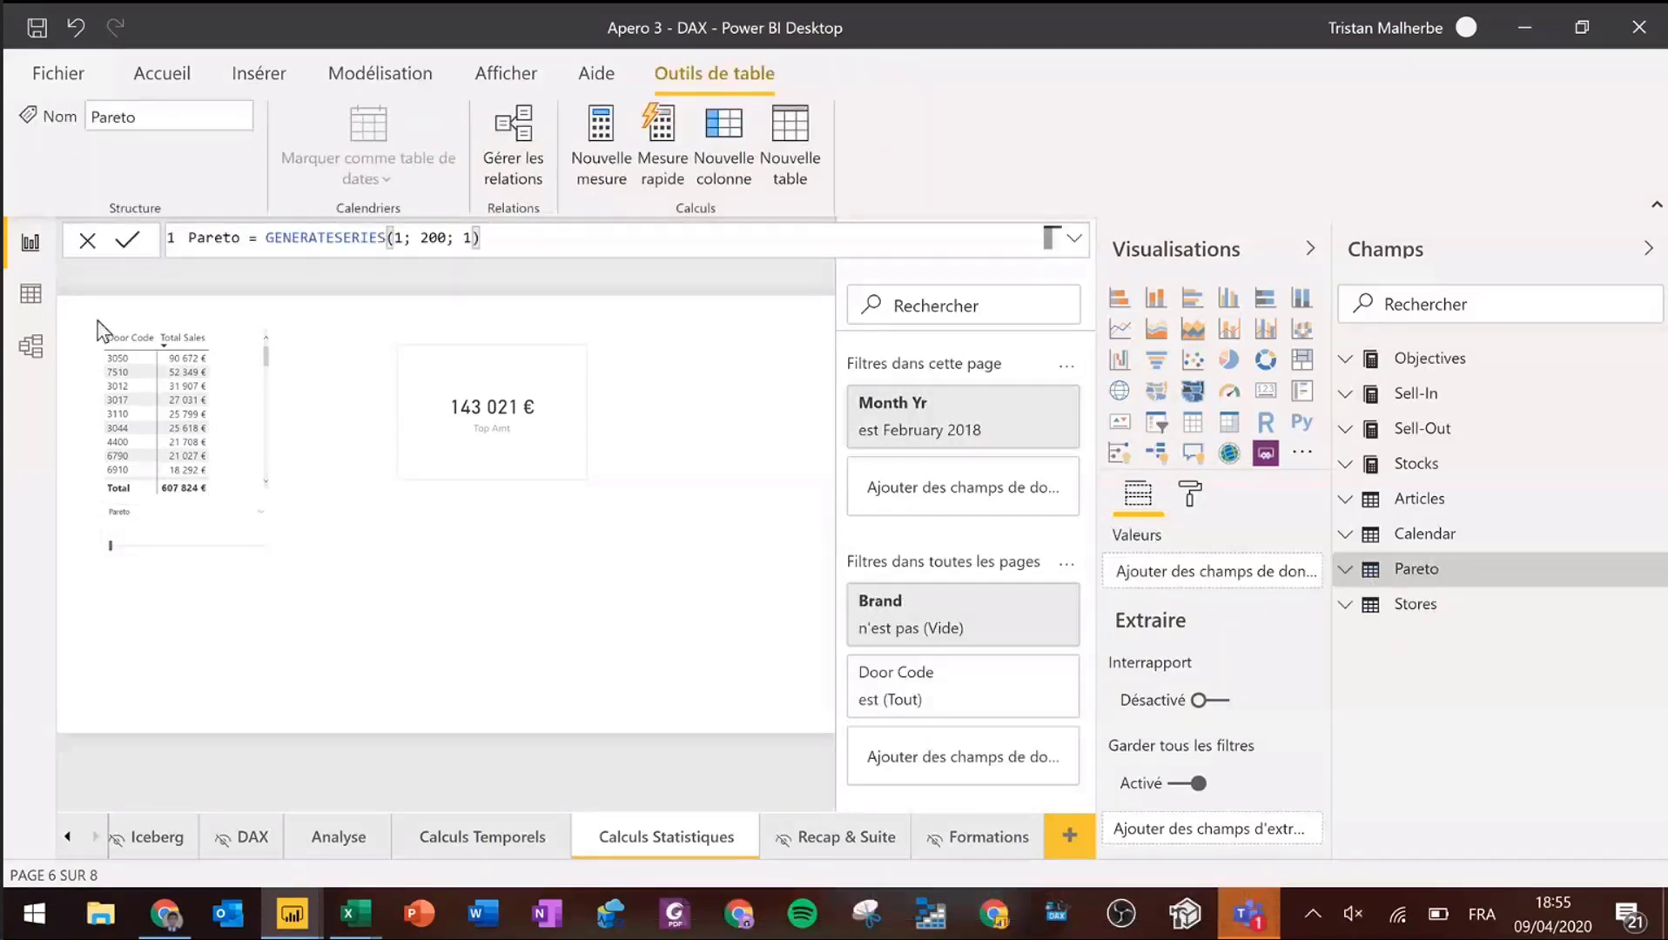
{"action": "left_click", "coordinate": [31, 293]}
{"action": "left_click", "coordinate": [1525, 430]}
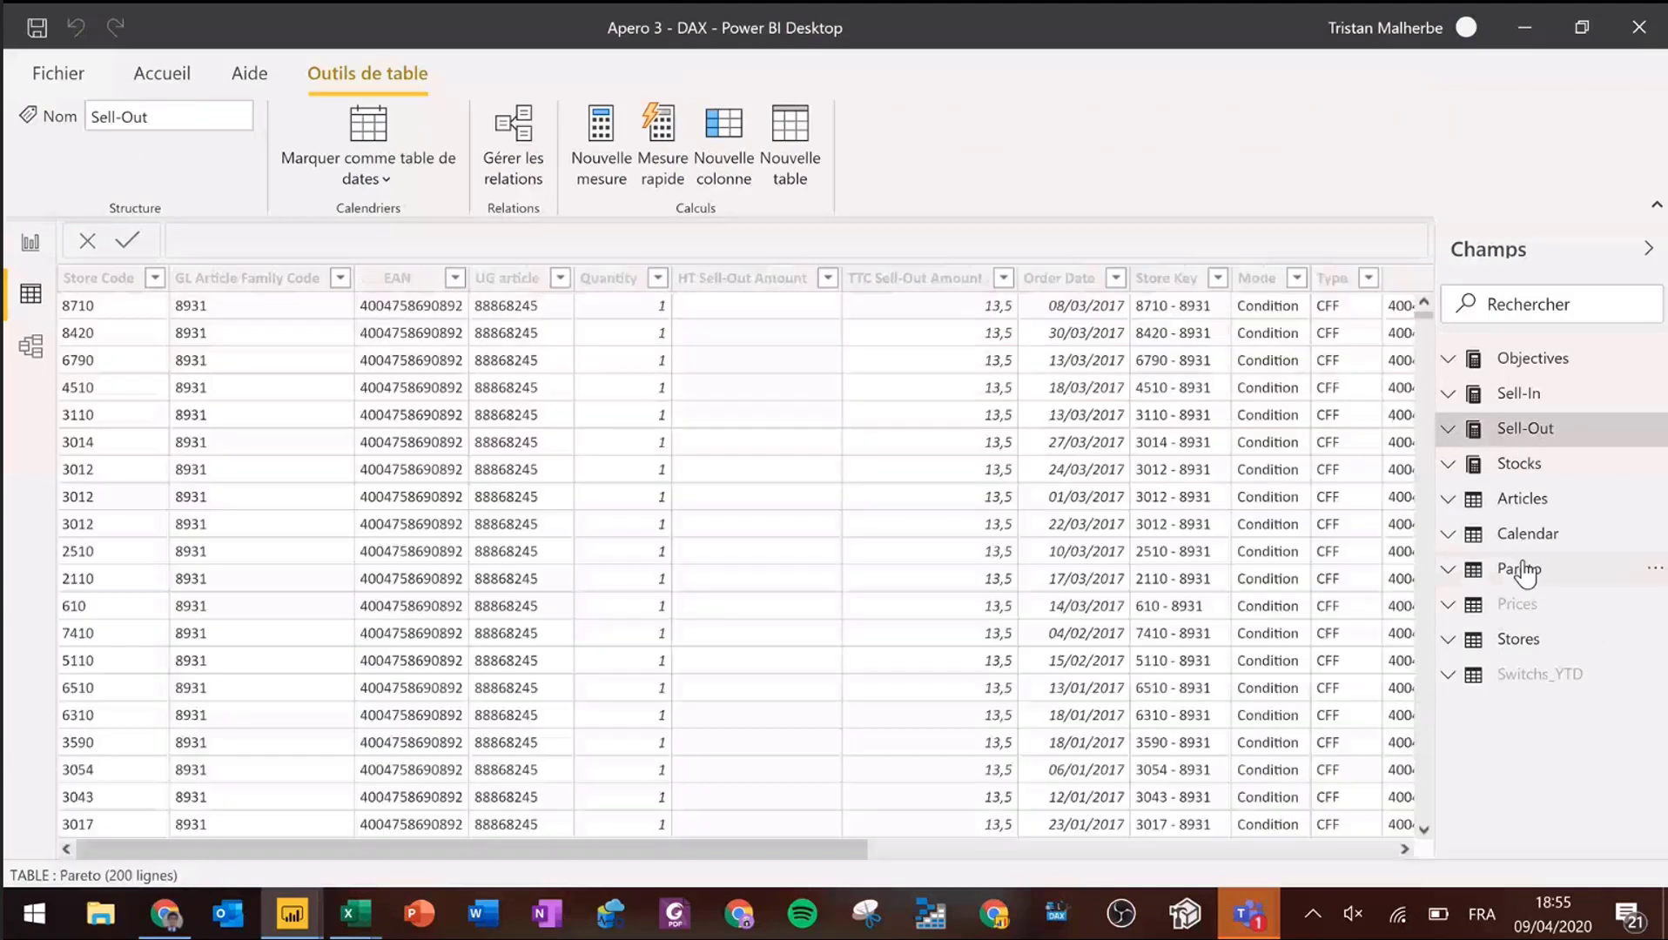
{"action": "left_click", "coordinate": [1519, 568]}
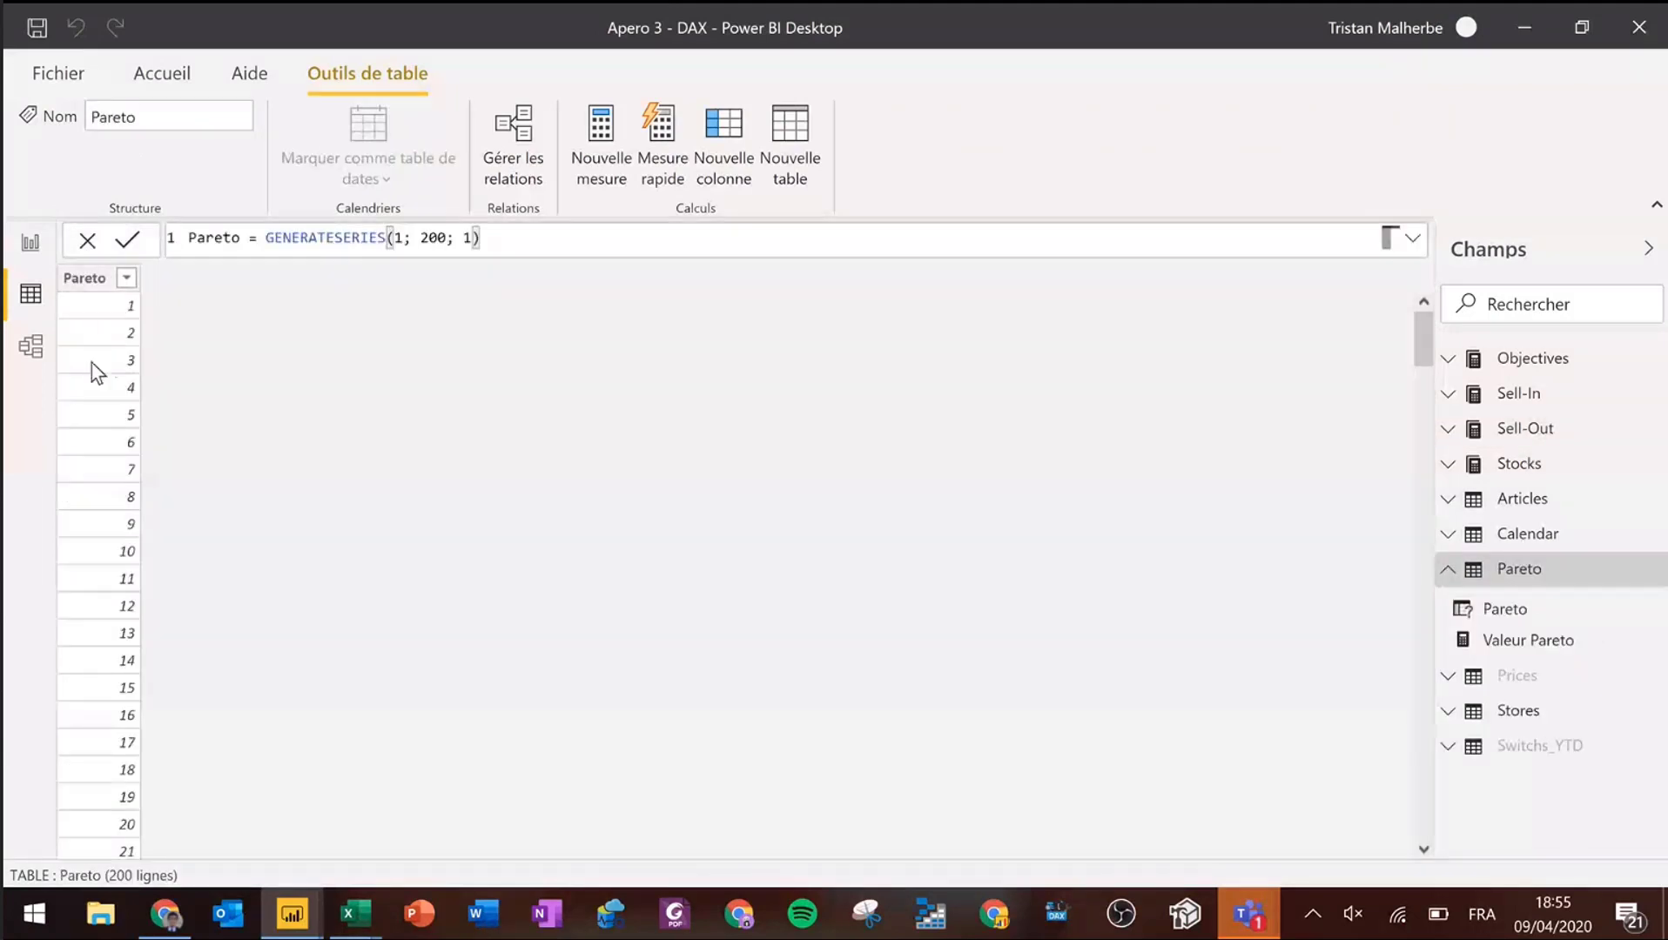
- Inspect the generated values in the Pareto column alongside its formula, and return to the report page
{"action": "left_click", "coordinate": [87, 281]}
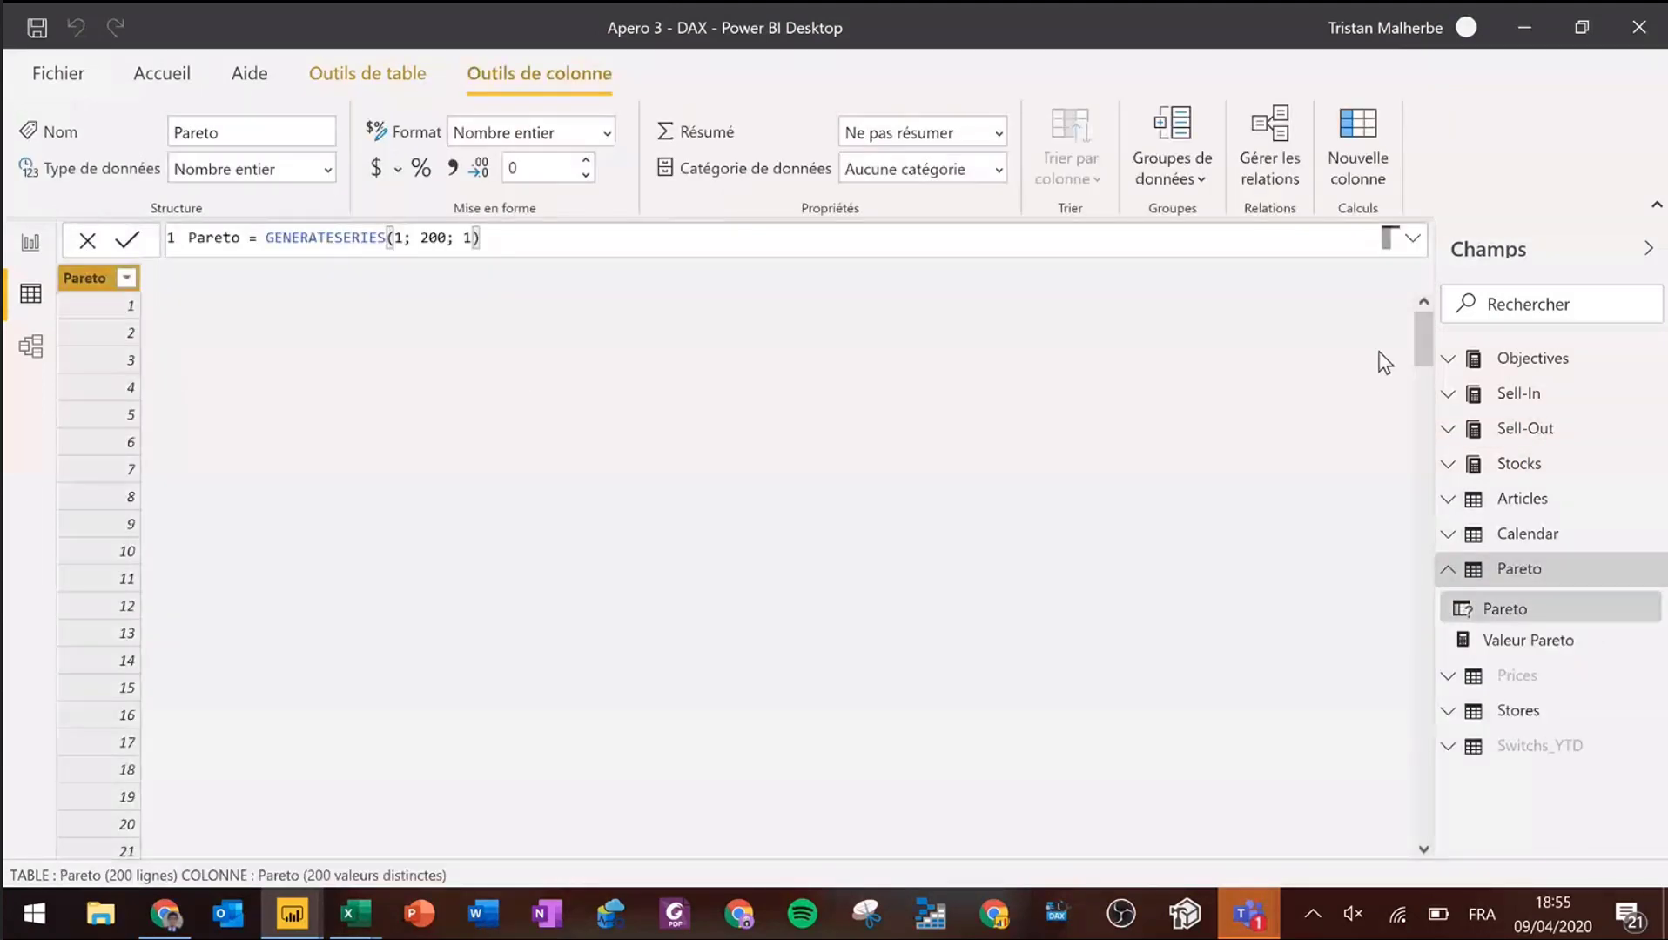
{"action": "mouse_move", "coordinate": [1420, 325]}
{"action": "left_mouse_down"}
{"action": "mouse_move", "coordinate": [1415, 840]}
{"action": "mouse_move", "coordinate": [1401, 343]}
{"action": "left_mouse_up"}
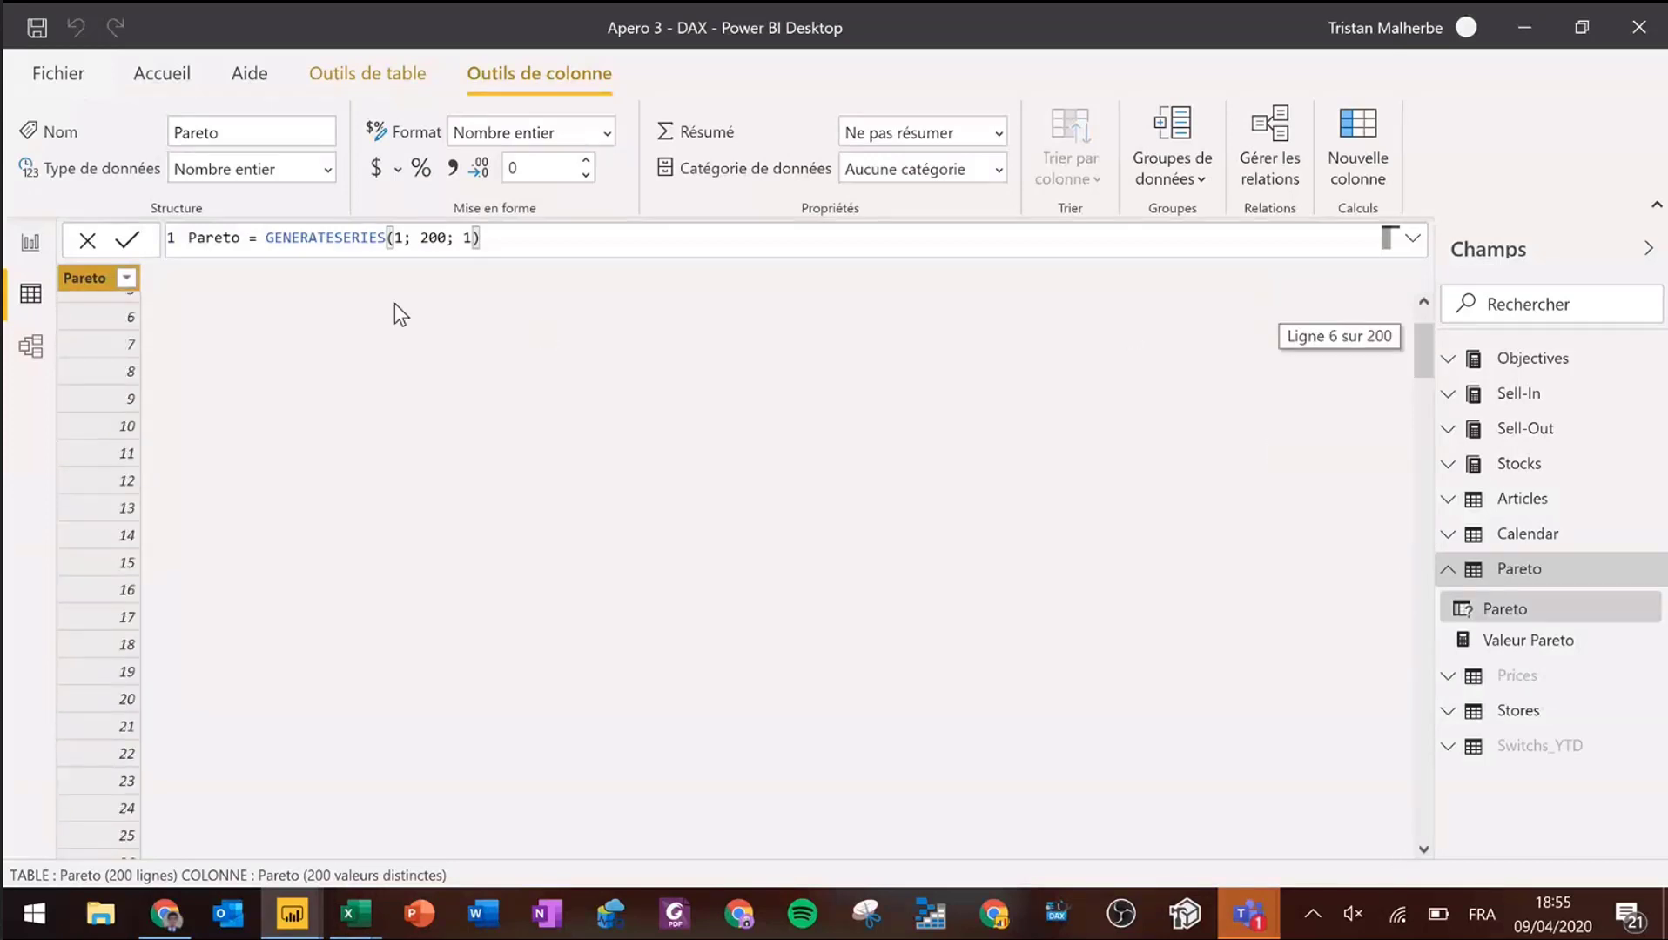
{"action": "left_click", "coordinate": [488, 242]}
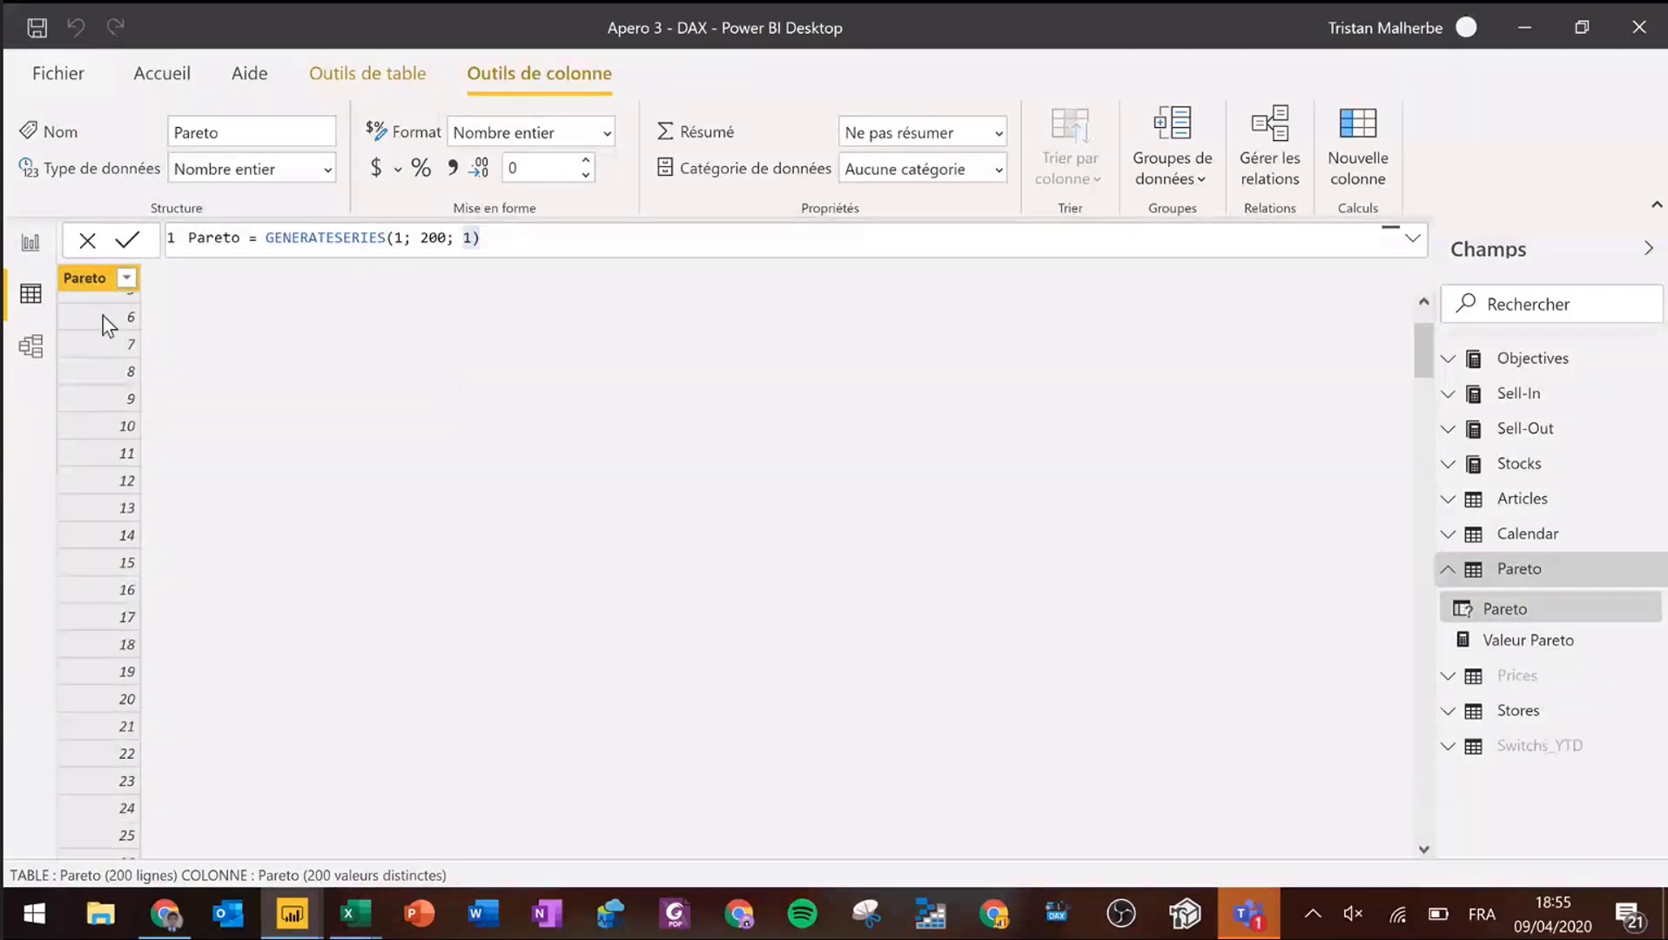
{"action": "left_click", "coordinate": [31, 245]}
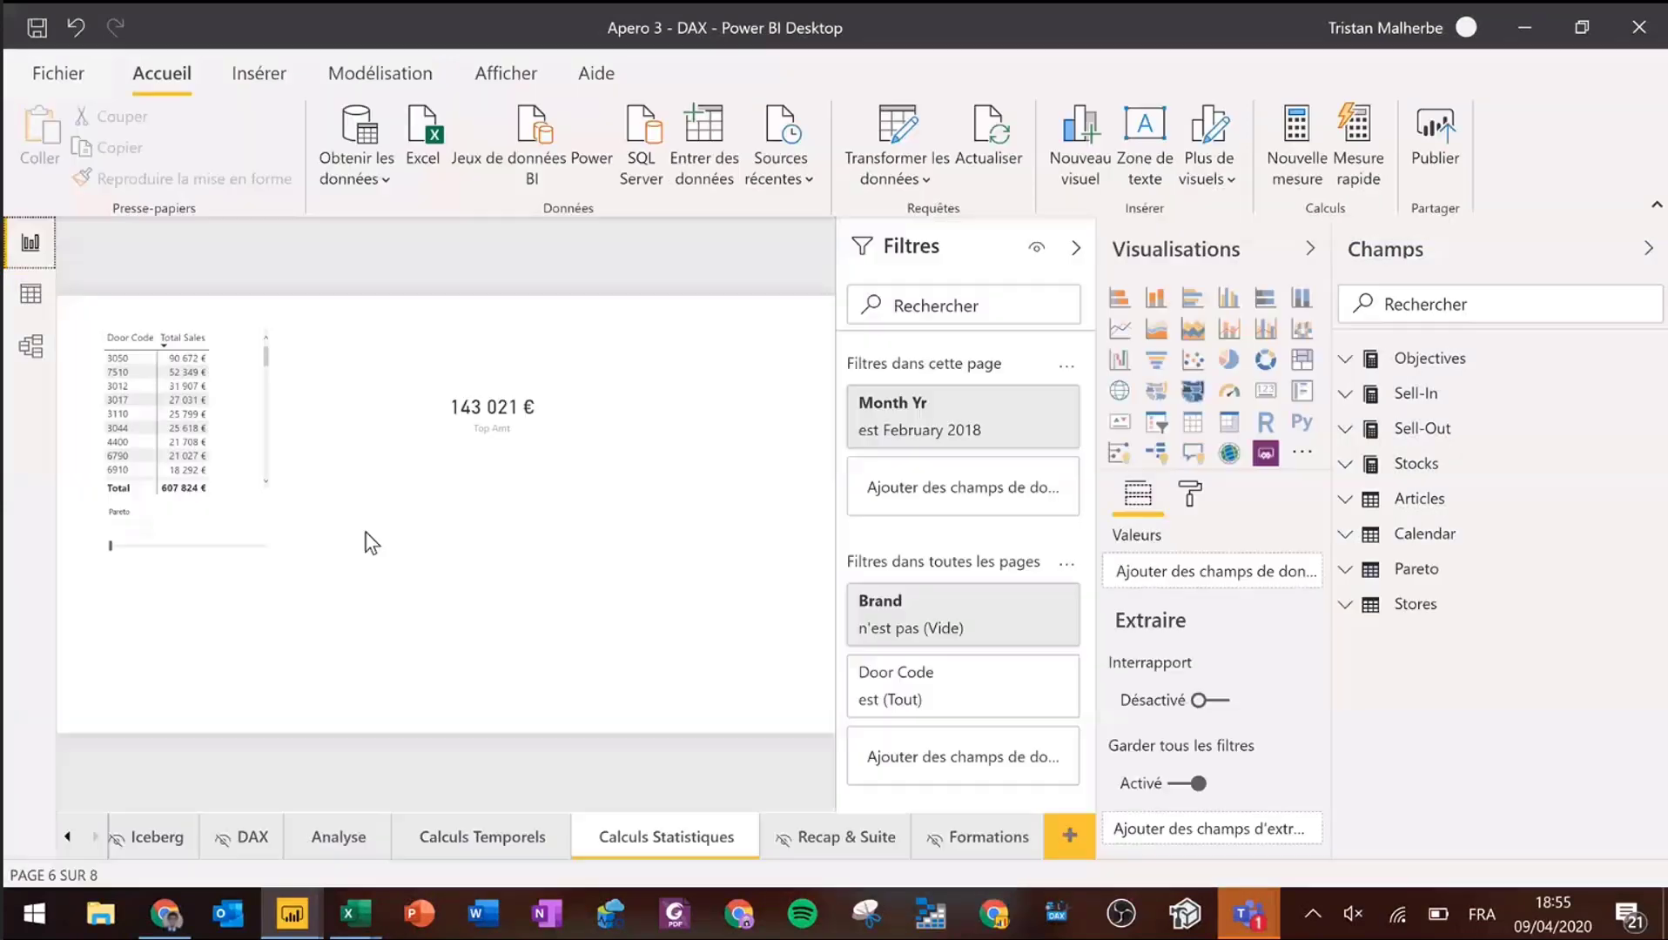
- Collapse the filters and visualizations panes to widen the canvas, and set the Pareto slicer to 67
{"action": "left_click", "coordinate": [1076, 253]}
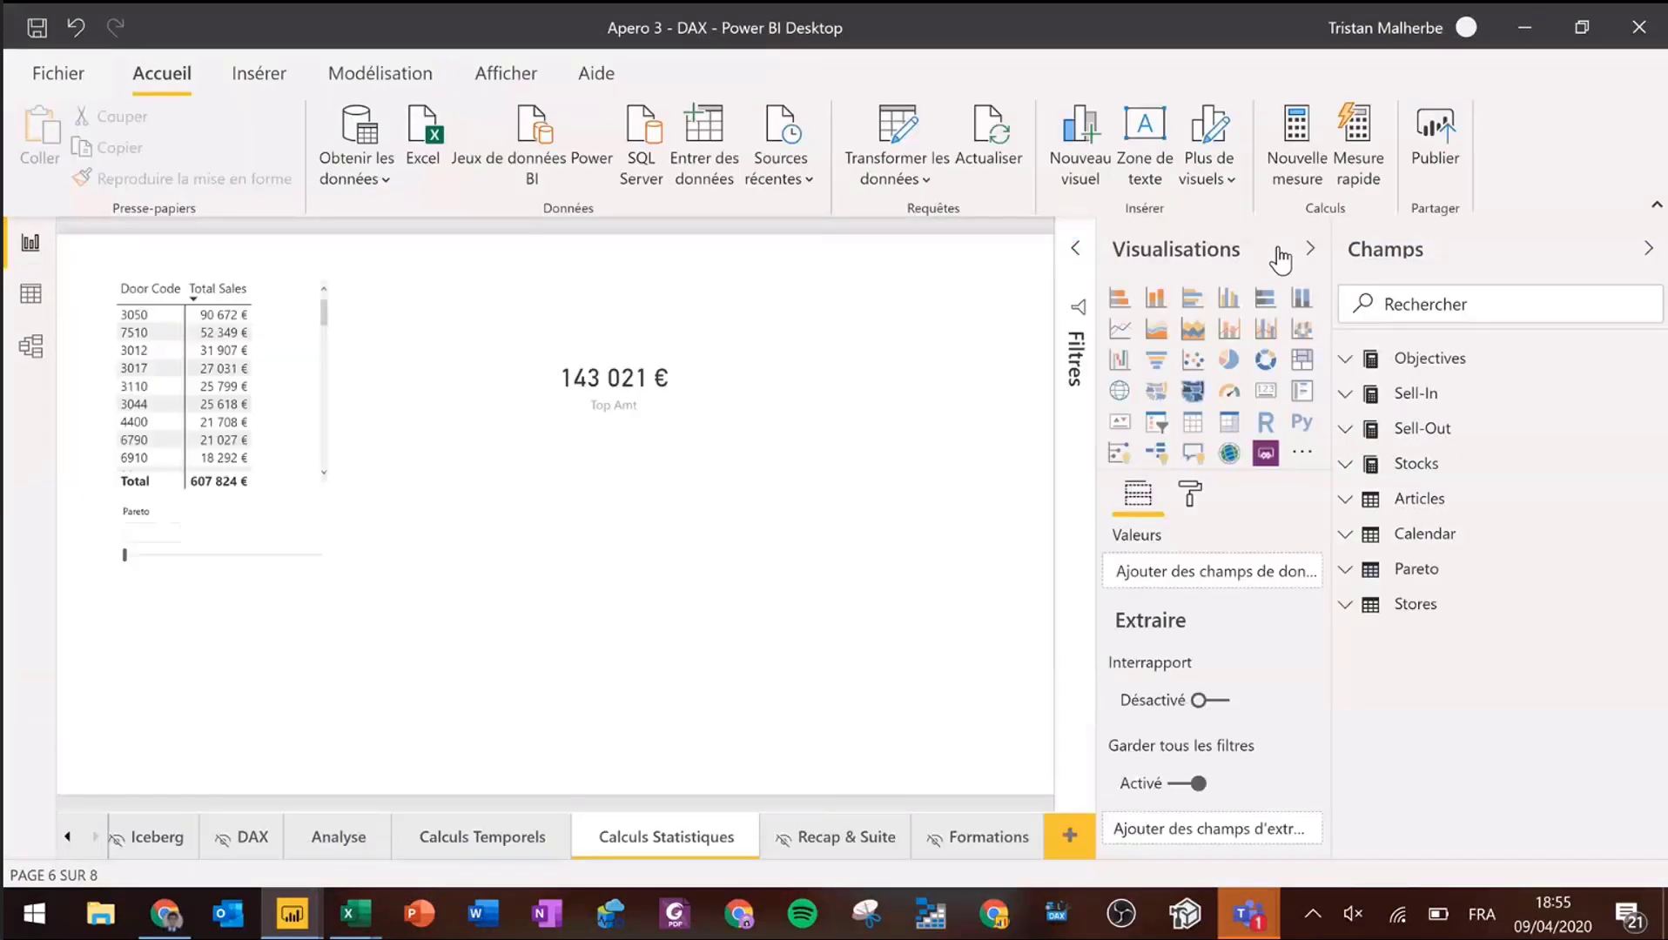
{"action": "left_click", "coordinate": [1310, 249]}
{"action": "left_click", "coordinate": [291, 540]}
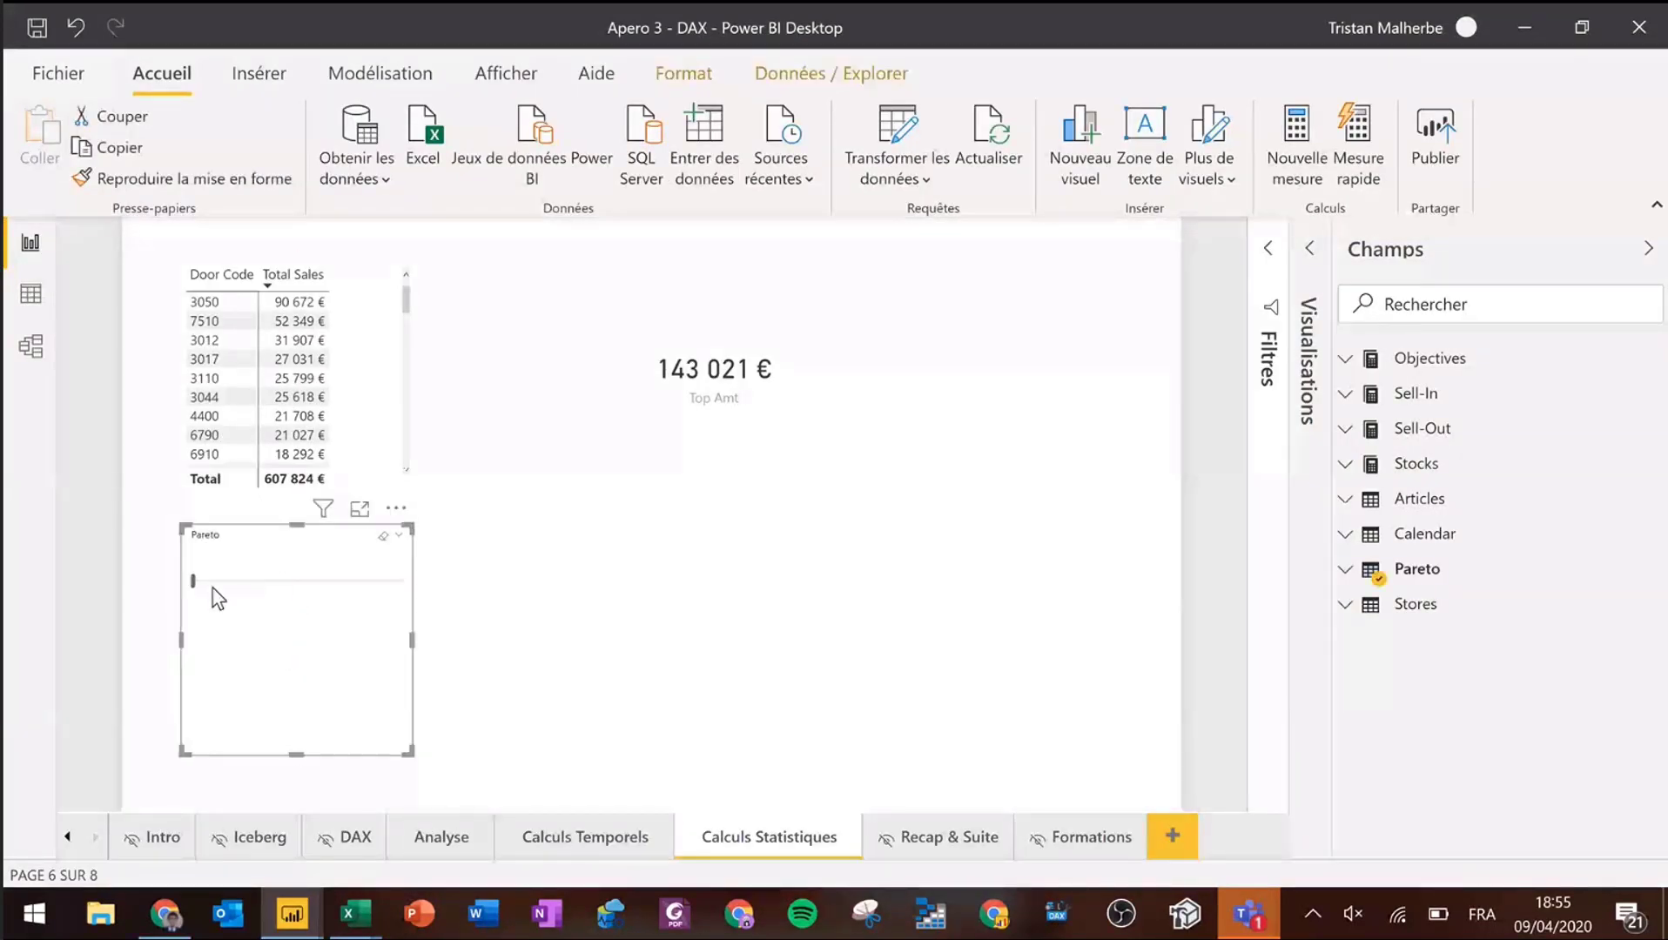
{"action": "left_click_drag", "start_coordinate": [193, 581], "coordinate": [259, 581]}
- Add 5 as the alternate result in the Valeur Pareto measure: SELECTEDVALUE('Pareto'[Pareto] ; 5)
{"action": "left_click", "coordinate": [1347, 575]}
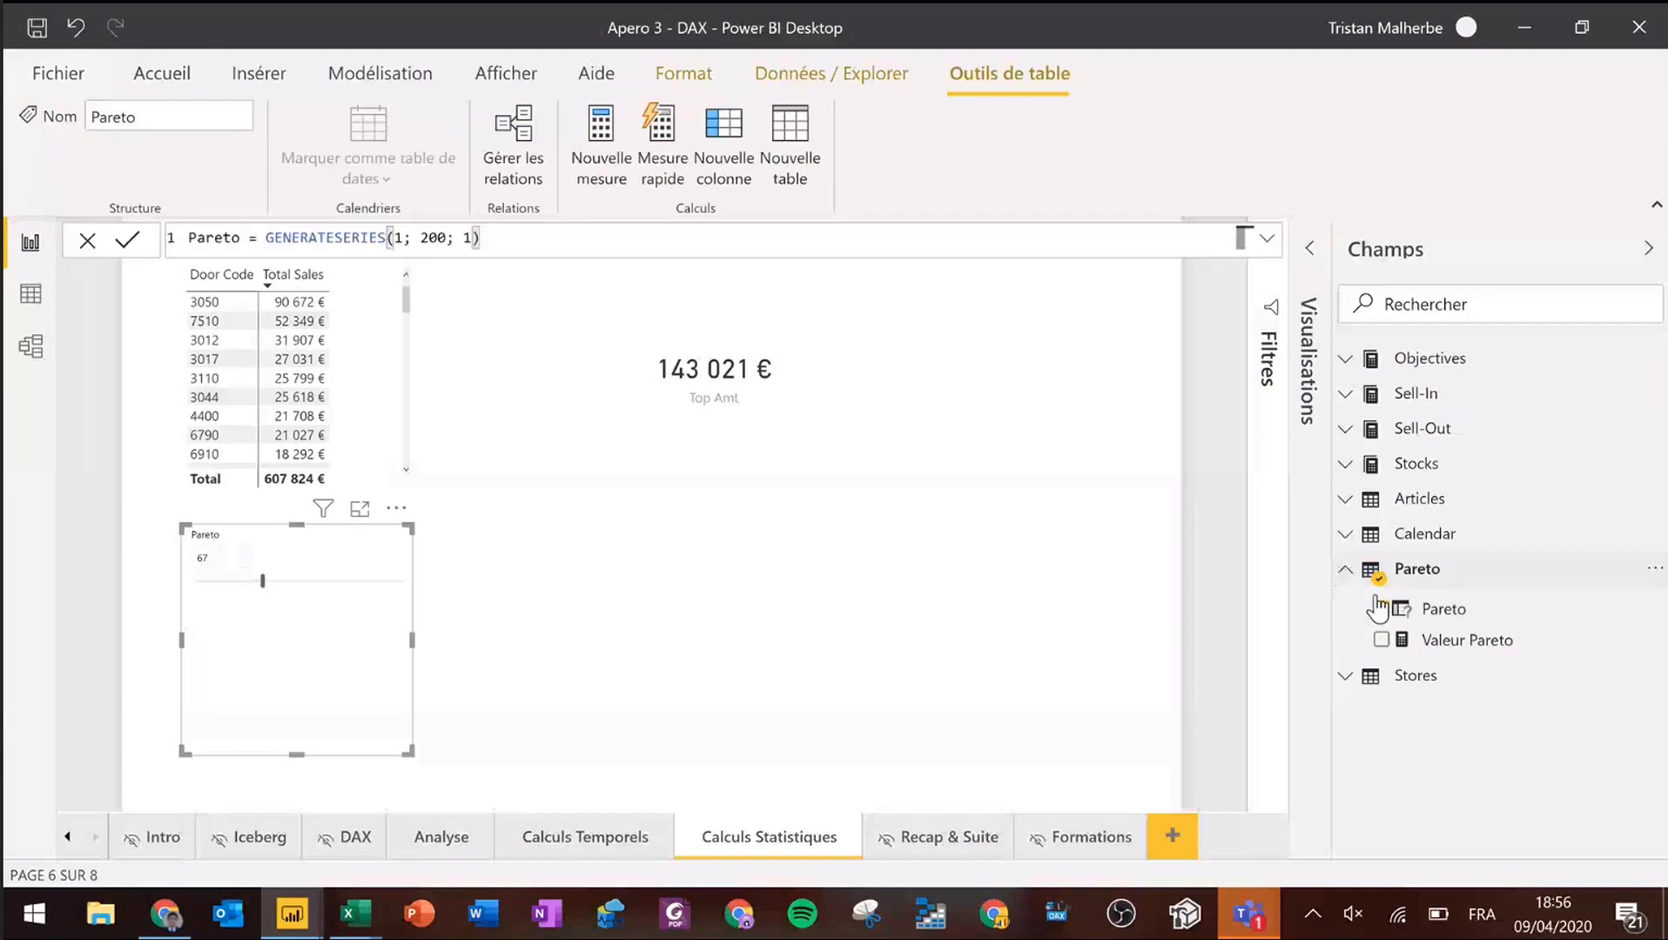
{"action": "left_click", "coordinate": [1489, 651]}
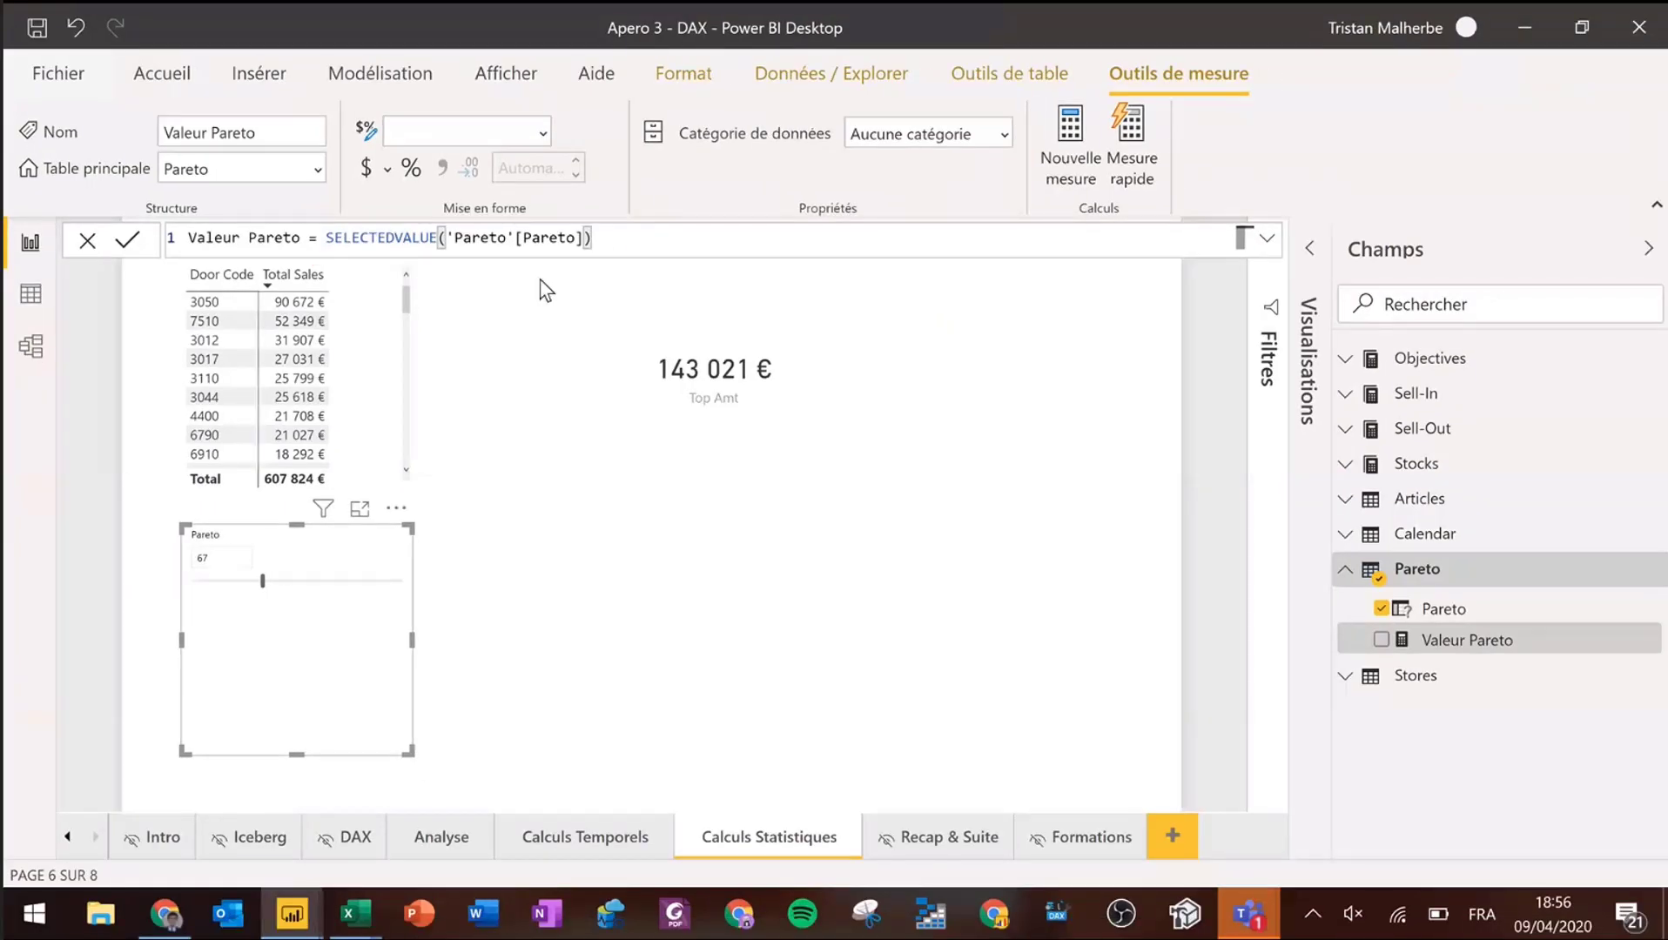
{"action": "key", "text": "BackSpace"}
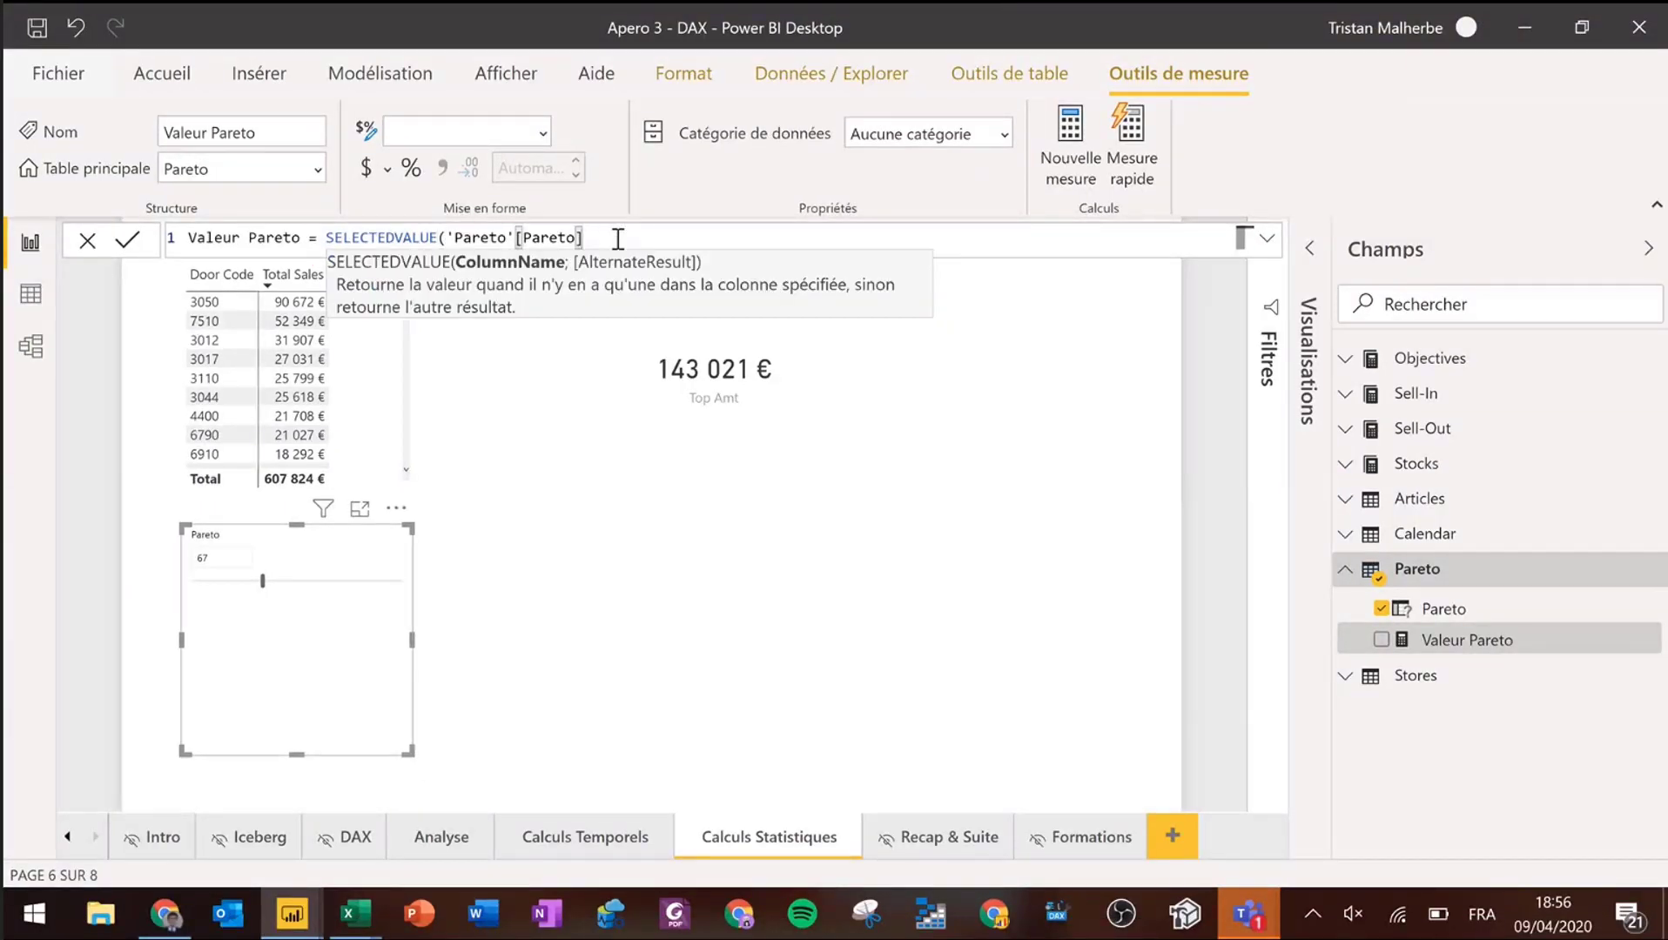
{"action": "type", "text": "."}
{"action": "key", "text": "BackSpace"}
{"action": "key", "text": "BackSpace"}
{"action": "type", "text": "; "}
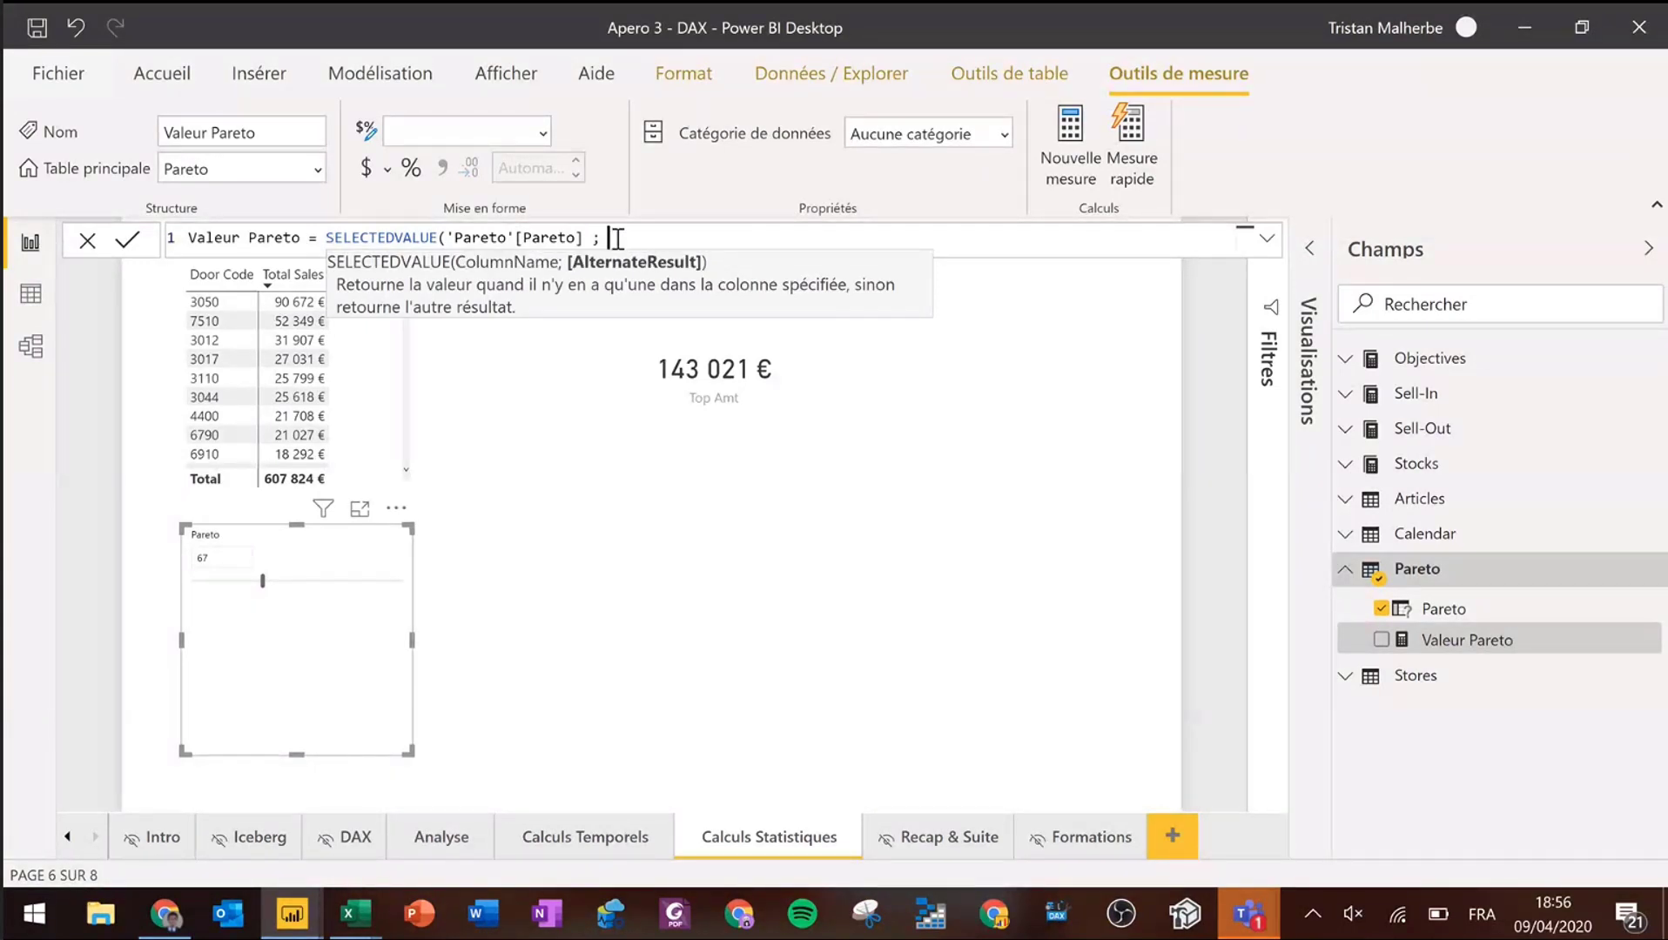
{"action": "type", "text": "5)"}
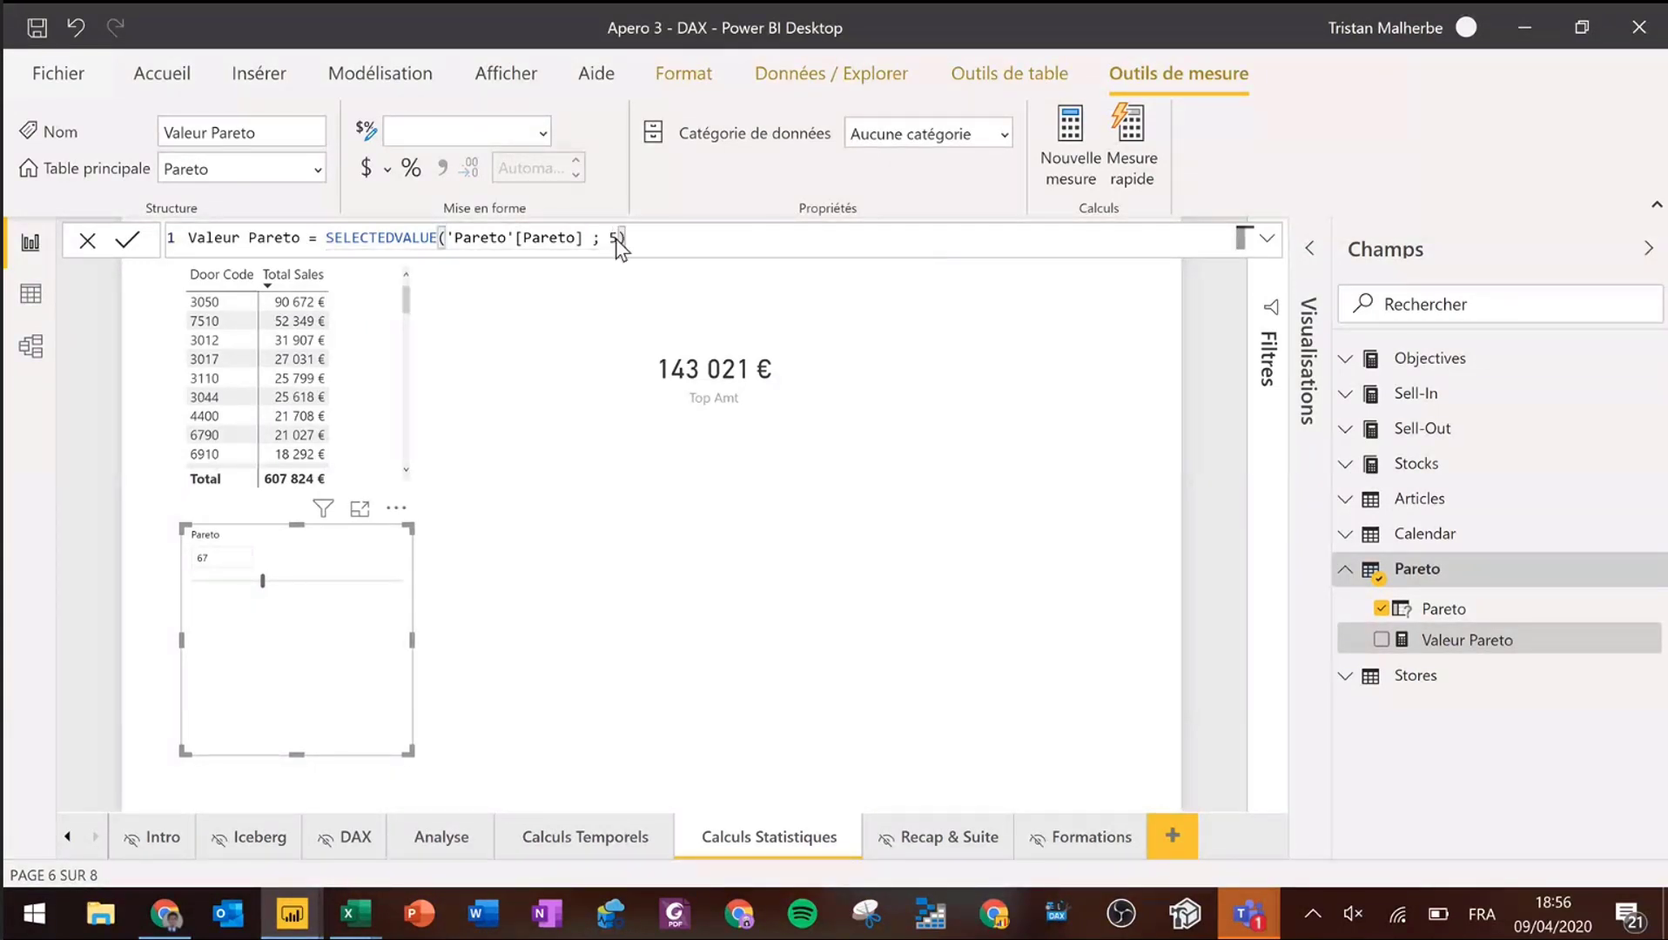
{"action": "key", "text": "Return"}
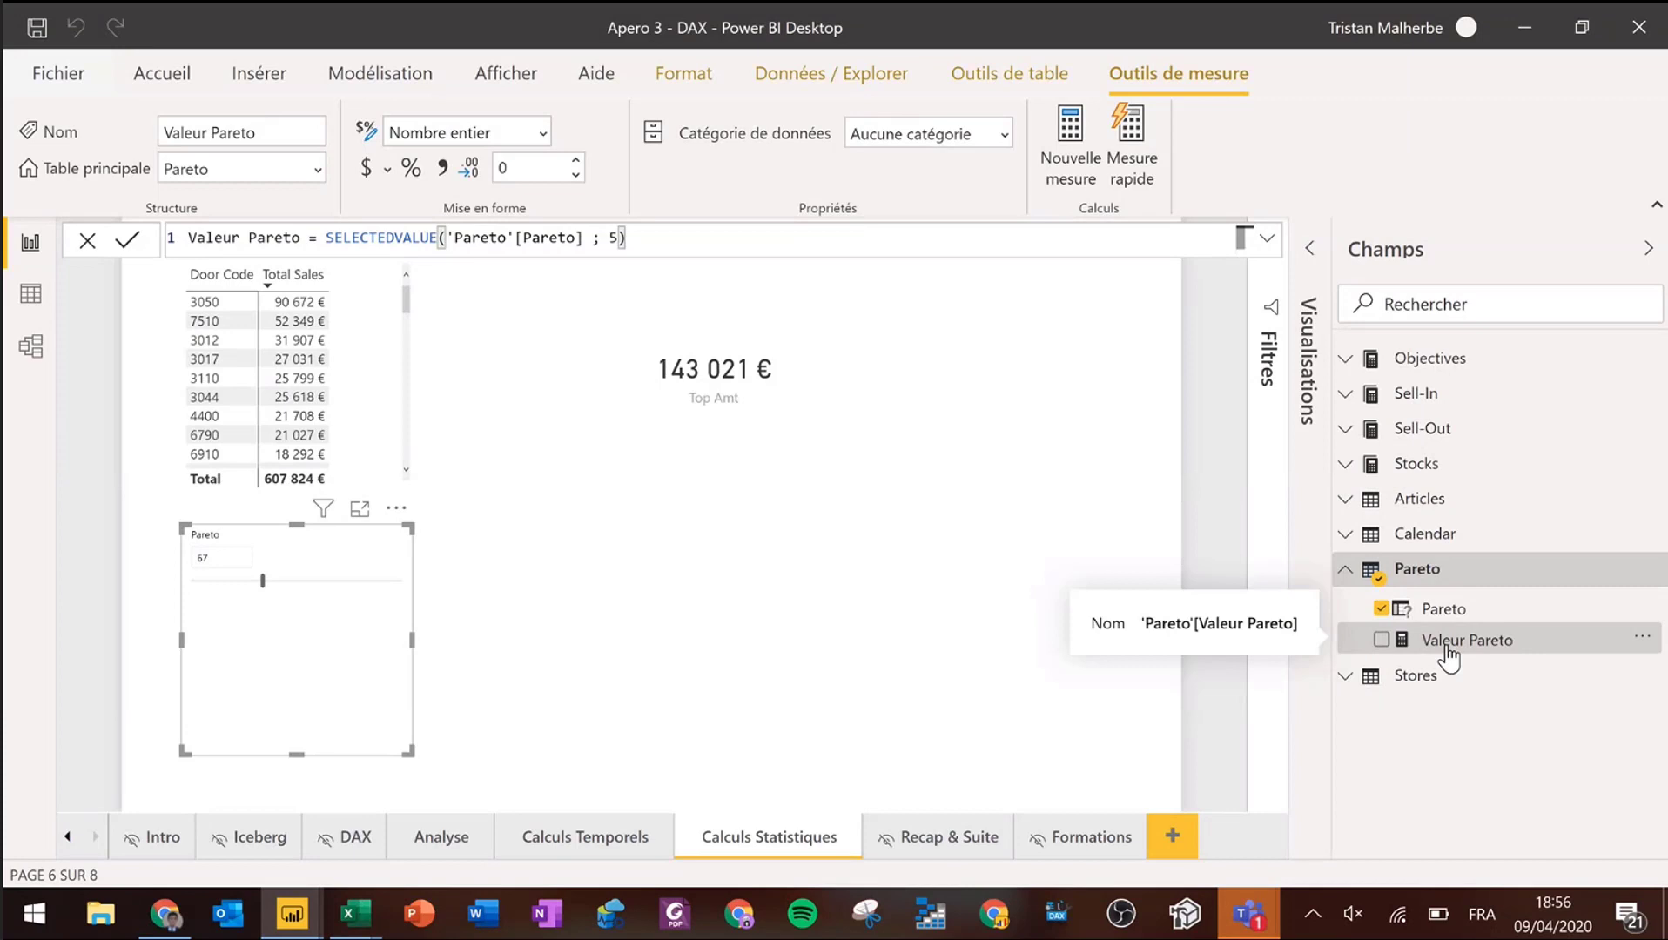
- Show Valeur Pareto in a card below the Top Amt card and set the Pareto slicer to 98
{"action": "left_click_drag", "start_coordinate": [1449, 657], "coordinate": [797, 577]}
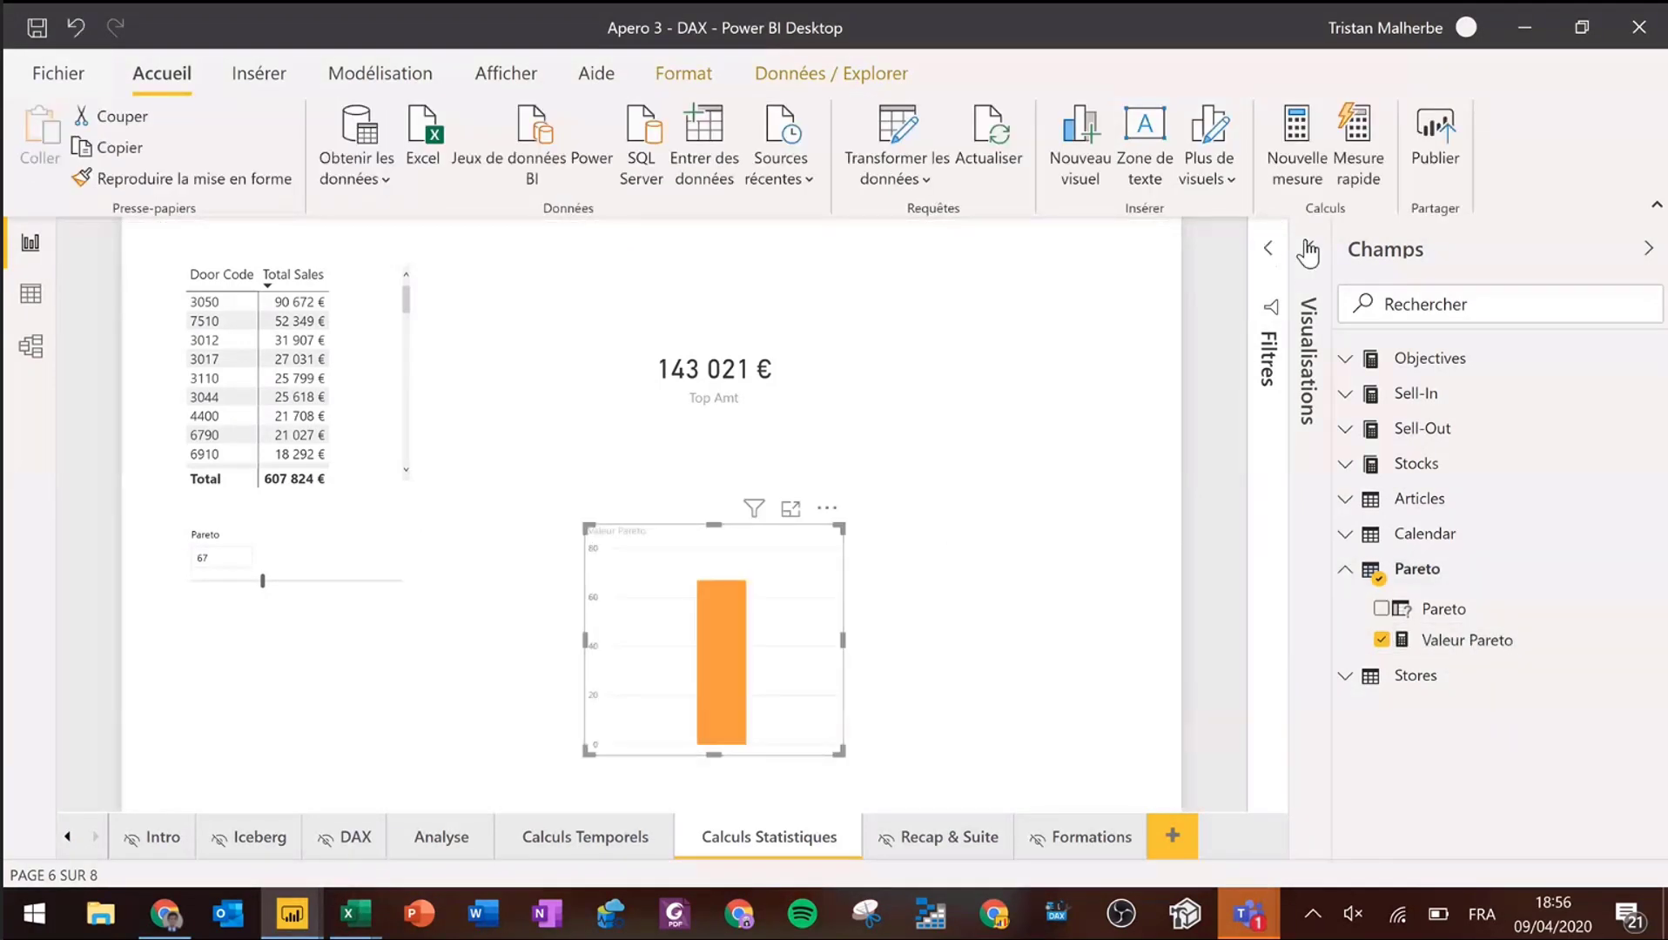
{"action": "left_click", "coordinate": [1308, 252]}
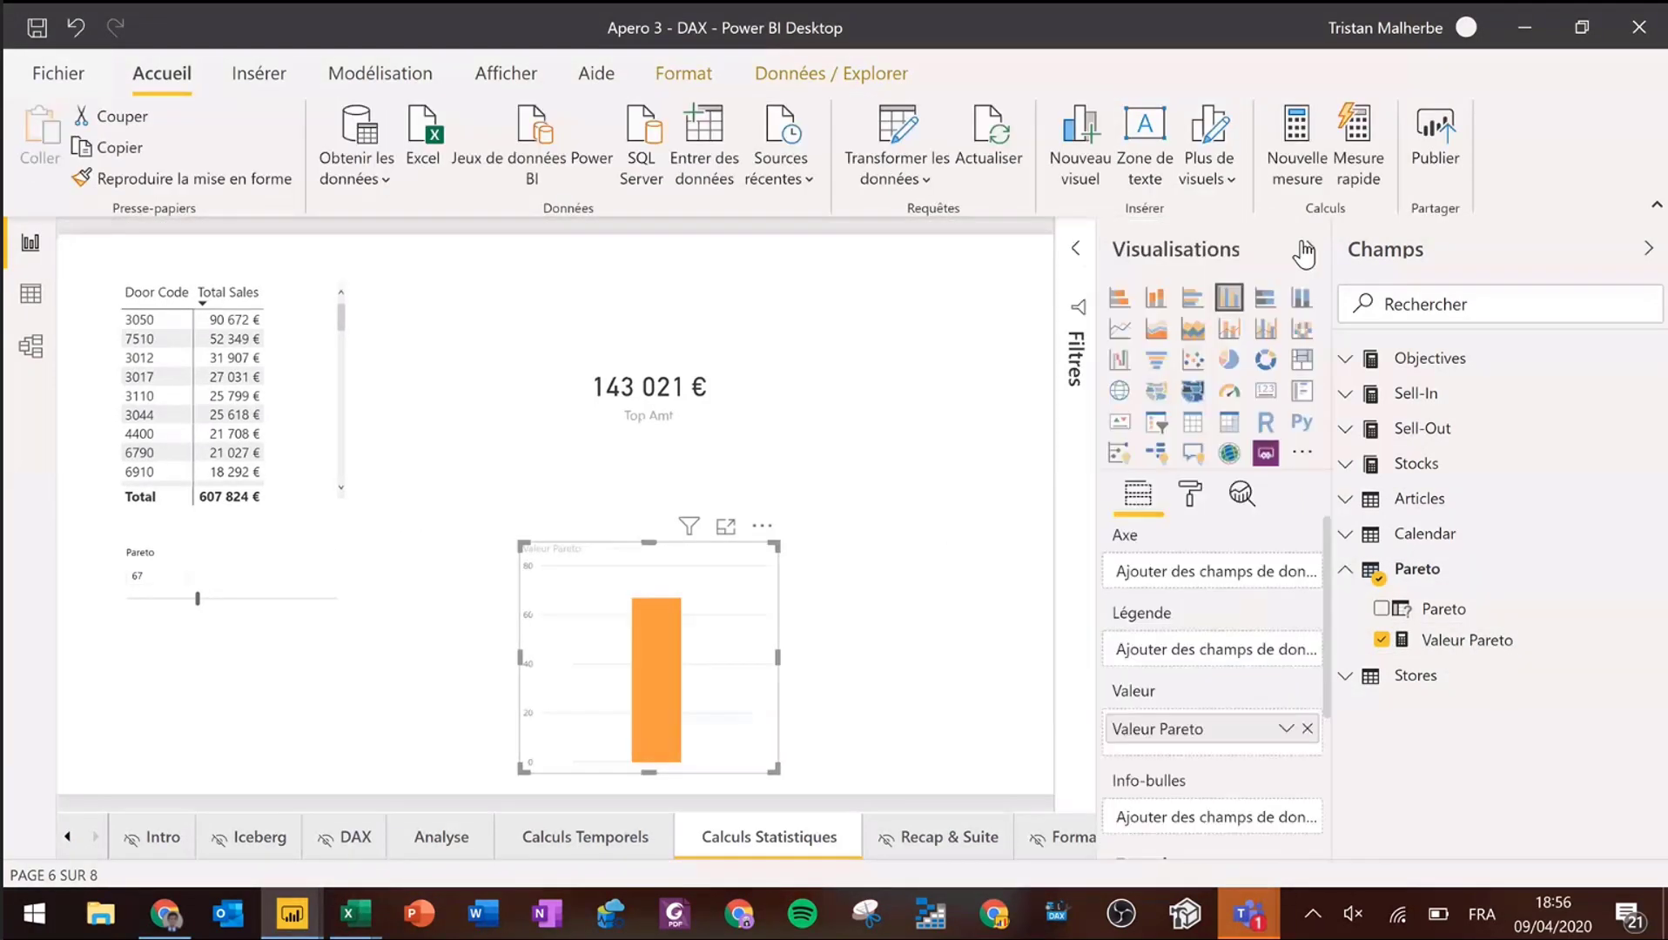
{"action": "left_click", "coordinate": [1265, 396]}
{"action": "left_click_drag", "start_coordinate": [644, 674], "coordinate": [680, 620]}
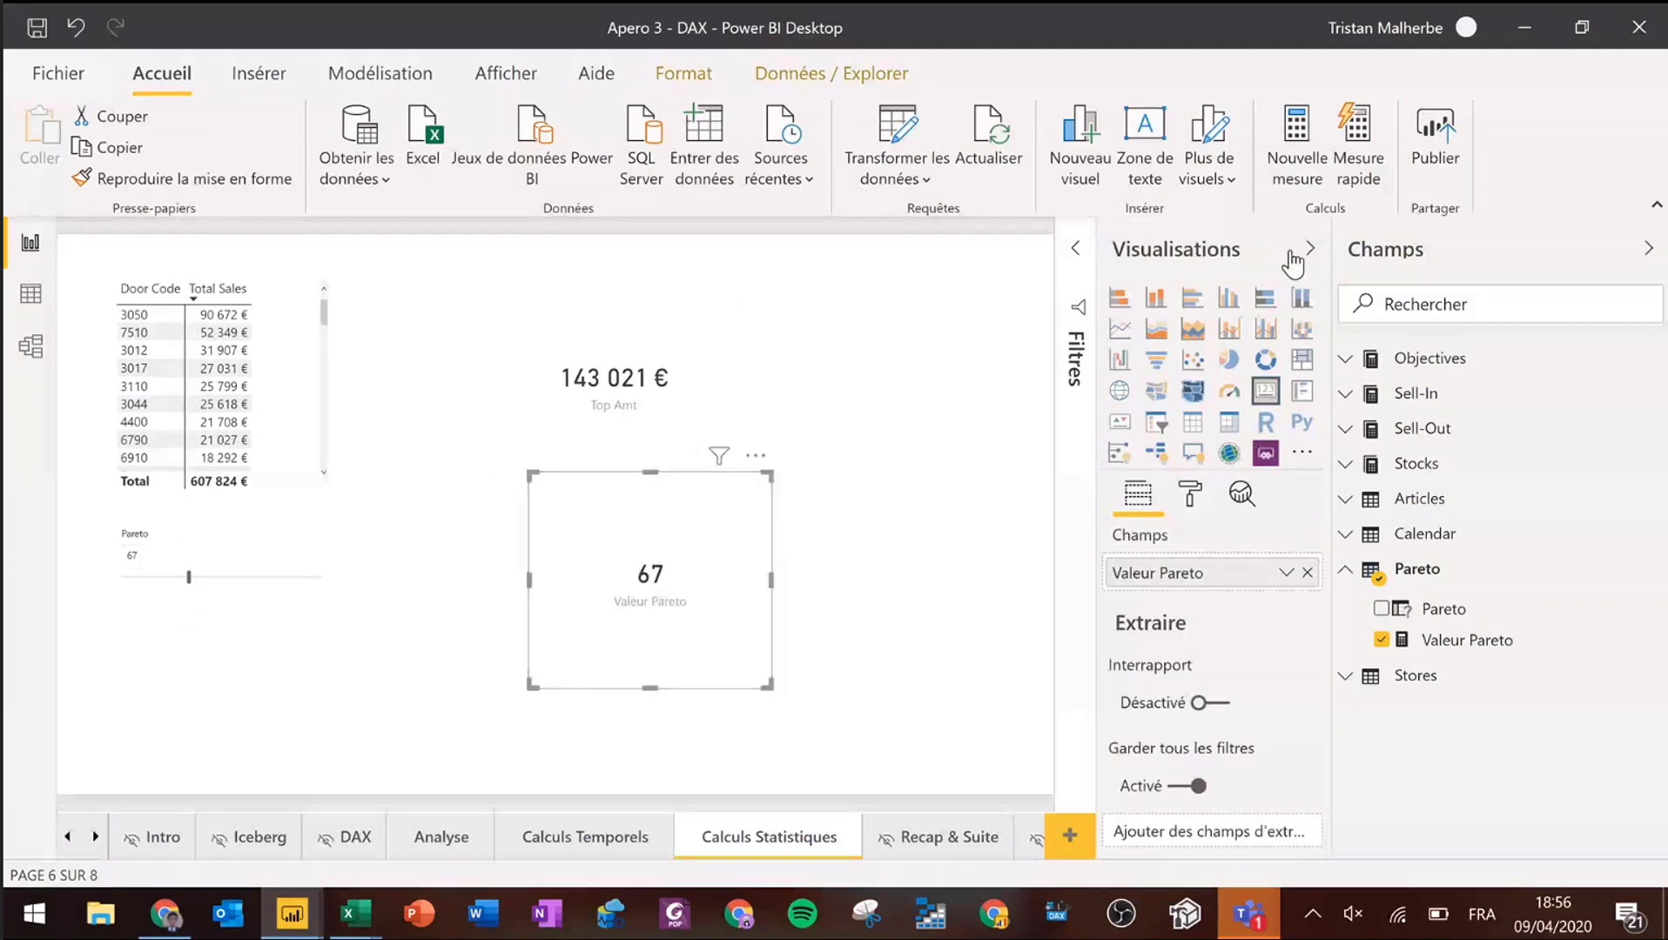
{"action": "left_click", "coordinate": [180, 562]}
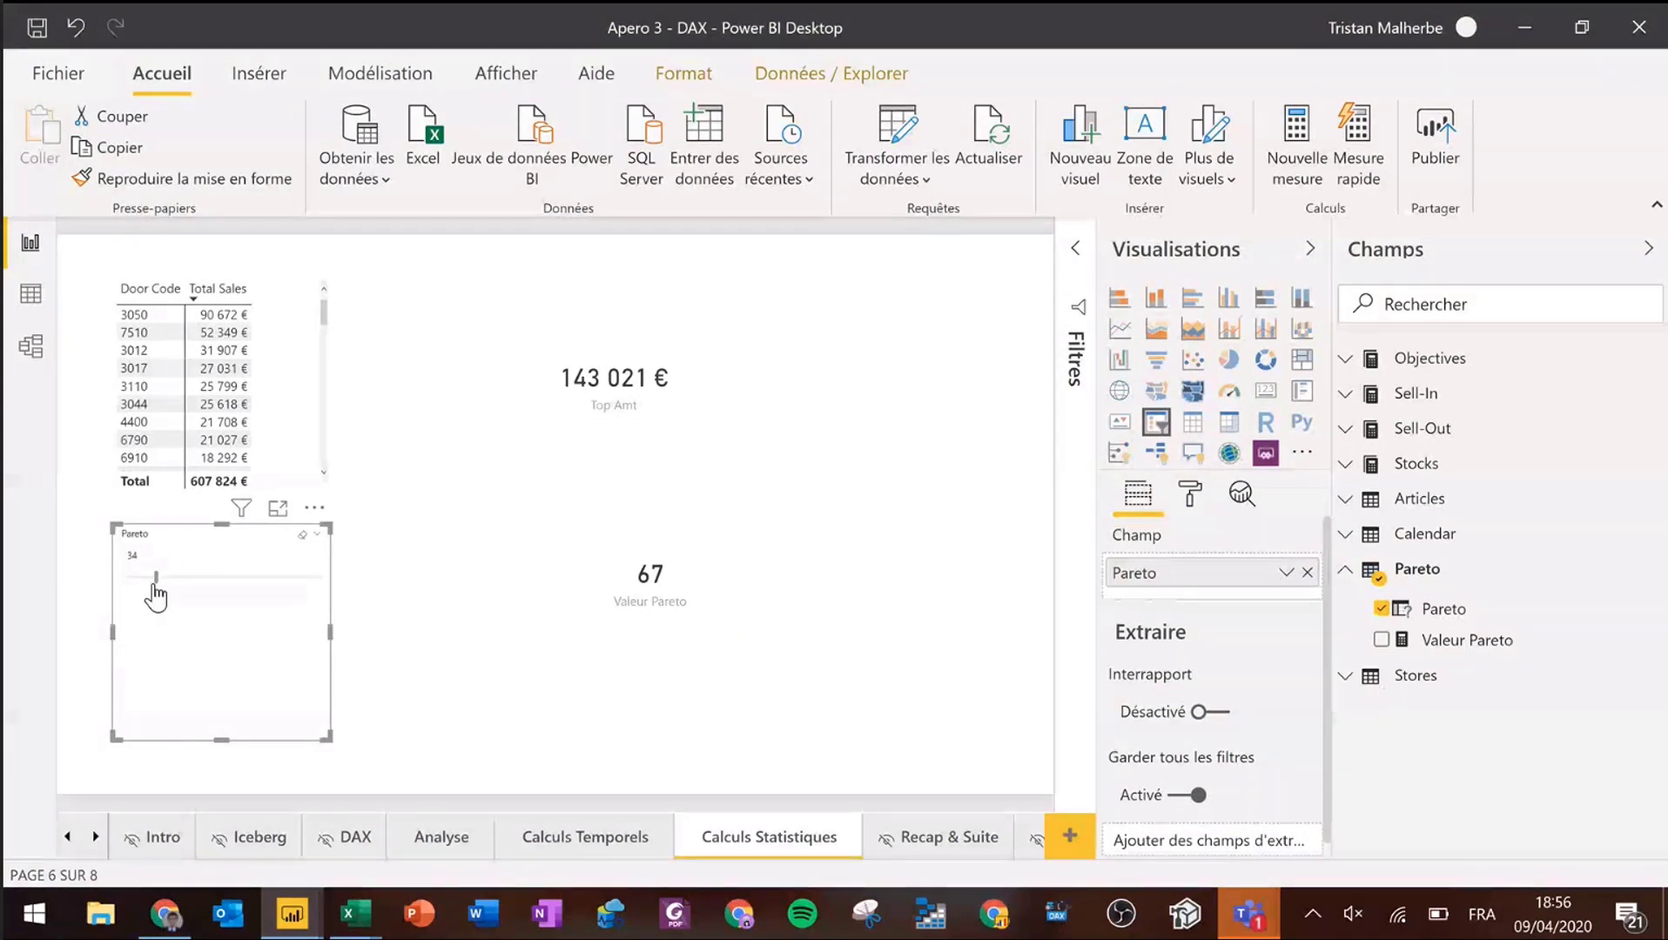
{"action": "left_click_drag", "start_coordinate": [157, 596], "coordinate": [220, 583]}
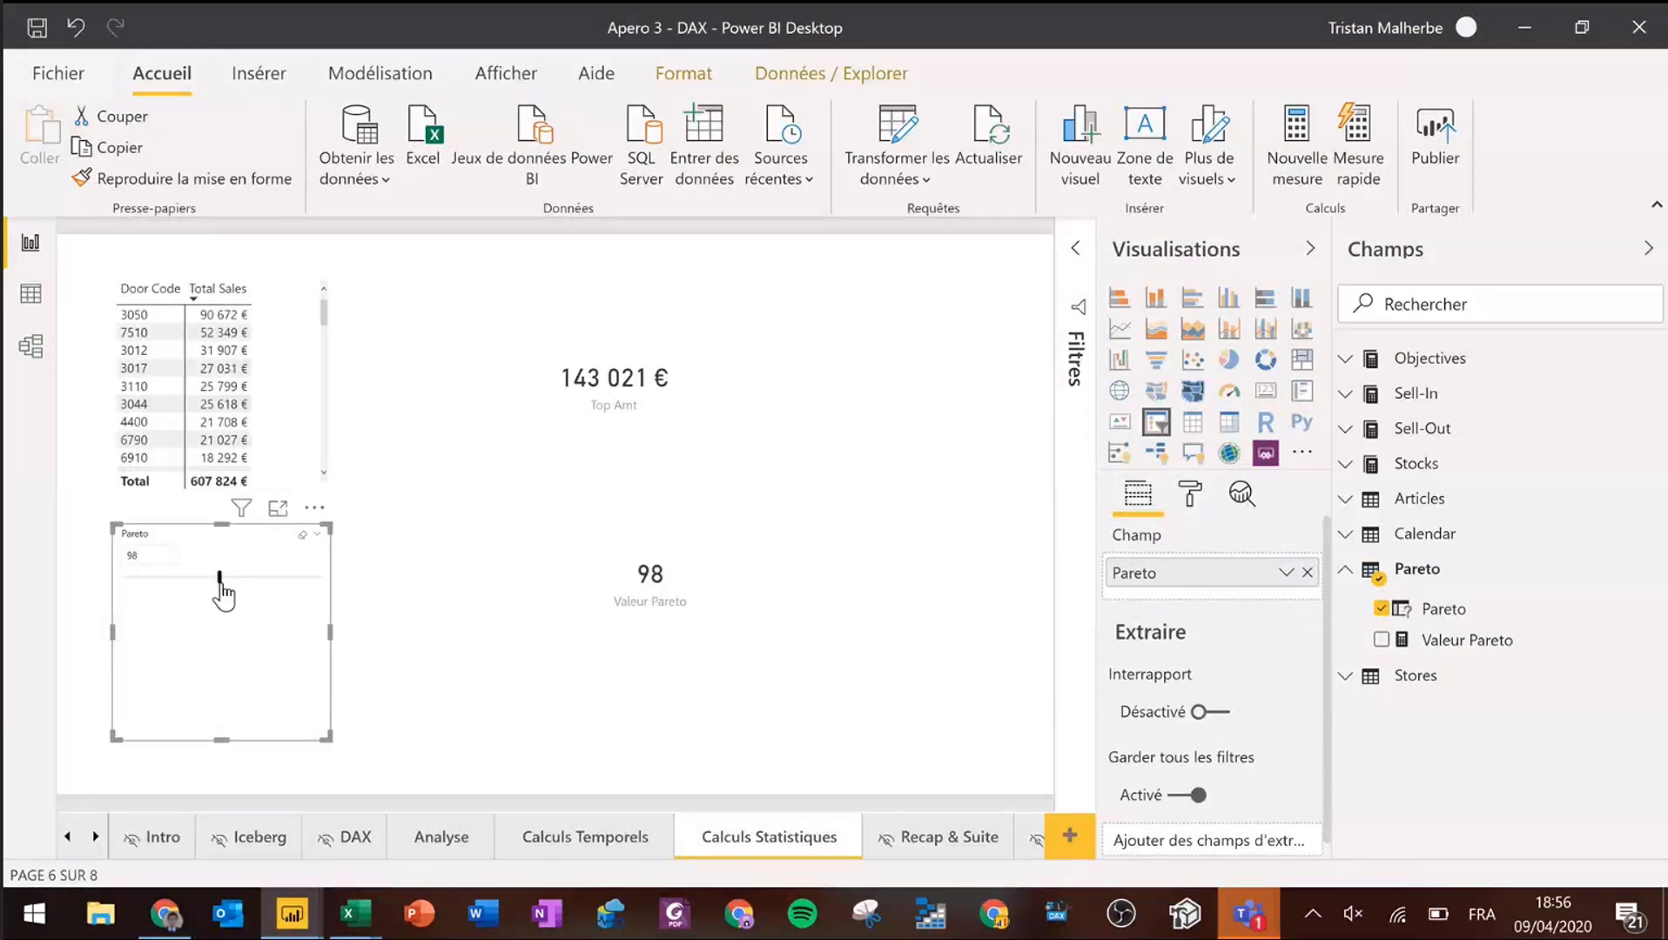
- Replace the fixed 2 in the Top Amt measure's TOPN function with [Valeur Pareto]
{"action": "left_click", "coordinate": [623, 402]}
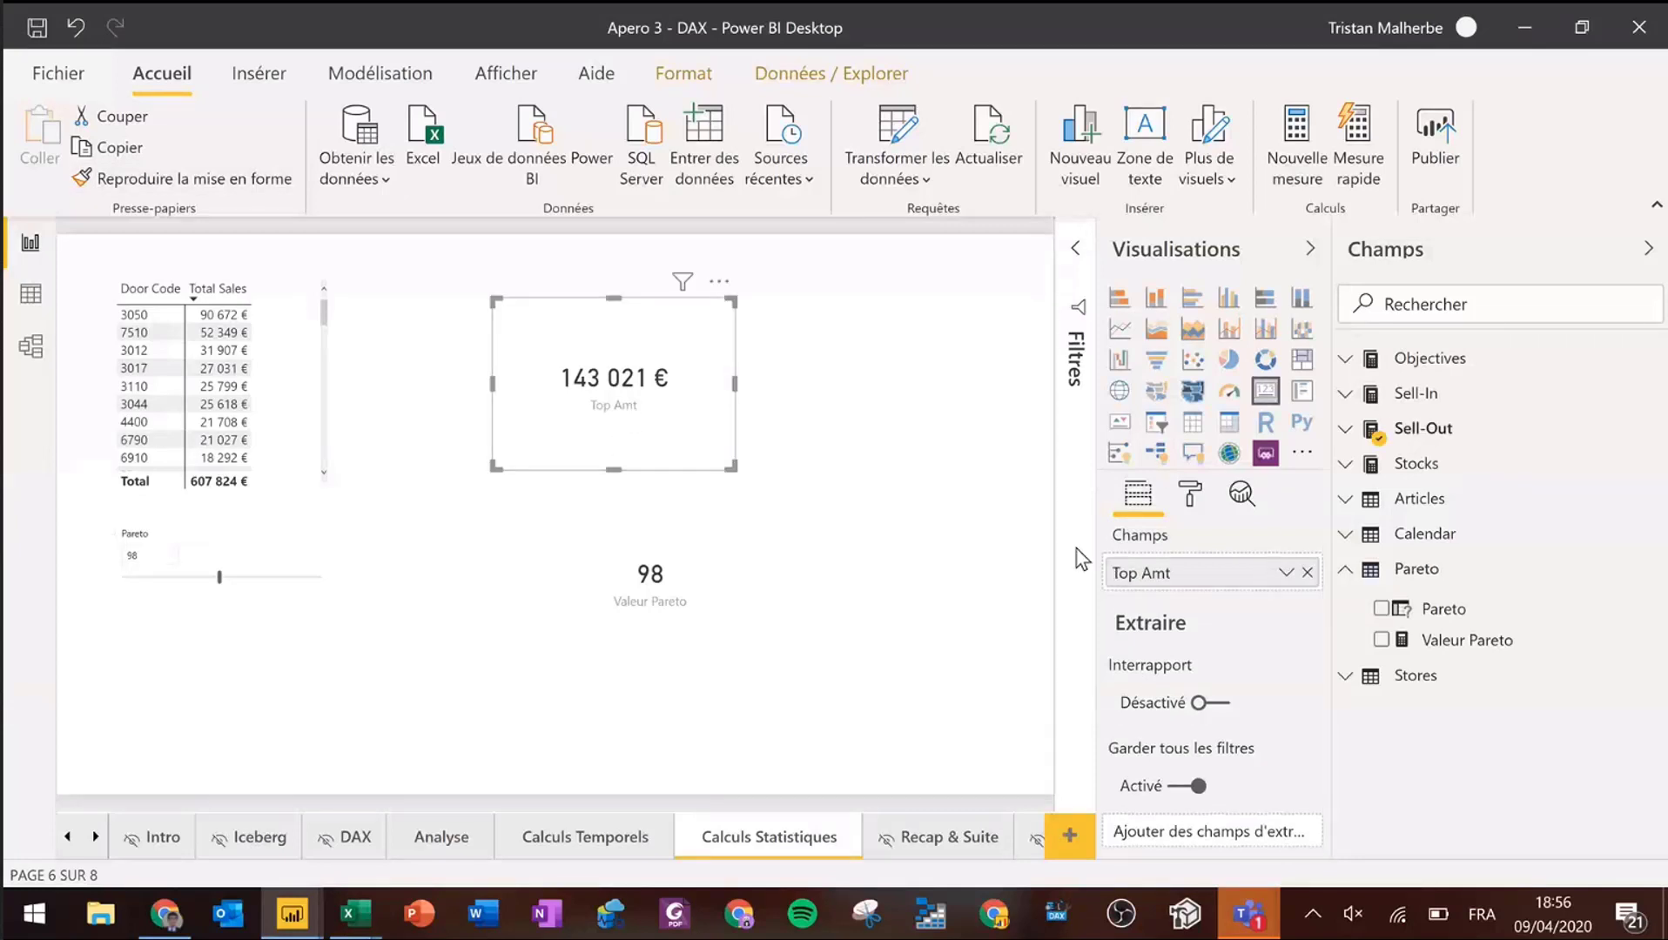
{"action": "left_click", "coordinate": [1363, 441]}
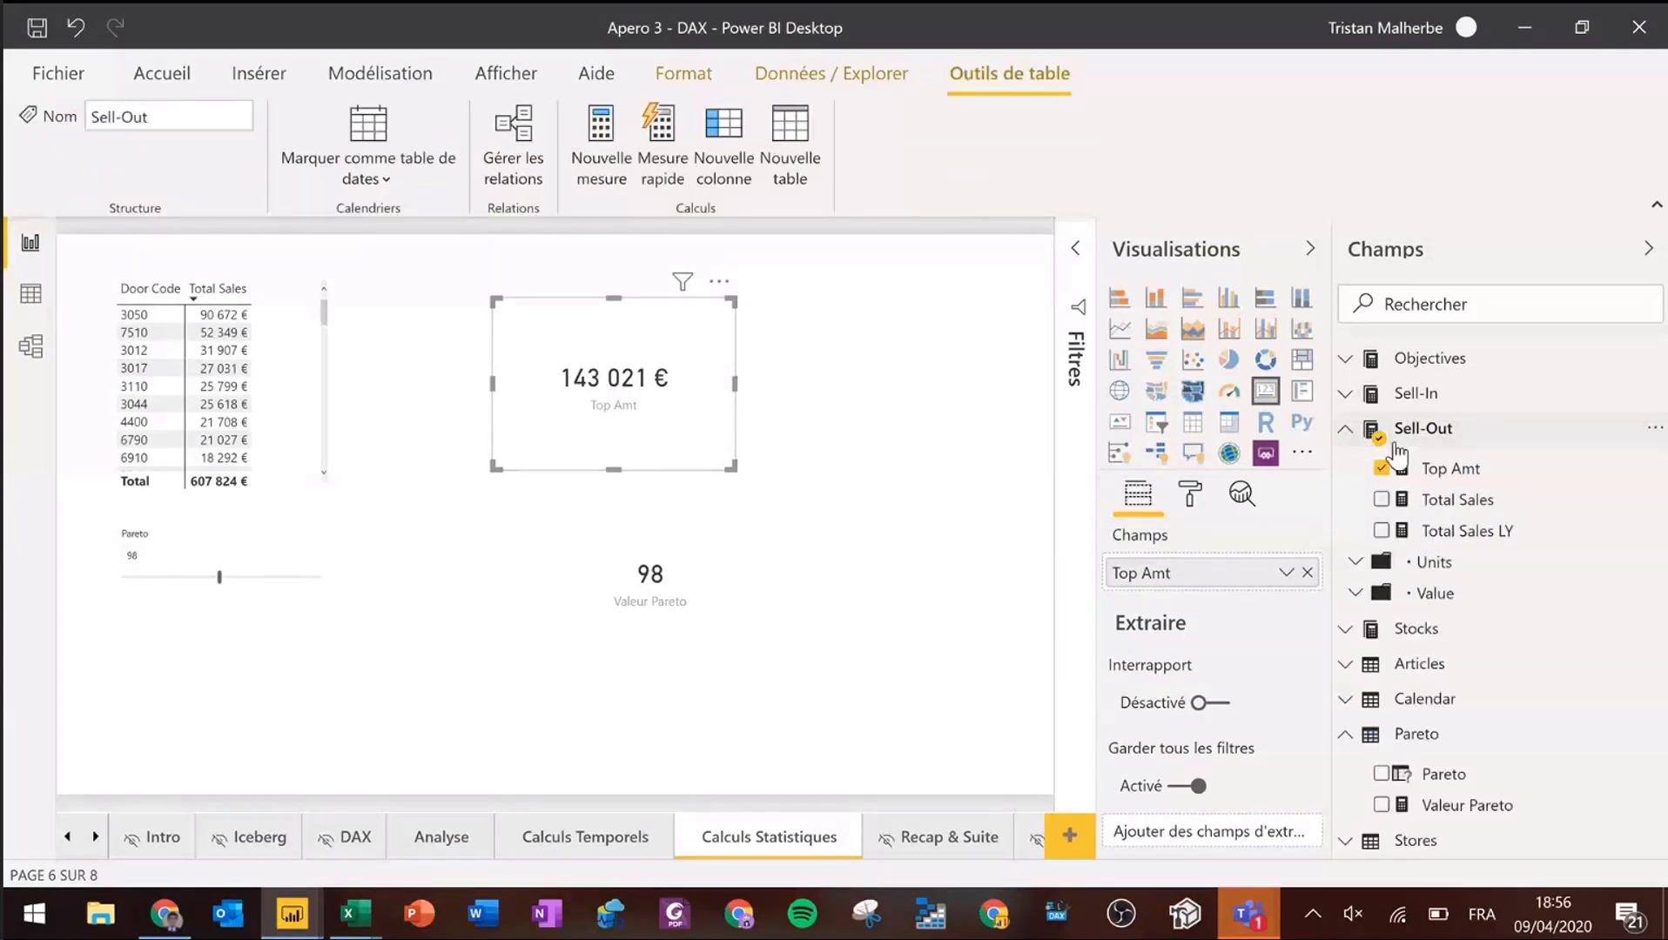
{"action": "left_click", "coordinate": [1448, 467]}
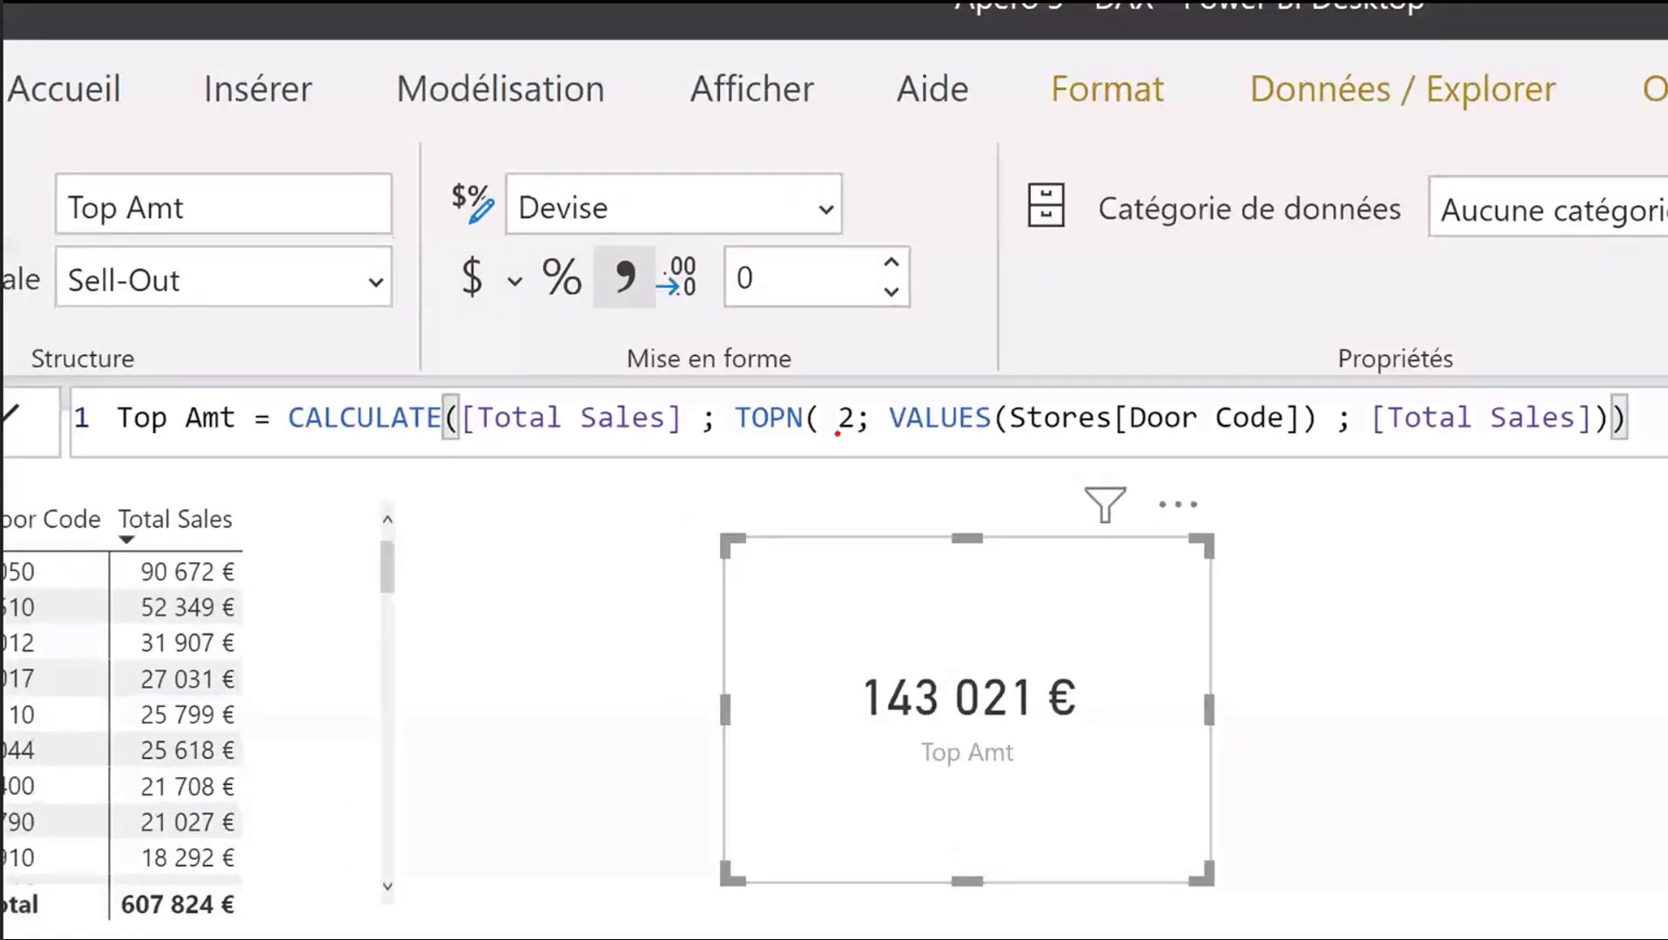
{"action": "left_click_drag", "start_coordinate": [824, 380], "coordinate": [863, 455]}
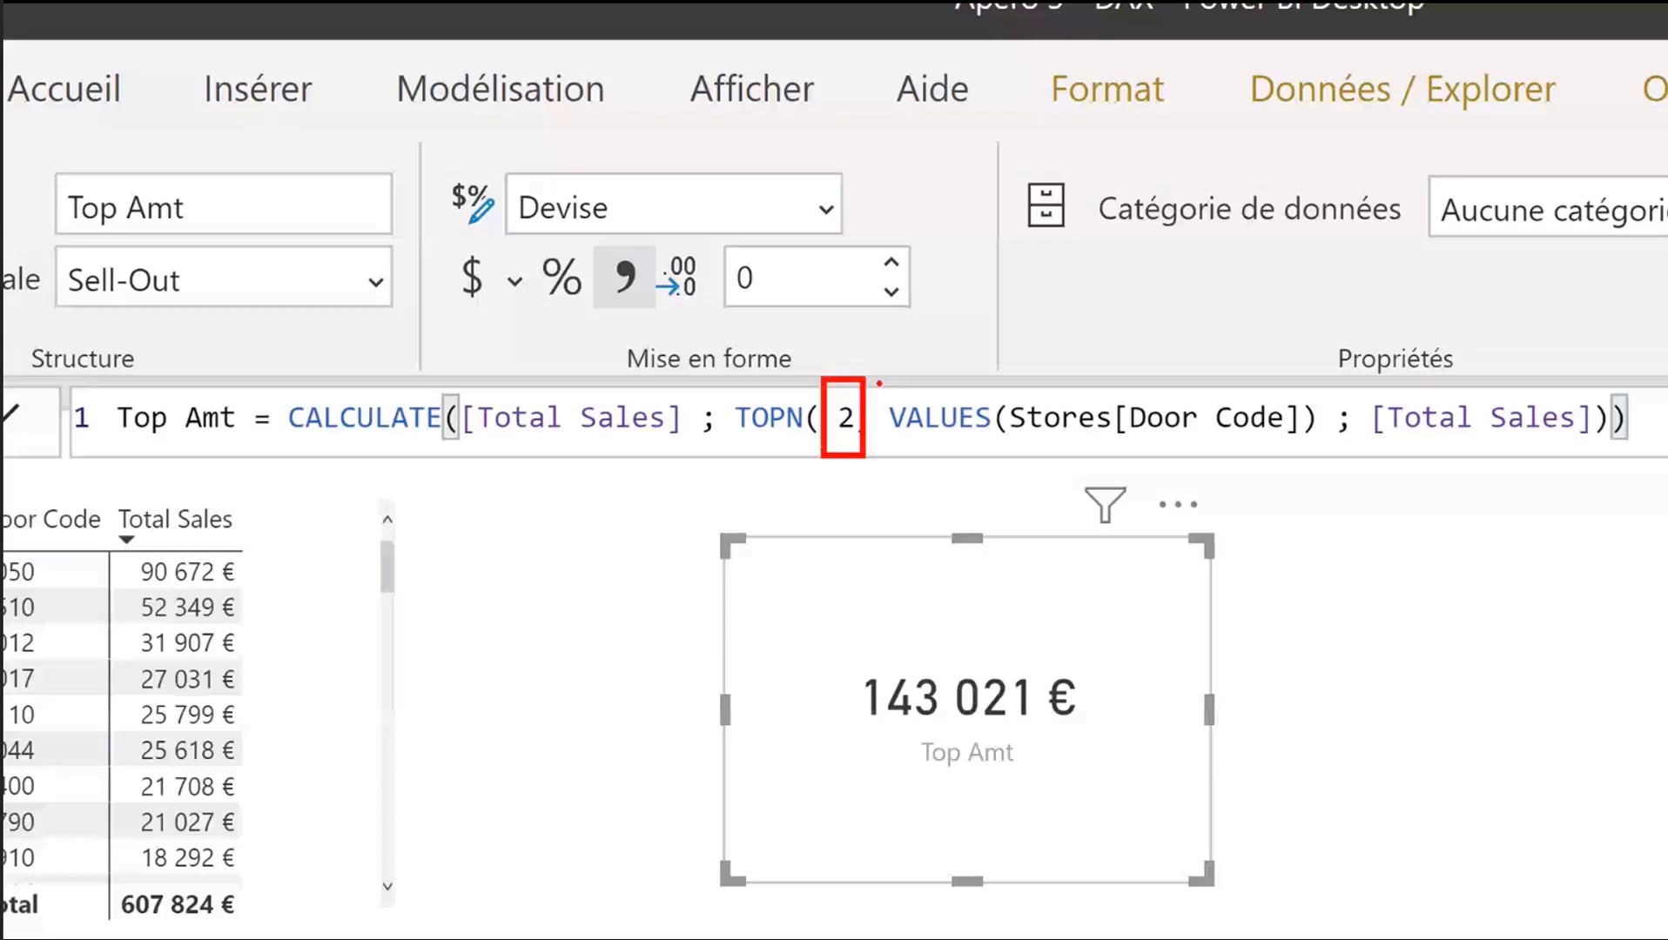
{"action": "left_click_drag", "start_coordinate": [877, 383], "coordinate": [1027, 287]}
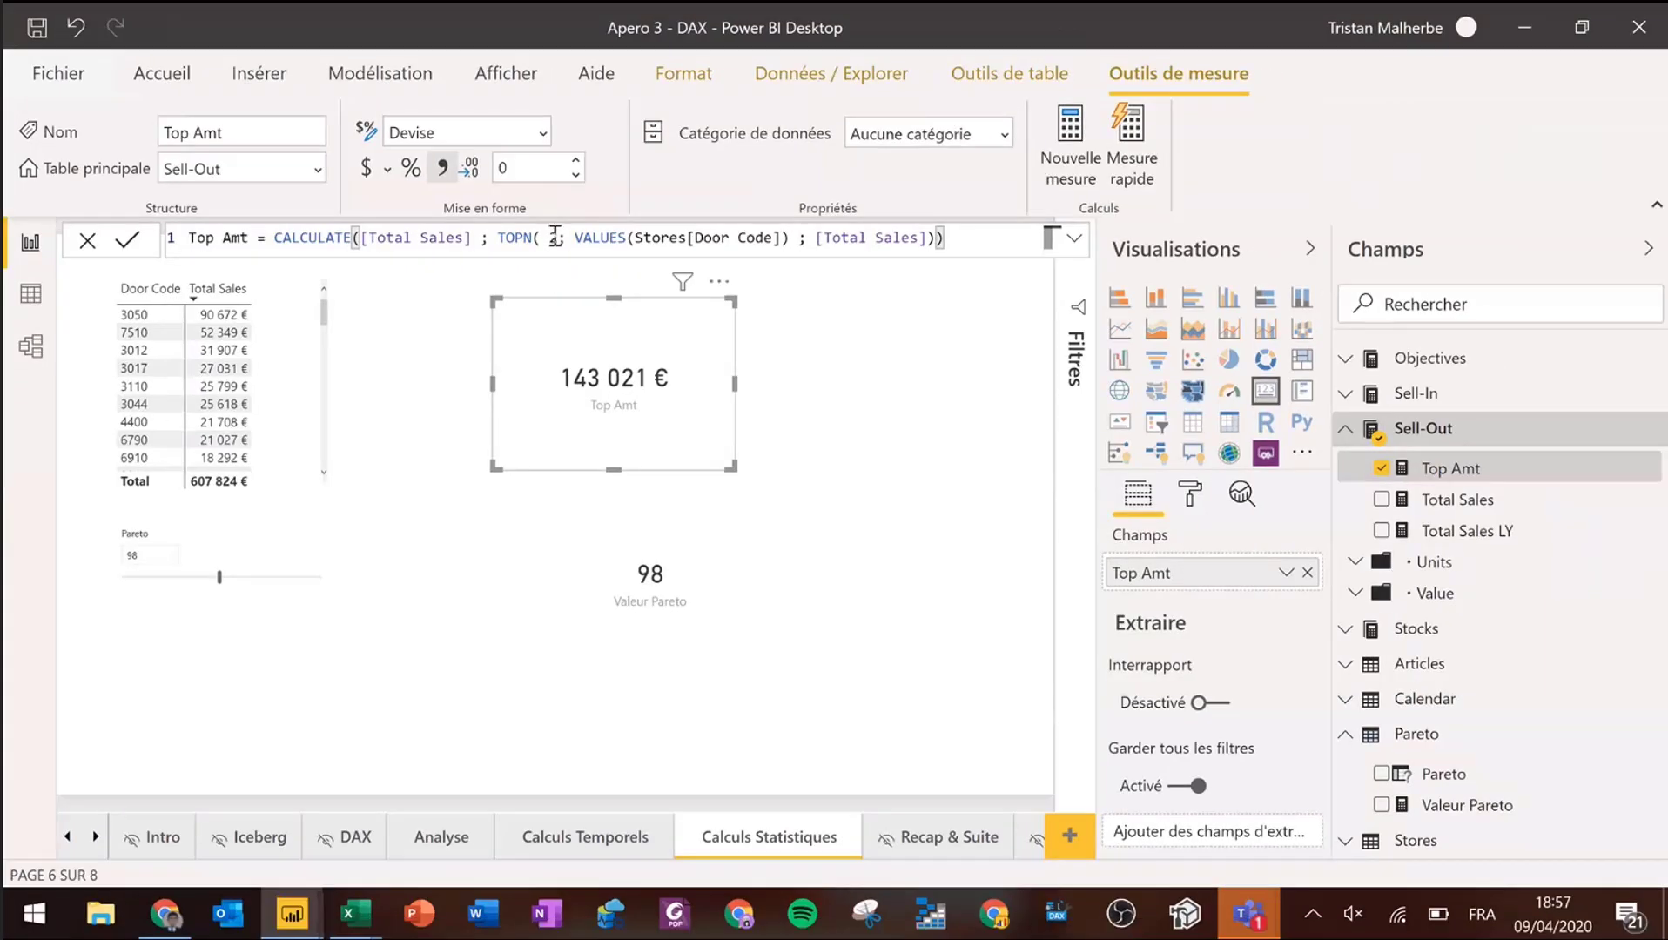
{"action": "left_click", "coordinate": [555, 237]}
{"action": "key", "text": "BackSpace"}
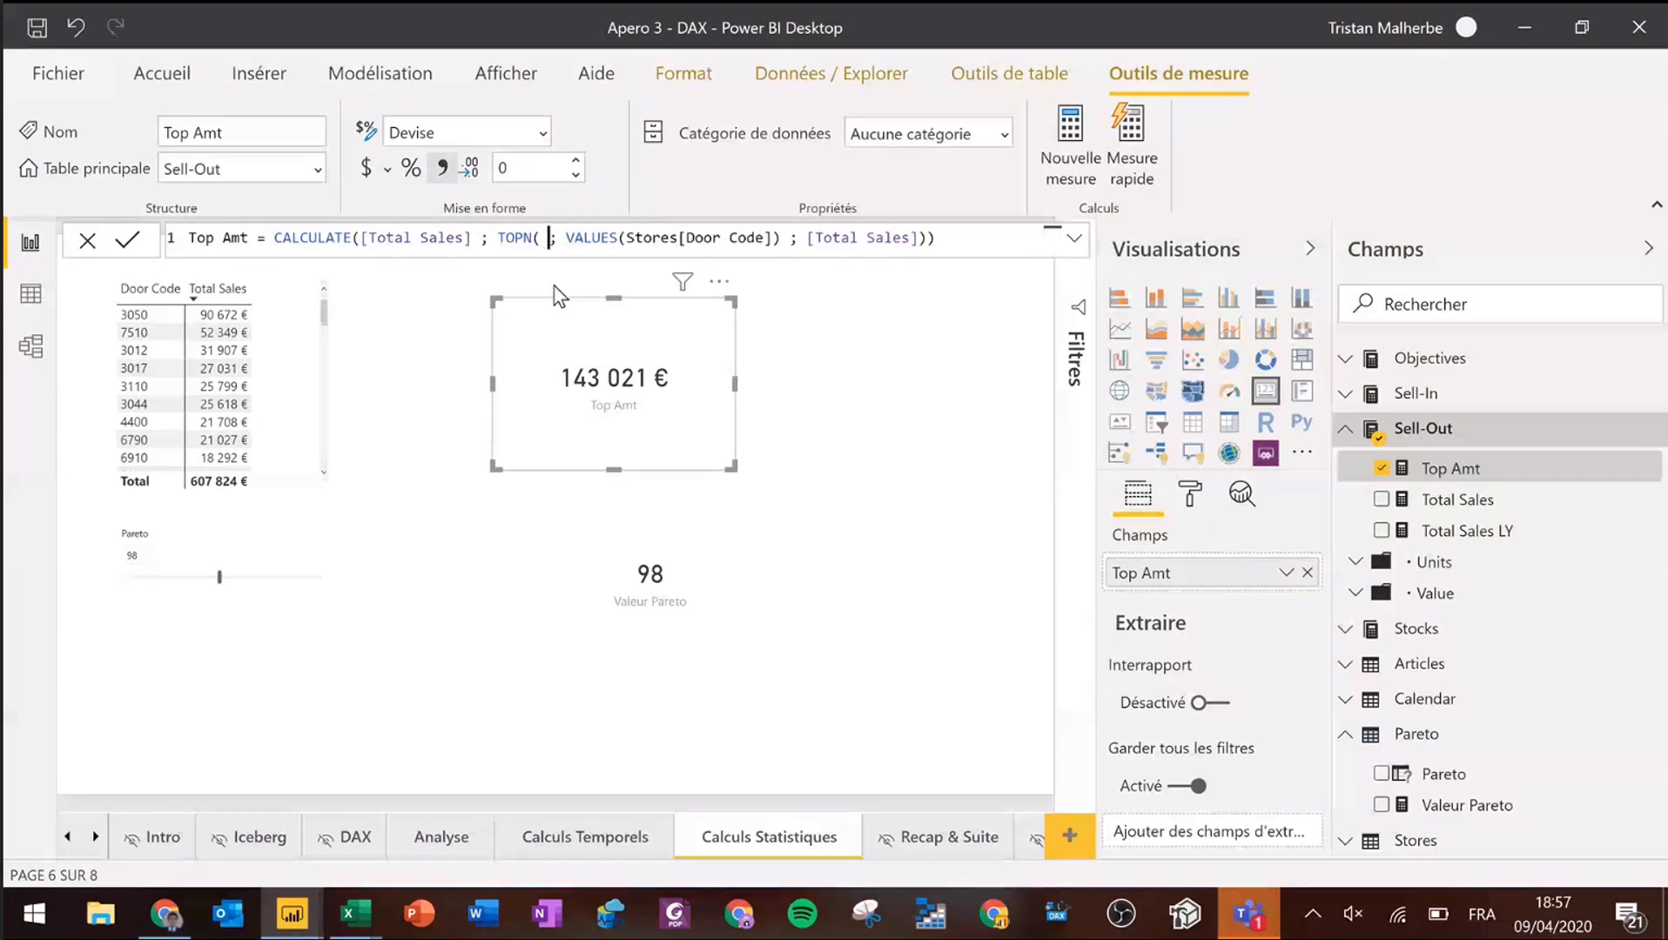
{"action": "type", "text": "[Valeur Pareto]"}
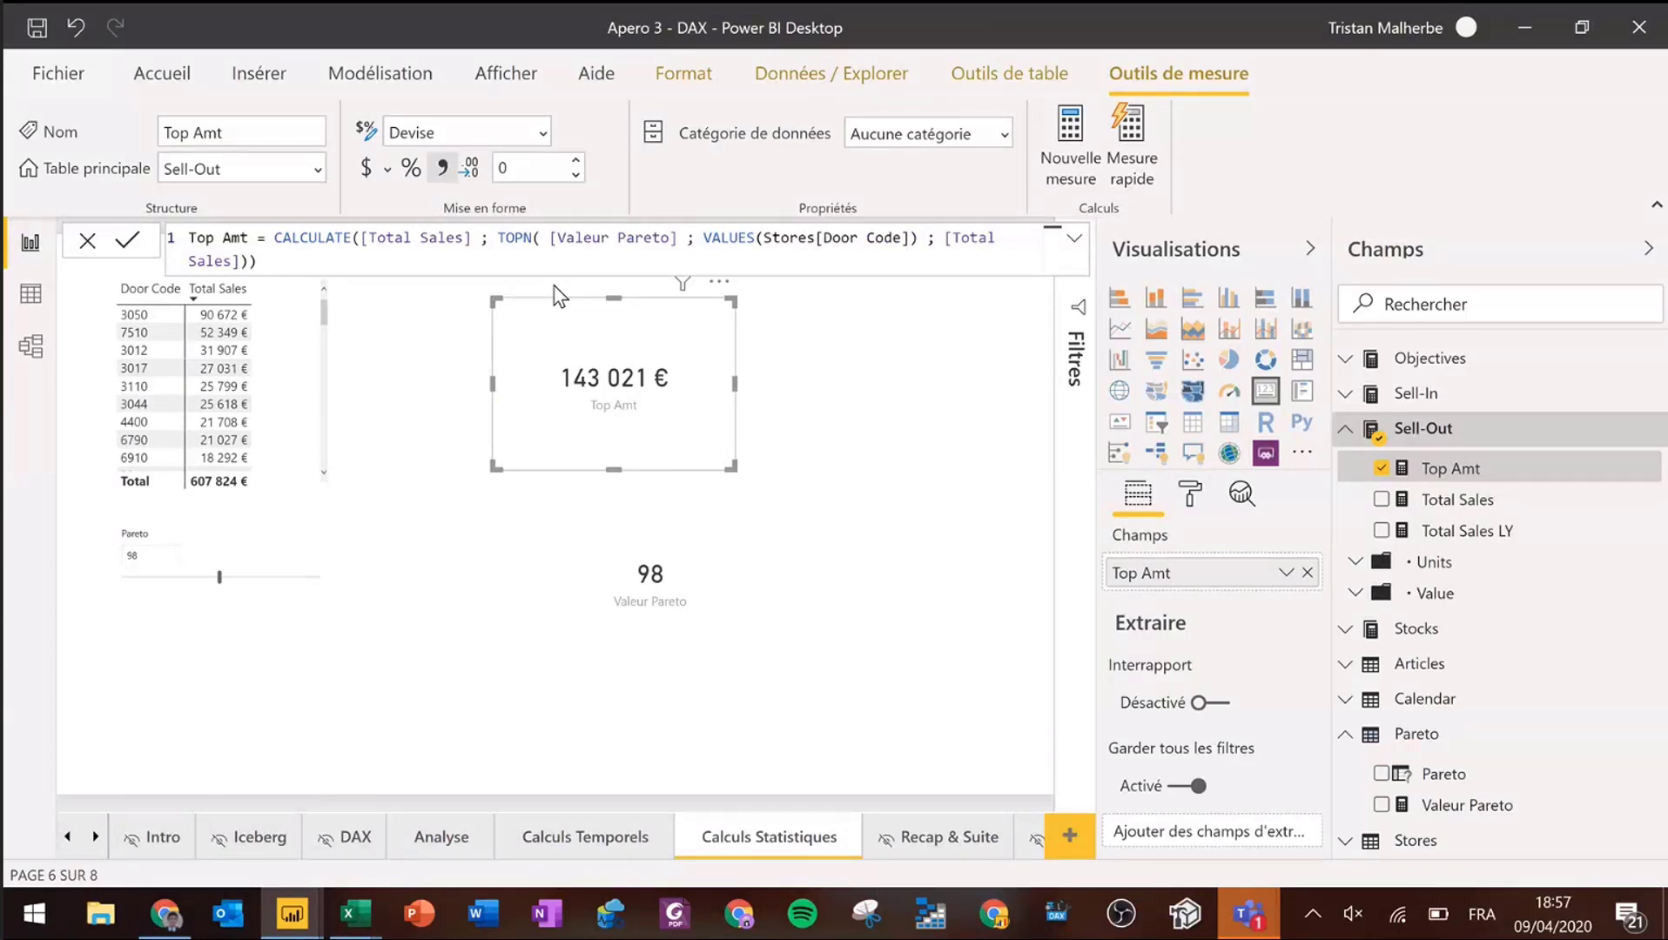
{"action": "key", "text": "Return"}
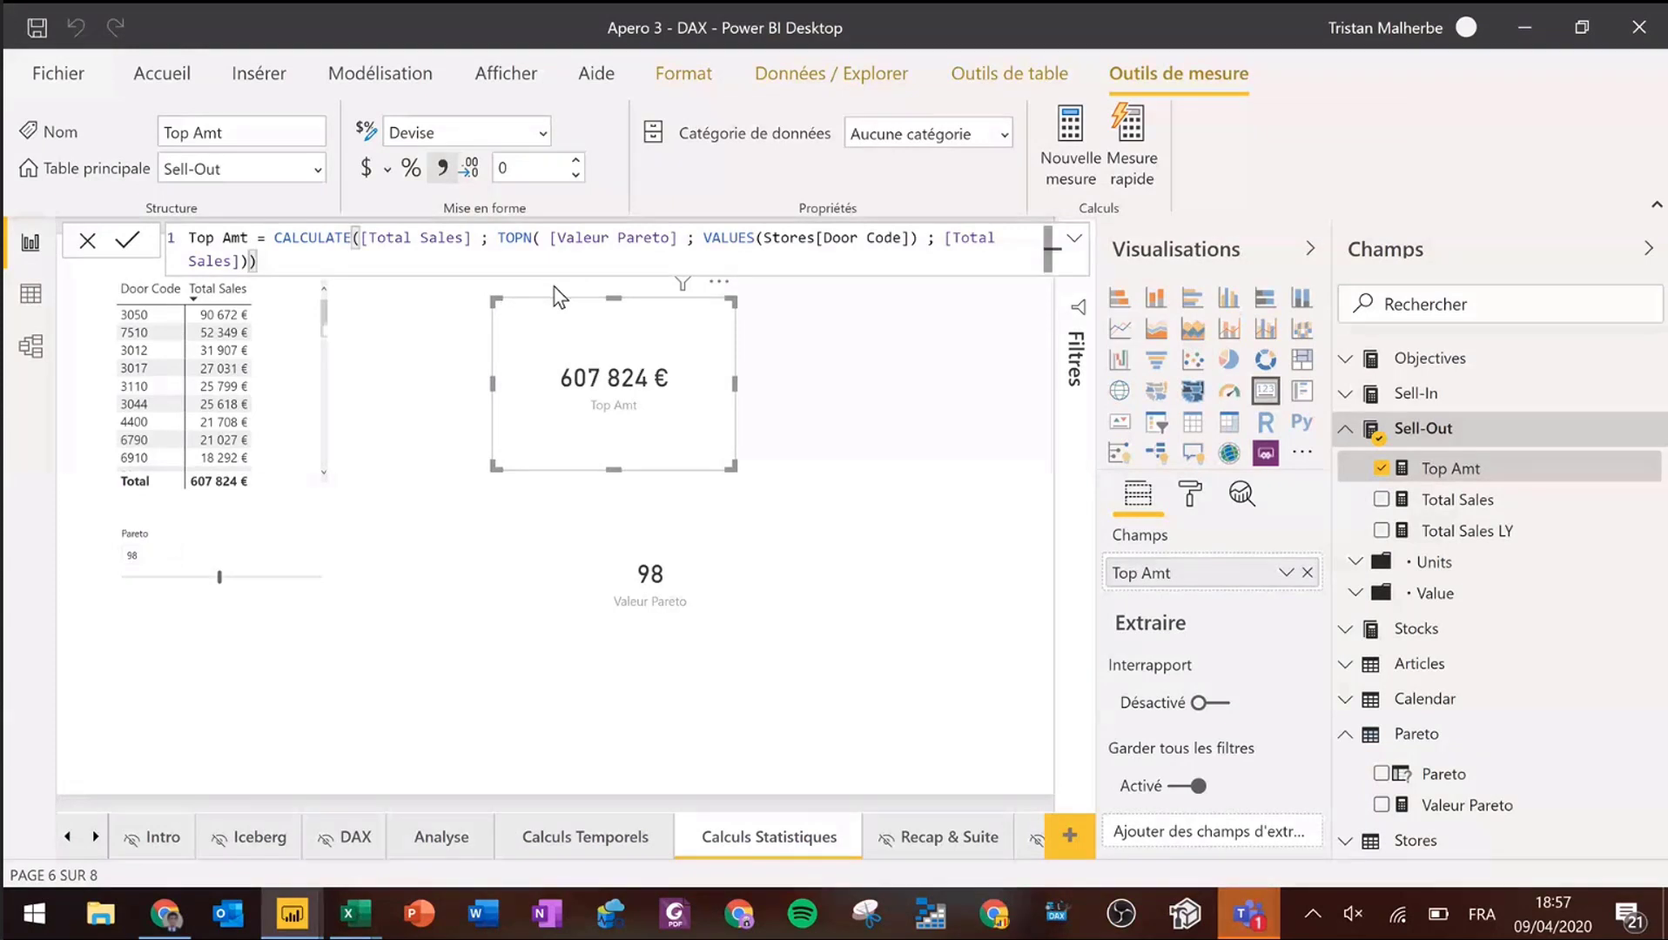
- Set the Pareto slicer to 22 and display the Top Amt measure's formula
{"action": "left_click_drag", "start_coordinate": [222, 591], "coordinate": [146, 590]}
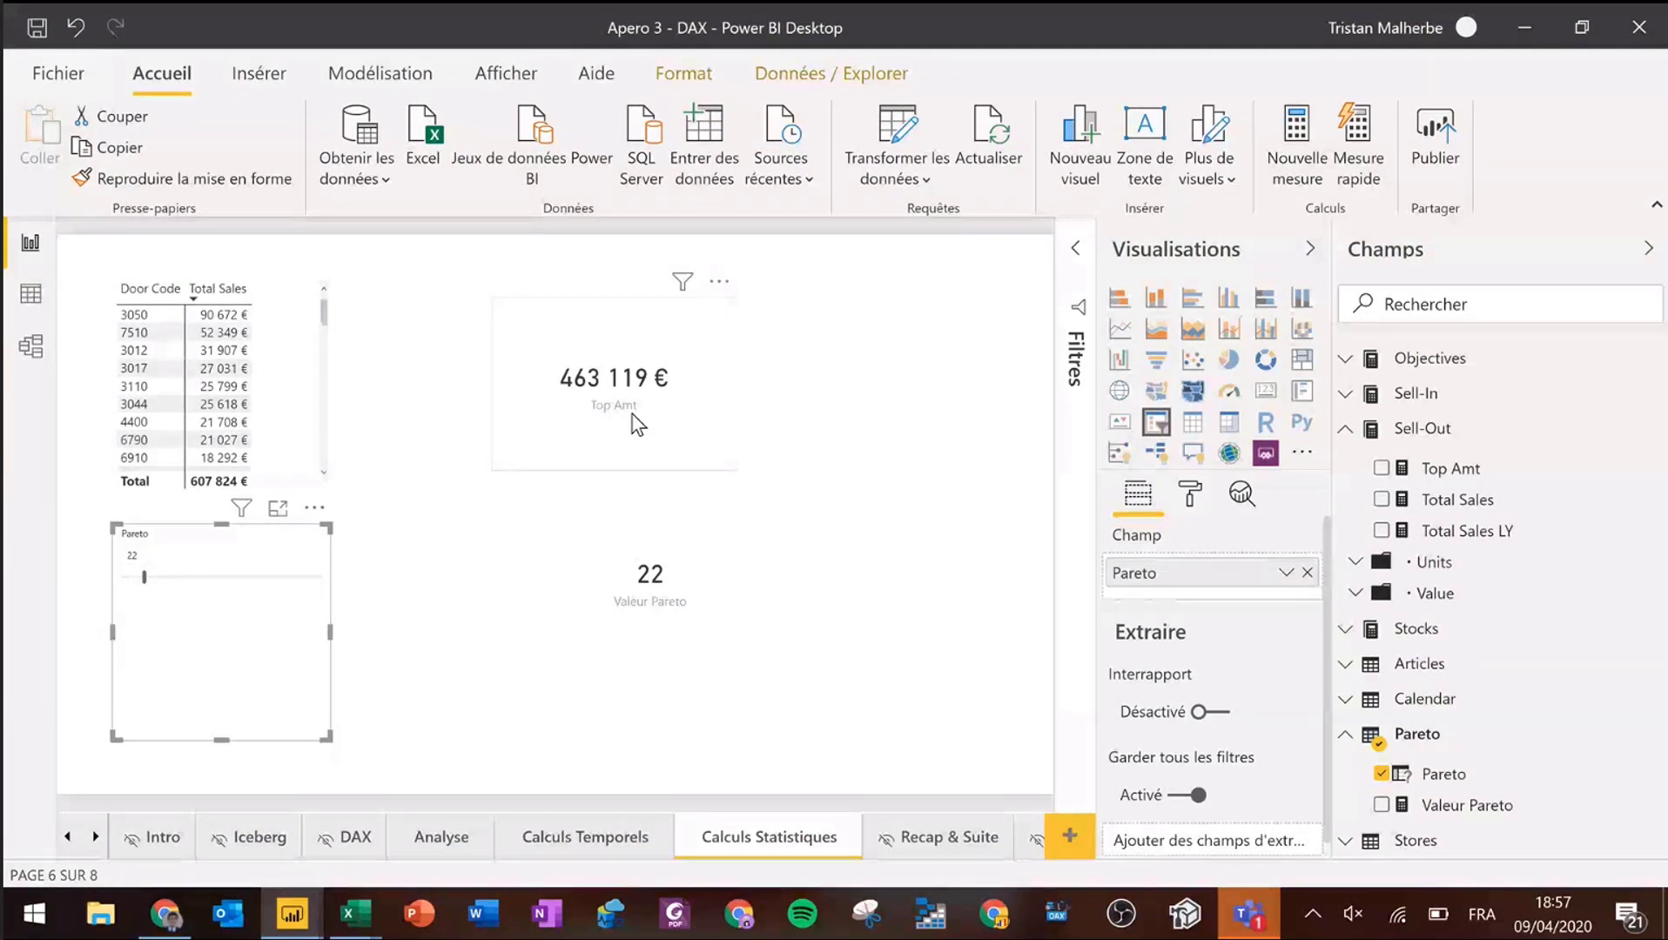
{"action": "left_click", "coordinate": [1460, 477]}
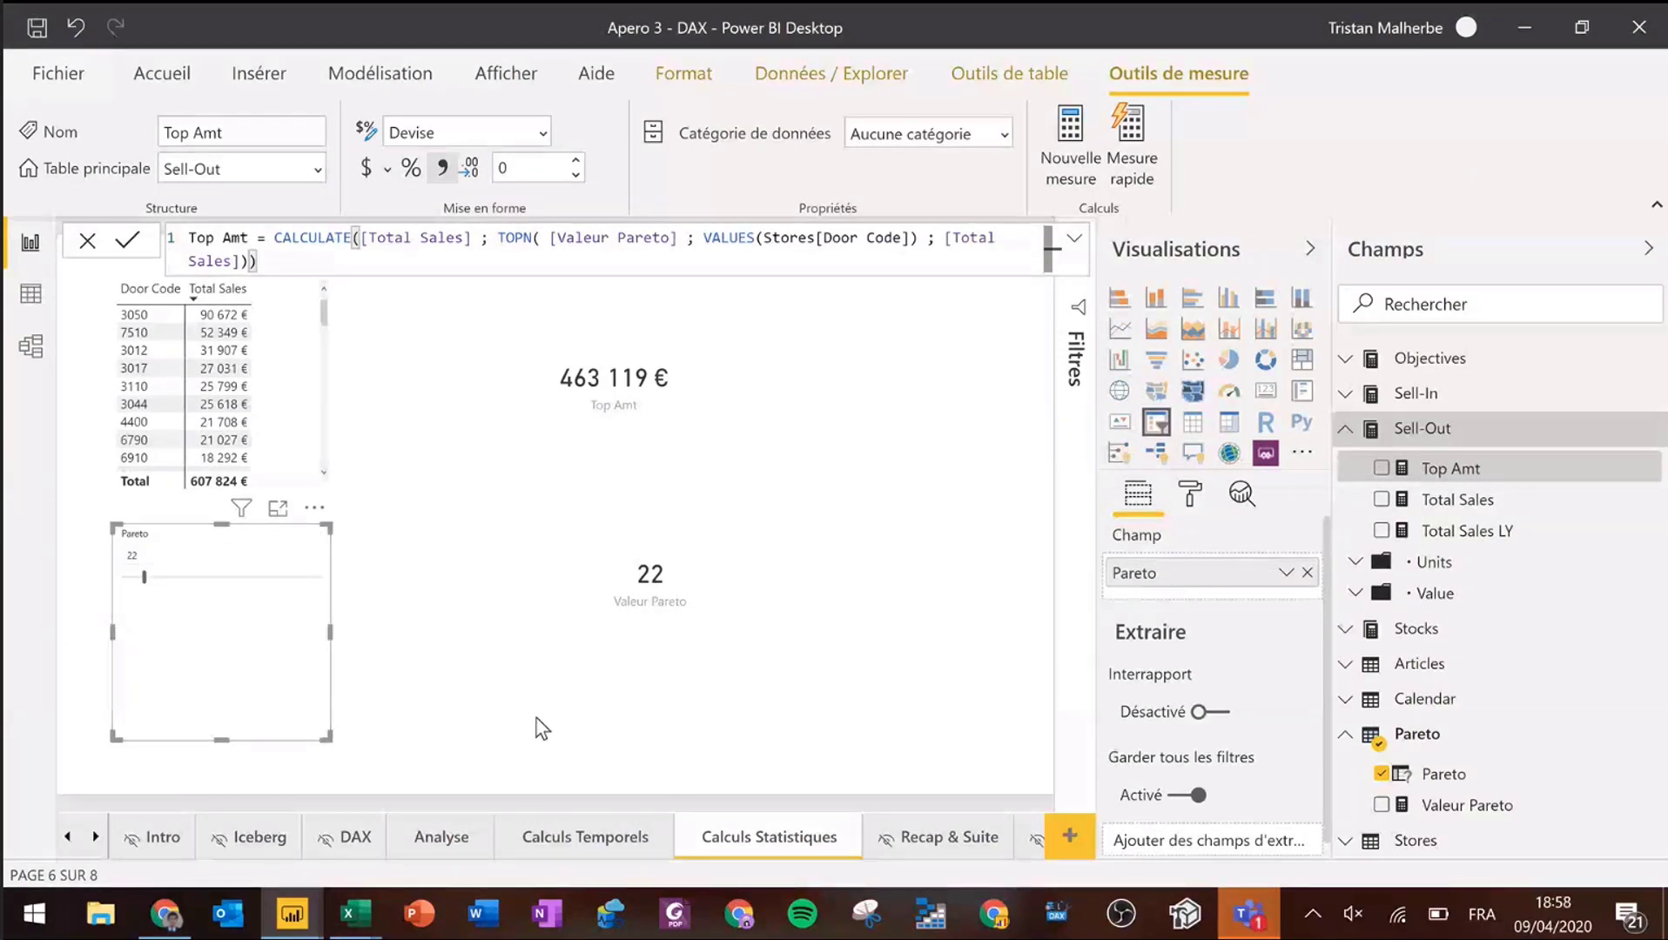
- Add a new report page with a line chart plotting Top Amt as values against Pareto on the axis
{"action": "left_click", "coordinate": [1069, 836]}
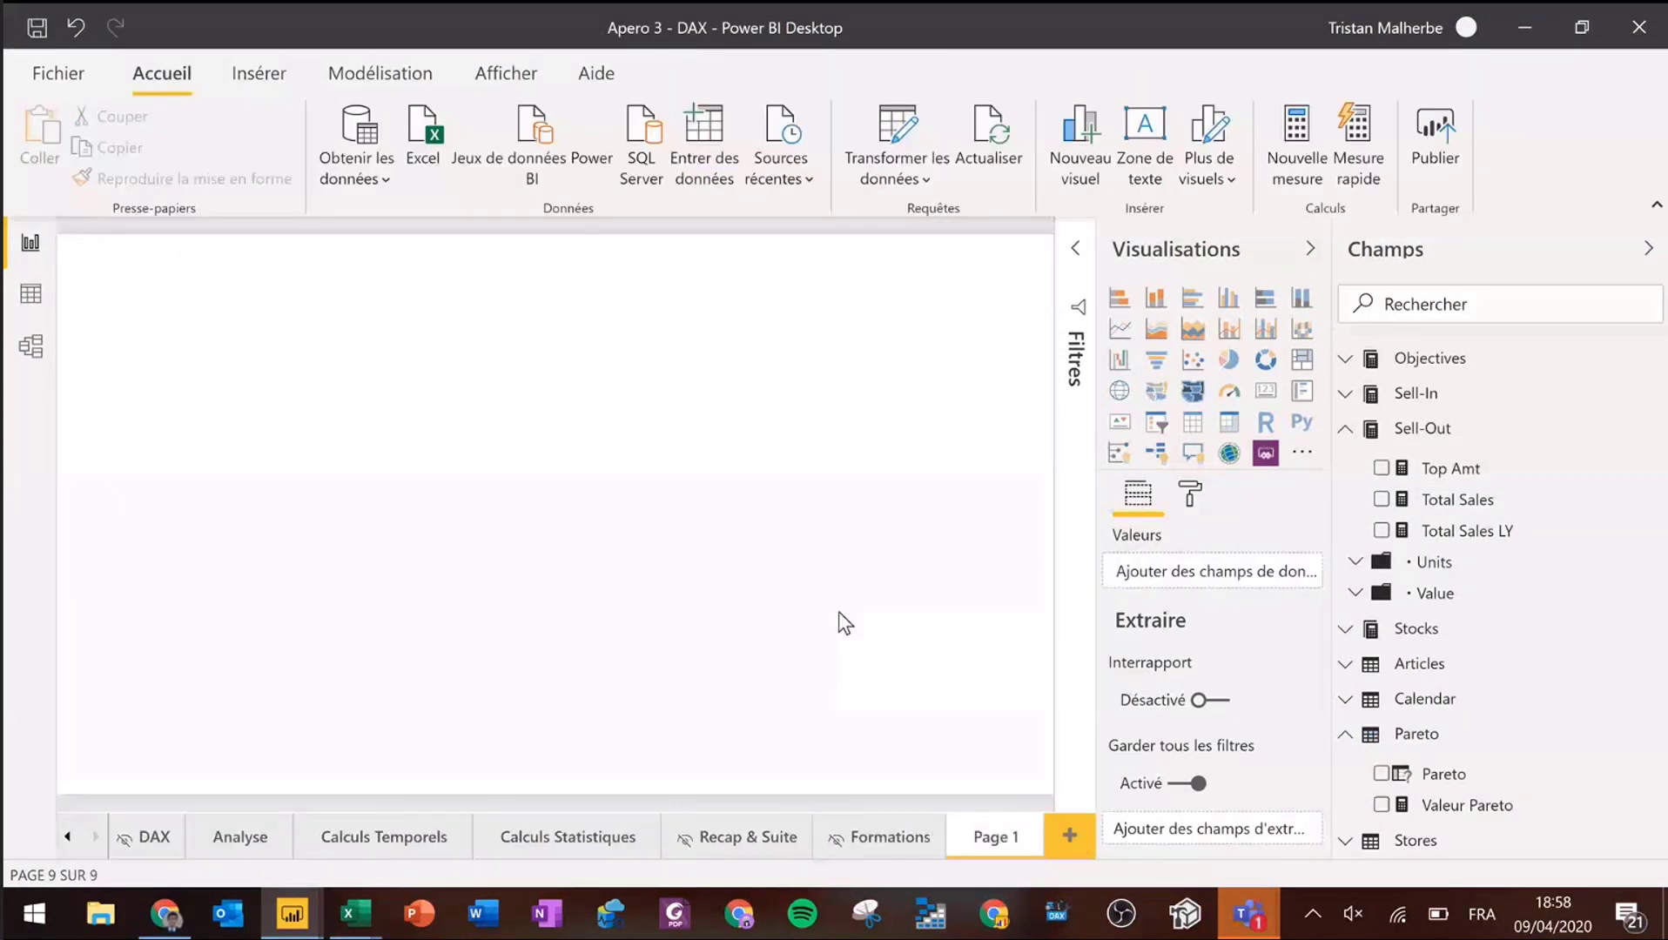
{"action": "left_click", "coordinate": [1121, 331]}
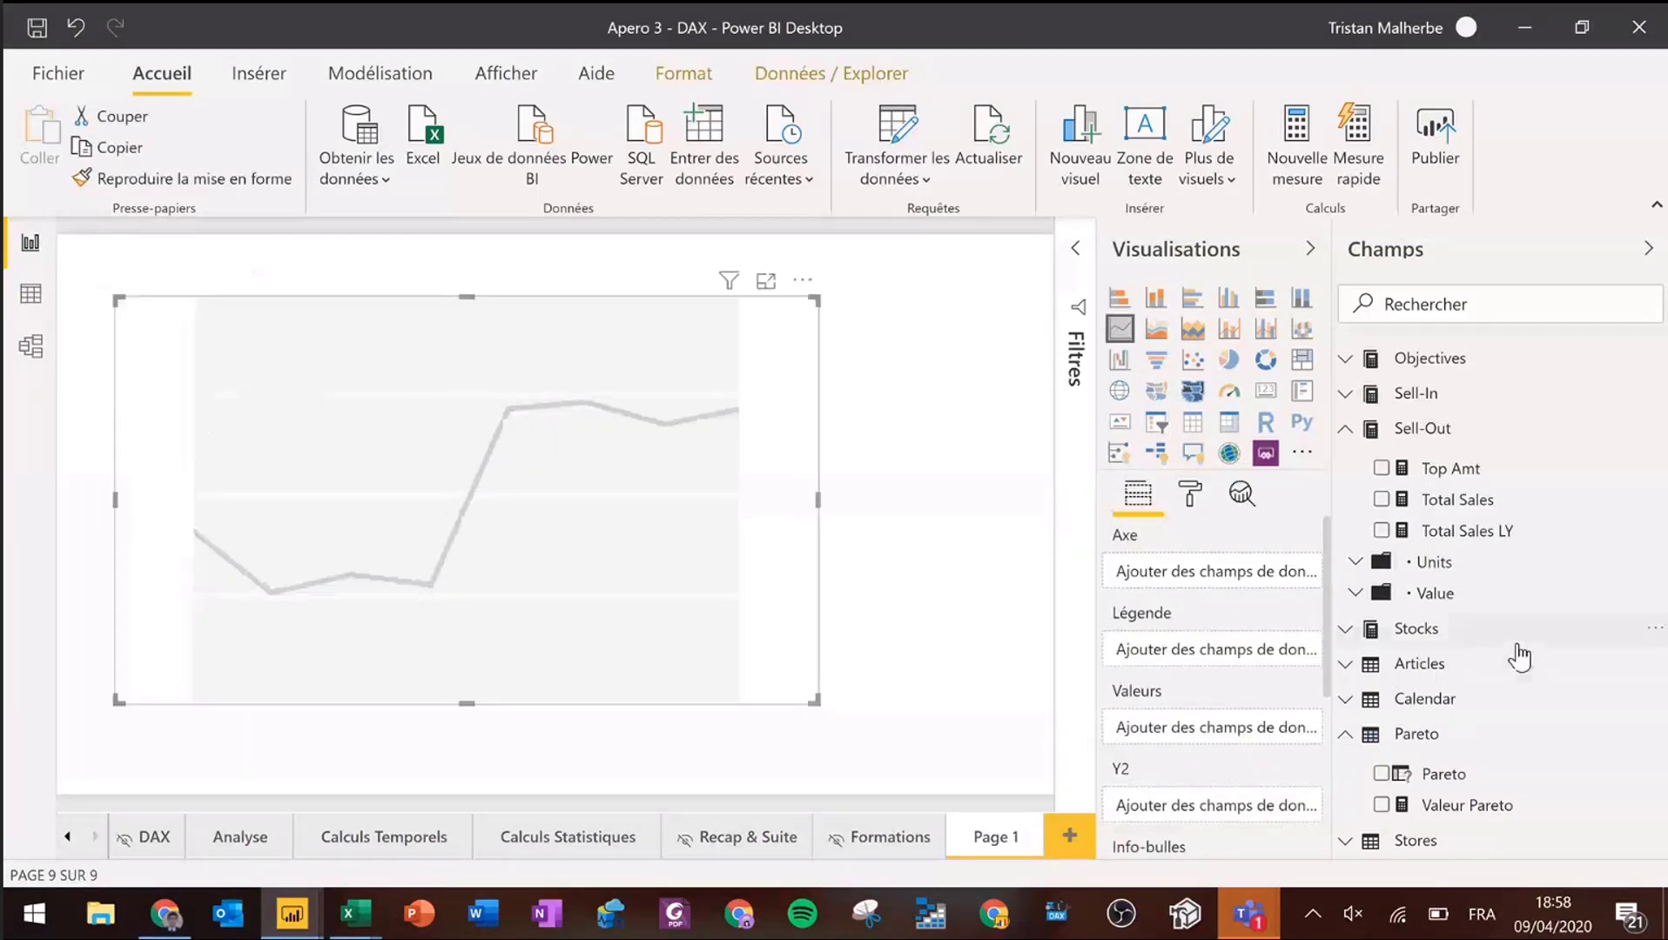
{"action": "left_click_drag", "start_coordinate": [1467, 801], "coordinate": [1177, 582]}
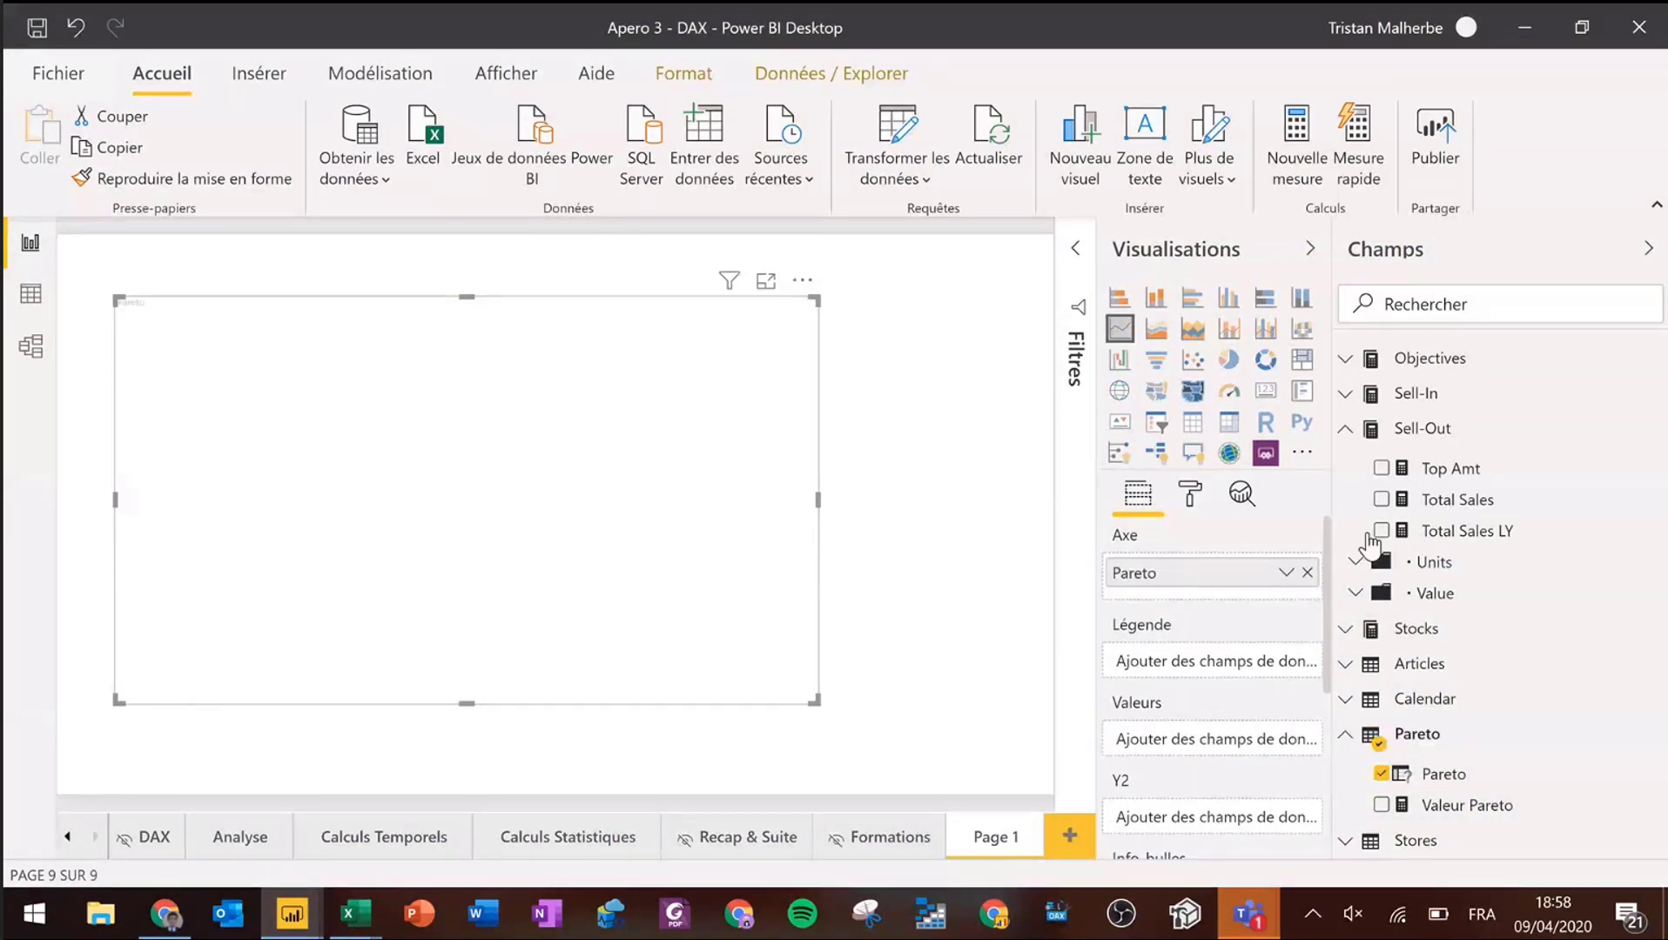
{"action": "left_click_drag", "start_coordinate": [1423, 470], "coordinate": [1176, 756]}
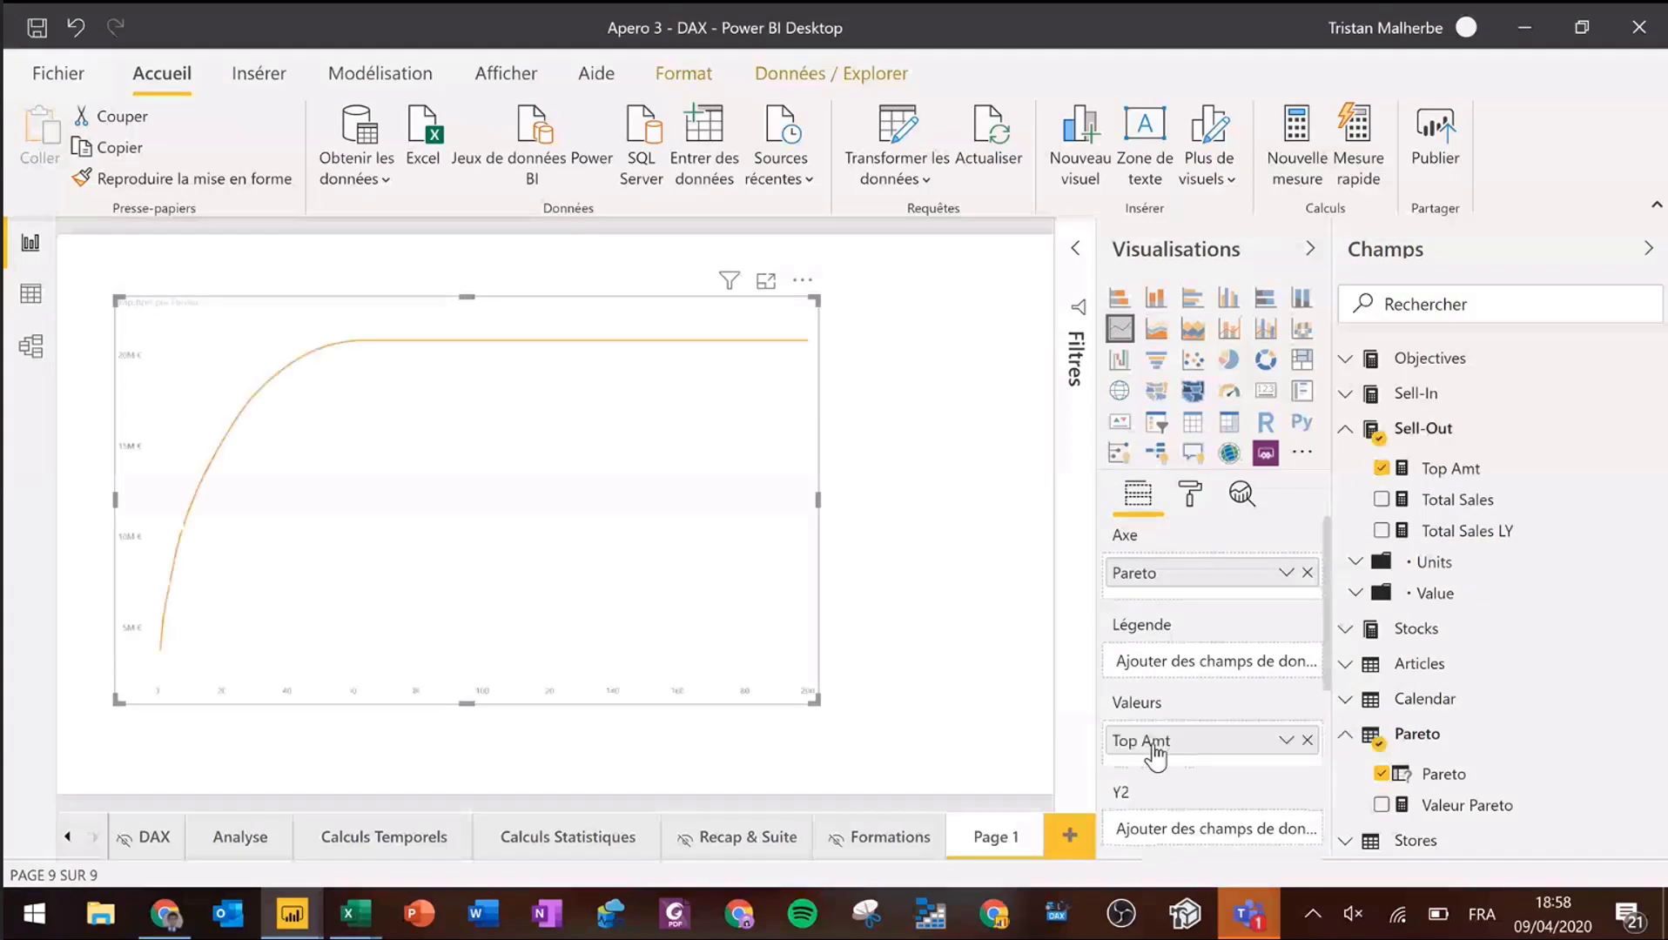
- Enlarge the line chart in focus mode and examine the Top Amt curve alongside the measure's CALCULATE formula
{"action": "left_click", "coordinate": [766, 280]}
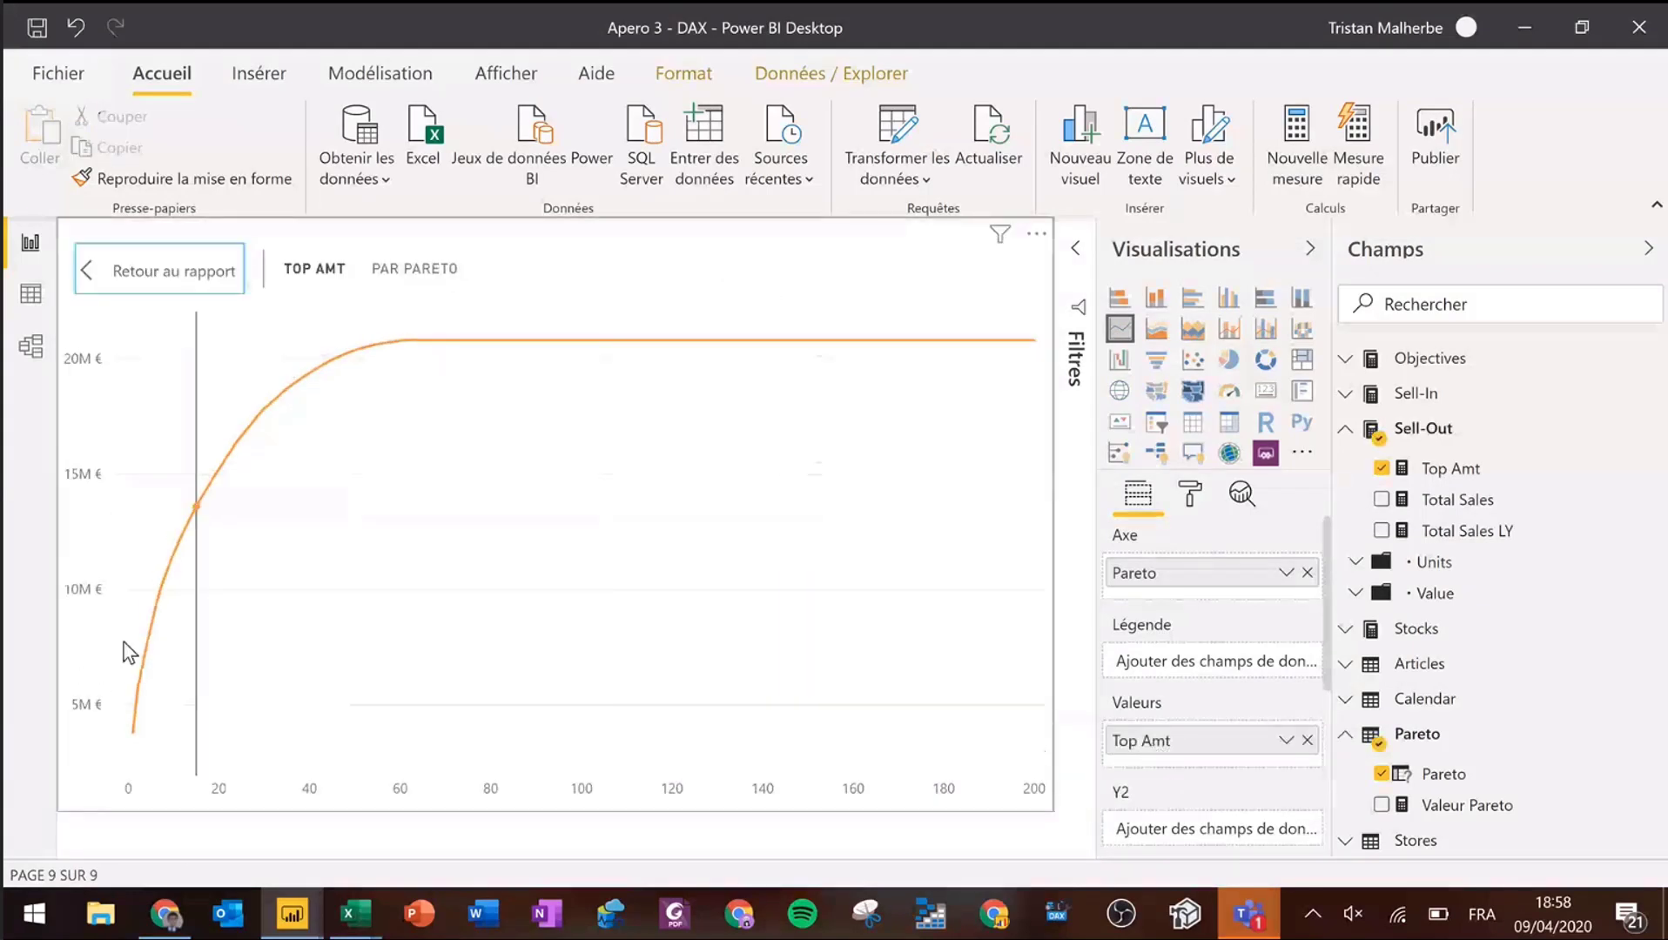
{"action": "left_click", "coordinate": [1532, 470]}
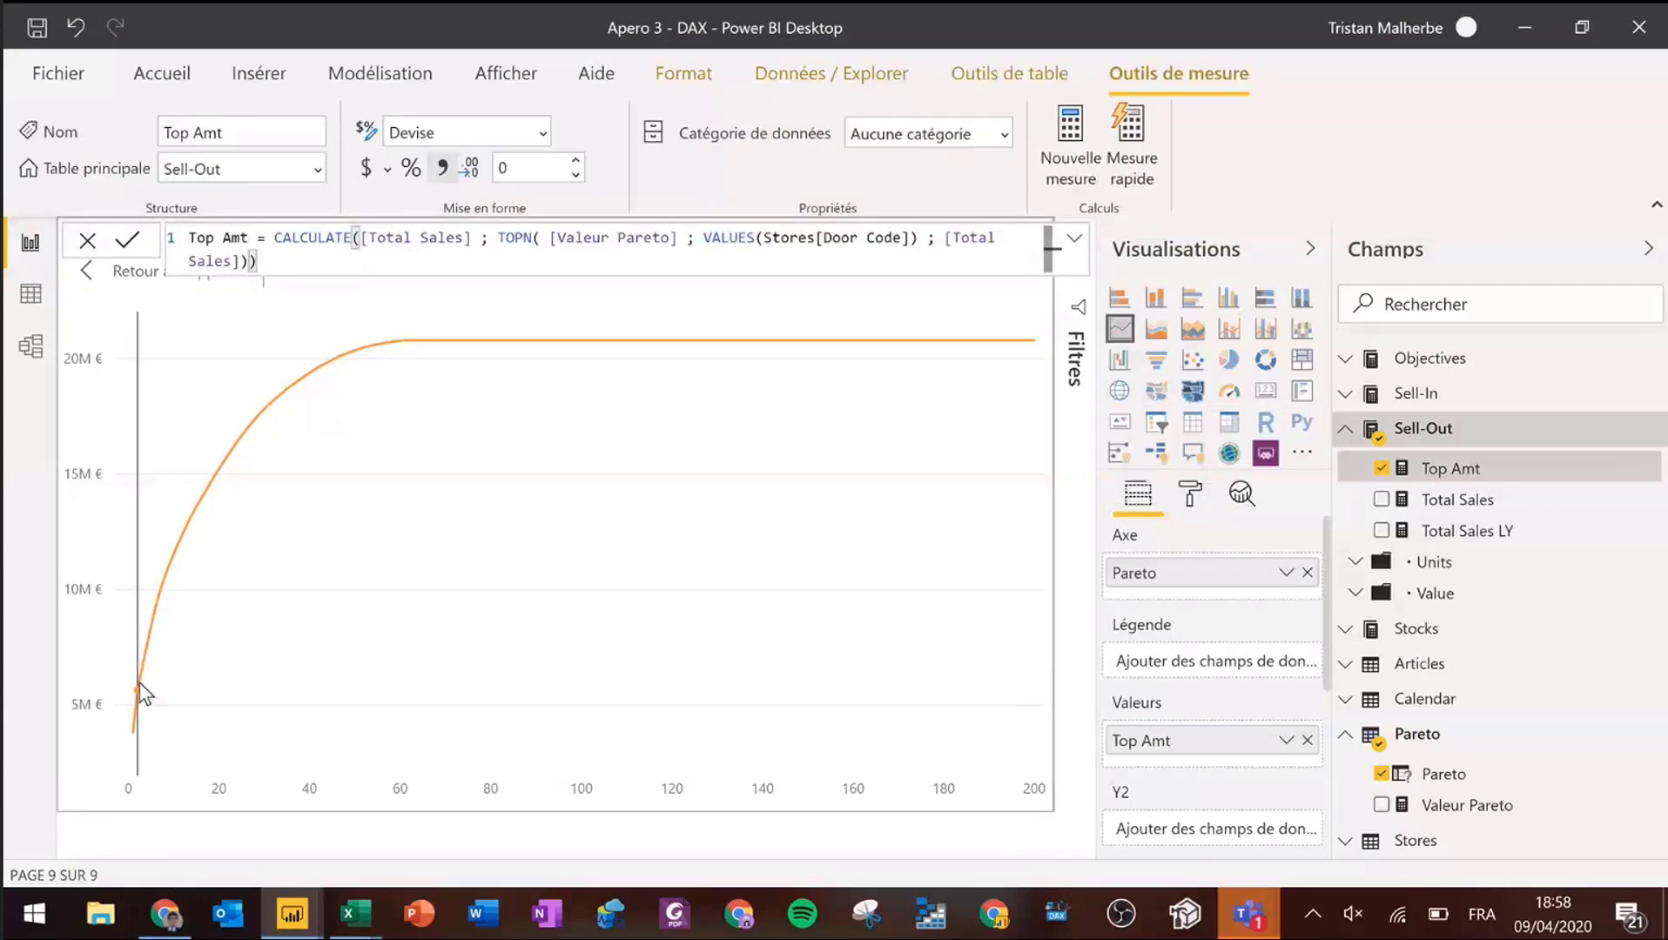
{"action": "mouse_move", "coordinate": [139, 682]}
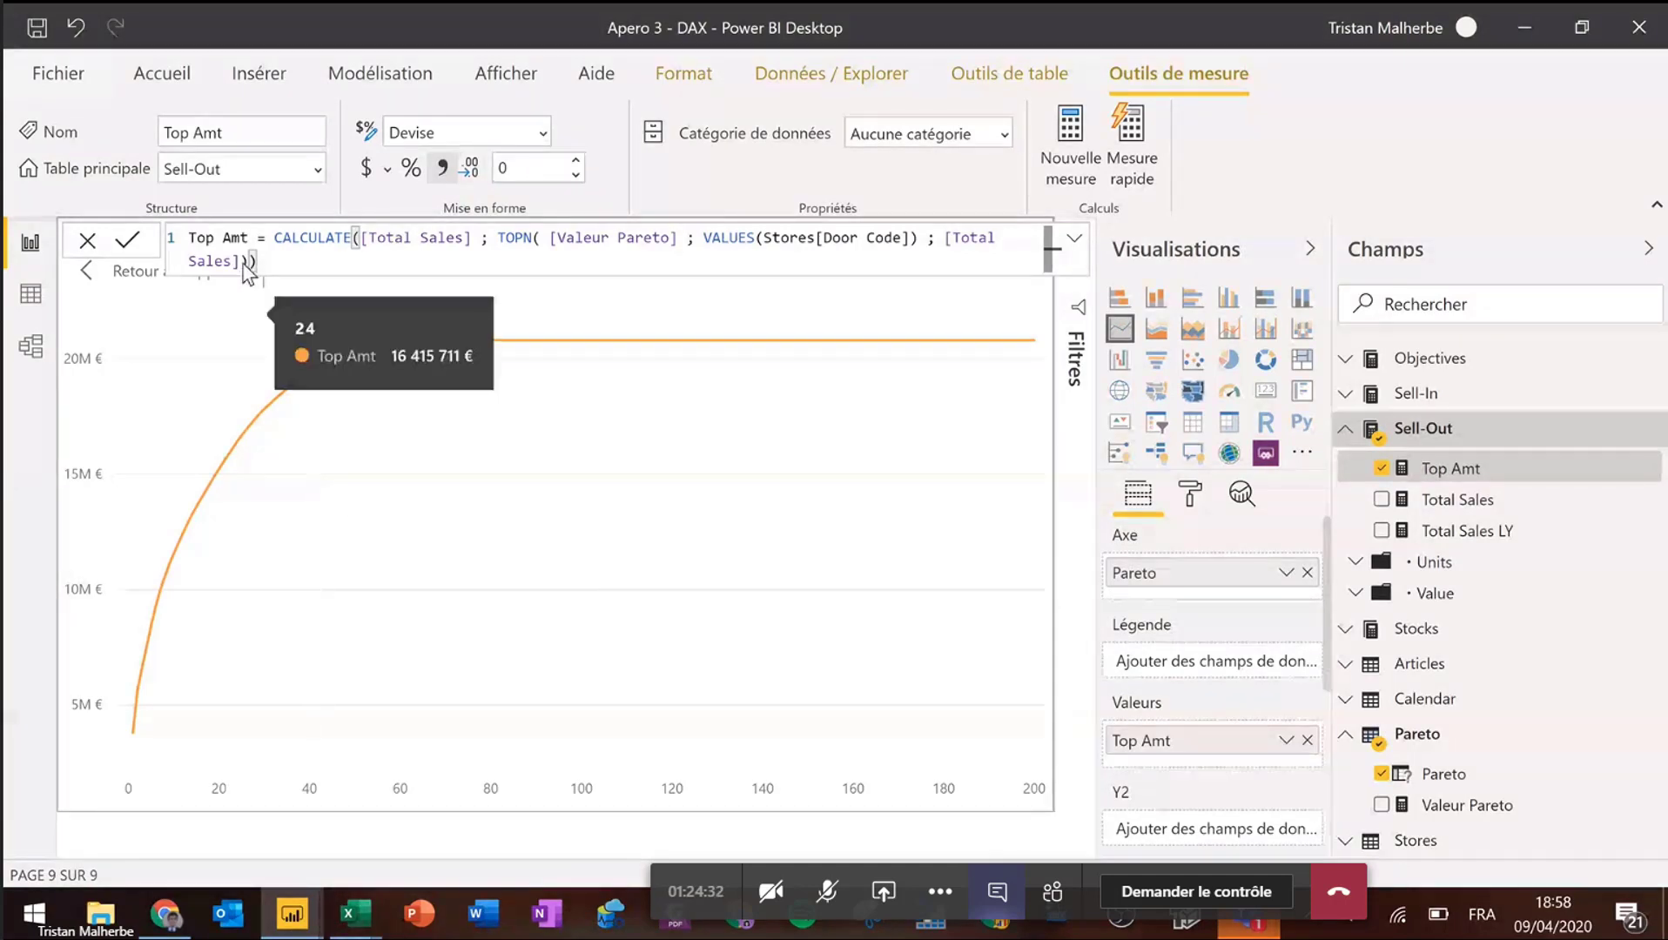
{"action": "left_click", "coordinate": [274, 237]}
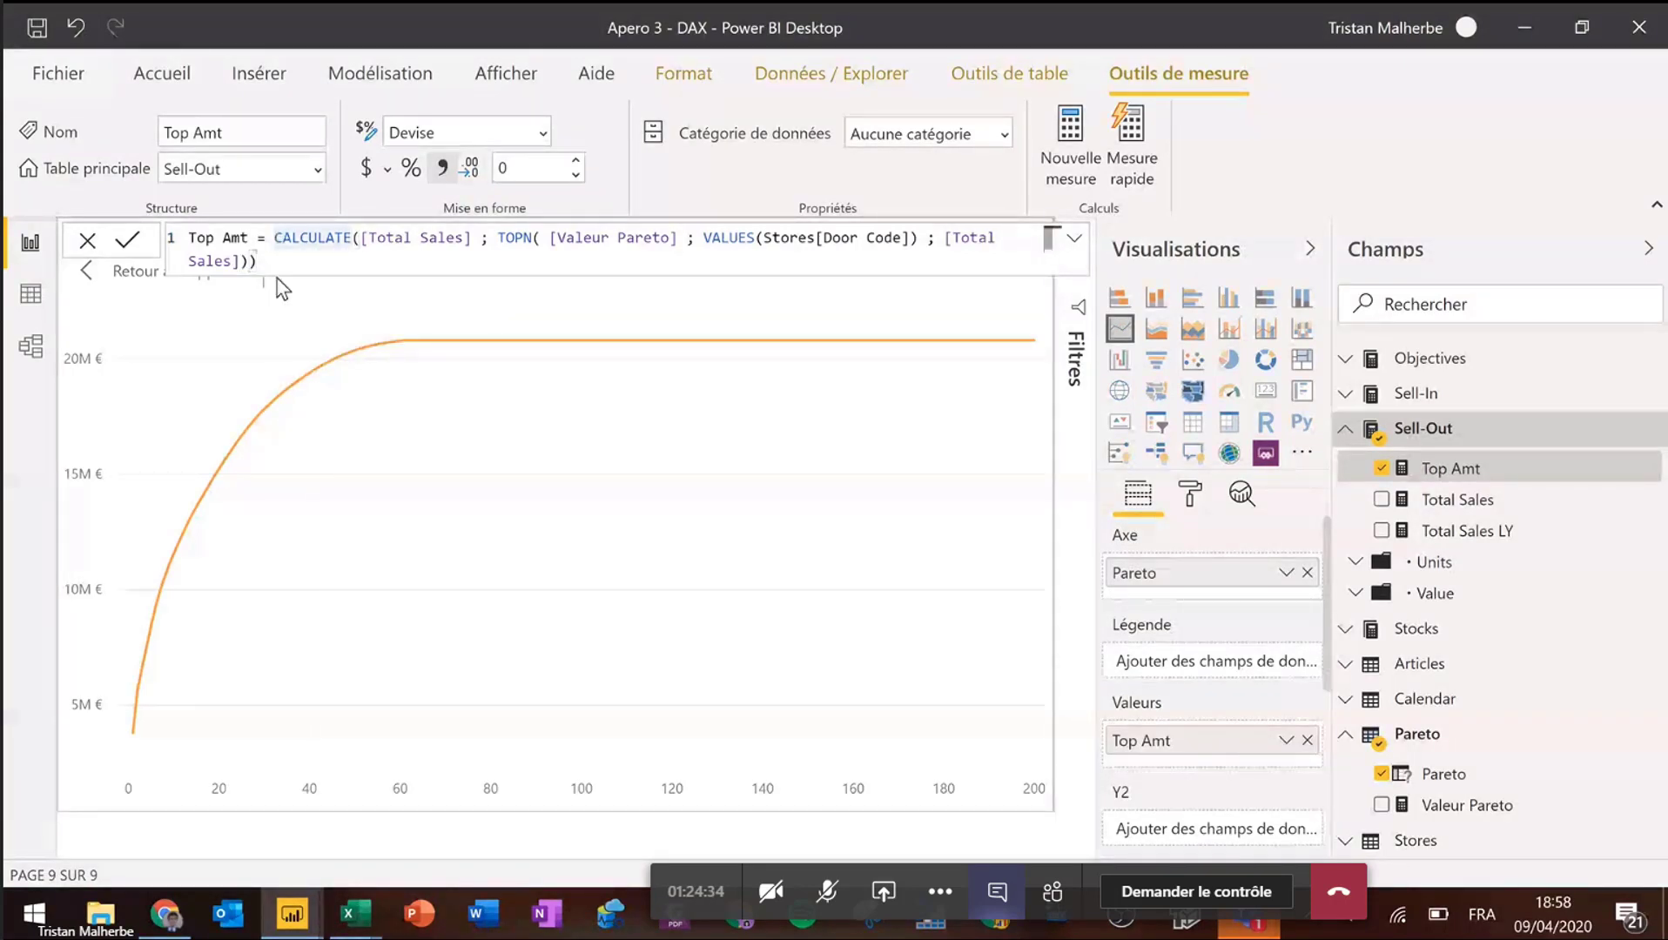
- Wrap the Top Amt measure's CALCULATE expression in DIVIDE with [Total Sales] as the denominator
{"action": "type", "text": "DIVI"}
{"action": "key", "text": "Tab"}
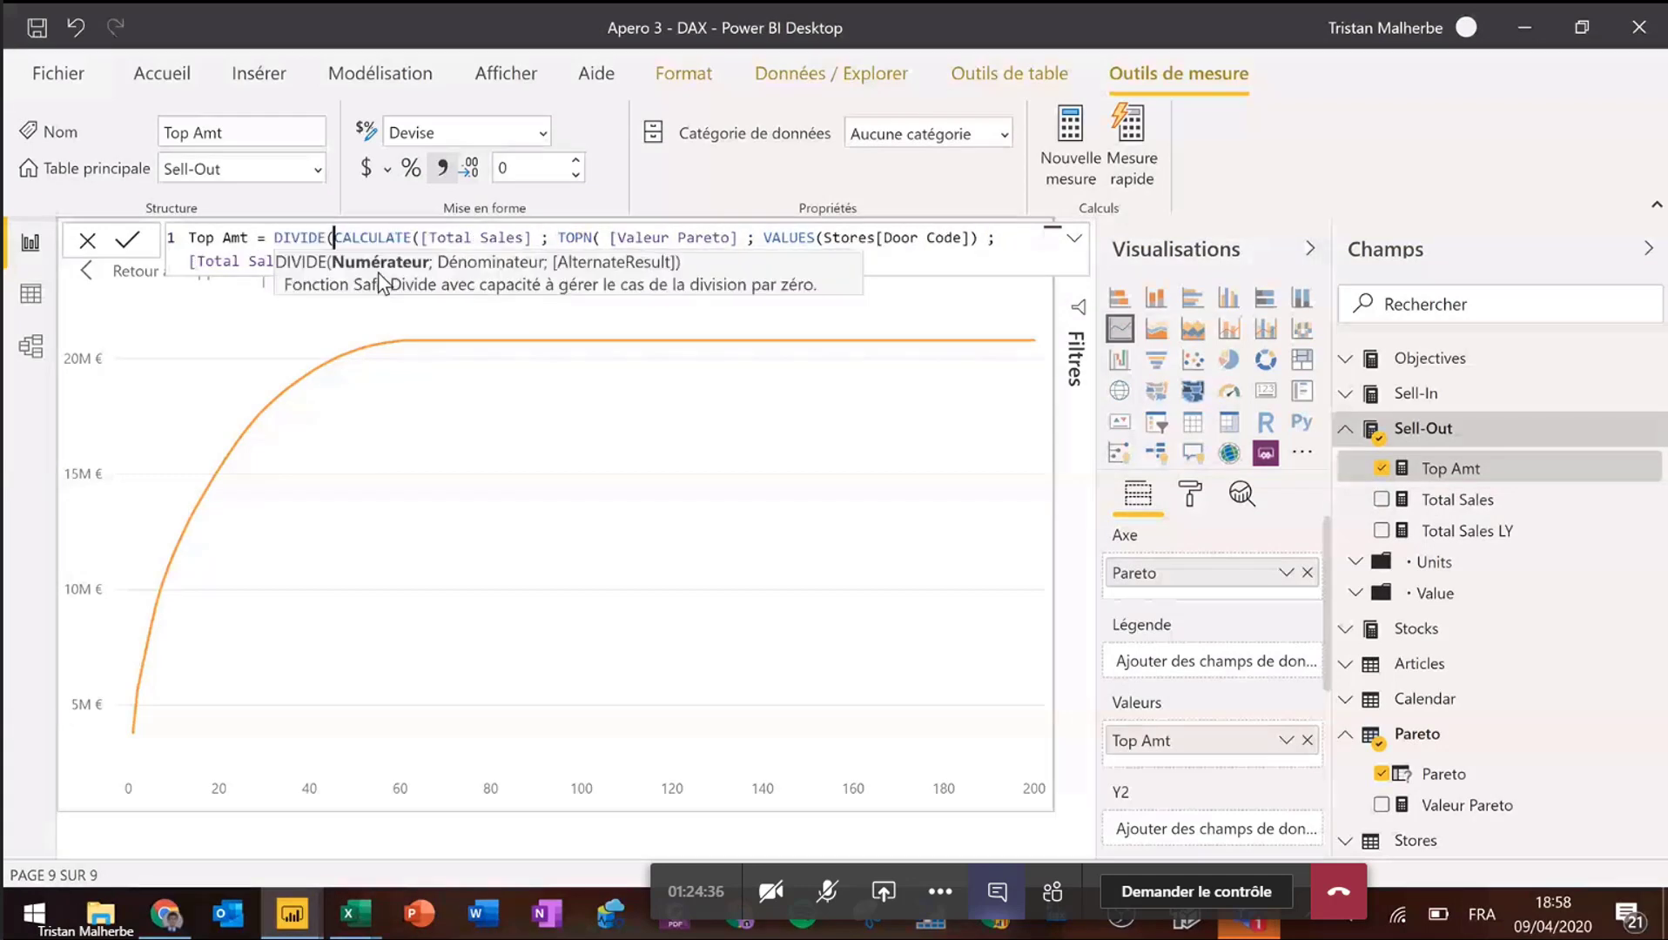
{"action": "key", "text": "ctrl+End"}
{"action": "type", "text": "; "}
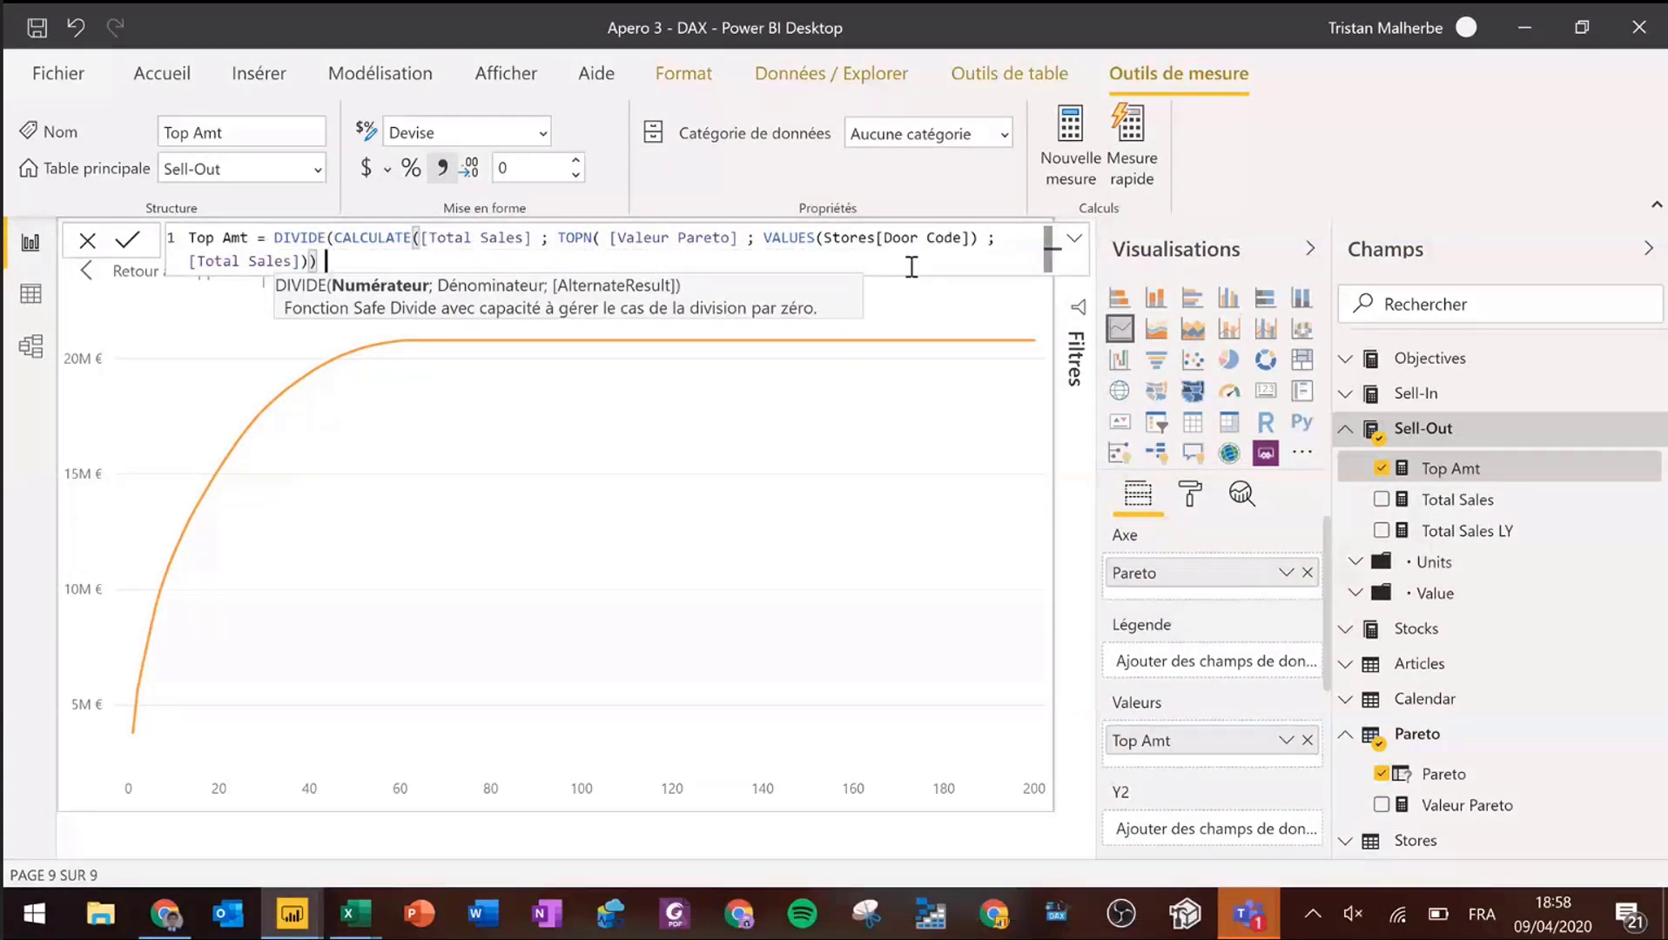
{"action": "type", "text": "t"}
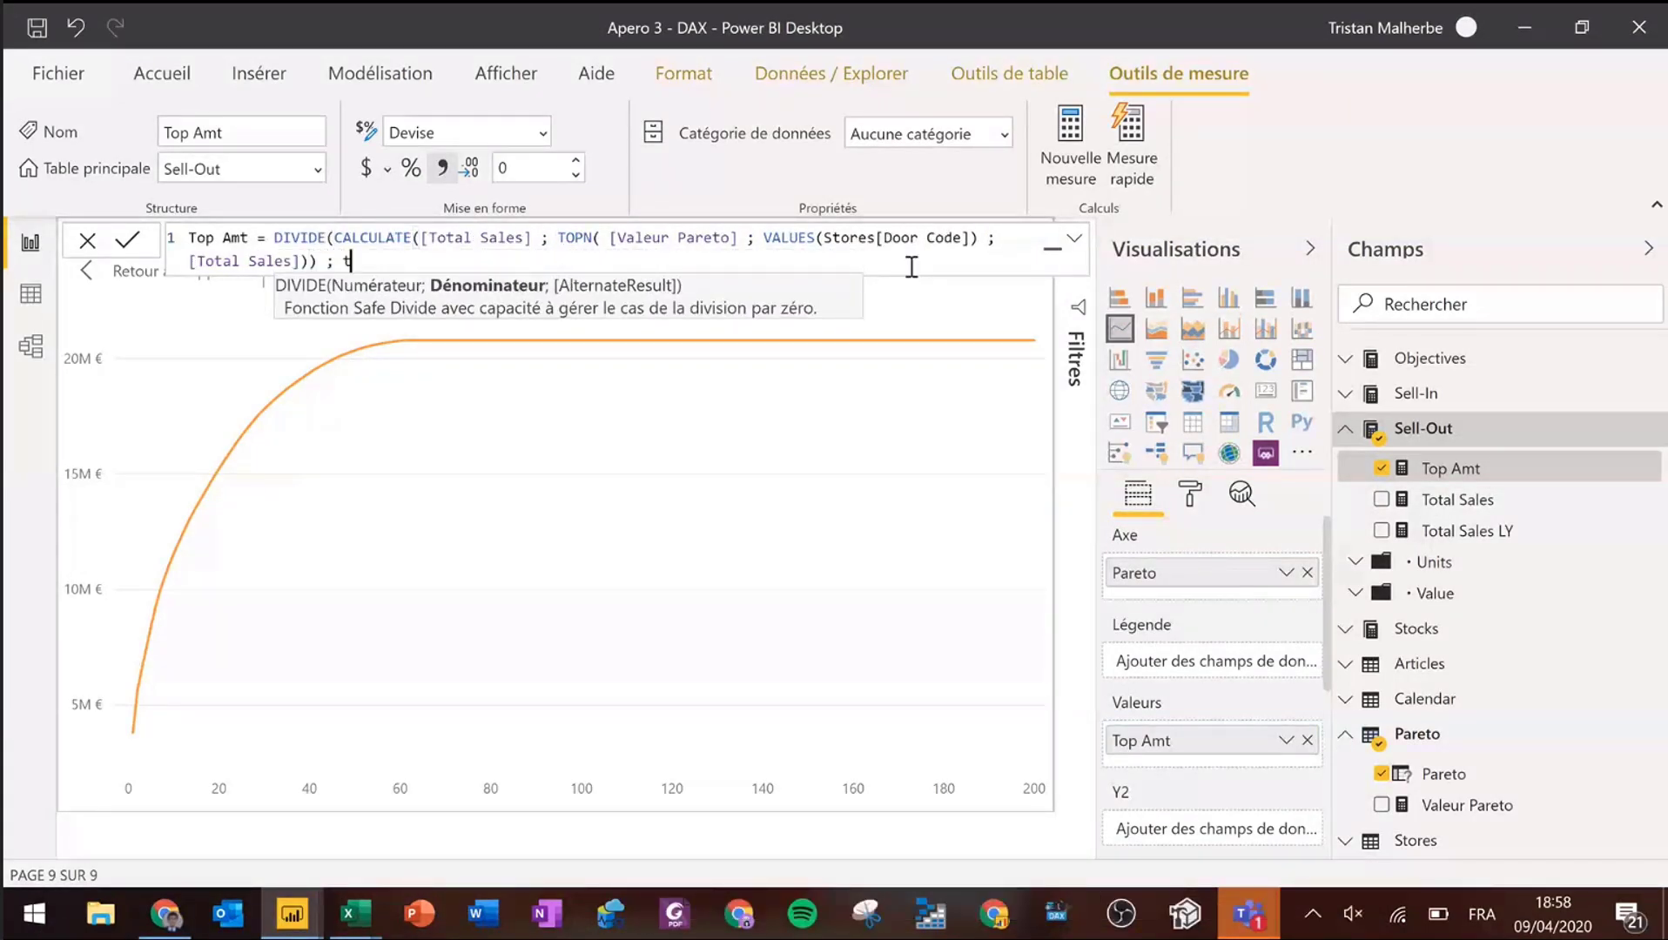
{"action": "key", "text": "Down"}
{"action": "key", "text": "Down"}
{"action": "key", "text": "Down"}
{"action": "key", "text": "Tab"}
{"action": "type", "text": ")"}
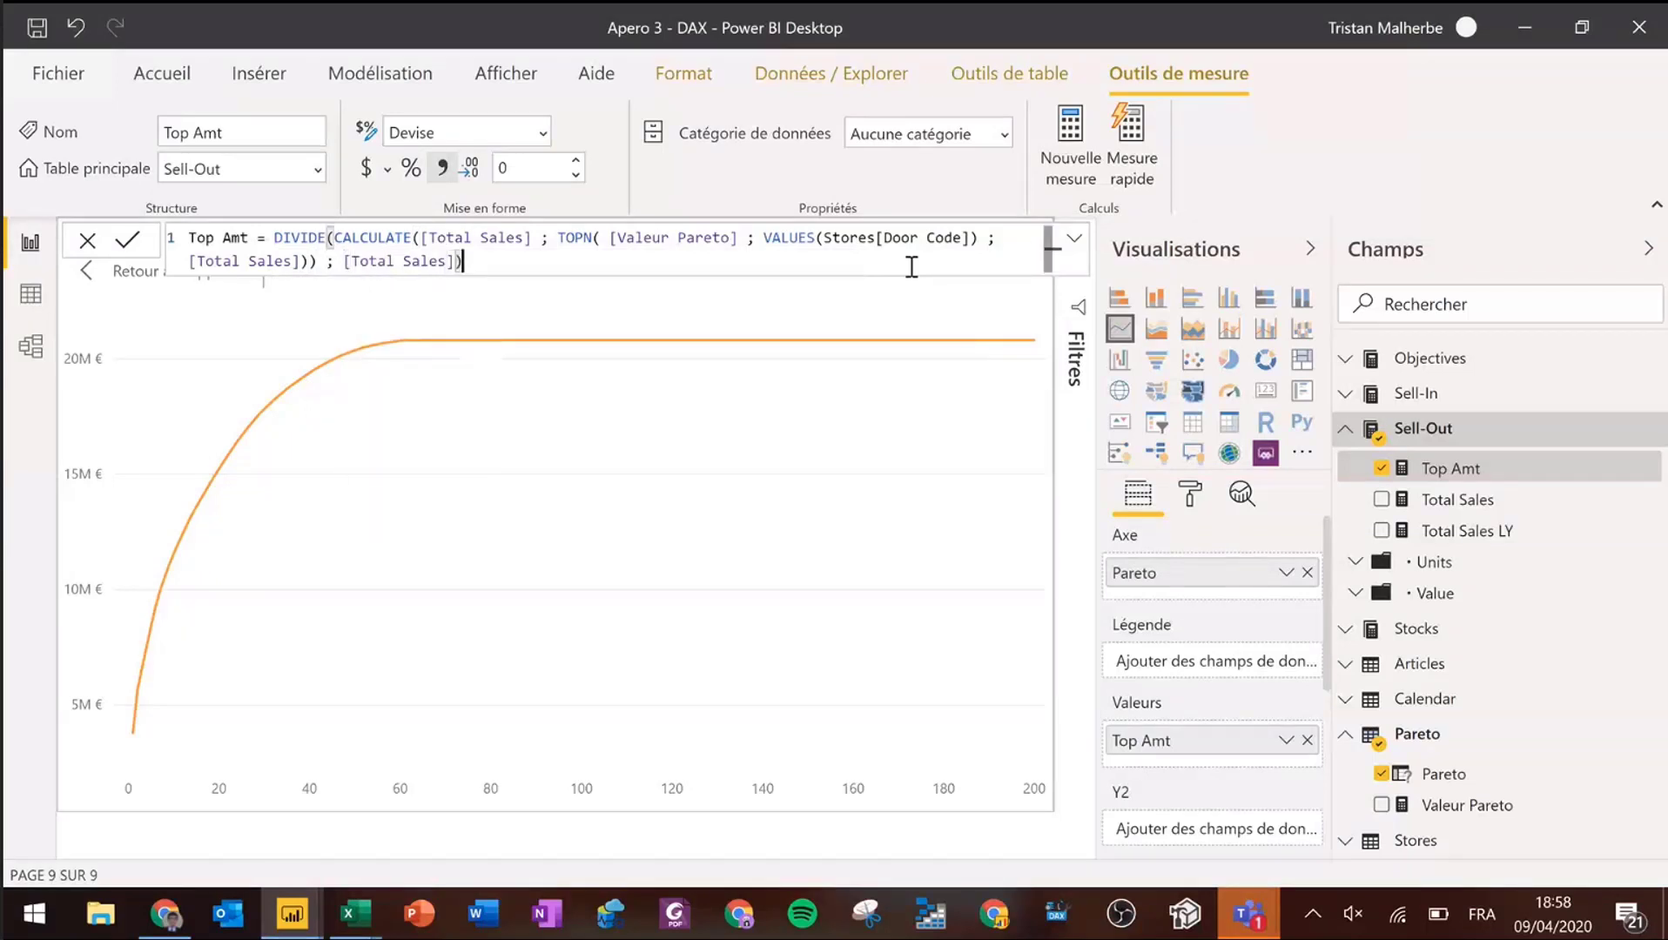
{"action": "key", "text": "Return"}
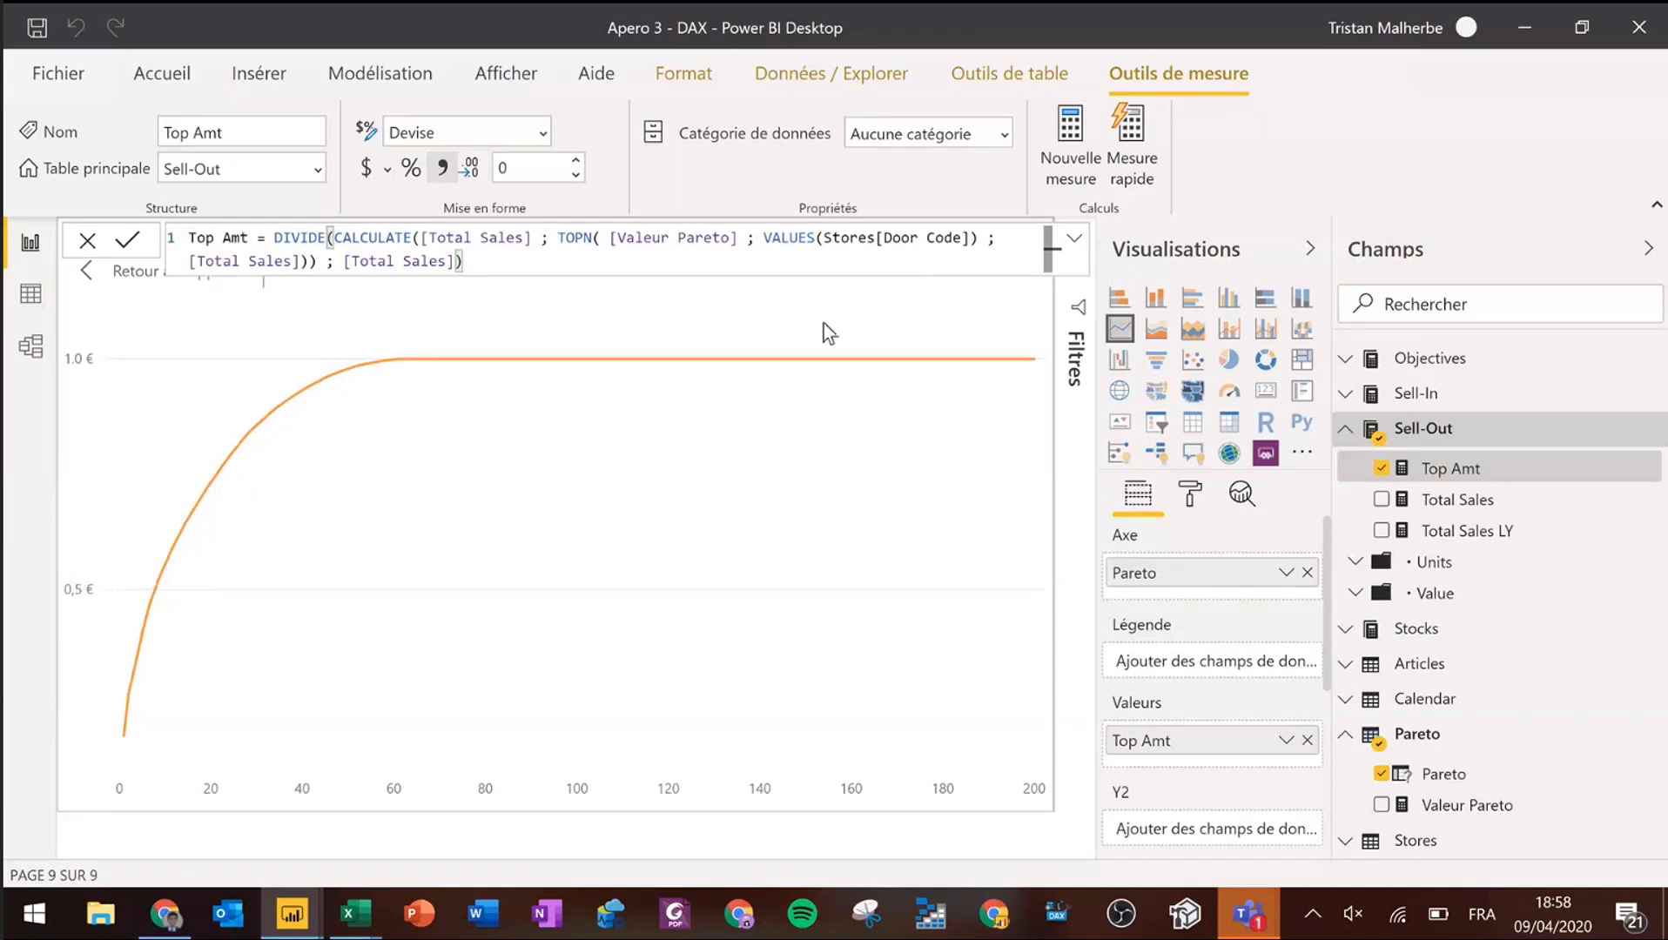
- Format the Top Amt measure as a percentage and temporarily annotate its curve with a diagonal line and hatching
{"action": "left_click", "coordinate": [409, 167]}
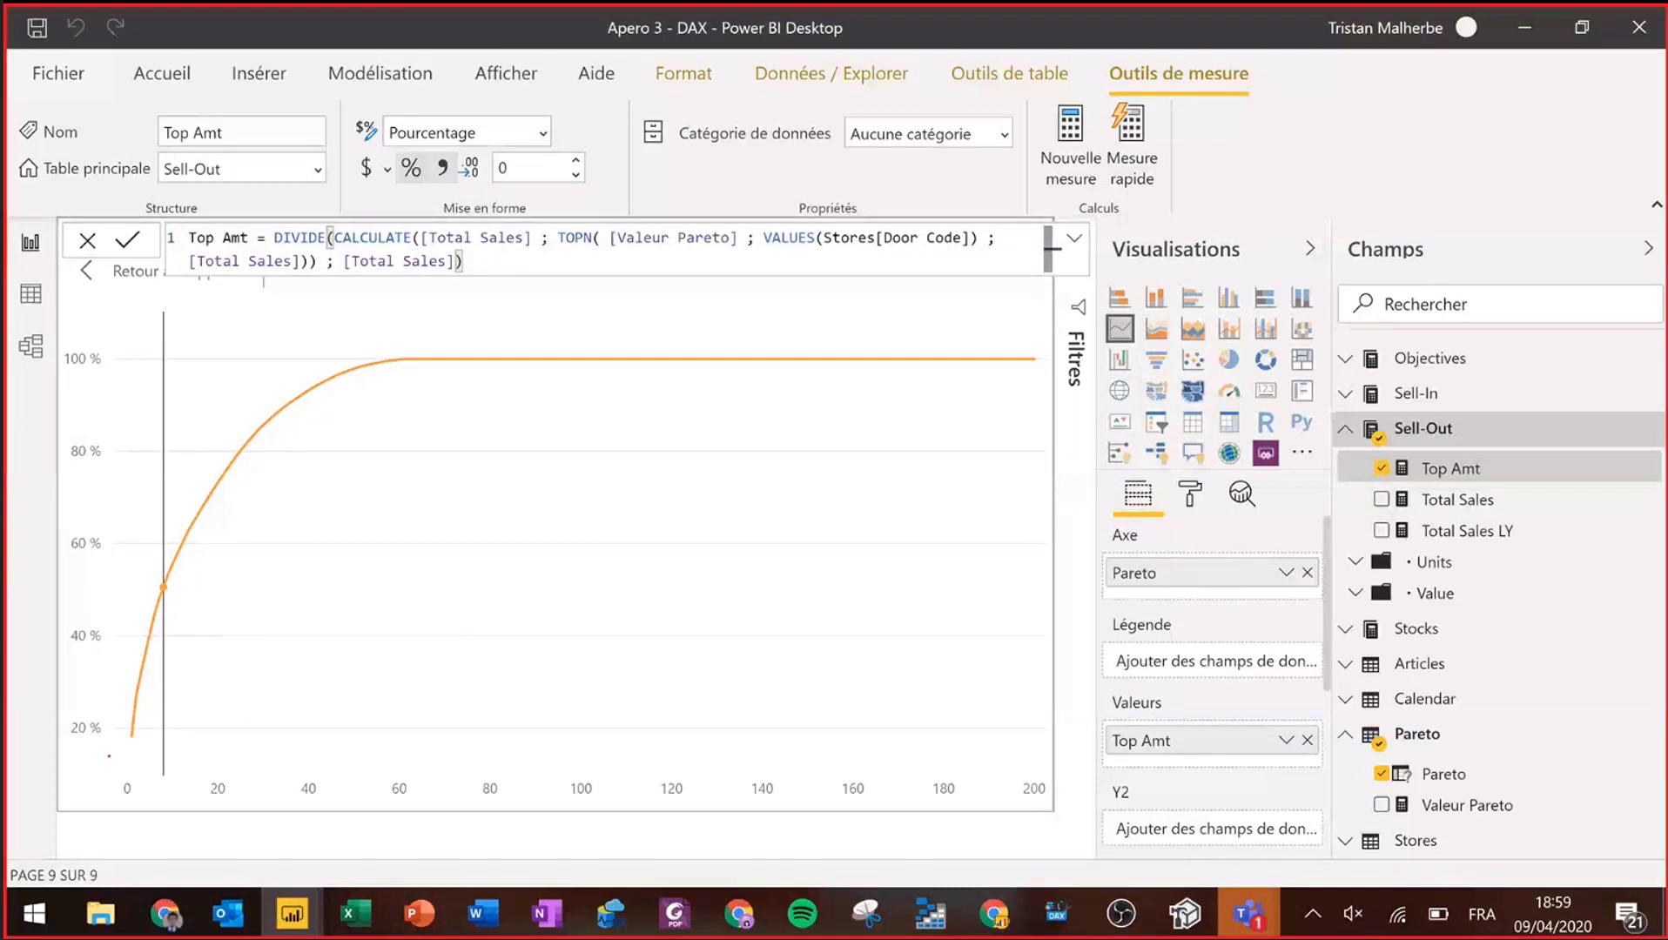
{"action": "mouse_move", "coordinate": [123, 747]}
{"action": "left_mouse_down"}
{"action": "mouse_move", "coordinate": [467, 576]}
{"action": "mouse_move", "coordinate": [1169, 301]}
{"action": "left_mouse_up"}
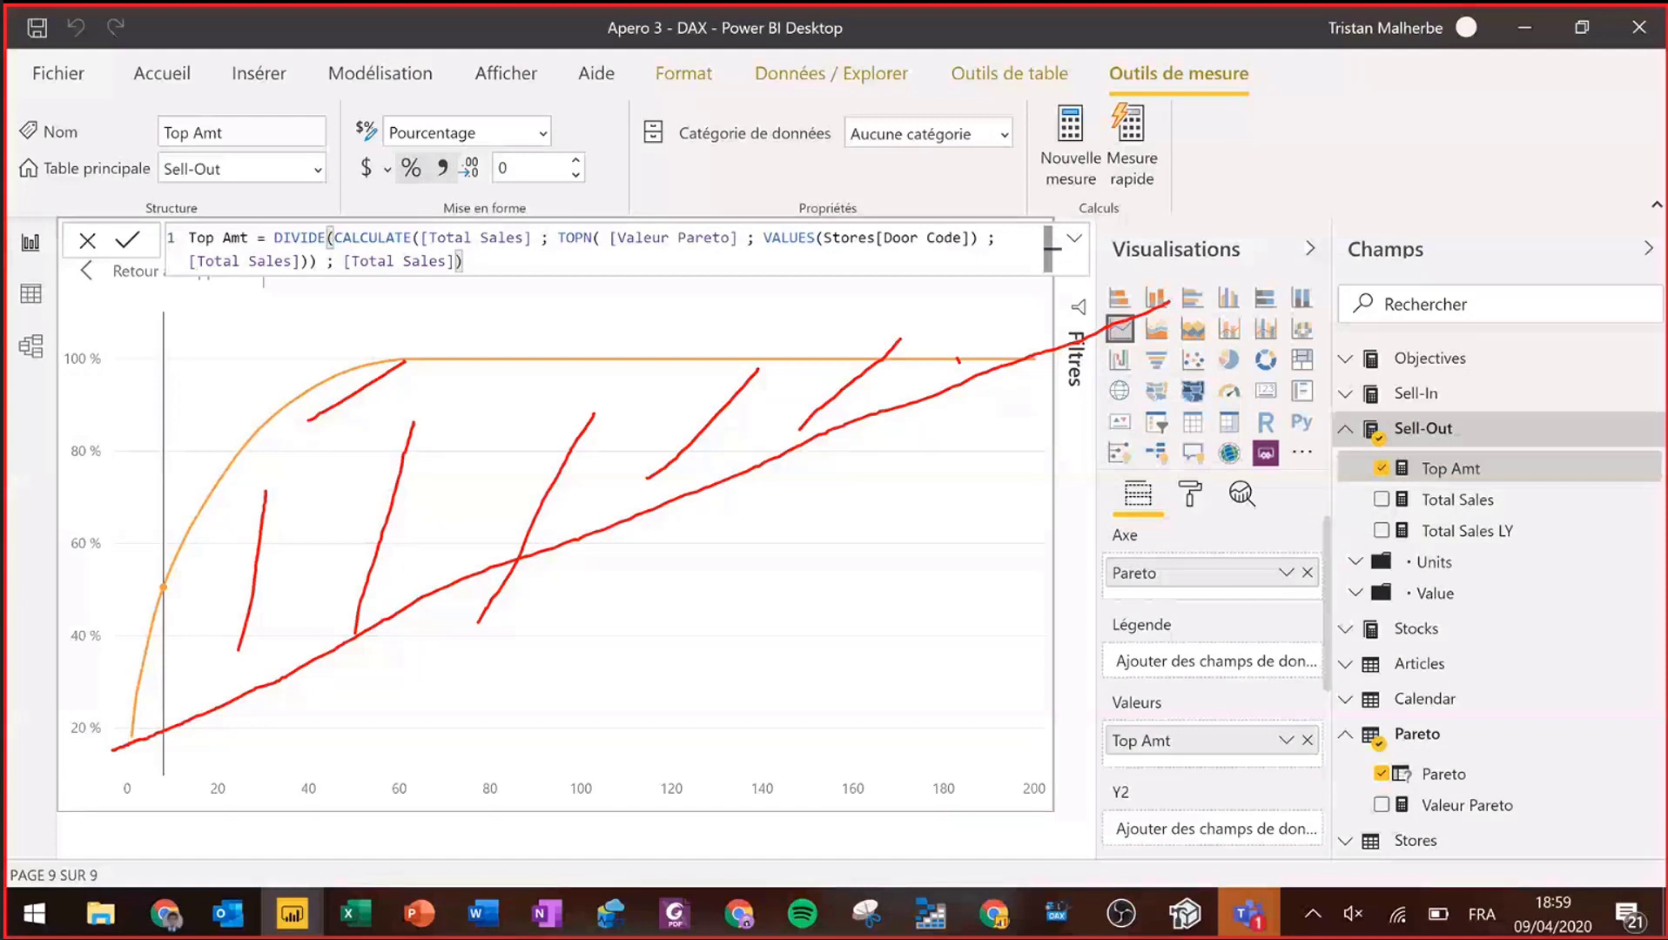
{"action": "key", "text": "Escape"}
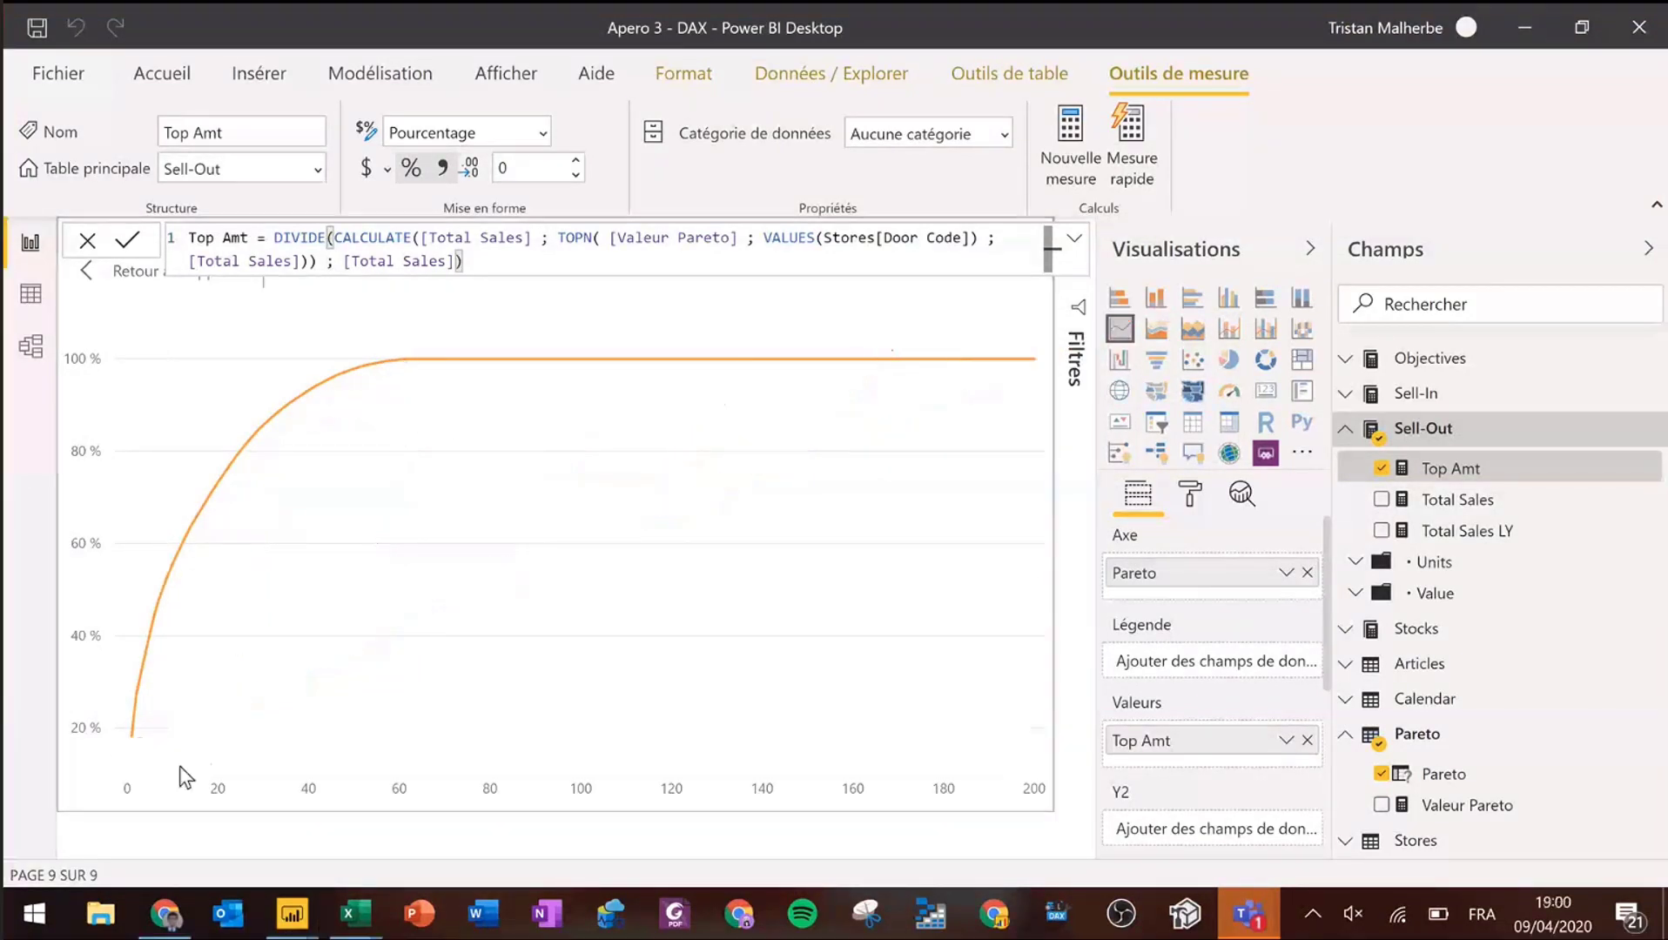
- Add Brand from the Articles table as the line chart's legend and compare the brand curves at Pareto 15
{"action": "left_click", "coordinate": [1345, 429]}
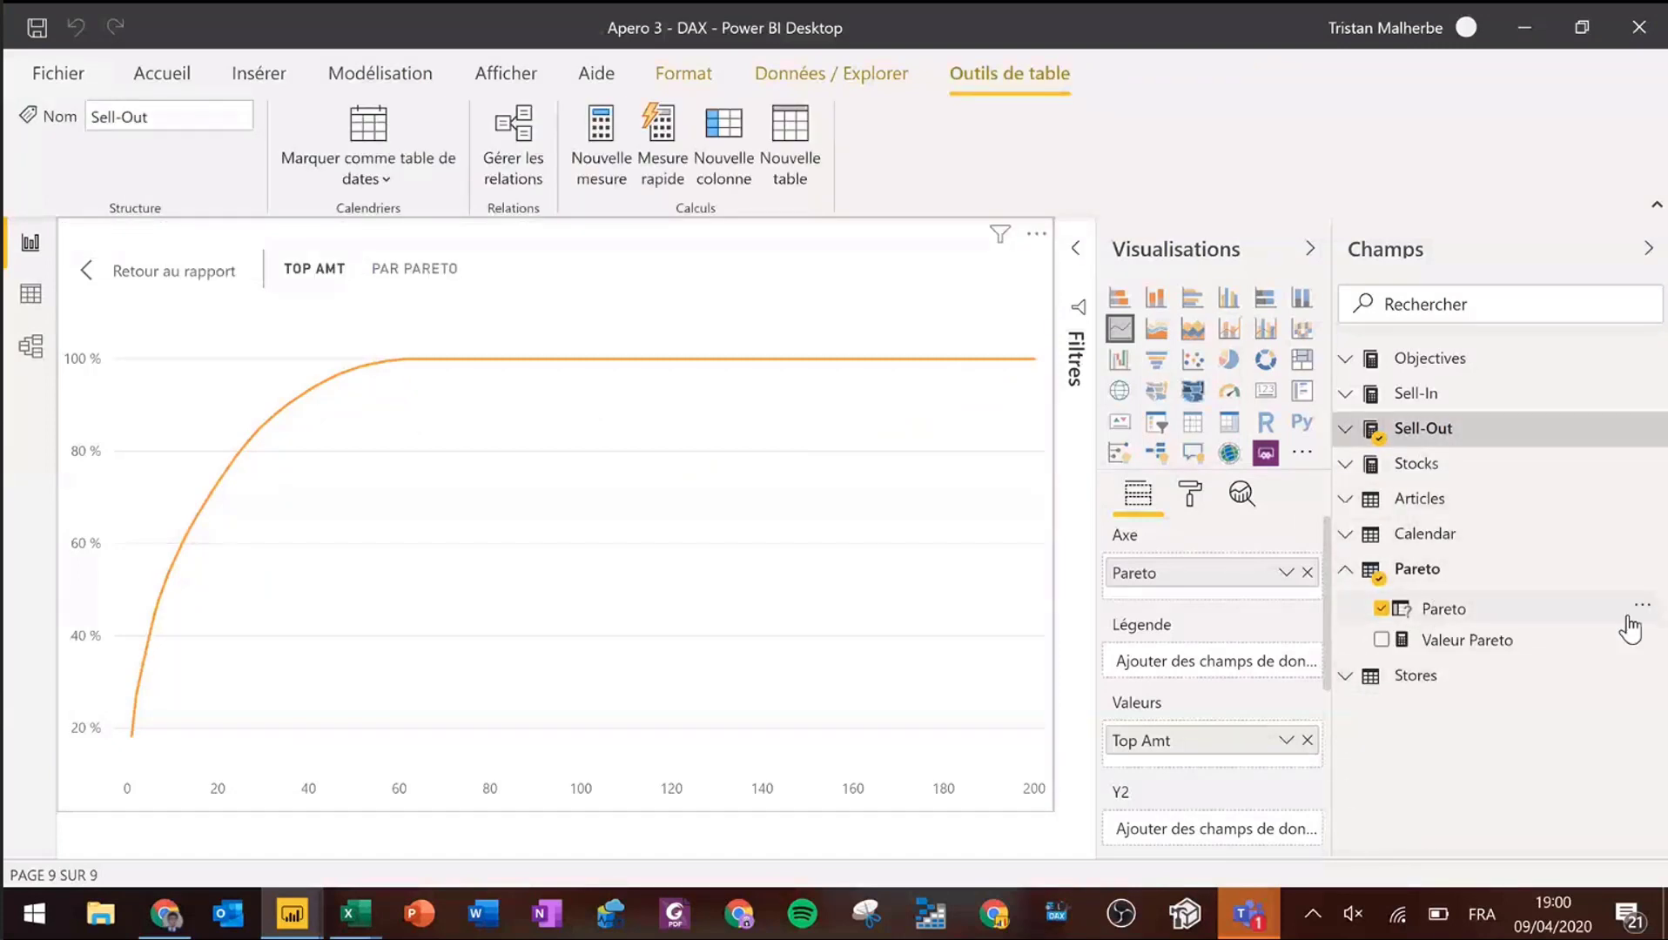
{"action": "left_click", "coordinate": [1346, 502]}
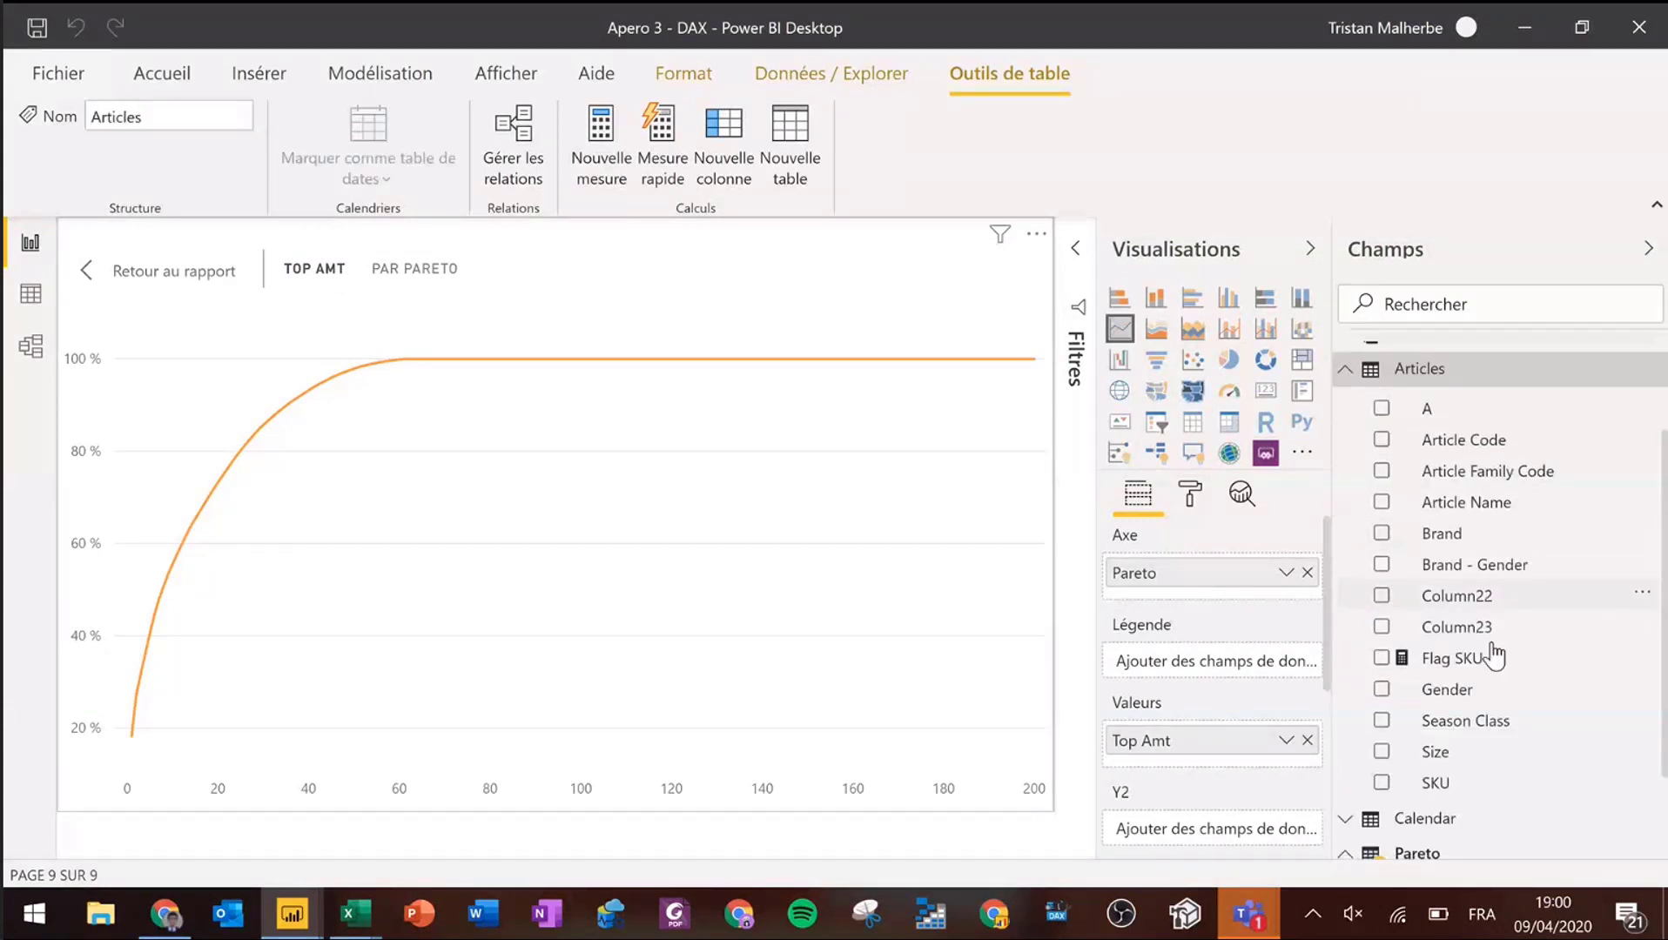
{"action": "left_click_drag", "start_coordinate": [1452, 547], "coordinate": [1216, 673]}
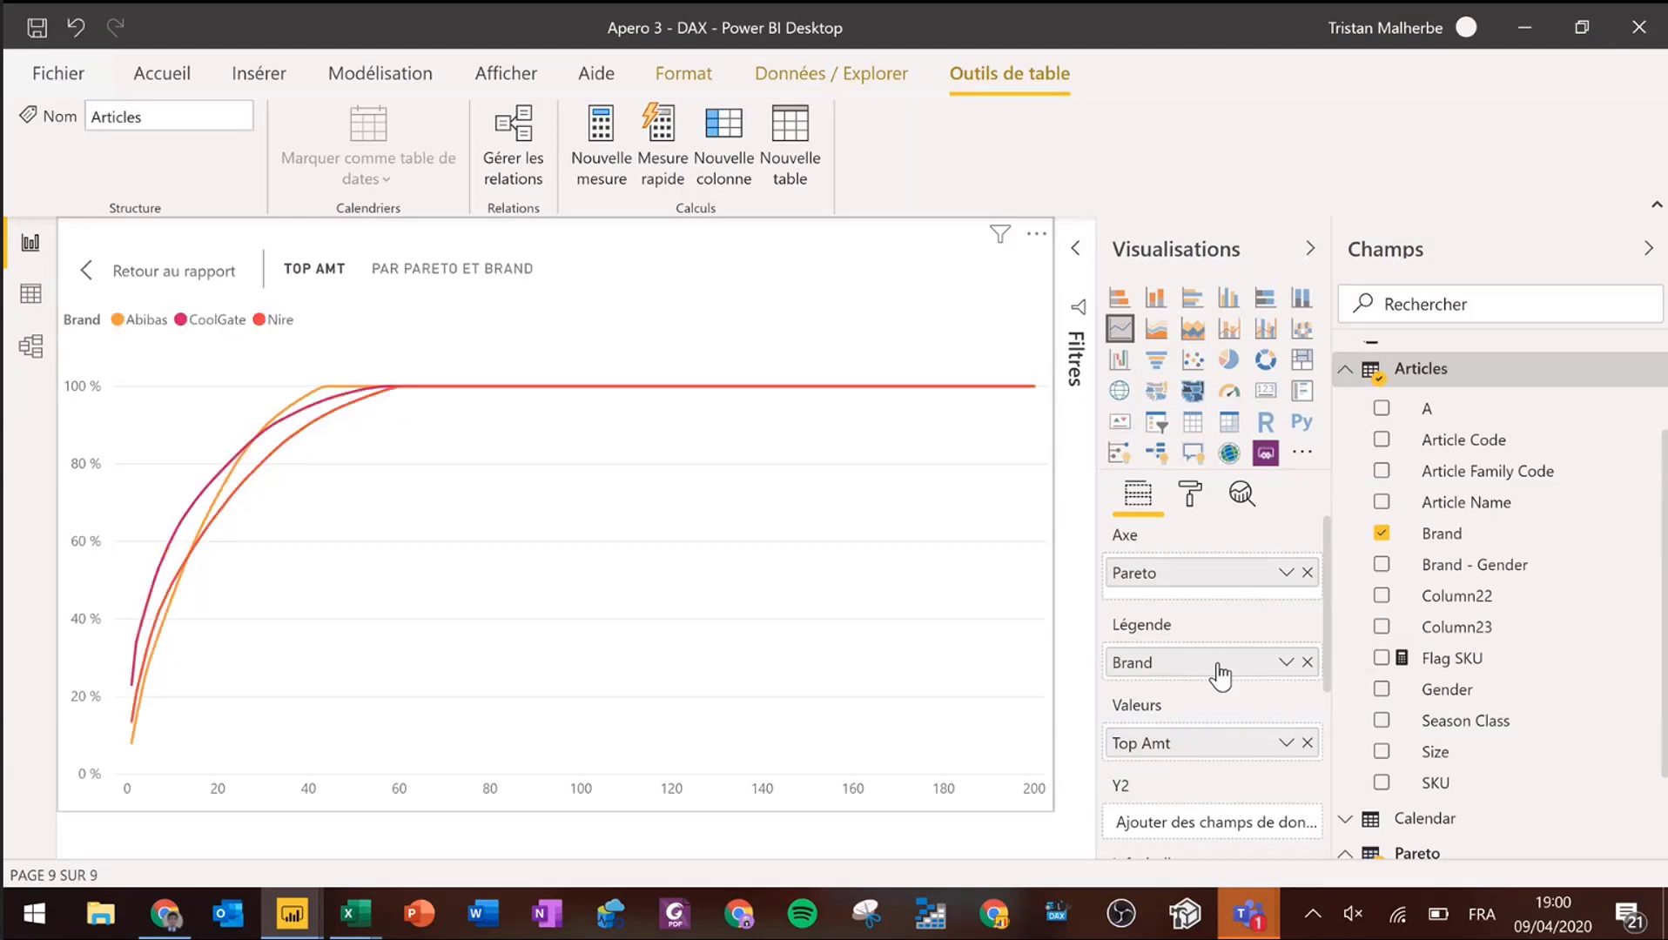
{"action": "left_click", "coordinate": [1647, 250]}
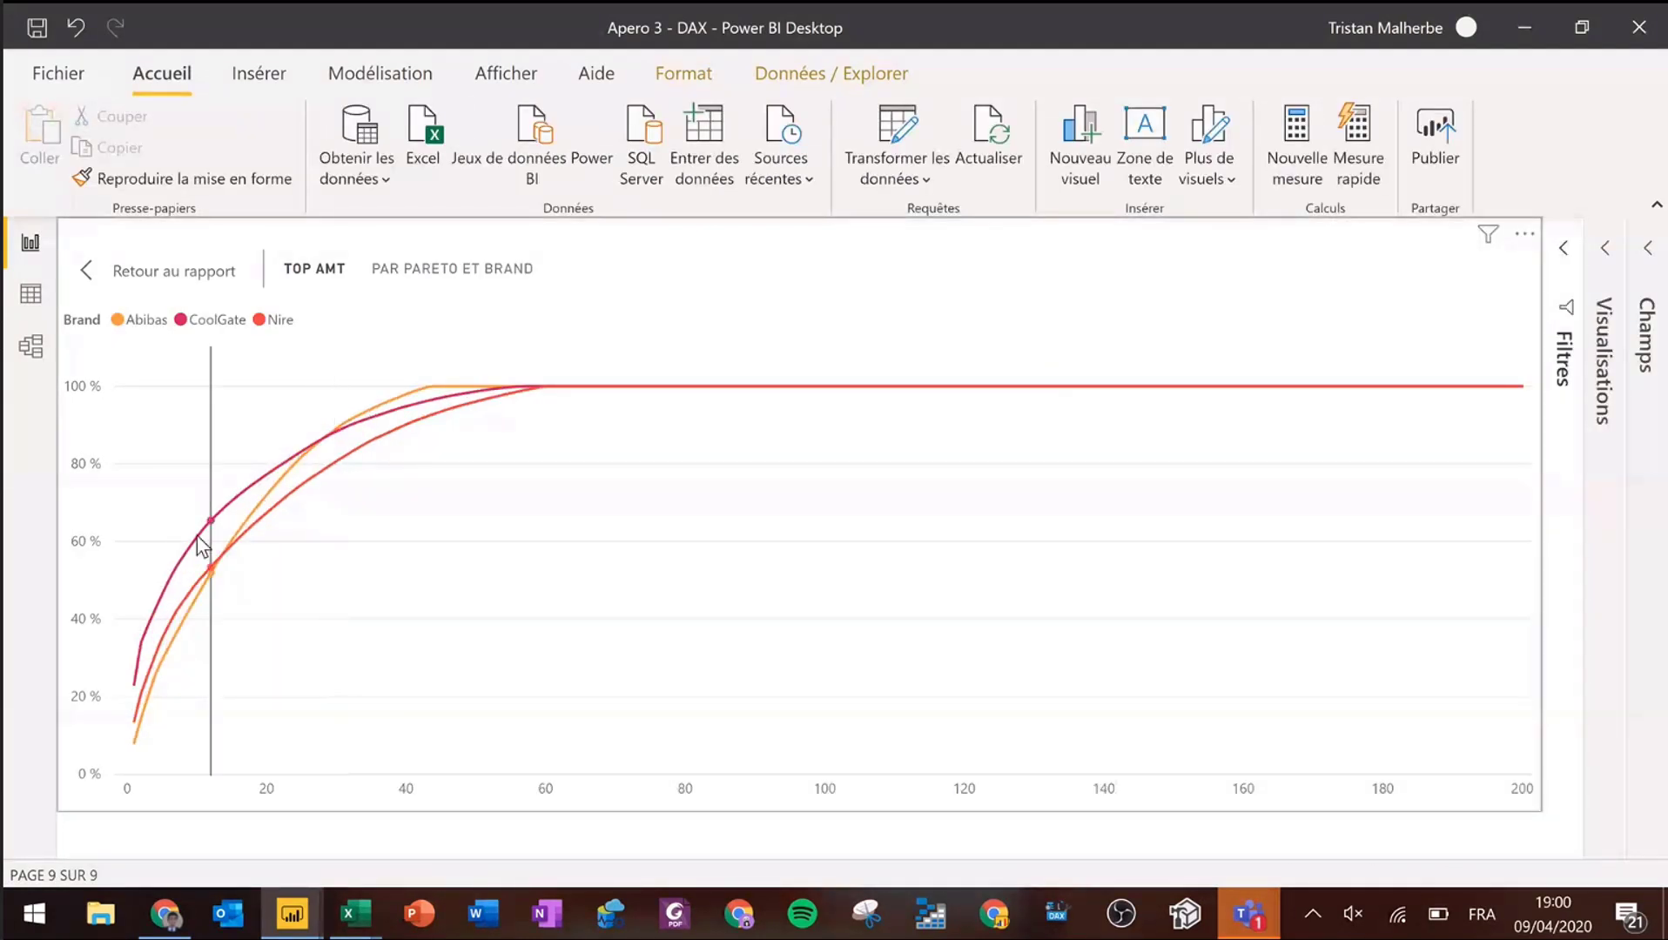
{"action": "mouse_move", "coordinate": [202, 547]}
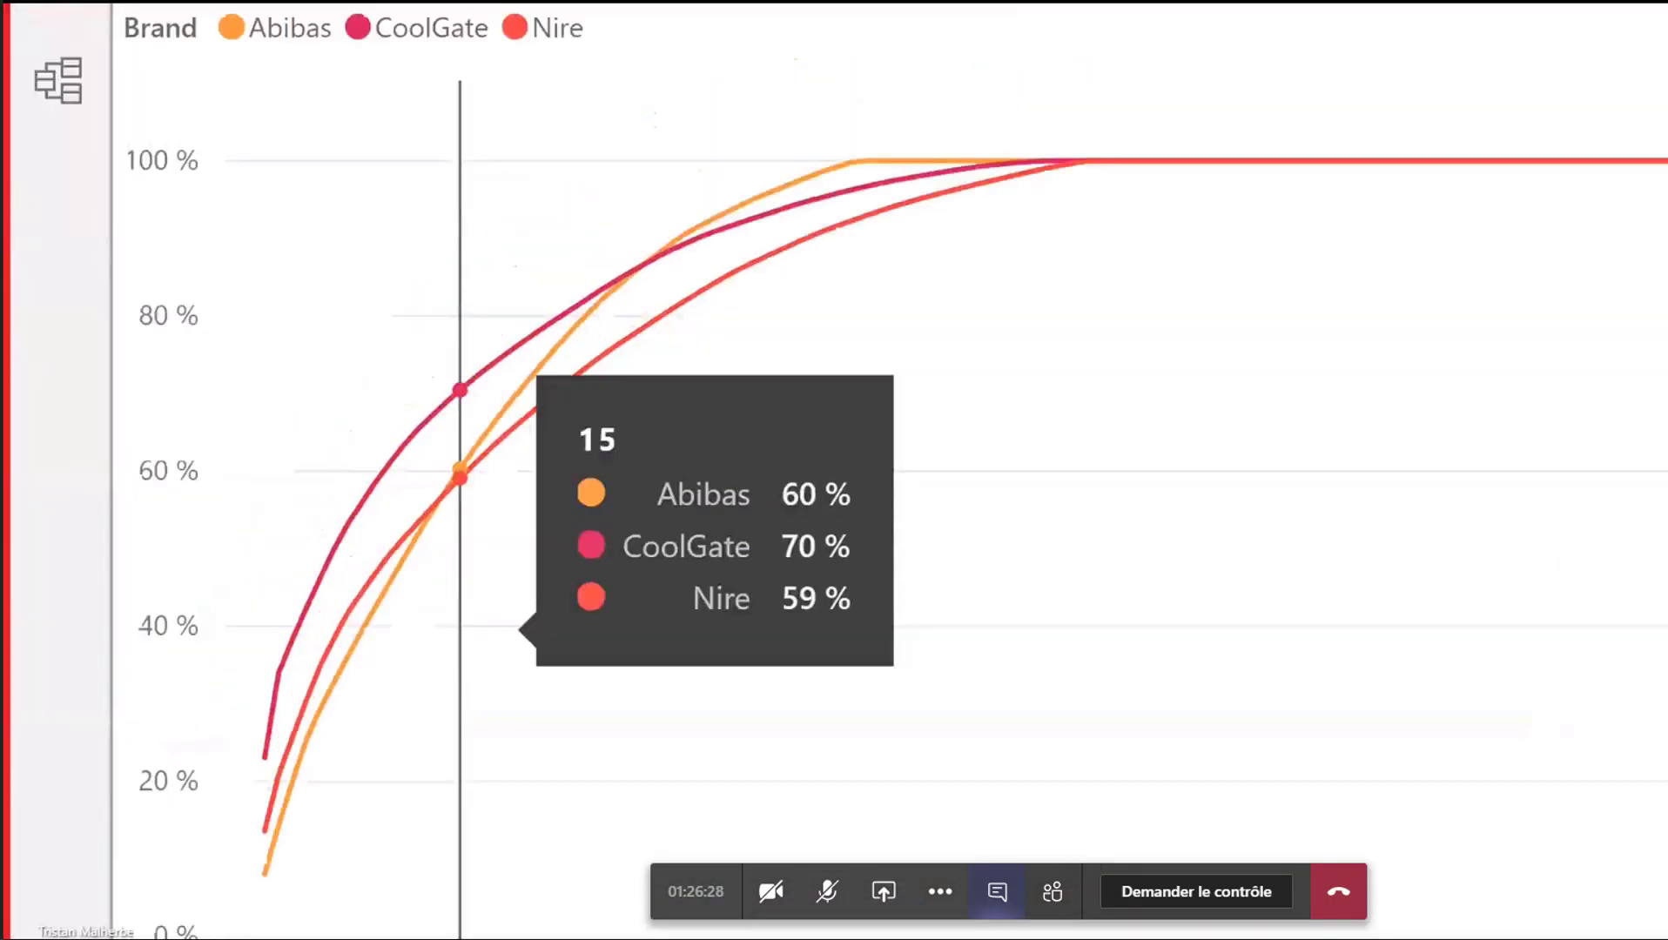
{"action": "left_click", "coordinate": [584, 512]}
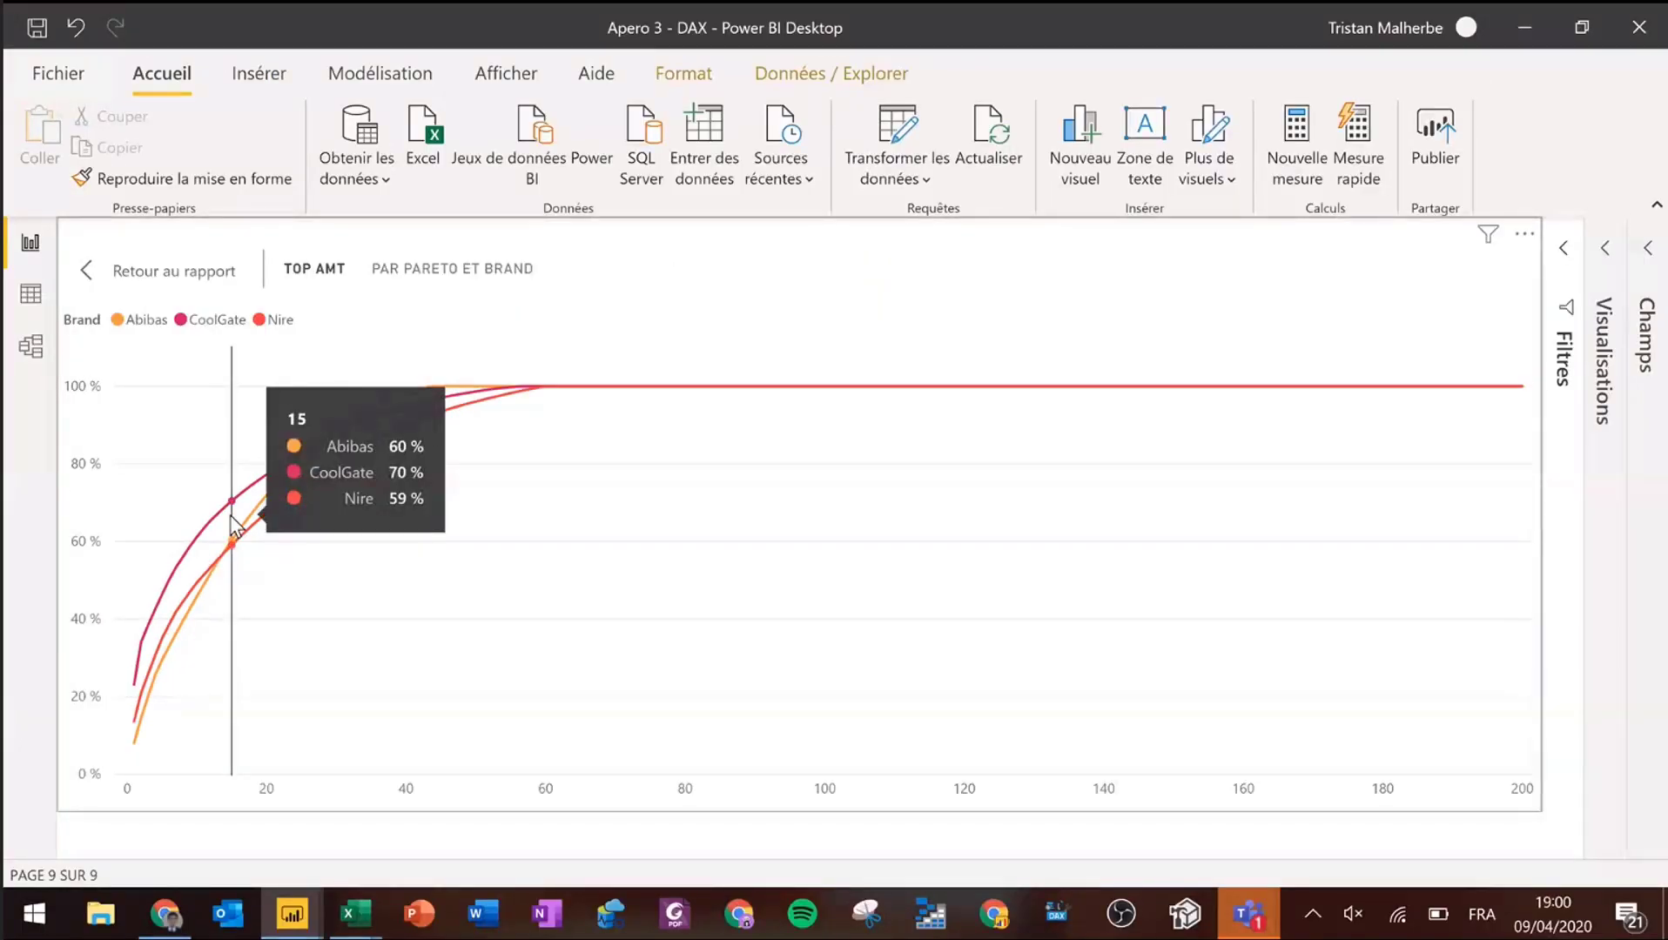
- Return from focus mode to the report page and display the Top Amt measure's formula
{"action": "left_click", "coordinate": [165, 271]}
{"action": "left_click", "coordinate": [1649, 255]}
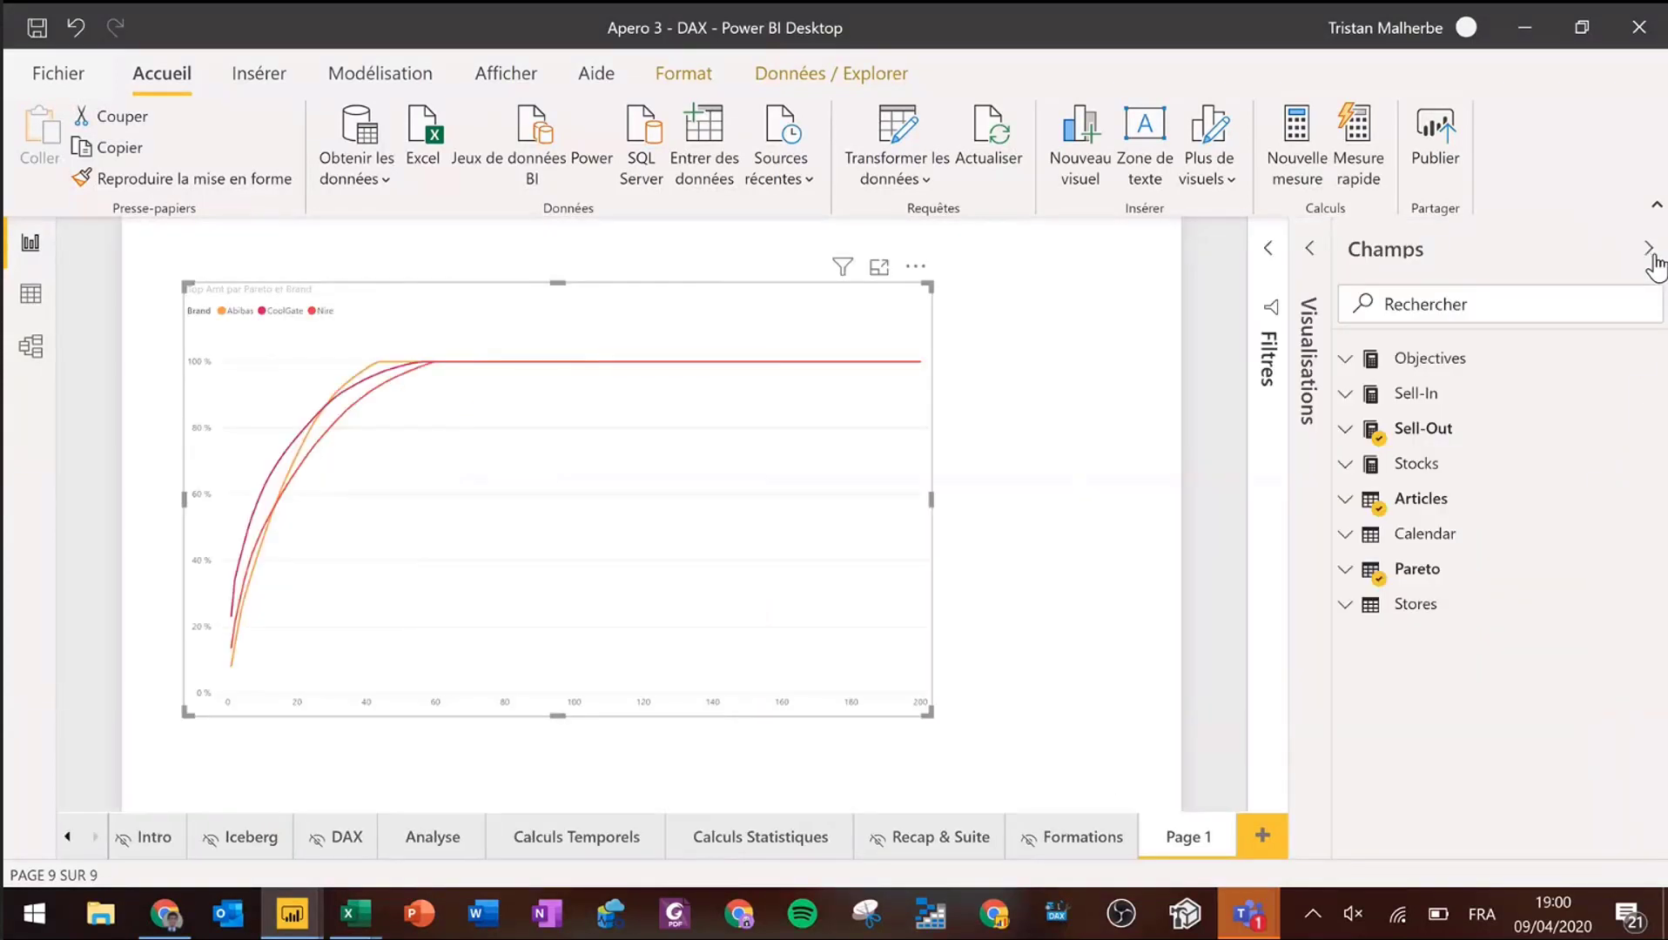
{"action": "left_click", "coordinate": [1349, 433]}
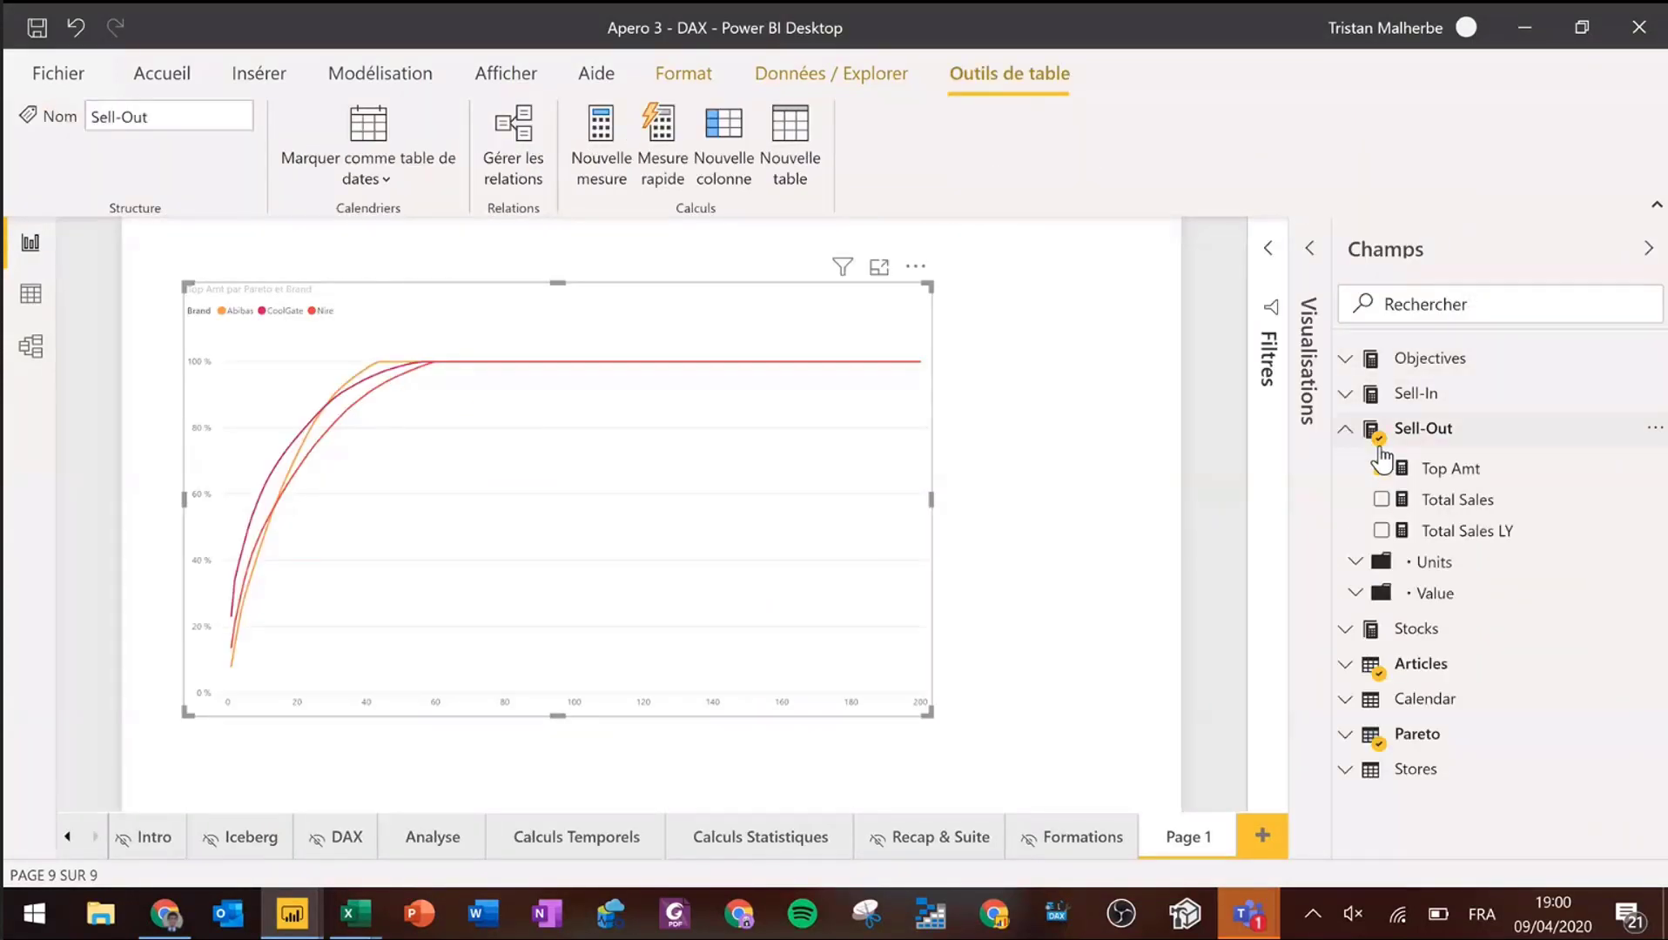
{"action": "left_click", "coordinate": [1452, 475]}
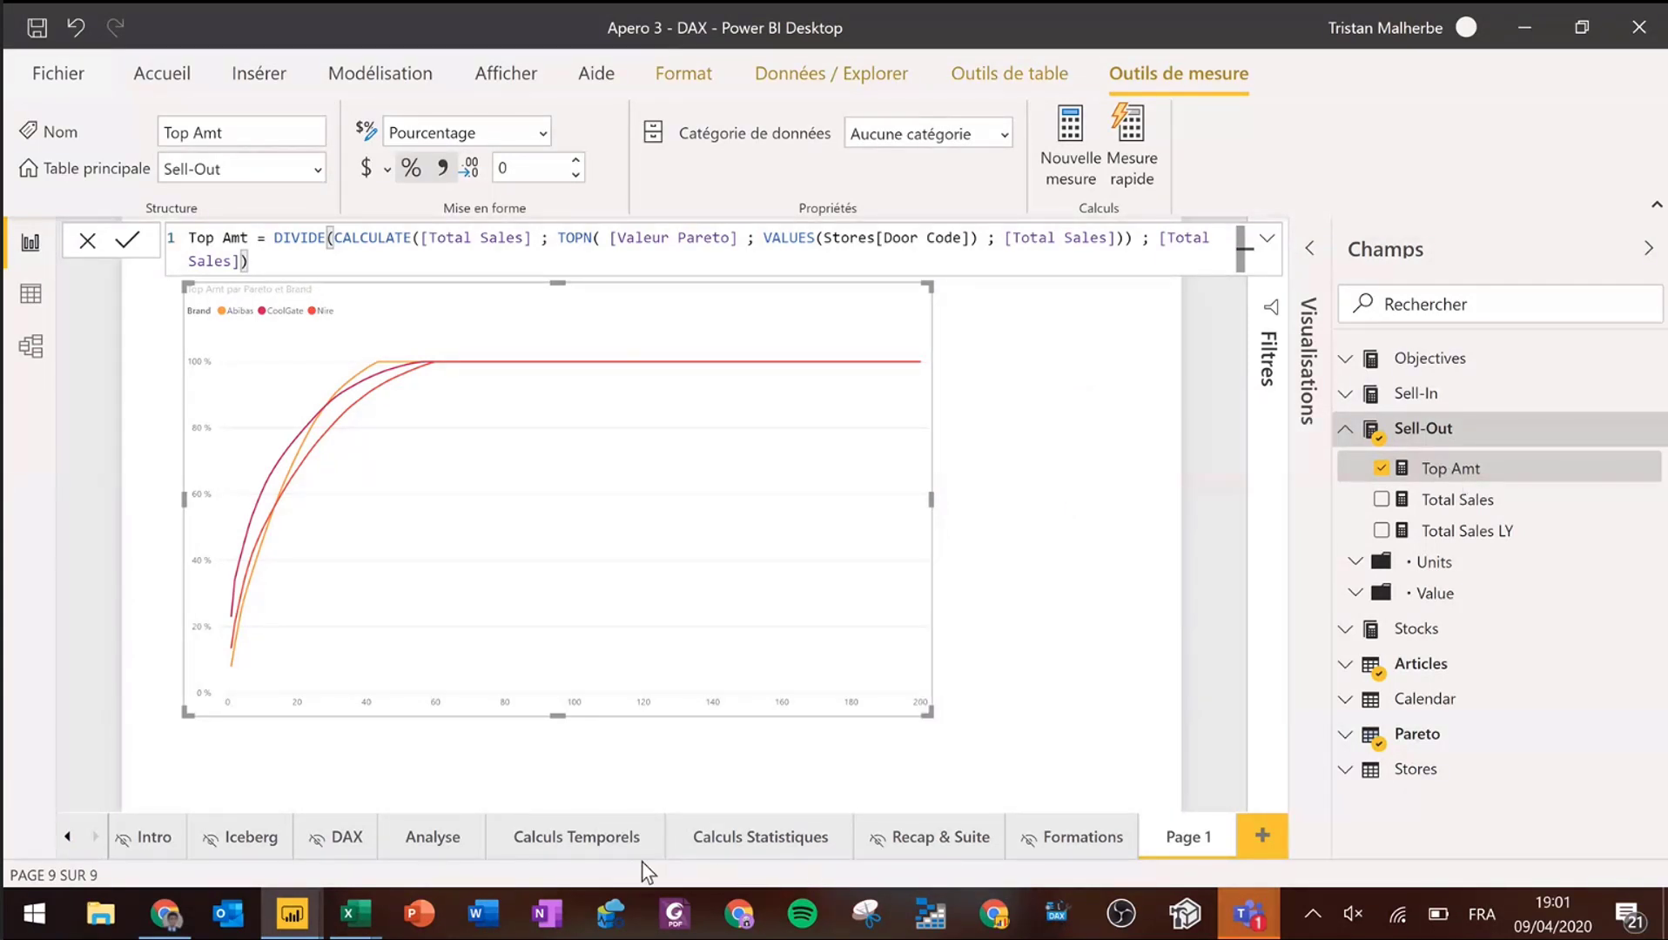
- Switch to the Apero 3 - DAX report in the Chrome browser and advance to its Recap bookmark
{"action": "left_click", "coordinate": [164, 924]}
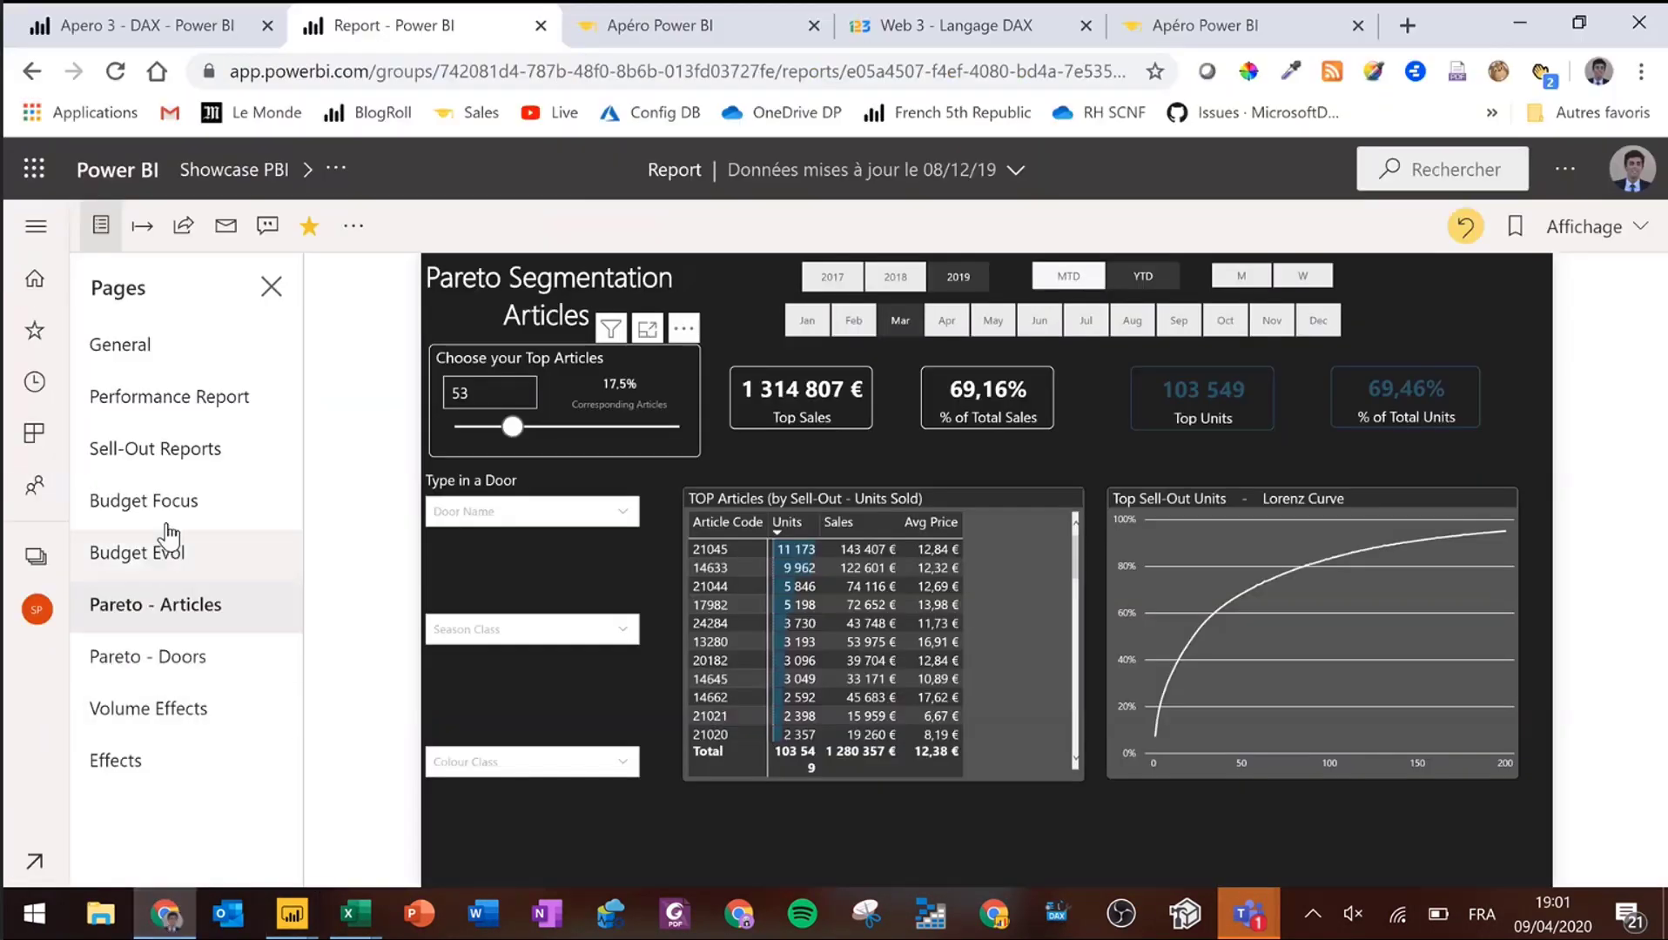
{"action": "left_click", "coordinate": [113, 28]}
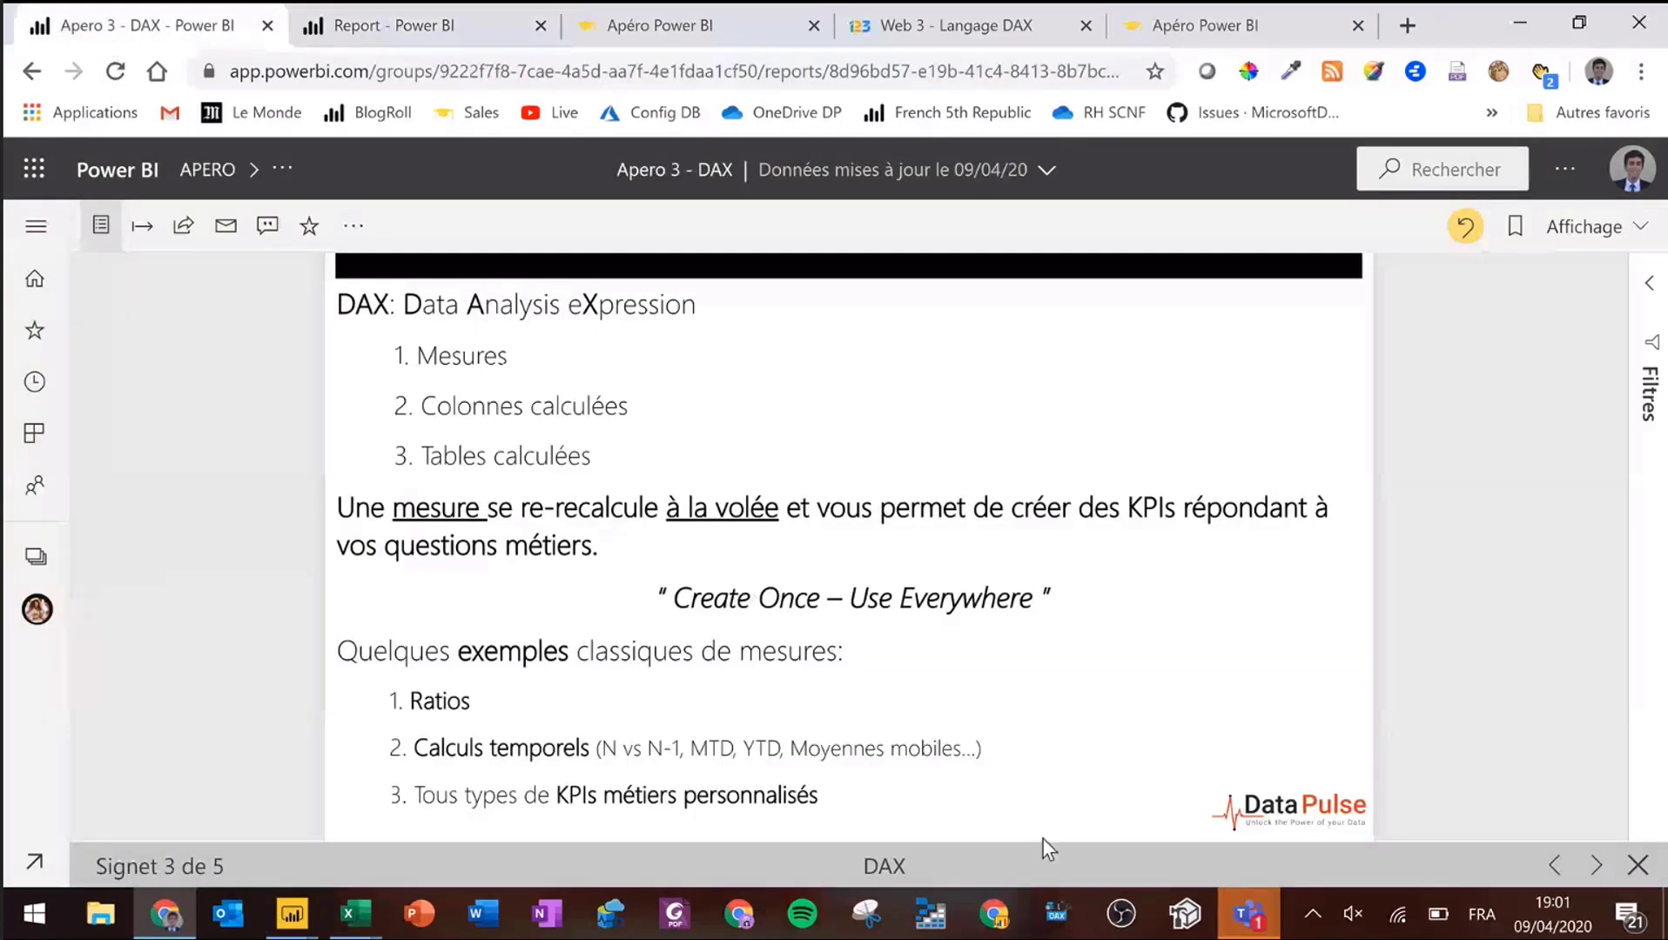
{"action": "left_click", "coordinate": [1598, 866]}
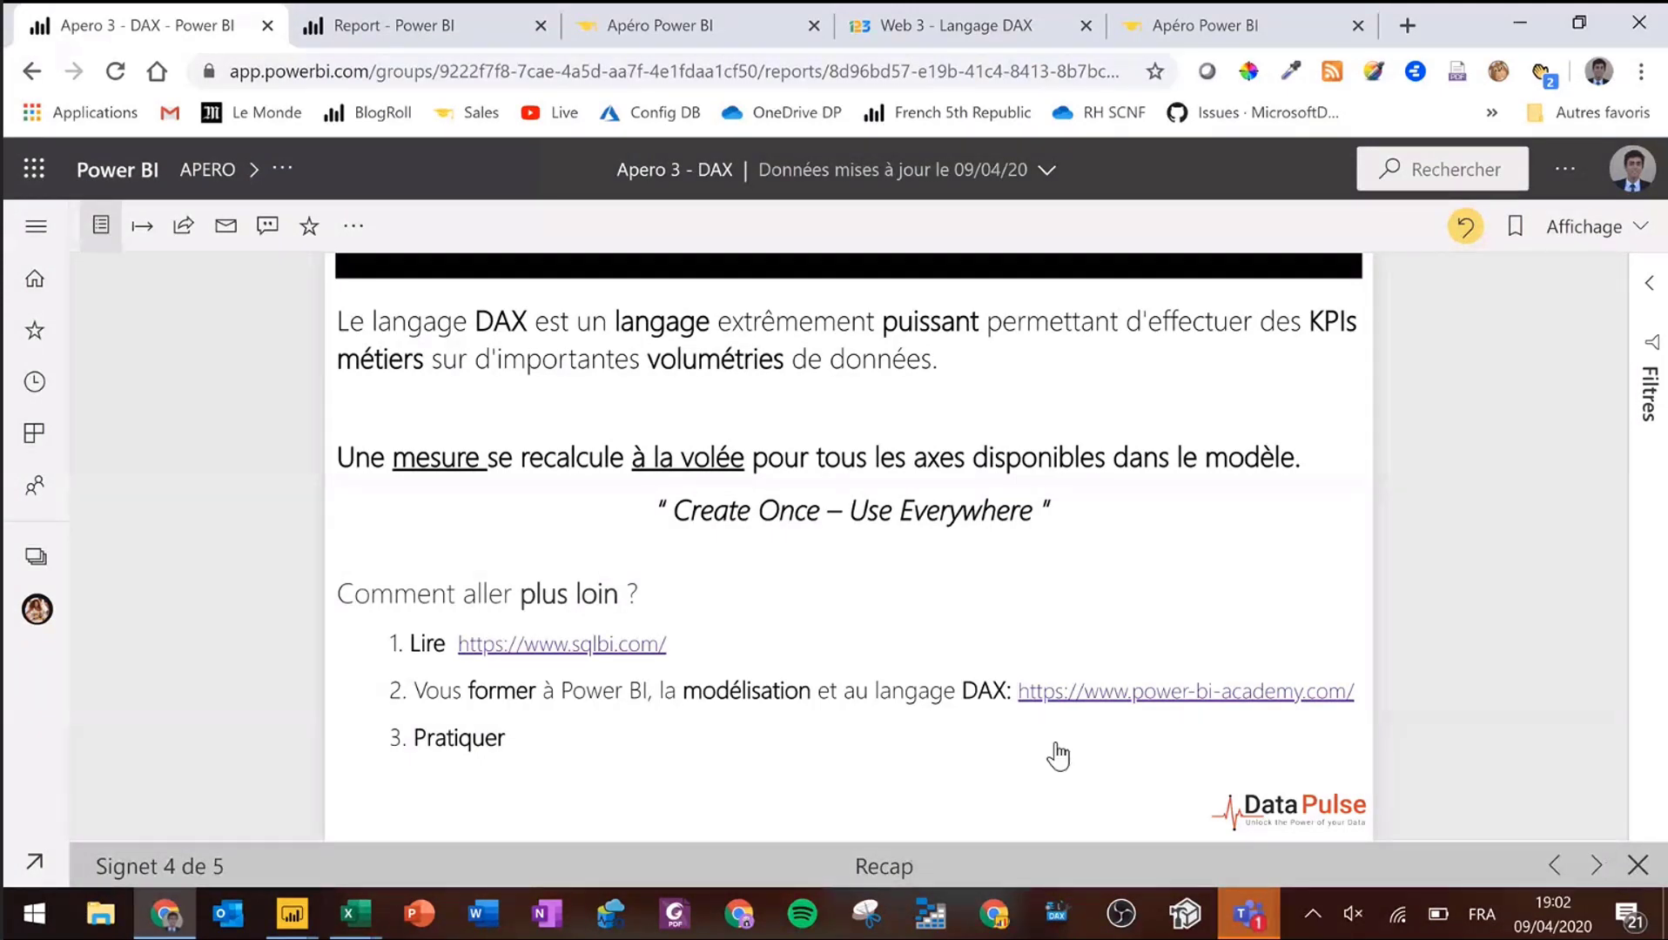
- Open the sqlbi.com link from the Recap page, look over its home page and return to the report
{"action": "left_click", "coordinate": [499, 664]}
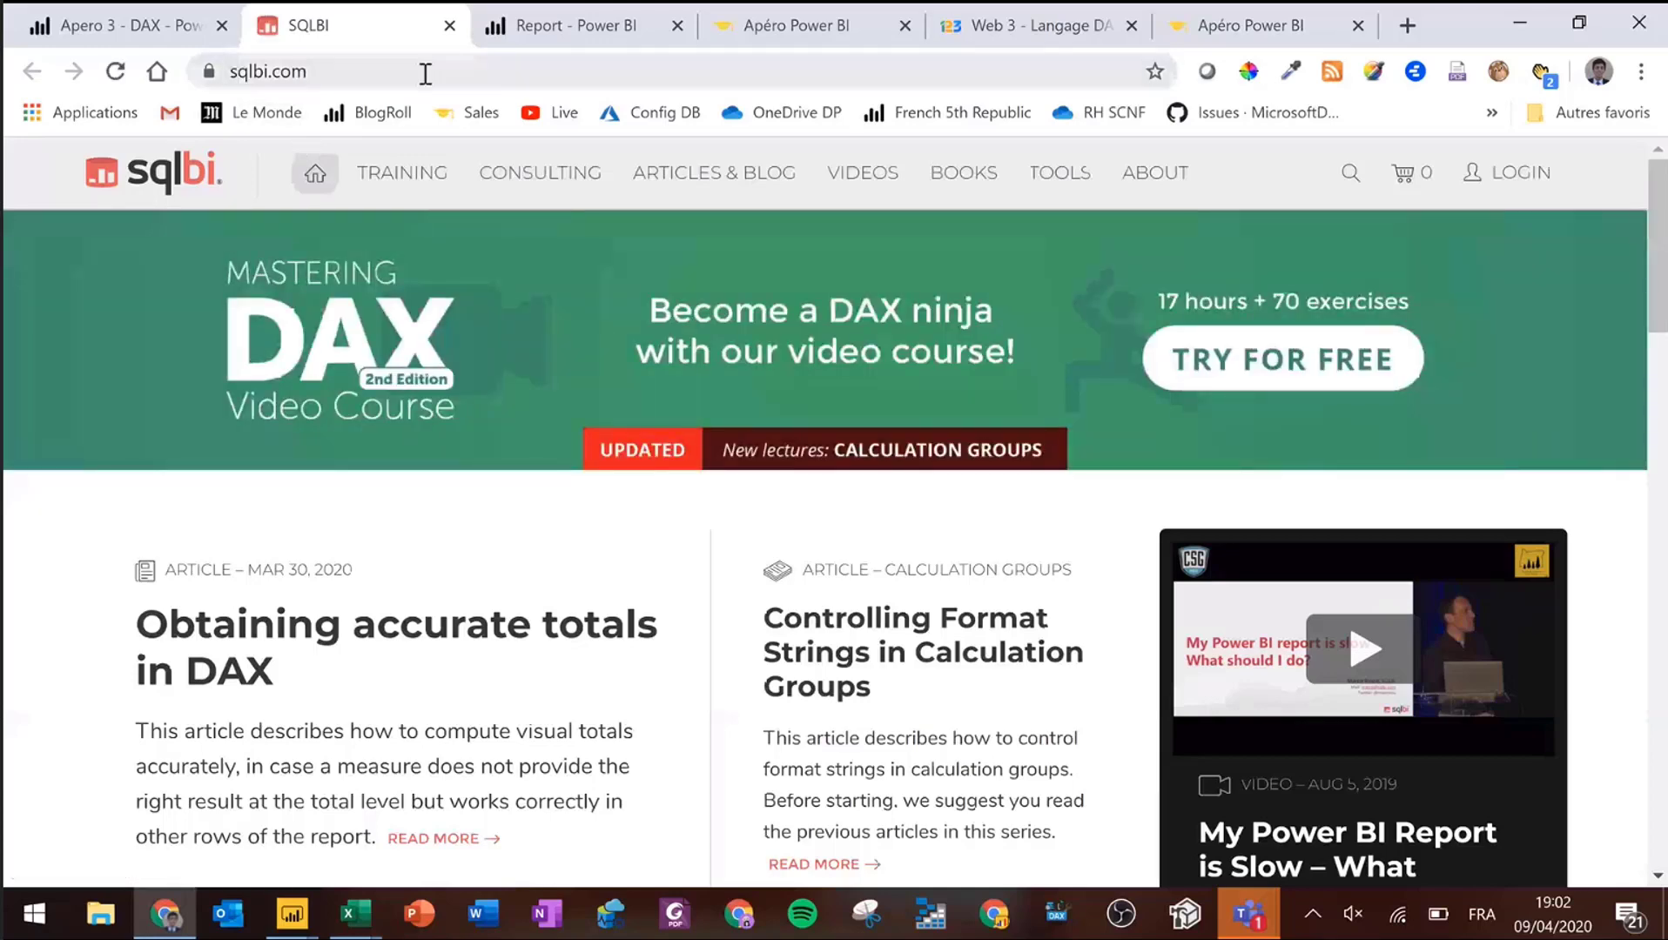
{"action": "scroll", "coordinate": [525, 409], "scroll_direction": "down", "scroll_amount": 4}
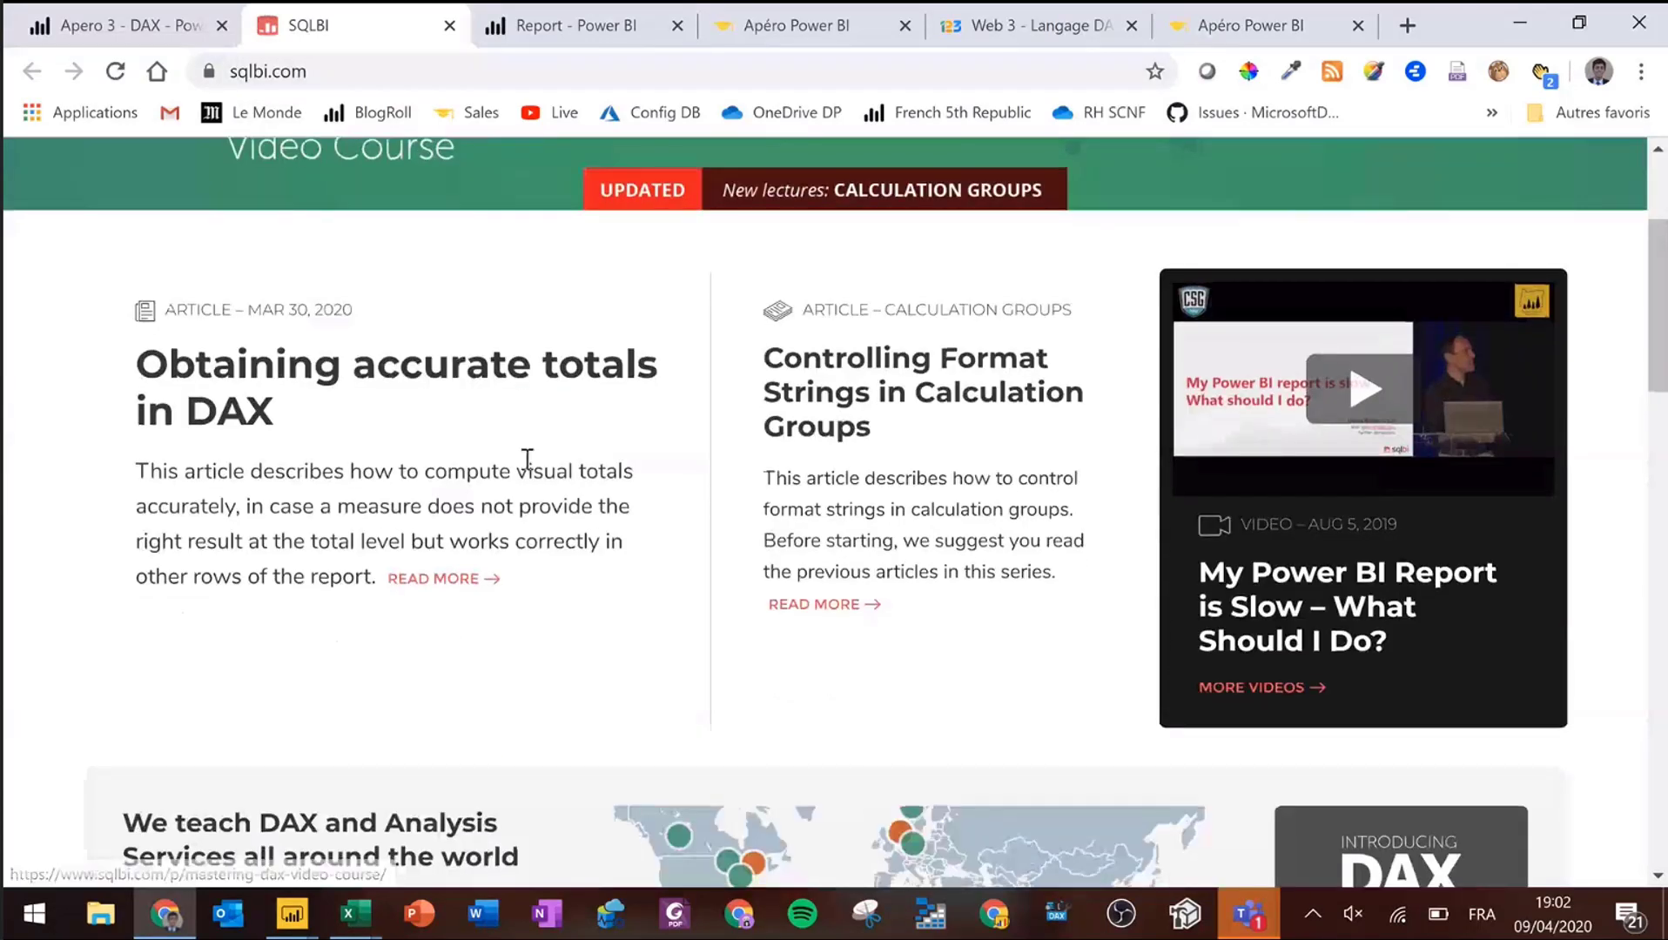
{"action": "scroll", "coordinate": [526, 459], "scroll_direction": "up", "scroll_amount": 4}
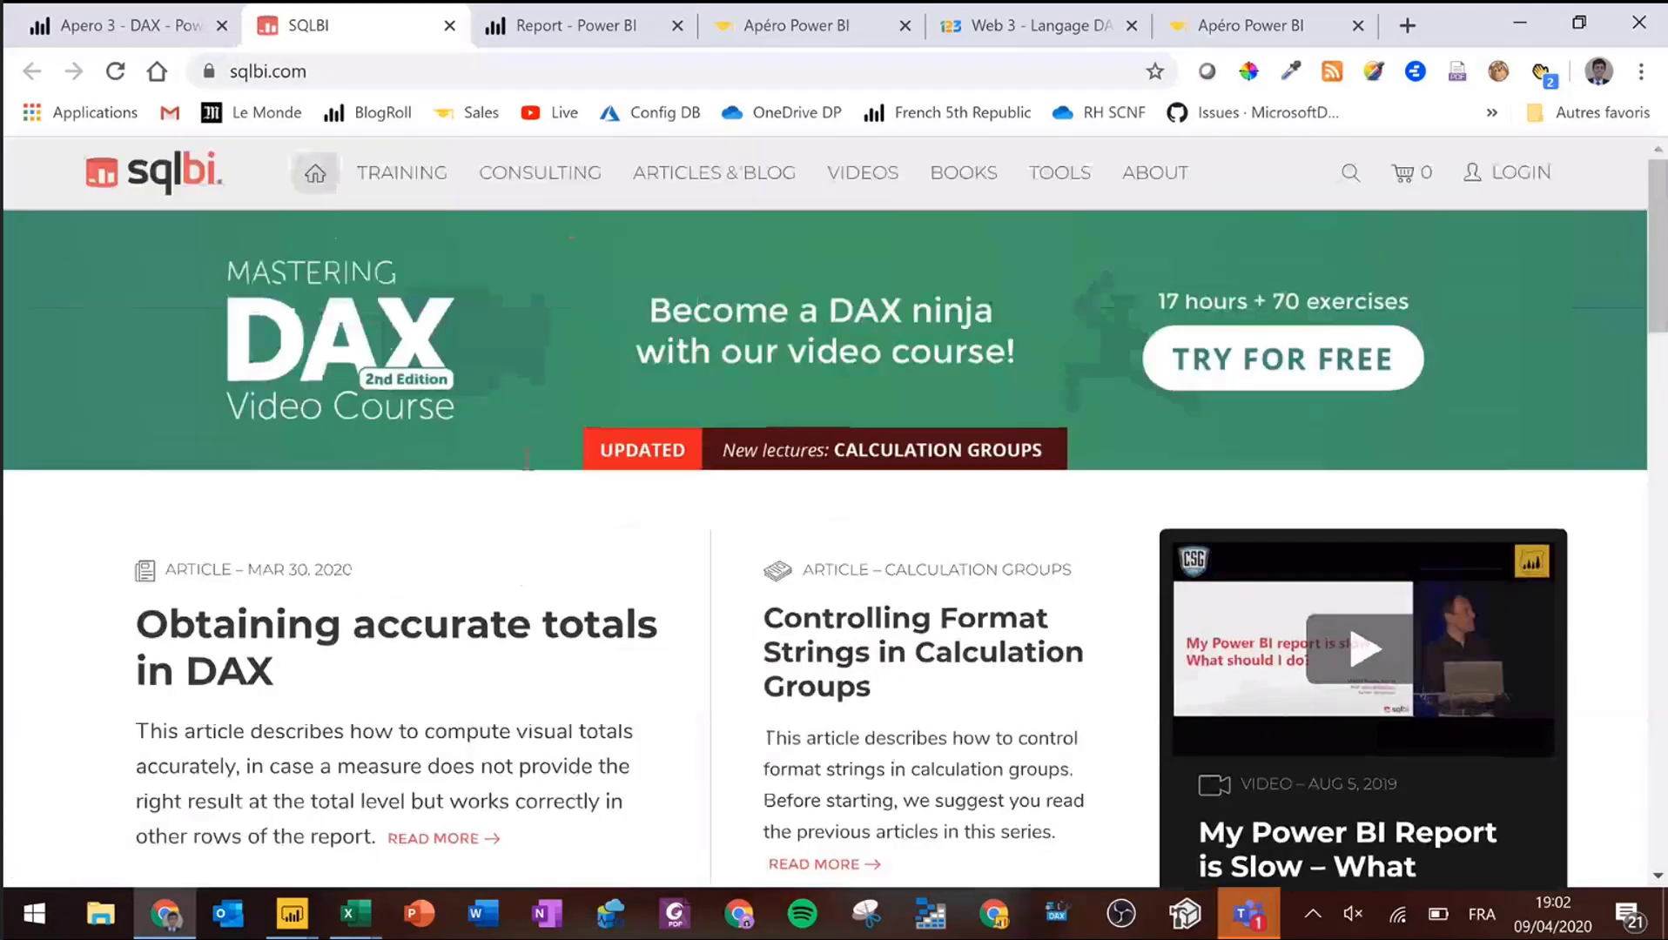
{"action": "left_click", "coordinate": [139, 33]}
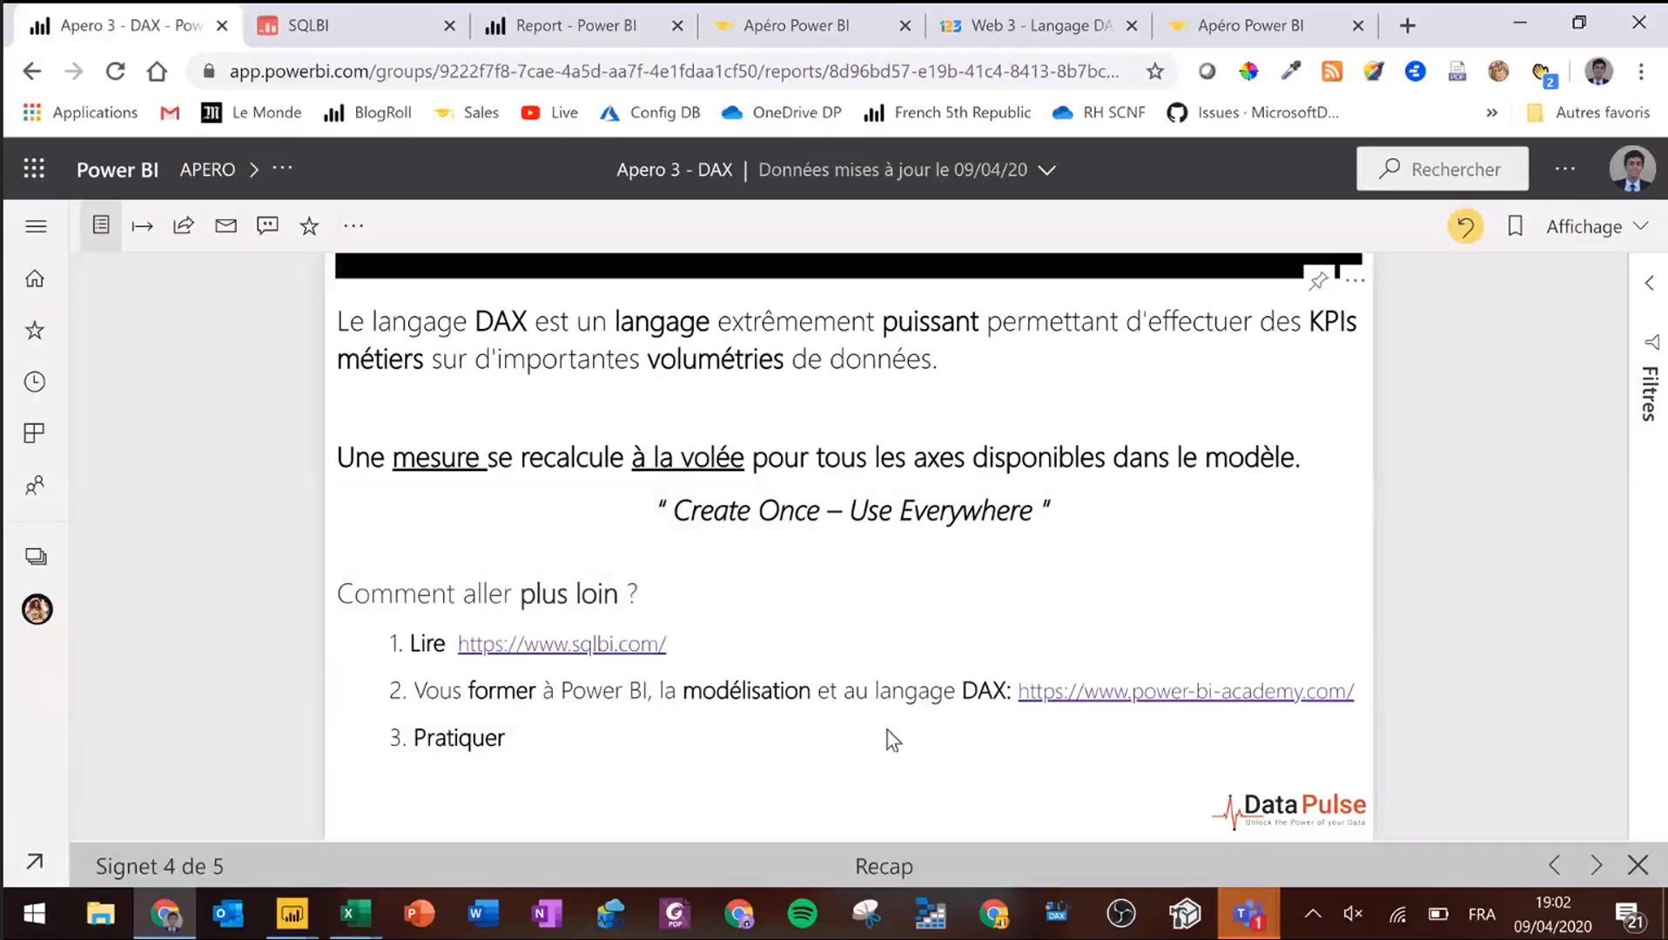
- Open the power-bi-academy.com link, view the subscription offers on its Tarif page and return to the Recap page
{"action": "left_click", "coordinate": [1052, 697]}
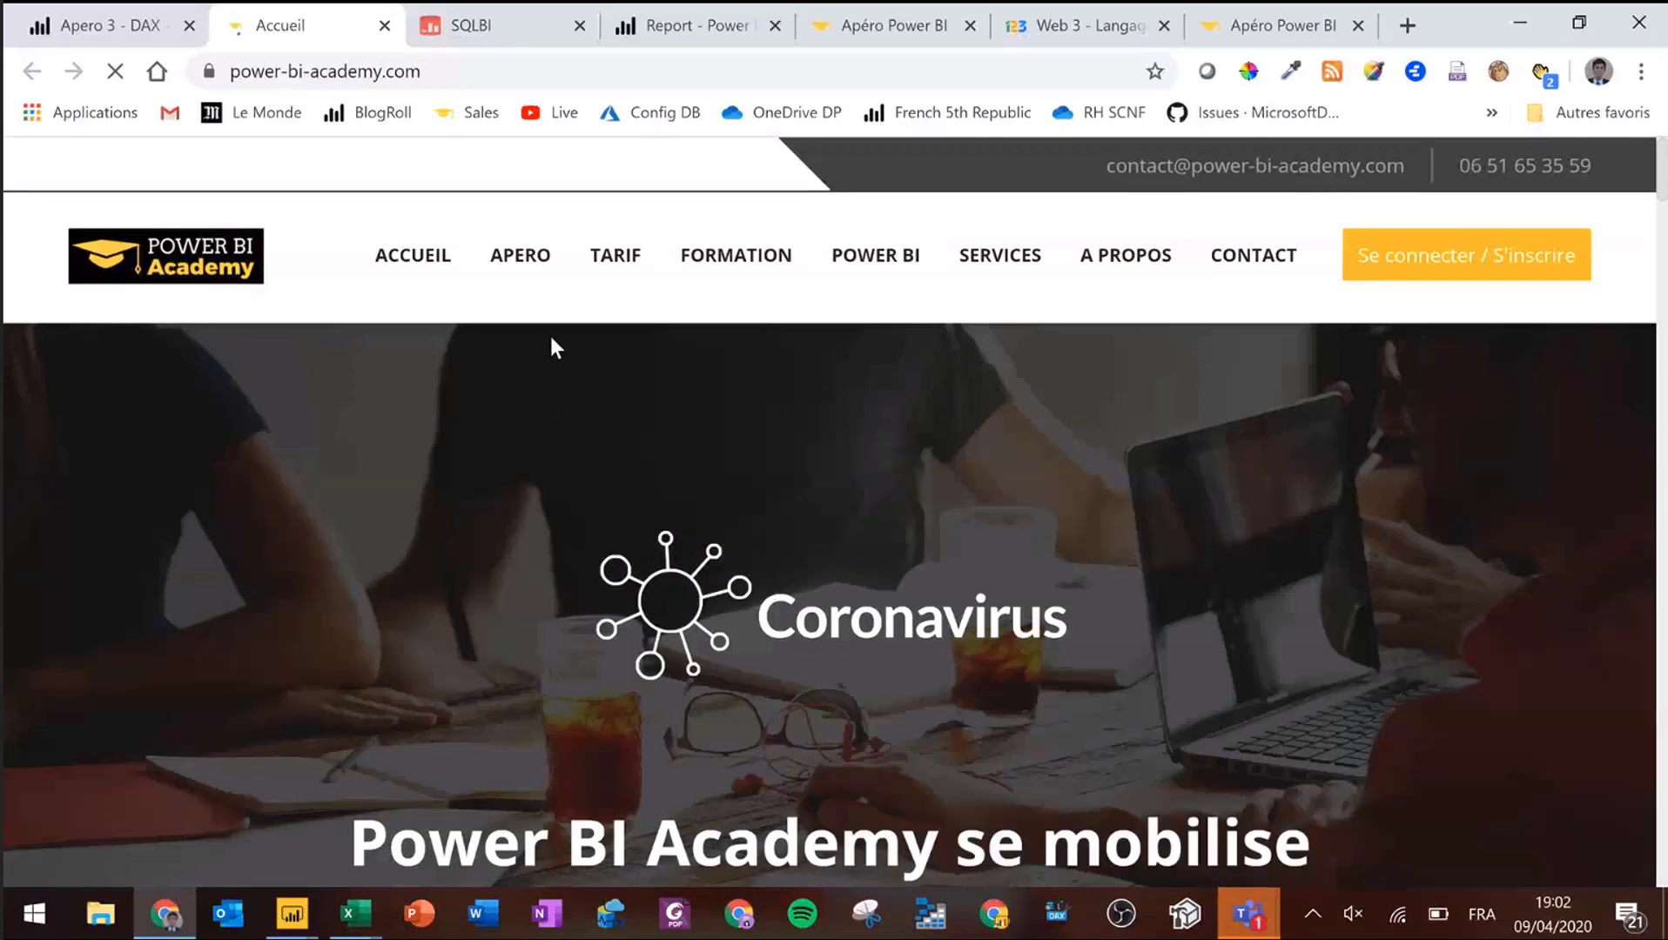
{"action": "left_click", "coordinate": [616, 257]}
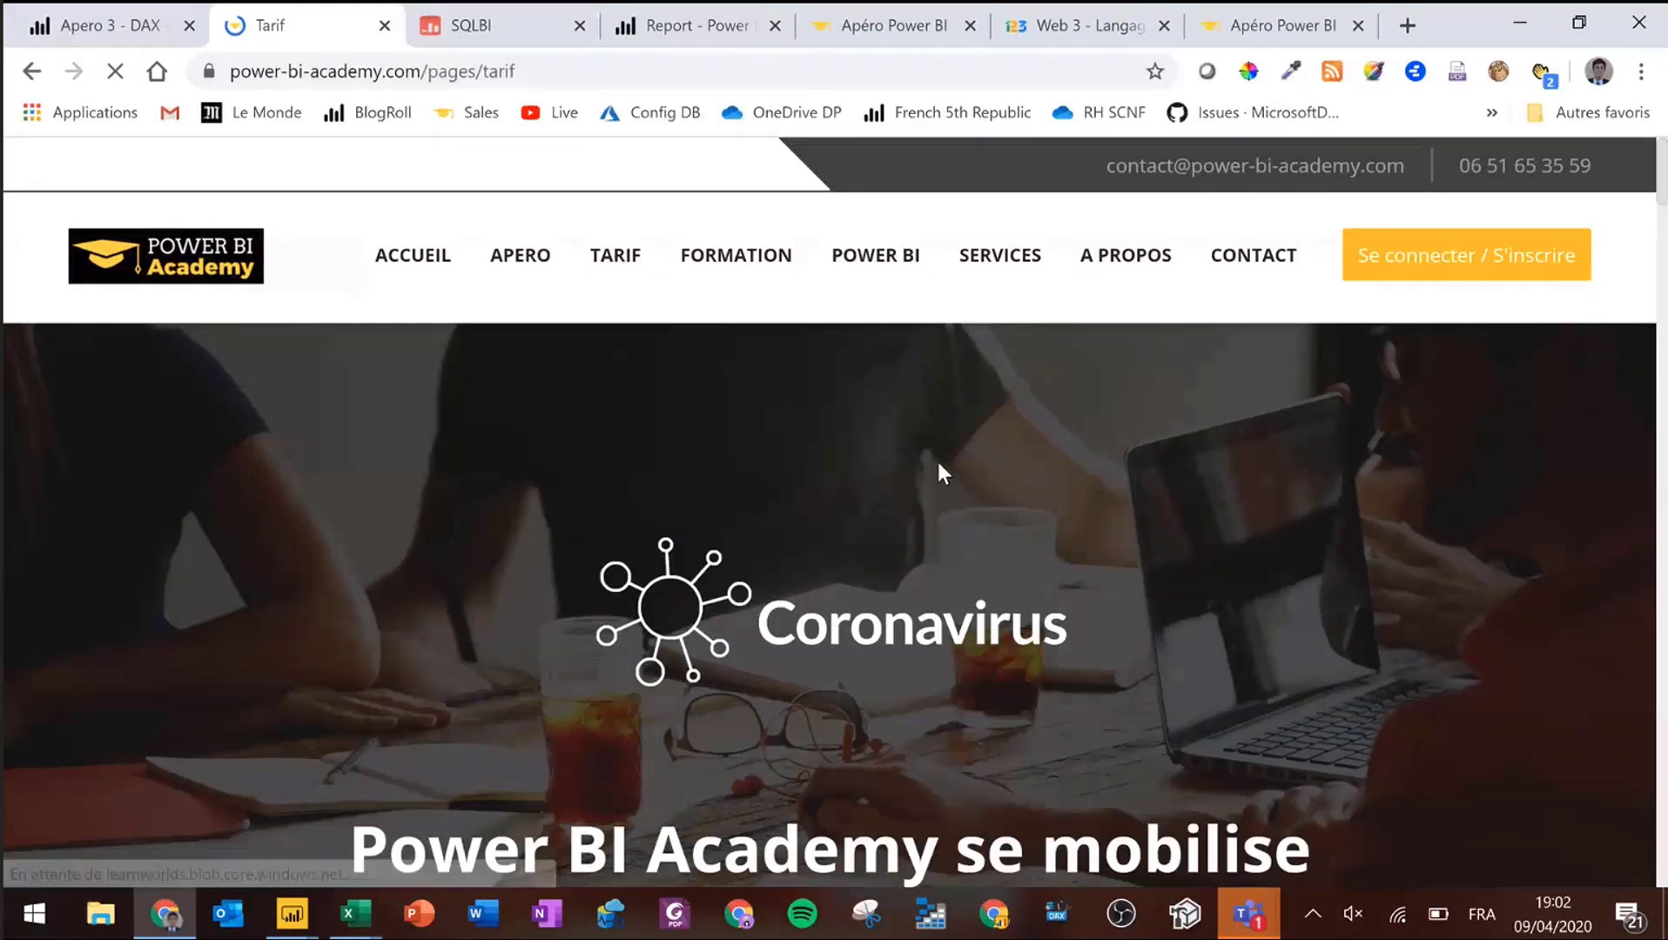
{"action": "scroll", "coordinate": [779, 351], "scroll_direction": "down", "scroll_amount": 5}
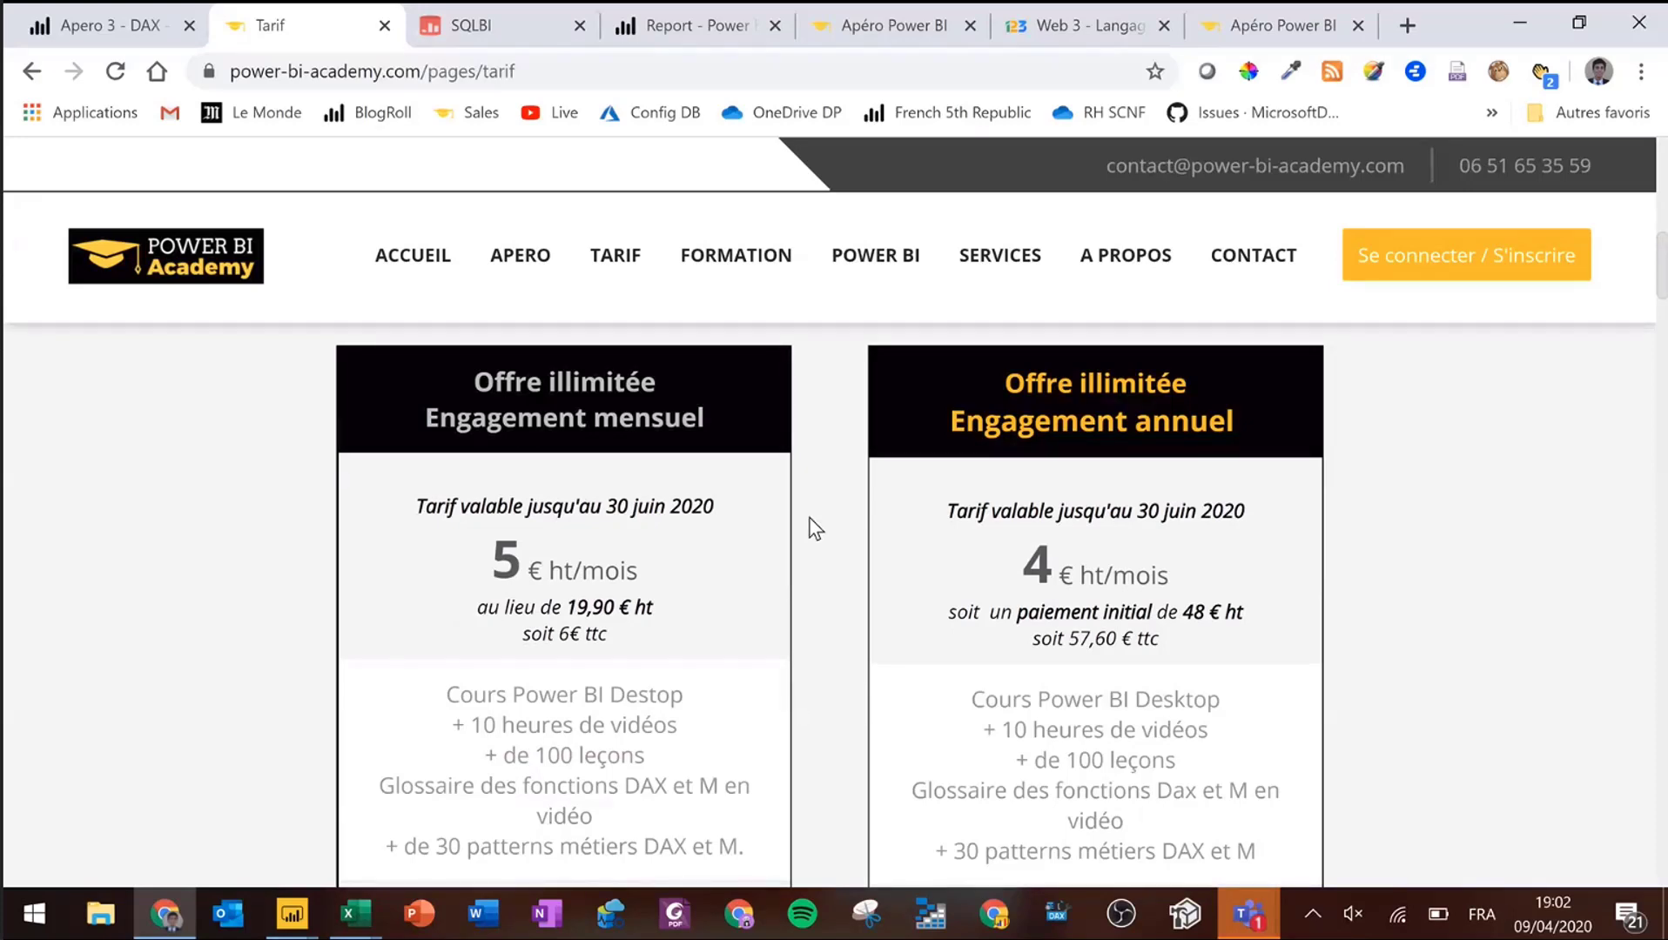
{"action": "left_click", "coordinate": [96, 29]}
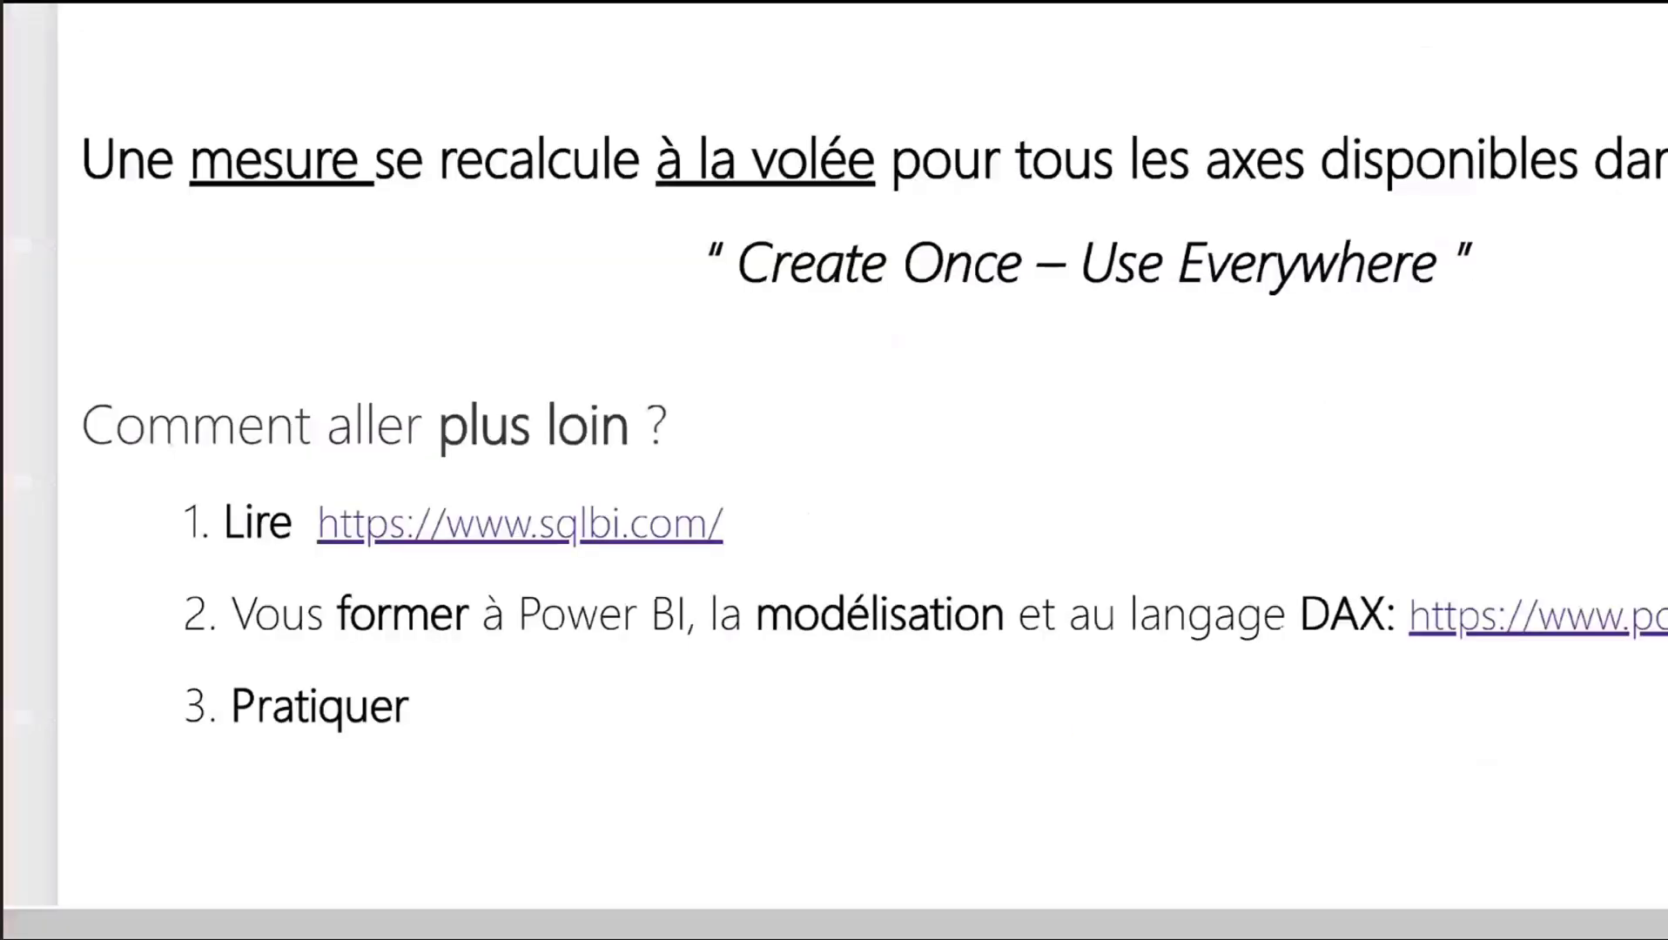
- Annotate the Recap page's training line: underline Power BI, modélisation and langage DAX, strike through langage DAX and box la modélisation
{"action": "mouse_move", "coordinate": [501, 656]}
{"action": "left_mouse_down"}
{"action": "mouse_move", "coordinate": [601, 655]}
{"action": "mouse_move", "coordinate": [588, 691]}
{"action": "left_mouse_up"}
{"action": "left_click_drag", "start_coordinate": [688, 688], "coordinate": [901, 687]}
{"action": "left_click_drag", "start_coordinate": [1119, 681], "coordinate": [1406, 681]}
{"action": "left_click_drag", "start_coordinate": [1067, 556], "coordinate": [1375, 670]}
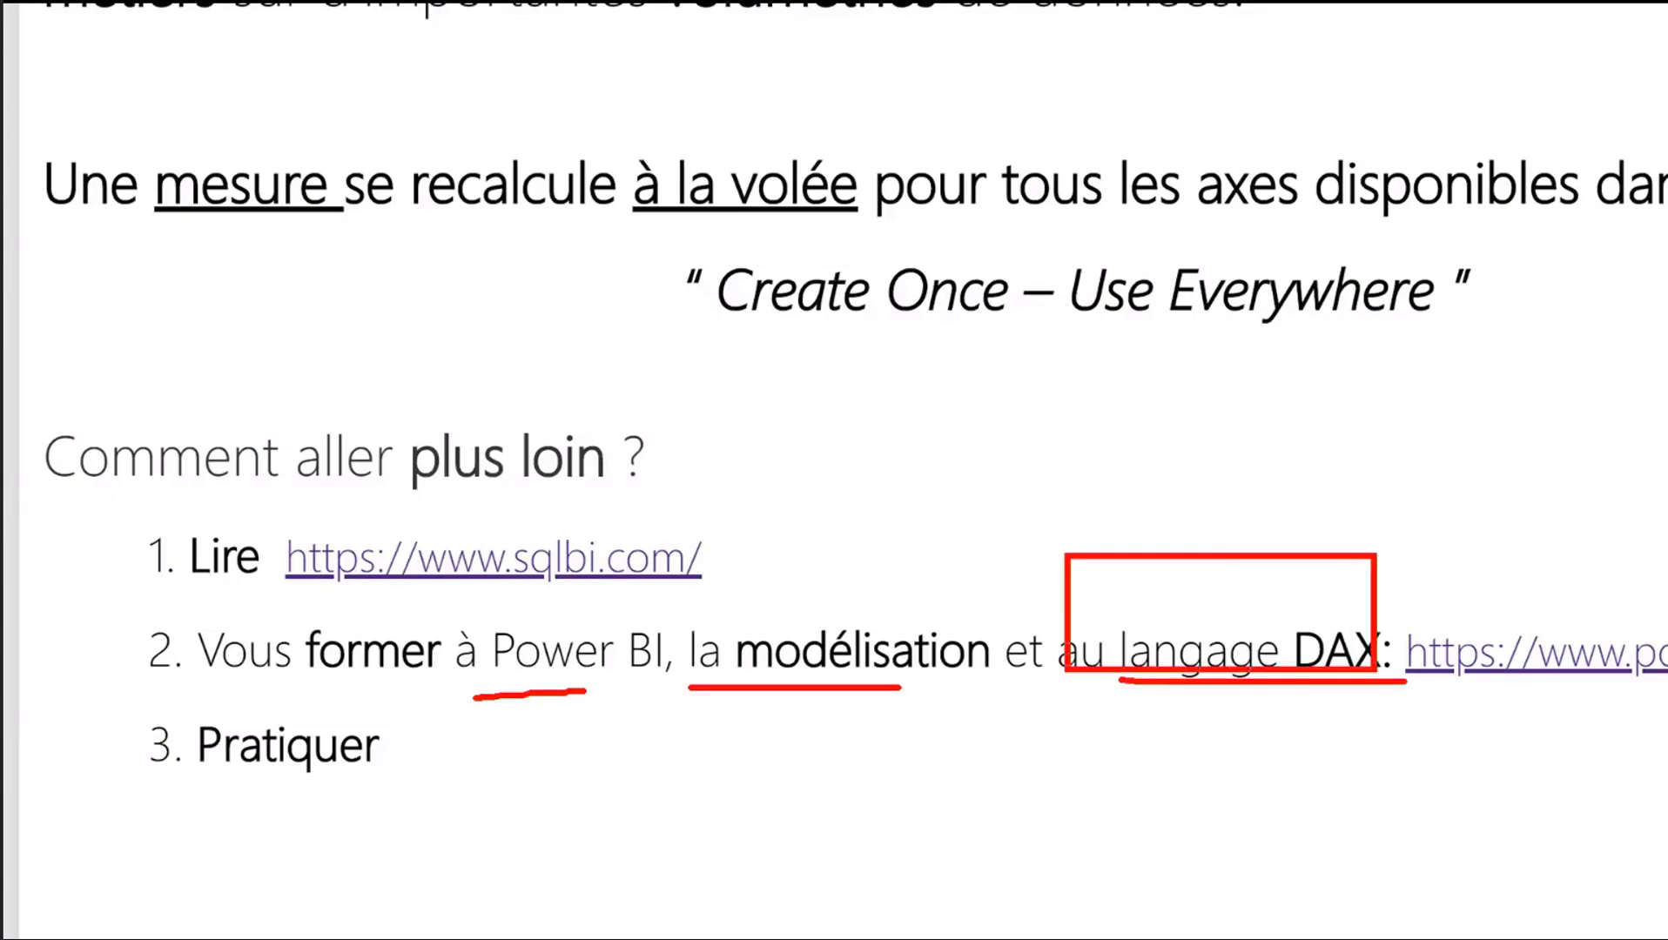
{"action": "key", "text": "Escape"}
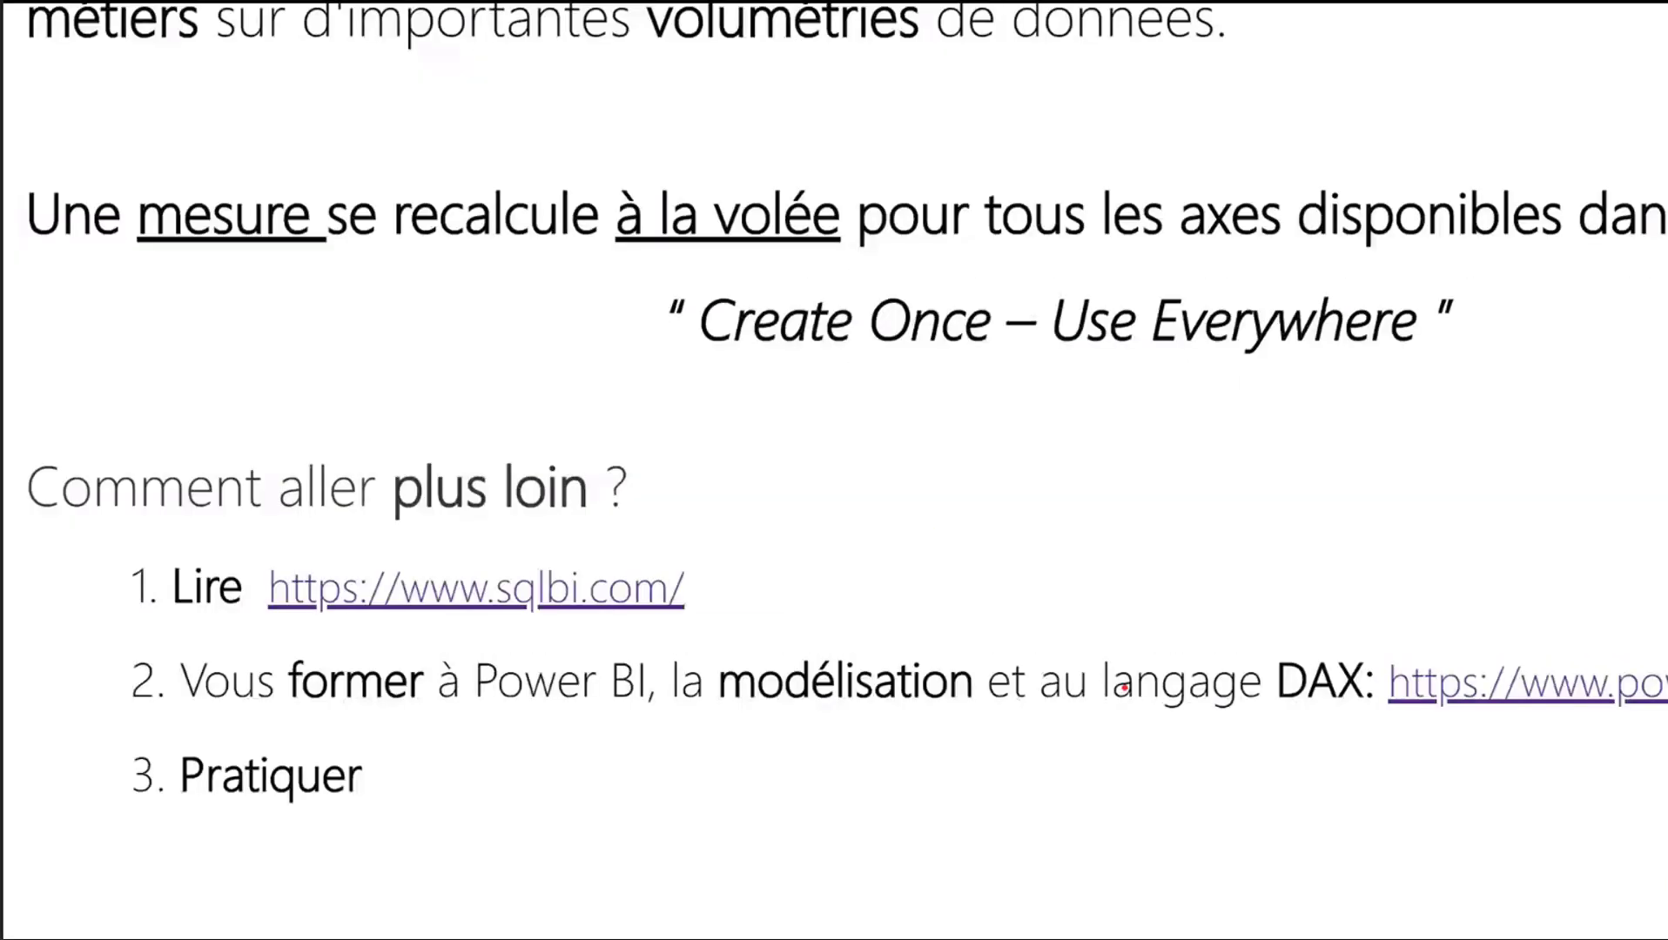
{"action": "left_click_drag", "start_coordinate": [1097, 687], "coordinate": [1383, 680]}
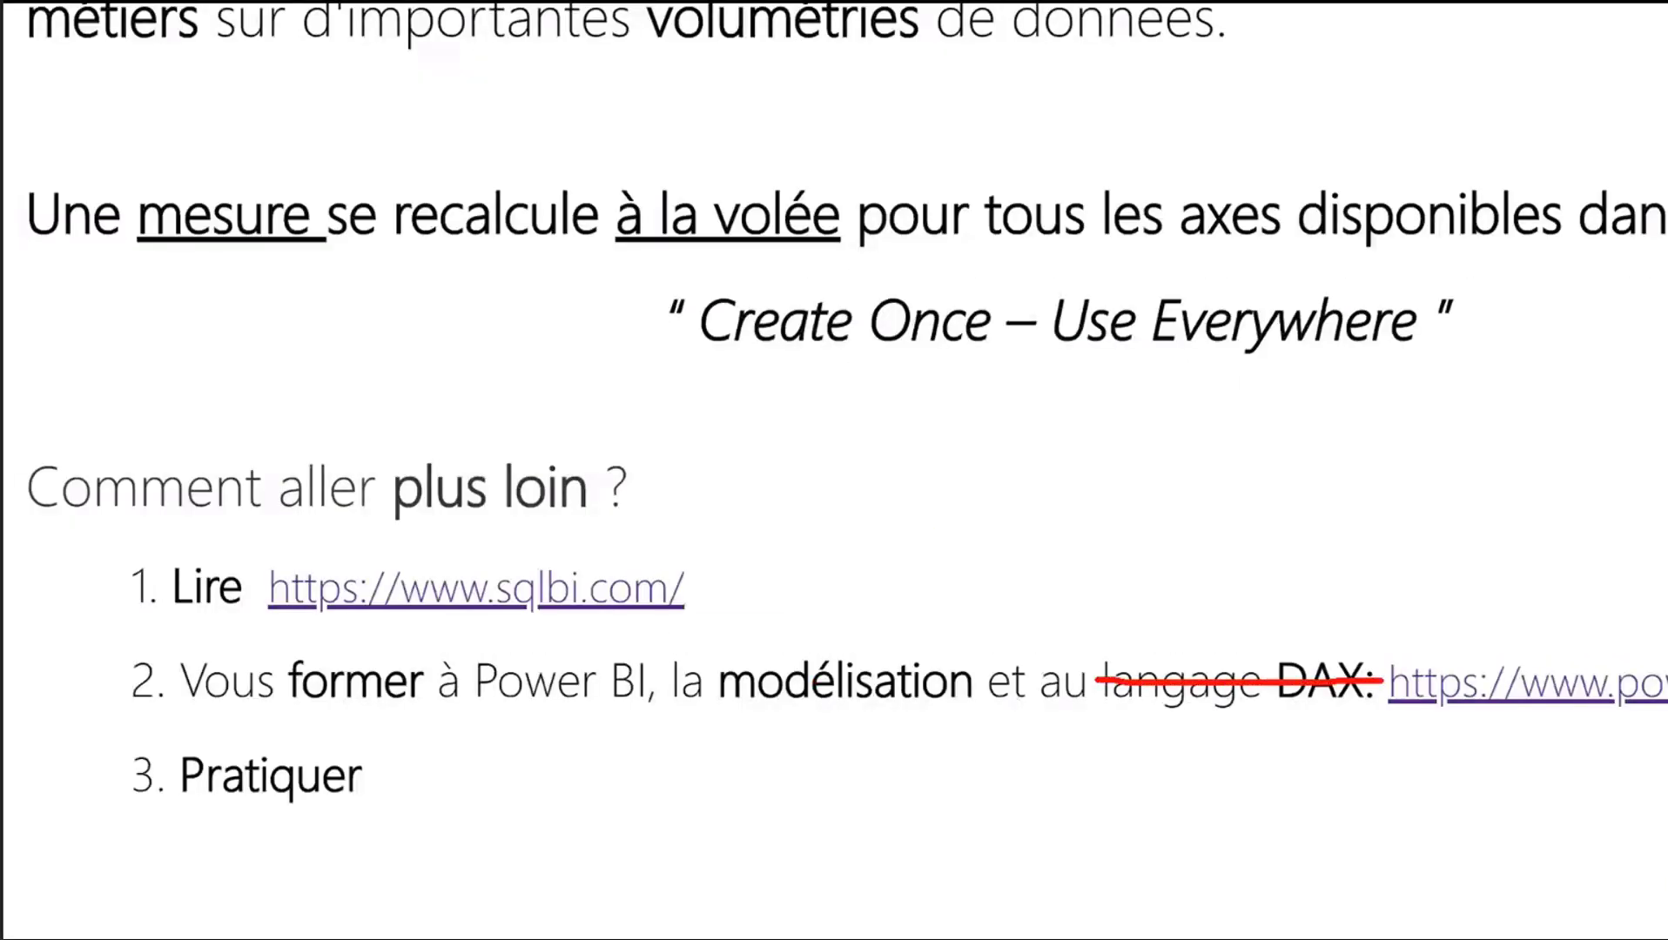
{"action": "mouse_move", "coordinate": [664, 627]}
{"action": "left_mouse_down"}
{"action": "mouse_move", "coordinate": [1006, 771]}
{"action": "mouse_move", "coordinate": [981, 761]}
{"action": "left_mouse_up"}
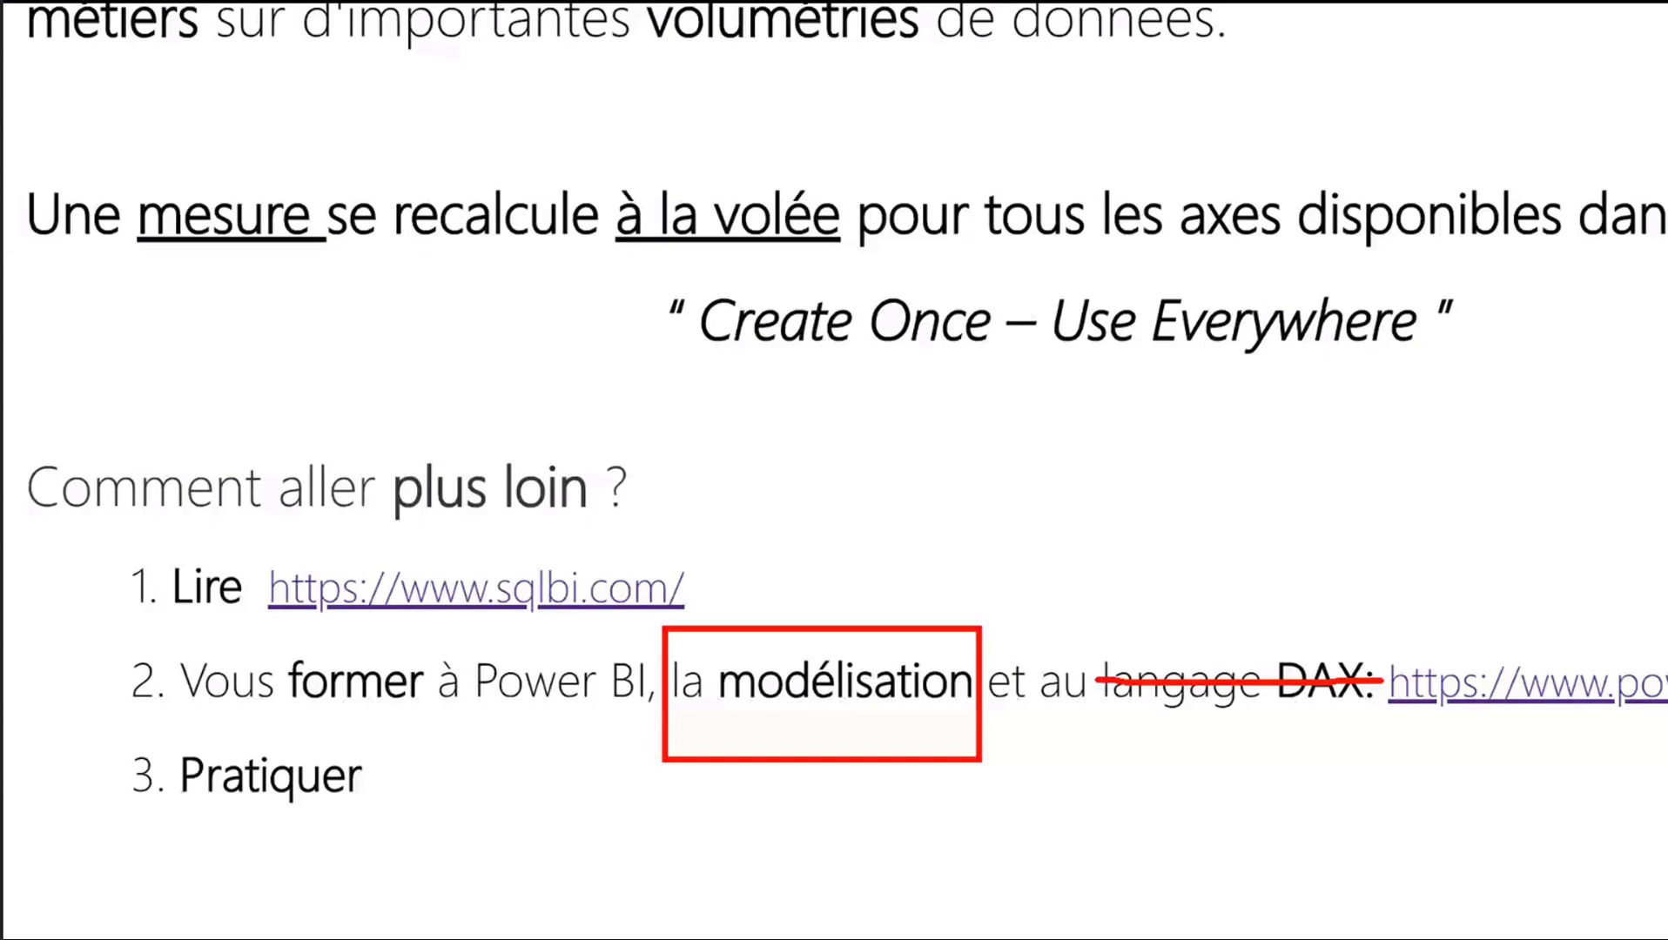
- Switch to Power BI Desktop's model view and box the filter-direction arrow and 1 side of the Calendar to Sell-Out relationship
{"action": "mouse_move", "coordinate": [300, 913]}
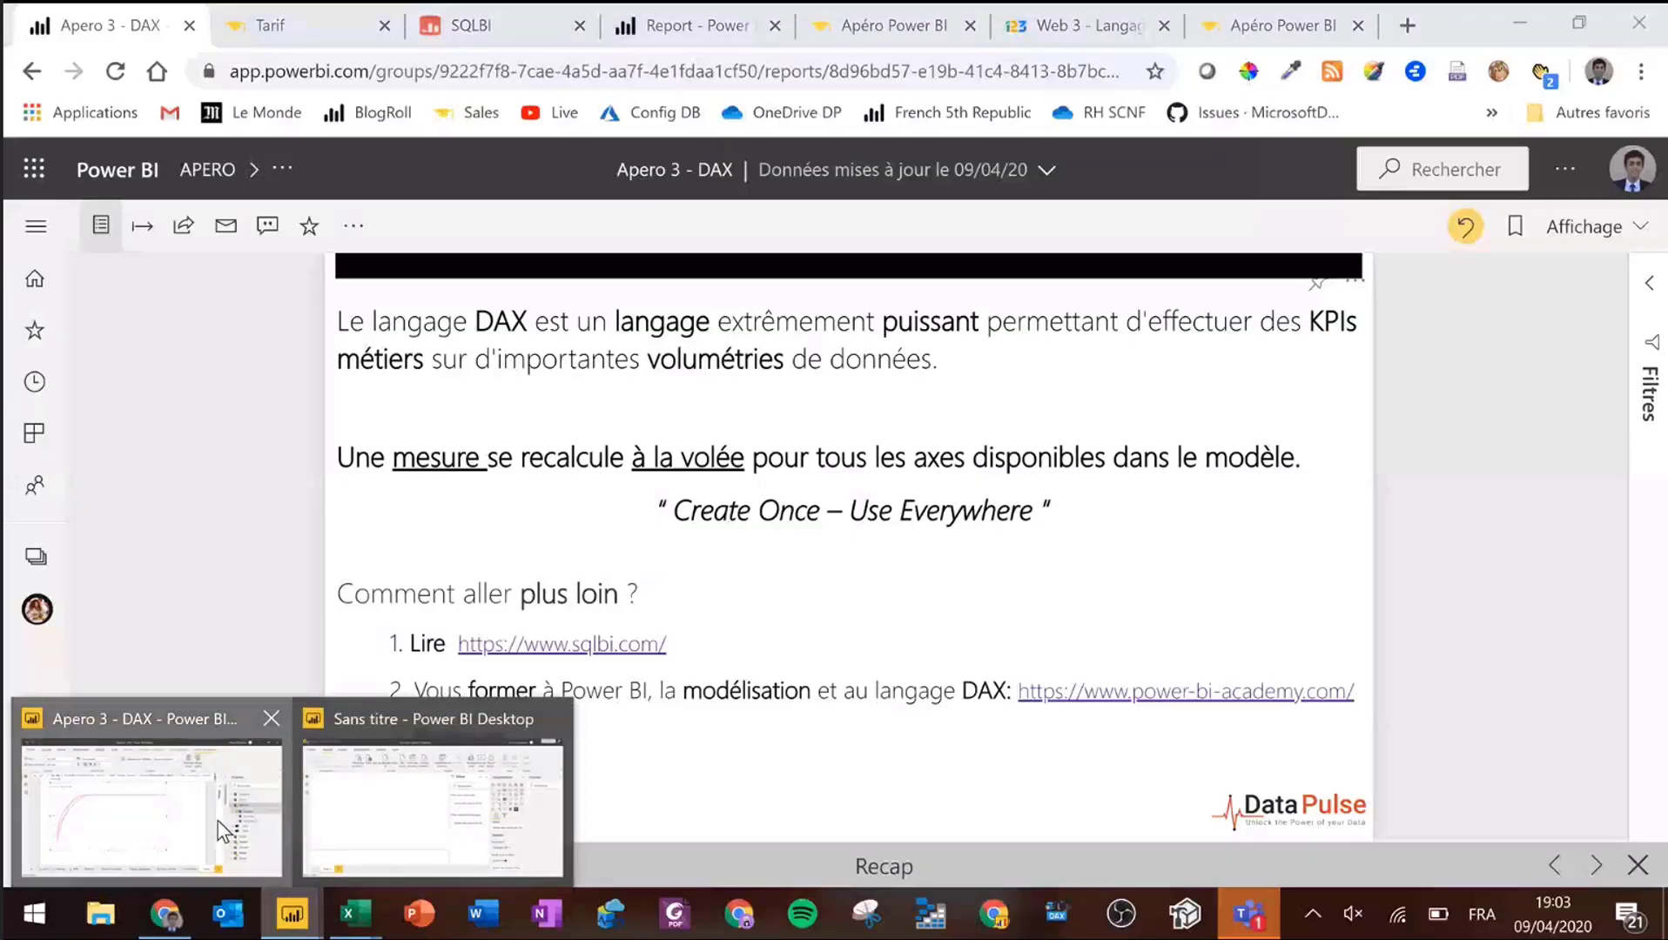
{"action": "left_click", "coordinate": [218, 821]}
{"action": "left_click", "coordinate": [30, 347]}
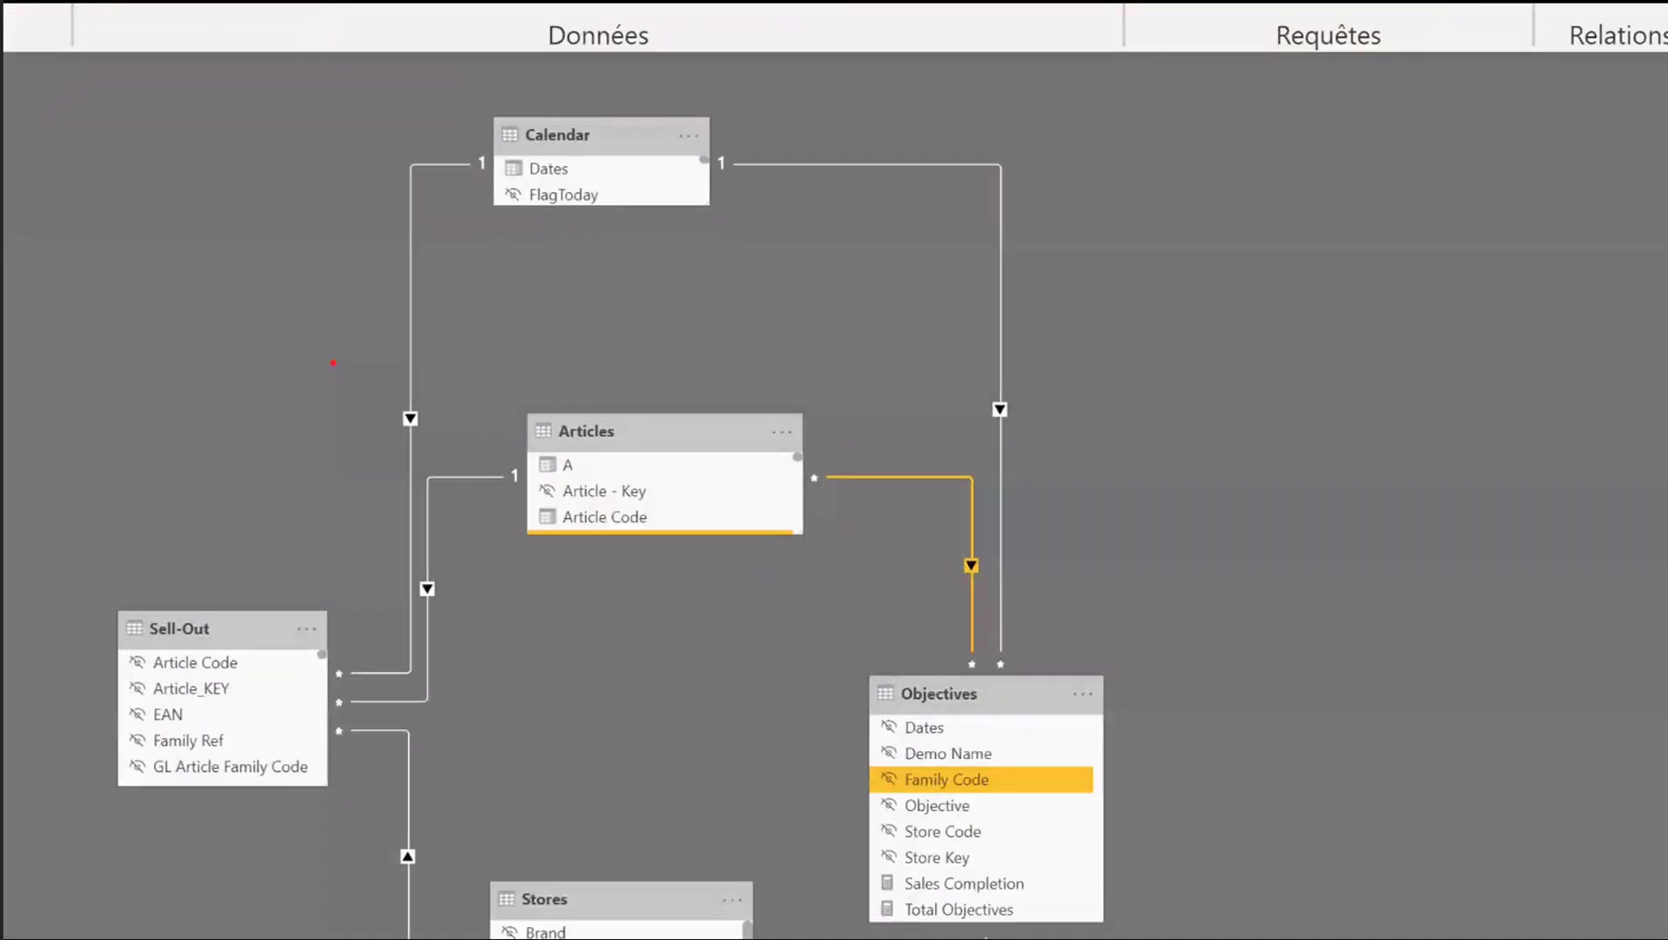
{"action": "left_click_drag", "start_coordinate": [360, 369], "coordinate": [495, 494]}
{"action": "left_click_drag", "start_coordinate": [441, 91], "coordinate": [515, 234]}
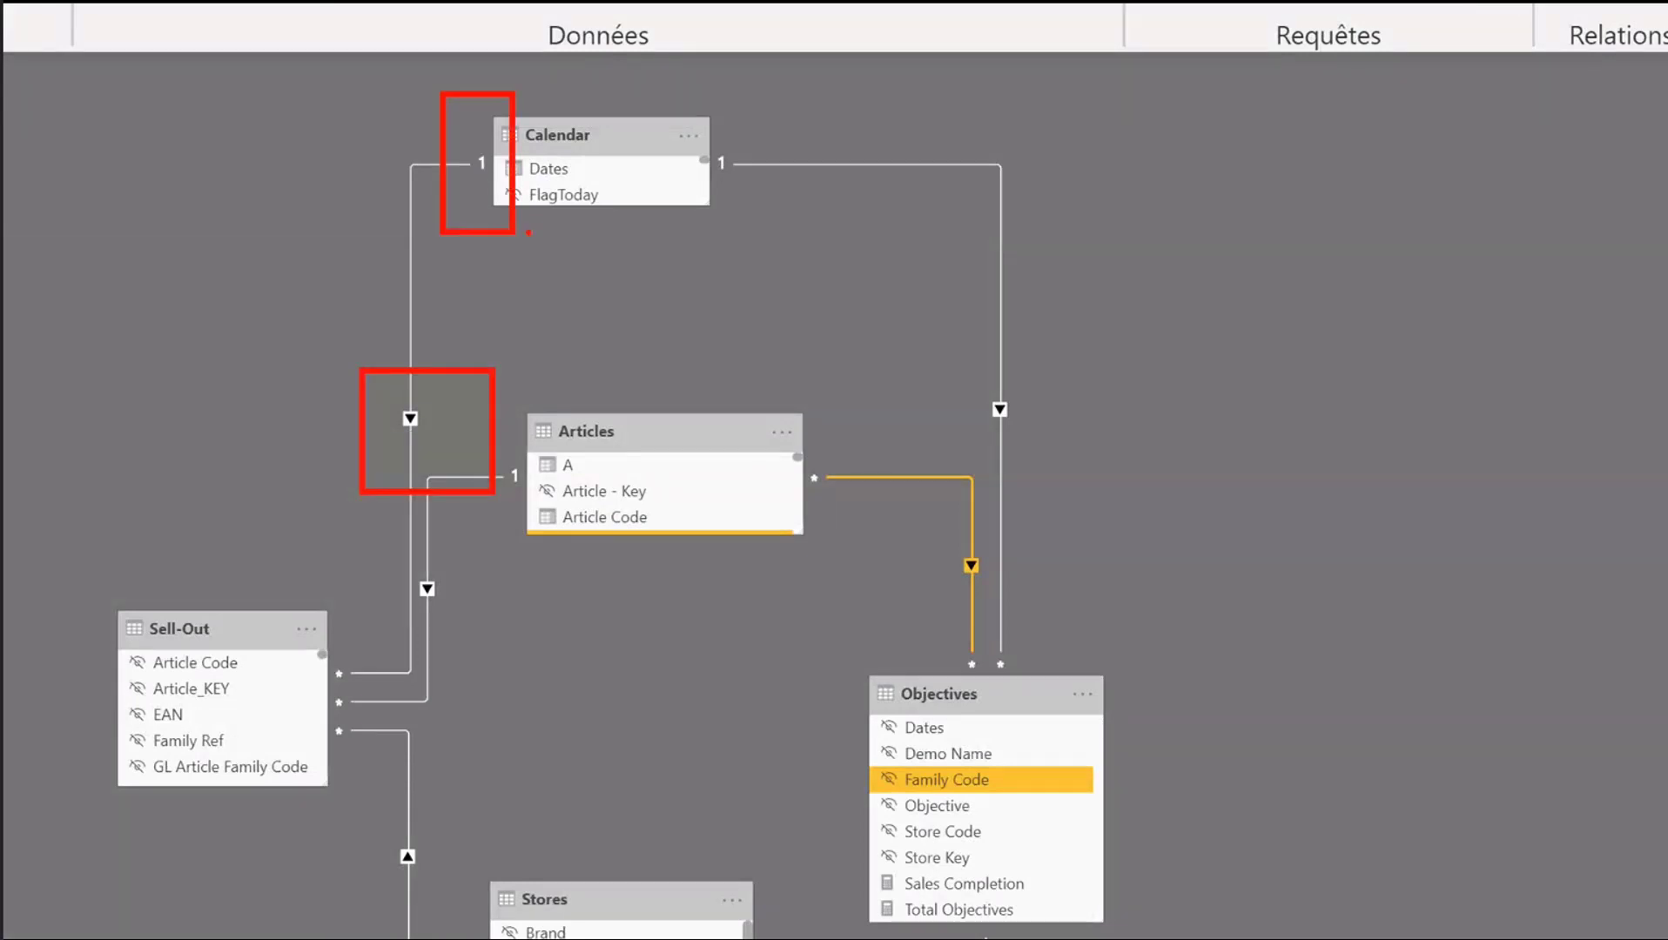
- Box the 1 side of the Calendar to Objectives relationship and switch back to the report's Recap page in the browser
{"action": "left_click_drag", "start_coordinate": [681, 108], "coordinate": [740, 233]}
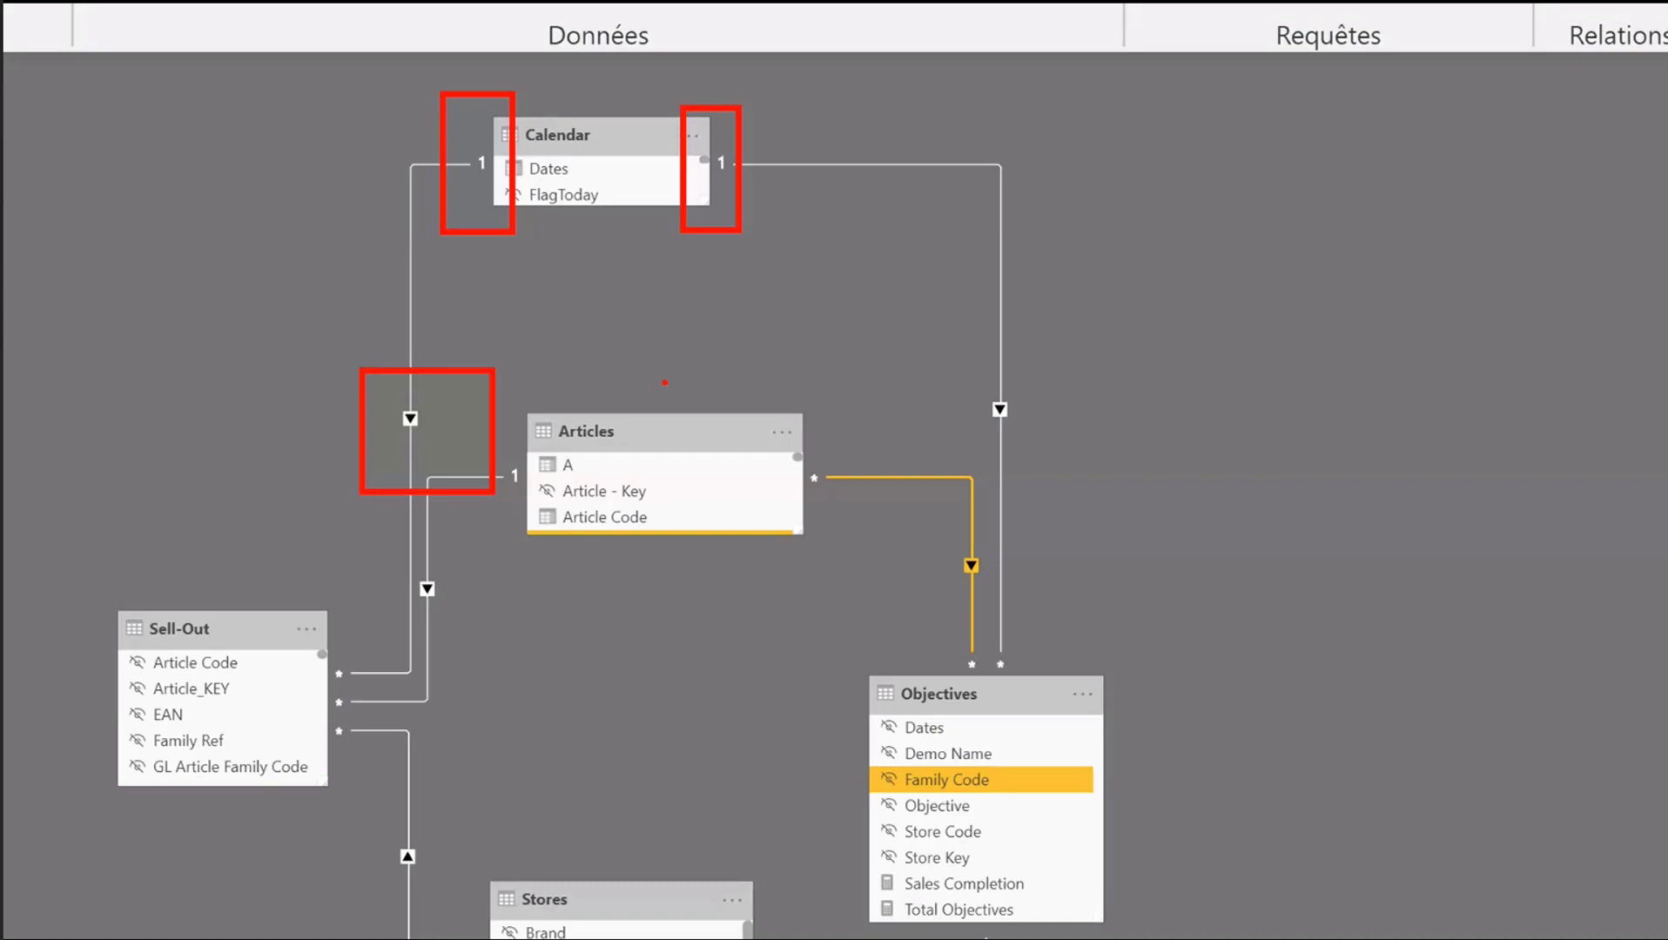
{"action": "key", "text": "alt+Tab"}
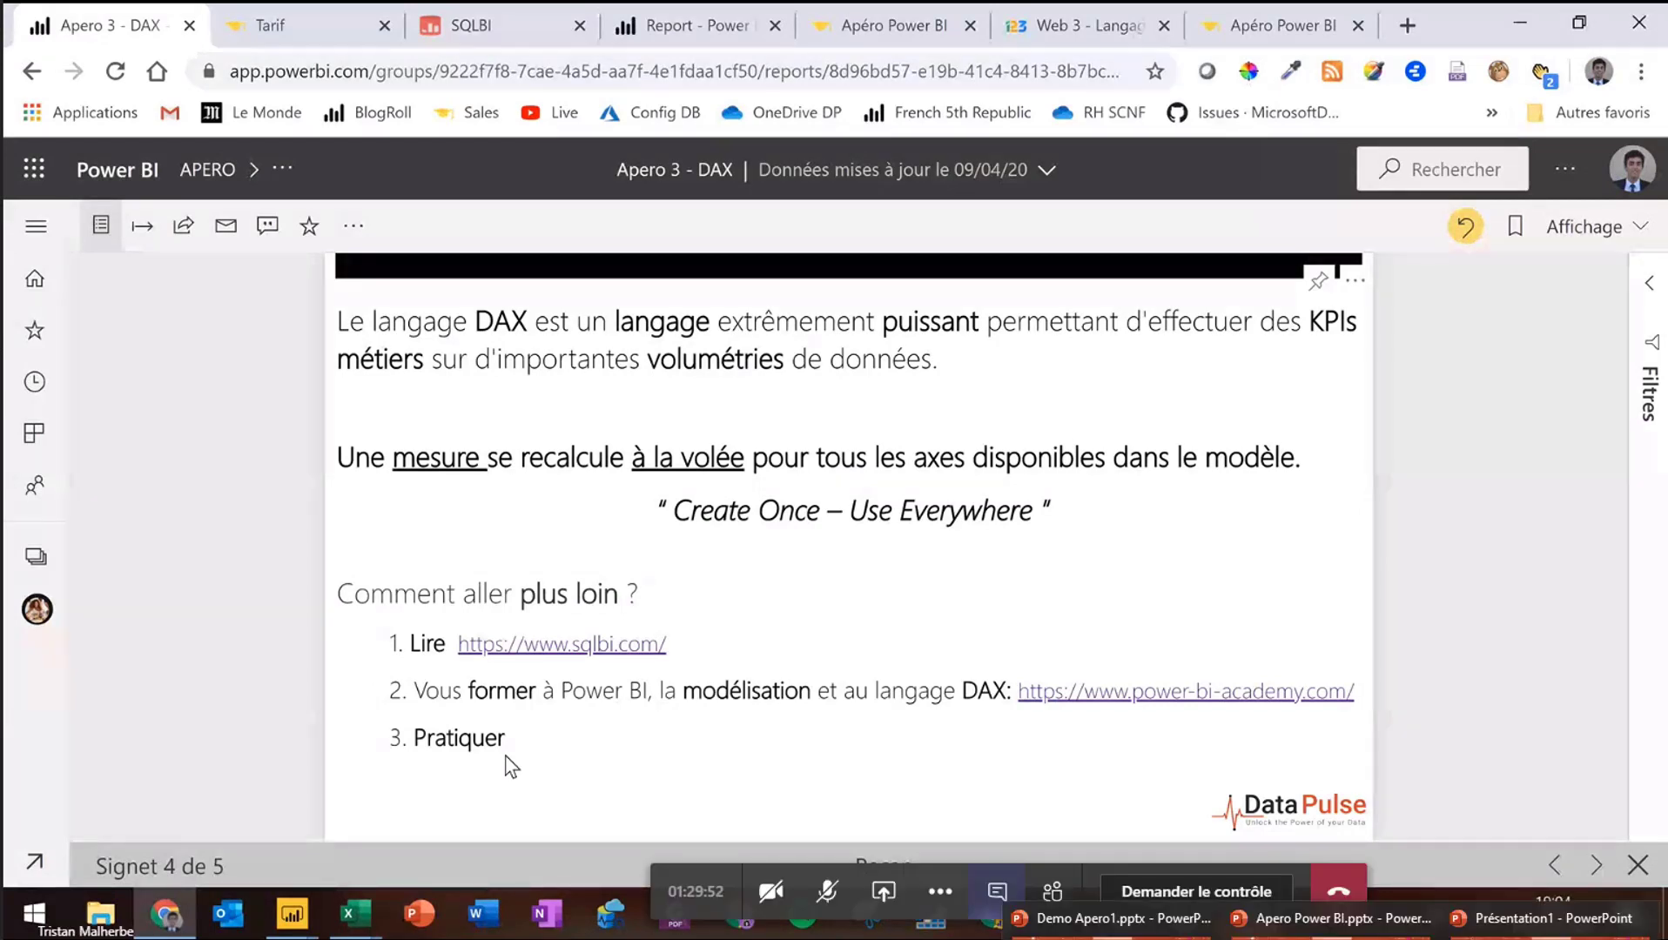
- Open the report's Formations page and circle the Maitriser le langage DAX and fonctions temporelles courses
{"action": "left_click", "coordinate": [1596, 864]}
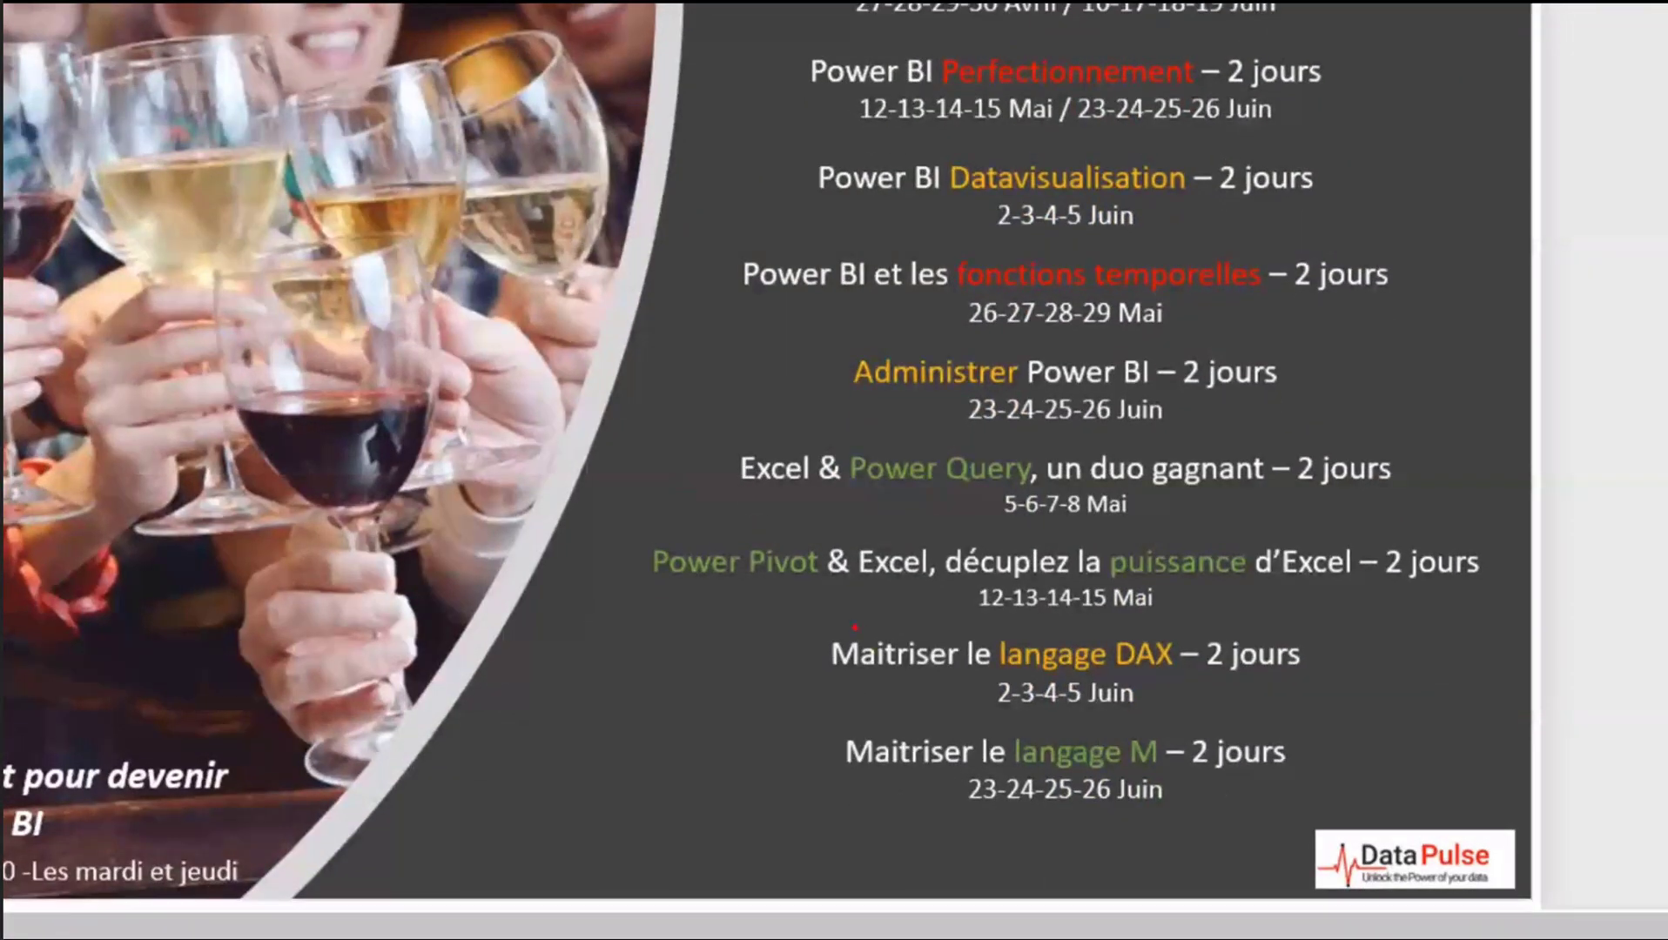
{"action": "mouse_move", "coordinate": [855, 627]}
{"action": "left_mouse_down"}
{"action": "mouse_move", "coordinate": [798, 646]}
{"action": "mouse_move", "coordinate": [961, 716]}
{"action": "mouse_move", "coordinate": [1170, 721]}
{"action": "mouse_move", "coordinate": [1372, 665]}
{"action": "mouse_move", "coordinate": [848, 628]}
{"action": "left_mouse_up"}
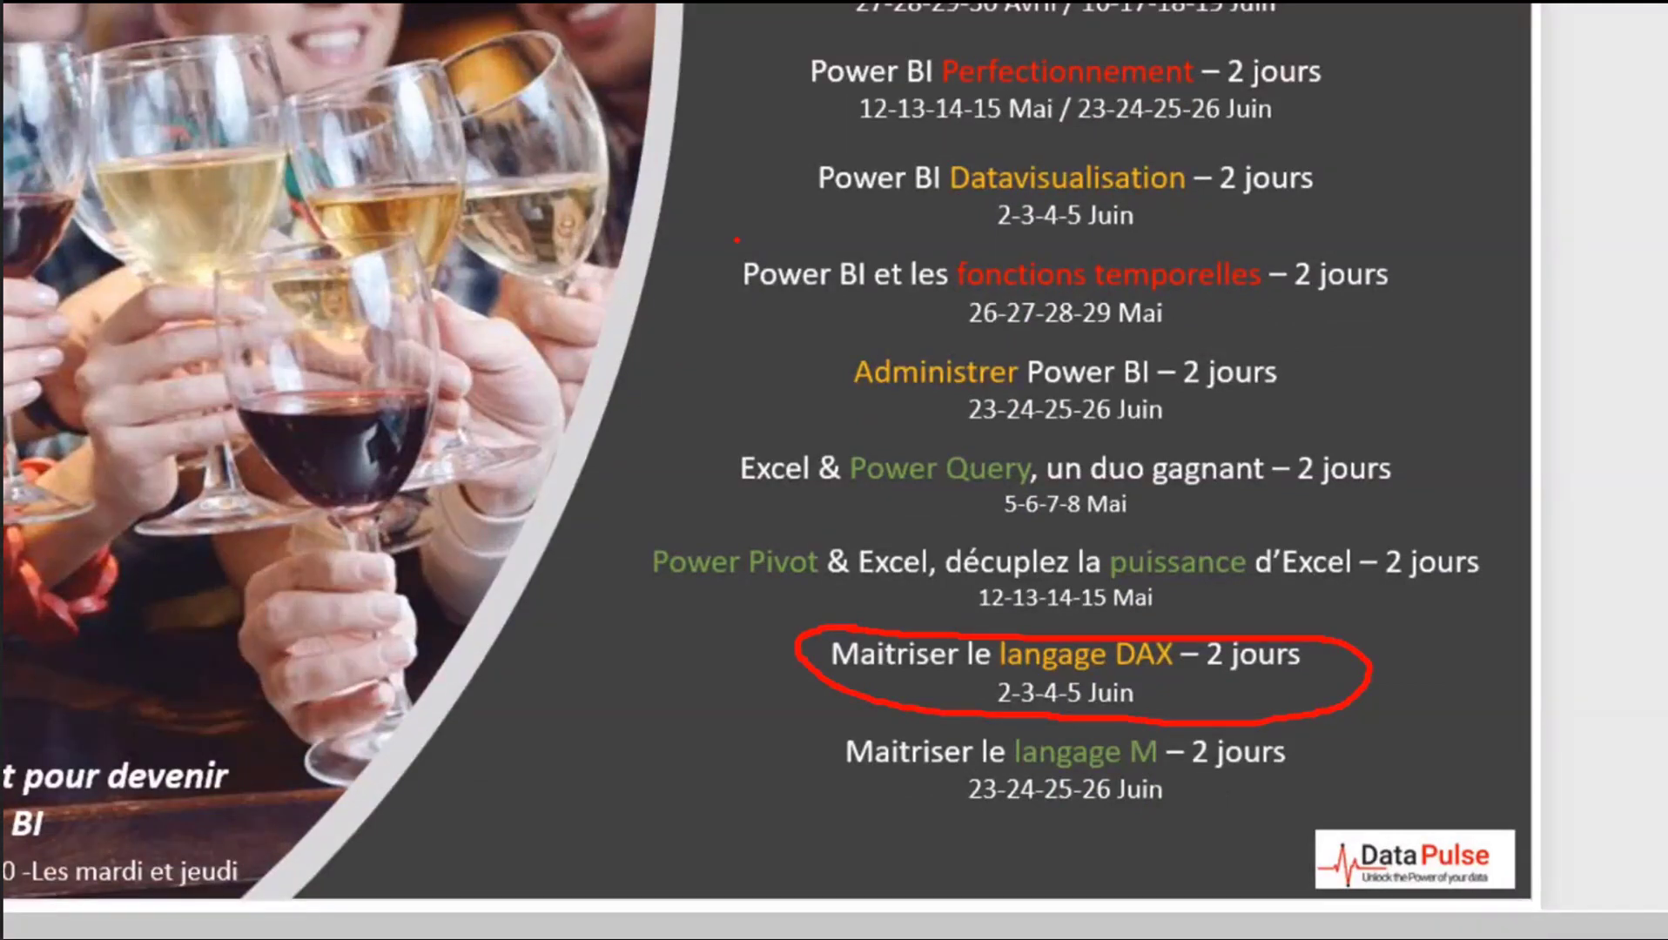
{"action": "mouse_move", "coordinate": [734, 240]}
{"action": "left_mouse_down"}
{"action": "mouse_move", "coordinate": [860, 334]}
{"action": "mouse_move", "coordinate": [1147, 344]}
{"action": "mouse_move", "coordinate": [1429, 325]}
{"action": "mouse_move", "coordinate": [1264, 251]}
{"action": "mouse_move", "coordinate": [740, 242]}
{"action": "left_mouse_up"}
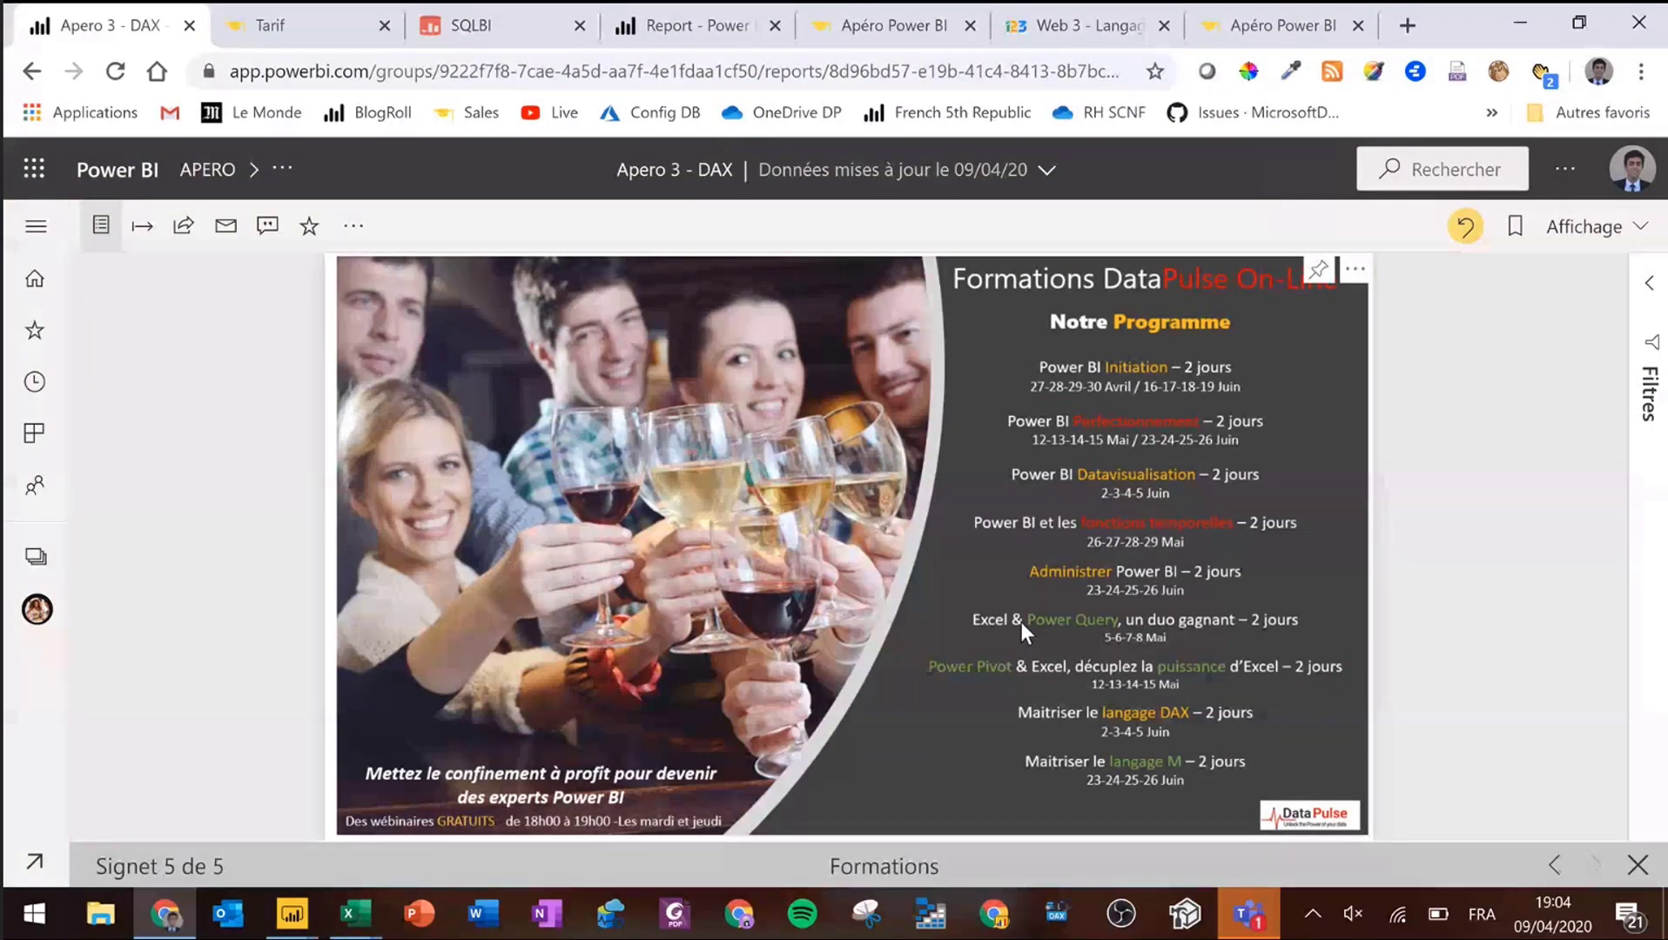
- Unmute the microphone in the Teams call and return the report to the Recap page
{"action": "mouse_move", "coordinate": [737, 254]}
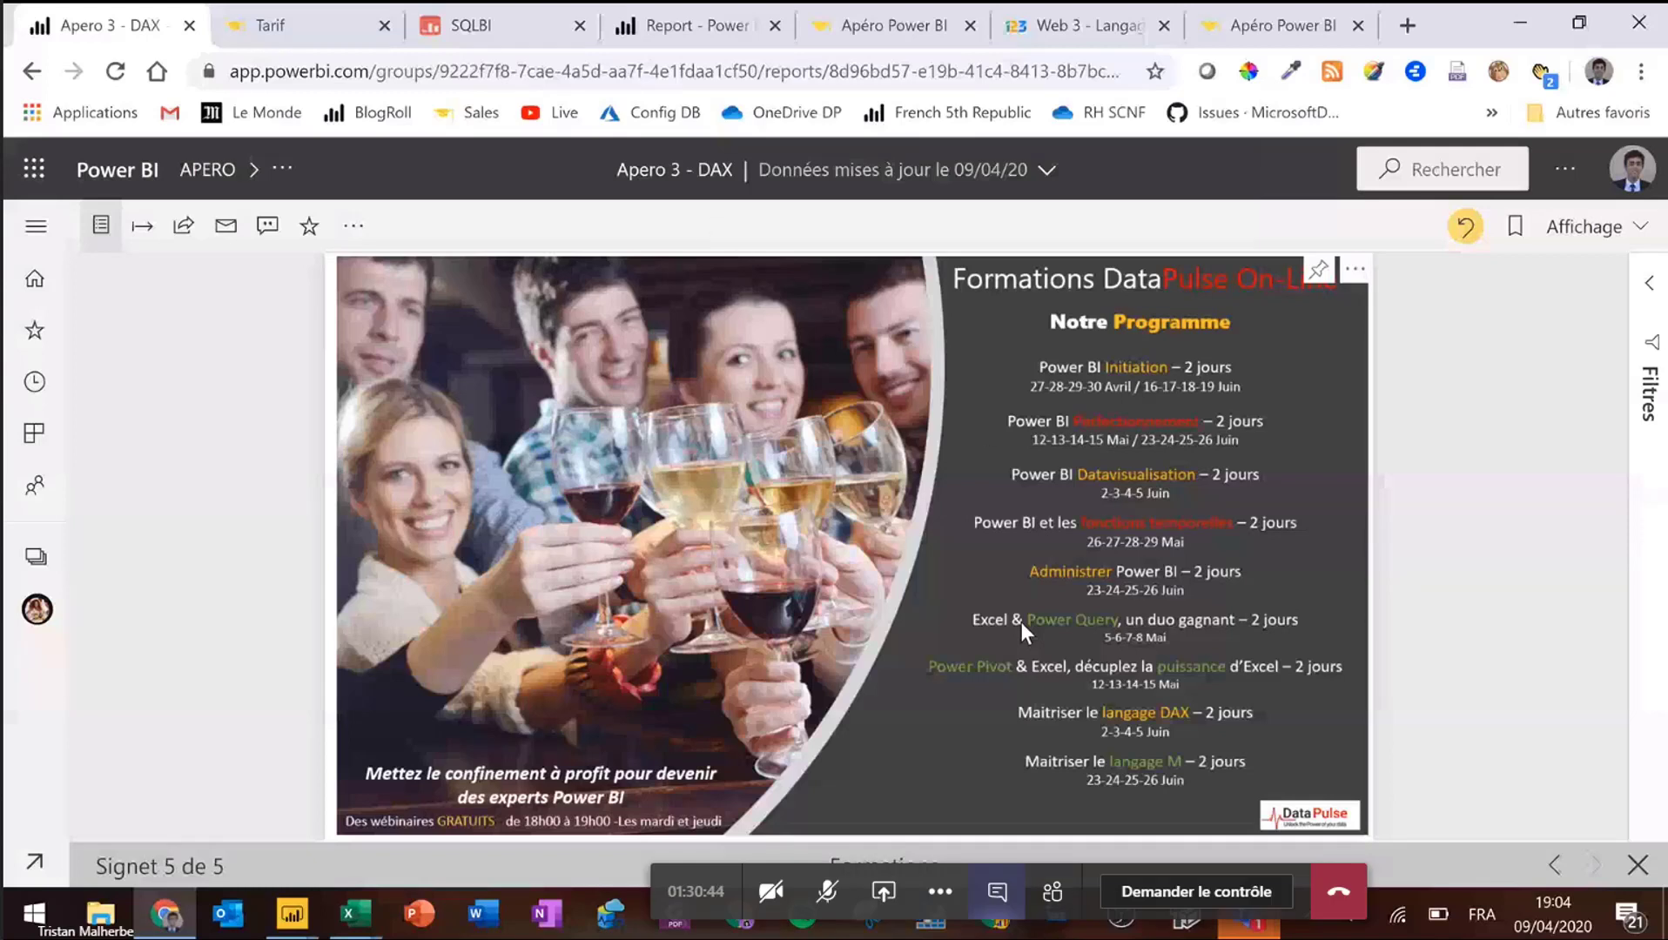
{"action": "left_click", "coordinate": [827, 893]}
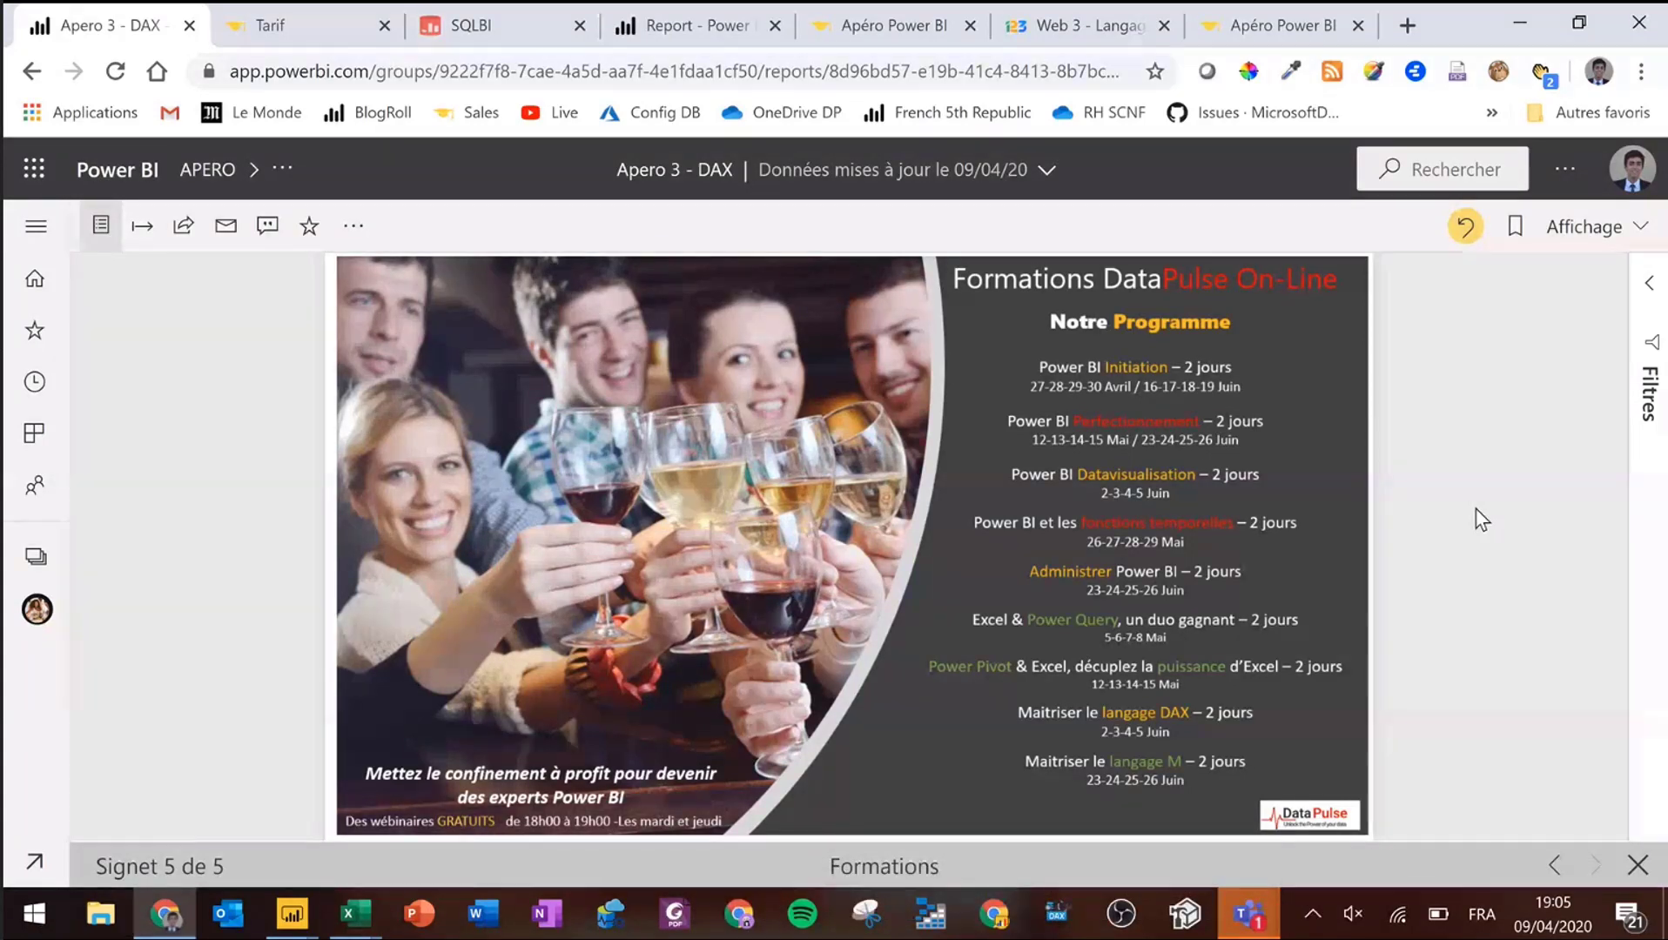
{"action": "left_click", "coordinate": [1554, 867]}
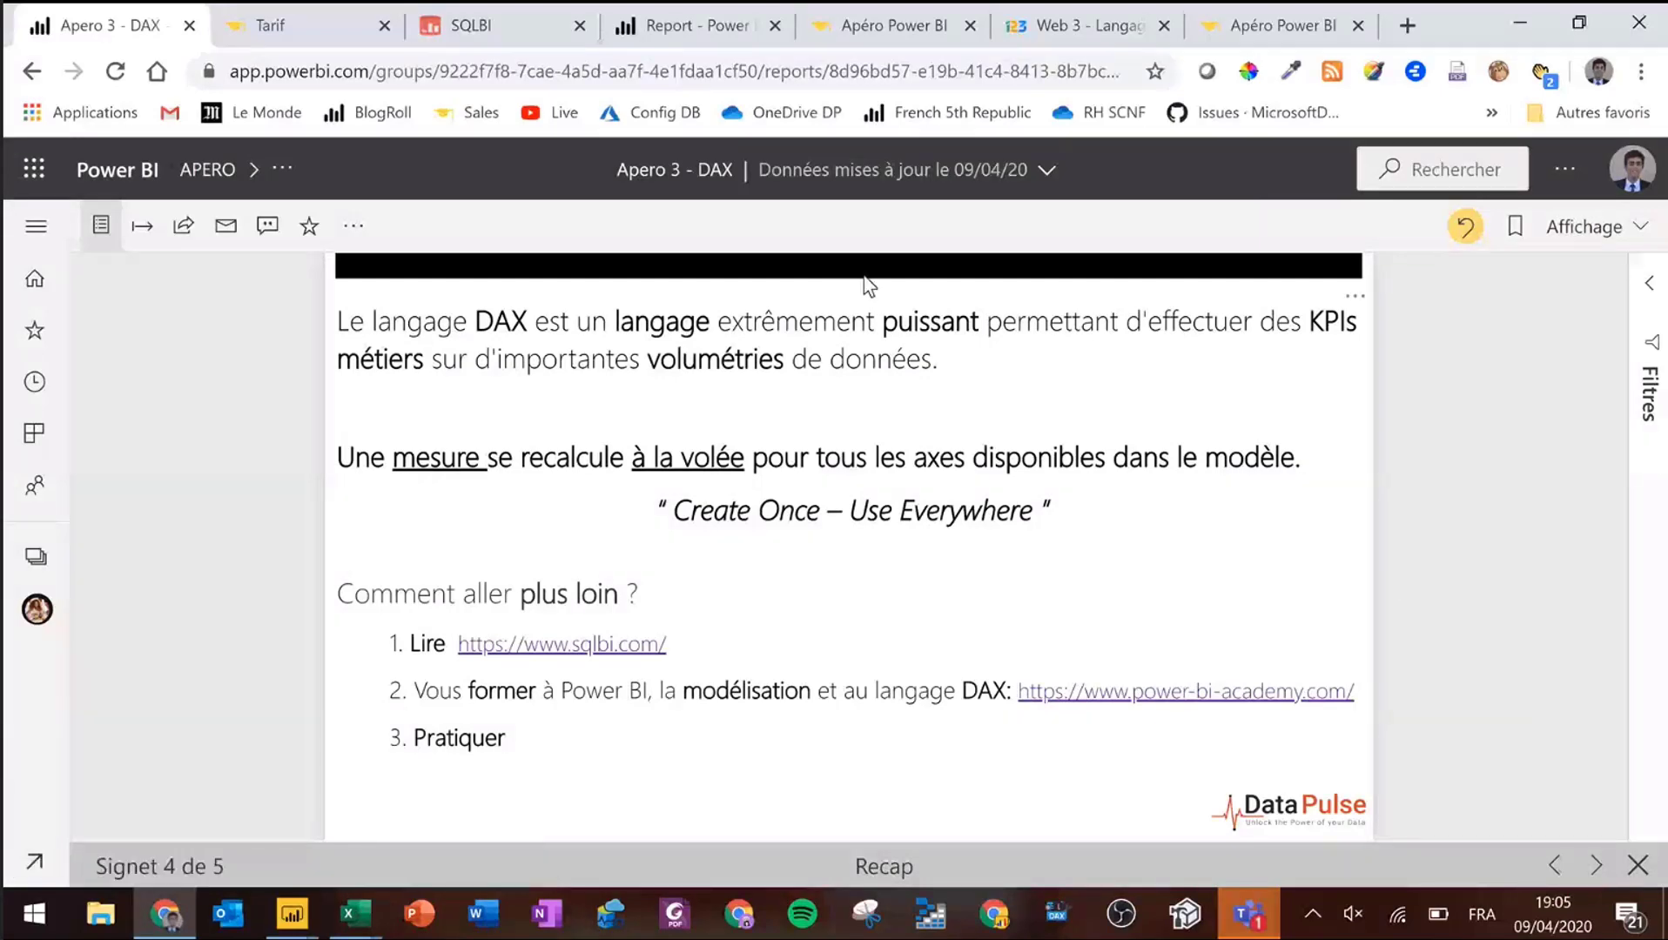
- Switch to the Apéro Power BI web page and review the 2 to 14 April webinars, highlighting the Dataviz session's title
{"action": "left_click", "coordinate": [879, 35]}
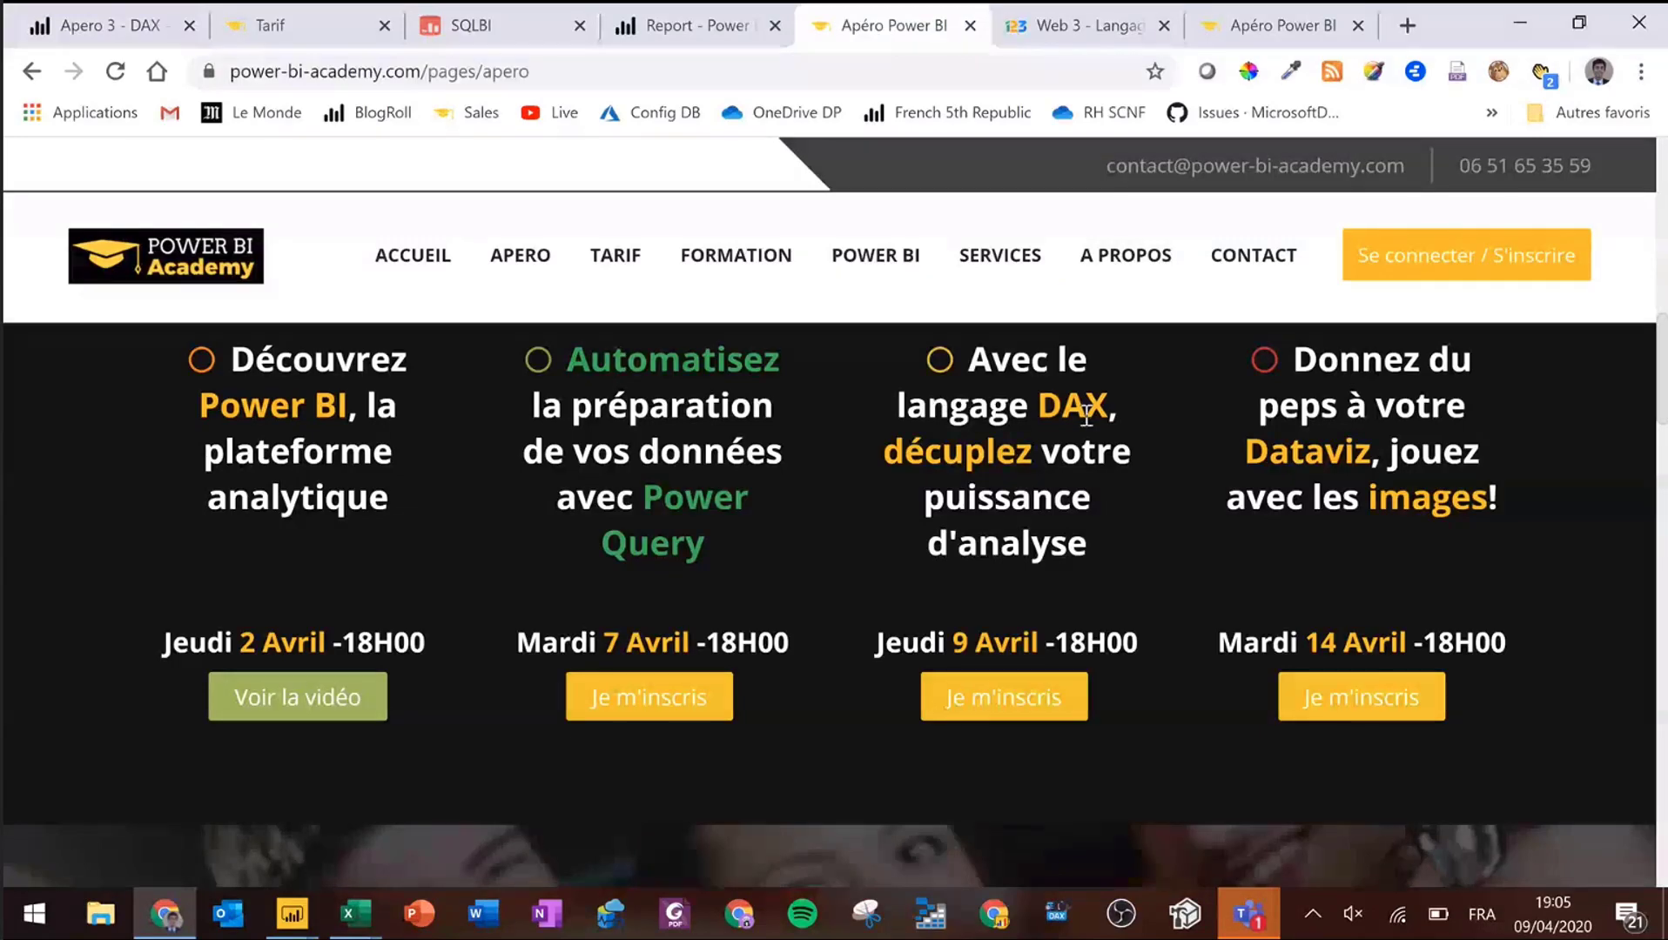
{"action": "scroll", "coordinate": [1086, 416], "scroll_direction": "up", "scroll_amount": 1}
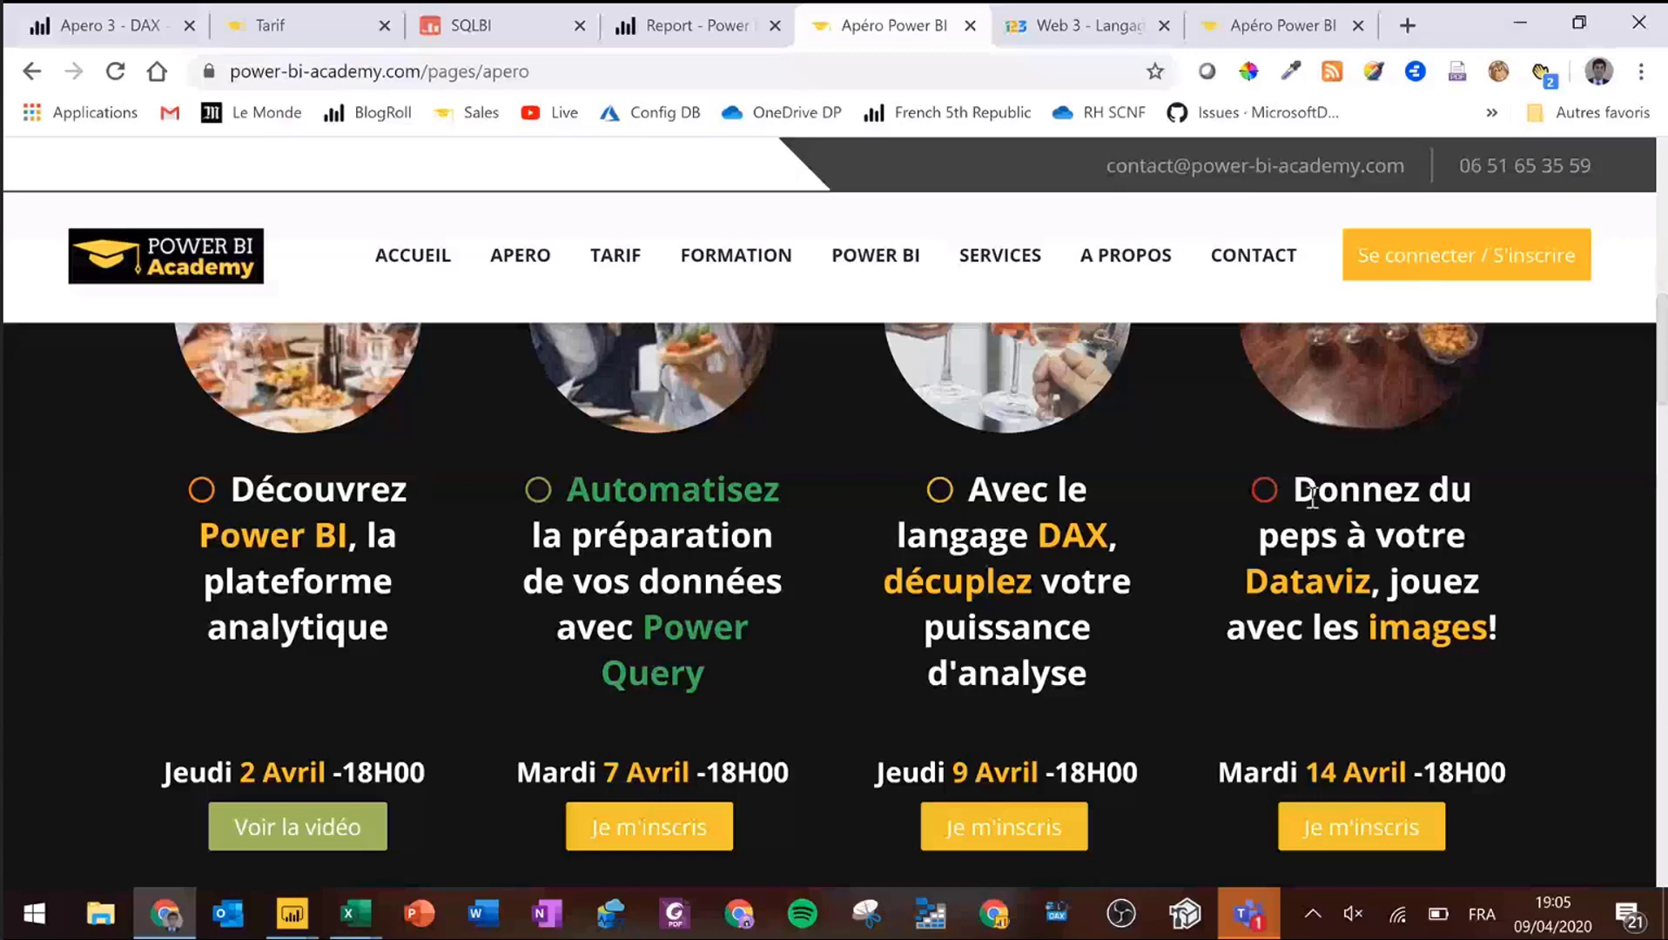
{"action": "left_click_drag", "start_coordinate": [1299, 490], "coordinate": [1428, 625]}
{"action": "scroll", "coordinate": [1410, 669], "scroll_direction": "down", "scroll_amount": 3}
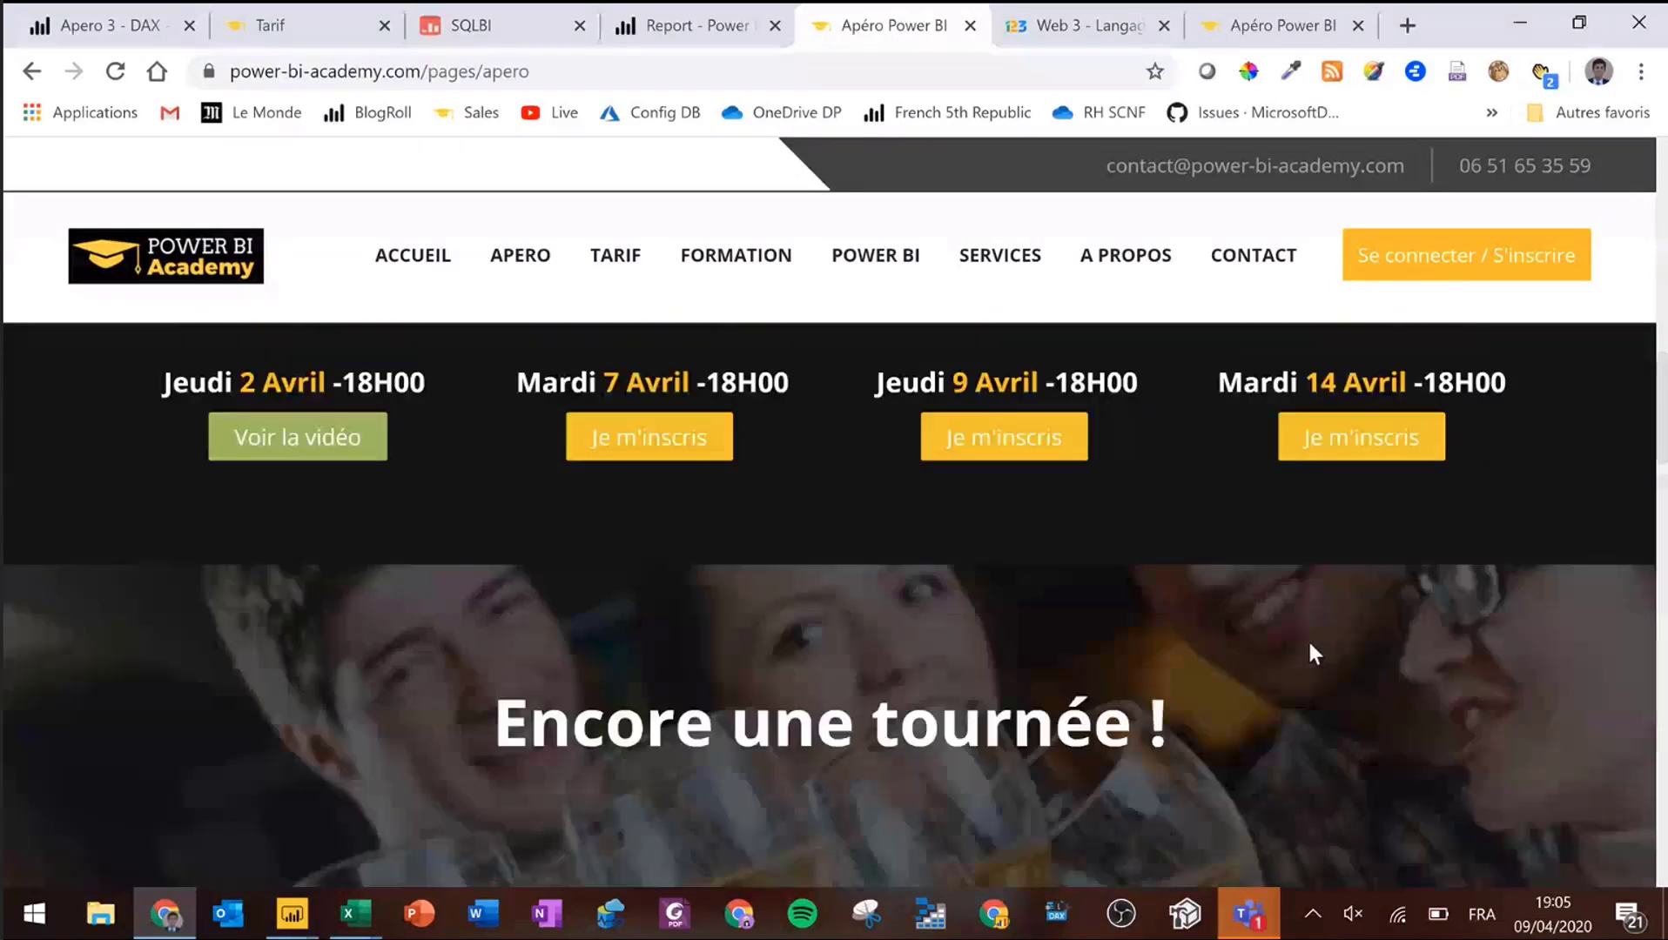
{"action": "scroll", "coordinate": [1306, 638], "scroll_direction": "up", "scroll_amount": 4}
{"action": "left_click", "coordinate": [1354, 692]}
{"action": "scroll", "coordinate": [1354, 692], "scroll_direction": "down", "scroll_amount": 5}
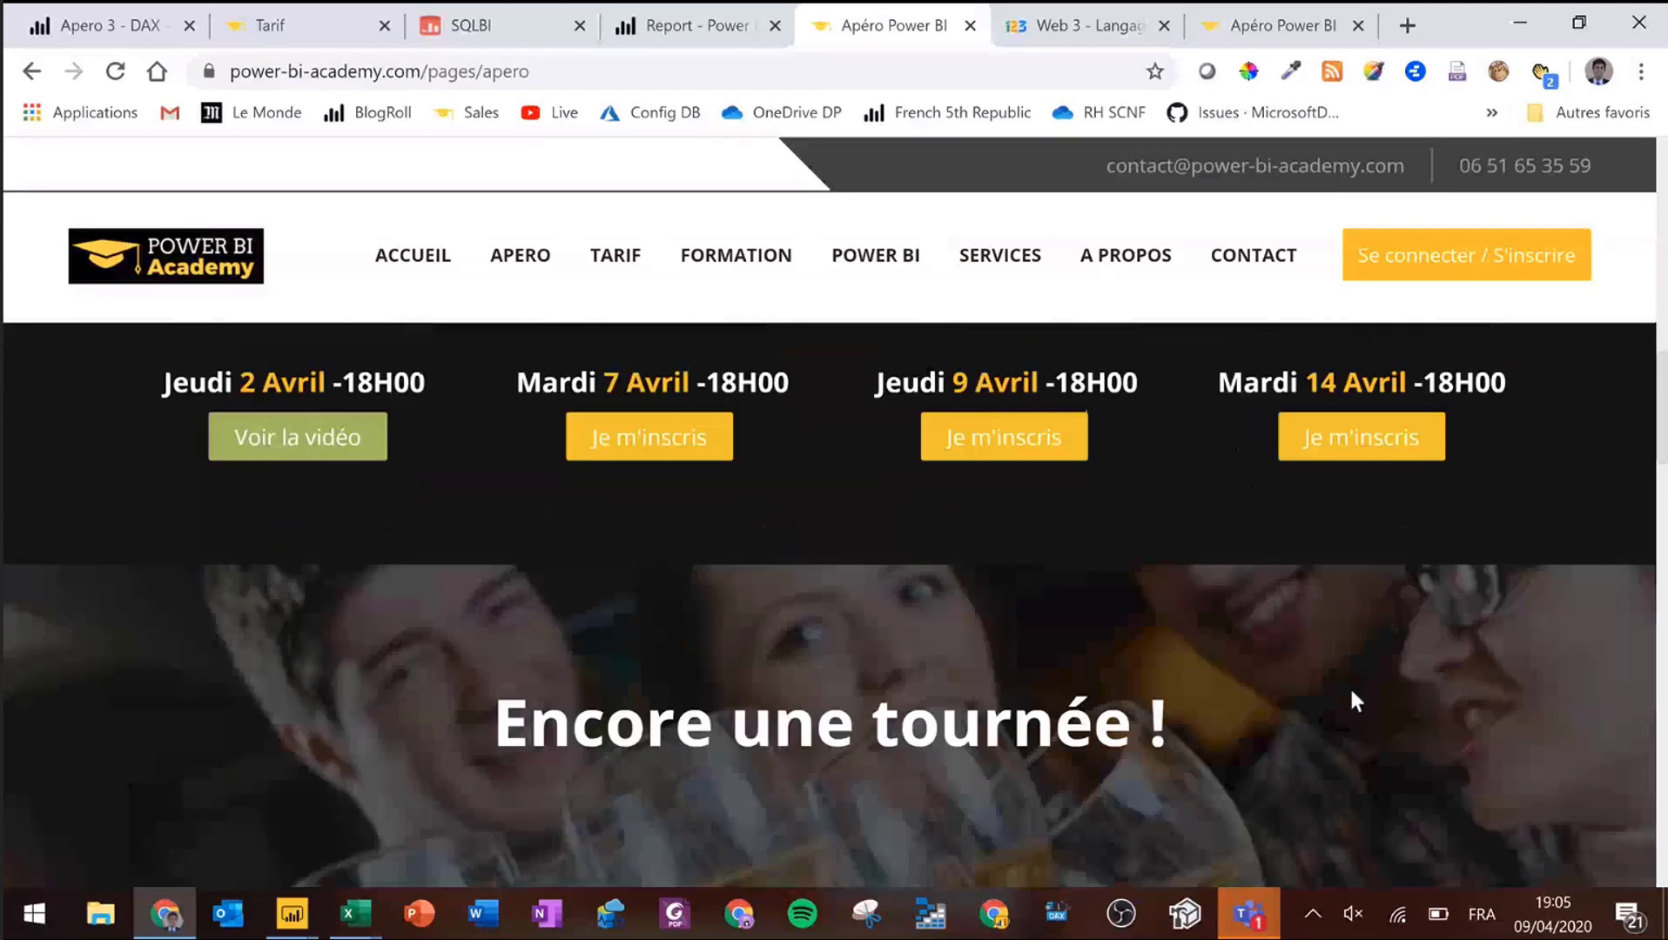
{"action": "scroll", "coordinate": [1351, 694], "scroll_direction": "up", "scroll_amount": 5}
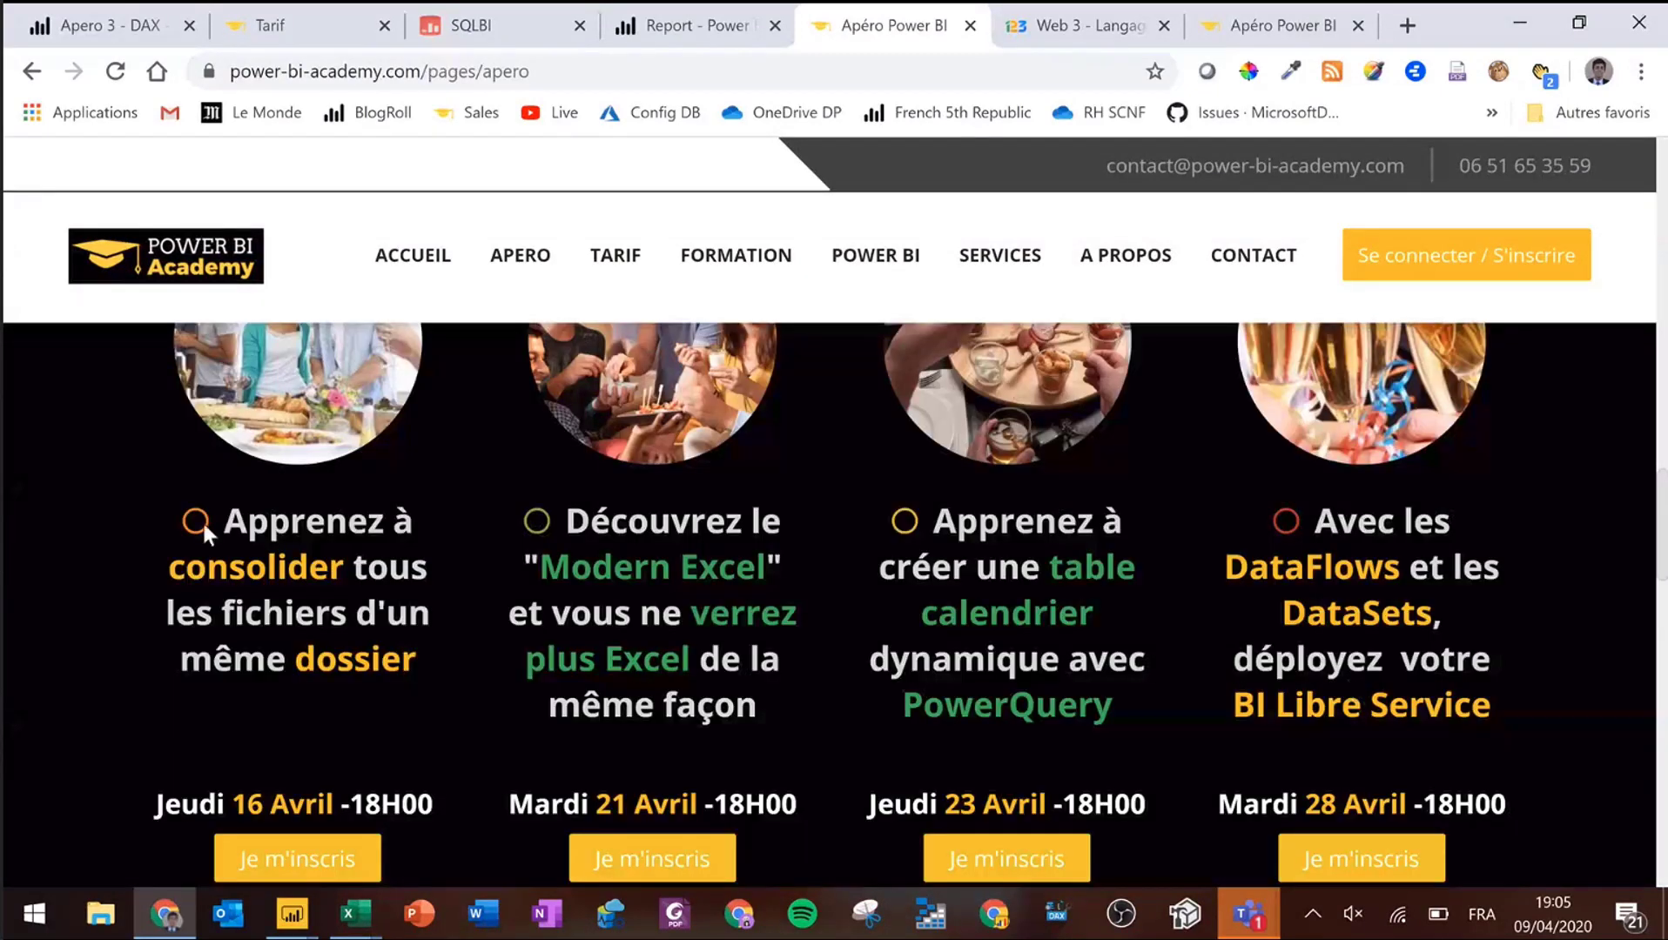
- Review the 16 to 28 April webinars, highlight the DataFlows and DataSets session's title and return to the first series of sessions
{"action": "left_click_drag", "start_coordinate": [214, 523], "coordinate": [1369, 716]}
{"action": "left_click", "coordinate": [890, 607]}
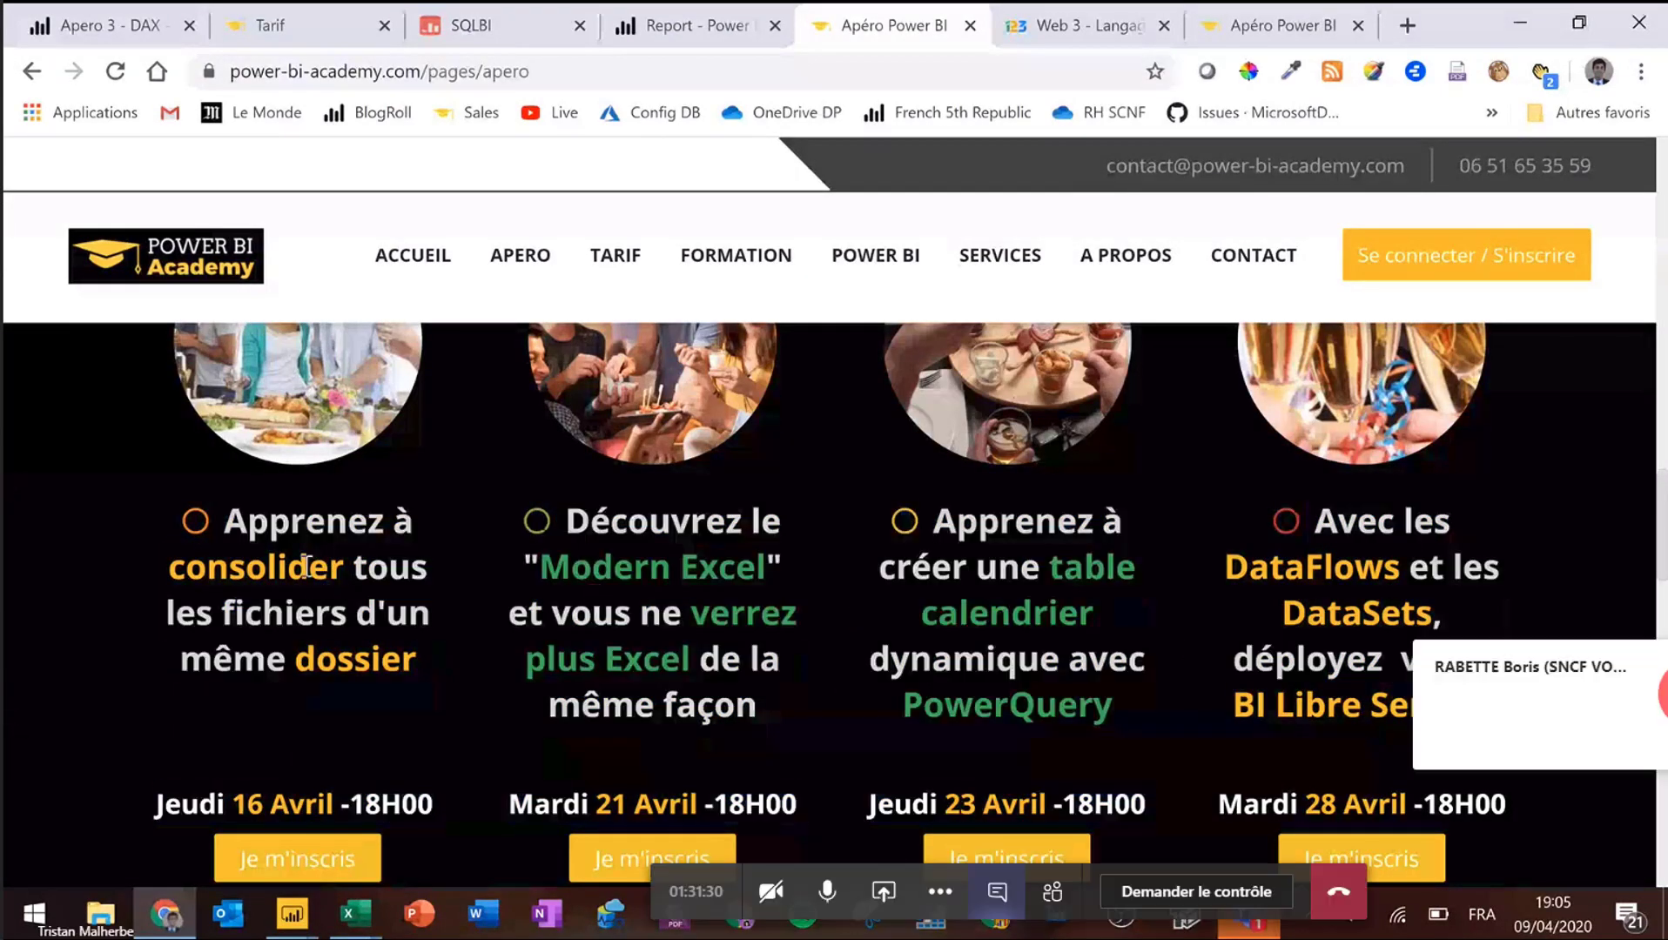
{"action": "scroll", "coordinate": [1071, 596], "scroll_direction": "up", "scroll_amount": 2}
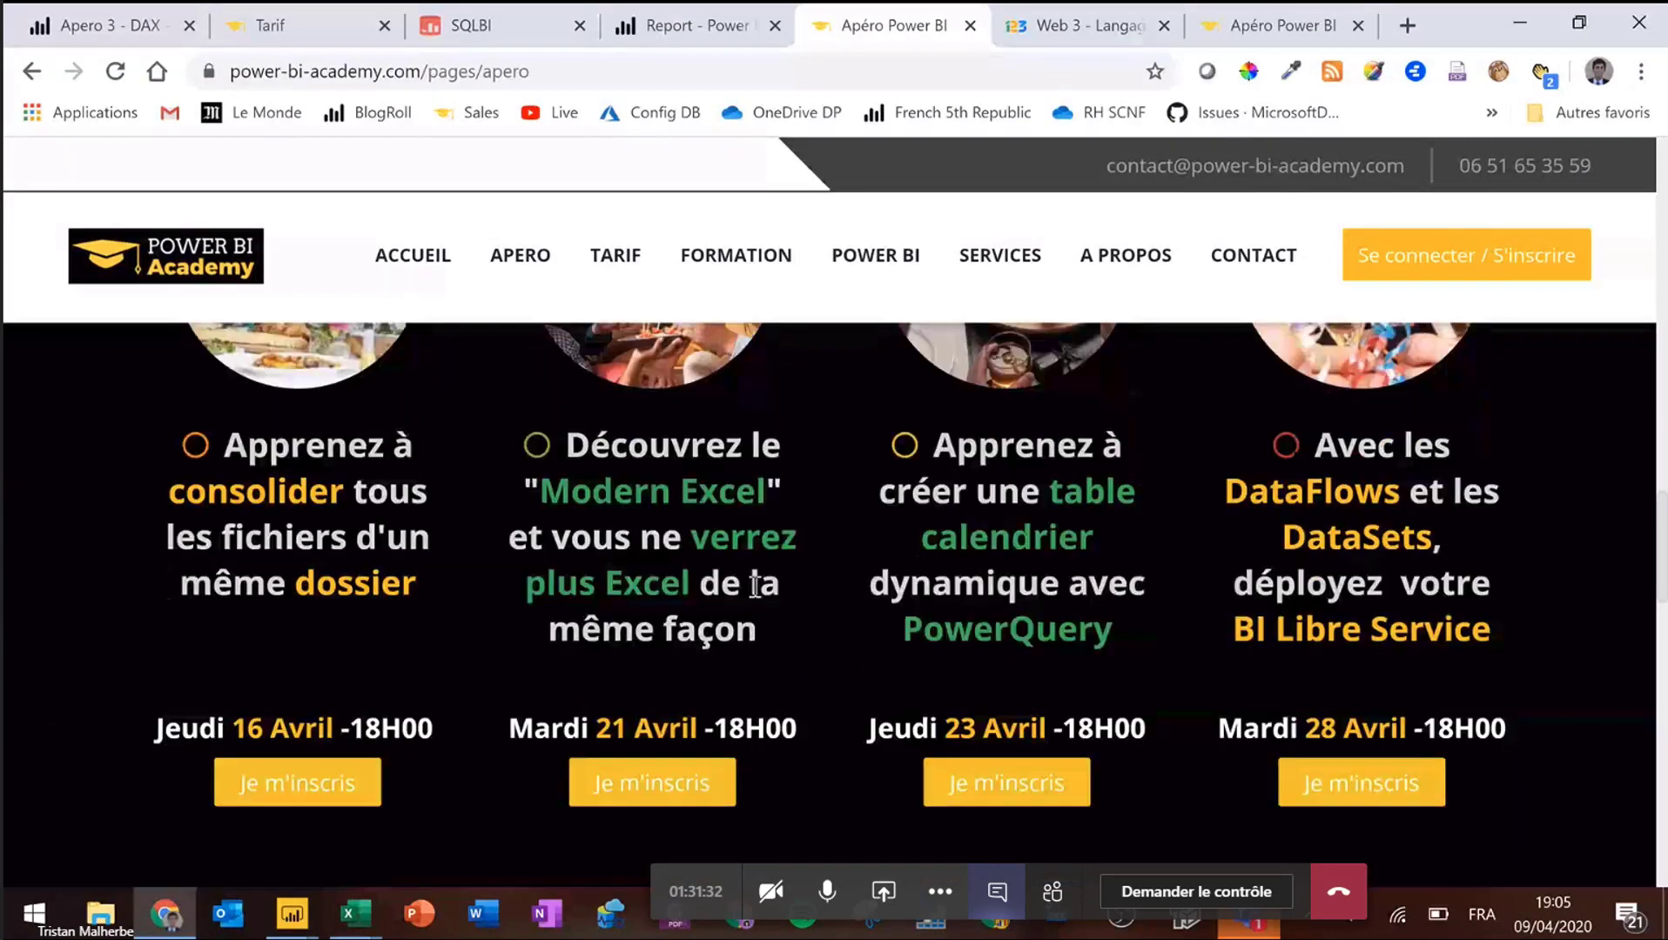
{"action": "scroll", "coordinate": [1229, 682], "scroll_direction": "down", "scroll_amount": 3}
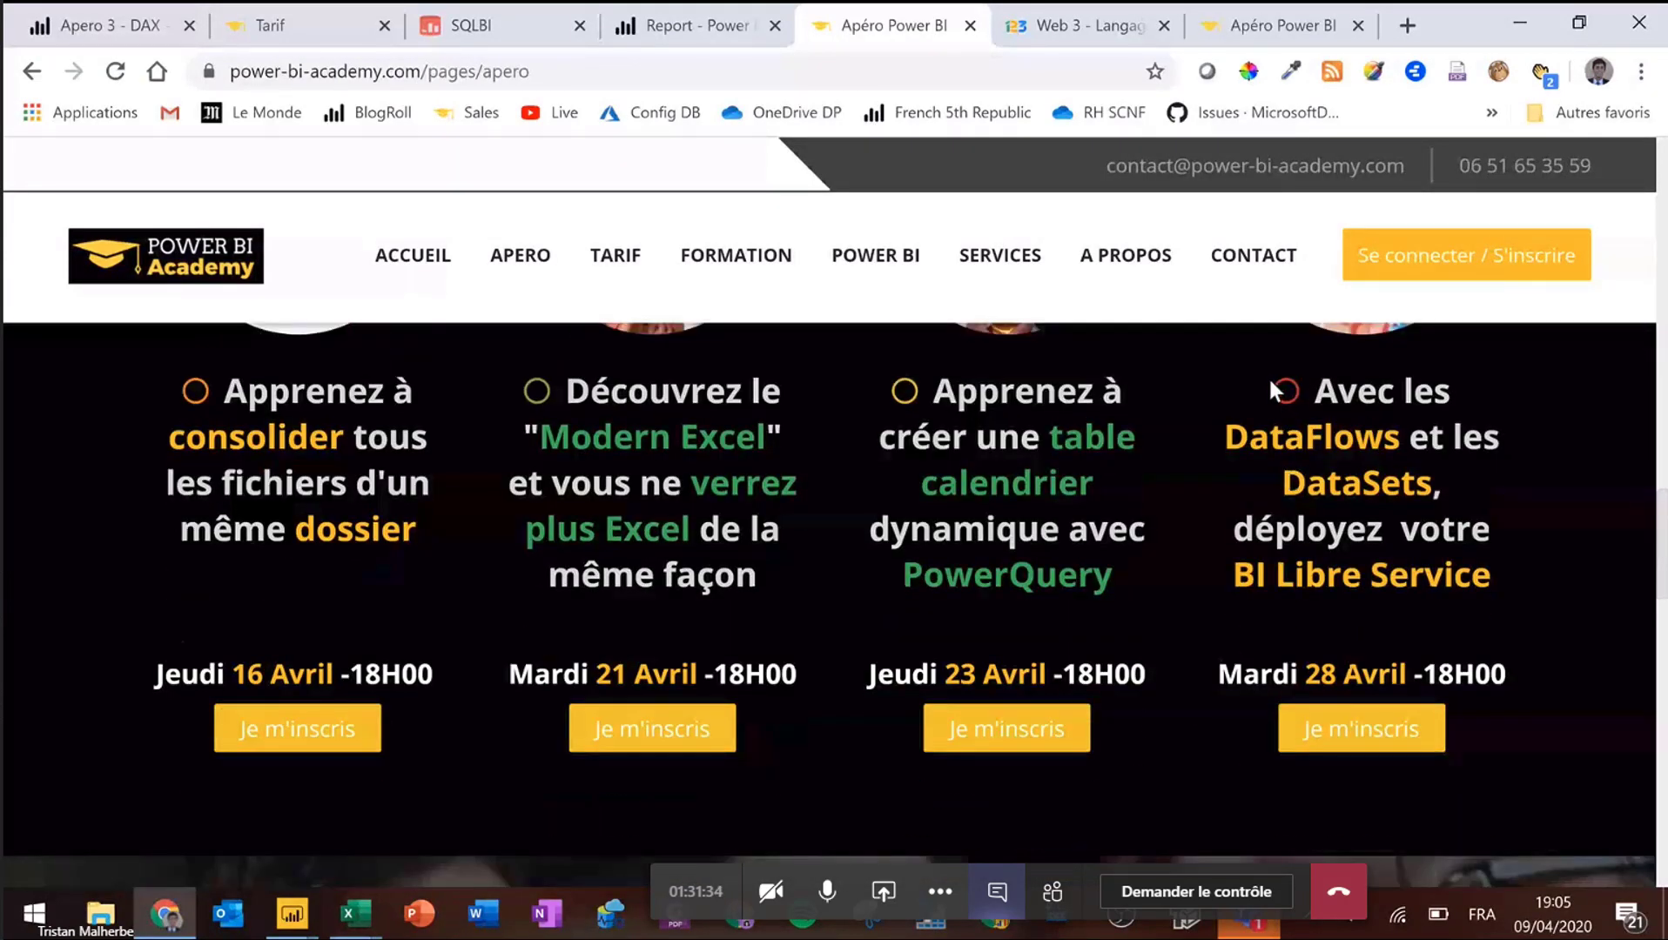
{"action": "left_click_drag", "start_coordinate": [1277, 391], "coordinate": [1487, 570]}
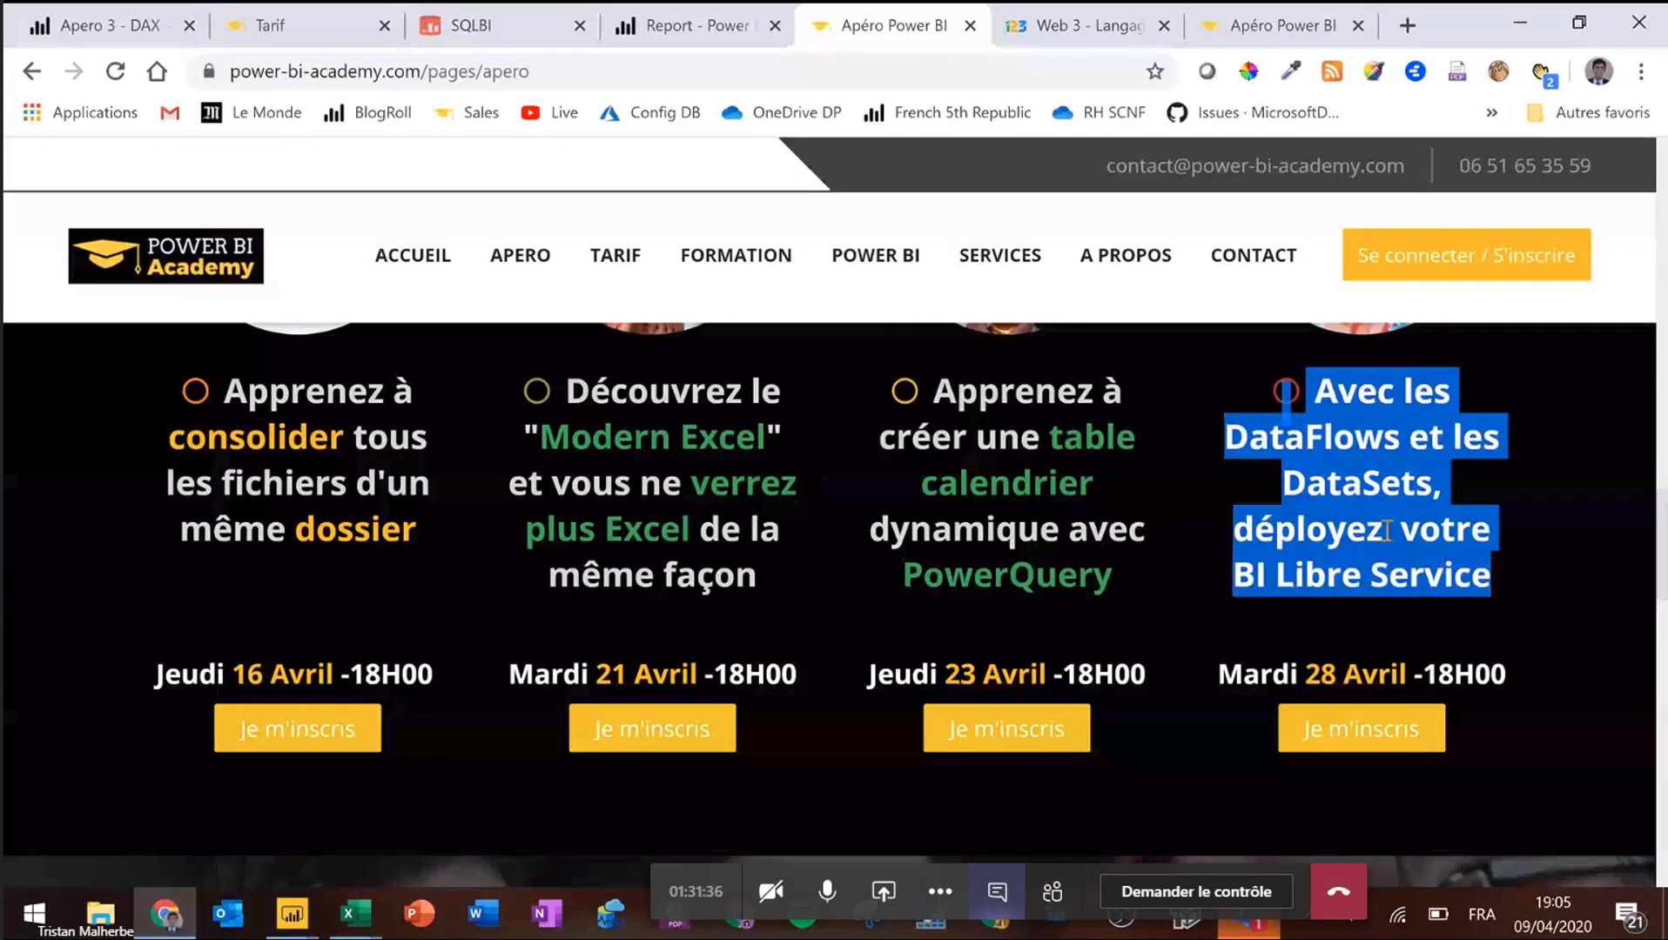
{"action": "scroll", "coordinate": [1386, 527], "scroll_direction": "down", "scroll_amount": 1}
{"action": "scroll", "coordinate": [1386, 526], "scroll_direction": "down", "scroll_amount": 10}
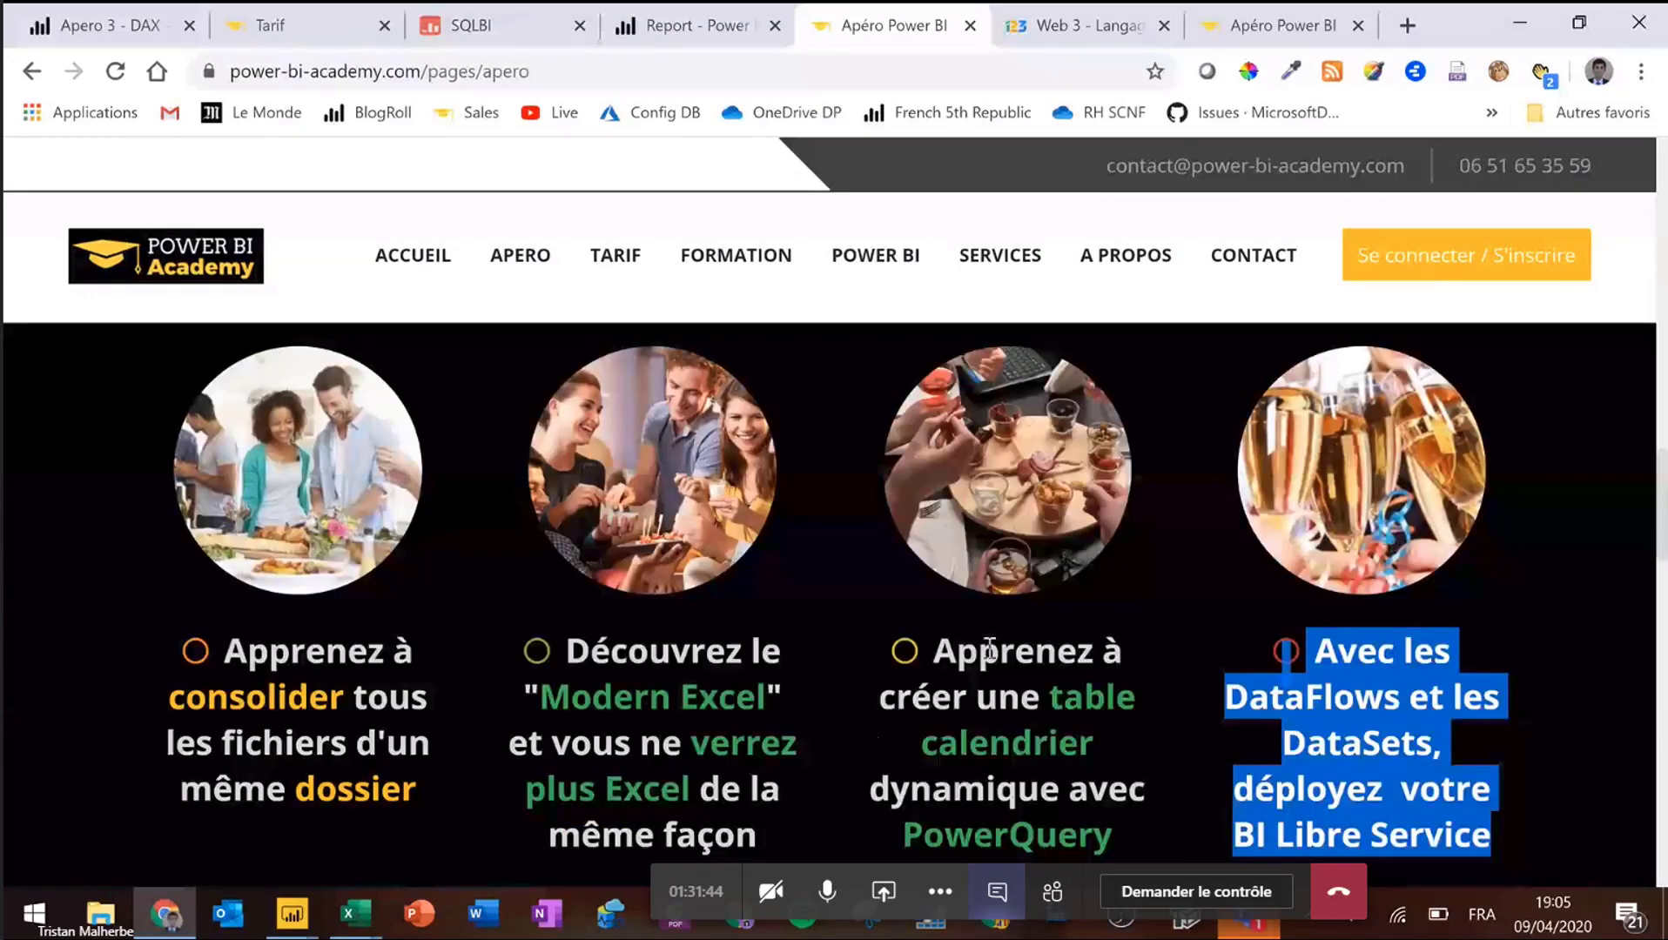
{"action": "scroll", "coordinate": [990, 649], "scroll_direction": "up", "scroll_amount": 5}
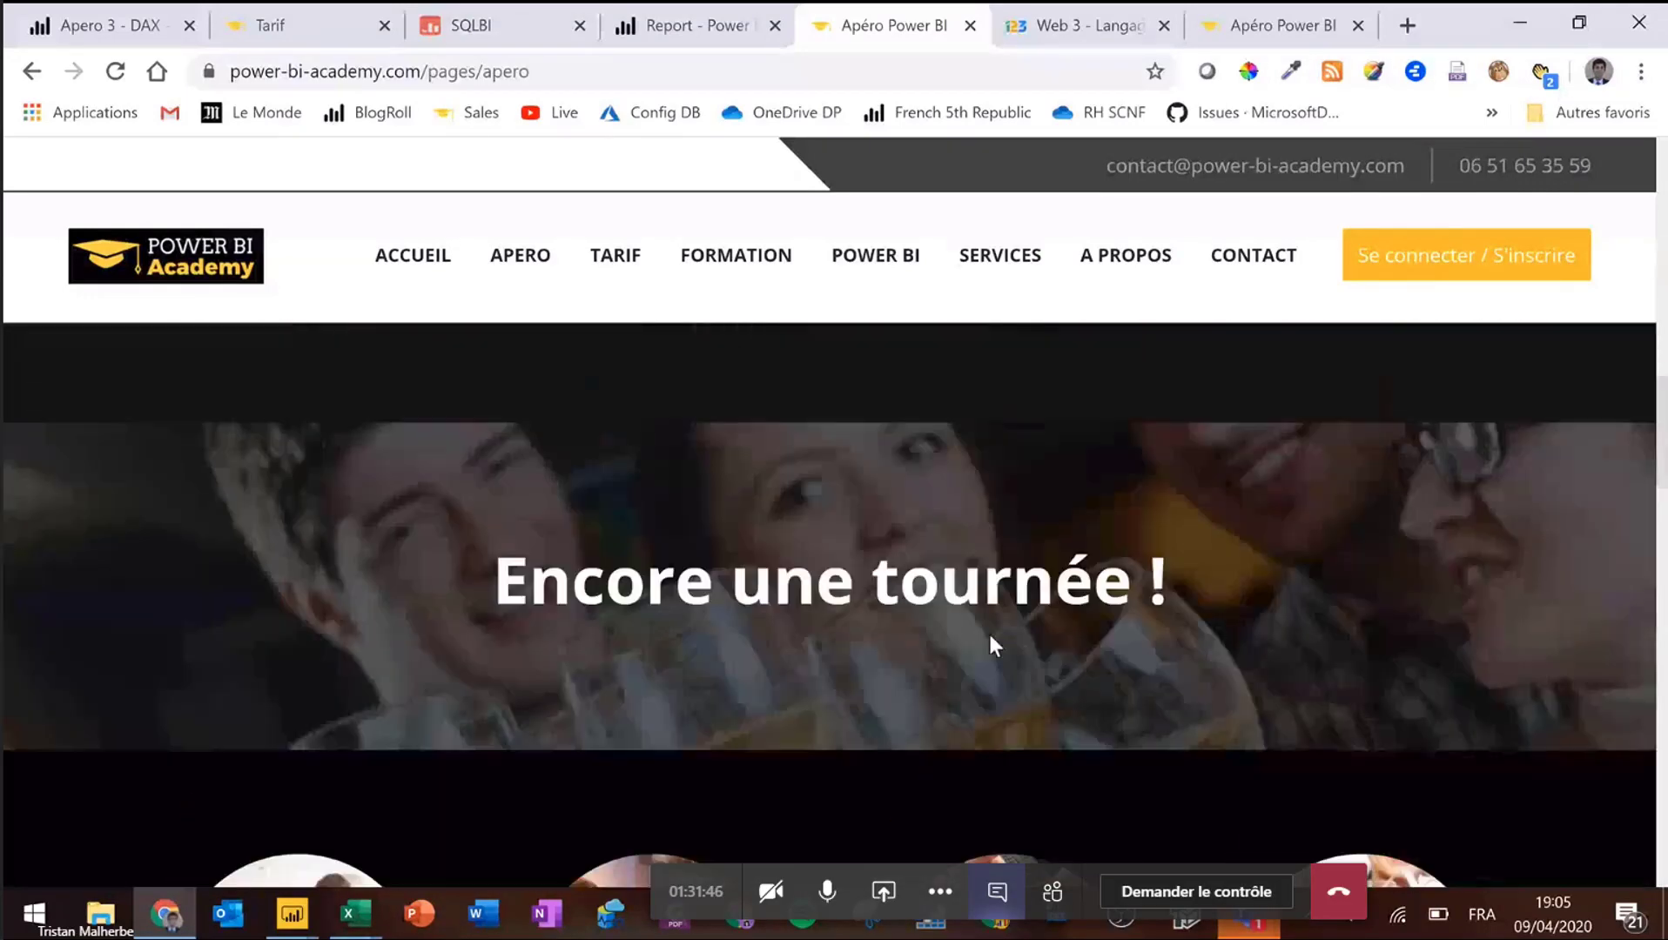
{"action": "scroll", "coordinate": [992, 645], "scroll_direction": "up", "scroll_amount": 3}
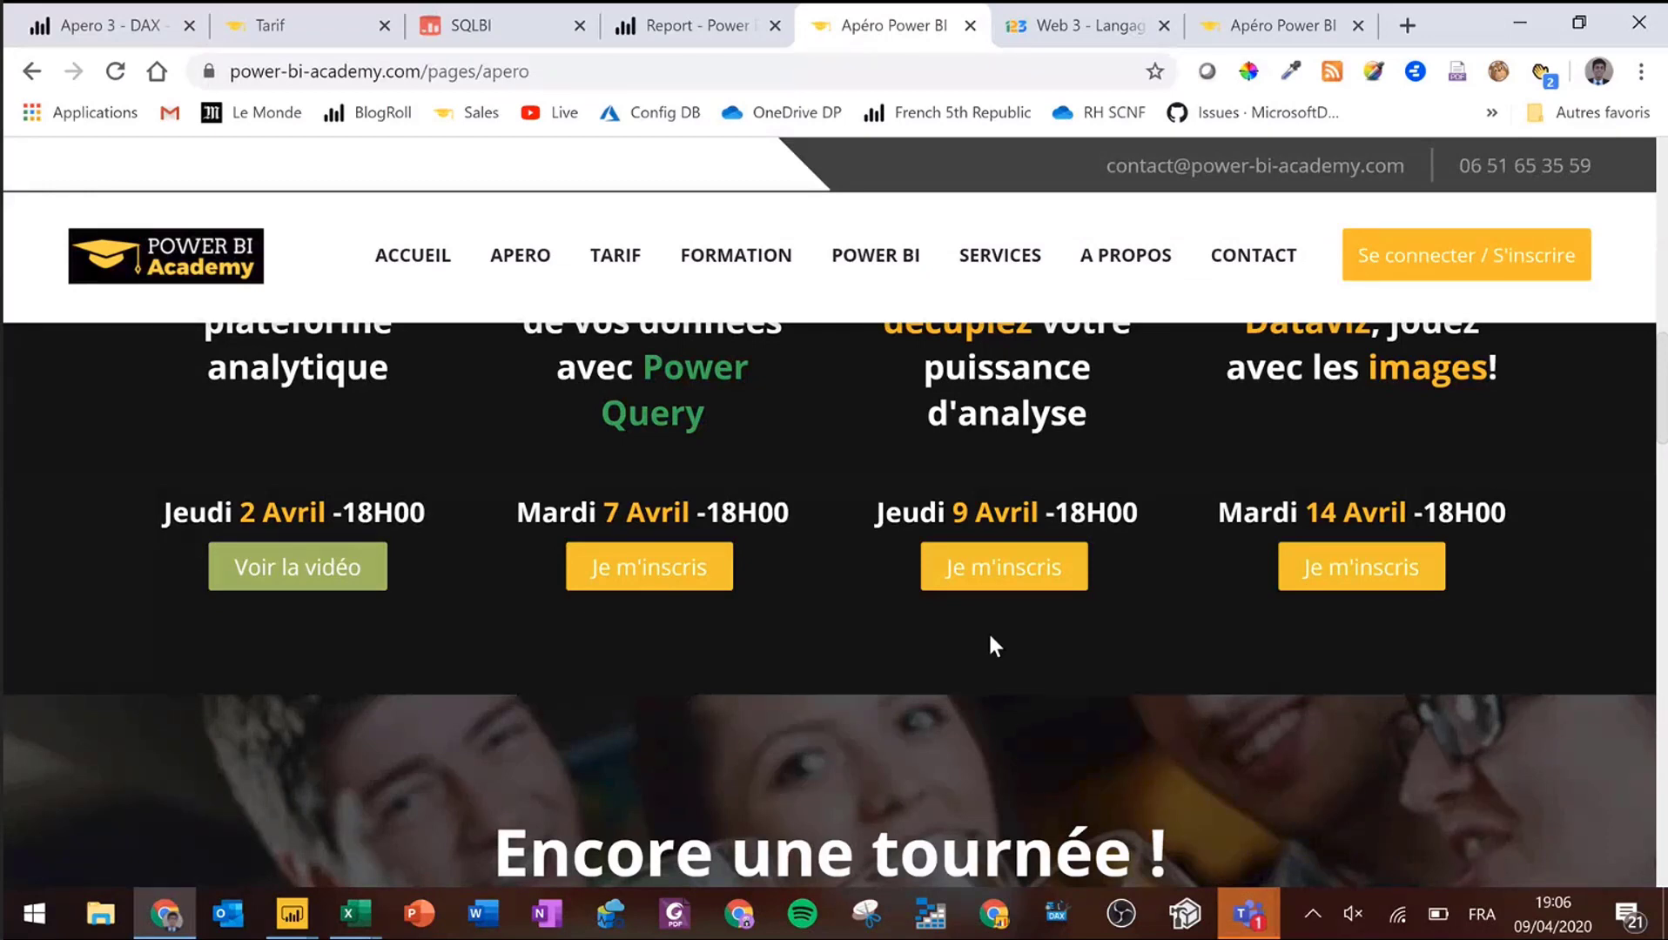
{"action": "scroll", "coordinate": [988, 630], "scroll_direction": "up", "scroll_amount": 3}
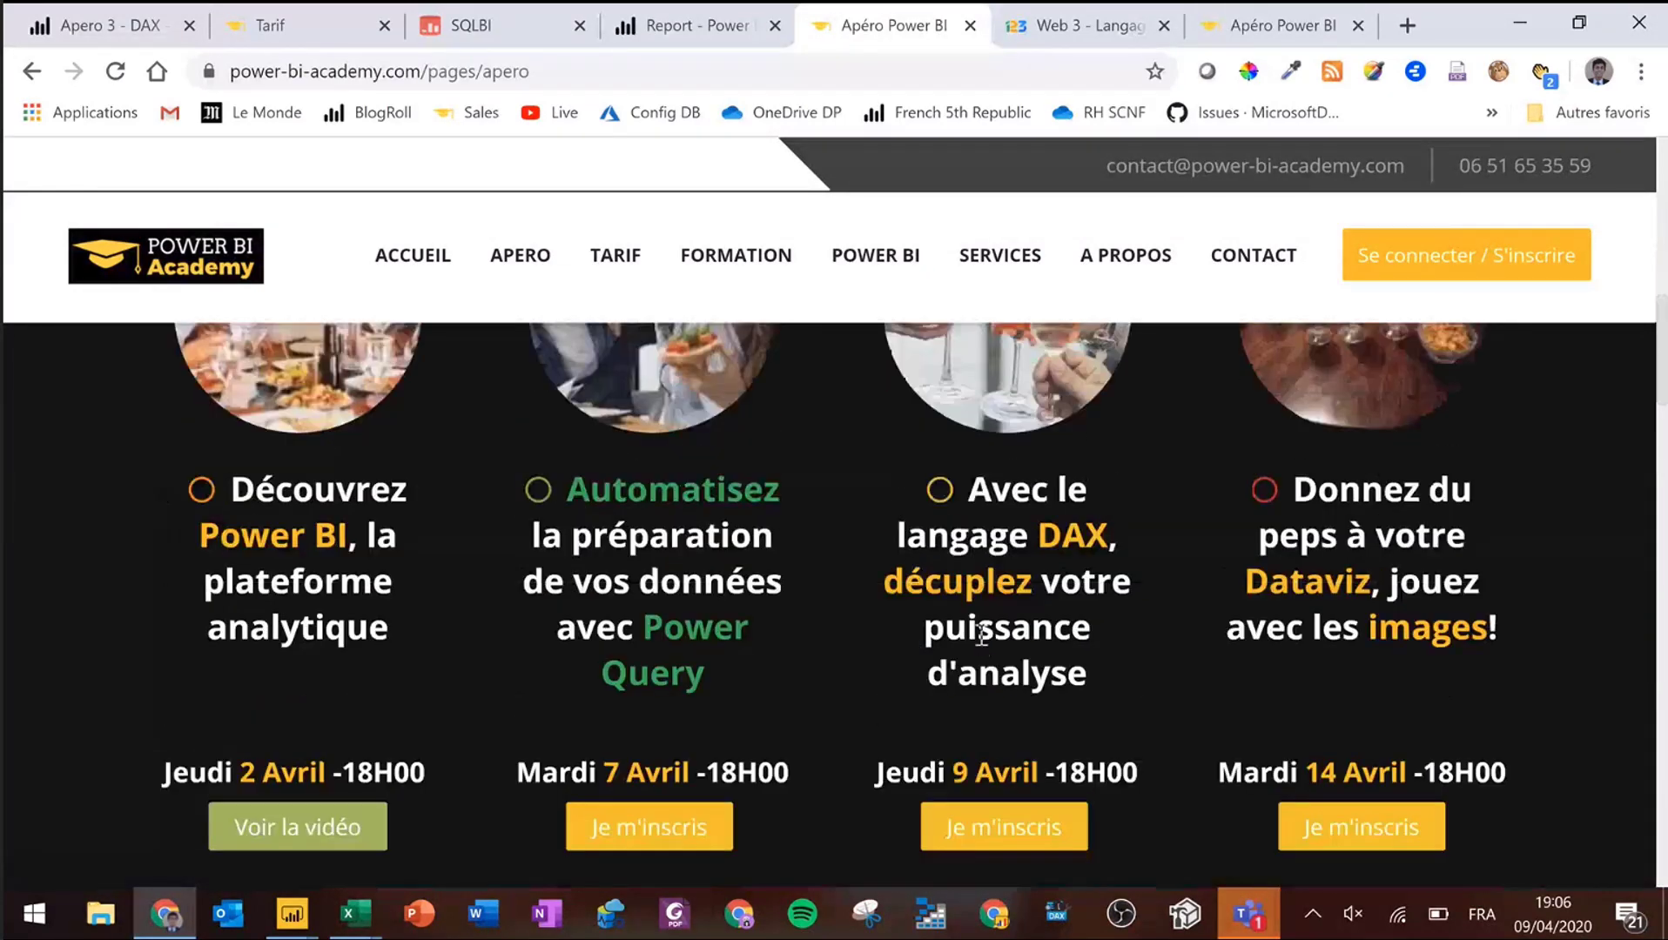